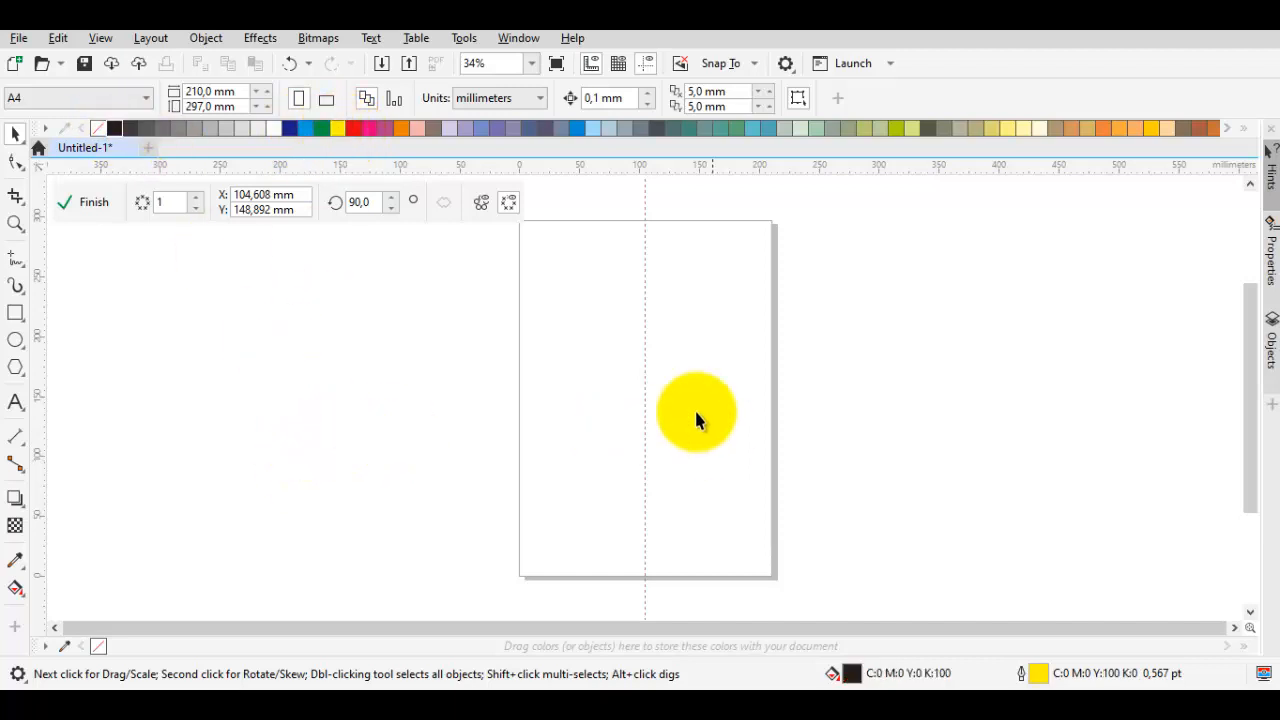
- Turn on snapping to guidelines
{"action": "left_click", "coordinate": [88, 44]}
{"action": "mouse_move", "coordinate": [263, 486]}
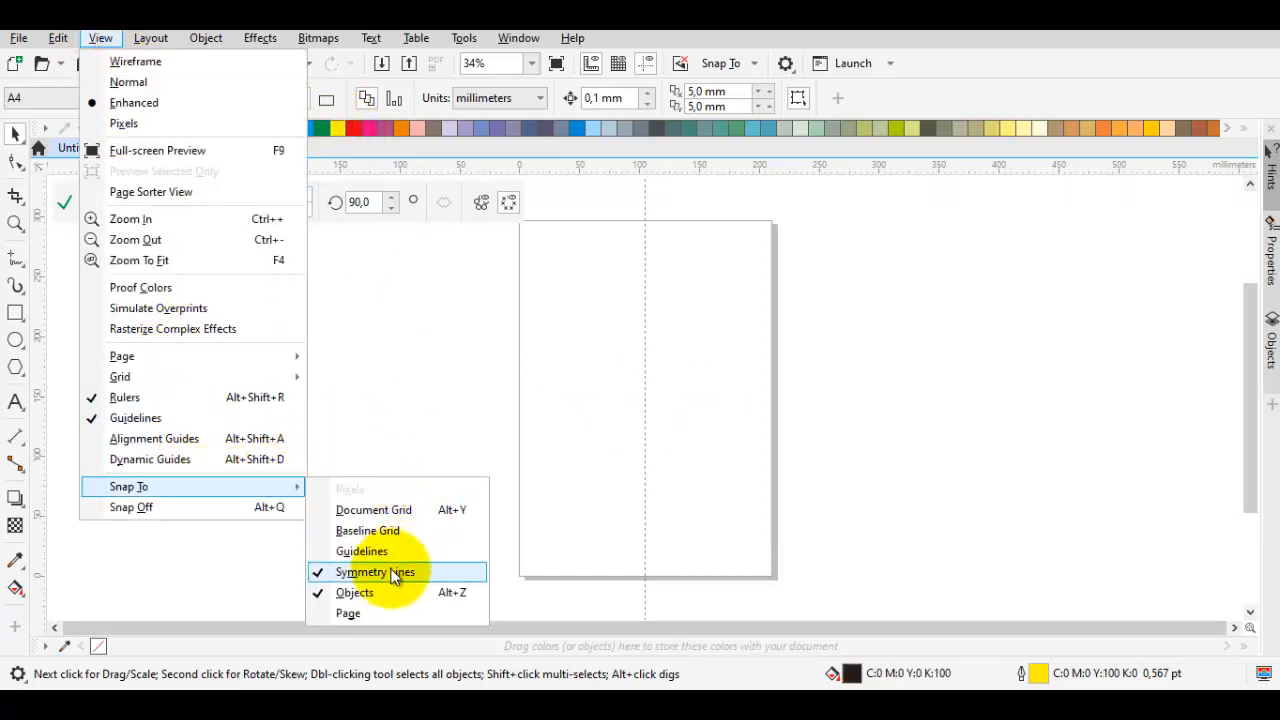
{"action": "left_click", "coordinate": [393, 553]}
- Draw the upper edge of a wavy stroke with the Pen tool, starting beside the symmetry line and curling upward at its outer end
{"action": "scroll", "coordinate": [679, 401], "scroll_direction": "up", "scroll_amount": 5}
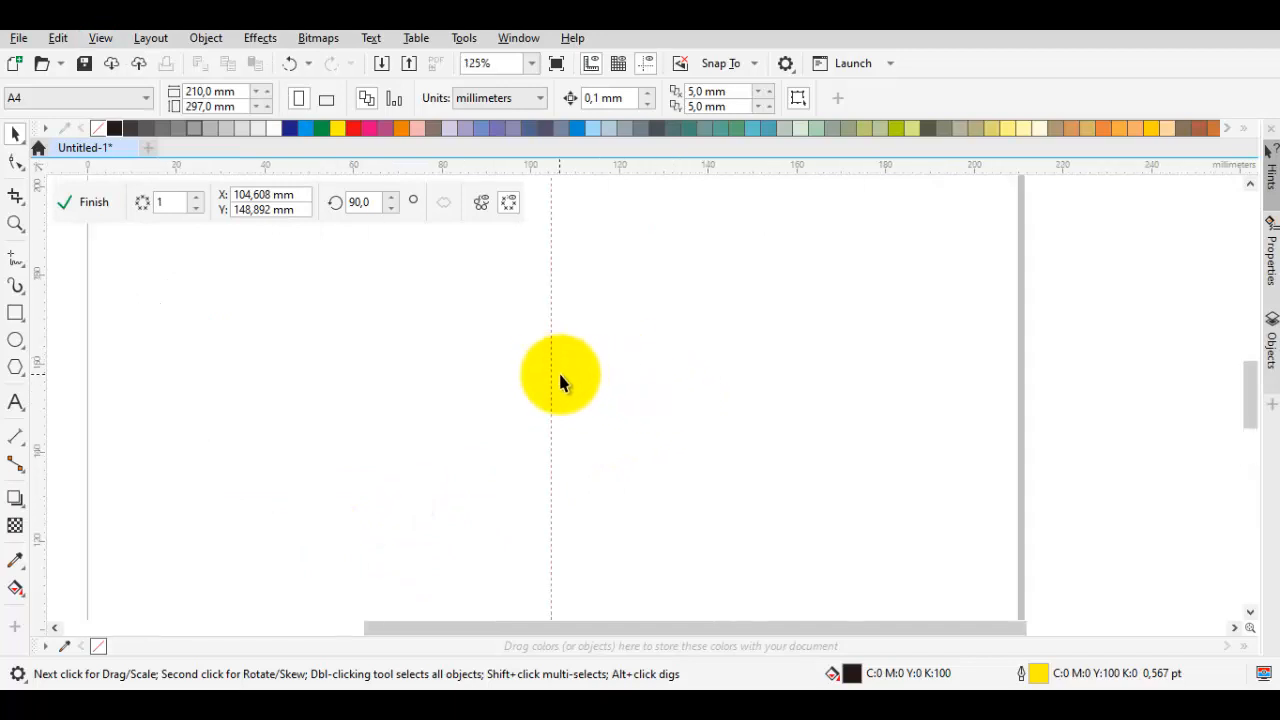
{"action": "key", "text": "p"}
{"action": "scroll", "coordinate": [547, 487], "scroll_direction": "up", "scroll_amount": 1}
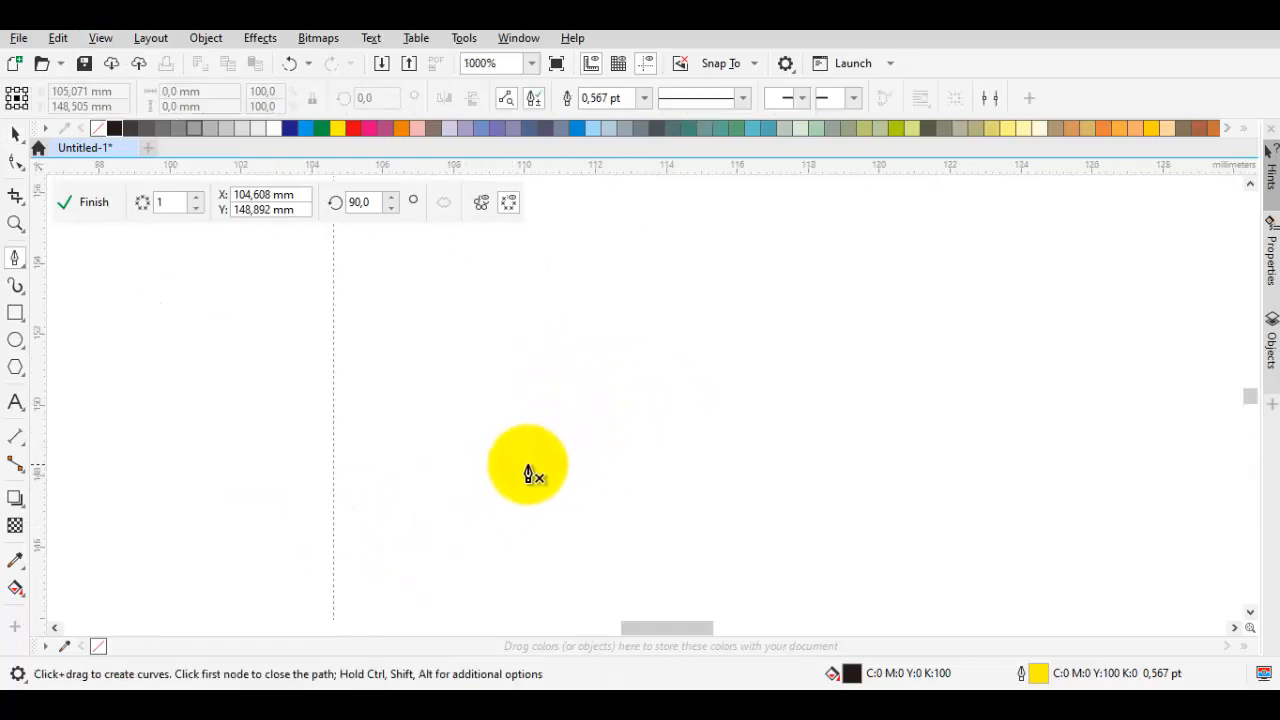
{"action": "left_click_drag", "start_coordinate": [358, 475], "coordinate": [591, 488]}
{"action": "scroll", "coordinate": [610, 440], "scroll_direction": "down", "scroll_amount": 2}
{"action": "left_click_drag", "start_coordinate": [625, 410], "coordinate": [569, 432]}
{"action": "left_click_drag", "start_coordinate": [642, 389], "coordinate": [574, 386]}
{"action": "left_click_drag", "start_coordinate": [666, 323], "coordinate": [886, 371]}
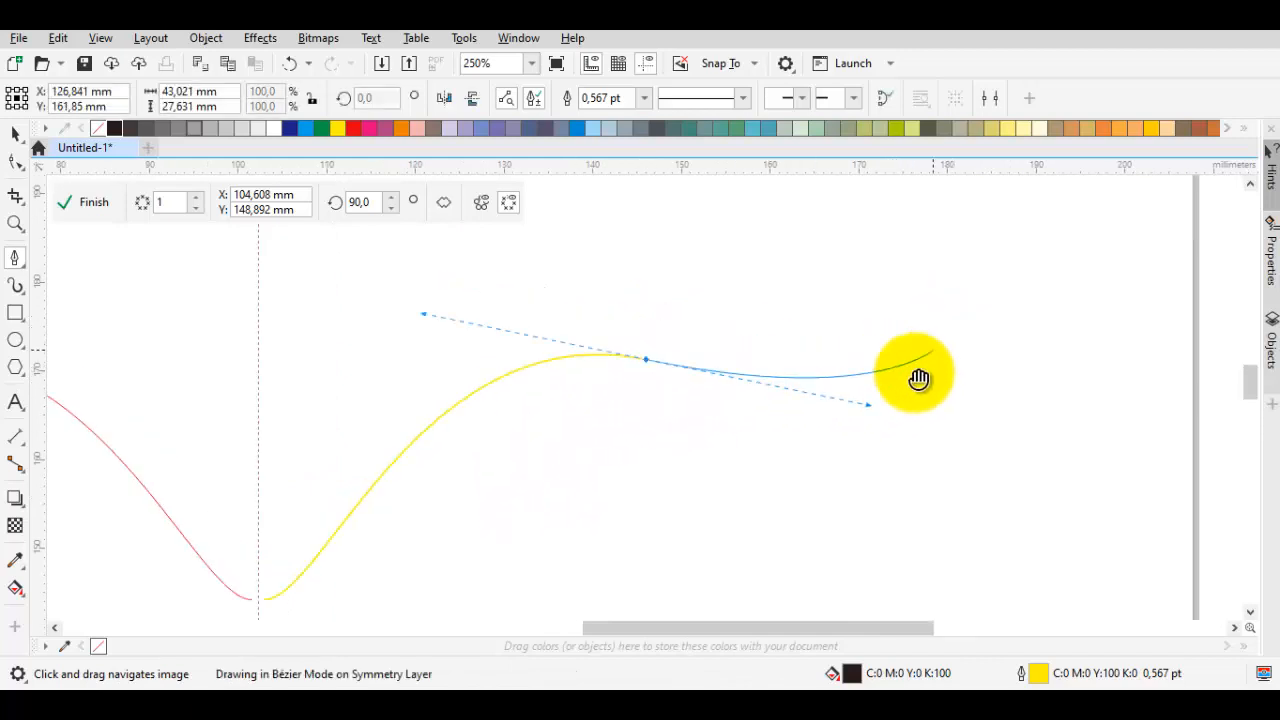
{"action": "left_click_drag", "start_coordinate": [940, 338], "coordinate": [975, 277]}
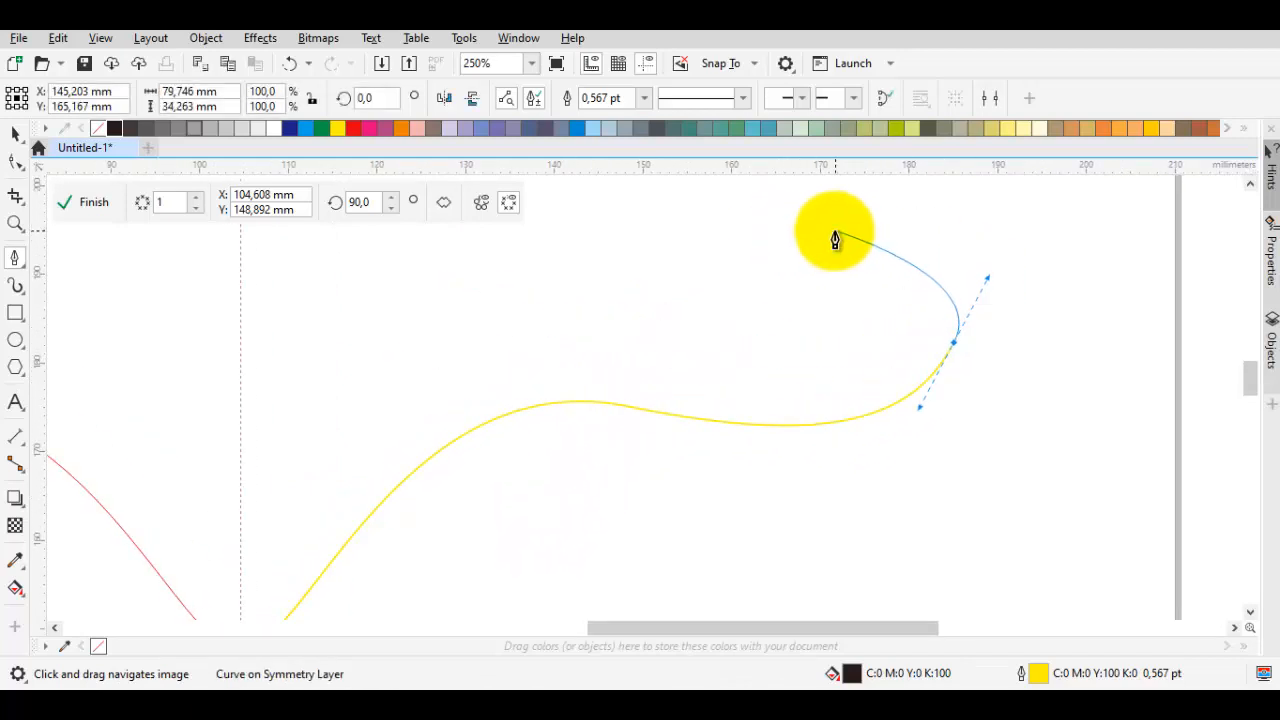
- Finish the hooked end and draw the lower edge back to the start, closing a tapered stroke about 82 mm wide and 47 mm tall
{"action": "left_click_drag", "start_coordinate": [829, 232], "coordinate": [966, 426]}
{"action": "left_click_drag", "start_coordinate": [628, 476], "coordinate": [559, 404]}
{"action": "left_click_drag", "start_coordinate": [496, 498], "coordinate": [594, 381]}
{"action": "scroll", "coordinate": [427, 528], "scroll_direction": "up", "scroll_amount": 1}
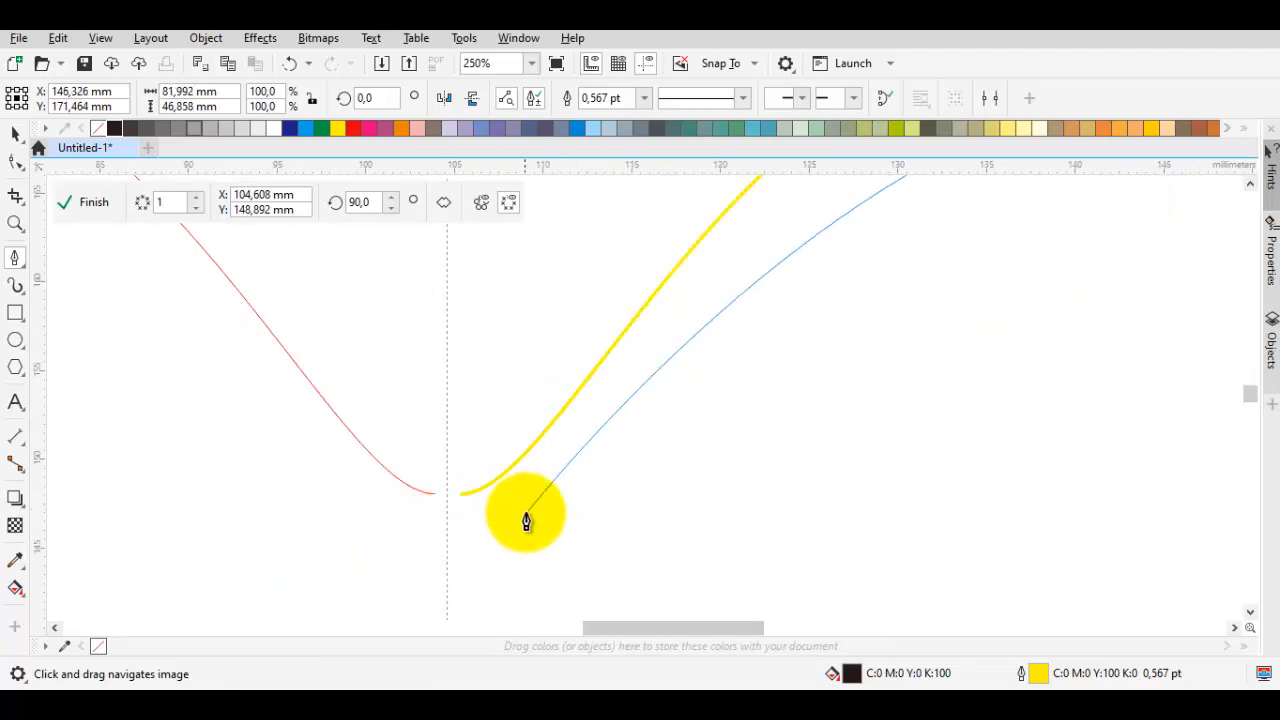
{"action": "left_click_drag", "start_coordinate": [462, 500], "coordinate": [591, 535]}
{"action": "scroll", "coordinate": [590, 535], "scroll_direction": "down", "scroll_amount": 1}
- Adjust the tapered stroke's tip beside the symmetry line
{"action": "key", "text": "space"}
{"action": "double_click", "coordinate": [617, 451]}
{"action": "scroll", "coordinate": [519, 523], "scroll_direction": "up", "scroll_amount": 1}
{"action": "left_click_drag", "start_coordinate": [534, 505], "coordinate": [567, 492]}
{"action": "scroll", "coordinate": [567, 493], "scroll_direction": "down", "scroll_amount": 2}
- Scale the tapered stroke down proportionally to 56.5%, about 45 mm wide
{"action": "key", "text": "space"}
{"action": "left_click_drag", "start_coordinate": [928, 281], "coordinate": [784, 377]}
{"action": "scroll", "coordinate": [682, 457], "scroll_direction": "up", "scroll_amount": 2}
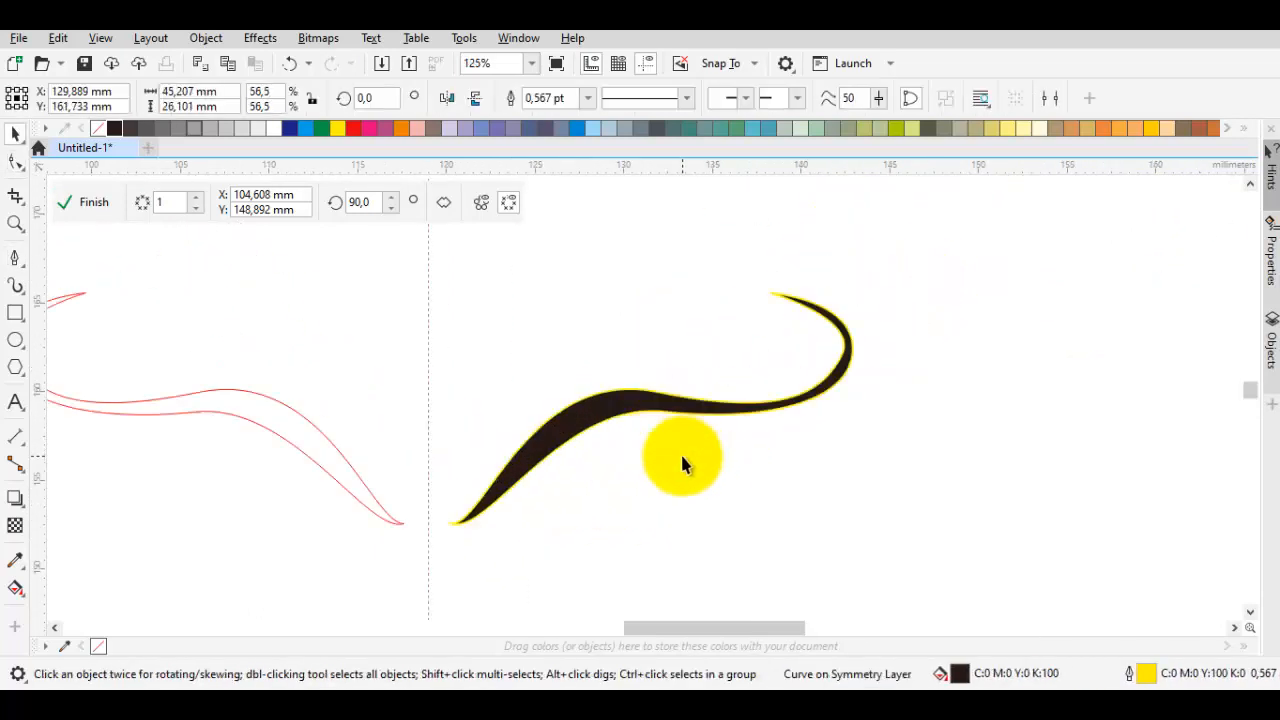
- Adjust the curve handle of the middle node on the stroke's upper edge
{"action": "scroll", "coordinate": [640, 420], "scroll_direction": "up", "scroll_amount": 3}
{"action": "key", "text": "space"}
{"action": "left_click", "coordinate": [651, 335]}
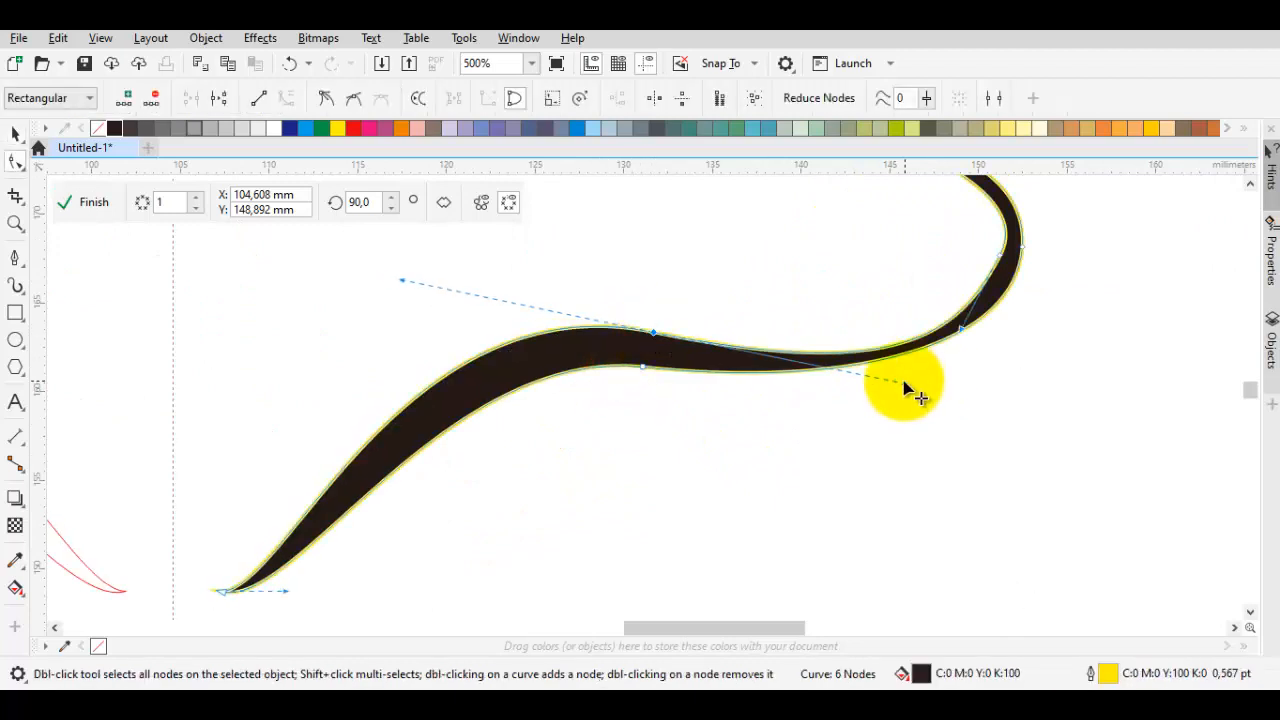
{"action": "left_click_drag", "start_coordinate": [905, 382], "coordinate": [919, 362]}
- Shift the stroke's inner tip node slightly toward the symmetry line and reshape its handles to thicken the curve there
{"action": "key", "text": "space"}
{"action": "left_click_drag", "start_coordinate": [329, 579], "coordinate": [357, 500]}
{"action": "scroll", "coordinate": [351, 508], "scroll_direction": "up", "scroll_amount": 1}
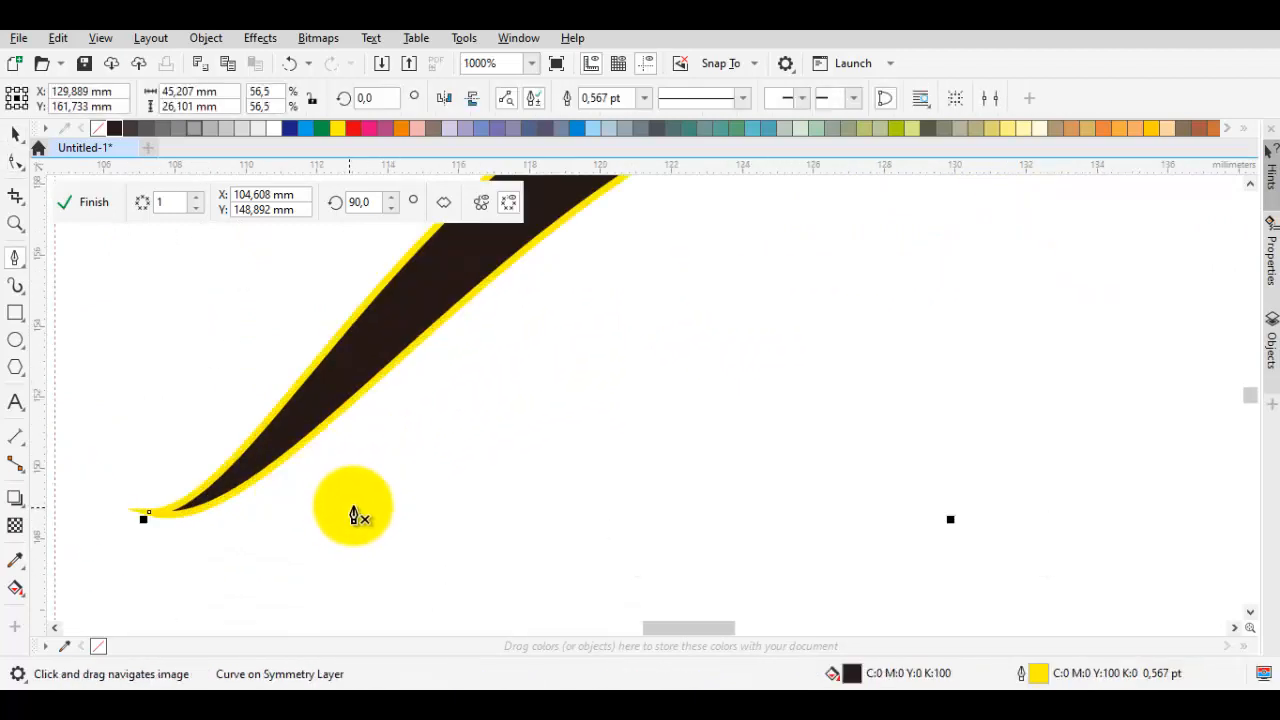
{"action": "key", "text": "space"}
{"action": "double_click", "coordinate": [297, 437]}
{"action": "left_click_drag", "start_coordinate": [149, 513], "coordinate": [127, 510]}
{"action": "left_click_drag", "start_coordinate": [259, 511], "coordinate": [286, 487]}
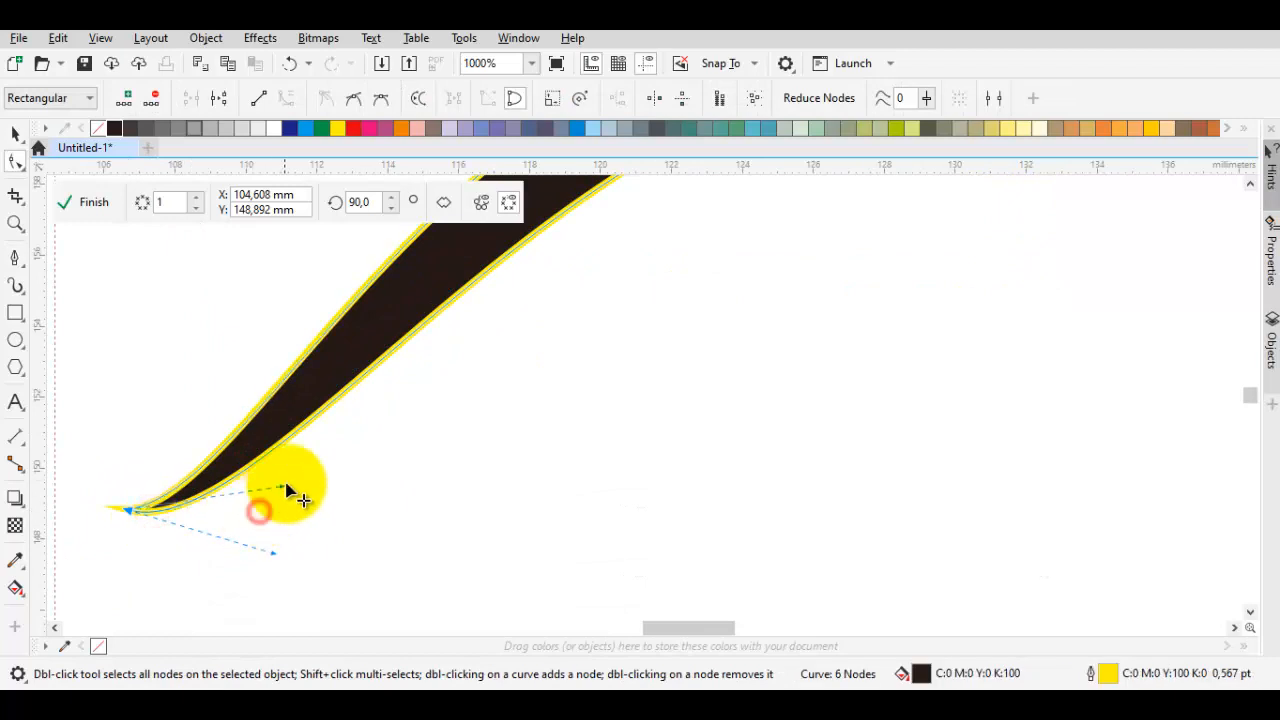
{"action": "left_click_drag", "start_coordinate": [275, 552], "coordinate": [474, 583]}
{"action": "scroll", "coordinate": [460, 575], "scroll_direction": "down", "scroll_amount": 1}
- Draw a closed, rounded body shape about 39 mm wide and 16 mm tall under the stroke, overlapping it along the top
{"action": "key", "text": "space"}
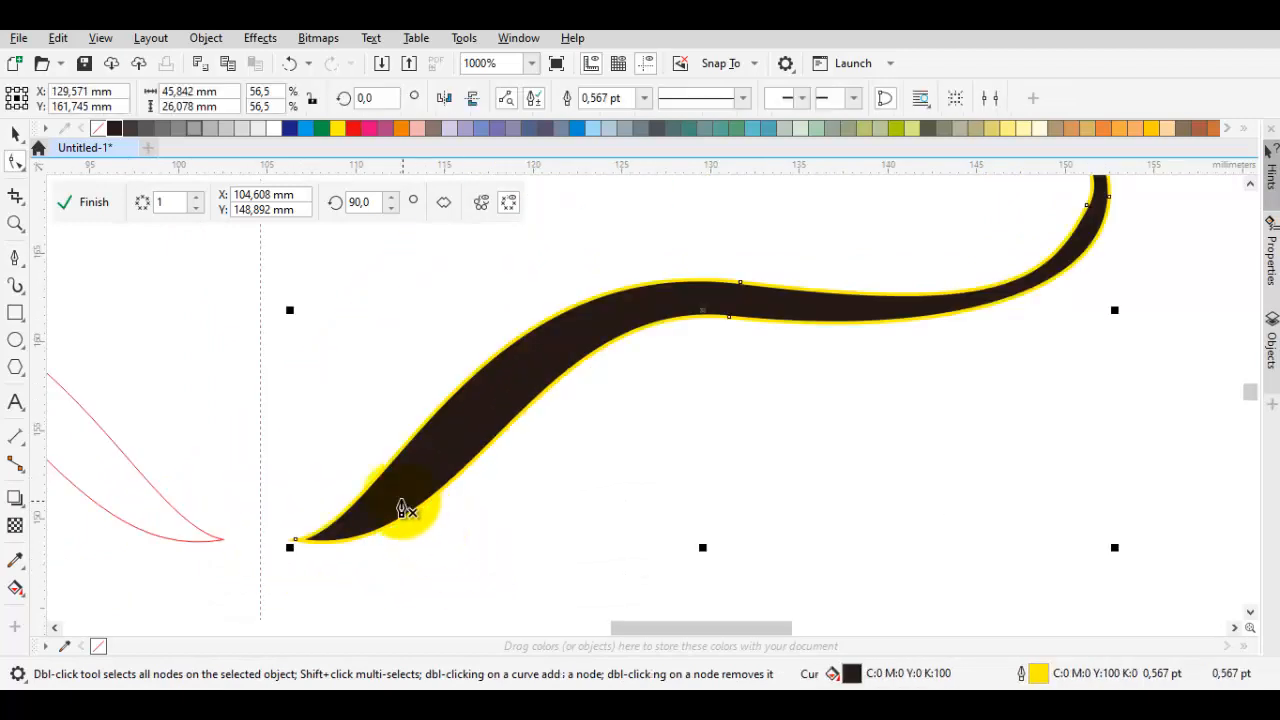
{"action": "left_click", "coordinate": [380, 506]}
{"action": "mouse_move", "coordinate": [722, 520]}
{"action": "left_mouse_down"}
{"action": "mouse_move", "coordinate": [960, 503]}
{"action": "mouse_move", "coordinate": [980, 417]}
{"action": "left_mouse_up"}
{"action": "scroll", "coordinate": [937, 272], "scroll_direction": "up", "scroll_amount": 2}
{"action": "left_click", "coordinate": [937, 232]}
{"action": "scroll", "coordinate": [804, 290], "scroll_direction": "down", "scroll_amount": 1}
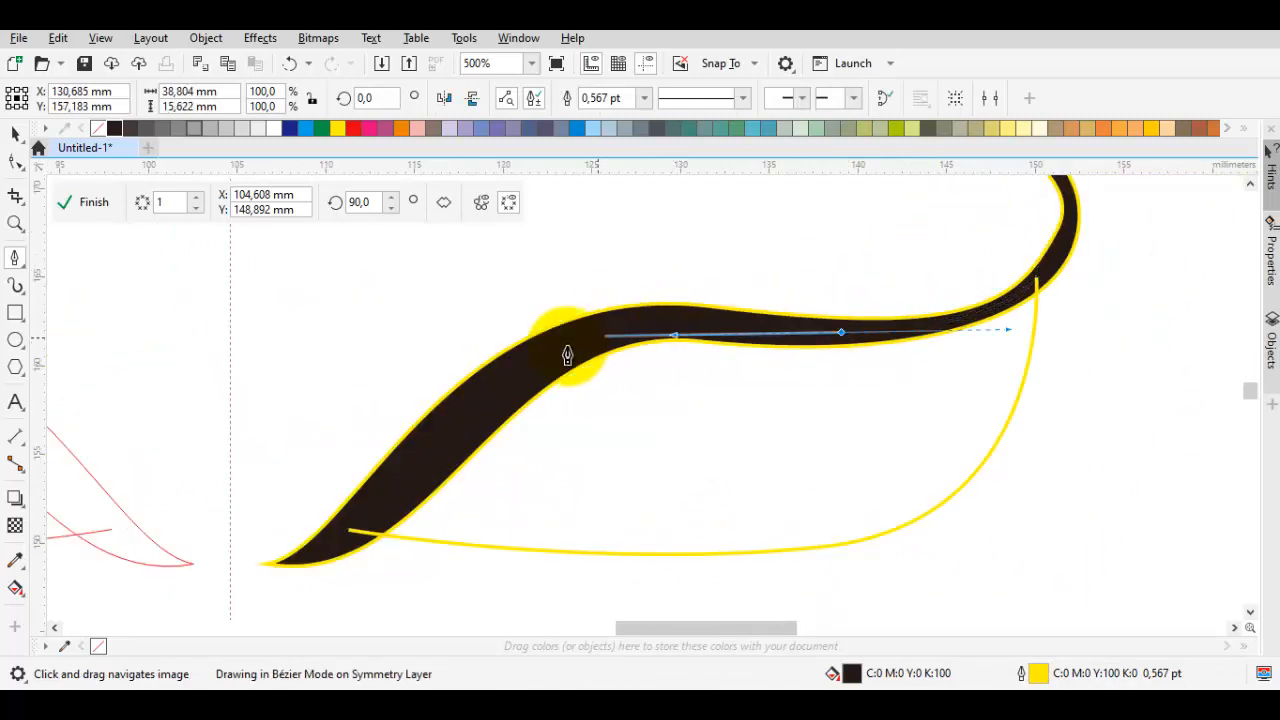
{"action": "left_click", "coordinate": [346, 532]}
- Reshape the hooked end of the stroke by adjusting its inner node and the handles of its outer node
{"action": "scroll", "coordinate": [366, 520], "scroll_direction": "down", "scroll_amount": 2}
{"action": "left_click", "coordinate": [686, 506]}
{"action": "scroll", "coordinate": [572, 448], "scroll_direction": "up", "scroll_amount": 3}
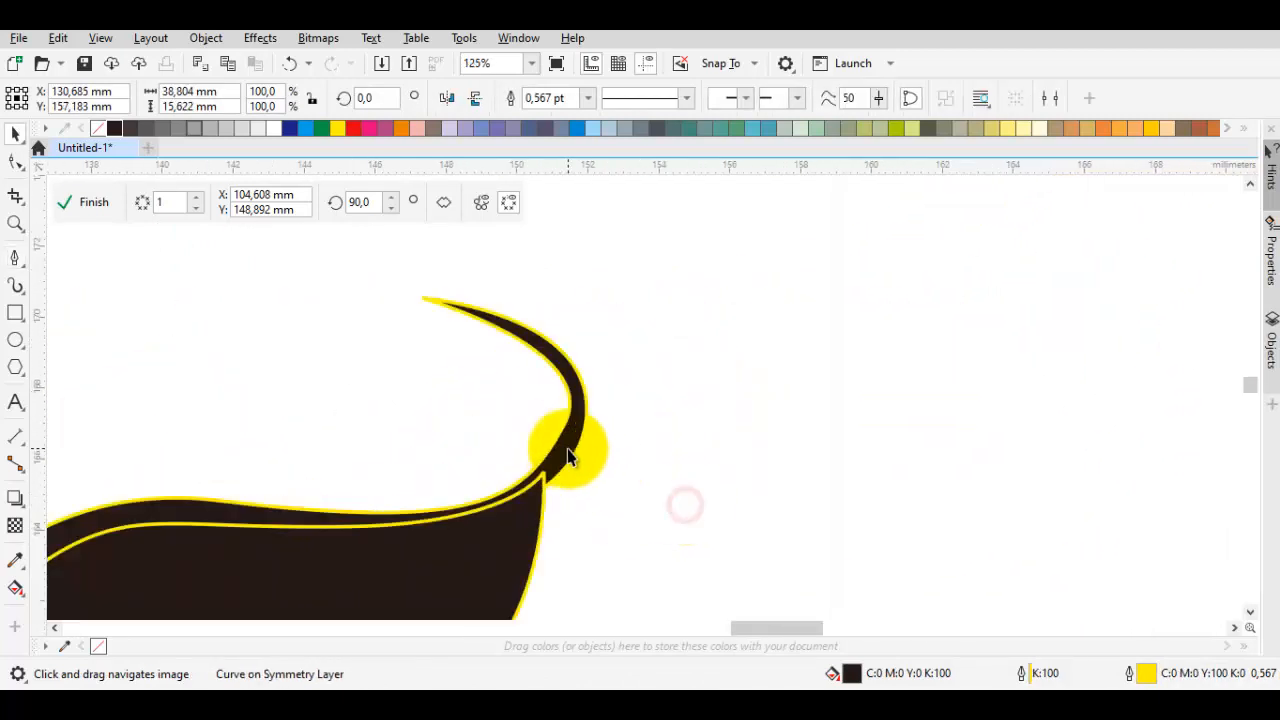
{"action": "key", "text": "F10"}
{"action": "left_click", "coordinate": [564, 449]}
{"action": "left_click_drag", "start_coordinate": [558, 399], "coordinate": [528, 410]}
{"action": "left_click_drag", "start_coordinate": [606, 263], "coordinate": [573, 278]}
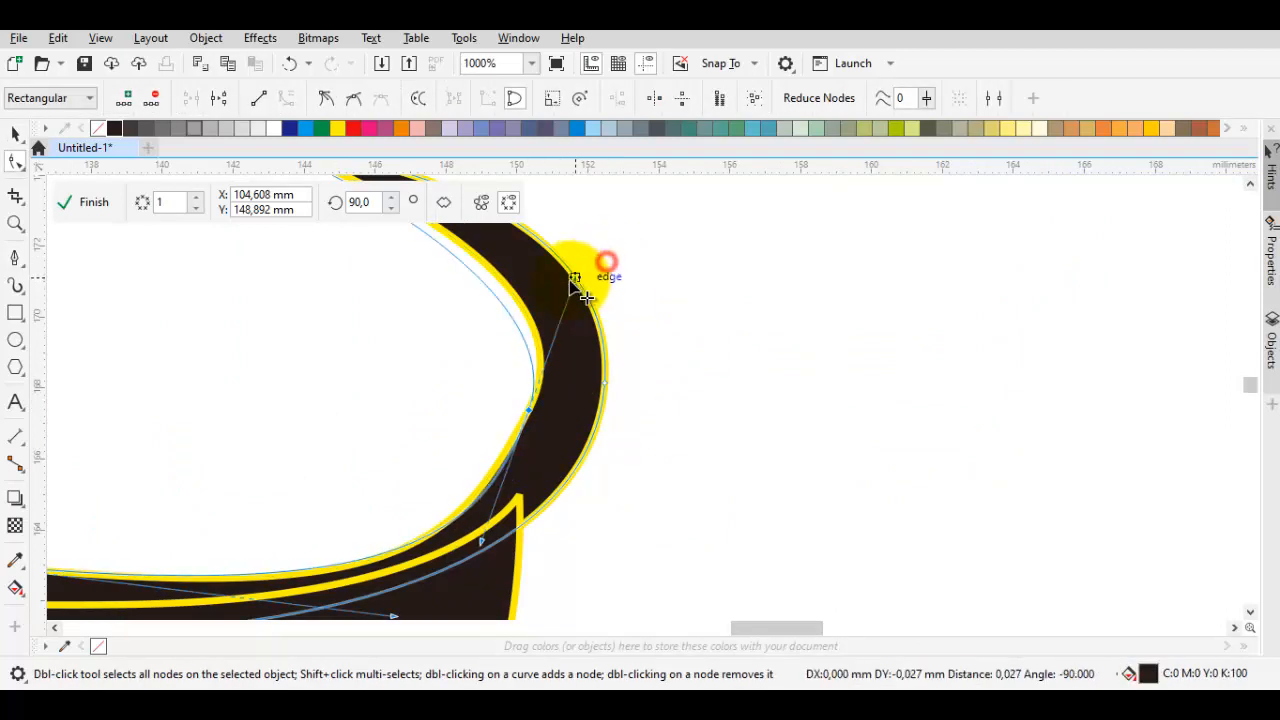
{"action": "left_click", "coordinate": [598, 428]}
{"action": "scroll", "coordinate": [603, 428], "scroll_direction": "down", "scroll_amount": 1}
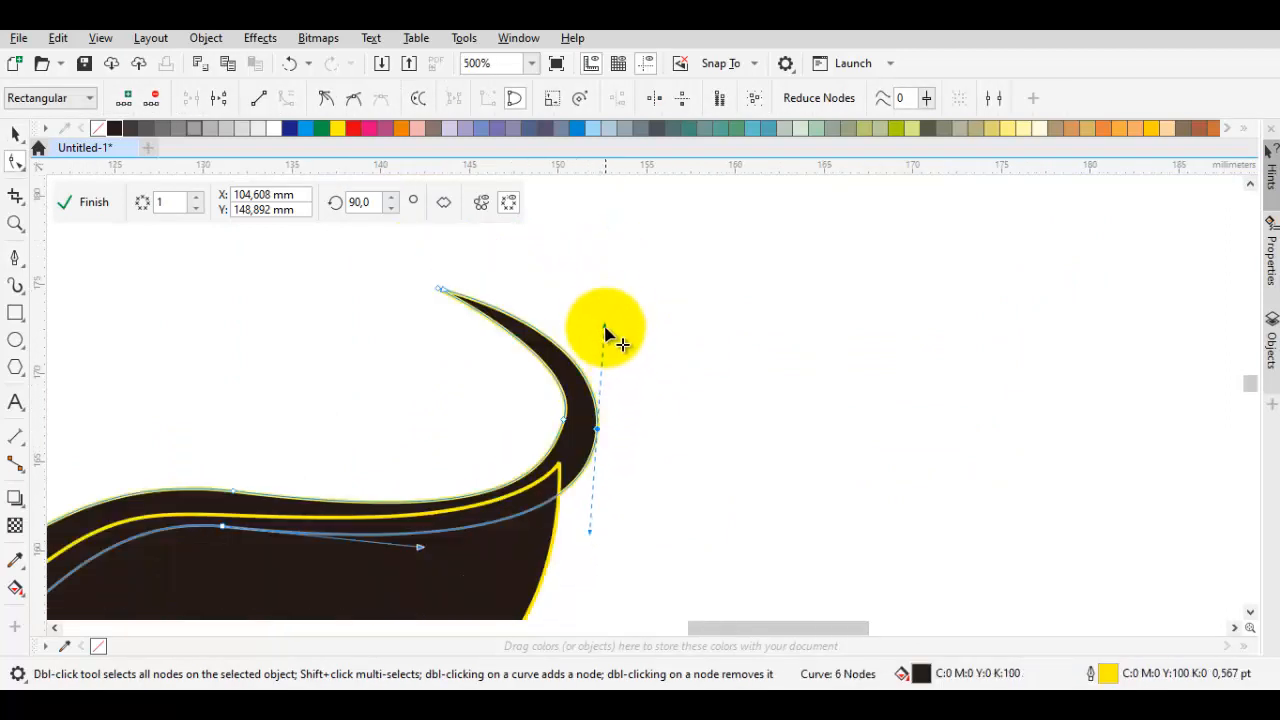
{"action": "left_click_drag", "start_coordinate": [610, 303], "coordinate": [608, 314]}
{"action": "scroll", "coordinate": [634, 333], "scroll_direction": "down", "scroll_amount": 1}
- Reshape the stroke's tip beside the symmetry line by extending the handle of its tip node
{"action": "key", "text": "space"}
{"action": "left_click", "coordinate": [669, 357]}
{"action": "scroll", "coordinate": [684, 386], "scroll_direction": "down", "scroll_amount": 1}
{"action": "left_click", "coordinate": [703, 431]}
{"action": "left_click_drag", "start_coordinate": [774, 517], "coordinate": [391, 269]}
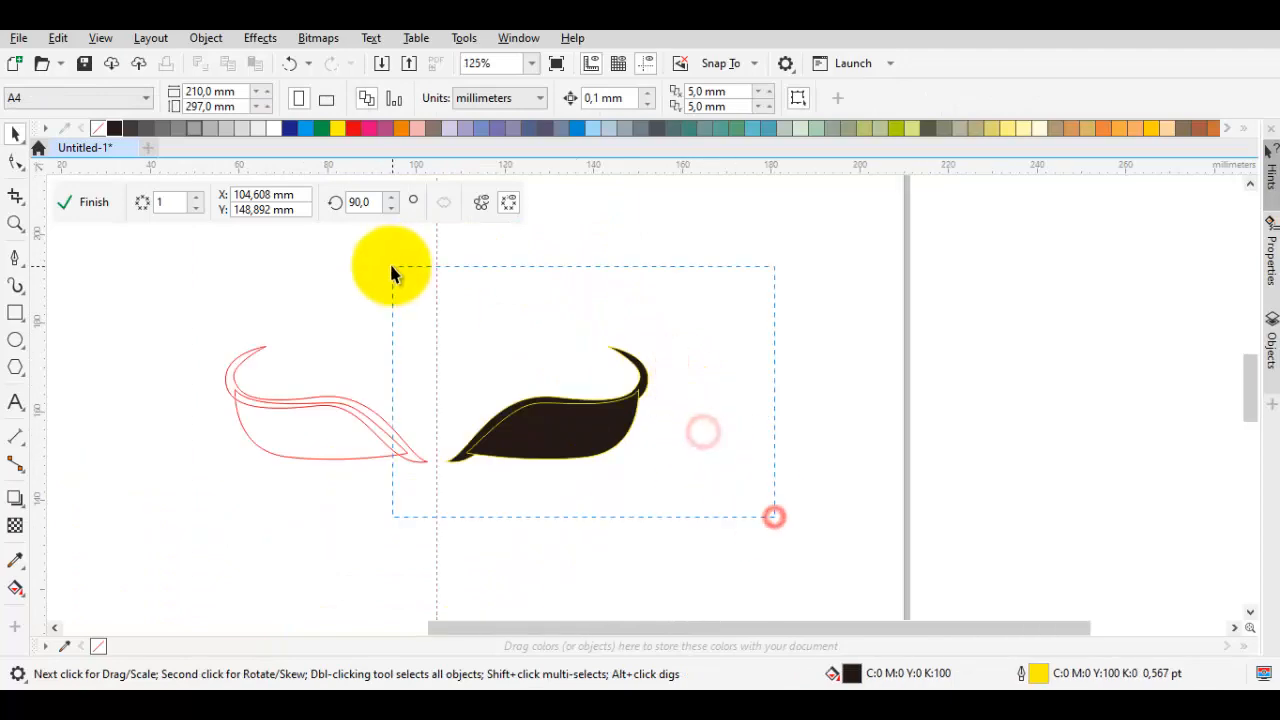
{"action": "scroll", "coordinate": [434, 430], "scroll_direction": "up", "scroll_amount": 2}
{"action": "left_click", "coordinate": [467, 468]}
{"action": "scroll", "coordinate": [554, 547], "scroll_direction": "up", "scroll_amount": 2}
{"action": "double_click", "coordinate": [554, 547]}
{"action": "left_click", "coordinate": [299, 592]}
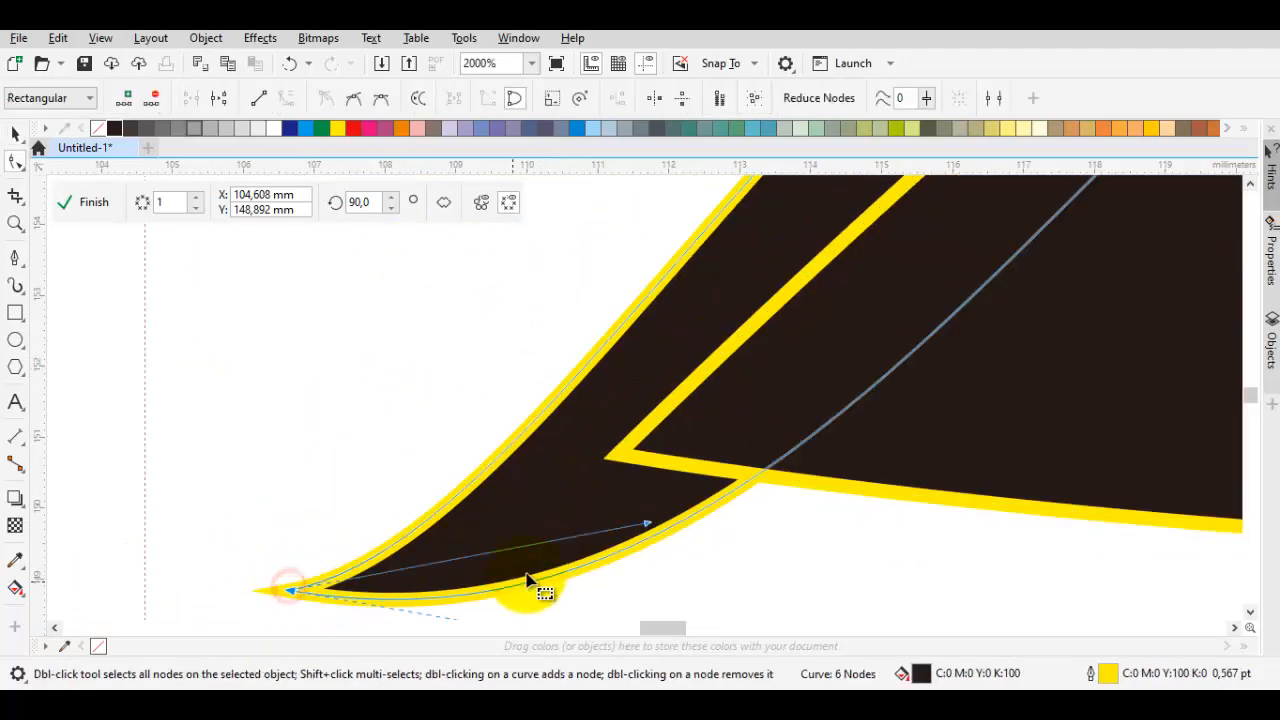
{"action": "left_click_drag", "start_coordinate": [648, 526], "coordinate": [786, 429]}
{"action": "scroll", "coordinate": [786, 437], "scroll_direction": "down", "scroll_amount": 3}
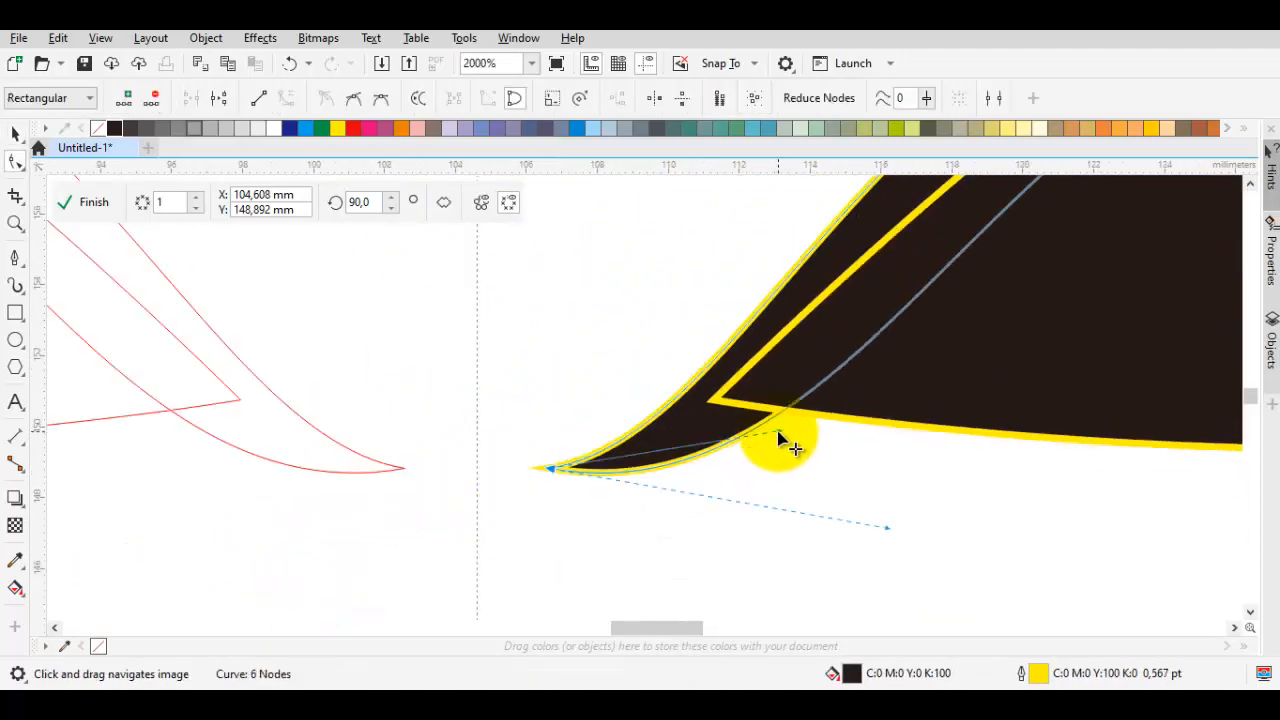
- Weld the hooked stroke and the rounded body shape into one outline
{"action": "key", "text": "space"}
{"action": "left_click", "coordinate": [882, 397], "text": "shift"}
{"action": "left_click", "coordinate": [549, 99]}
{"action": "left_click", "coordinate": [886, 269]}
{"action": "scroll", "coordinate": [837, 366], "scroll_direction": "down", "scroll_amount": 1}
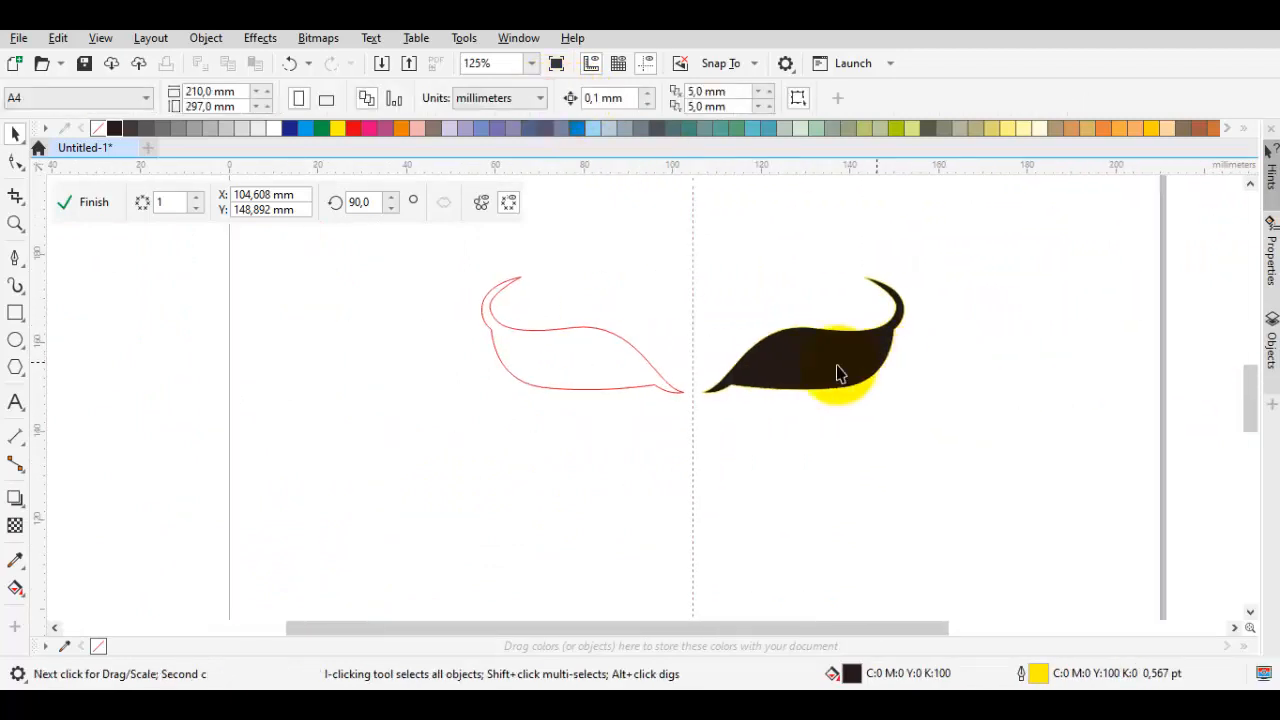
- Delete the extra node on the merged shape's bottom edge so one curve spans the whole edge
{"action": "key", "text": "space"}
{"action": "scroll", "coordinate": [824, 359], "scroll_direction": "up", "scroll_amount": 1}
{"action": "left_click_drag", "start_coordinate": [823, 365], "coordinate": [763, 367]}
{"action": "scroll", "coordinate": [669, 395], "scroll_direction": "up", "scroll_amount": 1}
{"action": "left_click_drag", "start_coordinate": [669, 406], "coordinate": [497, 402]}
{"action": "key", "text": "space"}
{"action": "double_click", "coordinate": [626, 387]}
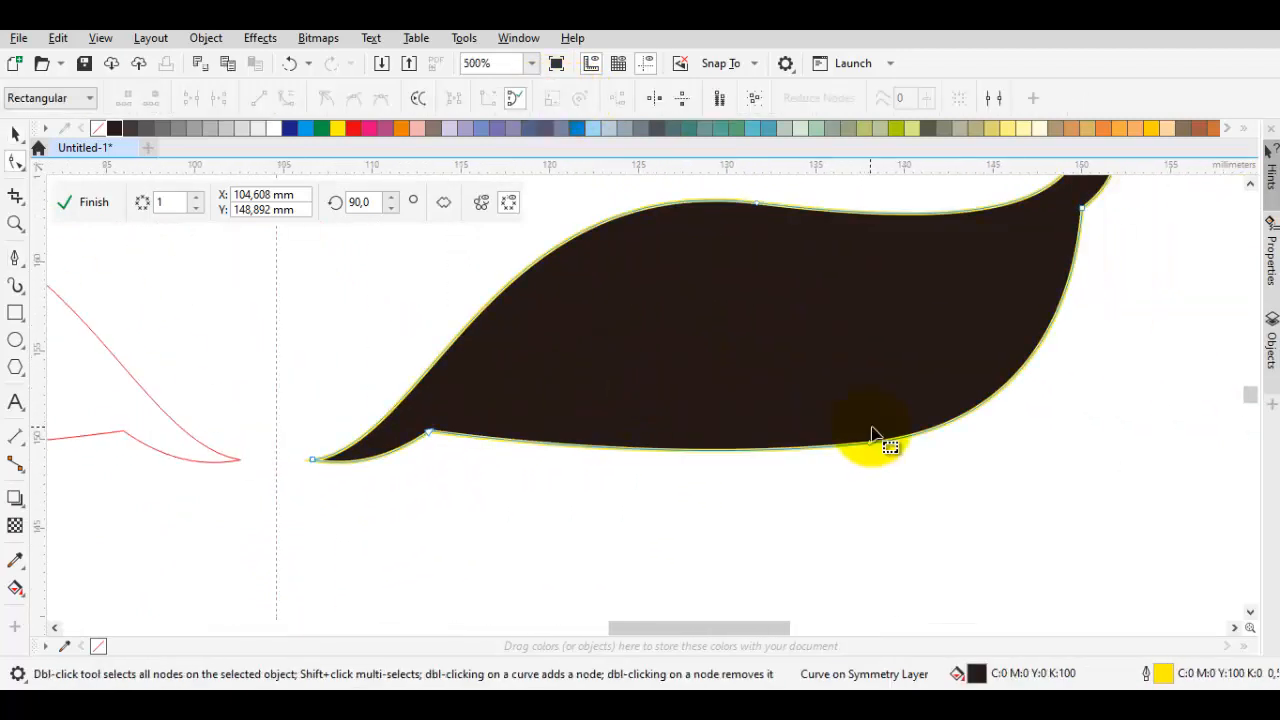
{"action": "double_click", "coordinate": [820, 449]}
{"action": "left_click_drag", "start_coordinate": [987, 376], "coordinate": [951, 391]}
- Convert all nodes of the merged shape to cusp nodes
{"action": "key", "text": "ctrl+a"}
{"action": "right_click", "coordinate": [970, 335]}
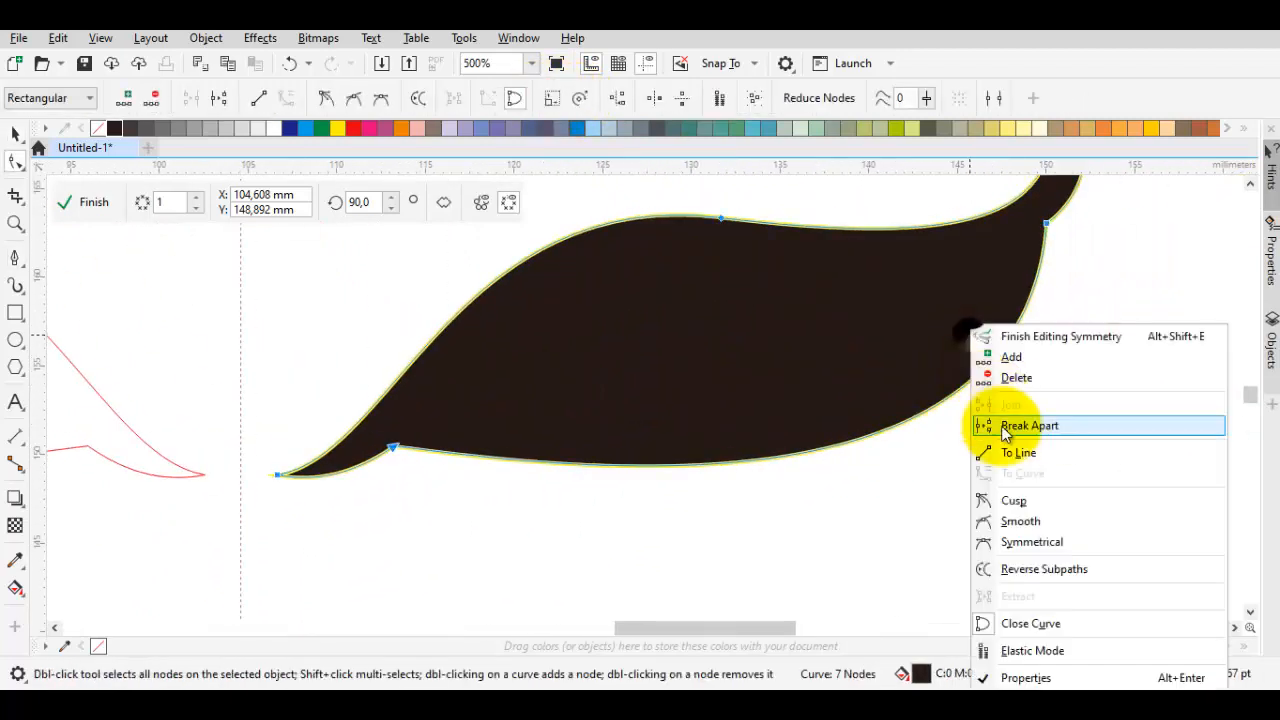
{"action": "left_click", "coordinate": [1041, 499]}
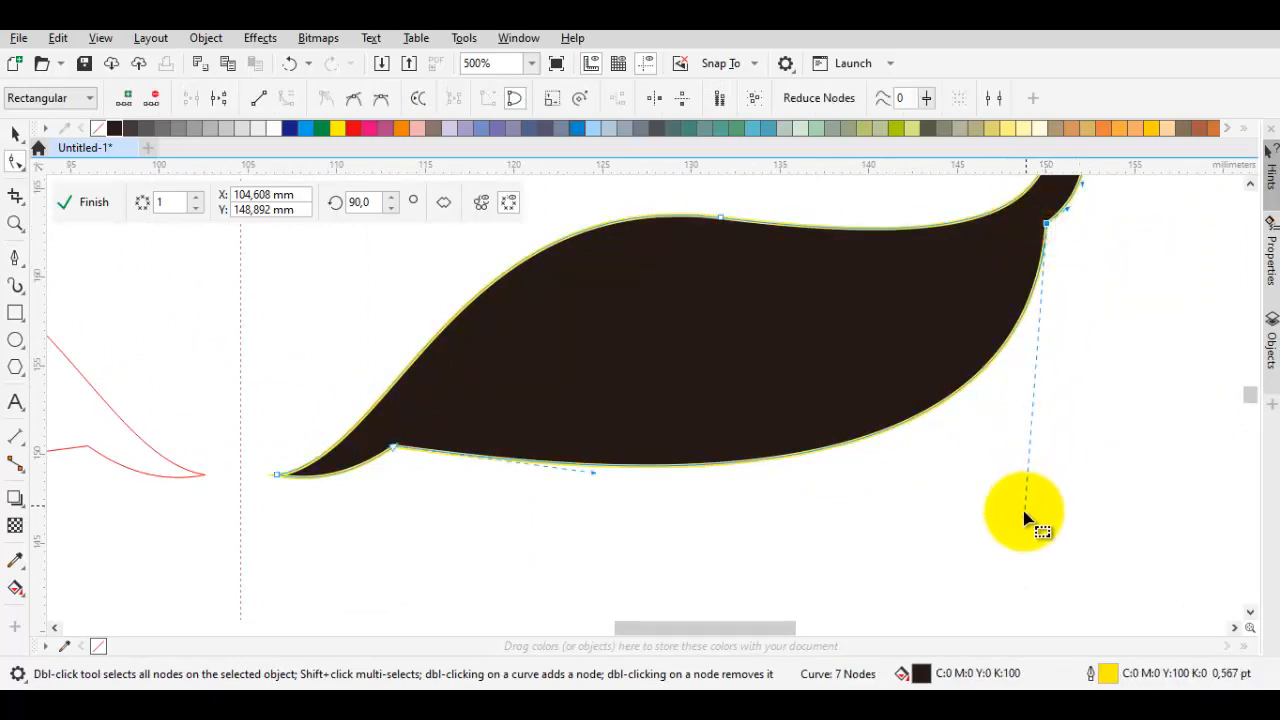
- Deepen the merged shape's bottom curve by adjusting the handles at its outer corner and at the notch near the tip
{"action": "left_click_drag", "start_coordinate": [1030, 524], "coordinate": [1046, 550]}
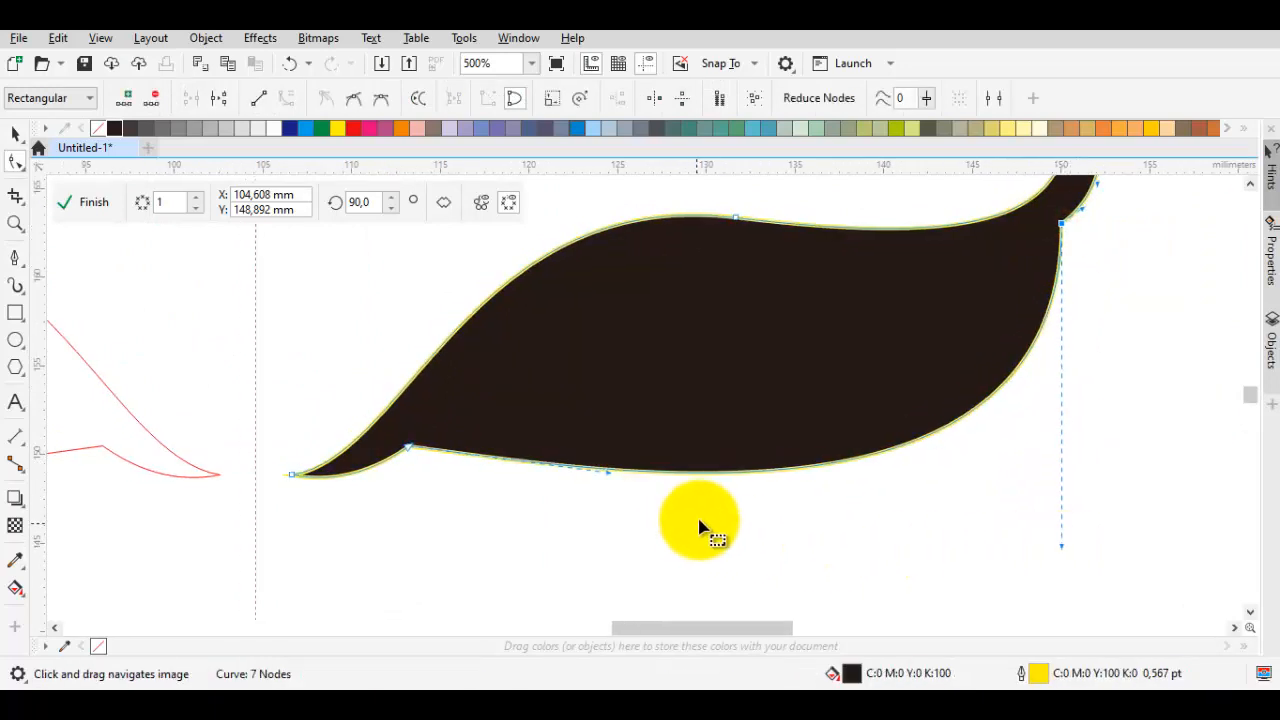
{"action": "left_click", "coordinate": [408, 447]}
{"action": "left_click_drag", "start_coordinate": [588, 493], "coordinate": [567, 478]}
{"action": "key", "text": "Escape"}
{"action": "scroll", "coordinate": [571, 474], "scroll_direction": "down", "scroll_amount": 1}
{"action": "scroll", "coordinate": [583, 402], "scroll_direction": "up", "scroll_amount": 1}
- Try deleting the middle node of the shape's upper edge and undo the deletion
{"action": "key", "text": "p"}
{"action": "left_click_drag", "start_coordinate": [583, 402], "coordinate": [530, 495]}
{"action": "key", "text": "space"}
{"action": "left_click", "coordinate": [608, 394]}
{"action": "key", "text": "F10"}
{"action": "left_click", "coordinate": [612, 335]}
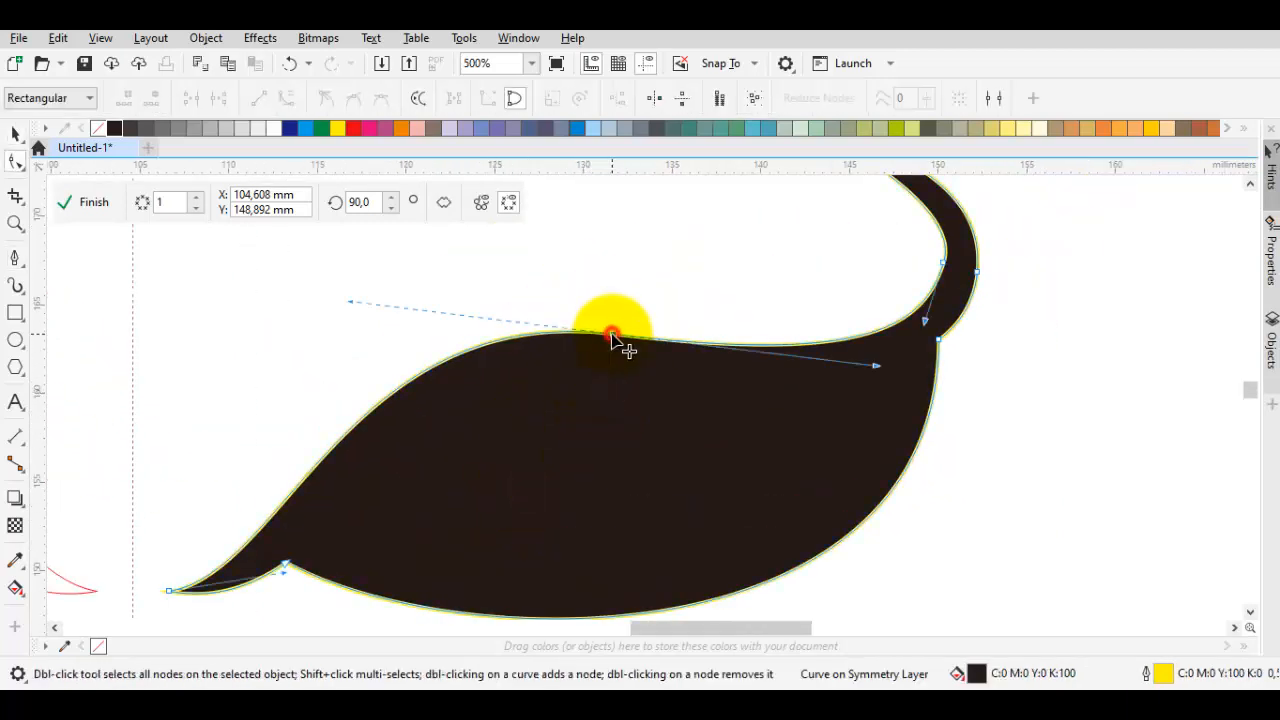
{"action": "key", "text": "Delete"}
{"action": "key", "text": "ctrl+z"}
- Make the node on the inner side of the hook a smooth node
{"action": "right_click", "coordinate": [947, 270]}
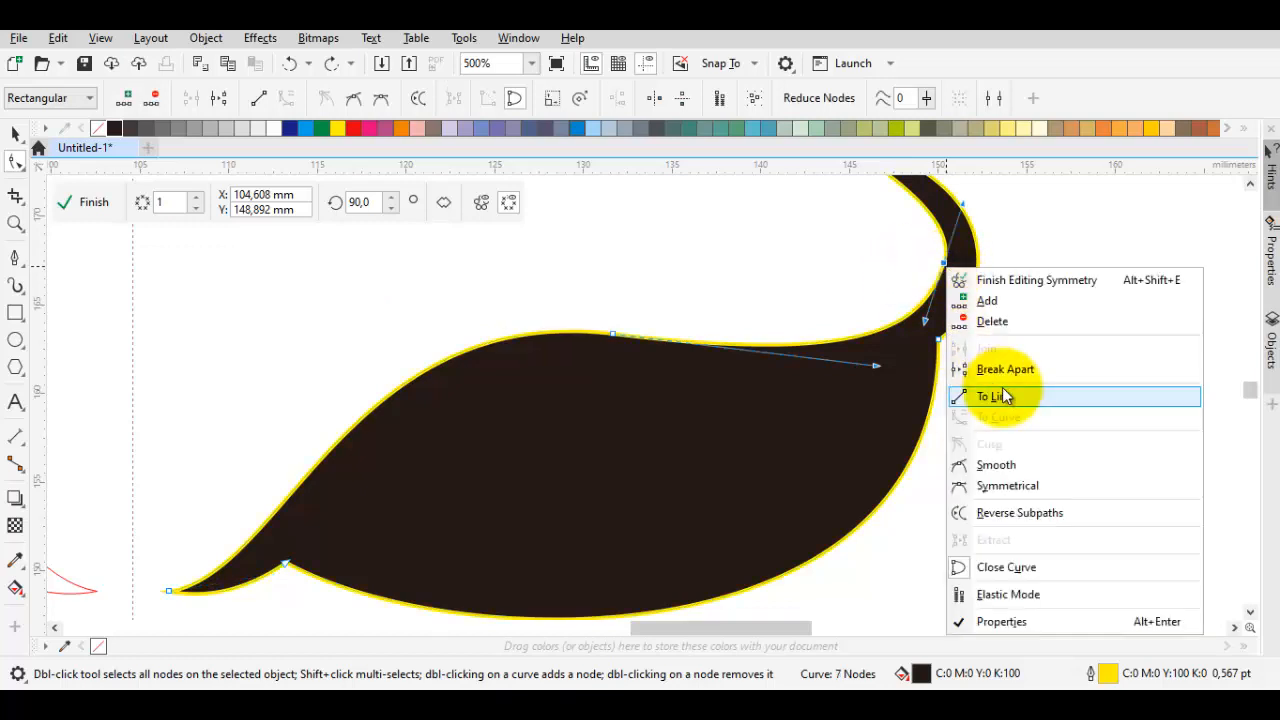
{"action": "left_click", "coordinate": [1014, 460]}
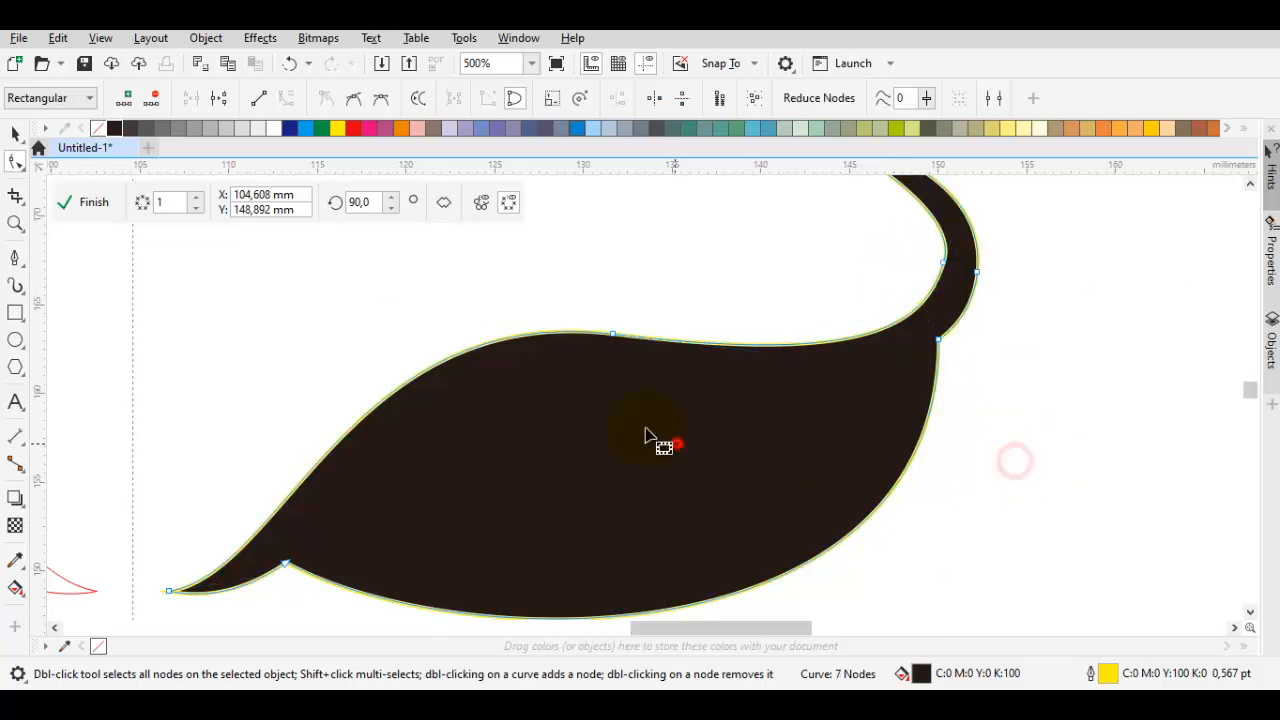
- Try the shape without its middle upper-edge node, and restore the node
{"action": "double_click", "coordinate": [612, 335]}
{"action": "left_click_drag", "start_coordinate": [480, 433], "coordinate": [588, 320]}
{"action": "key", "text": "ctrl+z"}
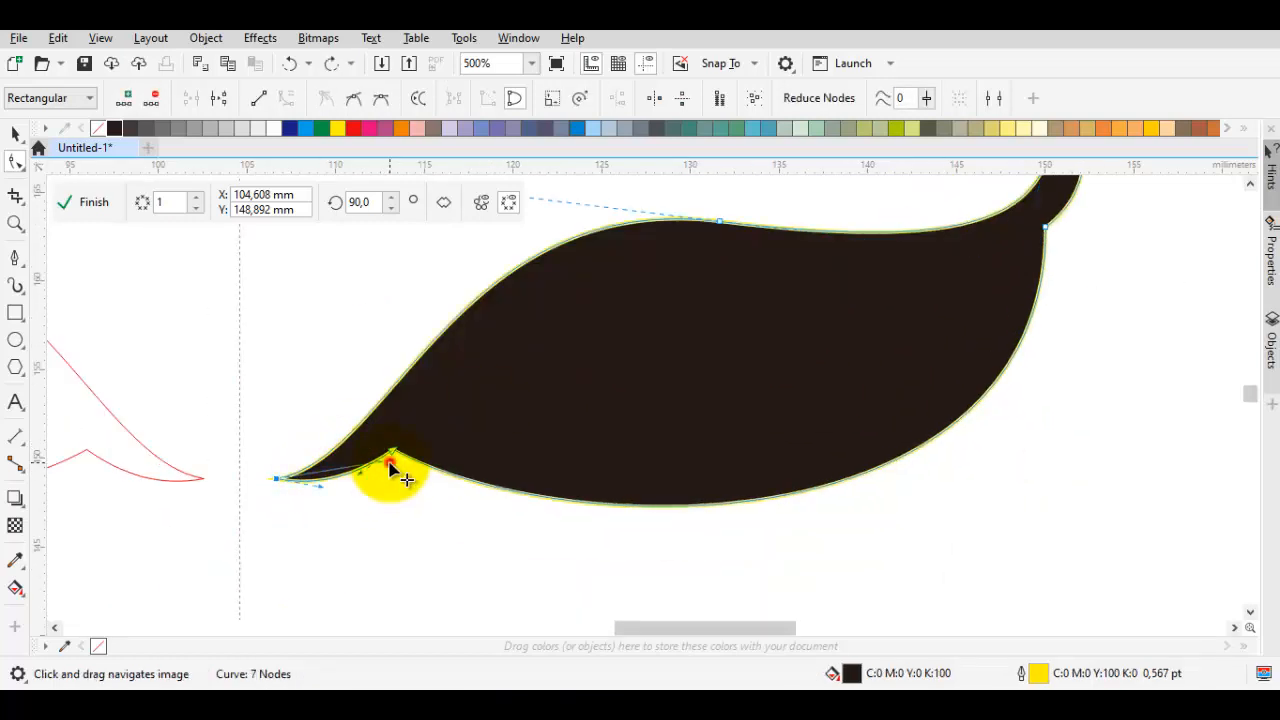
- Adjust the handle near the tip beside the symmetry line and make the middle upper-edge node smooth
{"action": "left_click_drag", "start_coordinate": [391, 465], "coordinate": [382, 483]}
{"action": "right_click", "coordinate": [716, 224]}
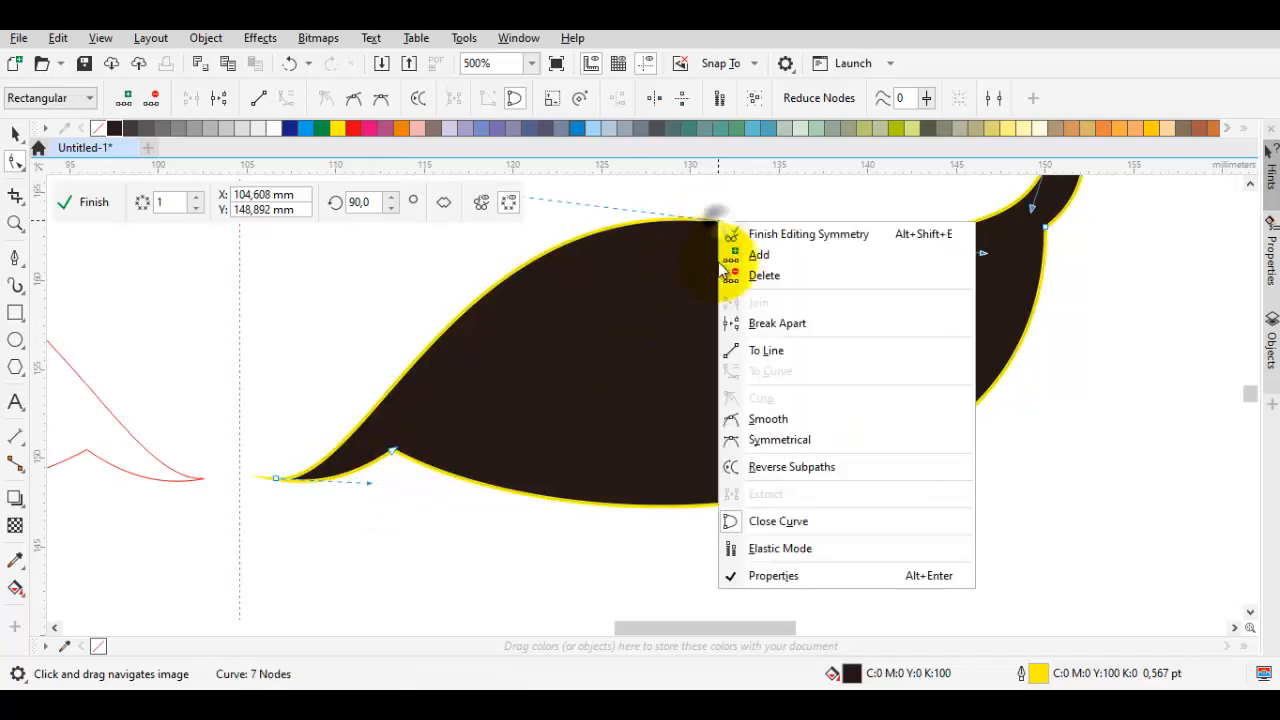
{"action": "left_click", "coordinate": [780, 423]}
{"action": "left_click", "coordinate": [775, 384]}
- Move the middle upper-edge node toward the symmetry line and raise its outer handle to flatten the top edge
{"action": "left_click_drag", "start_coordinate": [751, 320], "coordinate": [709, 397]}
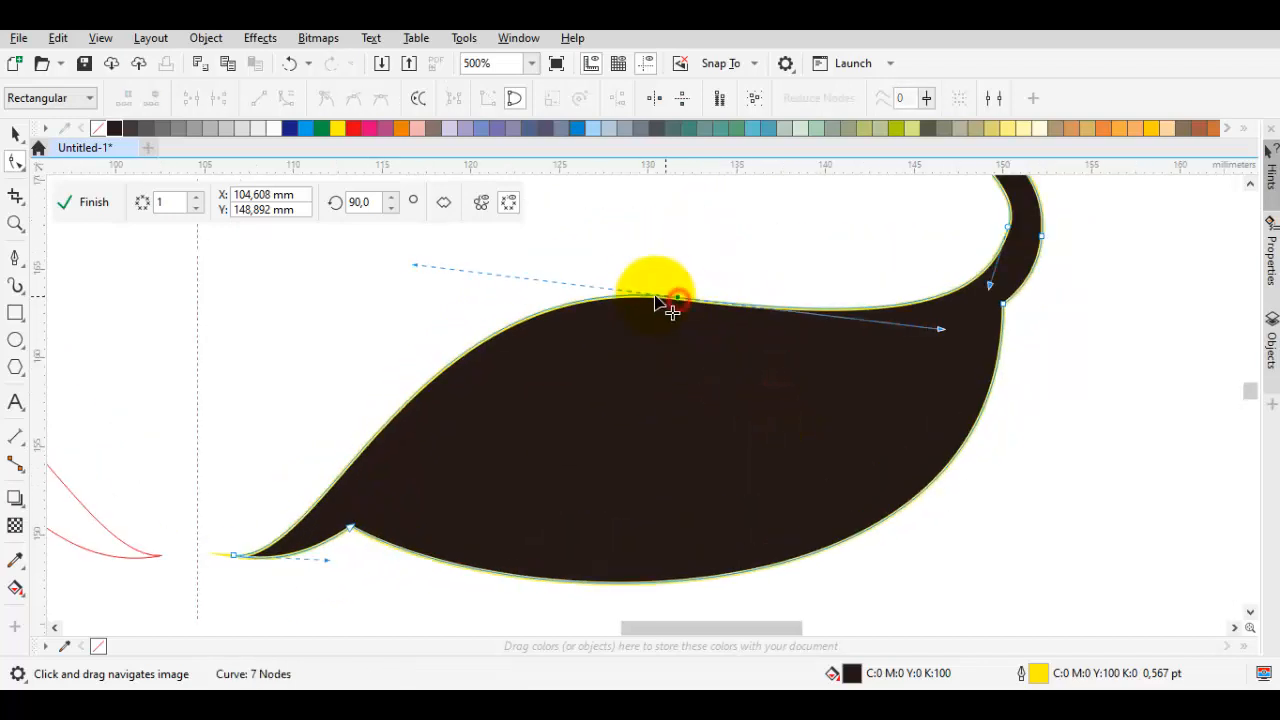
{"action": "left_click_drag", "start_coordinate": [657, 298], "coordinate": [625, 296]}
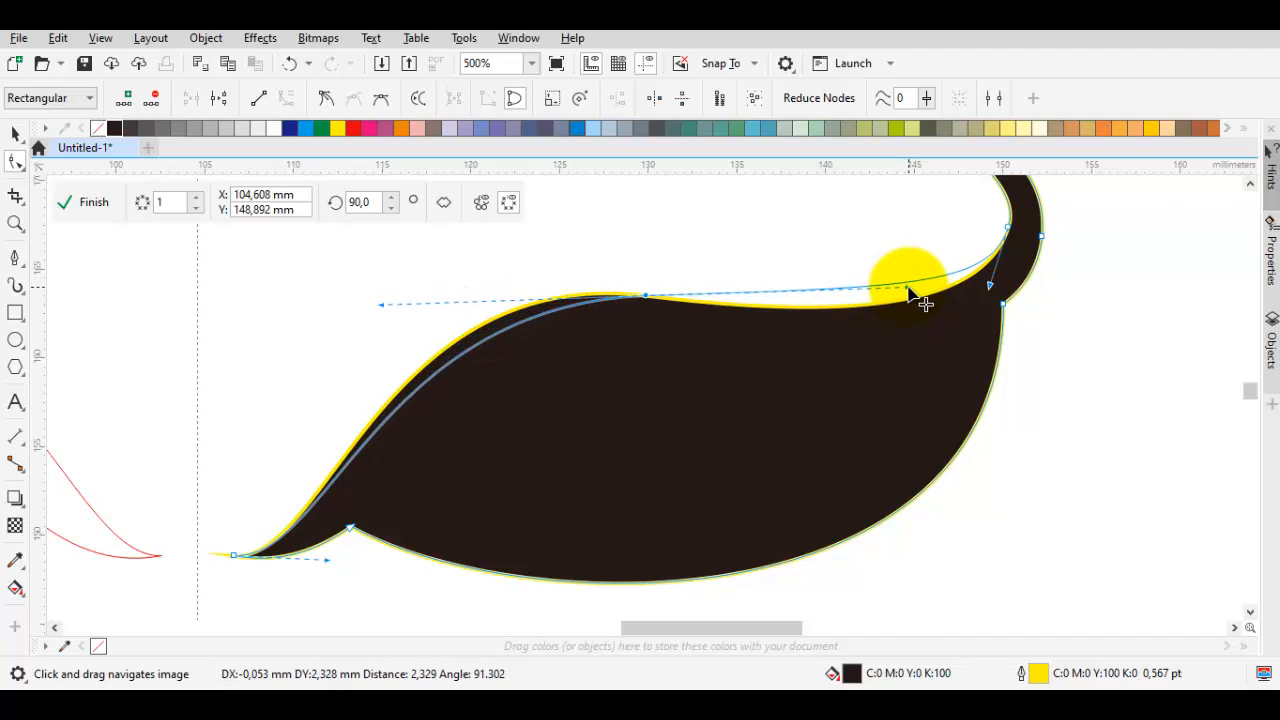
{"action": "left_click_drag", "start_coordinate": [908, 288], "coordinate": [909, 289]}
{"action": "scroll", "coordinate": [923, 307], "scroll_direction": "down", "scroll_amount": 1}
{"action": "key", "text": "space"}
{"action": "left_click", "coordinate": [1047, 337]}
- Draw a closed almond shape about 32 mm wide and 13 mm tall inside the large shape with the Pen tool
{"action": "scroll", "coordinate": [976, 347], "scroll_direction": "up", "scroll_amount": 1}
{"action": "left_click_drag", "start_coordinate": [977, 350], "coordinate": [914, 325]}
{"action": "key", "text": "p"}
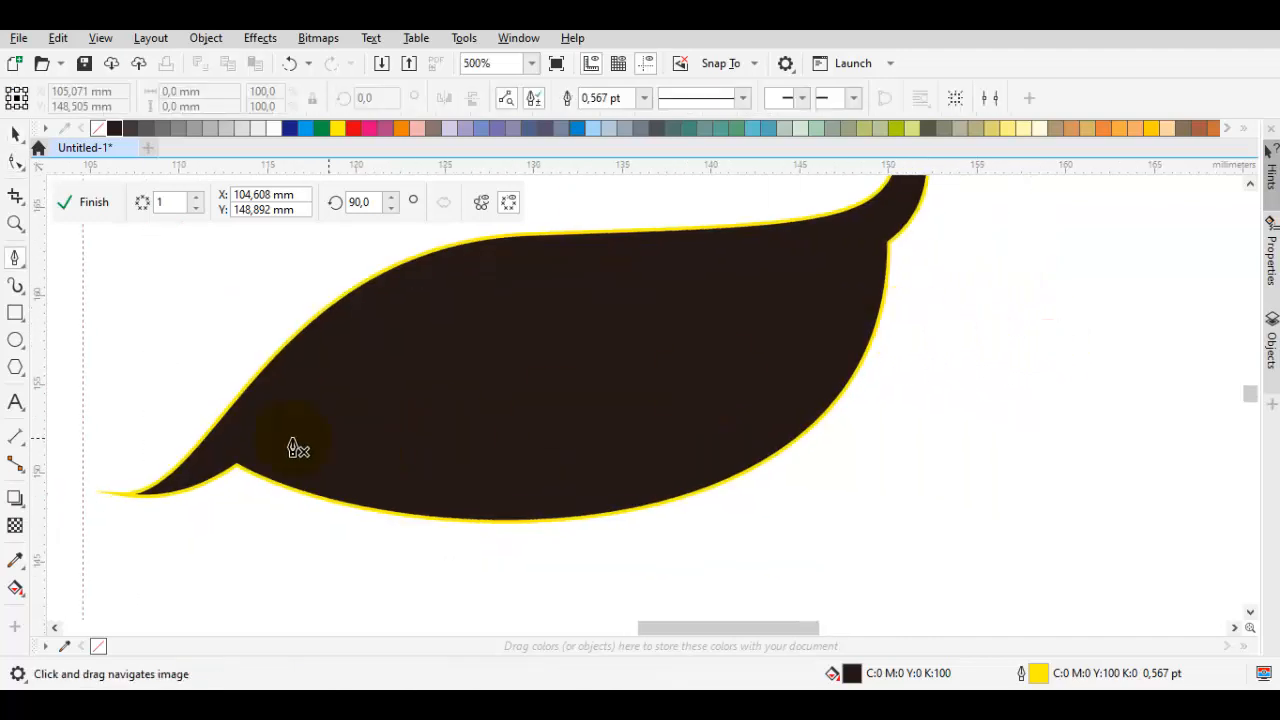
{"action": "left_click_drag", "start_coordinate": [581, 538], "coordinate": [724, 609]}
{"action": "left_click_drag", "start_coordinate": [895, 285], "coordinate": [867, 333]}
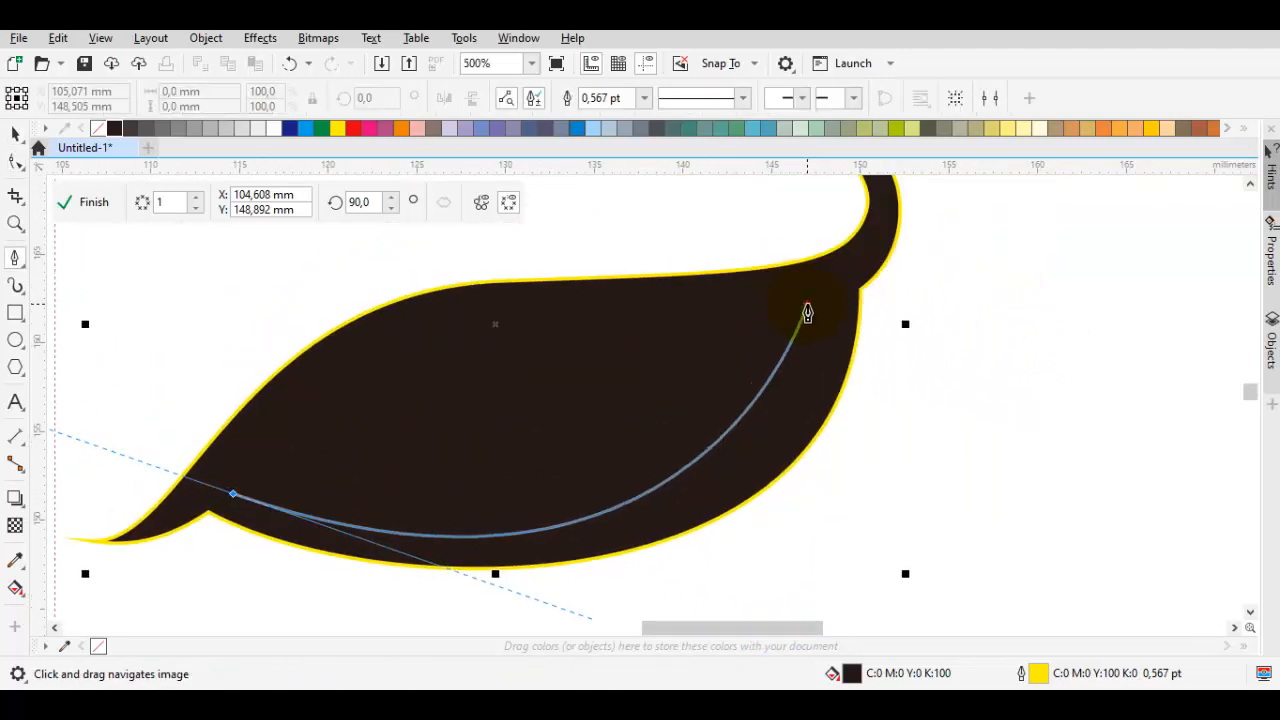
{"action": "left_click", "coordinate": [807, 304]}
{"action": "left_click_drag", "start_coordinate": [234, 493], "coordinate": [366, 277]}
- Move the large shape's middle upper-edge node slightly toward the symmetry line and raise its outer handle
{"action": "key", "text": "F10"}
{"action": "left_click", "coordinate": [420, 304]}
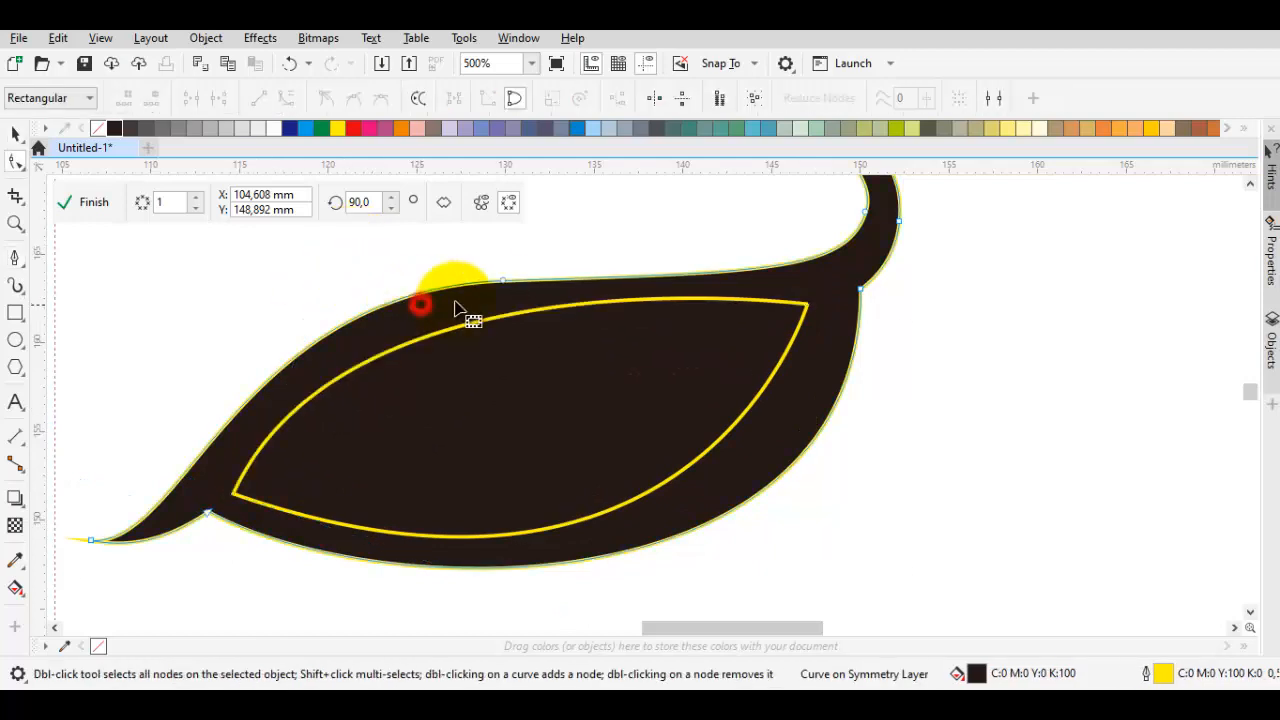
{"action": "mouse_move", "coordinate": [518, 287]}
{"action": "left_mouse_down"}
{"action": "mouse_move", "coordinate": [808, 280]}
{"action": "mouse_move", "coordinate": [777, 263]}
{"action": "mouse_move", "coordinate": [508, 309]}
{"action": "mouse_move", "coordinate": [493, 292]}
{"action": "left_mouse_up"}
{"action": "left_click_drag", "start_coordinate": [742, 270], "coordinate": [721, 251]}
{"action": "left_click_drag", "start_coordinate": [718, 253], "coordinate": [714, 257]}
{"action": "scroll", "coordinate": [740, 382], "scroll_direction": "up", "scroll_amount": 1}
{"action": "left_click_drag", "start_coordinate": [867, 220], "coordinate": [708, 380]}
{"action": "right_click", "coordinate": [708, 380]}
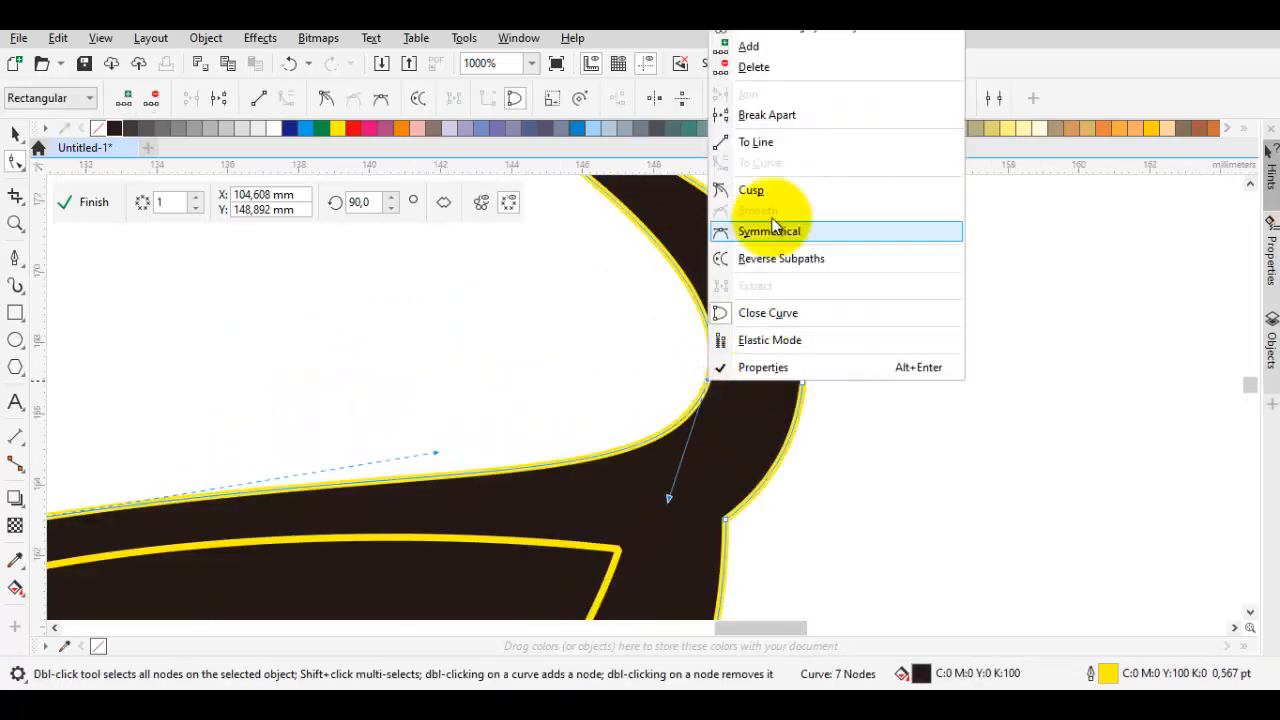
{"action": "left_click", "coordinate": [720, 423]}
- Fill the almond shape inside the eye with white
{"action": "scroll", "coordinate": [725, 420], "scroll_direction": "down", "scroll_amount": 2}
{"action": "key", "text": "space"}
{"action": "left_click", "coordinate": [651, 463]}
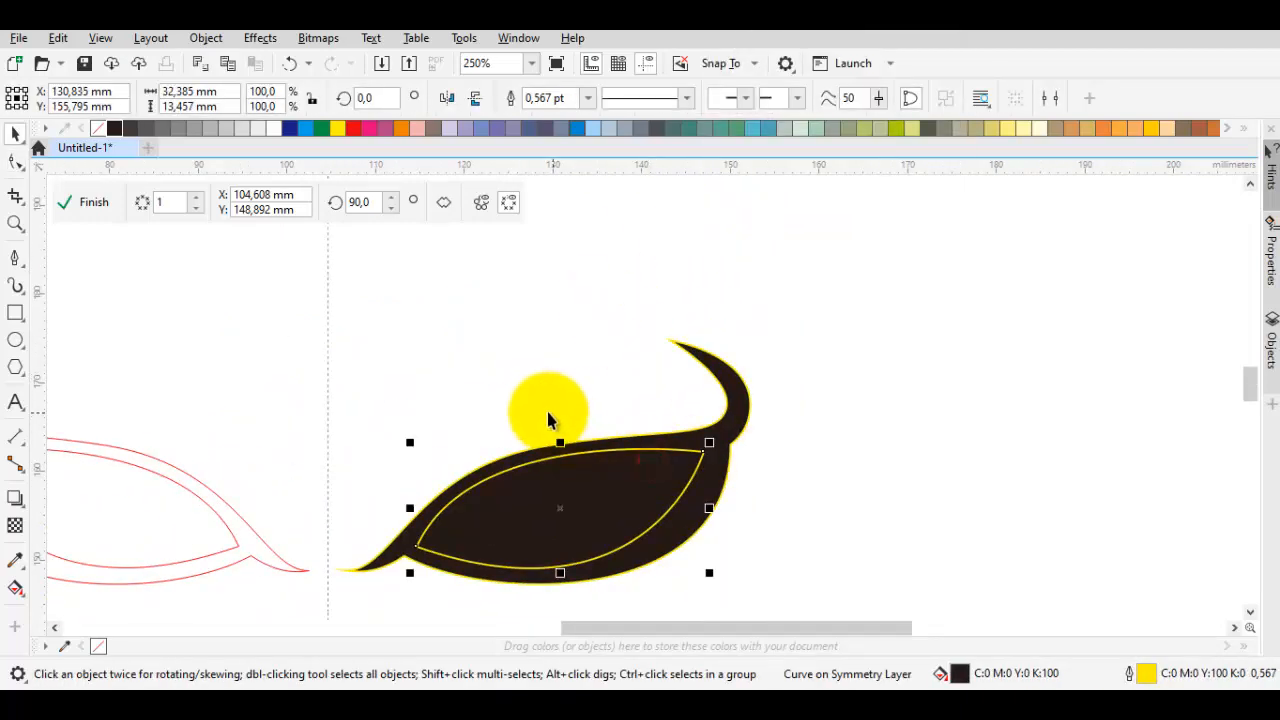
{"action": "left_click", "coordinate": [278, 128]}
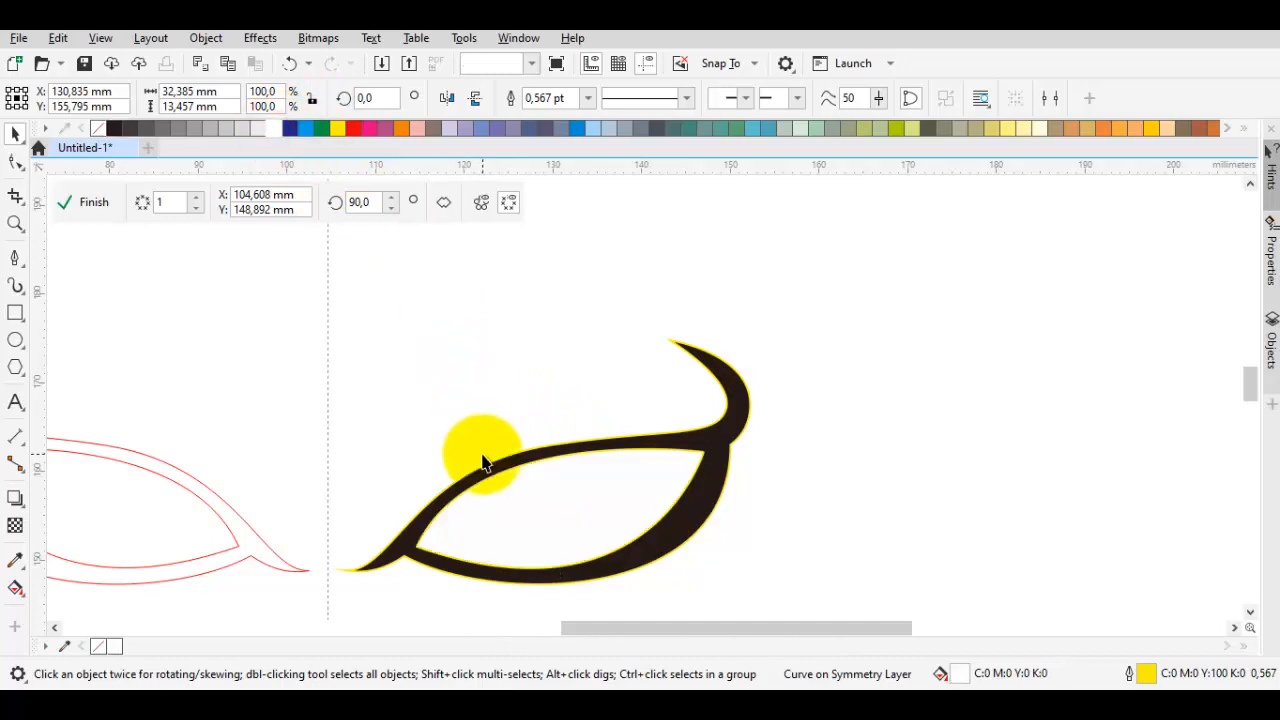
- Refine the curve of the eye outline's upper edge by adjusting a node handle
{"action": "left_click", "coordinate": [484, 457]}
{"action": "scroll", "coordinate": [484, 457], "scroll_direction": "up", "scroll_amount": 1}
{"action": "left_click_drag", "start_coordinate": [557, 469], "coordinate": [659, 280]}
{"action": "key", "text": "space"}
{"action": "left_click", "coordinate": [714, 308]}
{"action": "left_click", "coordinate": [452, 446]}
{"action": "left_click_drag", "start_coordinate": [564, 199], "coordinate": [596, 212]}
{"action": "key", "text": "space"}
{"action": "left_click", "coordinate": [600, 560]}
- Draw a horizontal ellipse about 7.25 mm wide and 4.66 mm tall in the white of the eye, near its inner corner
{"action": "scroll", "coordinate": [600, 480], "scroll_direction": "down", "scroll_amount": 1}
{"action": "scroll", "coordinate": [628, 535], "scroll_direction": "up", "scroll_amount": 1}
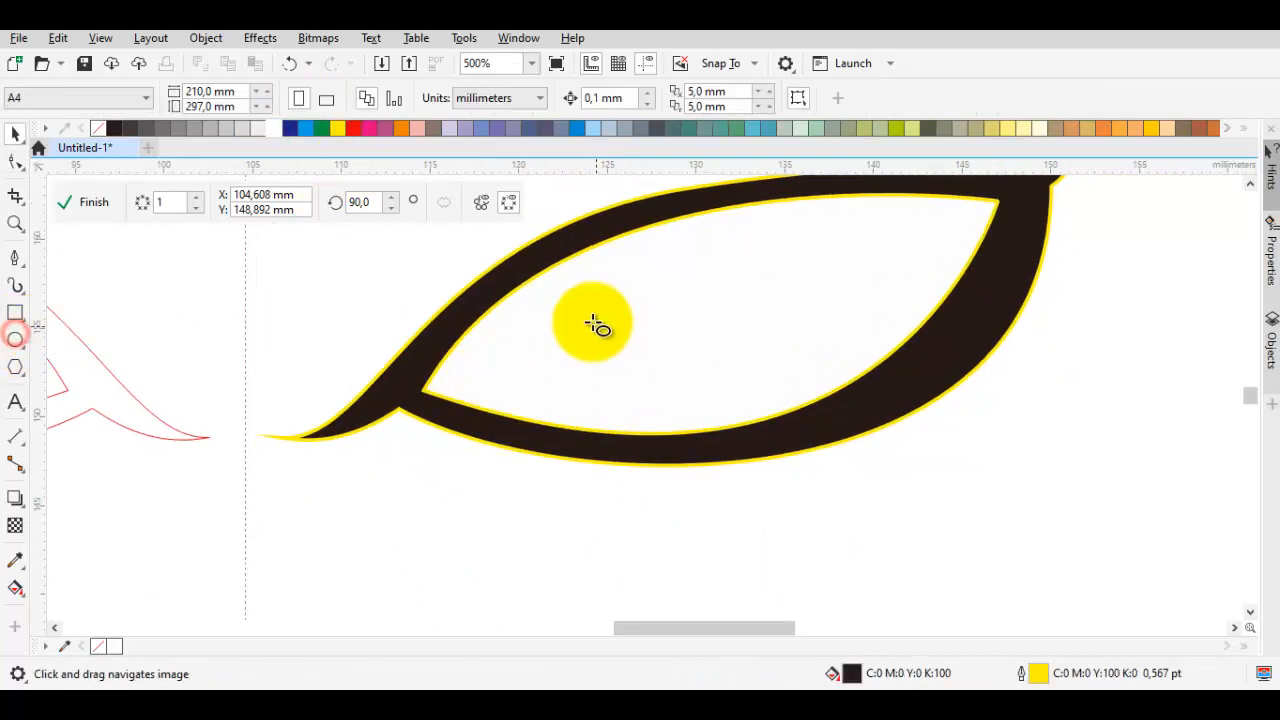
{"action": "left_click_drag", "start_coordinate": [562, 363], "coordinate": [545, 360]}
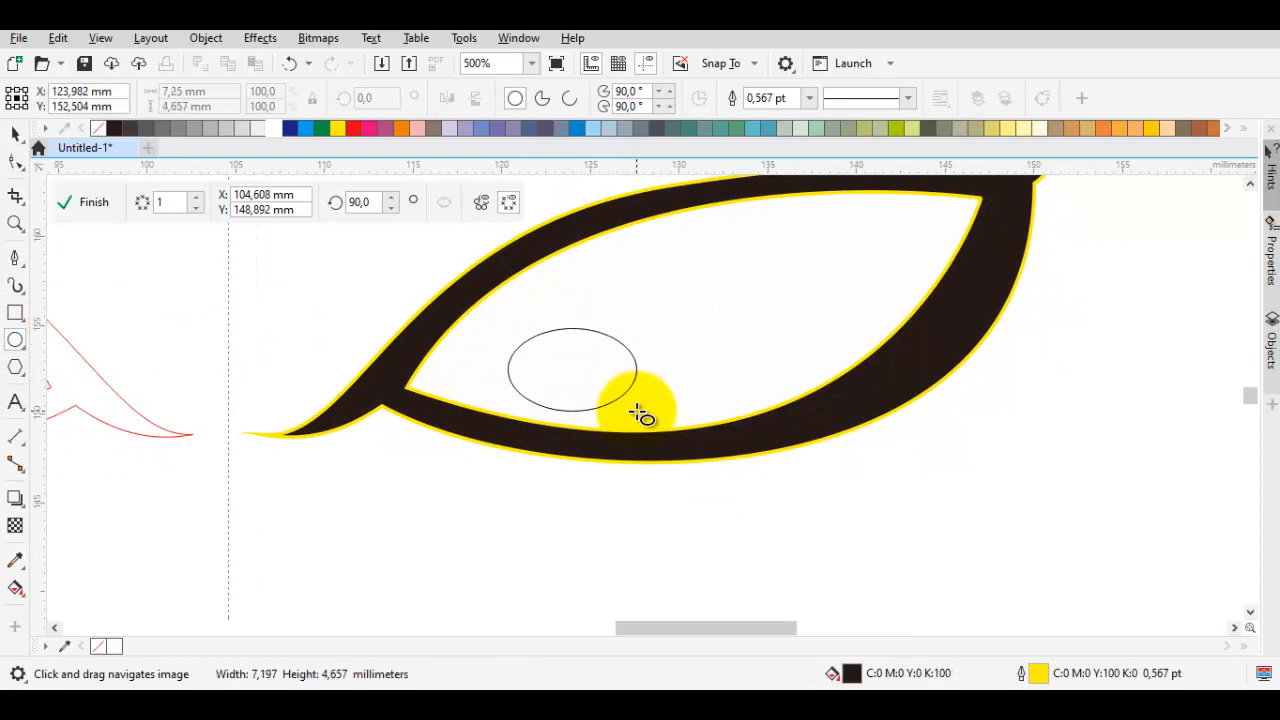
{"action": "left_click_drag", "start_coordinate": [640, 413], "coordinate": [638, 412]}
{"action": "key", "text": "space"}
- Make a smaller concentric copy of the ellipse, about 2.7 mm wide and 2.3 mm tall, and fill it red
{"action": "scroll", "coordinate": [581, 353], "scroll_direction": "up", "scroll_amount": 1}
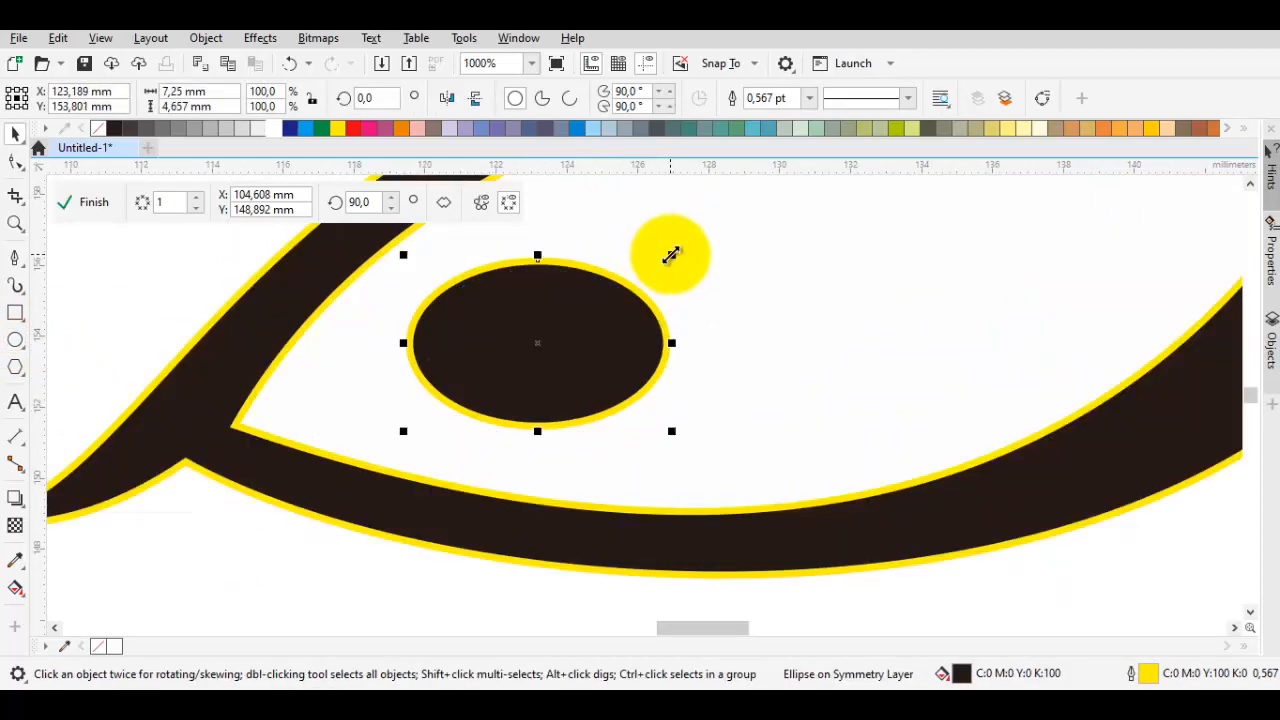
{"action": "left_click_drag", "start_coordinate": [670, 255], "coordinate": [617, 295]}
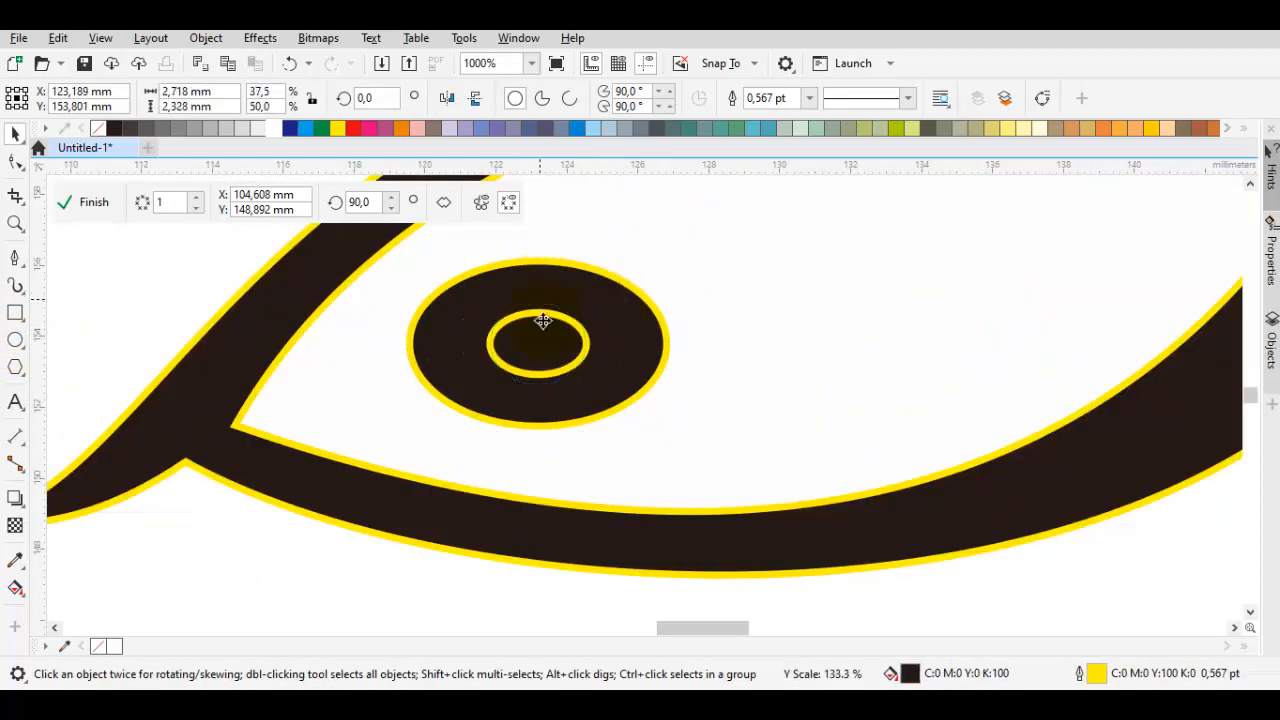
{"action": "scroll", "coordinate": [543, 320], "scroll_direction": "up", "scroll_amount": 1}
{"action": "left_click", "coordinate": [353, 129]}
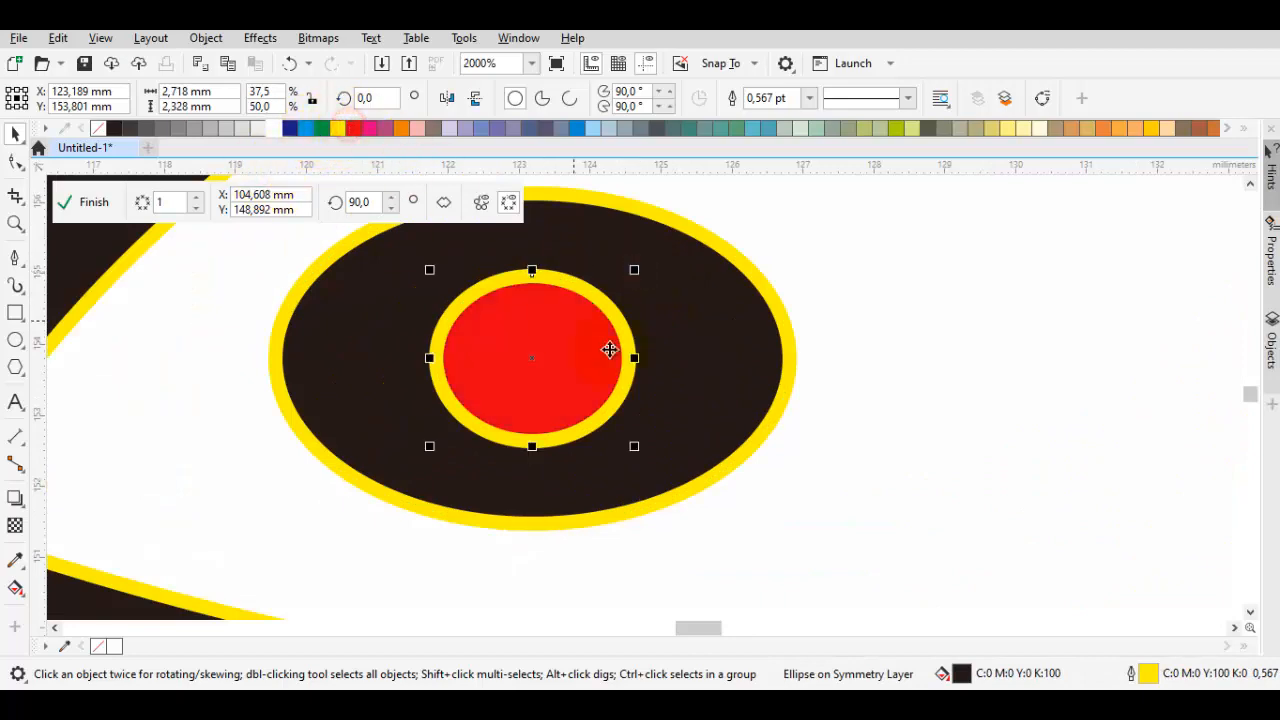
- Select all four eye objects and remove their outlines
{"action": "scroll", "coordinate": [636, 374], "scroll_direction": "down", "scroll_amount": 5}
{"action": "left_click_drag", "start_coordinate": [826, 460], "coordinate": [350, 275]}
{"action": "right_click", "coordinate": [99, 128]}
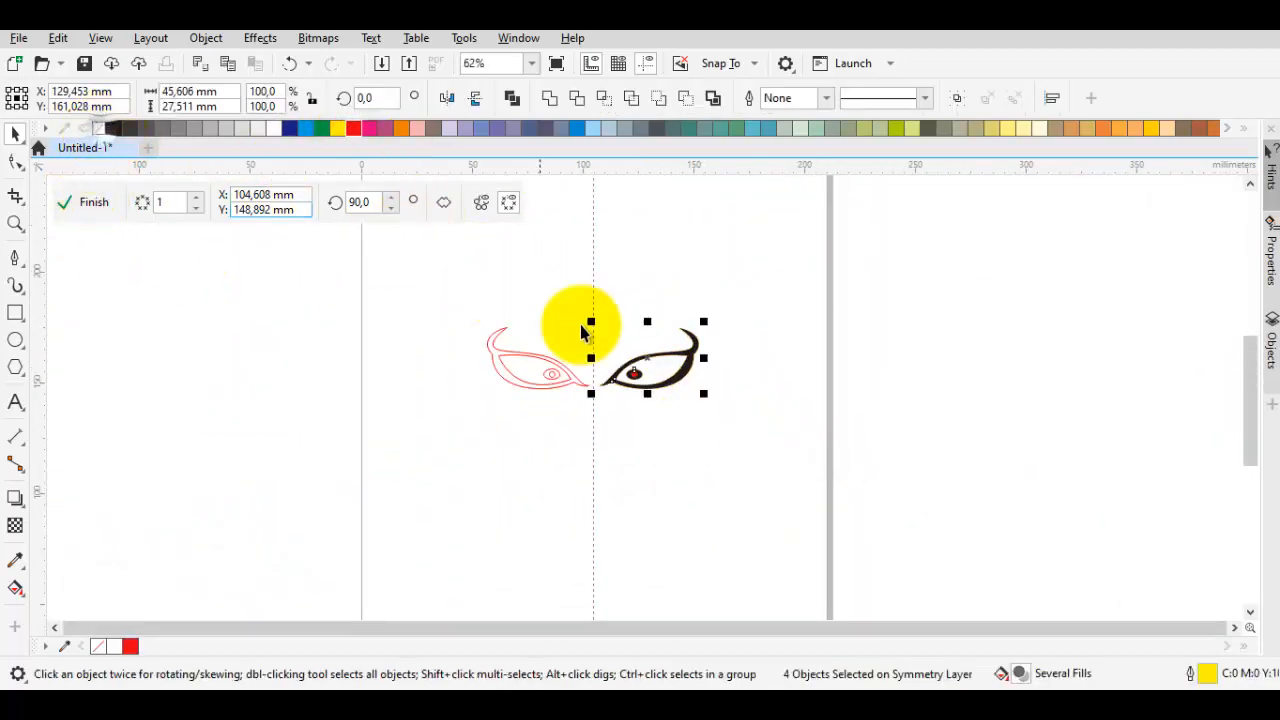
{"action": "left_click", "coordinate": [763, 363]}
- Start a Pen path on the symmetry line between the eyes' inner tips and run it up to a bend above the eyes
{"action": "scroll", "coordinate": [641, 437], "scroll_direction": "up", "scroll_amount": 2}
{"action": "key", "text": "space"}
{"action": "scroll", "coordinate": [630, 440], "scroll_direction": "down", "scroll_amount": 1}
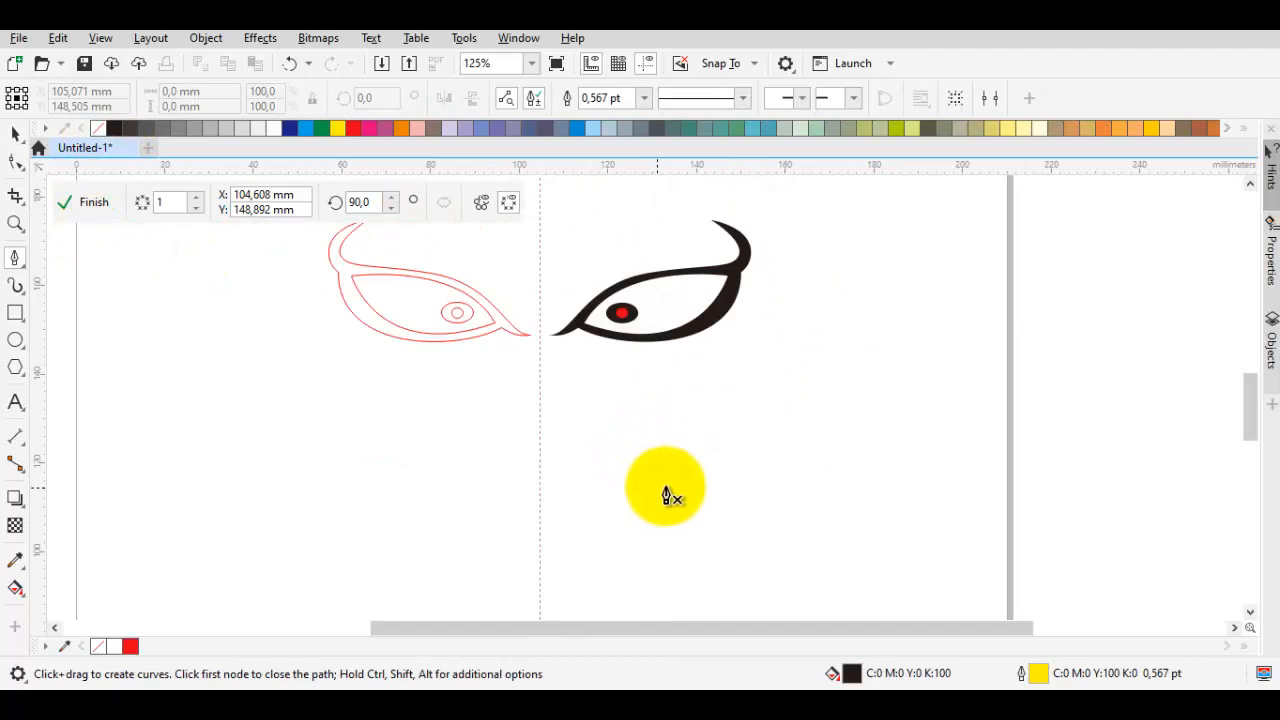
{"action": "scroll", "coordinate": [623, 486], "scroll_direction": "up", "scroll_amount": 1}
{"action": "scroll", "coordinate": [580, 493], "scroll_direction": "up", "scroll_amount": 1}
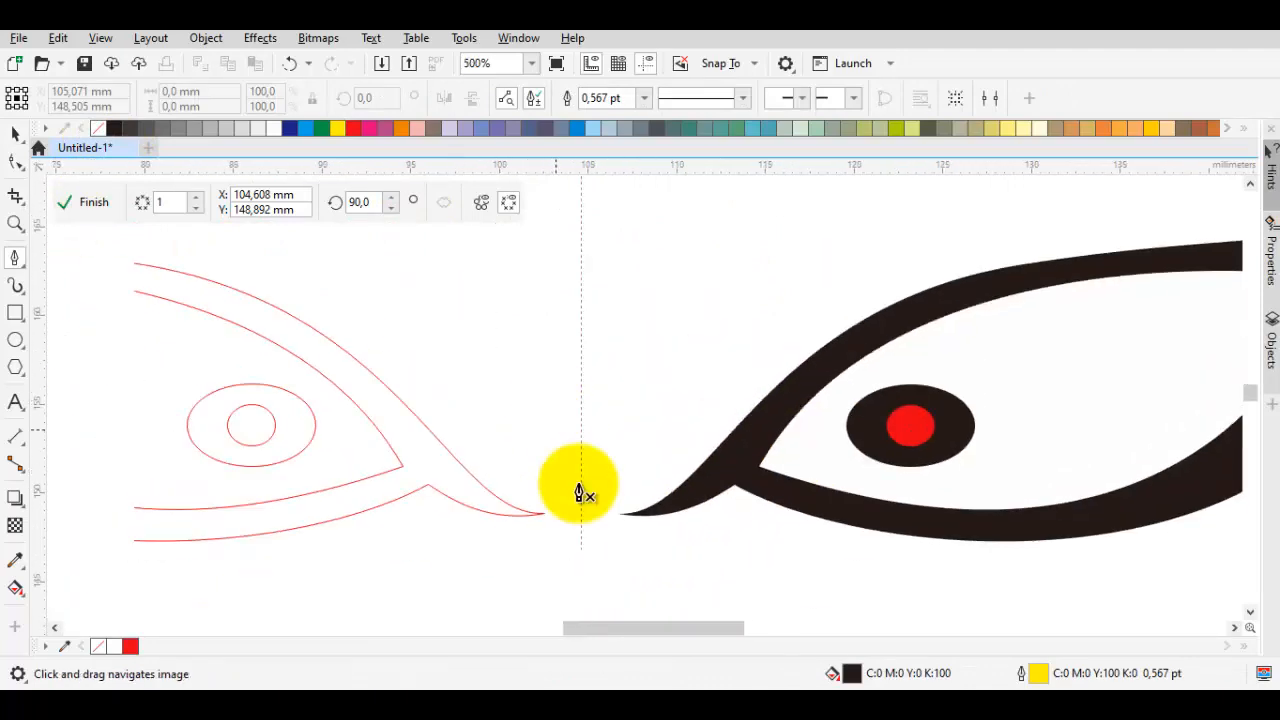
{"action": "scroll", "coordinate": [600, 490], "scroll_direction": "up", "scroll_amount": 1}
{"action": "scroll", "coordinate": [678, 448], "scroll_direction": "down", "scroll_amount": 1}
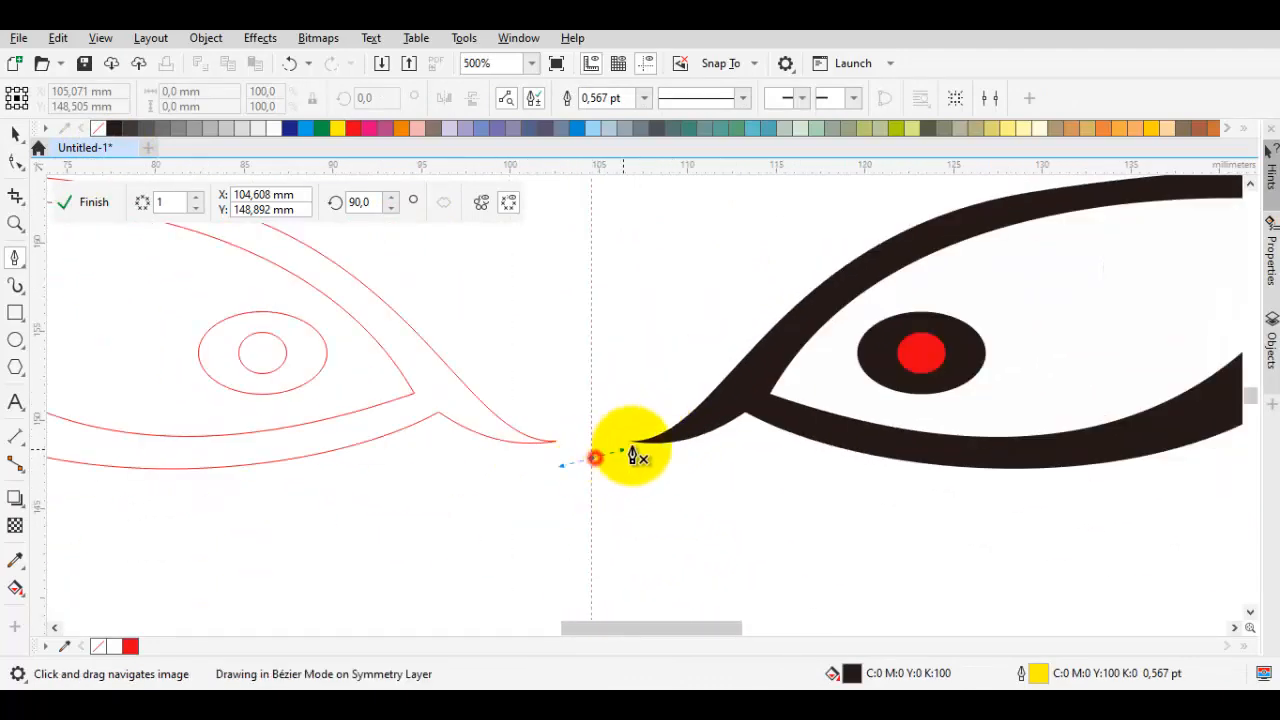
{"action": "scroll", "coordinate": [657, 409], "scroll_direction": "down", "scroll_amount": 2}
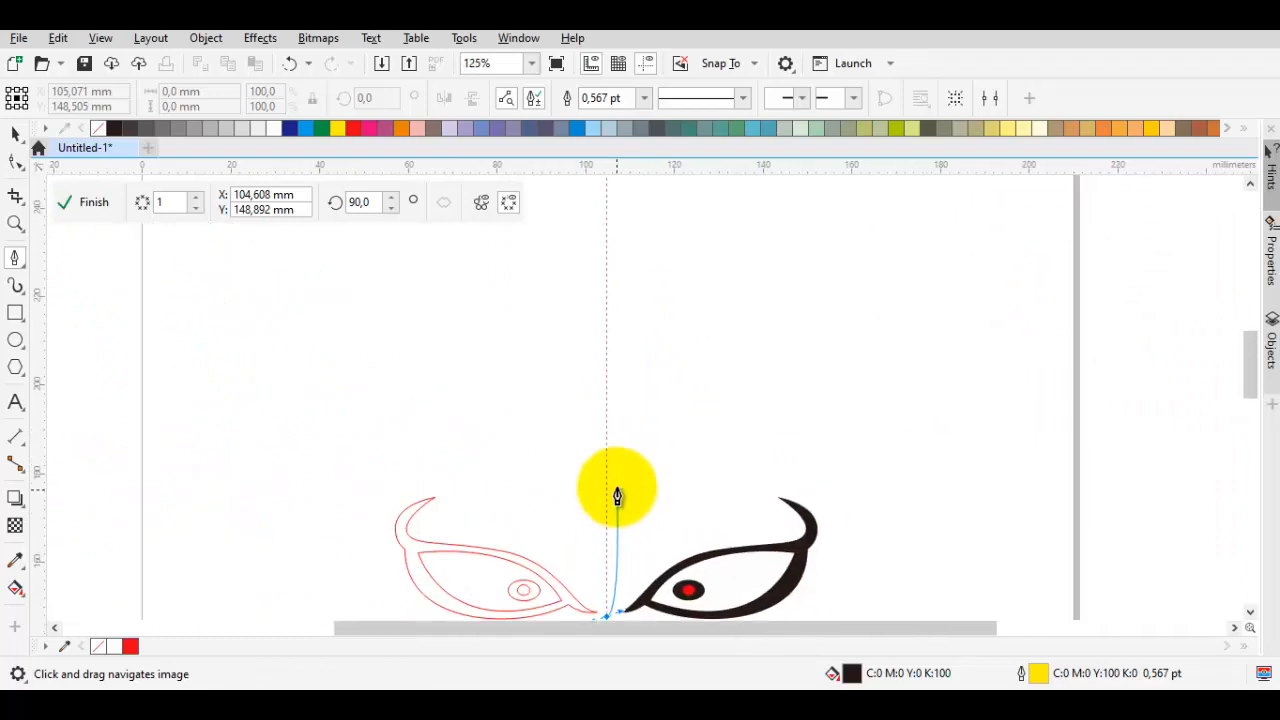
{"action": "mouse_move", "coordinate": [623, 493]}
{"action": "left_mouse_down"}
{"action": "mouse_move", "coordinate": [611, 521]}
{"action": "mouse_move", "coordinate": [611, 498]}
{"action": "left_mouse_up"}
{"action": "left_click_drag", "start_coordinate": [611, 498], "coordinate": [605, 467]}
- Extend the path outward and upward in a horn-like curve ending in a tip, undoing misplaced nodes on the way
{"action": "scroll", "coordinate": [640, 440], "scroll_direction": "down", "scroll_amount": 1}
{"action": "scroll", "coordinate": [692, 374], "scroll_direction": "up", "scroll_amount": 1}
{"action": "left_click_drag", "start_coordinate": [692, 375], "coordinate": [697, 329]}
{"action": "scroll", "coordinate": [698, 343], "scroll_direction": "down", "scroll_amount": 1}
{"action": "scroll", "coordinate": [698, 384], "scroll_direction": "up", "scroll_amount": 1}
{"action": "key", "text": "ctrl+z"}
{"action": "left_click_drag", "start_coordinate": [685, 405], "coordinate": [663, 287]}
{"action": "left_click_drag", "start_coordinate": [670, 399], "coordinate": [677, 257]}
{"action": "left_click_drag", "start_coordinate": [748, 364], "coordinate": [714, 338]}
{"action": "key", "text": "ctrl+z"}
{"action": "left_click_drag", "start_coordinate": [634, 239], "coordinate": [626, 232]}
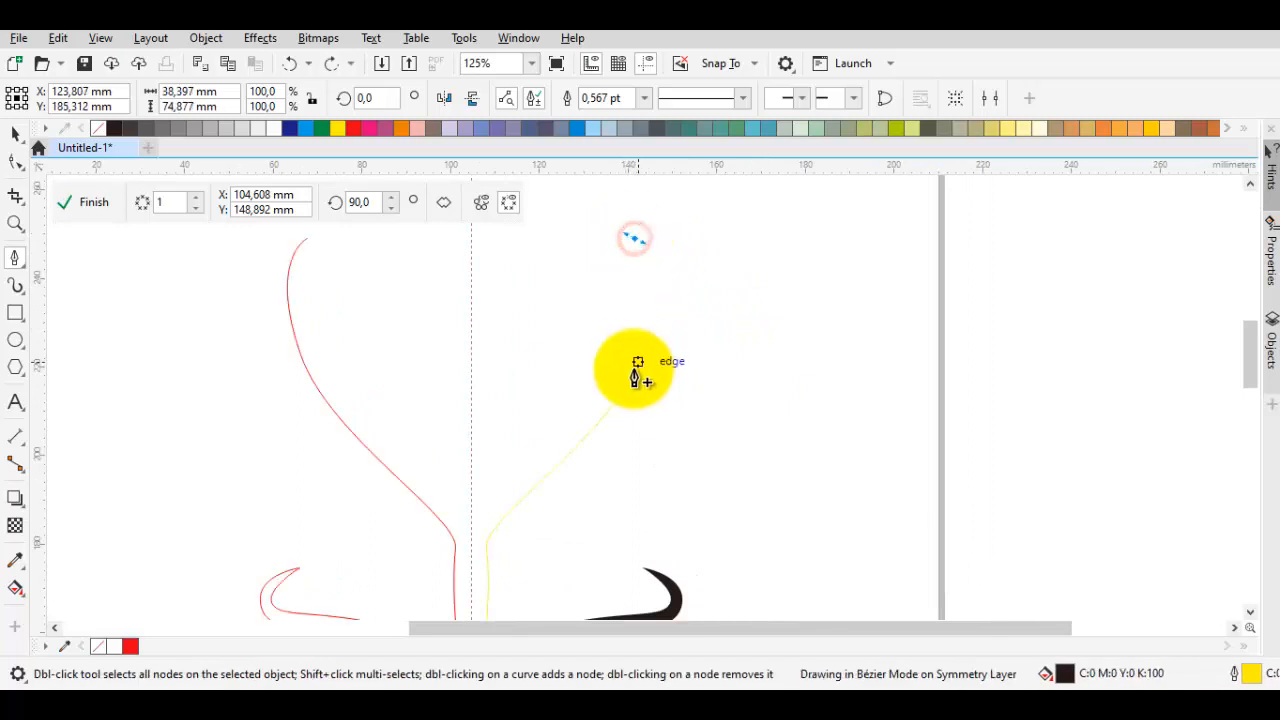
- Return the path along the inner side to the symmetry line, close the shape about 101 mm tall, and remove its outline
{"action": "scroll", "coordinate": [620, 385], "scroll_direction": "up", "scroll_amount": 1}
{"action": "left_click_drag", "start_coordinate": [515, 550], "coordinate": [621, 368]}
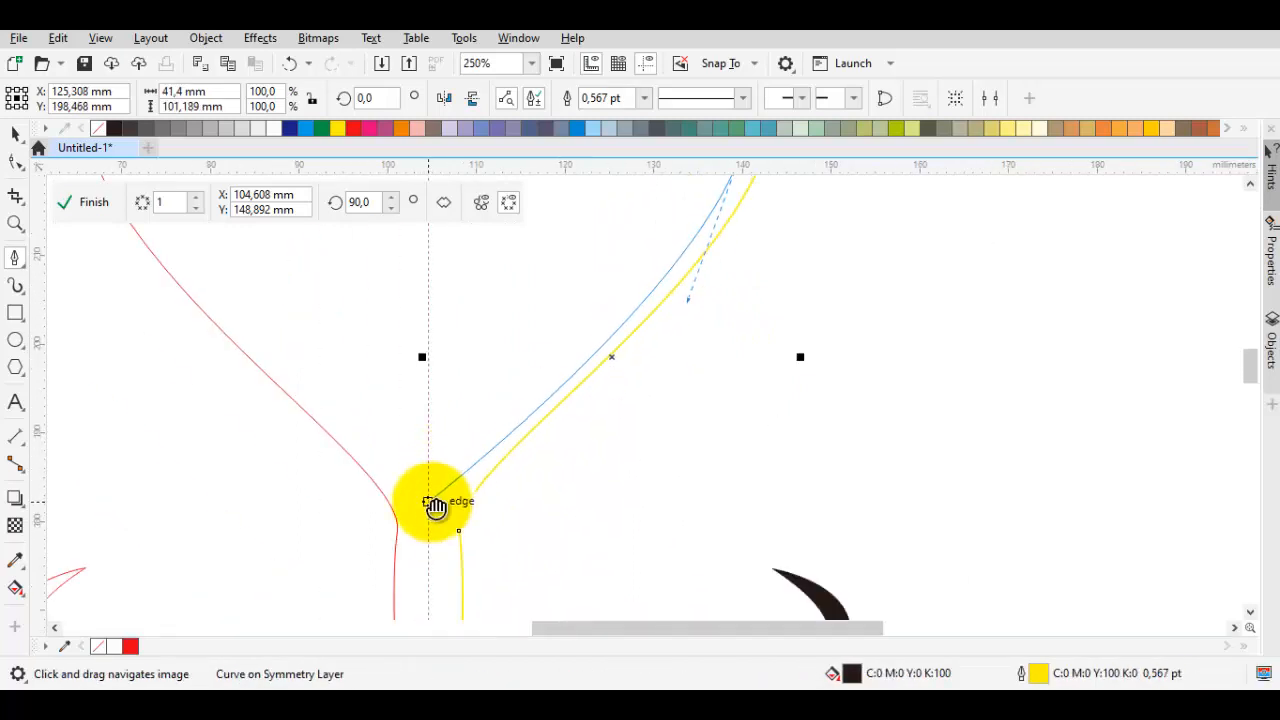
{"action": "left_click_drag", "start_coordinate": [436, 505], "coordinate": [498, 391]}
{"action": "scroll", "coordinate": [443, 520], "scroll_direction": "down", "scroll_amount": 1}
{"action": "left_click_drag", "start_coordinate": [499, 499], "coordinate": [480, 509]}
{"action": "right_click", "coordinate": [101, 133]}
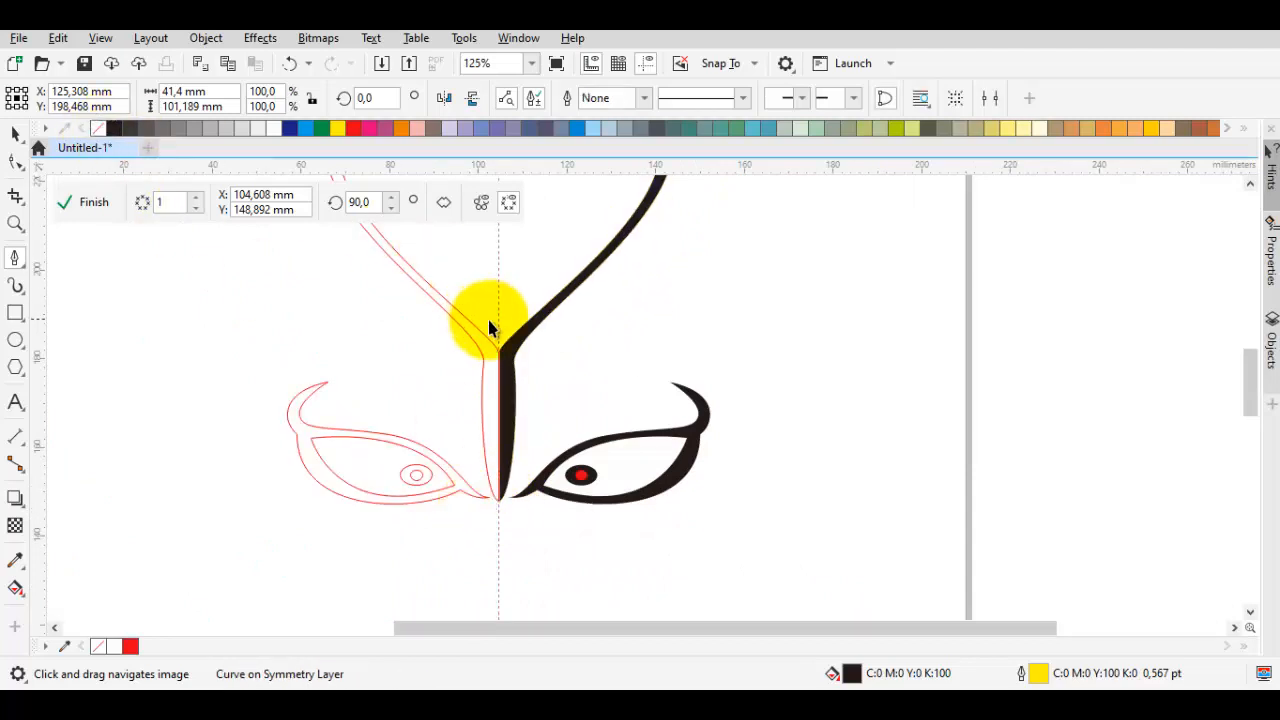
{"action": "key", "text": "space"}
{"action": "scroll", "coordinate": [476, 450], "scroll_direction": "down", "scroll_amount": 1}
{"action": "left_click", "coordinate": [519, 391]}
{"action": "scroll", "coordinate": [516, 327], "scroll_direction": "up", "scroll_amount": 1}
{"action": "left_click_drag", "start_coordinate": [623, 201], "coordinate": [645, 338]}
{"action": "scroll", "coordinate": [589, 308], "scroll_direction": "up", "scroll_amount": 1}
{"action": "left_click", "coordinate": [646, 324]}
{"action": "double_click", "coordinate": [649, 324]}
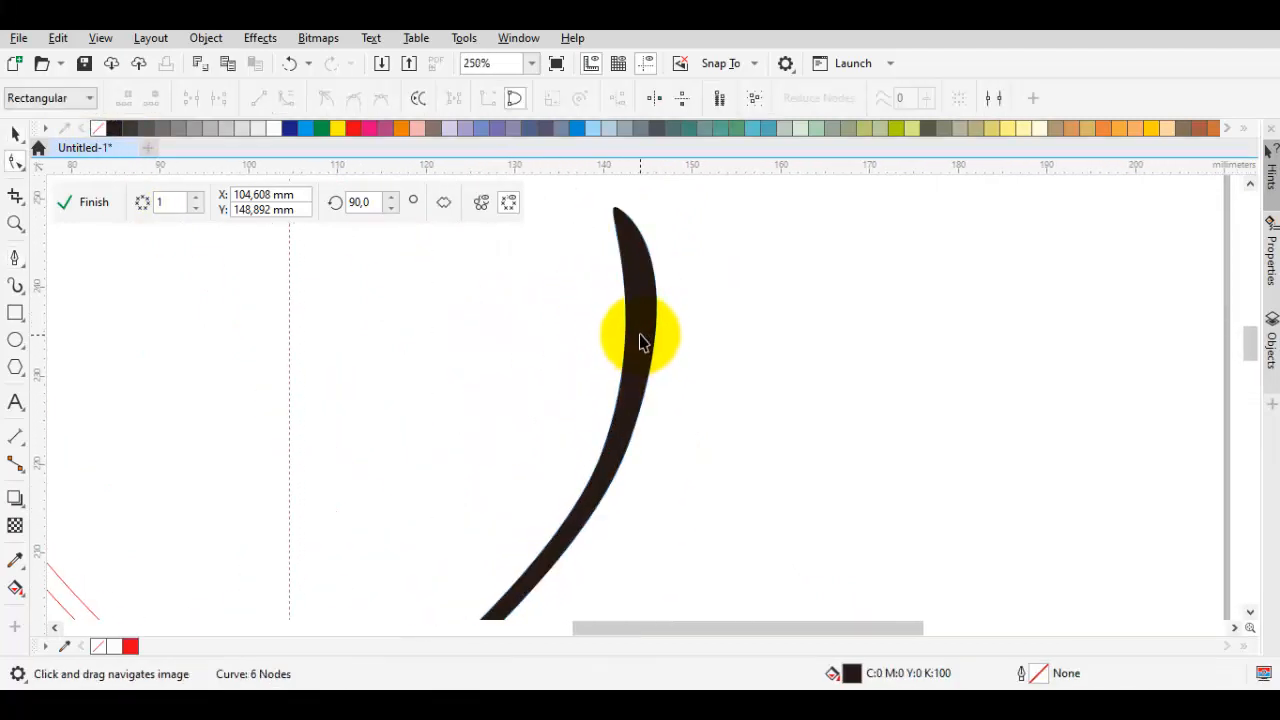
{"action": "key", "text": "space"}
{"action": "left_click", "coordinate": [611, 297]}
- Draw a closed forehead panel about 38 mm wide and 54 mm tall between the symmetry line and the horn with the Pen tool
{"action": "key", "text": "space"}
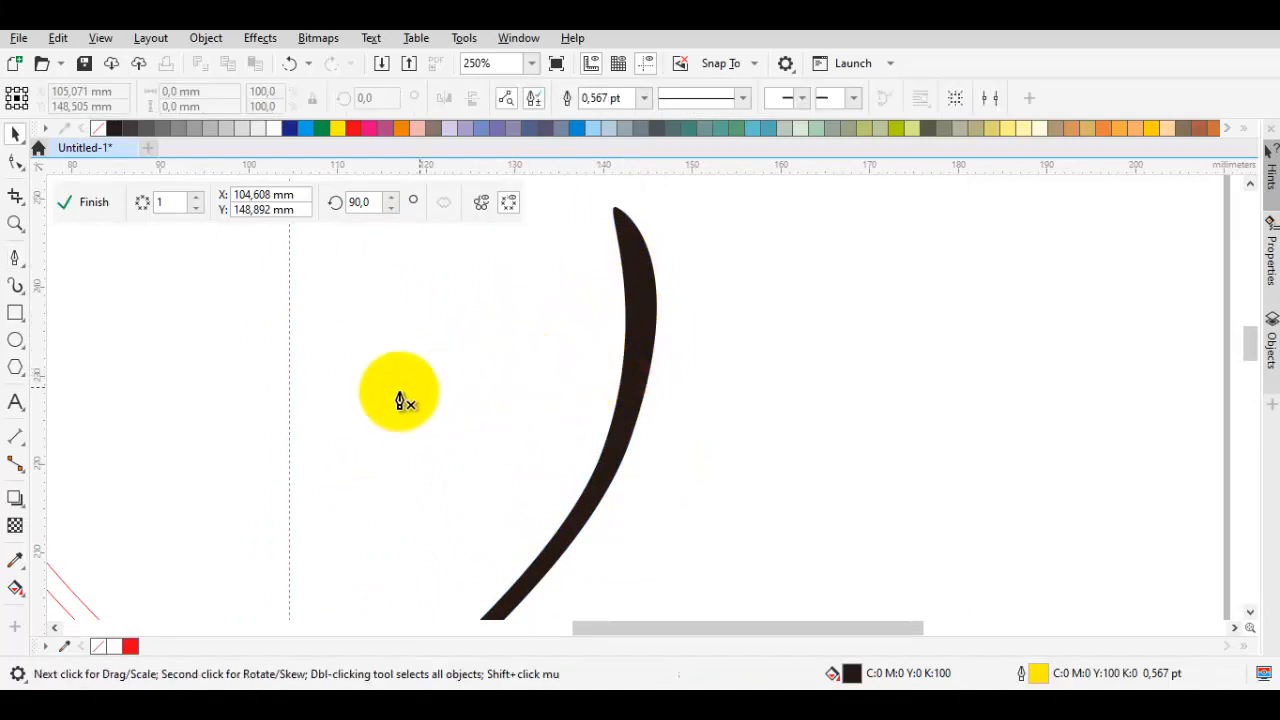
{"action": "left_click_drag", "start_coordinate": [299, 403], "coordinate": [362, 335]}
{"action": "scroll", "coordinate": [350, 310], "scroll_direction": "down", "scroll_amount": 1}
{"action": "left_click_drag", "start_coordinate": [357, 284], "coordinate": [443, 284]}
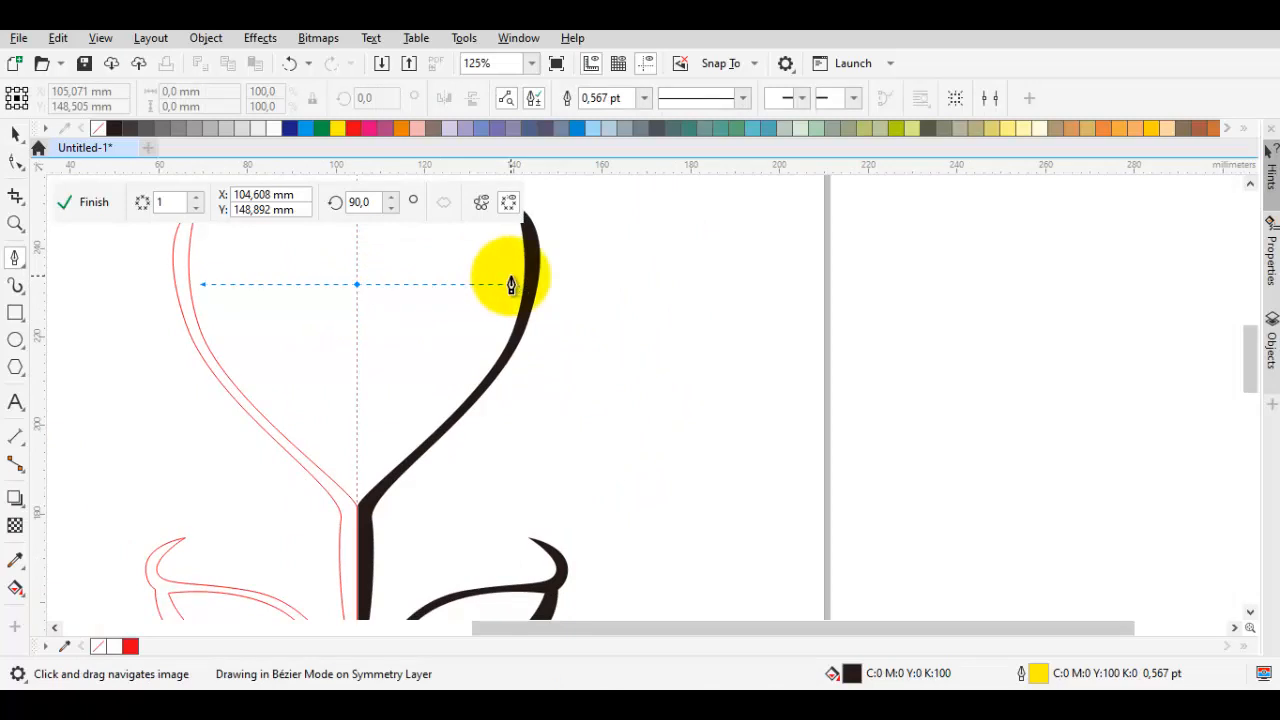
{"action": "scroll", "coordinate": [511, 285], "scroll_direction": "up", "scroll_amount": 1}
{"action": "left_click_drag", "start_coordinate": [304, 551], "coordinate": [370, 510]}
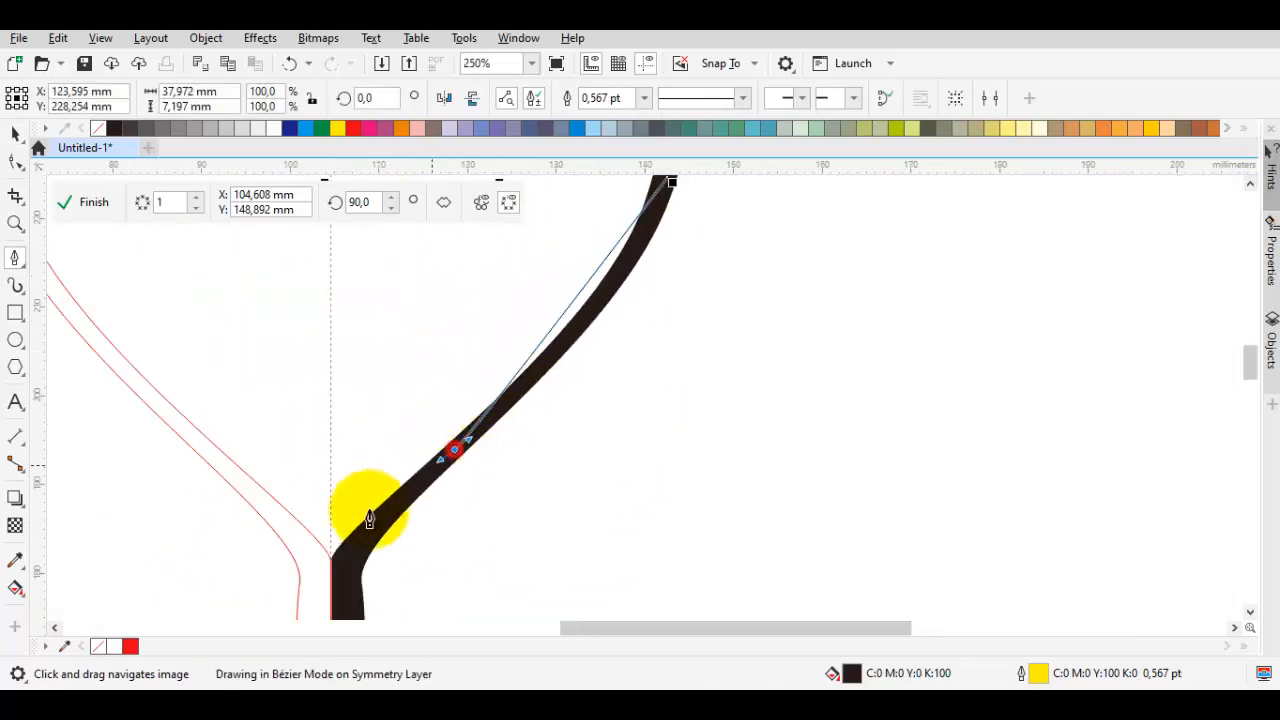
{"action": "left_click", "coordinate": [331, 542]}
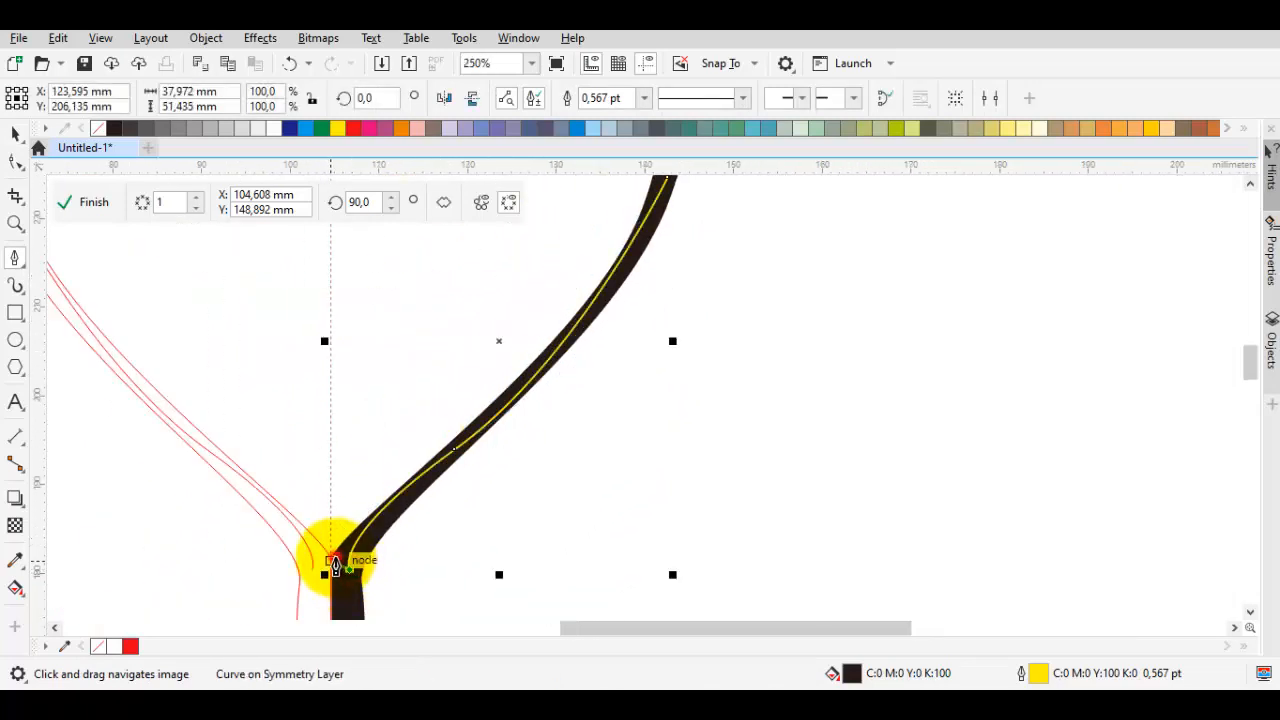
{"action": "scroll", "coordinate": [352, 602], "scroll_direction": "up", "scroll_amount": 1}
{"action": "left_click_drag", "start_coordinate": [337, 588], "coordinate": [337, 450]}
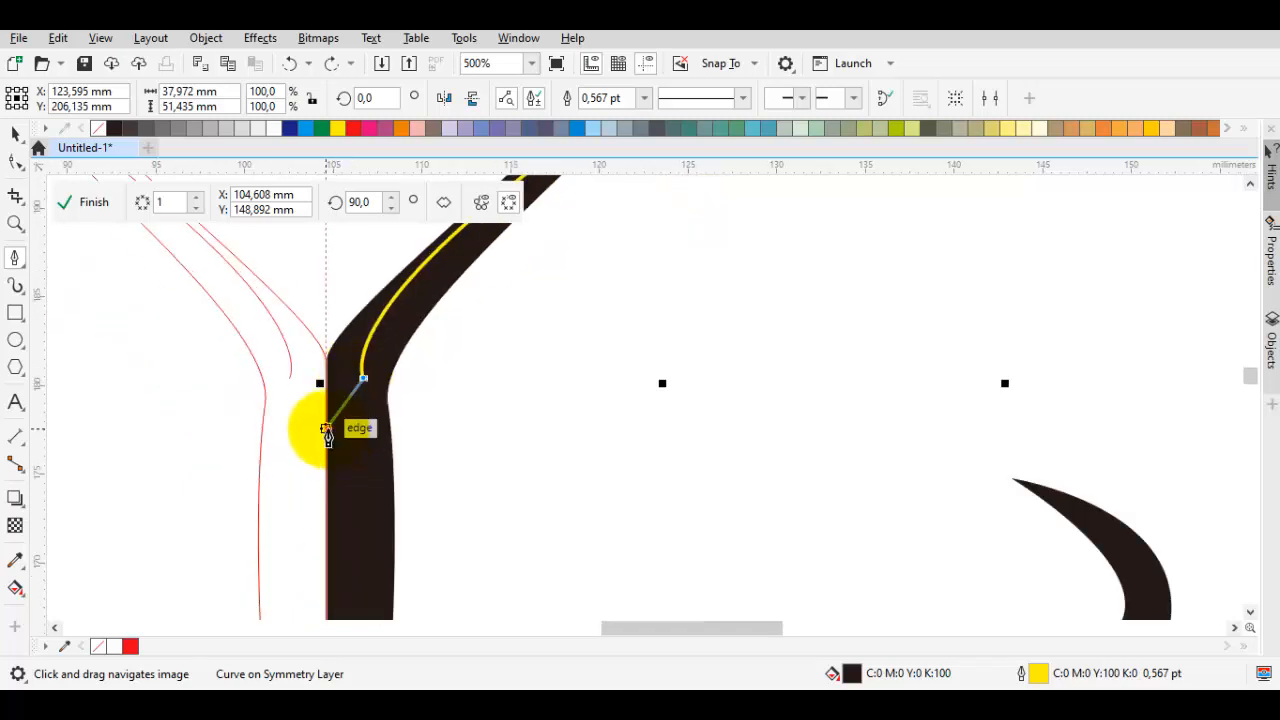
{"action": "scroll", "coordinate": [326, 430], "scroll_direction": "down", "scroll_amount": 3}
{"action": "scroll", "coordinate": [317, 360], "scroll_direction": "up", "scroll_amount": 1}
{"action": "left_click", "coordinate": [328, 326]}
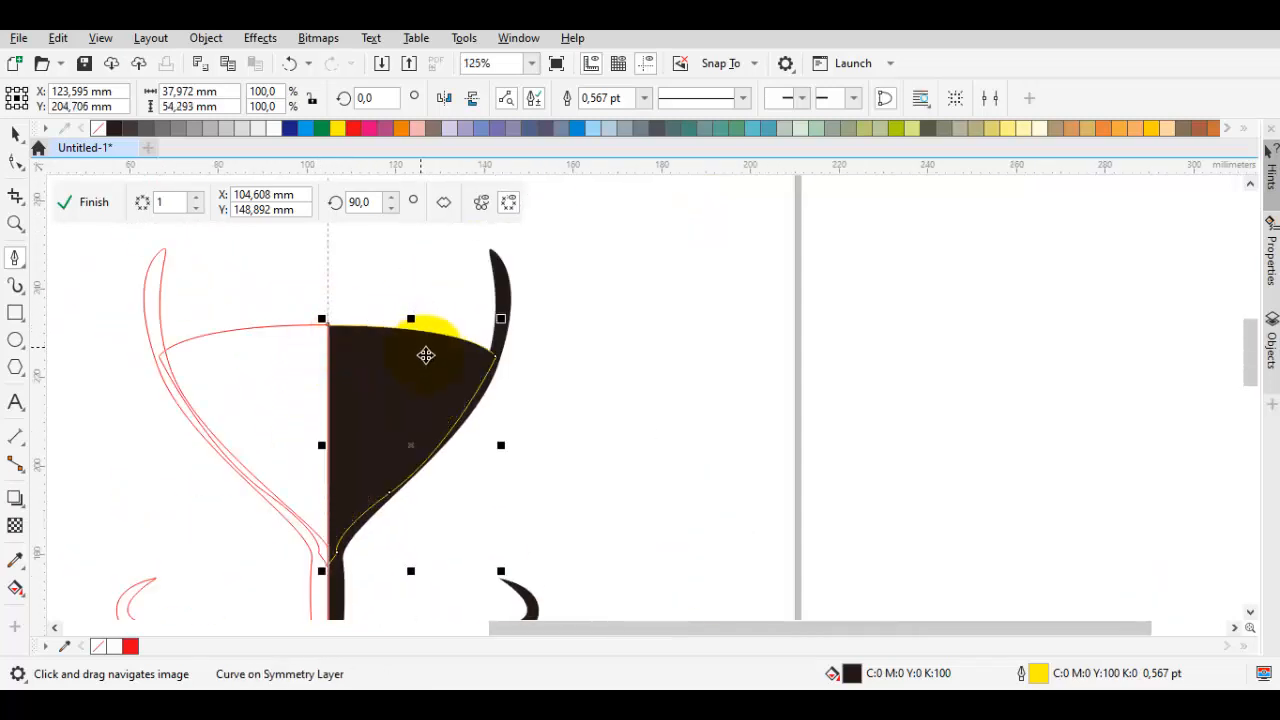
- Fill the forehead panel with 90% black
{"action": "scroll", "coordinate": [424, 354], "scroll_direction": "up", "scroll_amount": 1}
{"action": "key", "text": "space"}
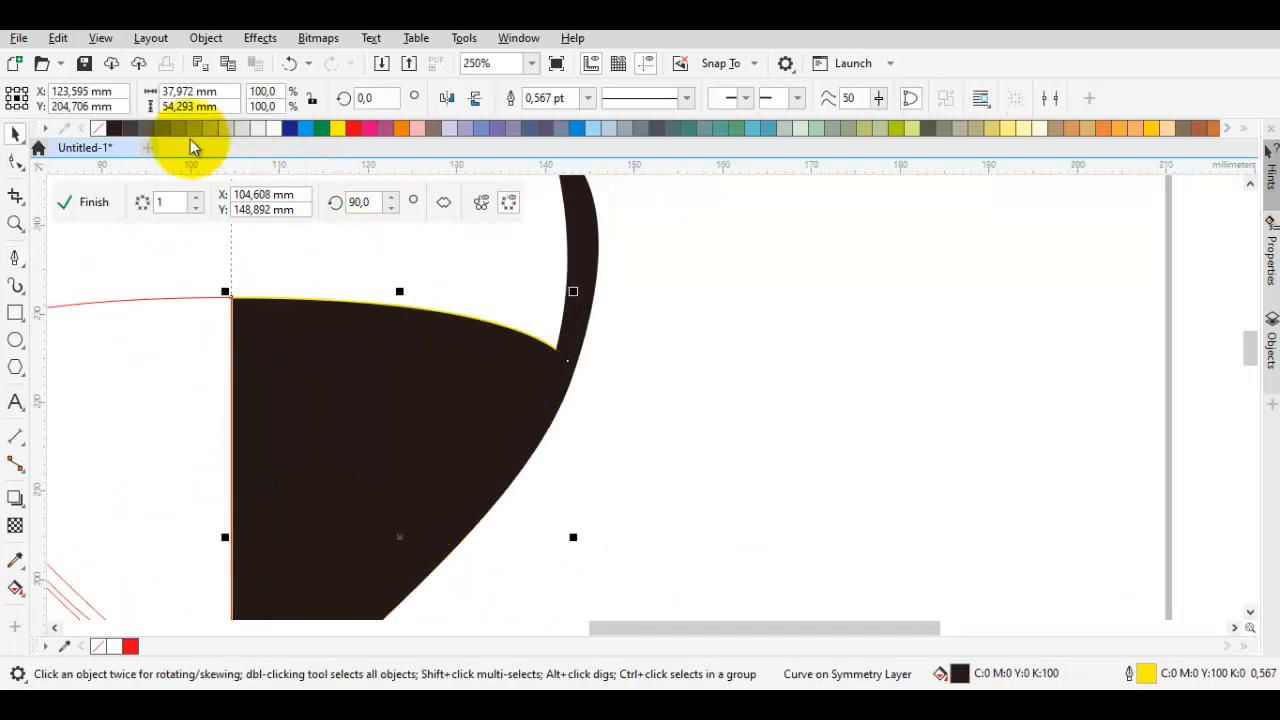
{"action": "left_click", "coordinate": [128, 129]}
- Convert the forehead panel's segments to curves and its nodes to cusps
{"action": "key", "text": "F10"}
{"action": "right_click", "coordinate": [495, 286]}
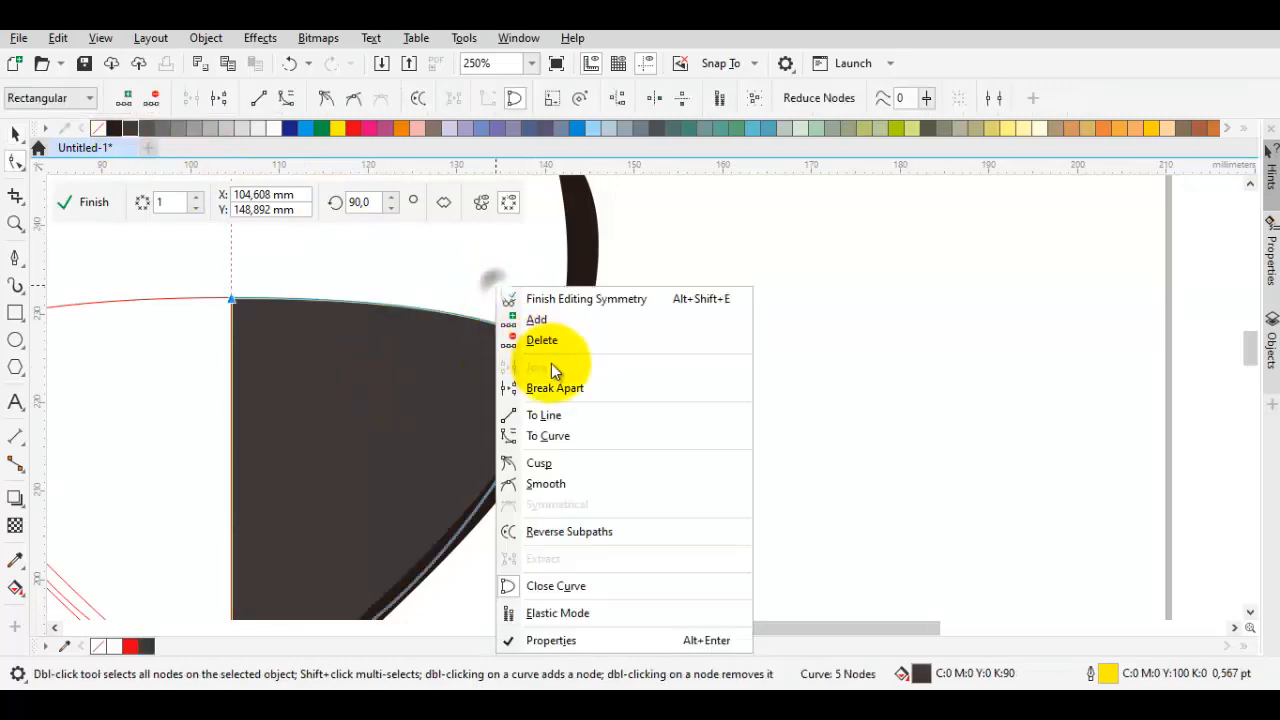
{"action": "left_click", "coordinate": [574, 431]}
{"action": "right_click", "coordinate": [523, 291]}
{"action": "left_click", "coordinate": [577, 461]}
{"action": "left_click", "coordinate": [484, 388]}
- Shift the panel's outer corner node within the horn and shorten the top edge's handle to flatten the curve
{"action": "scroll", "coordinate": [578, 368], "scroll_direction": "up", "scroll_amount": 1}
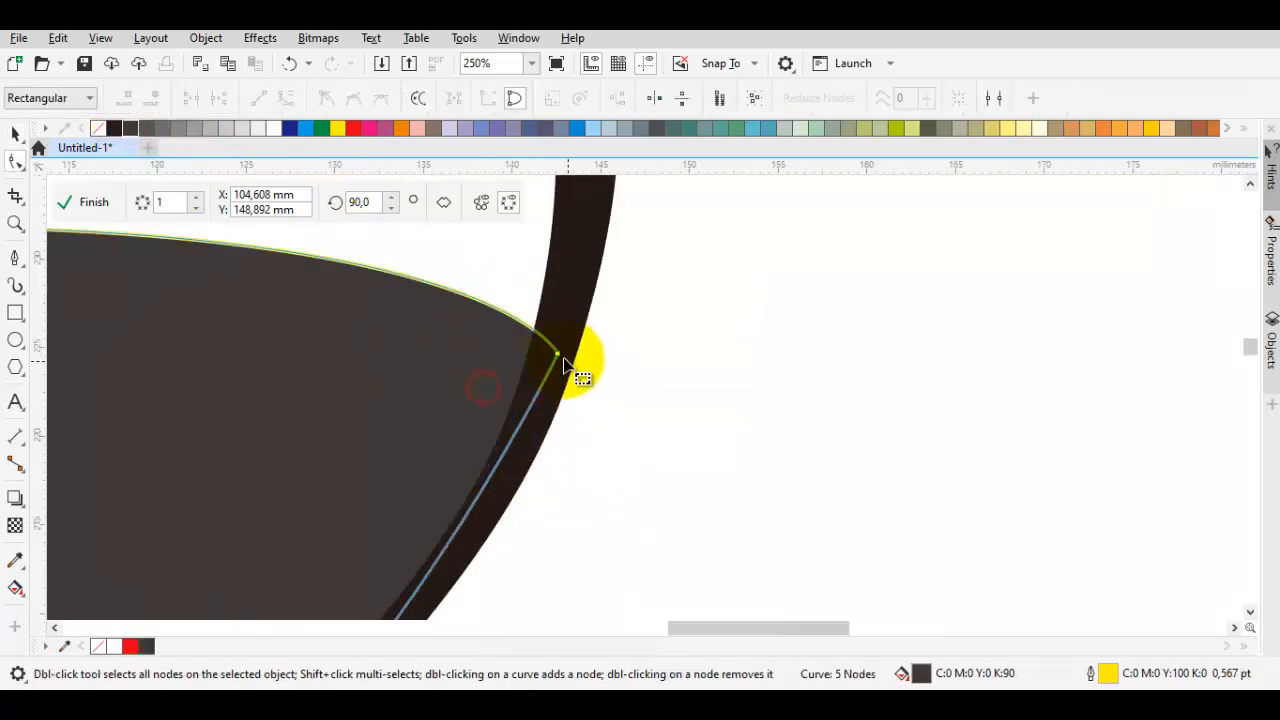
{"action": "left_click_drag", "start_coordinate": [560, 356], "coordinate": [575, 340]}
{"action": "scroll", "coordinate": [575, 340], "scroll_direction": "up", "scroll_amount": 1}
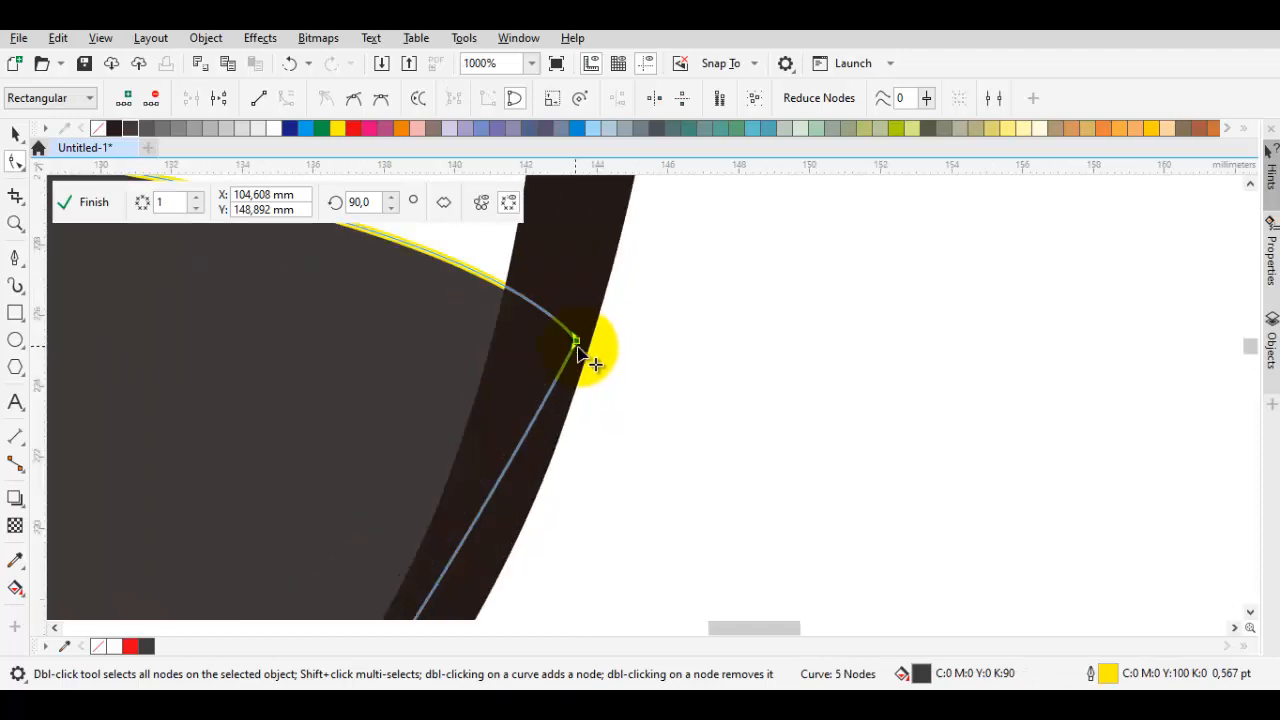
{"action": "left_click_drag", "start_coordinate": [559, 404], "coordinate": [712, 414]}
{"action": "scroll", "coordinate": [551, 416], "scroll_direction": "down", "scroll_amount": 1}
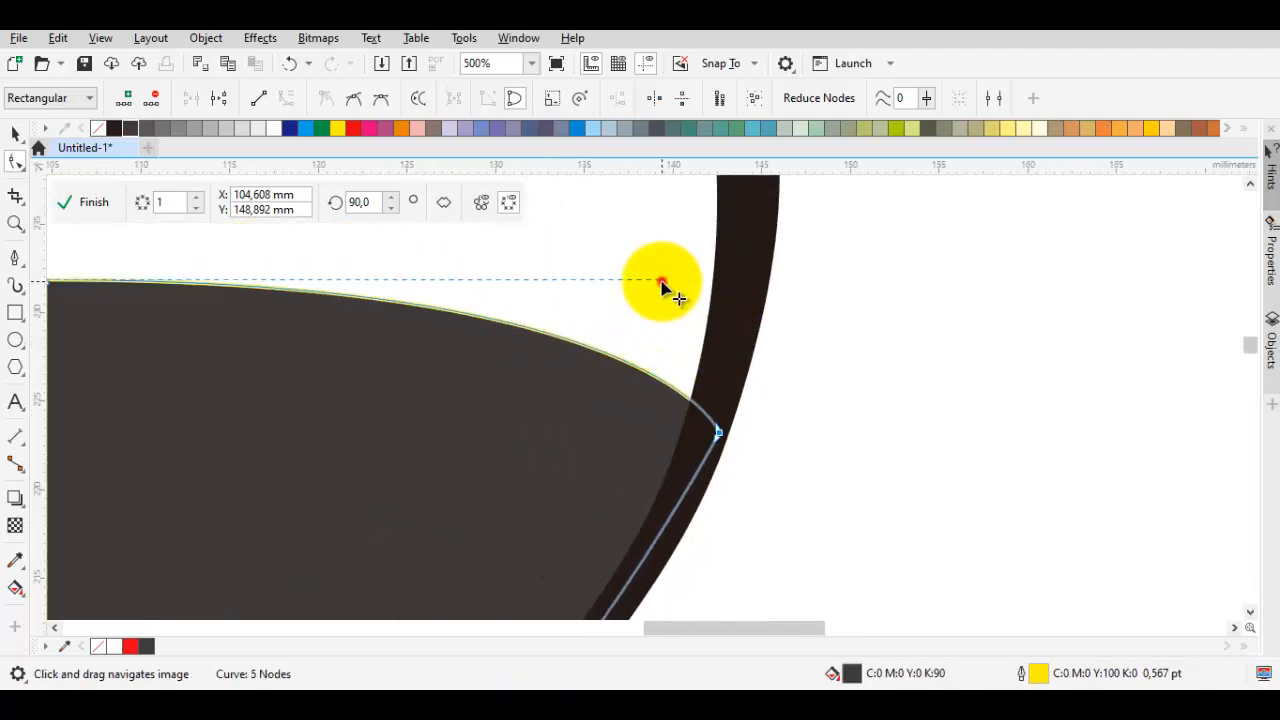
{"action": "left_click_drag", "start_coordinate": [663, 281], "coordinate": [522, 283]}
{"action": "scroll", "coordinate": [523, 283], "scroll_direction": "down", "scroll_amount": 2}
{"action": "key", "text": "space"}
{"action": "left_click", "coordinate": [633, 331]}
- Place a duplicate of the forehead panel about 1.2 mm above the original
{"action": "scroll", "coordinate": [474, 318], "scroll_direction": "up", "scroll_amount": 1}
{"action": "left_click_drag", "start_coordinate": [474, 318], "coordinate": [519, 411]}
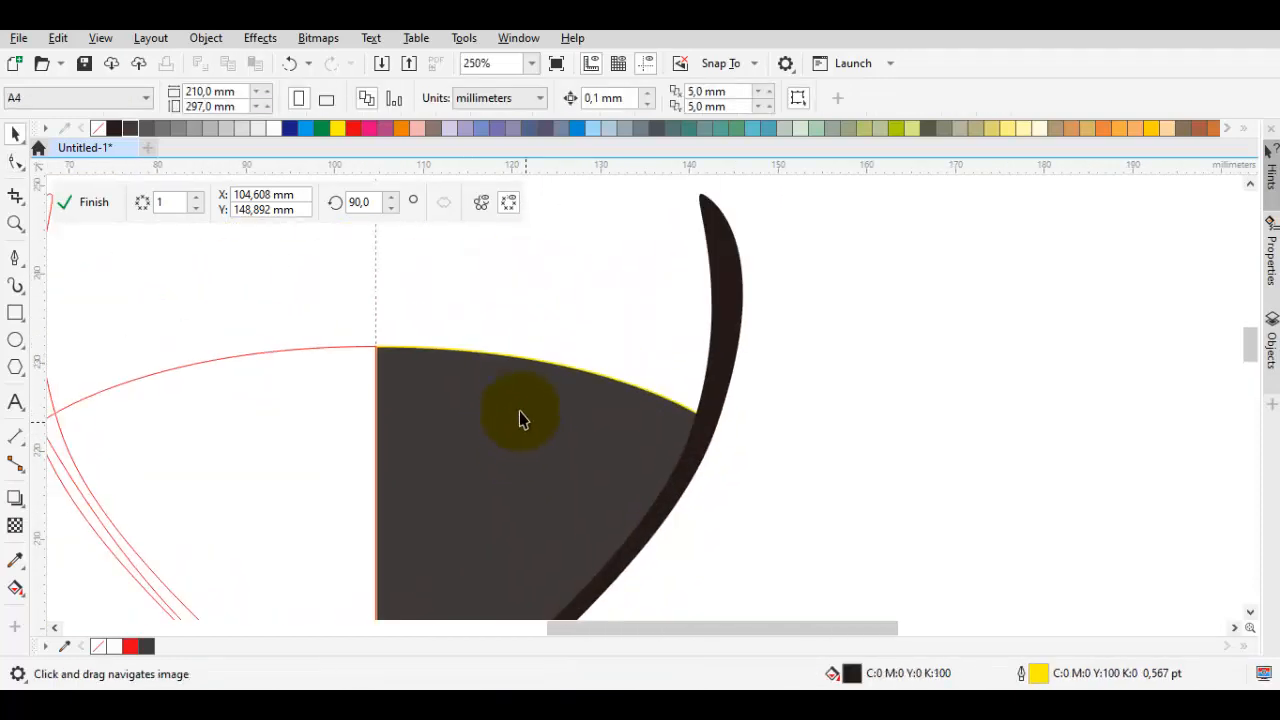
{"action": "left_click", "coordinate": [474, 389]}
{"action": "scroll", "coordinate": [408, 354], "scroll_direction": "up", "scroll_amount": 1}
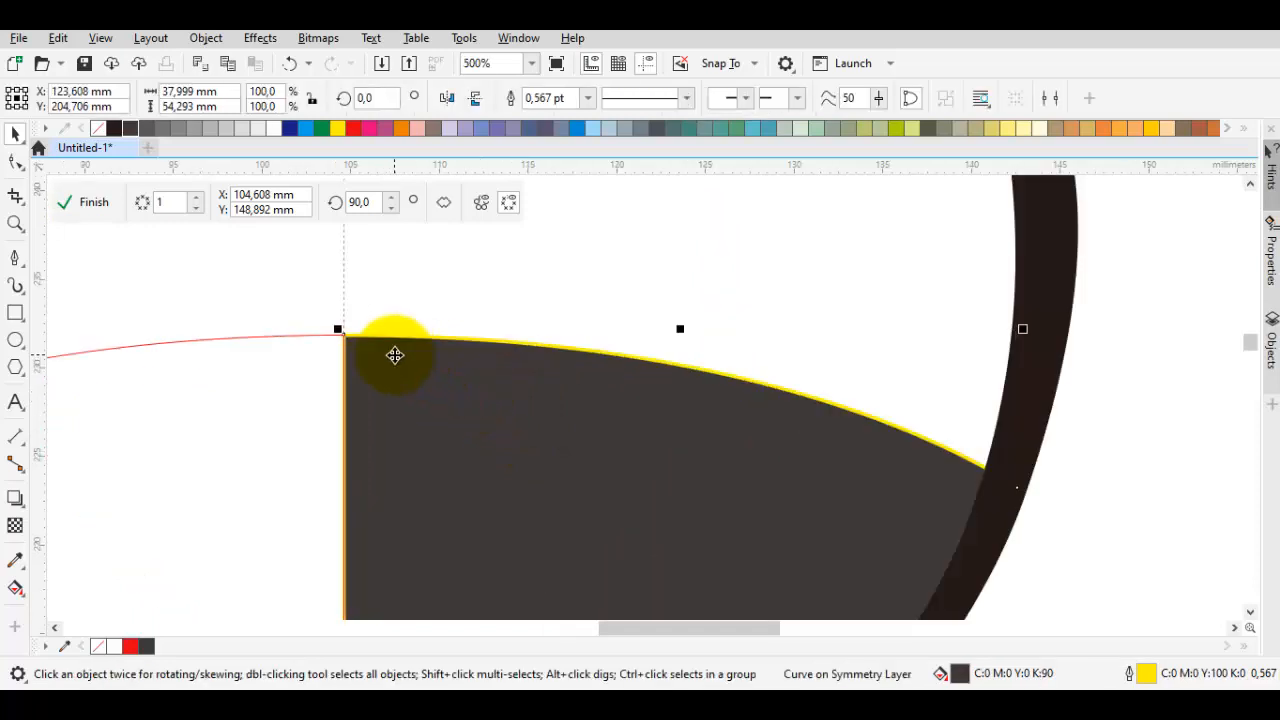
{"action": "key", "text": "Escape"}
{"action": "left_click_drag", "start_coordinate": [401, 370], "coordinate": [402, 346]}
{"action": "right_click", "coordinate": [402, 346]}
{"action": "left_click_drag", "start_coordinate": [878, 434], "coordinate": [720, 388]}
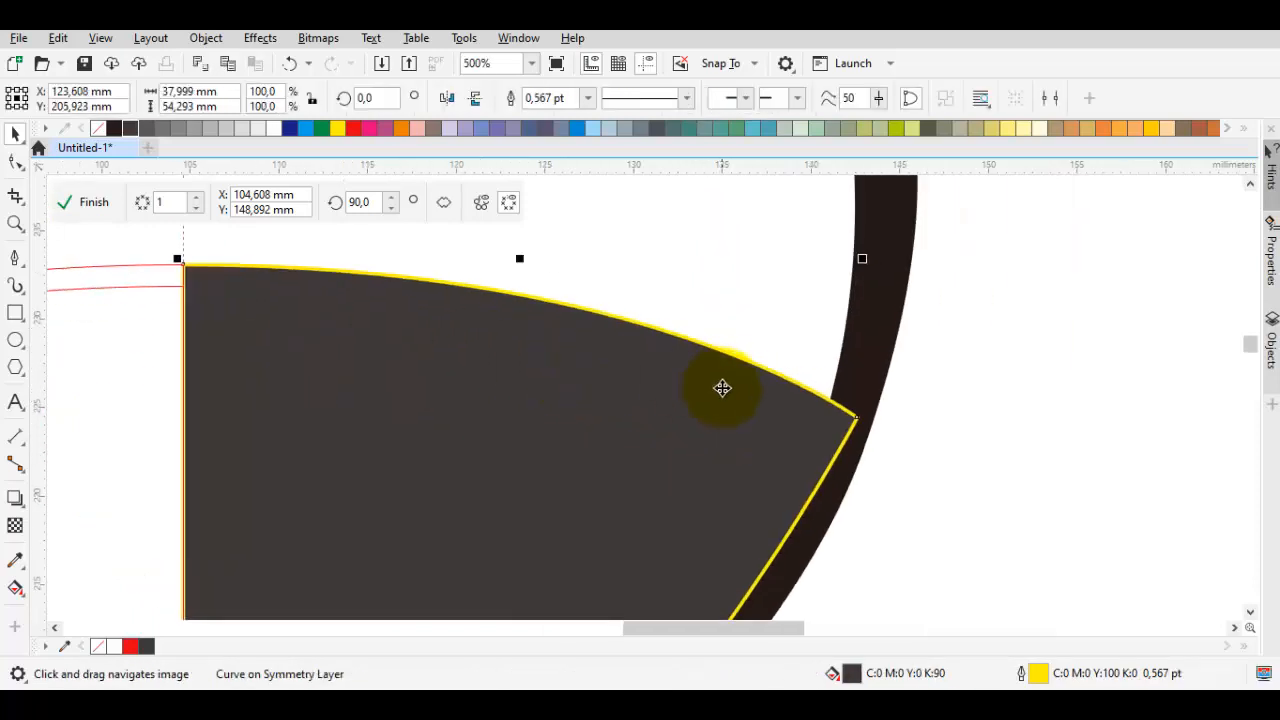
- Move the duplicate panel's bottom node up and away from the symmetry line, making the duplicate about 50.3 mm tall
{"action": "scroll", "coordinate": [690, 440], "scroll_direction": "down", "scroll_amount": 1}
{"action": "left_click_drag", "start_coordinate": [682, 450], "coordinate": [726, 326]}
{"action": "key", "text": "F10"}
{"action": "left_click_drag", "start_coordinate": [668, 422], "coordinate": [714, 280]}
{"action": "scroll", "coordinate": [534, 567], "scroll_direction": "up", "scroll_amount": 1}
{"action": "left_click_drag", "start_coordinate": [657, 580], "coordinate": [469, 474]}
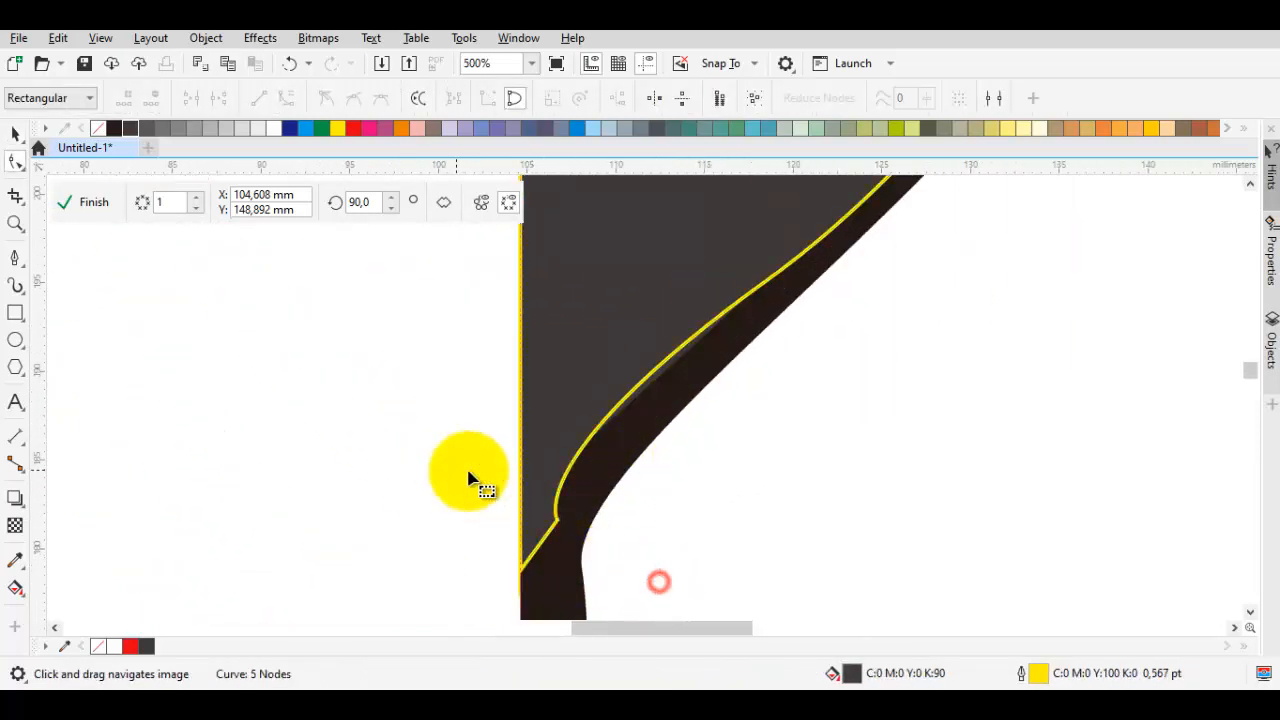
{"action": "left_click_drag", "start_coordinate": [521, 570], "coordinate": [571, 498]}
{"action": "scroll", "coordinate": [566, 497], "scroll_direction": "down", "scroll_amount": 1}
{"action": "key", "text": "space"}
- Fill the duplicate panel with 100% black and place it behind the original panel
{"action": "left_click_drag", "start_coordinate": [790, 190], "coordinate": [600, 402]}
{"action": "scroll", "coordinate": [632, 360], "scroll_direction": "up", "scroll_amount": 1}
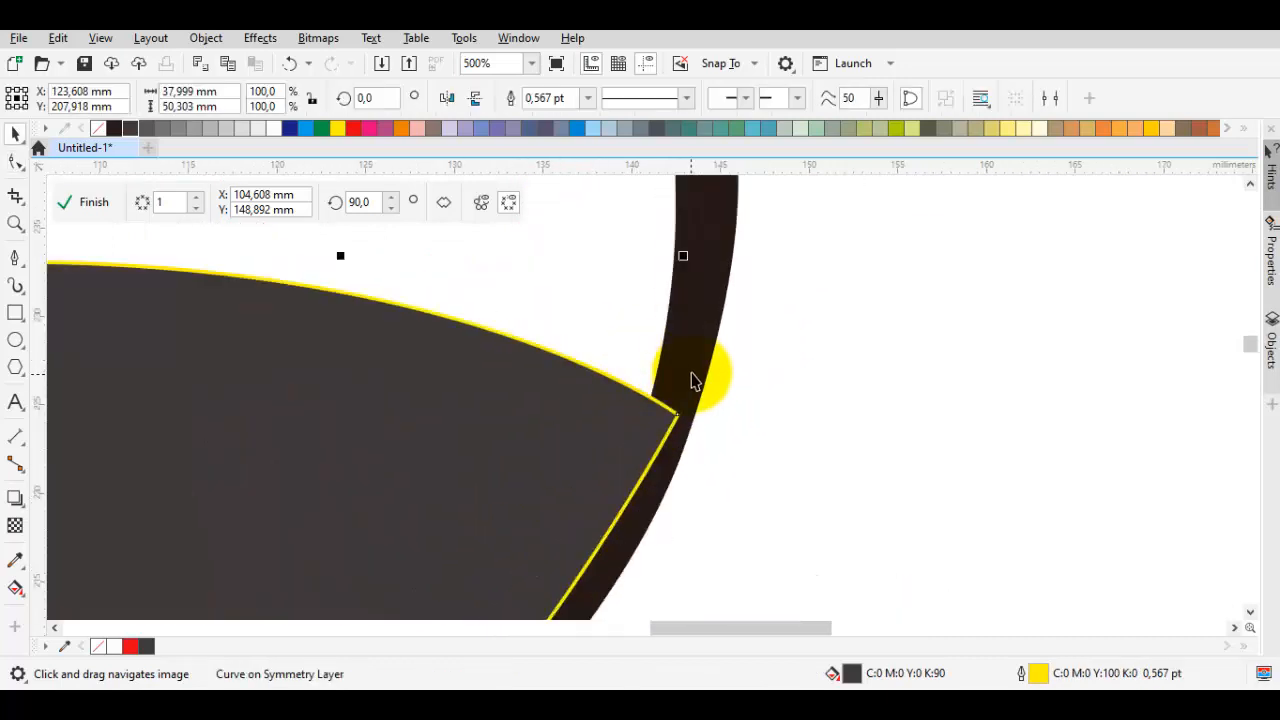
{"action": "left_click_drag", "start_coordinate": [694, 363], "coordinate": [560, 434]}
{"action": "scroll", "coordinate": [560, 430], "scroll_direction": "down", "scroll_amount": 4}
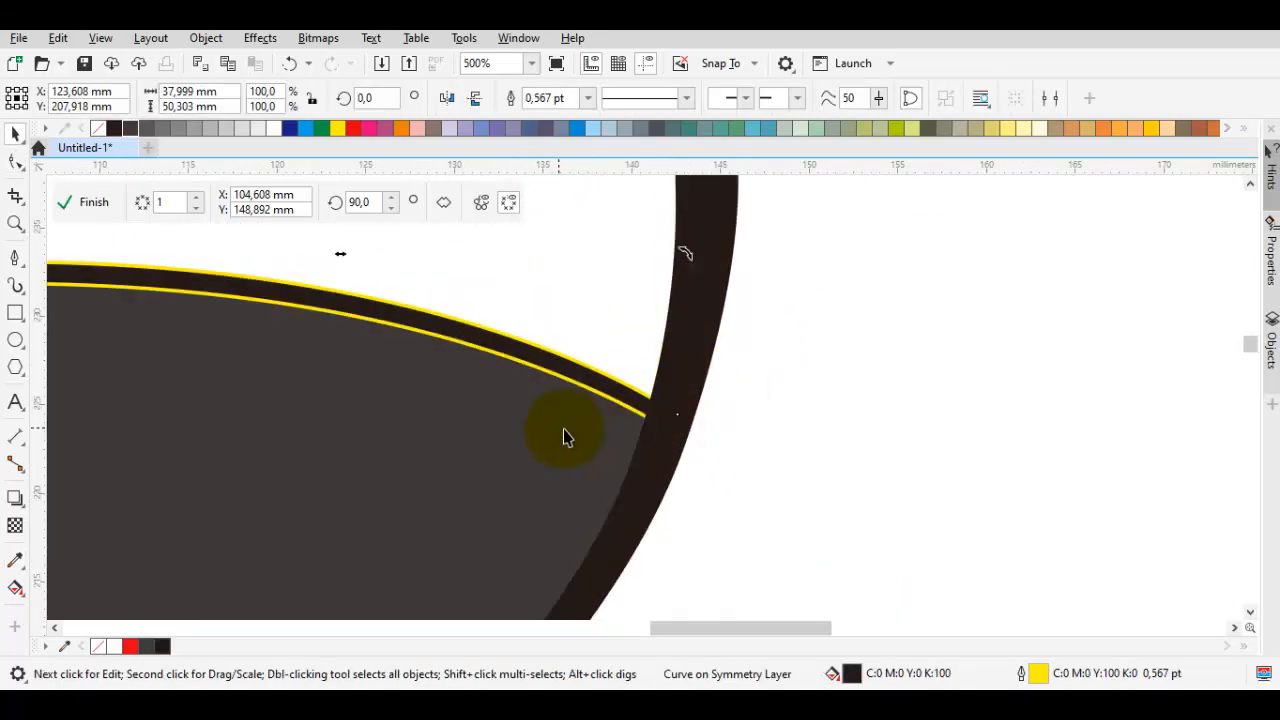
- Draw a closed curved shape from the horn's tip along its inner side to the forehead panel, about 13 mm wide and 26 mm tall
{"action": "key", "text": "space"}
{"action": "scroll", "coordinate": [578, 351], "scroll_direction": "up", "scroll_amount": 1}
{"action": "scroll", "coordinate": [571, 318], "scroll_direction": "up", "scroll_amount": 1}
{"action": "left_click_drag", "start_coordinate": [571, 318], "coordinate": [591, 362]}
{"action": "left_click_drag", "start_coordinate": [629, 417], "coordinate": [660, 296]}
{"action": "scroll", "coordinate": [660, 296], "scroll_direction": "down", "scroll_amount": 1}
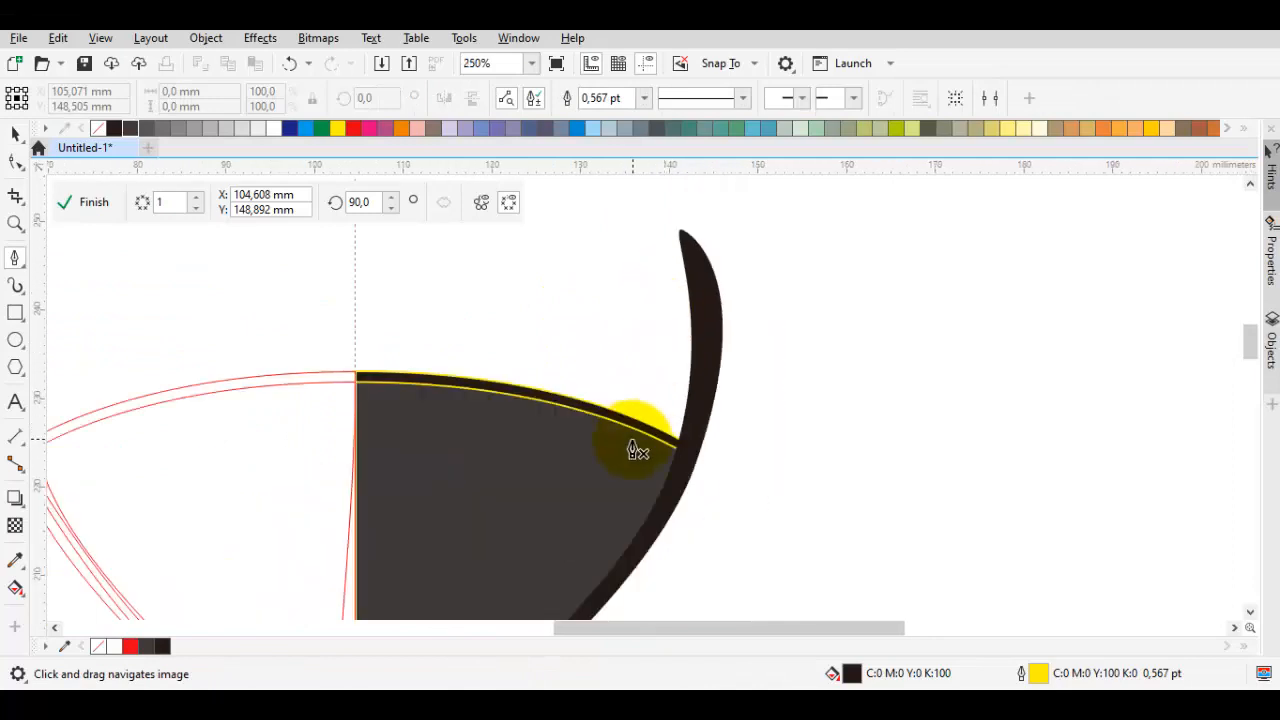
{"action": "double_click", "coordinate": [682, 236]}
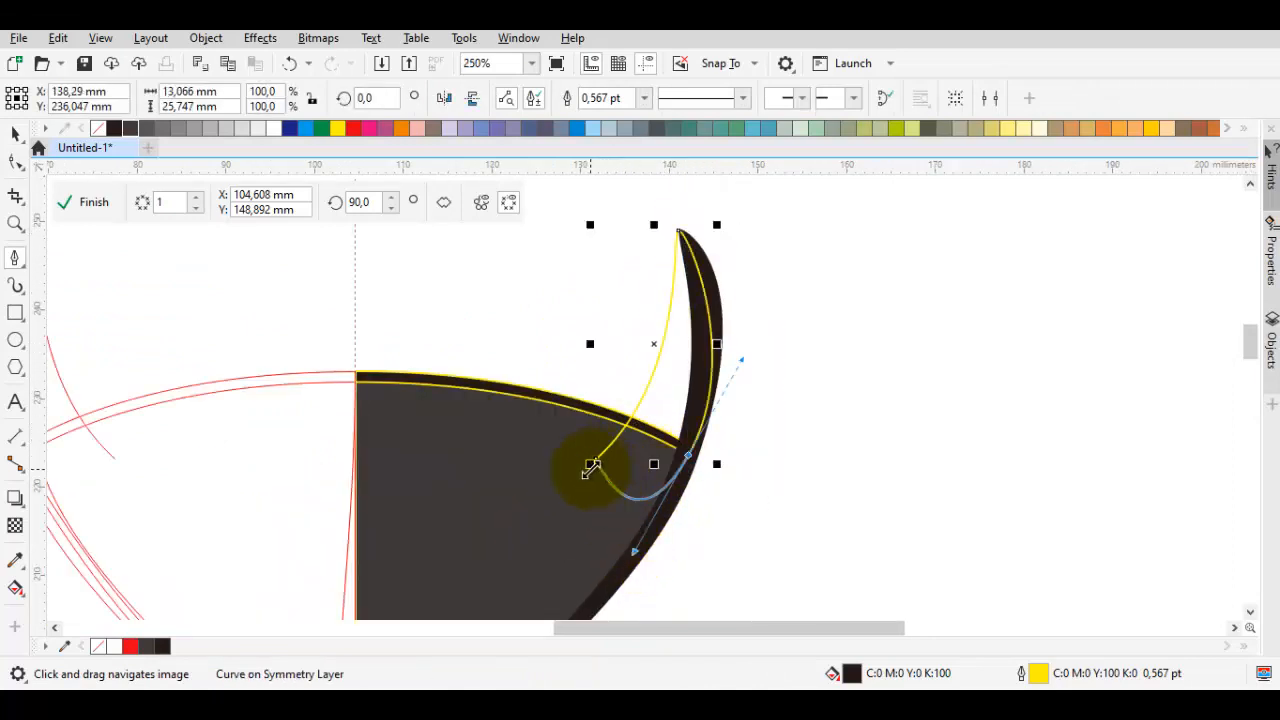
- Weld the new inner horn shape to the black duplicate forehead panel
{"action": "scroll", "coordinate": [593, 466], "scroll_direction": "up", "scroll_amount": 2}
{"action": "key", "text": "space"}
{"action": "left_click", "coordinate": [671, 249], "text": "shift"}
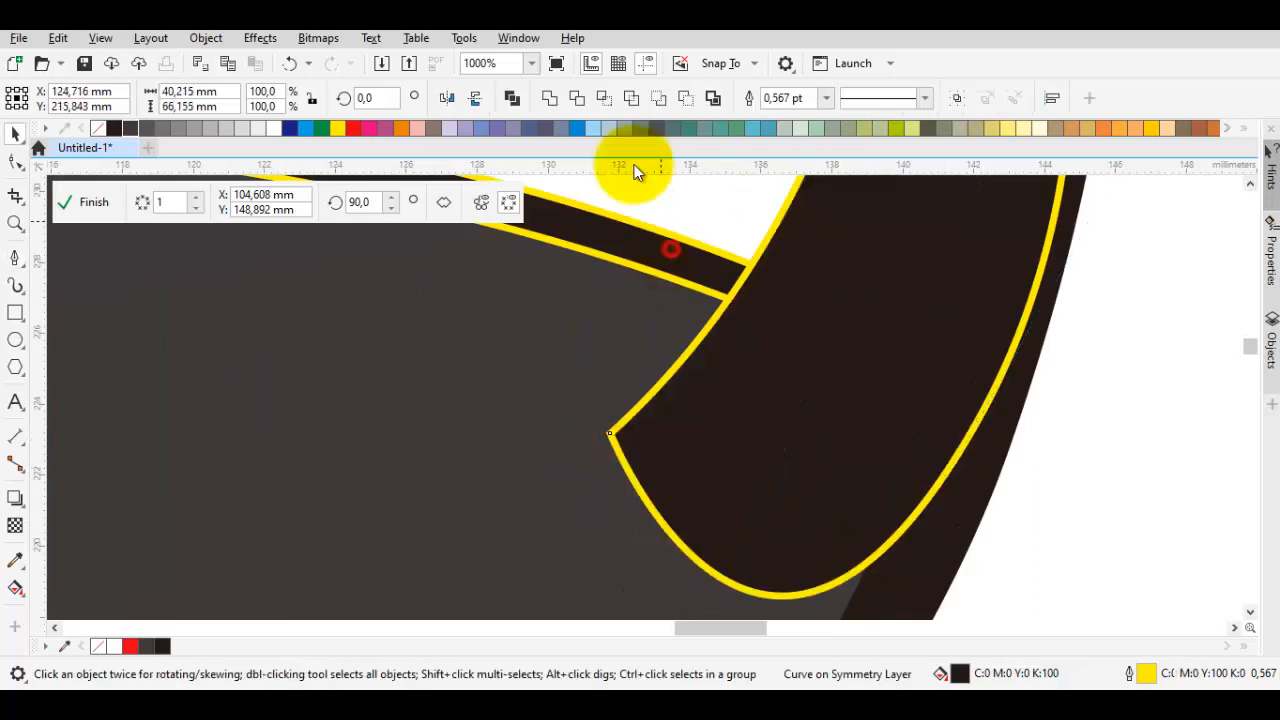
{"action": "left_click", "coordinate": [551, 98]}
- Remove the outline from all objects in the symmetry group
{"action": "scroll", "coordinate": [687, 361], "scroll_direction": "down", "scroll_amount": 3}
{"action": "key", "text": "ctrl+a"}
{"action": "right_click", "coordinate": [99, 128]}
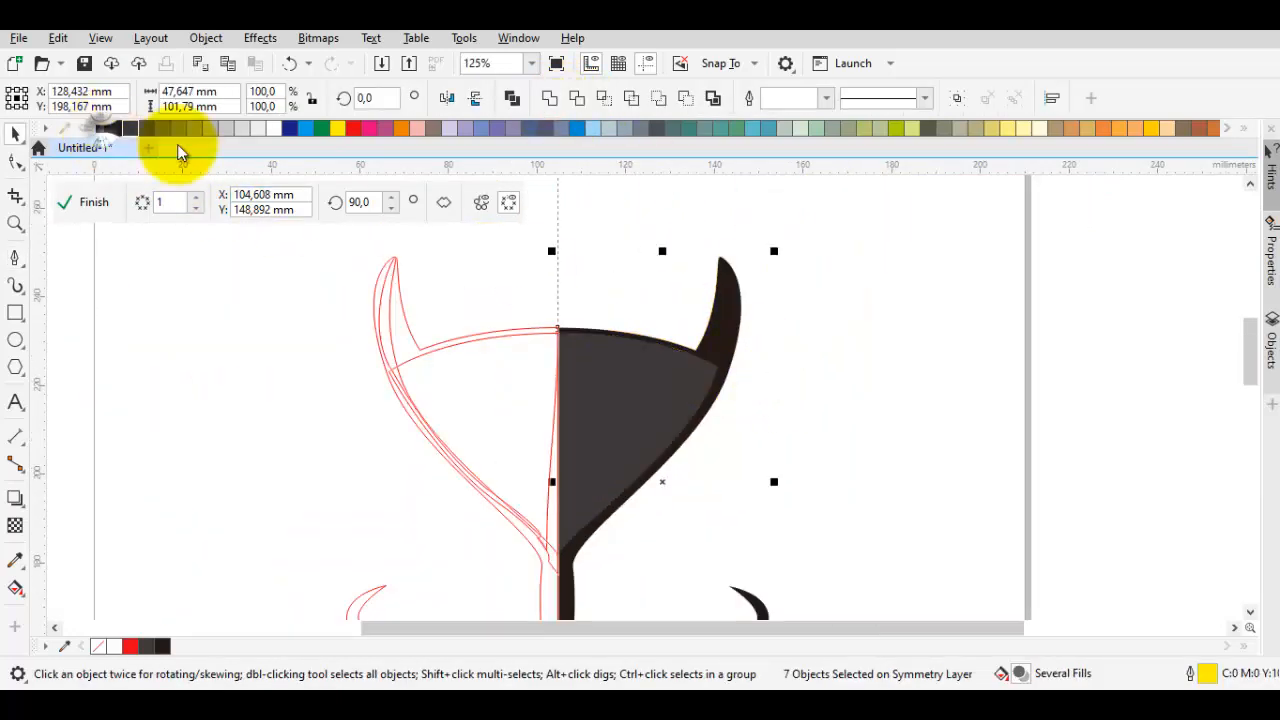
{"action": "scroll", "coordinate": [642, 331], "scroll_direction": "down", "scroll_amount": 1}
- Convert the horn's tip node to a cusp and adjust the overlapping tip nodes and handles to blend both horn shapes
{"action": "left_click", "coordinate": [730, 348]}
{"action": "scroll", "coordinate": [677, 295], "scroll_direction": "up", "scroll_amount": 2}
{"action": "double_click", "coordinate": [670, 366]}
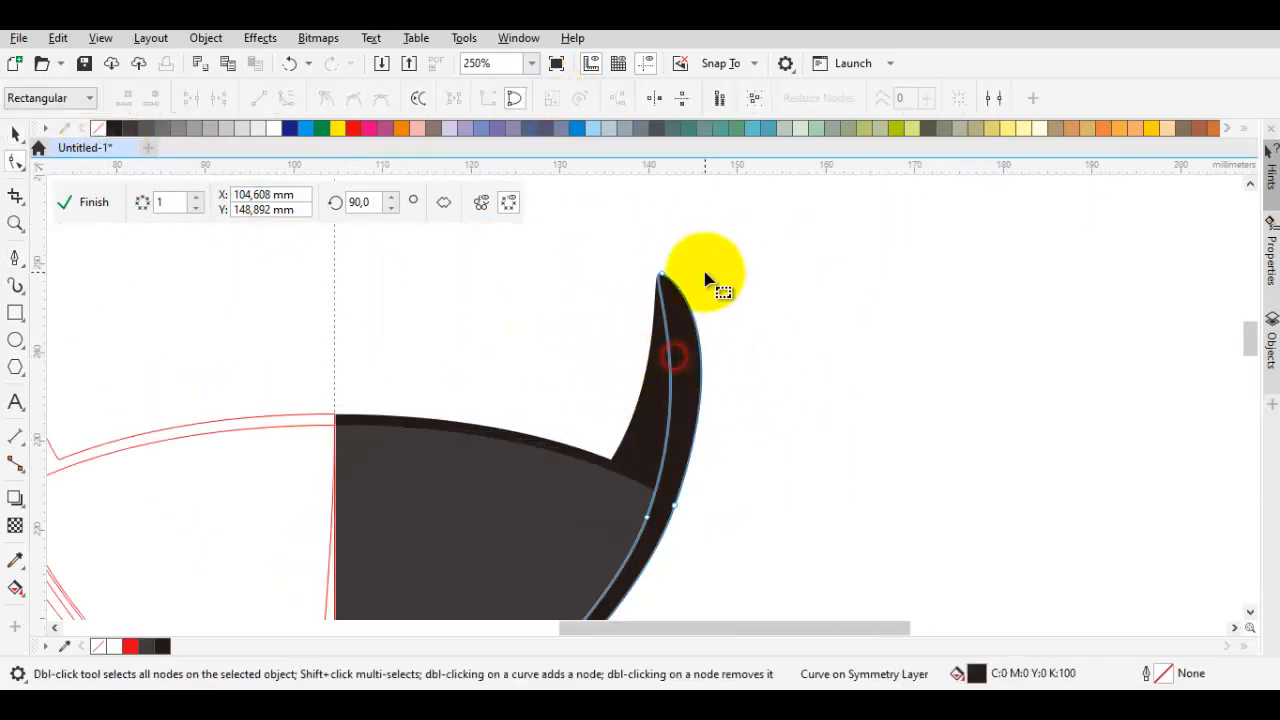
{"action": "scroll", "coordinate": [691, 297], "scroll_direction": "up", "scroll_amount": 2}
{"action": "right_click", "coordinate": [668, 252]}
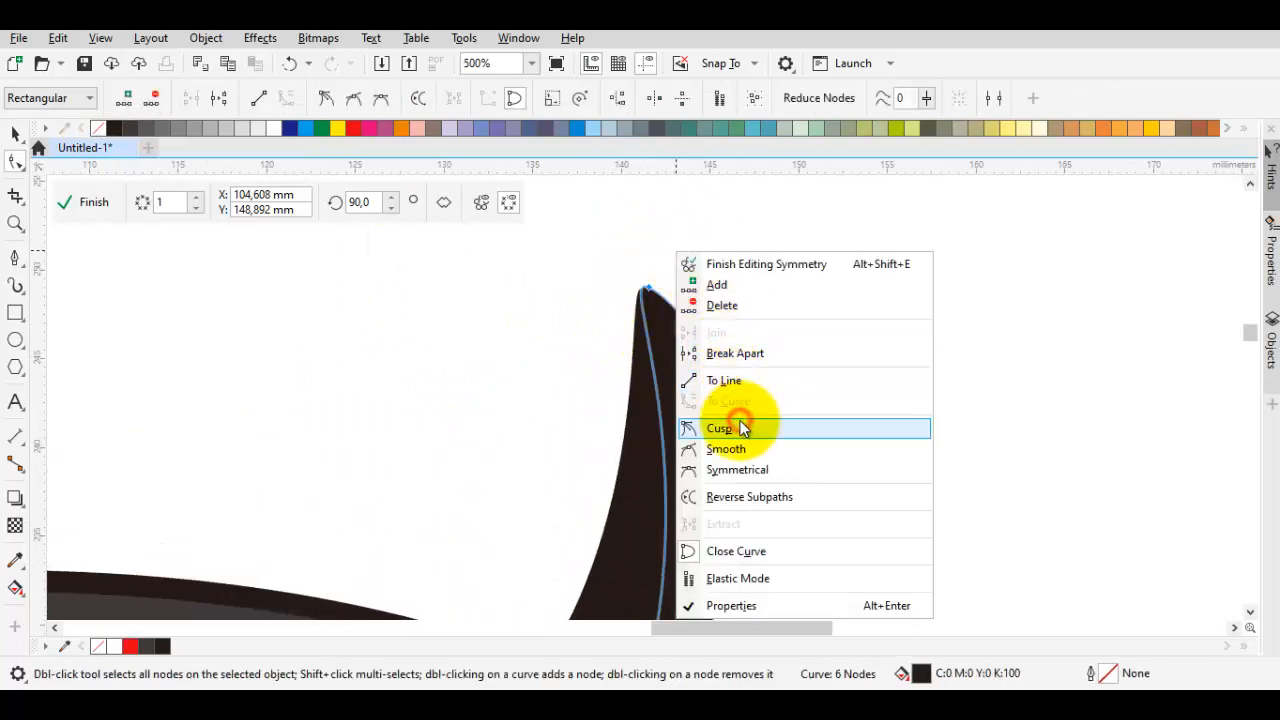
{"action": "left_click", "coordinate": [722, 428]}
{"action": "left_click_drag", "start_coordinate": [651, 286], "coordinate": [603, 222]}
{"action": "scroll", "coordinate": [642, 287], "scroll_direction": "up", "scroll_amount": 1}
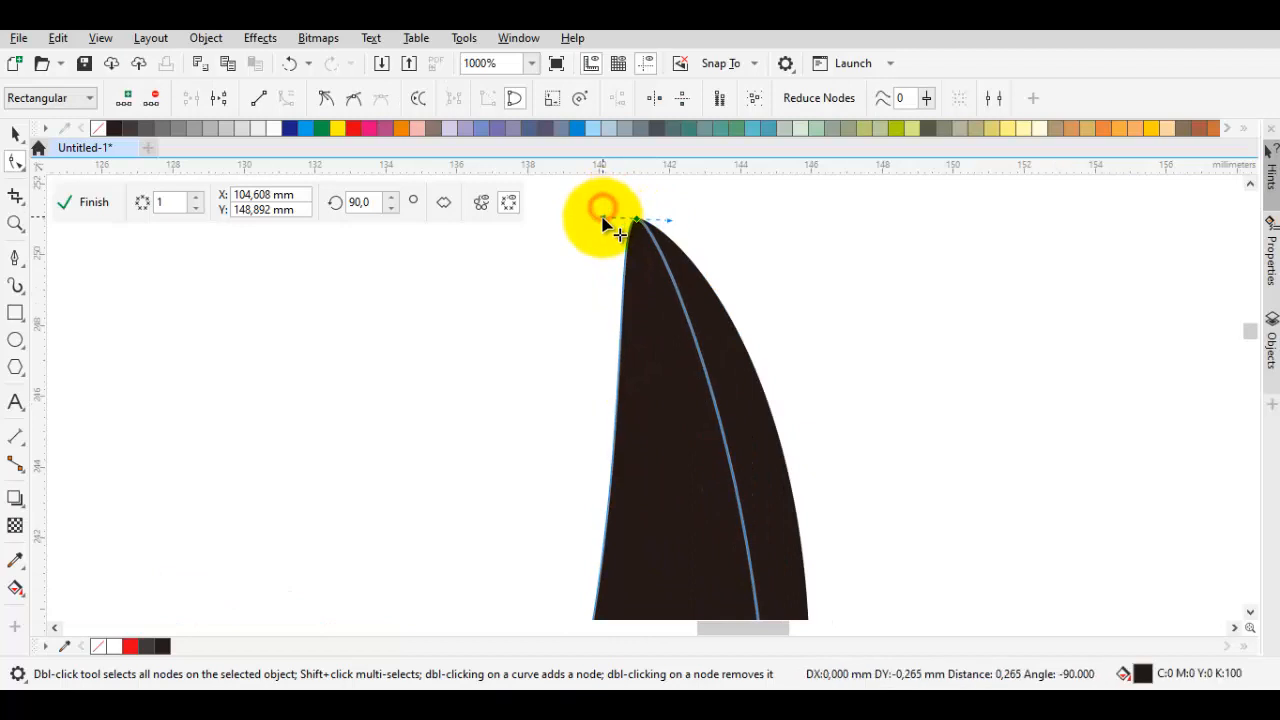
{"action": "scroll", "coordinate": [648, 295], "scroll_direction": "down", "scroll_amount": 3}
{"action": "key", "text": "space"}
{"action": "left_click", "coordinate": [706, 323]}
{"action": "scroll", "coordinate": [702, 405], "scroll_direction": "down", "scroll_amount": 1}
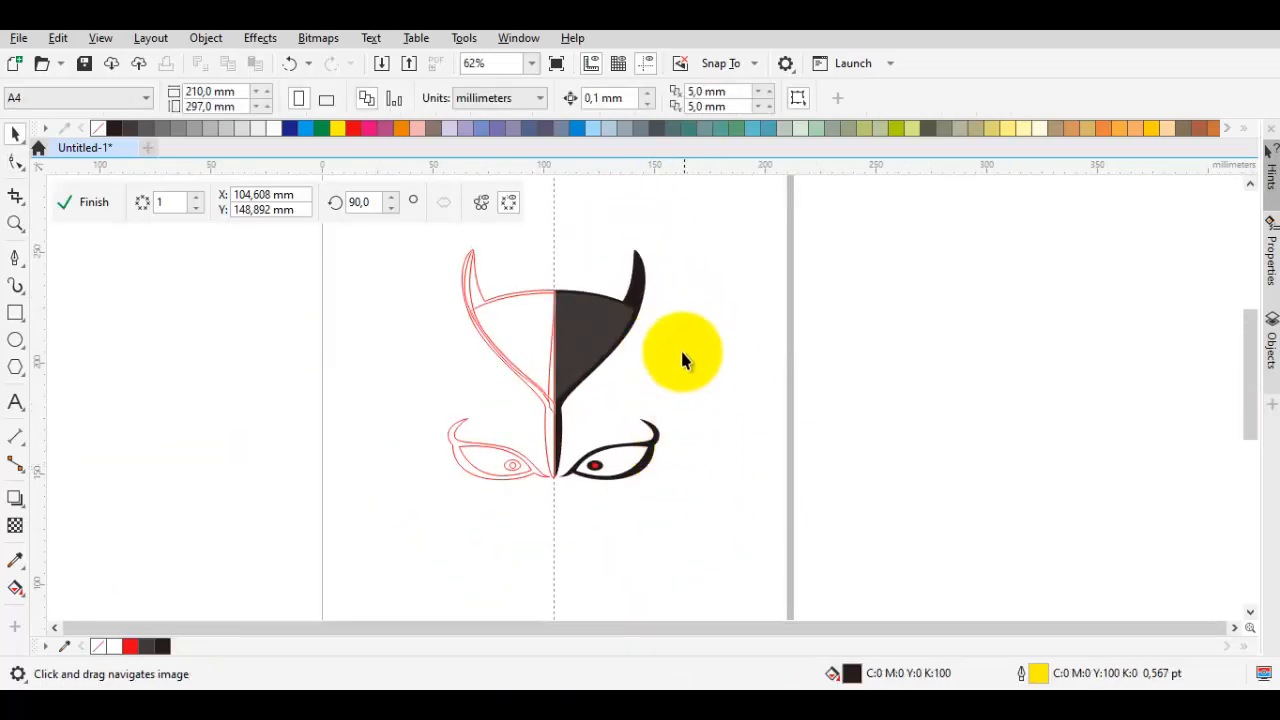
- Move the eye's hook nodes about 5 mm outward and lower the node where the hook meets the eye by about 1 mm
{"action": "scroll", "coordinate": [630, 440], "scroll_direction": "up", "scroll_amount": 3}
{"action": "left_click", "coordinate": [624, 435]}
{"action": "key", "text": "F10"}
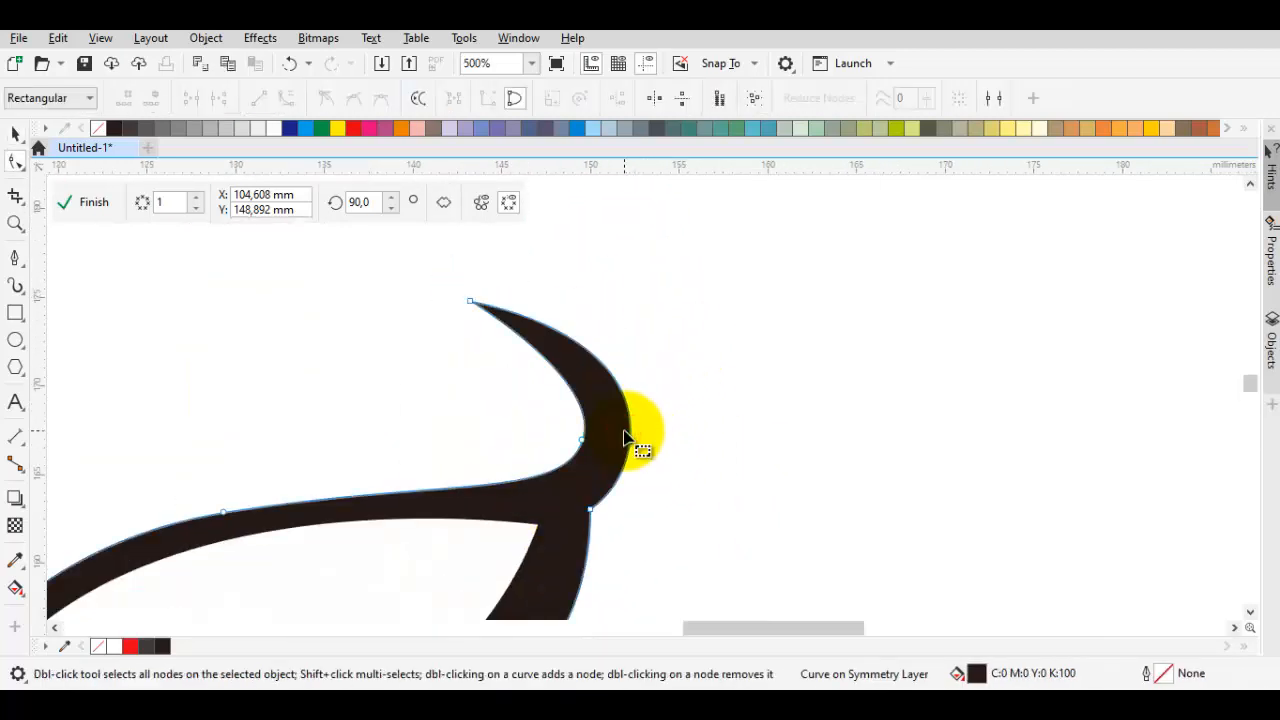
{"action": "key", "text": "space"}
{"action": "scroll", "coordinate": [626, 431], "scroll_direction": "down", "scroll_amount": 1}
{"action": "left_click_drag", "start_coordinate": [649, 447], "coordinate": [617, 457]}
{"action": "scroll", "coordinate": [606, 433], "scroll_direction": "up", "scroll_amount": 1}
{"action": "left_click", "coordinate": [592, 441]}
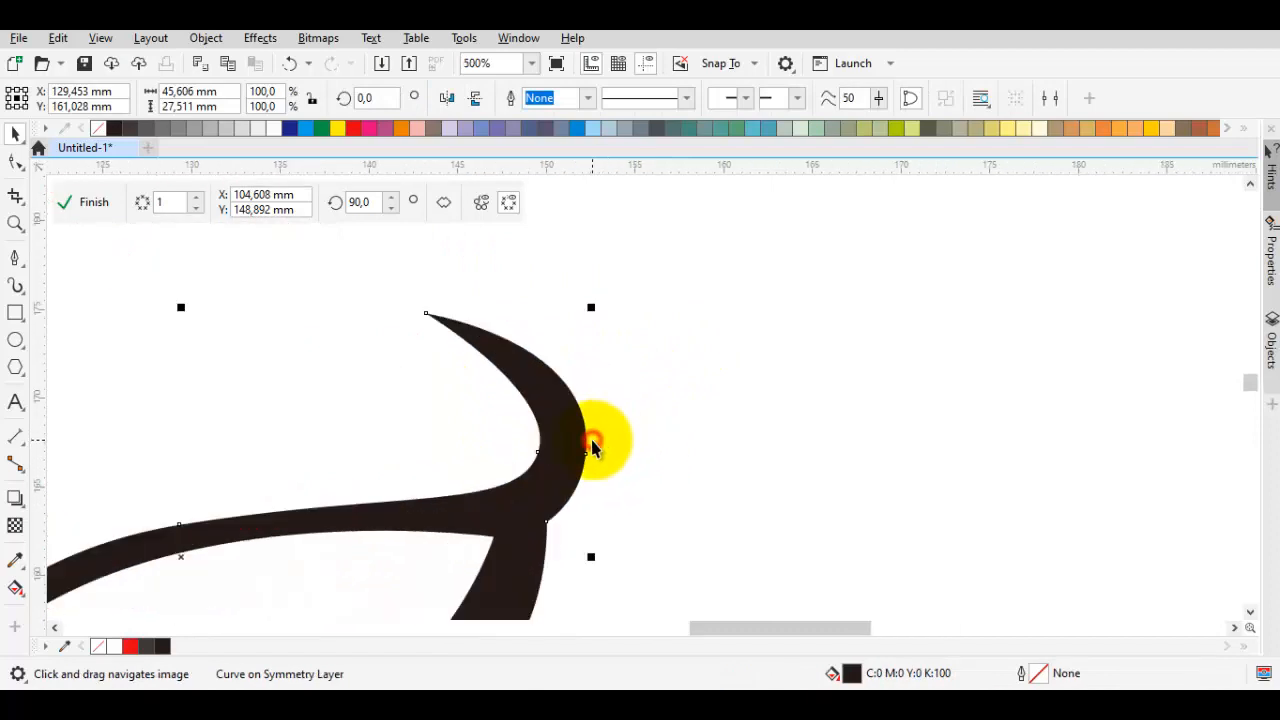
{"action": "scroll", "coordinate": [593, 440], "scroll_direction": "down", "scroll_amount": 2}
{"action": "scroll", "coordinate": [583, 449], "scroll_direction": "up", "scroll_amount": 2}
{"action": "key", "text": "space"}
{"action": "double_click", "coordinate": [584, 452]}
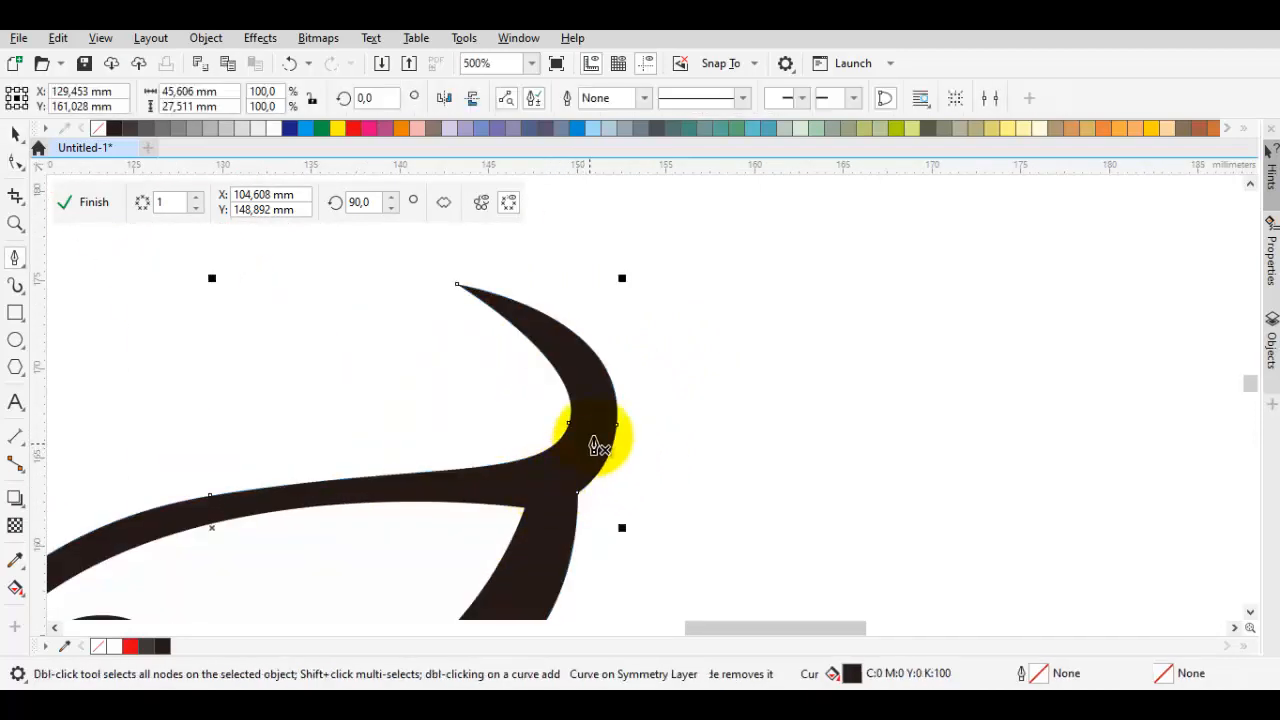
{"action": "left_click_drag", "start_coordinate": [622, 428], "coordinate": [713, 422]}
{"action": "left_click_drag", "start_coordinate": [579, 494], "coordinate": [578, 512]}
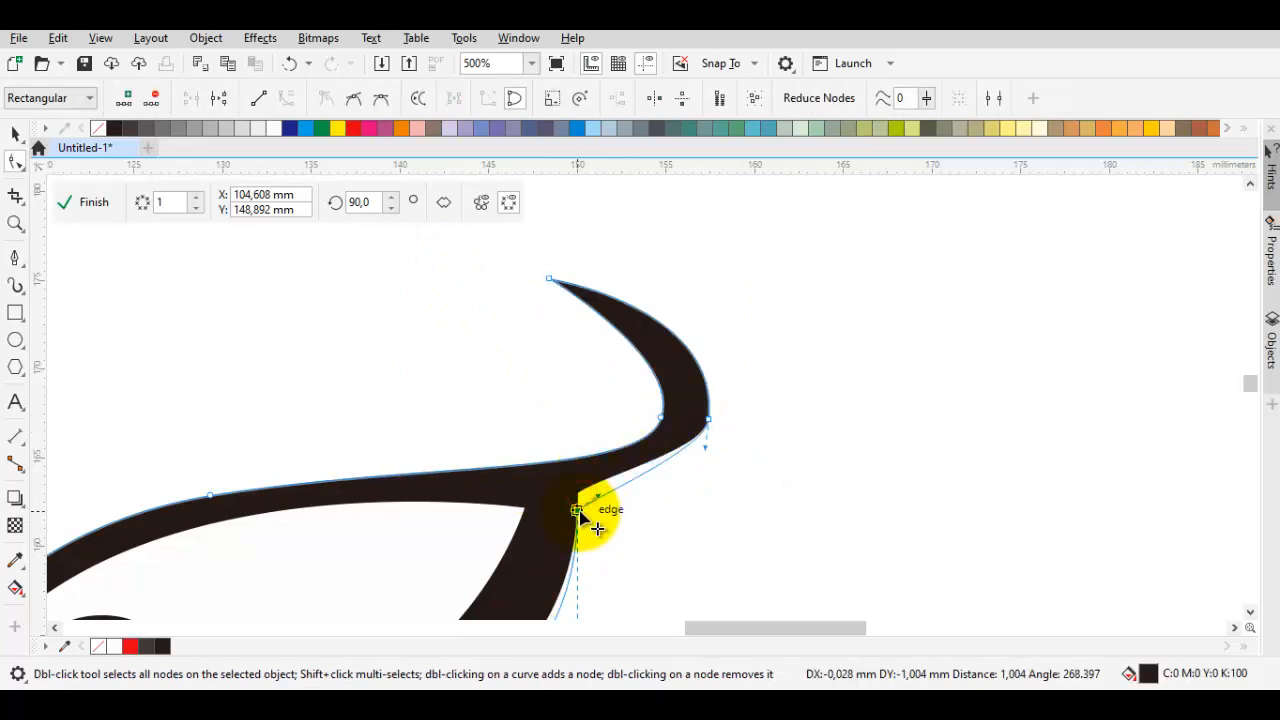
- Move the hook's outer bend node outward and extend the handles along its lower edge to round the underside
{"action": "left_click_drag", "start_coordinate": [754, 444], "coordinate": [752, 450]}
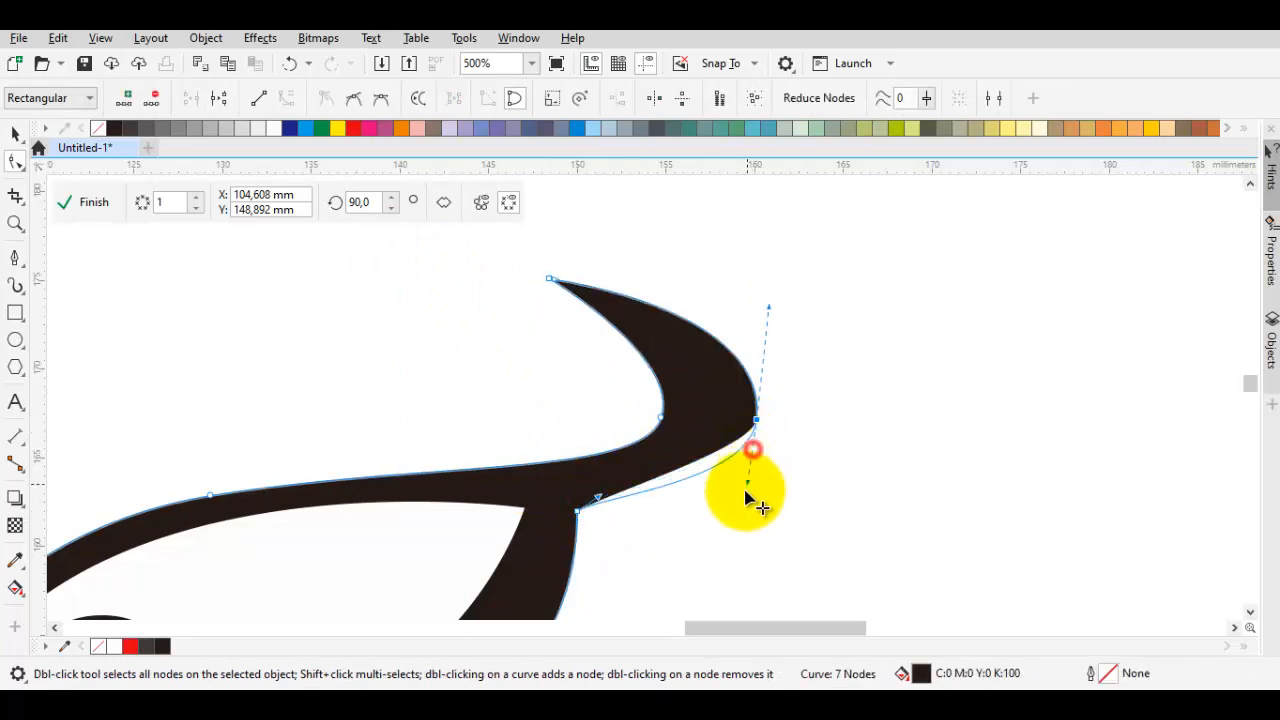
{"action": "right_click", "coordinate": [772, 430]}
{"action": "left_click", "coordinate": [812, 246]}
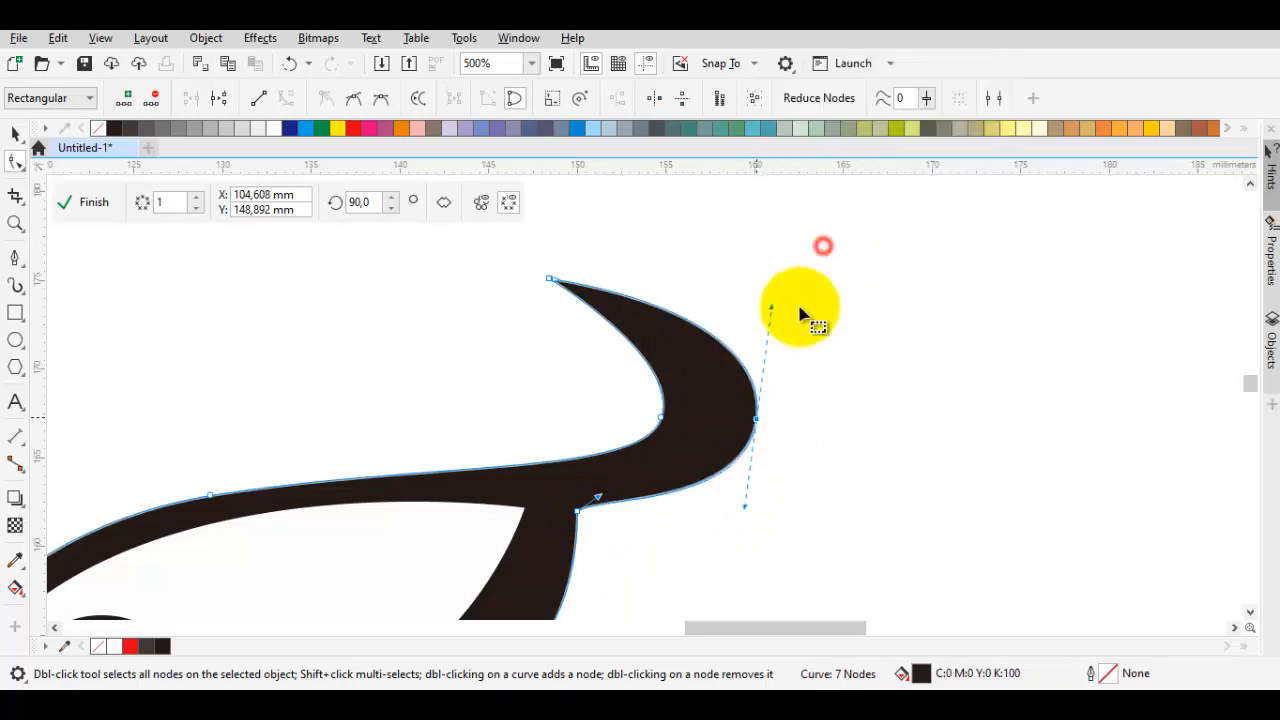
{"action": "left_click_drag", "start_coordinate": [633, 521], "coordinate": [648, 518]}
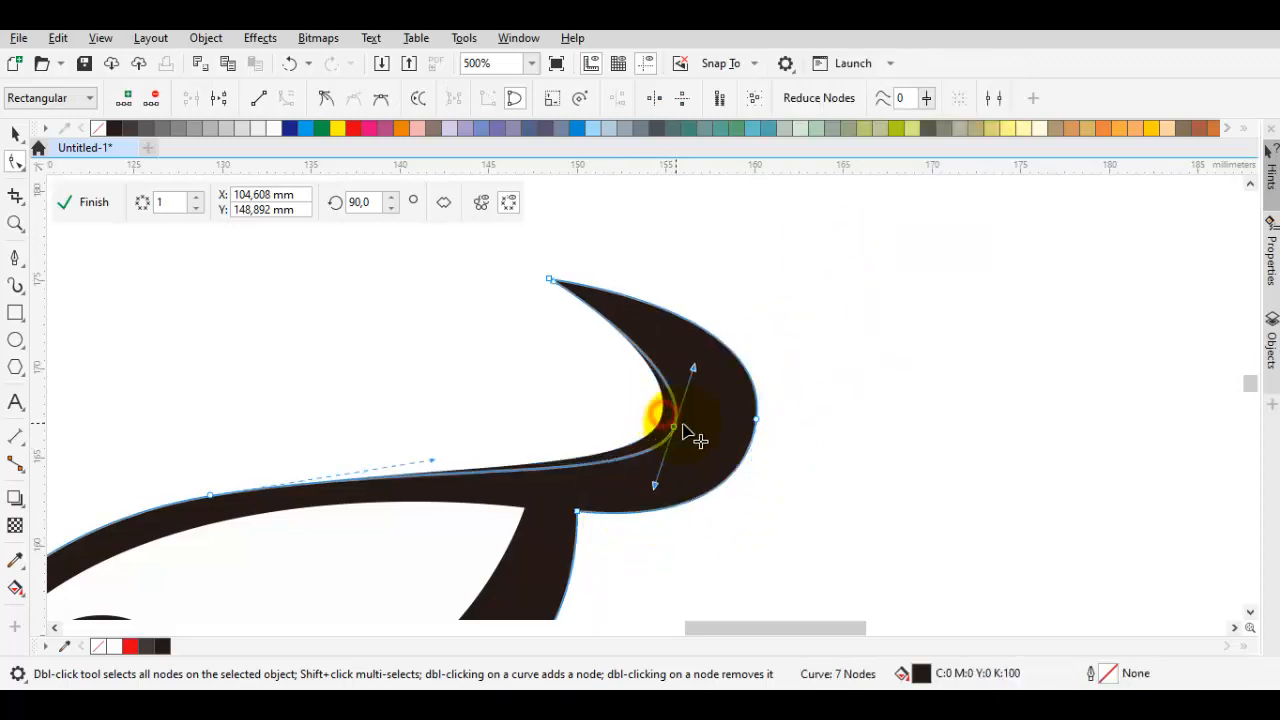
- Move the hook's inner bend node outward and slightly down to make the hook thinner
{"action": "left_click_drag", "start_coordinate": [690, 432], "coordinate": [723, 451]}
{"action": "right_click", "coordinate": [712, 442]}
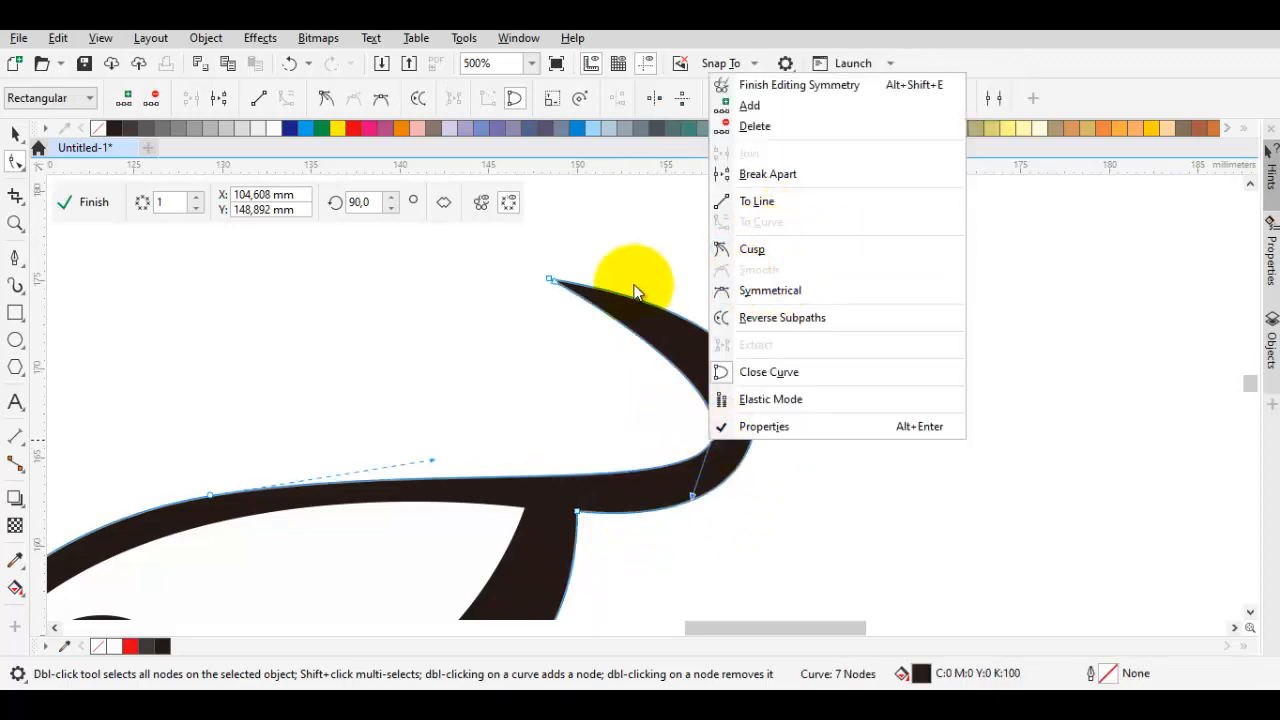
{"action": "left_click", "coordinate": [638, 338]}
{"action": "left_click_drag", "start_coordinate": [729, 450], "coordinate": [745, 452]}
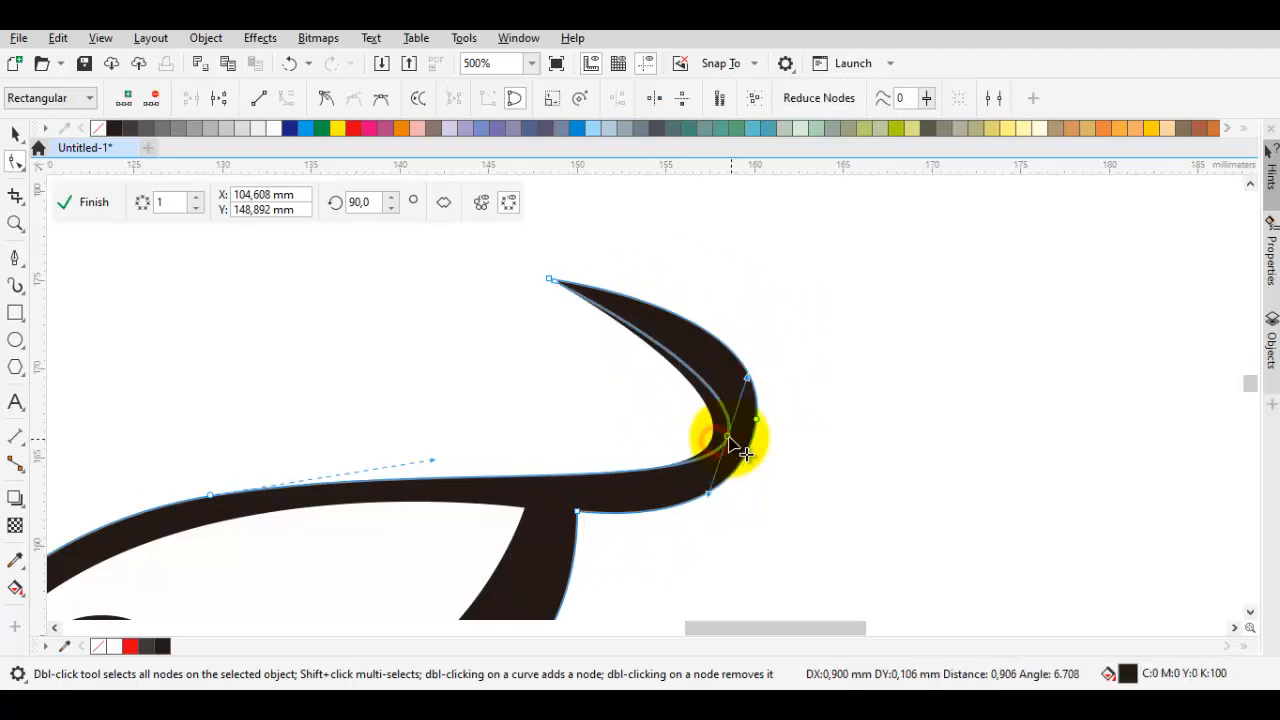
- Move the hook's tip up and outward, adjust the bend nodes and lower edge, and undo the last inner bend change
{"action": "left_click_drag", "start_coordinate": [750, 382], "coordinate": [633, 231]}
{"action": "left_click", "coordinate": [771, 386]}
{"action": "scroll", "coordinate": [742, 417], "scroll_direction": "up", "scroll_amount": 1}
{"action": "left_click", "coordinate": [743, 417]}
{"action": "left_click_drag", "start_coordinate": [772, 423], "coordinate": [779, 444]}
{"action": "scroll", "coordinate": [777, 443], "scroll_direction": "down", "scroll_amount": 1}
{"action": "left_click_drag", "start_coordinate": [797, 331], "coordinate": [816, 326]}
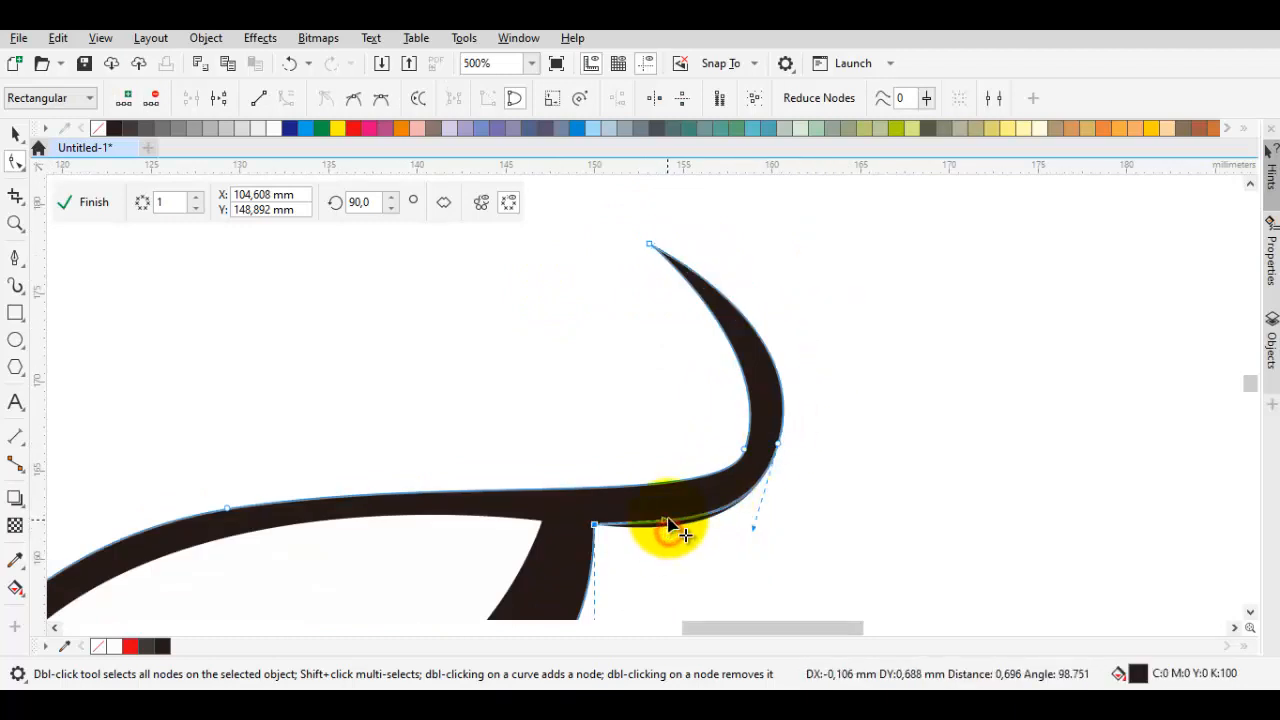
{"action": "left_click_drag", "start_coordinate": [757, 461], "coordinate": [734, 439]}
{"action": "key", "text": "ctrl+z"}
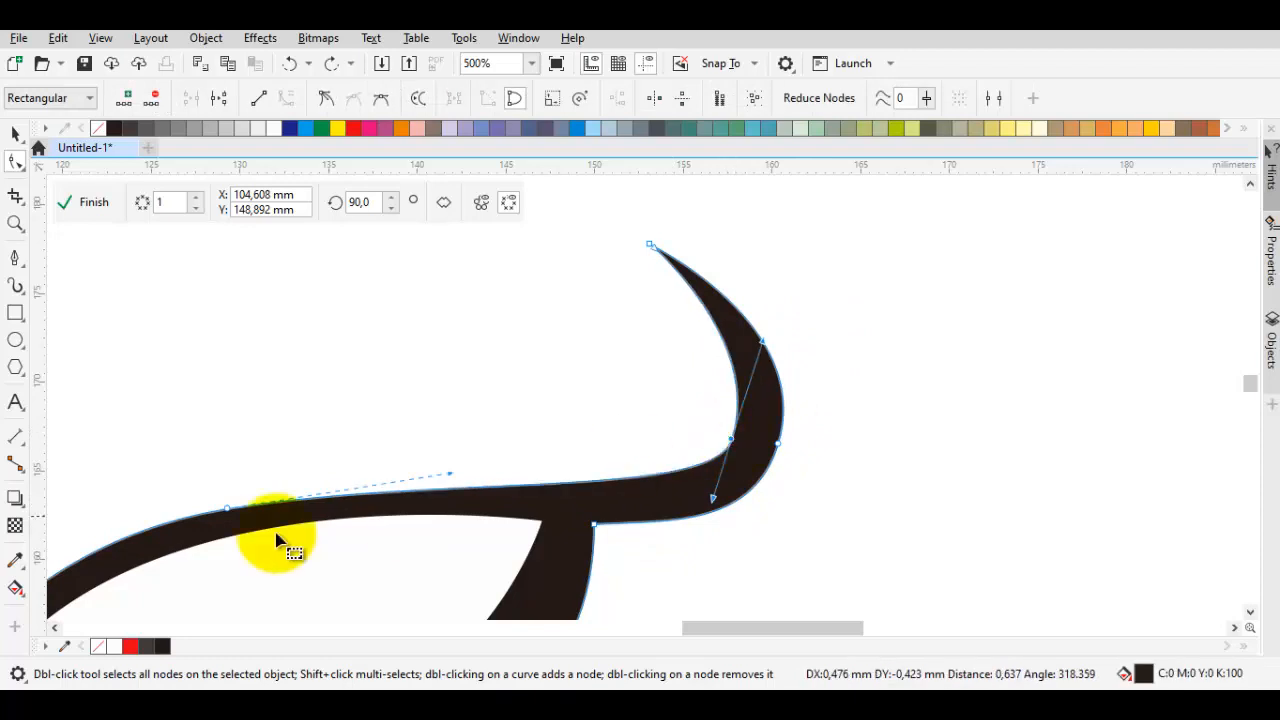
- Lengthen the outward handle of the upper eyelid's node to smooth the lid's transition into the hook
{"action": "left_click_drag", "start_coordinate": [277, 532], "coordinate": [477, 438]}
{"action": "right_click", "coordinate": [428, 412]}
{"action": "left_click", "coordinate": [350, 329]}
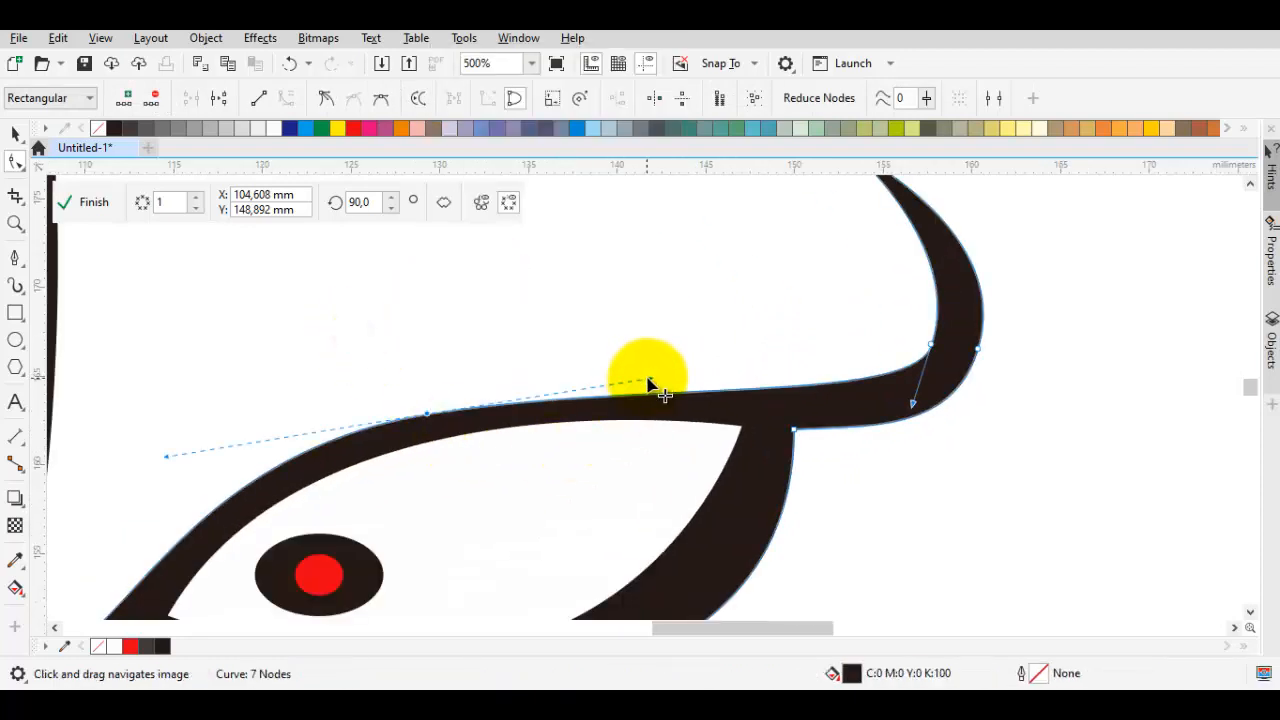
{"action": "left_click_drag", "start_coordinate": [648, 381], "coordinate": [741, 360]}
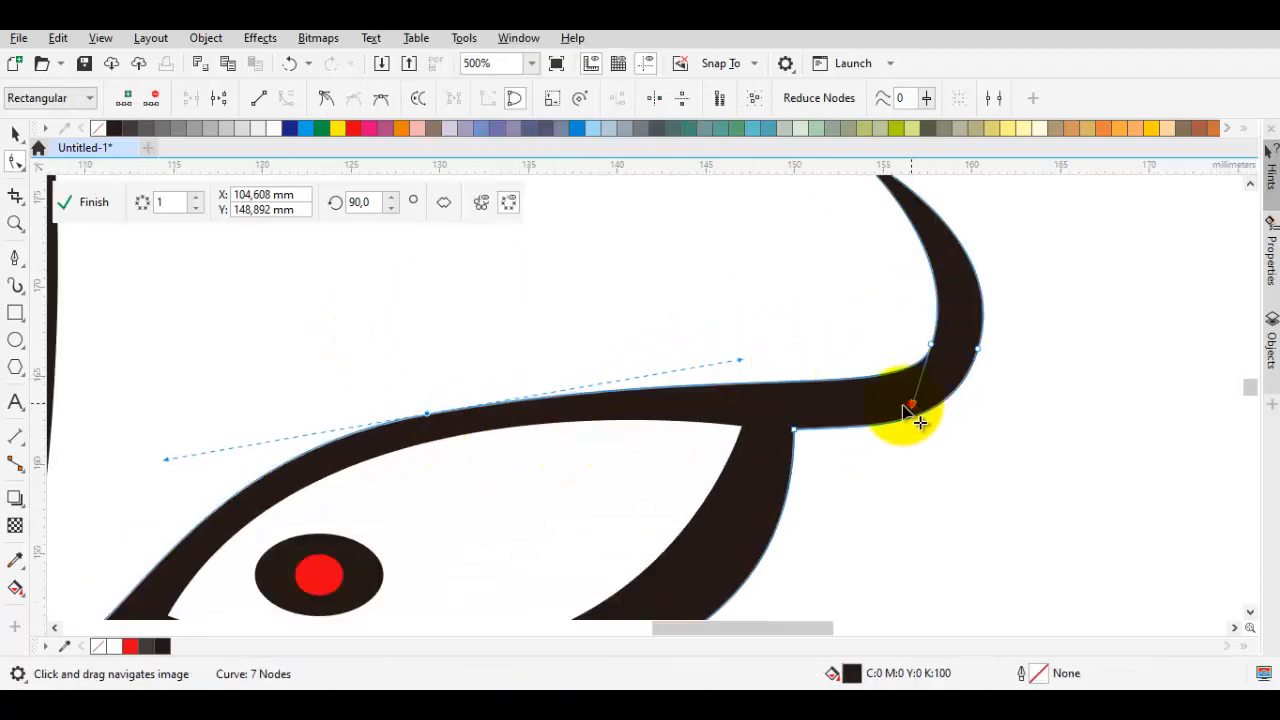
{"action": "key", "text": "space"}
{"action": "scroll", "coordinate": [898, 405], "scroll_direction": "down", "scroll_amount": 2}
{"action": "left_click", "coordinate": [980, 411]}
- Draw the outer edge of a face-side strip from the horn's tip in a bulging curve down into the eye's hook, about 78 mm tall
{"action": "scroll", "coordinate": [976, 408], "scroll_direction": "down", "scroll_amount": 1}
{"action": "scroll", "coordinate": [841, 337], "scroll_direction": "up", "scroll_amount": 1}
{"action": "left_click_drag", "start_coordinate": [841, 337], "coordinate": [803, 495]}
{"action": "scroll", "coordinate": [765, 265], "scroll_direction": "up", "scroll_amount": 1}
{"action": "scroll", "coordinate": [734, 313], "scroll_direction": "up", "scroll_amount": 1}
{"action": "left_click", "coordinate": [750, 312]}
{"action": "left_click", "coordinate": [719, 255]}
{"action": "scroll", "coordinate": [814, 443], "scroll_direction": "down", "scroll_amount": 1}
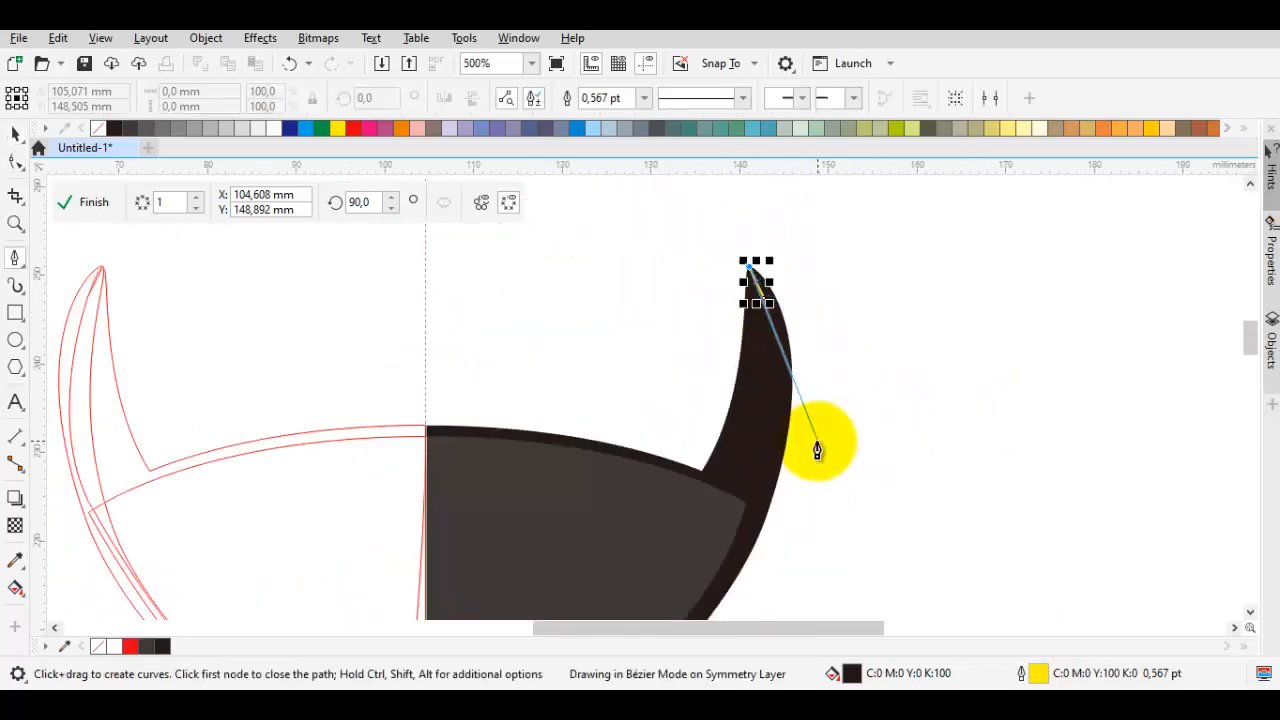
{"action": "scroll", "coordinate": [849, 289], "scroll_direction": "down", "scroll_amount": 1}
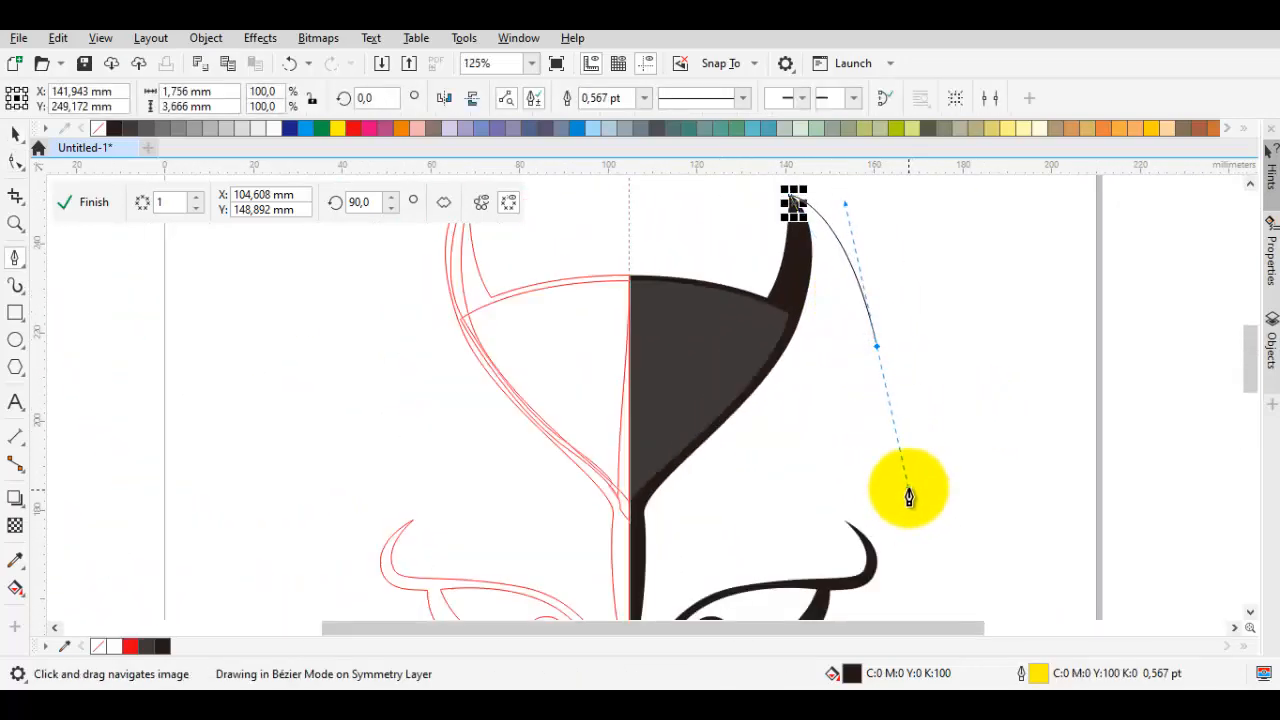
{"action": "key", "text": "ctrl+z"}
{"action": "left_click_drag", "start_coordinate": [873, 354], "coordinate": [907, 496]}
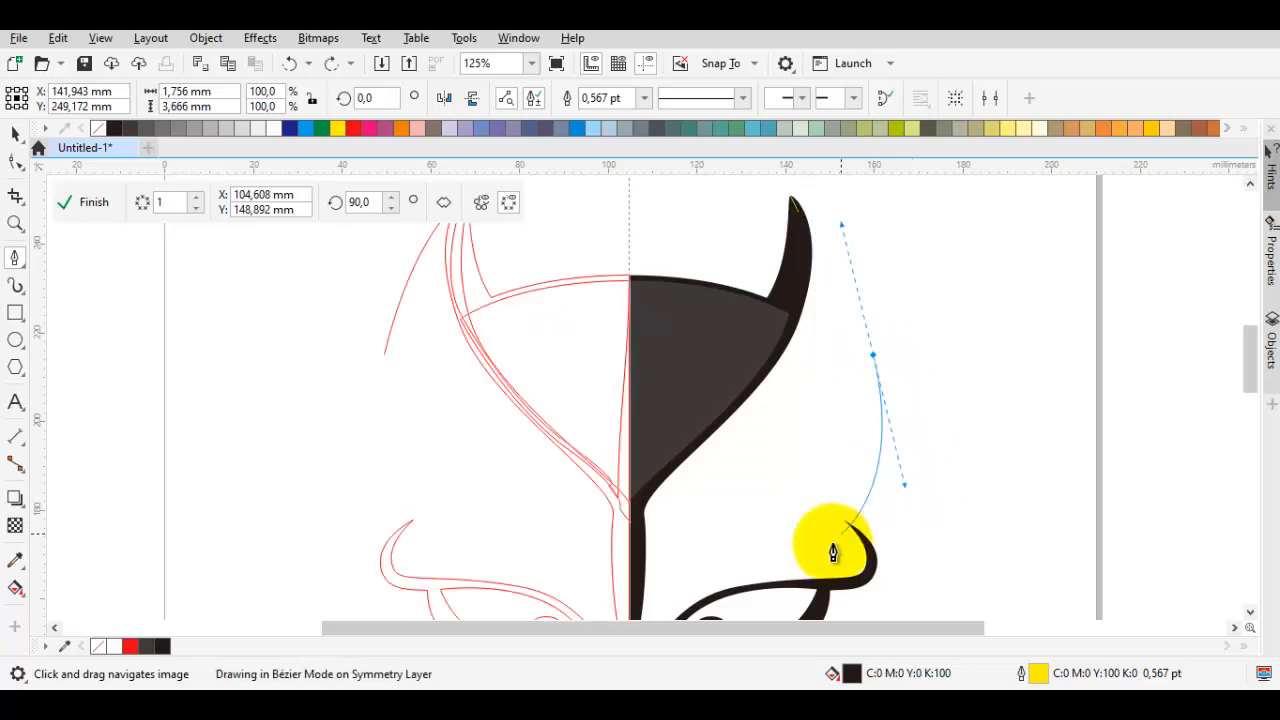
{"action": "scroll", "coordinate": [838, 540], "scroll_direction": "up", "scroll_amount": 1}
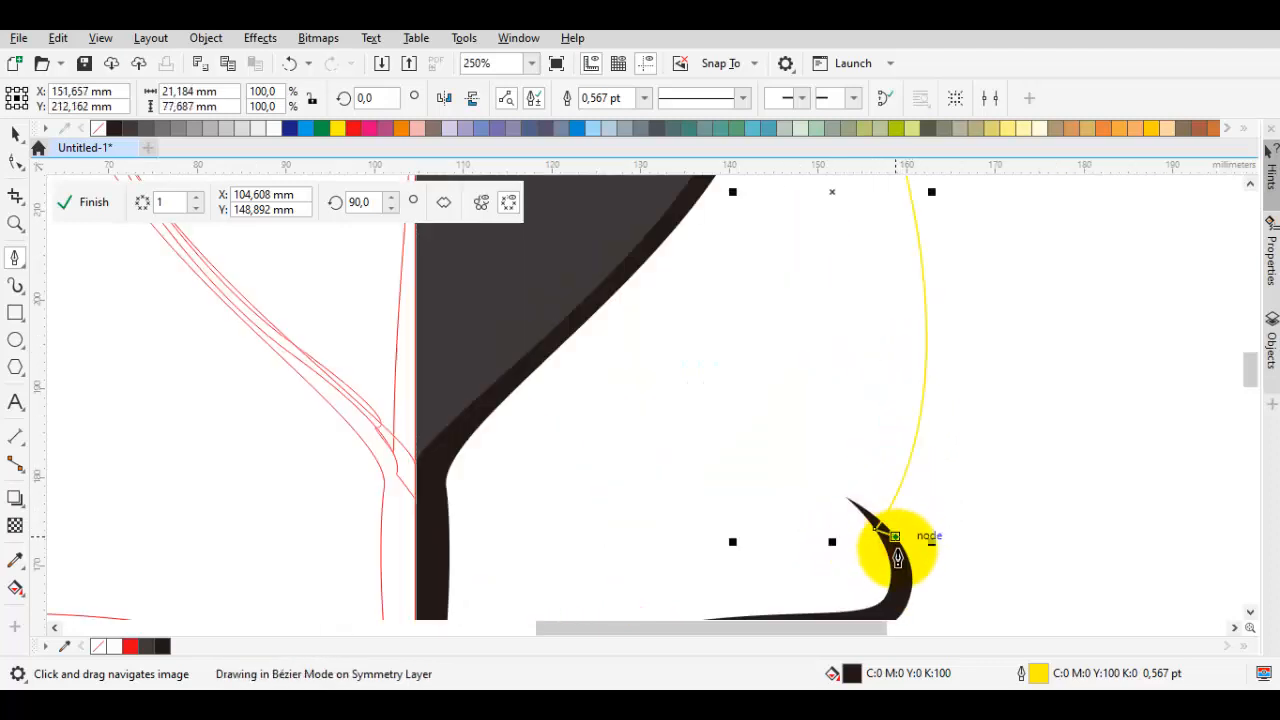
{"action": "left_click", "coordinate": [906, 552]}
- Draw the strip's return edge from the eye's hook back up to the horn's tip, making the strip about 23 mm wide
{"action": "scroll", "coordinate": [908, 552], "scroll_direction": "down", "scroll_amount": 1}
{"action": "scroll", "coordinate": [915, 318], "scroll_direction": "up", "scroll_amount": 1}
{"action": "left_click_drag", "start_coordinate": [915, 402], "coordinate": [864, 220]}
{"action": "left_click_drag", "start_coordinate": [790, 184], "coordinate": [826, 332]}
{"action": "scroll", "coordinate": [800, 300], "scroll_direction": "up", "scroll_amount": 1}
{"action": "scroll", "coordinate": [745, 300], "scroll_direction": "up", "scroll_amount": 1}
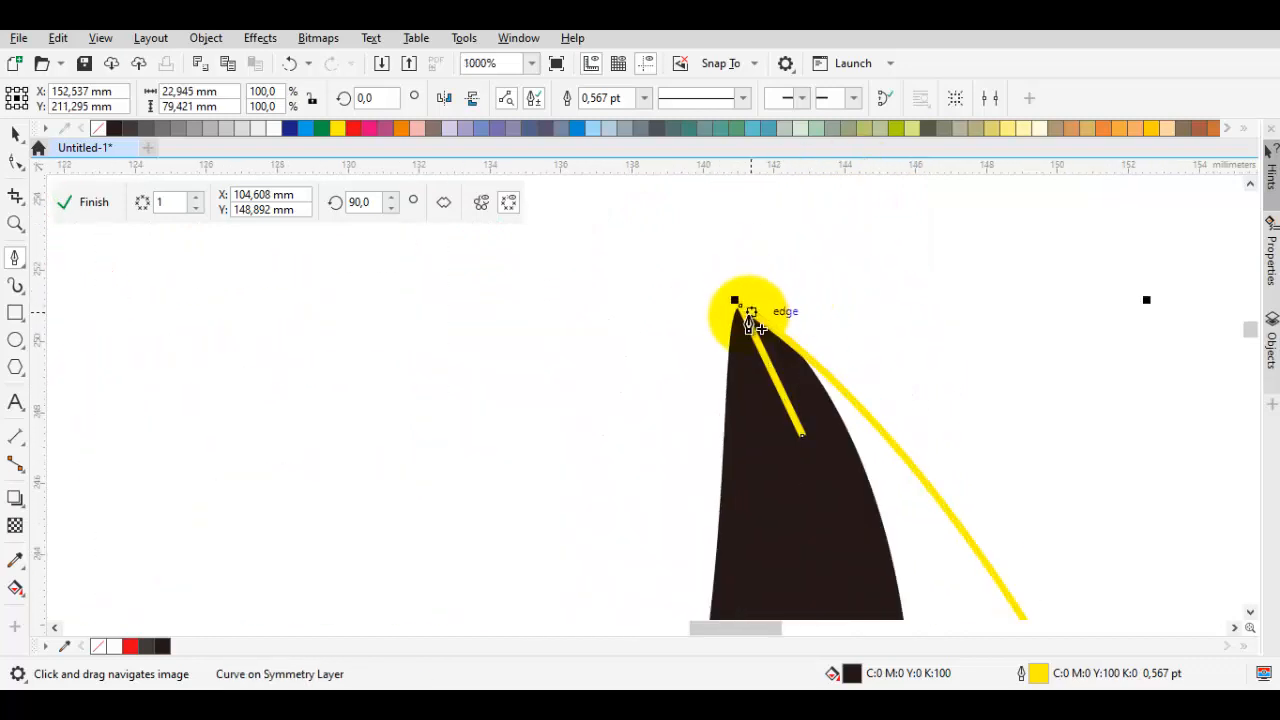
{"action": "left_click", "coordinate": [740, 308]}
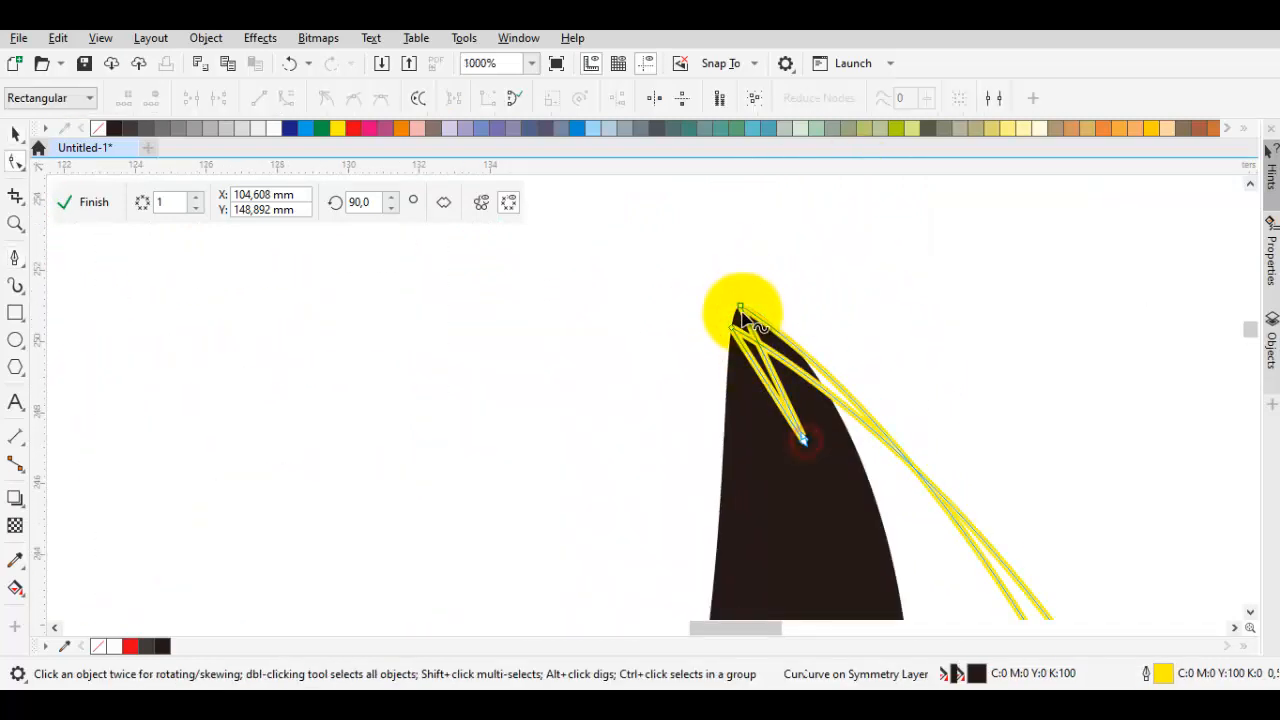
{"action": "left_click_drag", "start_coordinate": [767, 400], "coordinate": [791, 404]}
{"action": "left_click_drag", "start_coordinate": [733, 329], "coordinate": [741, 306]}
{"action": "right_click", "coordinate": [849, 279]}
{"action": "left_click", "coordinate": [772, 314]}
{"action": "scroll", "coordinate": [810, 420], "scroll_direction": "up", "scroll_amount": 1}
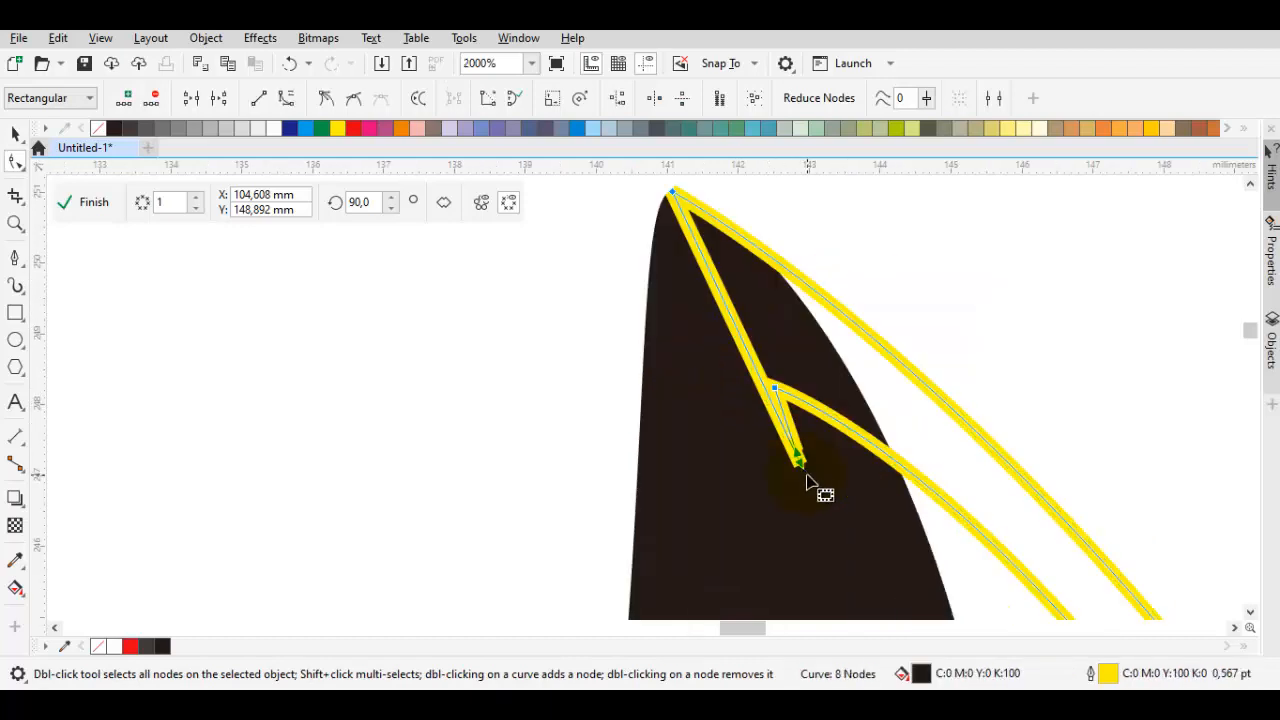
{"action": "mouse_move", "coordinate": [805, 466]}
{"action": "left_mouse_down"}
{"action": "mouse_move", "coordinate": [782, 477]}
{"action": "mouse_move", "coordinate": [805, 467]}
{"action": "left_mouse_up"}
{"action": "key", "text": "space"}
{"action": "left_click", "coordinate": [805, 465]}
{"action": "key", "text": "ctrl+z"}
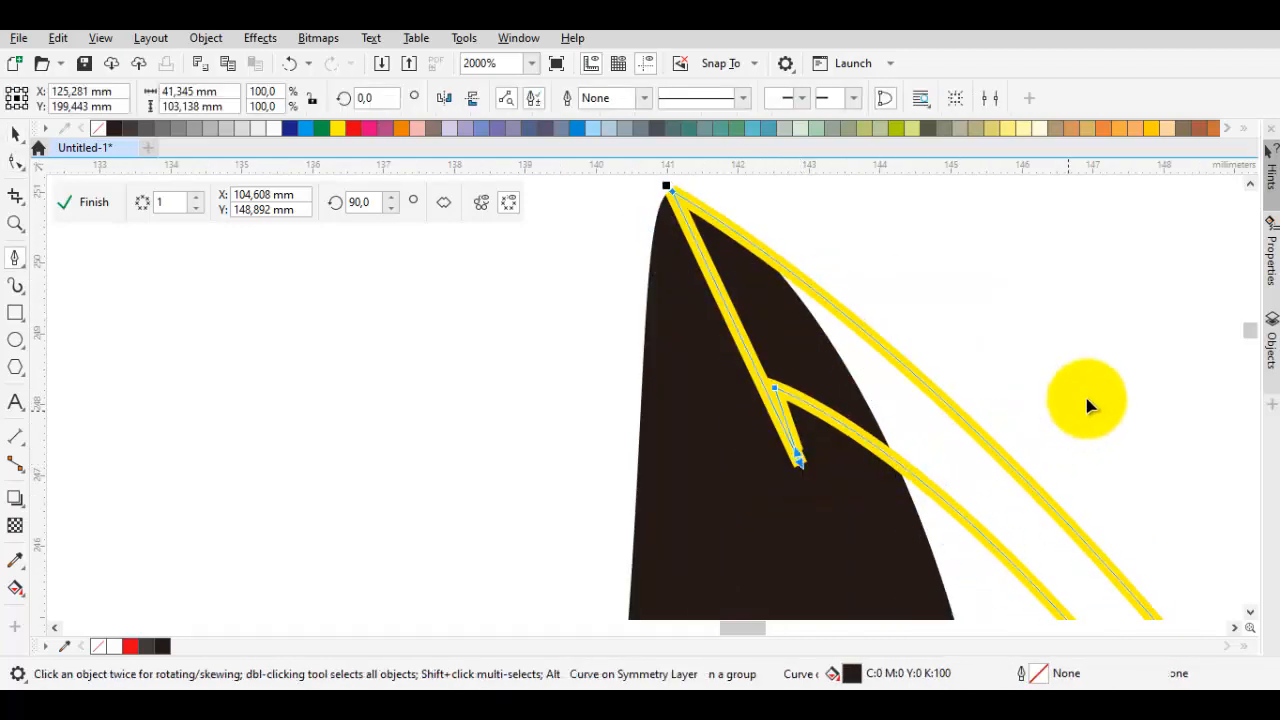
{"action": "key", "text": "space"}
{"action": "key", "text": "ctrl+z"}
{"action": "key", "text": "ctrl+z"}
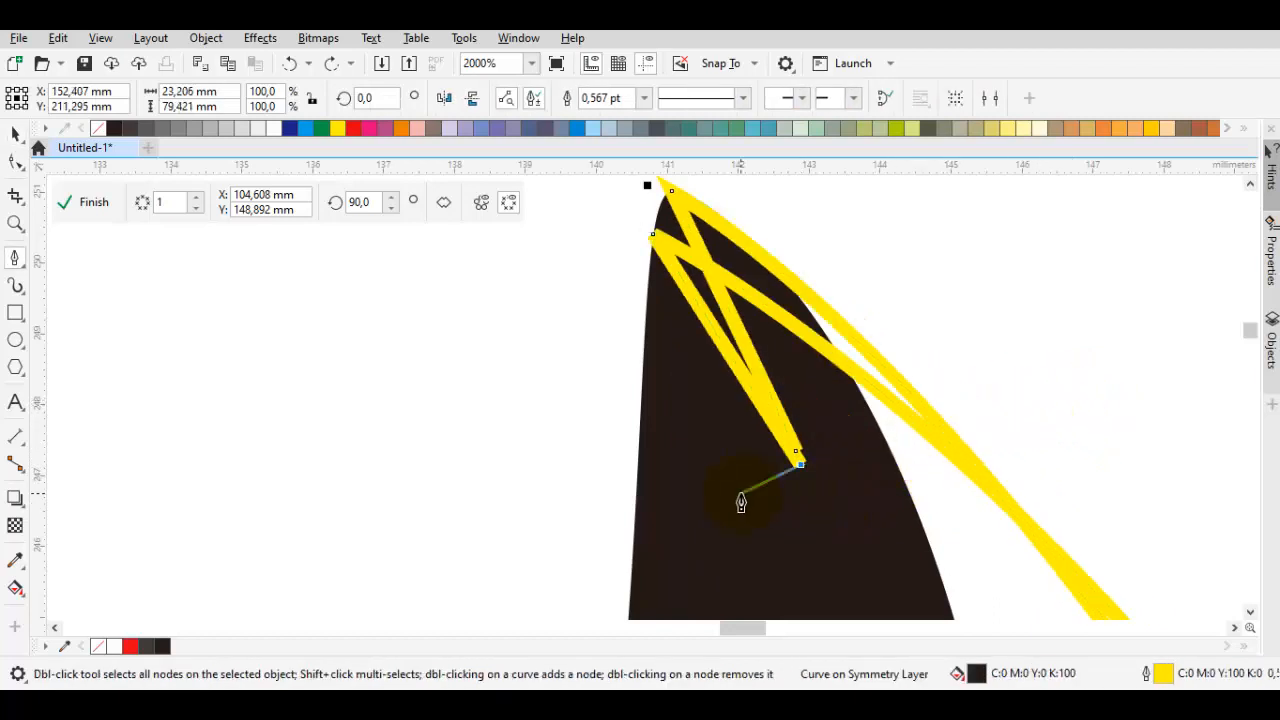
- Close the strip with a curved end inside the horn and reposition its corner nodes so the edges no longer cross
{"action": "left_click", "coordinate": [653, 235]}
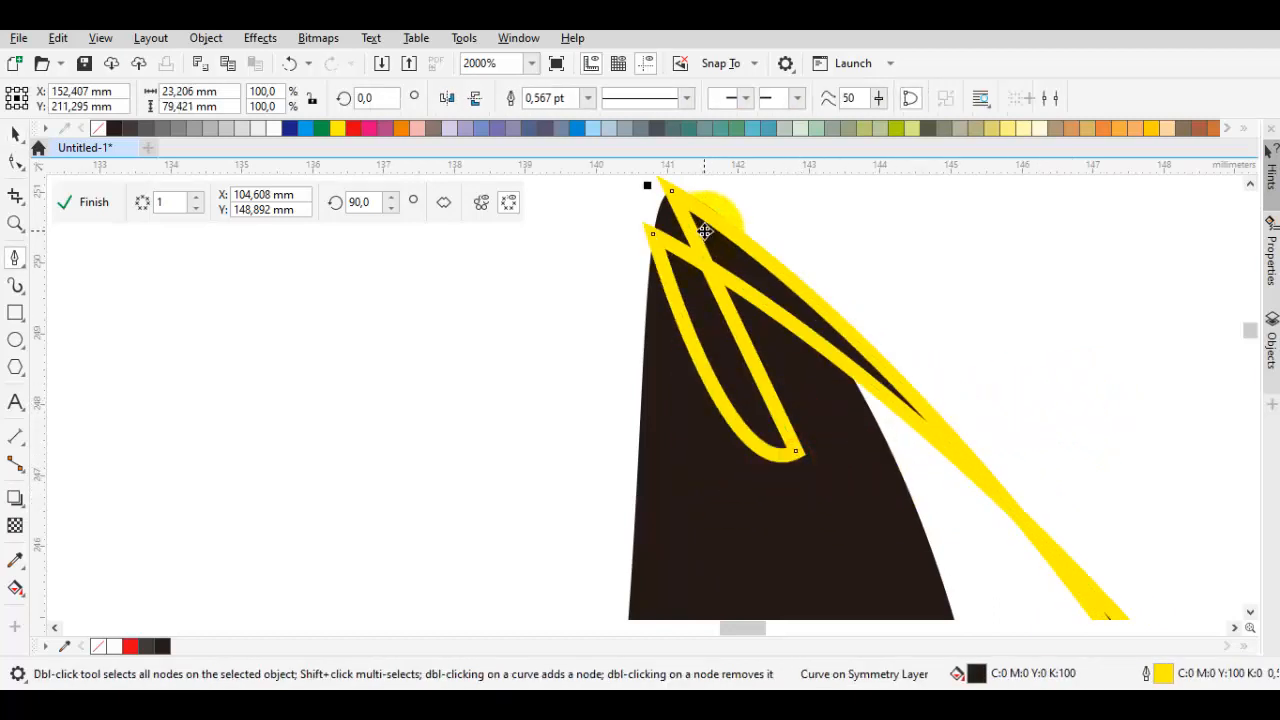
{"action": "key", "text": "F10"}
{"action": "left_click_drag", "start_coordinate": [671, 190], "coordinate": [712, 320]}
{"action": "left_click_drag", "start_coordinate": [662, 232], "coordinate": [684, 206]}
{"action": "scroll", "coordinate": [684, 206], "scroll_direction": "down", "scroll_amount": 2}
- Convert the strip's selected horn-end segments to curves and its nodes to cusps
{"action": "right_click", "coordinate": [771, 226]}
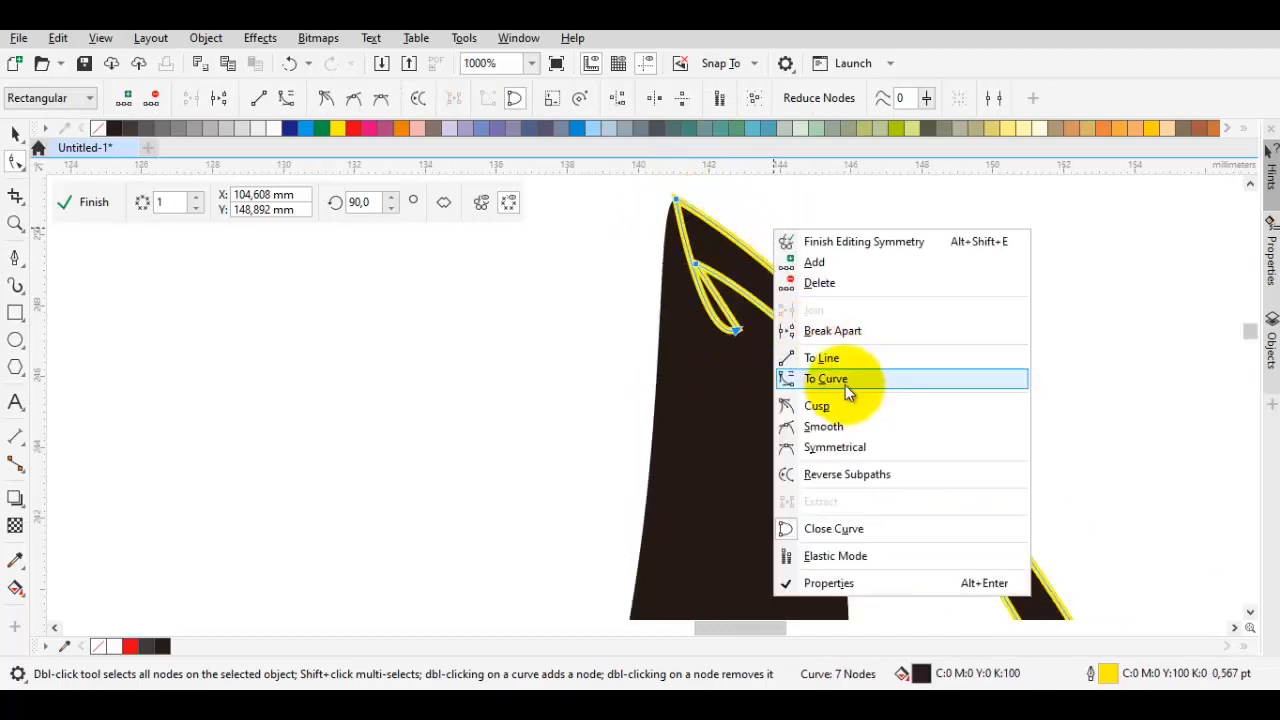
{"action": "left_click", "coordinate": [845, 380]}
{"action": "right_click", "coordinate": [882, 285]}
{"action": "left_click", "coordinate": [931, 462]}
- Move the strip's top node just outward of the horn's tip and bend its end edge into the horn with an extra node
{"action": "scroll", "coordinate": [727, 260], "scroll_direction": "up", "scroll_amount": 1}
{"action": "left_click_drag", "start_coordinate": [714, 337], "coordinate": [737, 460]}
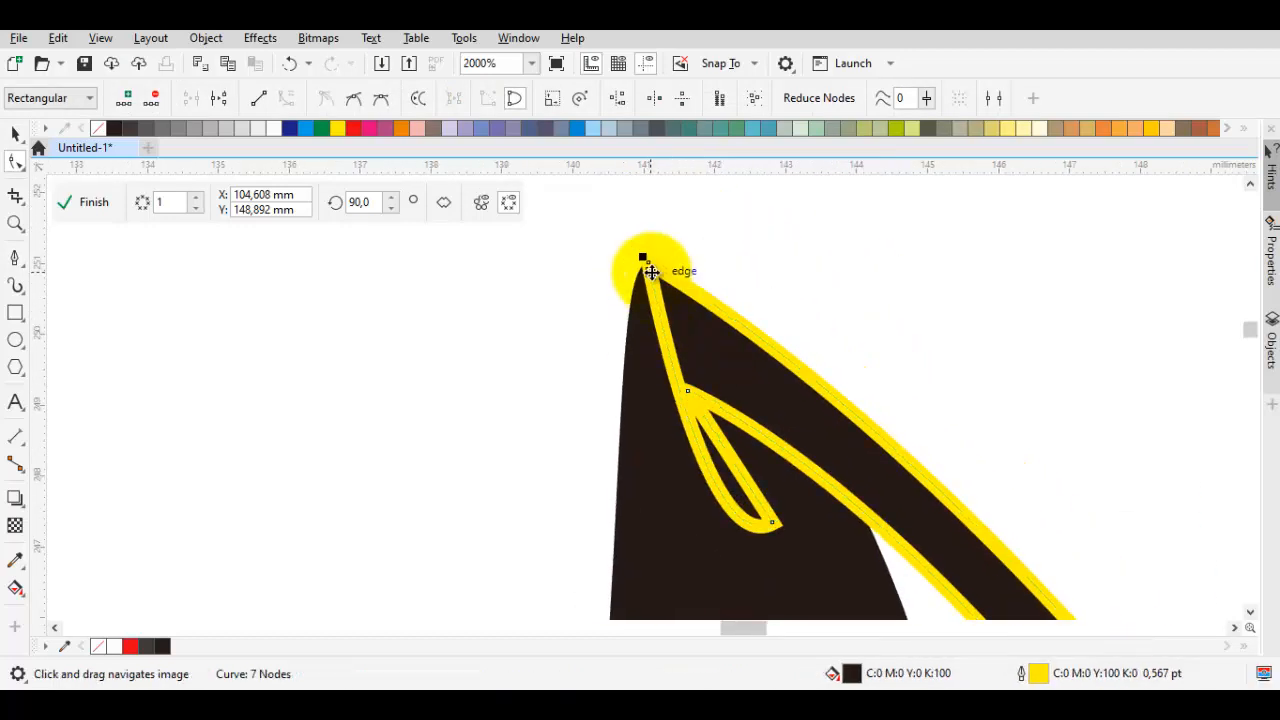
{"action": "left_click_drag", "start_coordinate": [649, 260], "coordinate": [681, 299]}
{"action": "left_click_drag", "start_coordinate": [681, 299], "coordinate": [677, 273]}
{"action": "left_click_drag", "start_coordinate": [686, 346], "coordinate": [643, 379]}
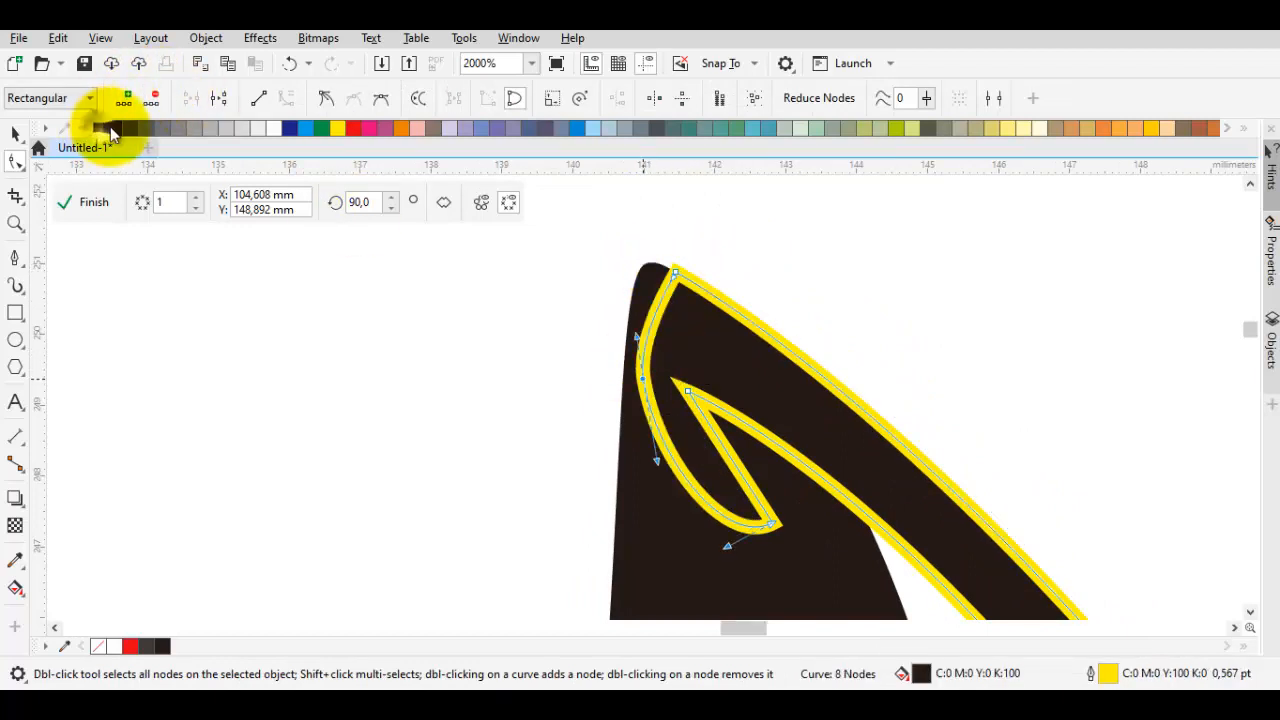
- Remove the face-side strip's outline
{"action": "right_click", "coordinate": [98, 128]}
{"action": "key", "text": "space"}
{"action": "scroll", "coordinate": [736, 325], "scroll_direction": "down", "scroll_amount": 2}
- Move the face-side strip's inner corner node toward the notch beside the horn and delete one surplus node at that end
{"action": "scroll", "coordinate": [782, 378], "scroll_direction": "up", "scroll_amount": 2}
{"action": "double_click", "coordinate": [783, 379]}
{"action": "left_click_drag", "start_coordinate": [557, 247], "coordinate": [660, 341]}
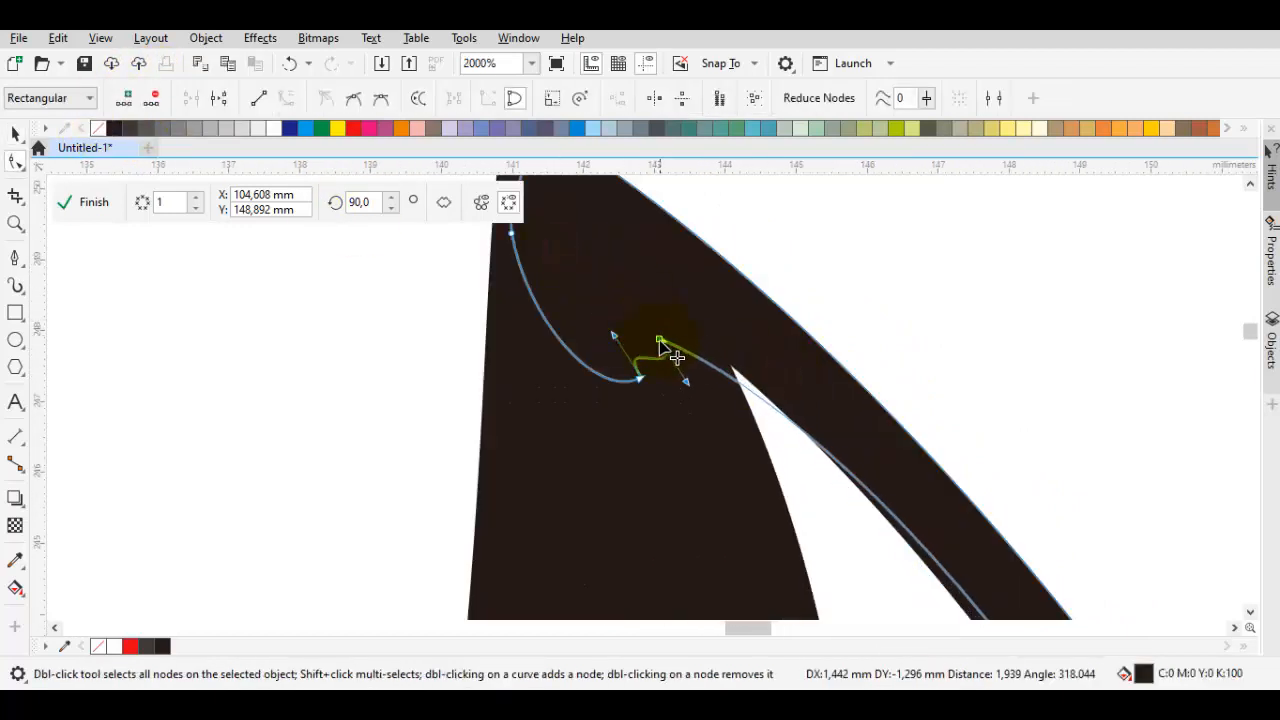
{"action": "left_click_drag", "start_coordinate": [643, 437], "coordinate": [641, 433]}
{"action": "double_click", "coordinate": [641, 433]}
{"action": "scroll", "coordinate": [640, 440], "scroll_direction": "down", "scroll_amount": 3}
{"action": "left_click_drag", "start_coordinate": [712, 540], "coordinate": [660, 185]}
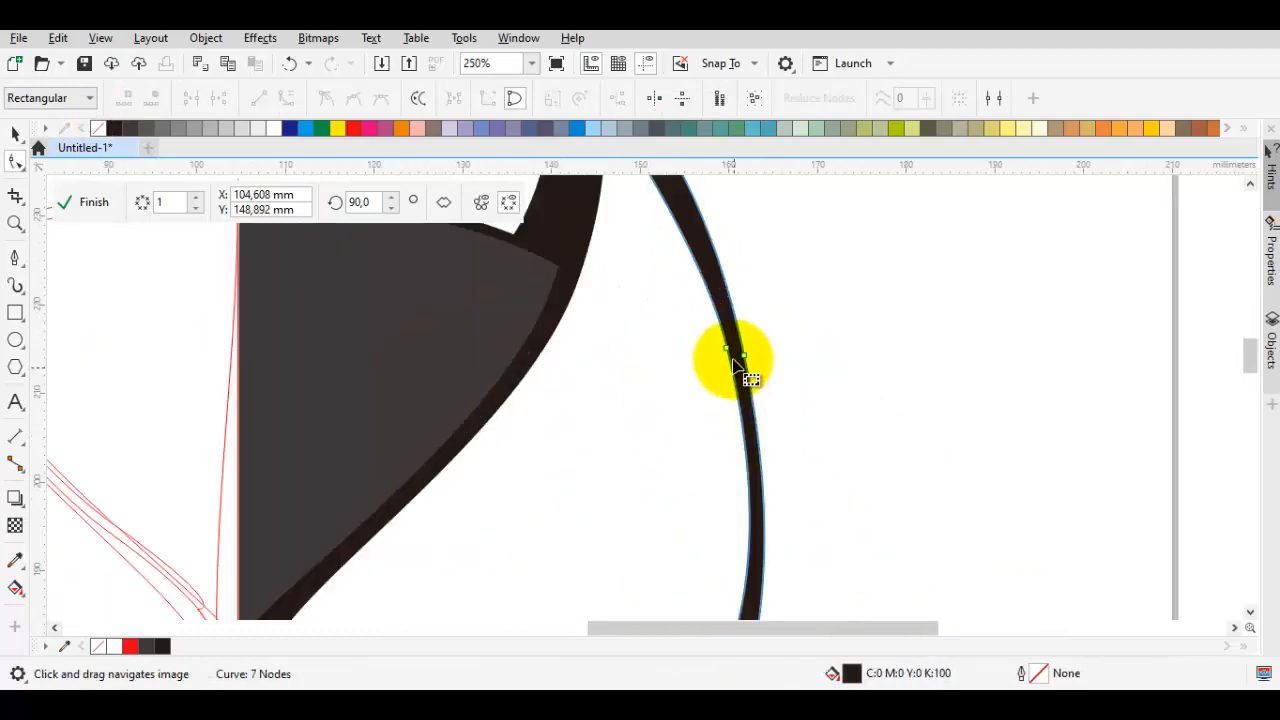
- Extend the pointed tip of the eye shape's hook farther up and inward beside the face-side strip
{"action": "scroll", "coordinate": [734, 357], "scroll_direction": "up", "scroll_amount": 1}
{"action": "key", "text": "space"}
{"action": "left_click_drag", "start_coordinate": [719, 339], "coordinate": [694, 334]}
{"action": "scroll", "coordinate": [694, 334], "scroll_direction": "down", "scroll_amount": 2}
{"action": "scroll", "coordinate": [694, 510], "scroll_direction": "up", "scroll_amount": 2}
{"action": "key", "text": "space"}
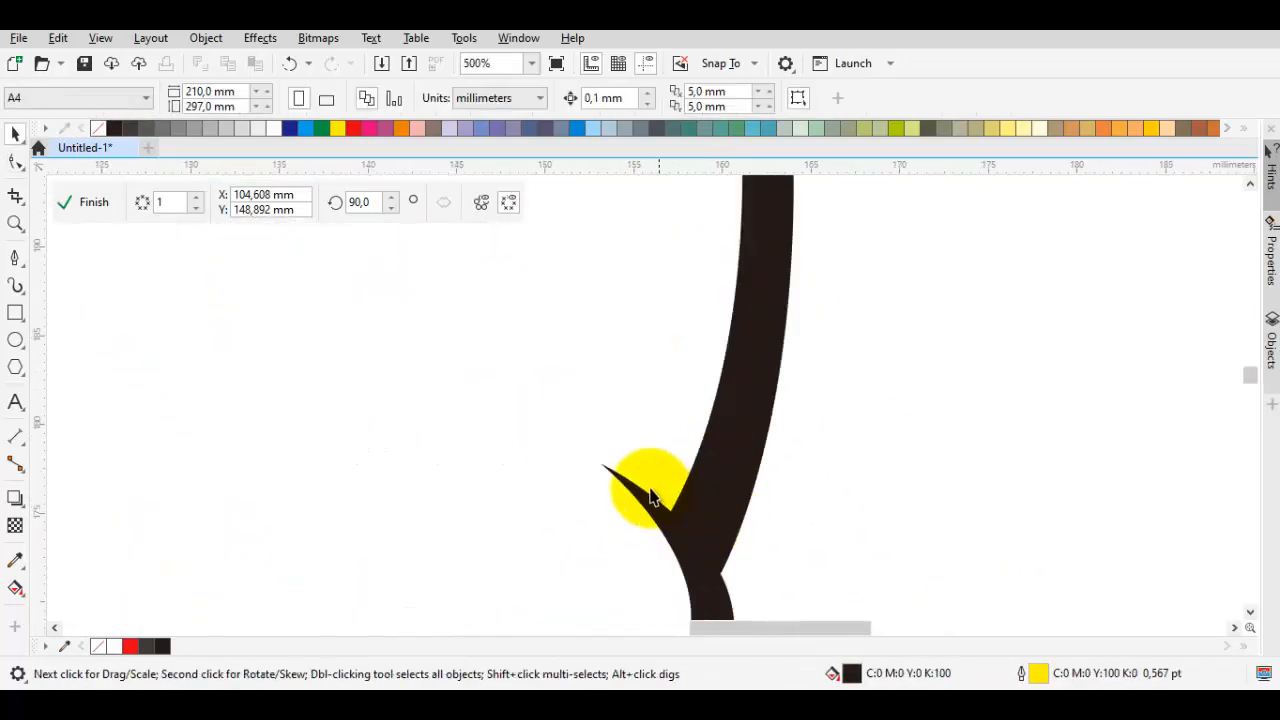
{"action": "double_click", "coordinate": [623, 480]}
{"action": "left_click_drag", "start_coordinate": [601, 464], "coordinate": [535, 410]}
{"action": "scroll", "coordinate": [535, 382], "scroll_direction": "down", "scroll_amount": 1}
- Reshape the strip's lower end inside the hook by repositioning its inner corner node and curve handle
{"action": "scroll", "coordinate": [617, 469], "scroll_direction": "up", "scroll_amount": 2}
{"action": "left_click_drag", "start_coordinate": [630, 515], "coordinate": [652, 318]}
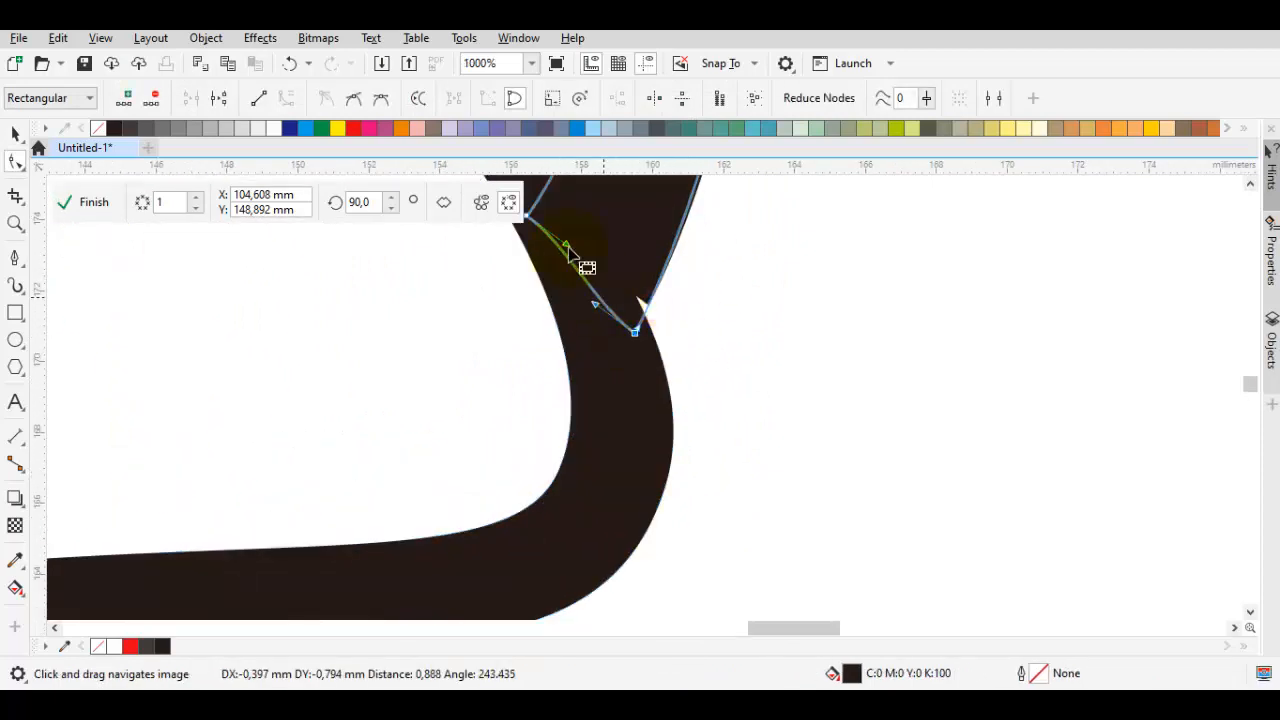
{"action": "left_click_drag", "start_coordinate": [568, 247], "coordinate": [627, 365]}
{"action": "left_click", "coordinate": [586, 335]}
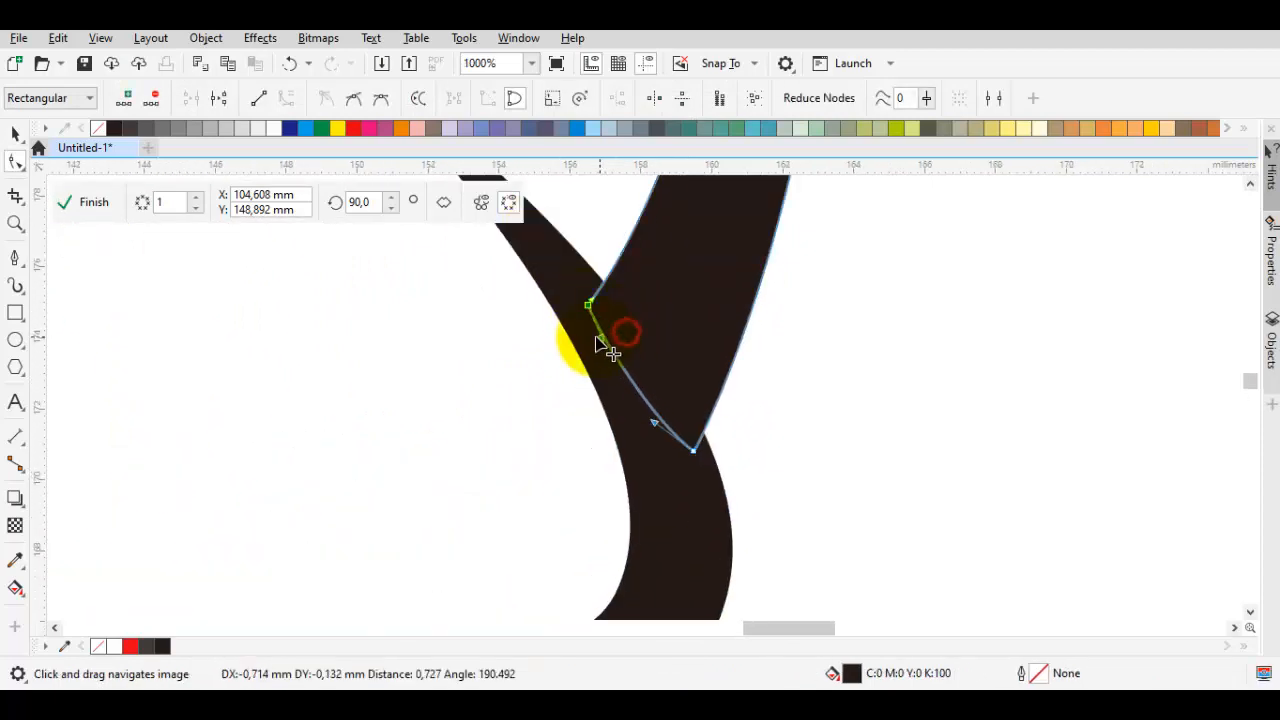
{"action": "scroll", "coordinate": [604, 330], "scroll_direction": "down", "scroll_amount": 3}
{"action": "left_click", "coordinate": [748, 346]}
{"action": "left_click_drag", "start_coordinate": [651, 315], "coordinate": [660, 391]}
{"action": "scroll", "coordinate": [660, 391], "scroll_direction": "down", "scroll_amount": 1}
{"action": "scroll", "coordinate": [648, 343], "scroll_direction": "up", "scroll_amount": 1}
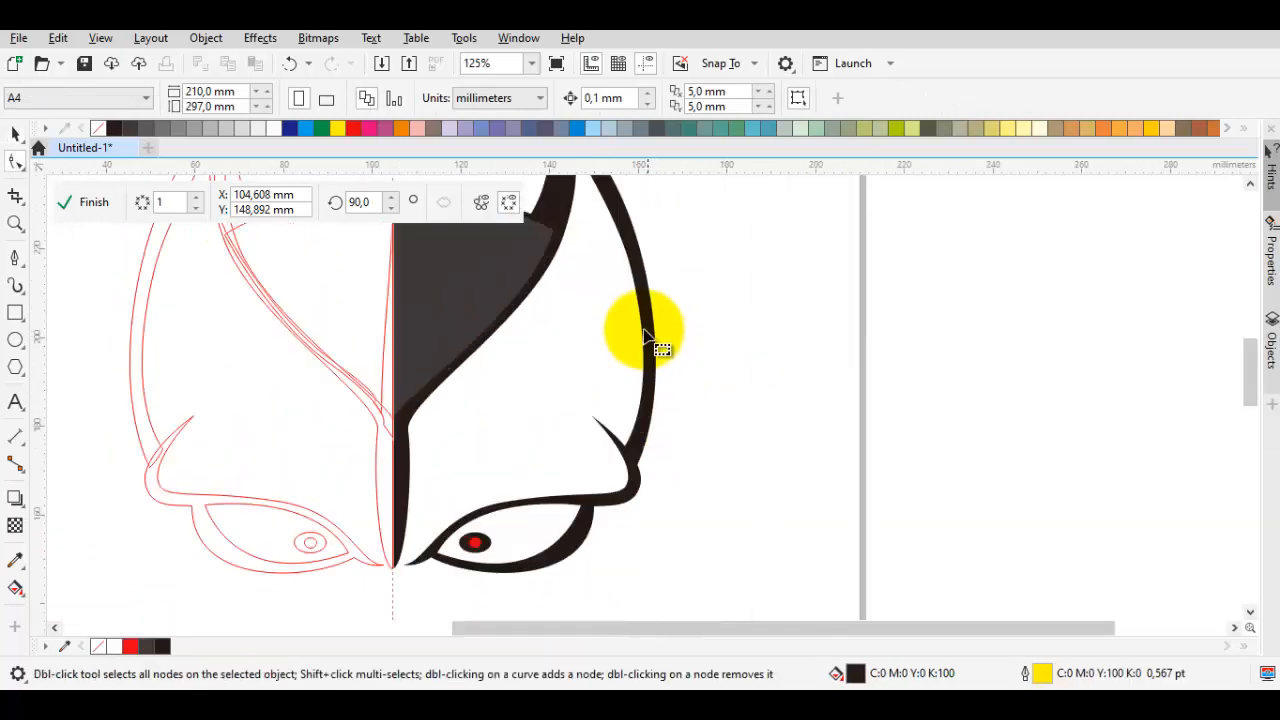
{"action": "left_click", "coordinate": [679, 377]}
{"action": "left_click_drag", "start_coordinate": [650, 311], "coordinate": [663, 347]}
{"action": "scroll", "coordinate": [678, 378], "scroll_direction": "up", "scroll_amount": 1}
{"action": "scroll", "coordinate": [692, 347], "scroll_direction": "down", "scroll_amount": 2}
{"action": "key", "text": "space"}
{"action": "left_click", "coordinate": [749, 377]}
{"action": "left_click_drag", "start_coordinate": [749, 377], "coordinate": [856, 275]}
- Draw a tapered crescent crease below the outer half of the eye, about 21 mm wide and 11 mm high
{"action": "key", "text": "p"}
{"action": "scroll", "coordinate": [703, 455], "scroll_direction": "up", "scroll_amount": 1}
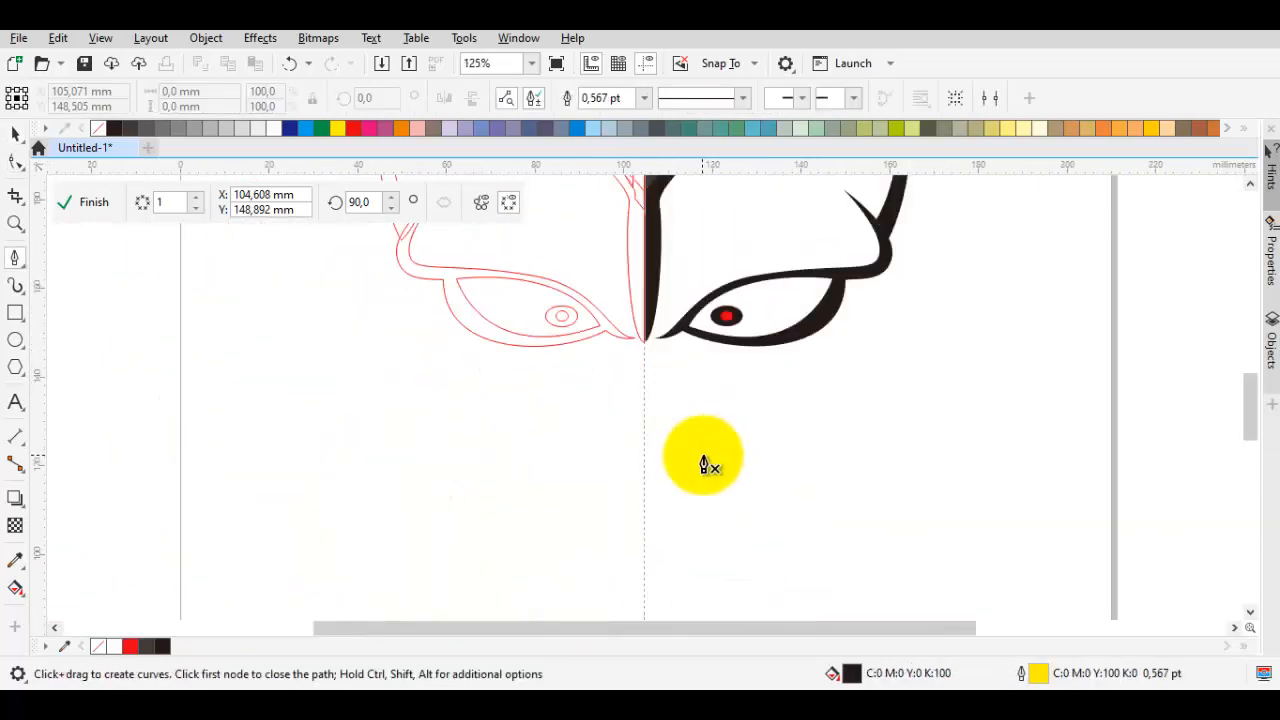
{"action": "scroll", "coordinate": [706, 451], "scroll_direction": "up", "scroll_amount": 1}
{"action": "left_click_drag", "start_coordinate": [706, 450], "coordinate": [692, 498]}
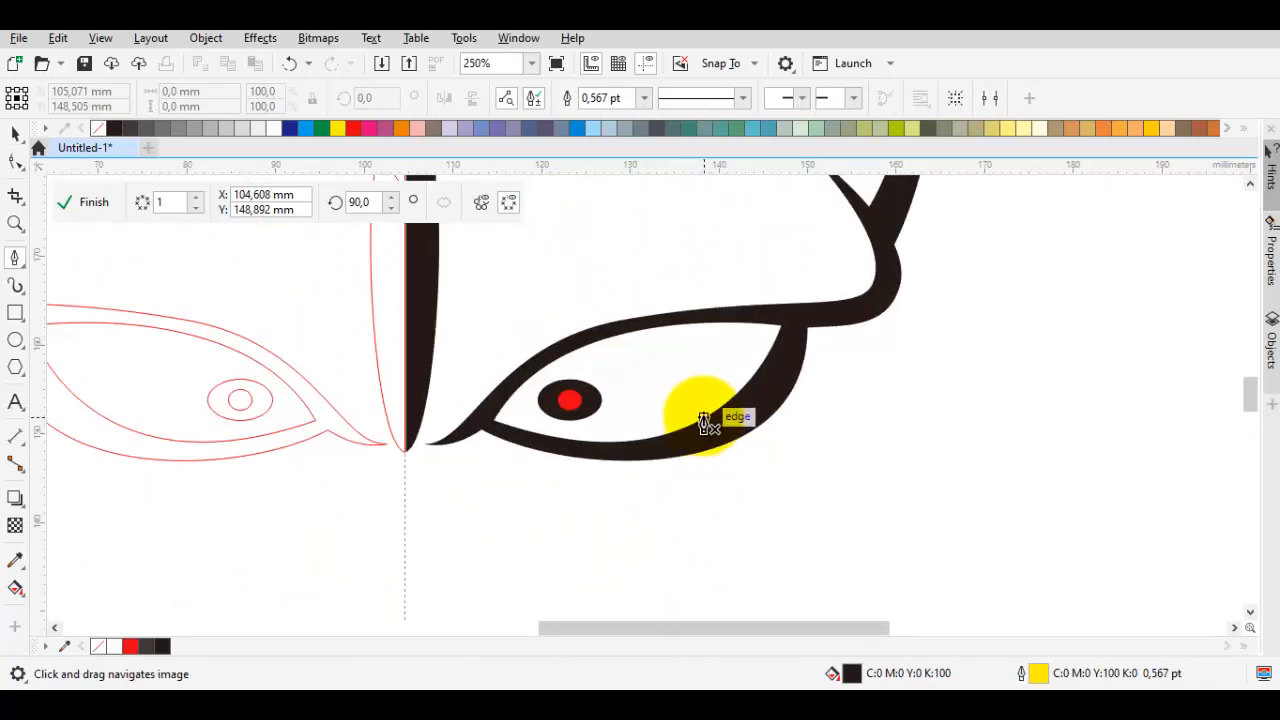
{"action": "scroll", "coordinate": [704, 418], "scroll_direction": "up", "scroll_amount": 1}
{"action": "scroll", "coordinate": [686, 428], "scroll_direction": "down", "scroll_amount": 1}
{"action": "left_click_drag", "start_coordinate": [506, 487], "coordinate": [871, 486]}
{"action": "left_click_drag", "start_coordinate": [877, 286], "coordinate": [877, 255]}
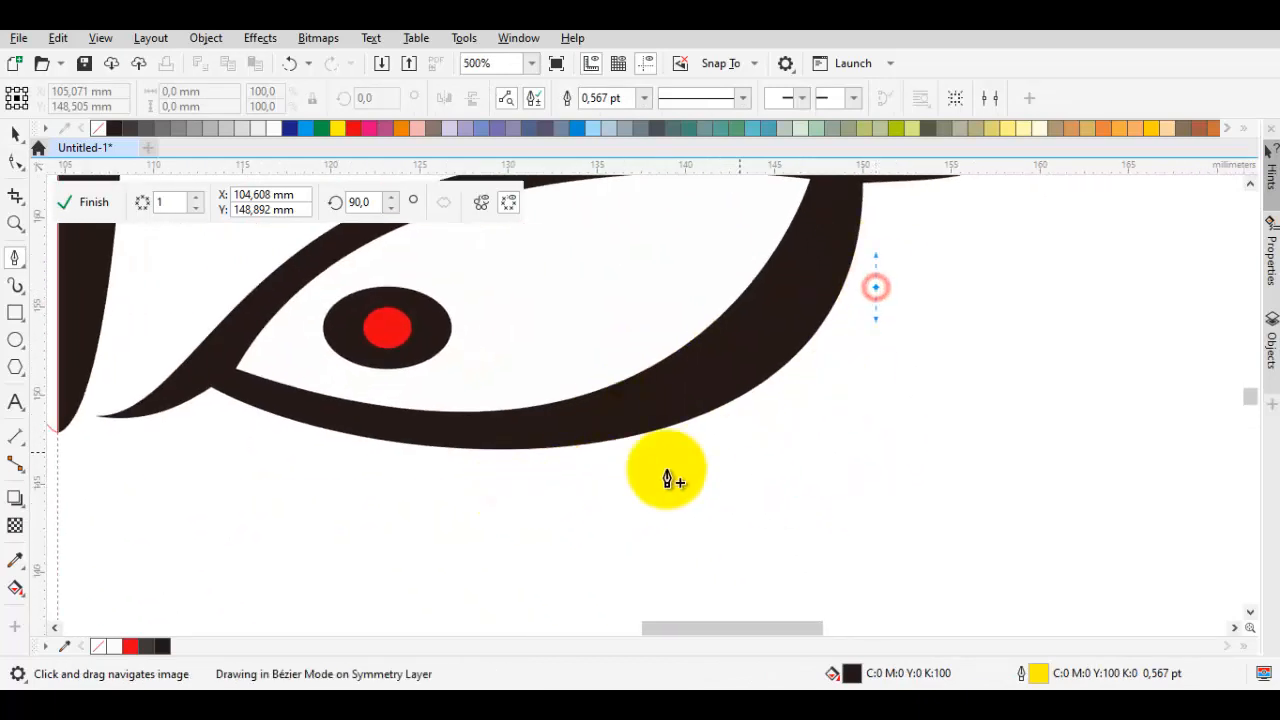
{"action": "left_click_drag", "start_coordinate": [506, 487], "coordinate": [855, 460]}
{"action": "left_click_drag", "start_coordinate": [278, 400], "coordinate": [488, 428]}
- Draw a short, closed, tapering crease branching from the eye's inner corner along its lower lid
{"action": "scroll", "coordinate": [485, 424], "scroll_direction": "up", "scroll_amount": 1}
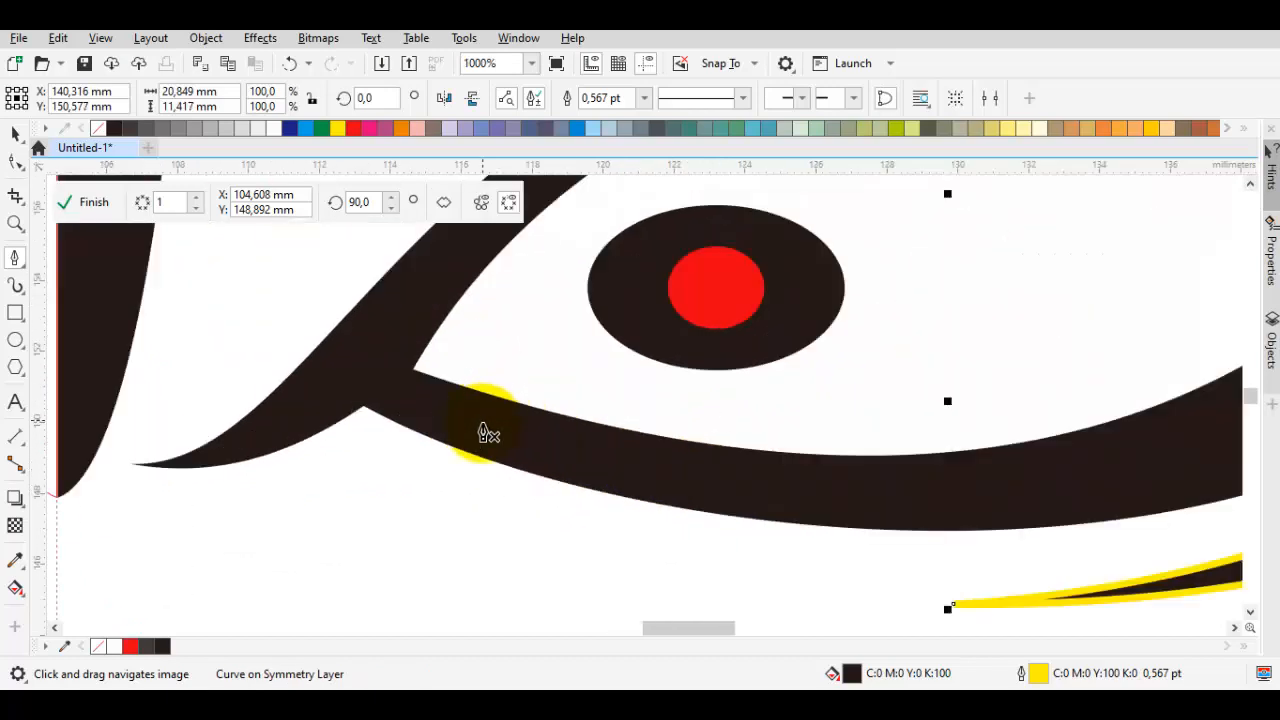
{"action": "left_click_drag", "start_coordinate": [678, 545], "coordinate": [420, 553]}
{"action": "left_click", "coordinate": [348, 368]}
{"action": "left_click_drag", "start_coordinate": [678, 545], "coordinate": [383, 491]}
- Select all objects and remove their outlines
{"action": "double_click", "coordinate": [15, 134]}
{"action": "right_click", "coordinate": [98, 131]}
{"action": "left_click", "coordinate": [297, 340]}
{"action": "scroll", "coordinate": [344, 350], "scroll_direction": "down", "scroll_amount": 2}
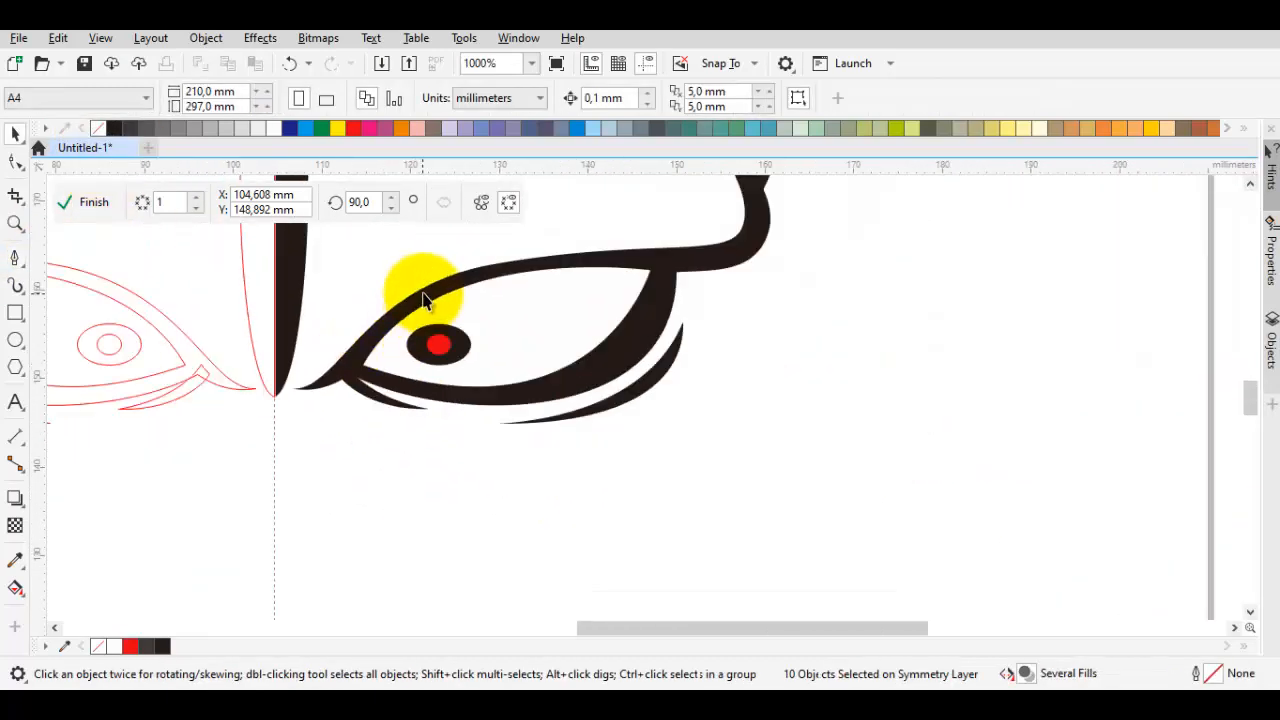
- Draw a tapered black brow arc above the eye, from near the nose bridge to just short of the hook's tip
{"action": "left_click_drag", "start_coordinate": [415, 250], "coordinate": [277, 380]}
{"action": "key", "text": "space"}
{"action": "left_click_drag", "start_coordinate": [205, 458], "coordinate": [286, 243]}
{"action": "left_click_drag", "start_coordinate": [506, 257], "coordinate": [507, 277]}
{"action": "left_click", "coordinate": [519, 253]}
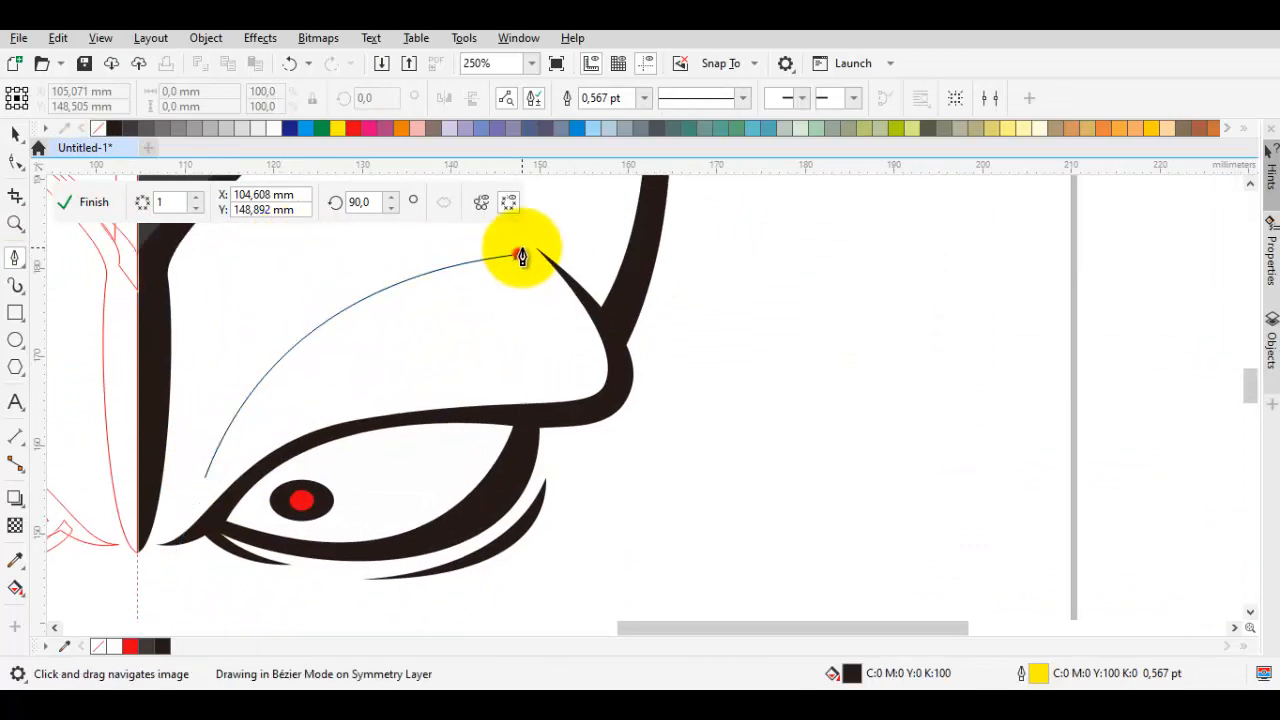
{"action": "left_click_drag", "start_coordinate": [205, 479], "coordinate": [270, 225]}
{"action": "scroll", "coordinate": [517, 306], "scroll_direction": "down", "scroll_amount": 5}
{"action": "scroll", "coordinate": [429, 471], "scroll_direction": "up", "scroll_amount": 5}
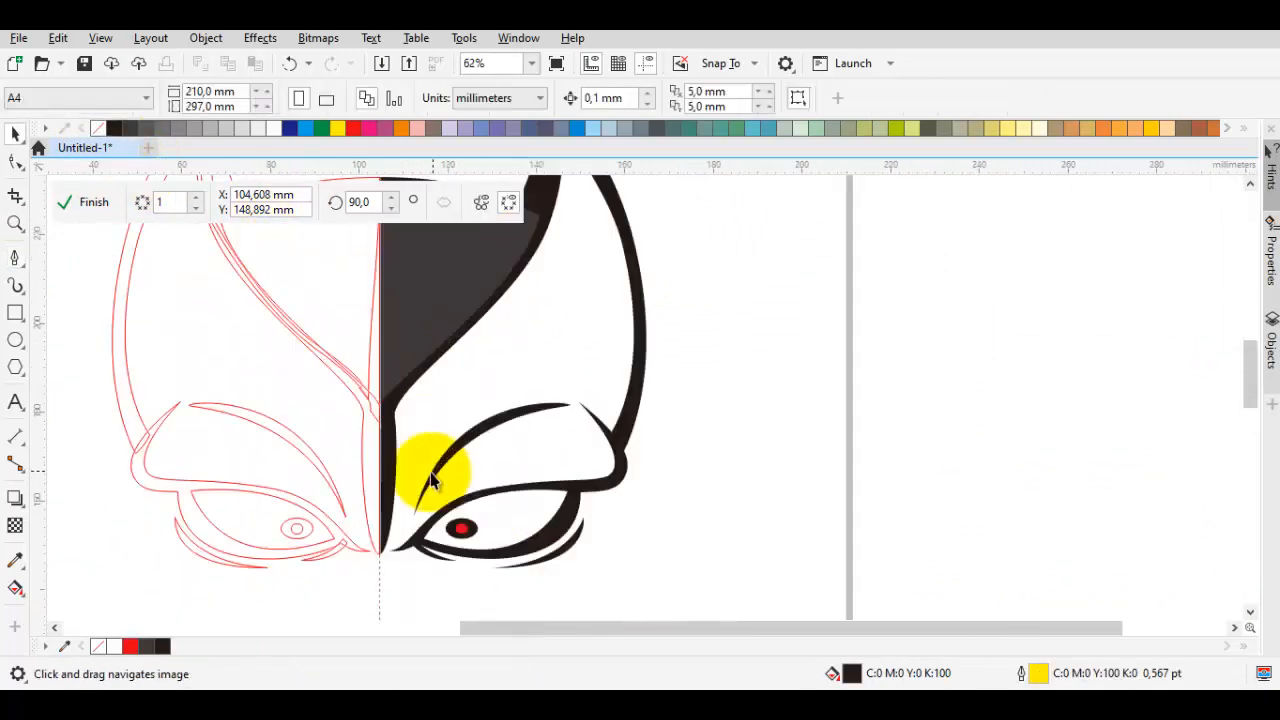
- Trace the nose opening from the nose bridge's lower tip, arching outward and down, with a flat base back to the symmetry axis
{"action": "scroll", "coordinate": [437, 447], "scroll_direction": "up", "scroll_amount": 4}
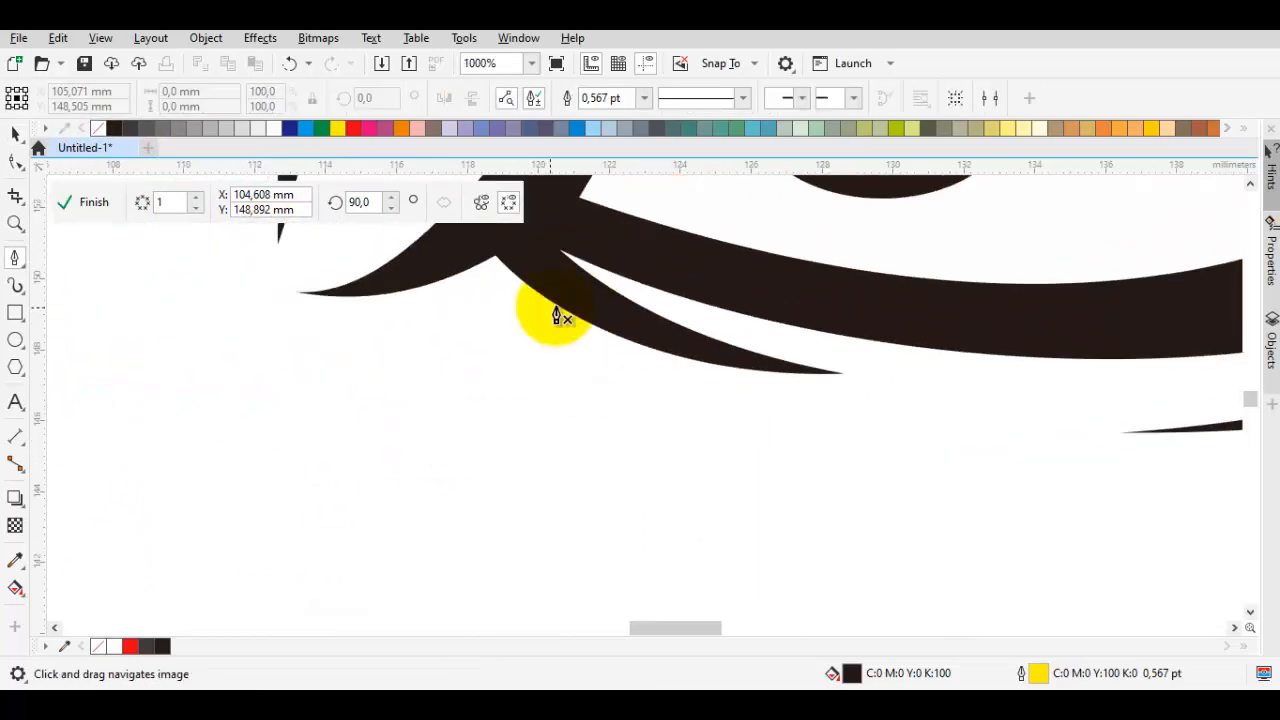
{"action": "left_click", "coordinate": [331, 339]}
{"action": "left_click_drag", "start_coordinate": [440, 354], "coordinate": [460, 315]}
{"action": "scroll", "coordinate": [428, 299], "scroll_direction": "down", "scroll_amount": 1}
{"action": "left_click_drag", "start_coordinate": [498, 411], "coordinate": [500, 421]}
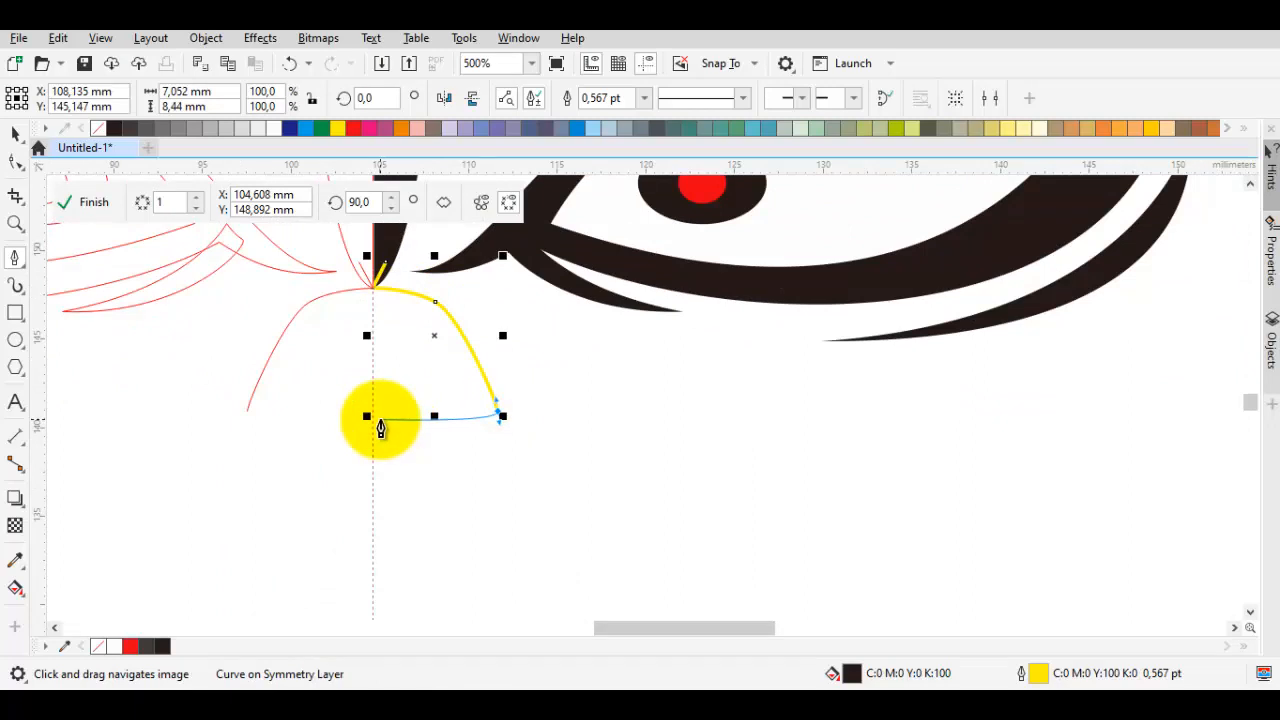
{"action": "left_click", "coordinate": [372, 420]}
- Close the nose shape with an outer wing about 14 mm wide and 12.5 mm high overall, and remove its outline
{"action": "left_click", "coordinate": [370, 482]}
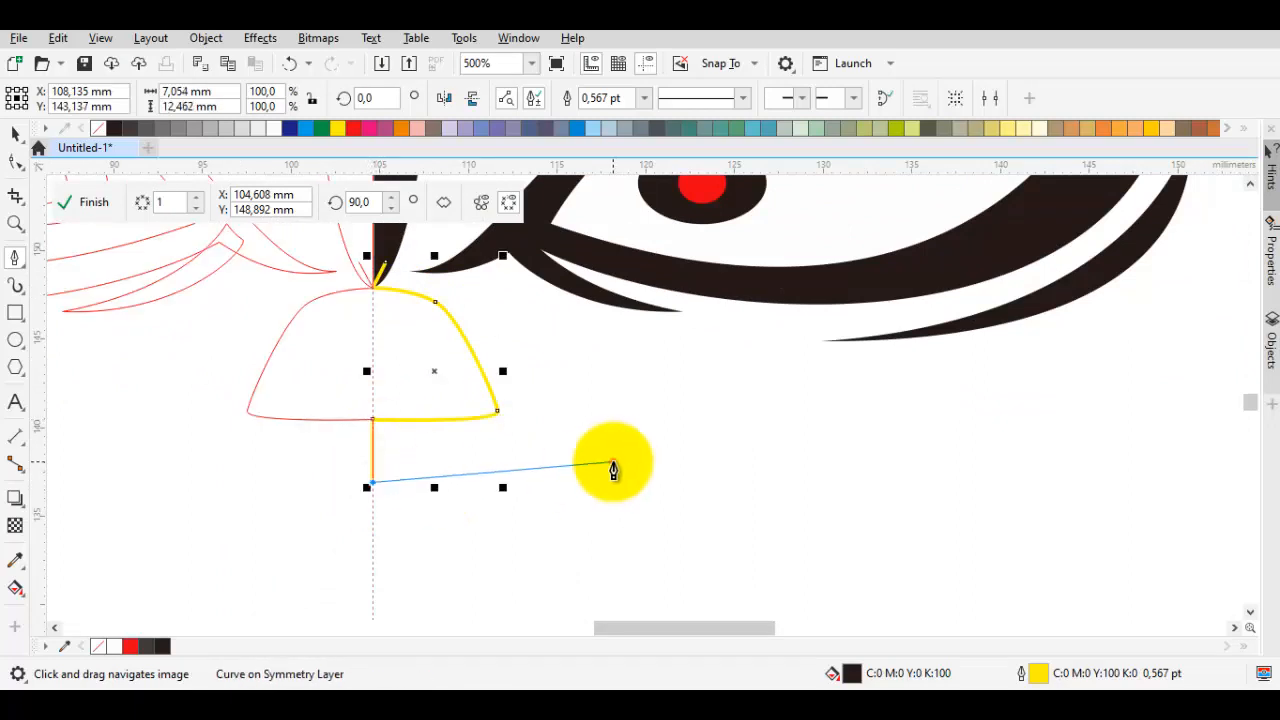
{"action": "left_click_drag", "start_coordinate": [611, 463], "coordinate": [636, 447]}
{"action": "left_click", "coordinate": [525, 392]}
{"action": "scroll", "coordinate": [467, 382], "scroll_direction": "up", "scroll_amount": 1}
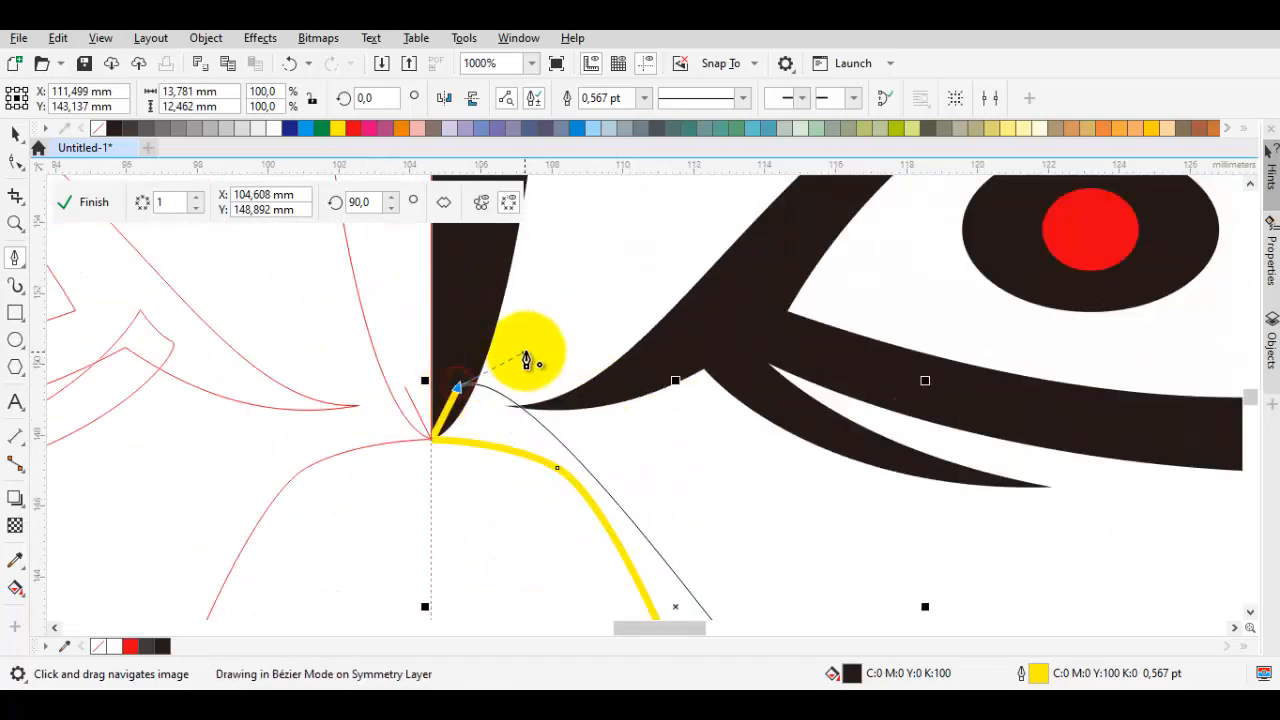
{"action": "left_click", "coordinate": [456, 387]}
{"action": "right_click", "coordinate": [97, 128]}
- Move the eye shape's inner tip onto the nose's upper end and bend its lower edge to blend in
{"action": "key", "text": "space"}
{"action": "left_click", "coordinate": [591, 393]}
{"action": "key", "text": "F10"}
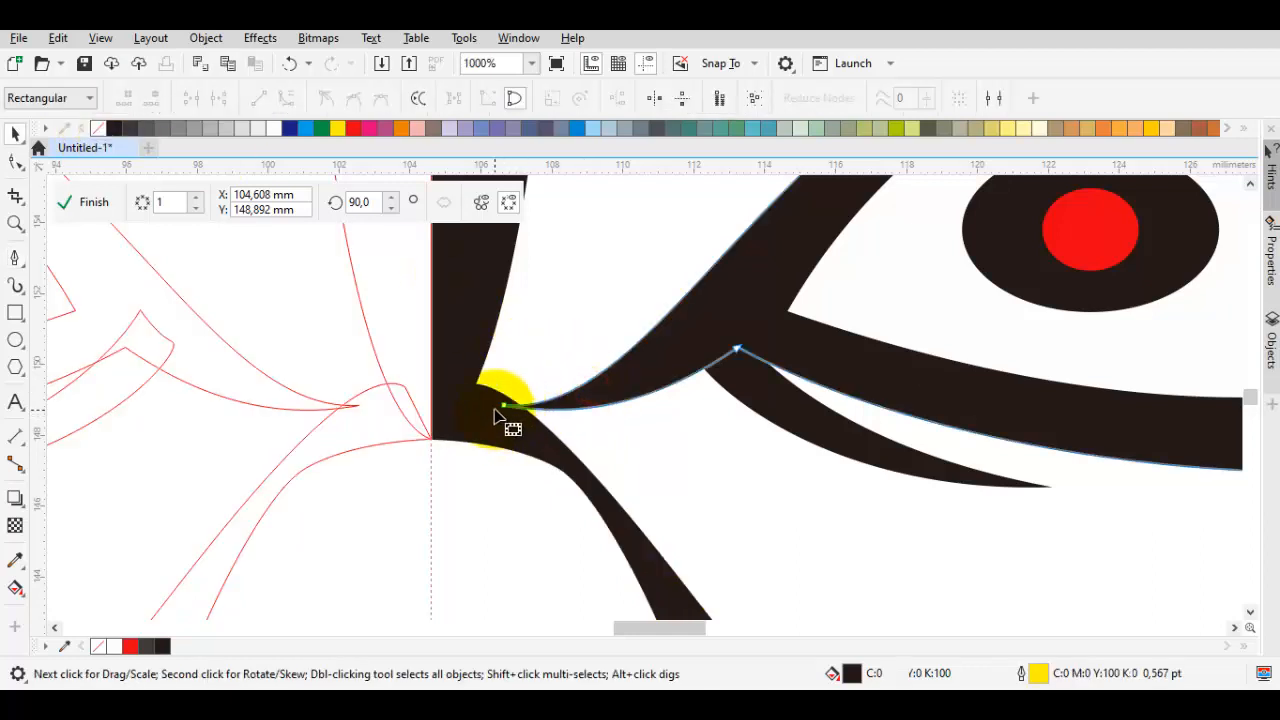
{"action": "left_click_drag", "start_coordinate": [503, 405], "coordinate": [475, 386]}
{"action": "left_click_drag", "start_coordinate": [564, 400], "coordinate": [534, 453]}
- Lower the nose opening's top node along the symmetry axis and add a node above it on the axis to close the gap
{"action": "key", "text": "space"}
{"action": "left_click", "coordinate": [490, 437]}
{"action": "key", "text": "F10"}
{"action": "left_click_drag", "start_coordinate": [431, 439], "coordinate": [434, 459]}
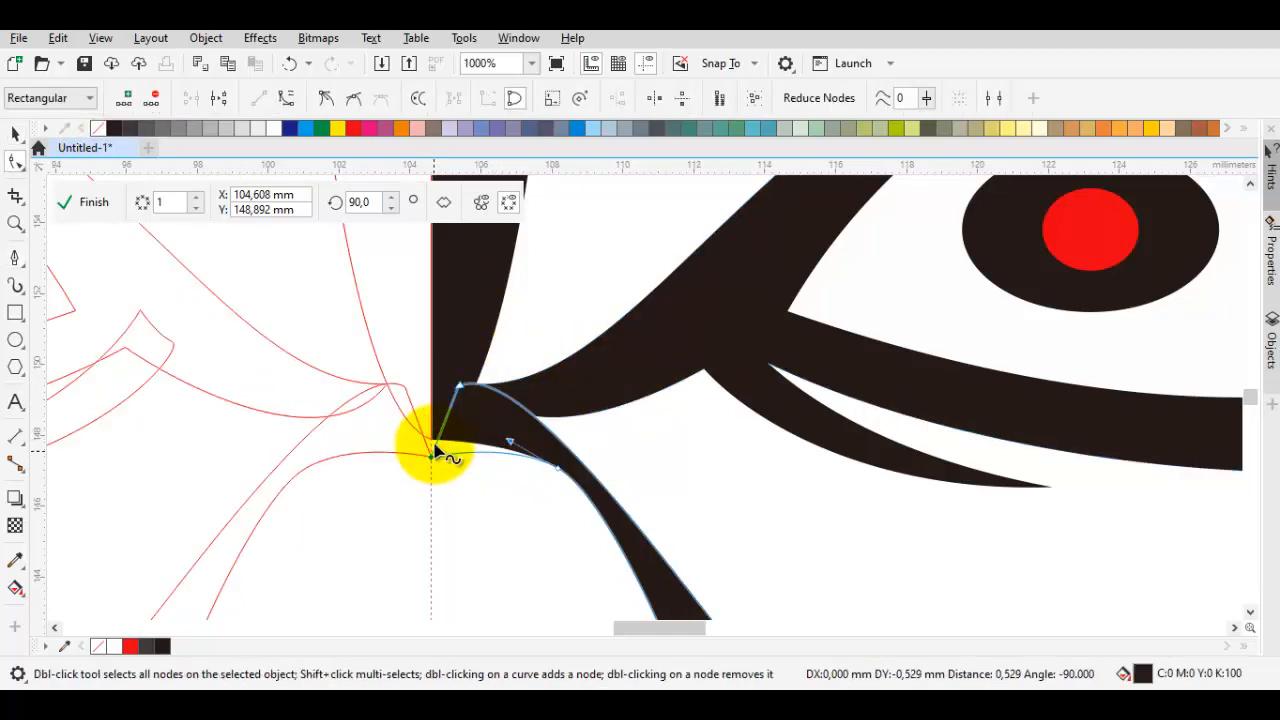
{"action": "scroll", "coordinate": [440, 445], "scroll_direction": "up", "scroll_amount": 3}
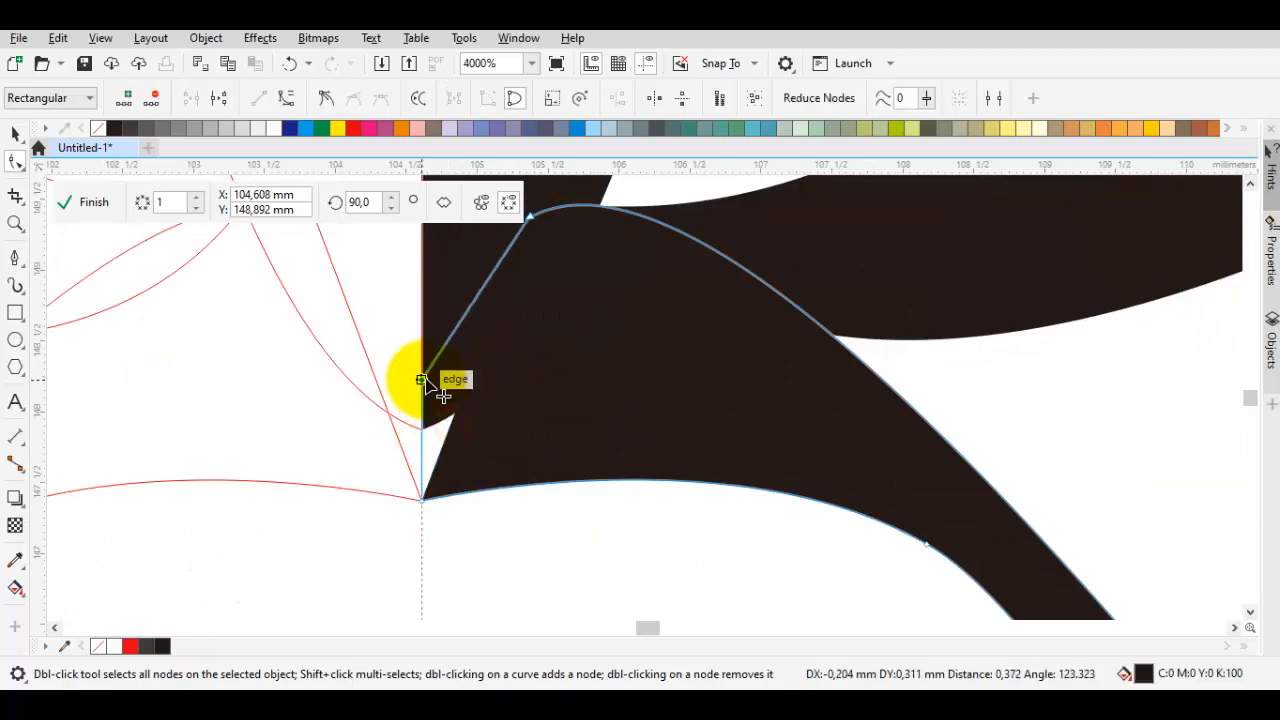
{"action": "left_click_drag", "start_coordinate": [424, 380], "coordinate": [422, 379]}
{"action": "left_click", "coordinate": [421, 499]}
{"action": "left_click_drag", "start_coordinate": [421, 509], "coordinate": [421, 511]}
- Delete the middle node of the nose opening's arch to smooth its curve
{"action": "scroll", "coordinate": [507, 497], "scroll_direction": "down", "scroll_amount": 2}
{"action": "left_click_drag", "start_coordinate": [680, 534], "coordinate": [551, 399]}
{"action": "double_click", "coordinate": [551, 400]}
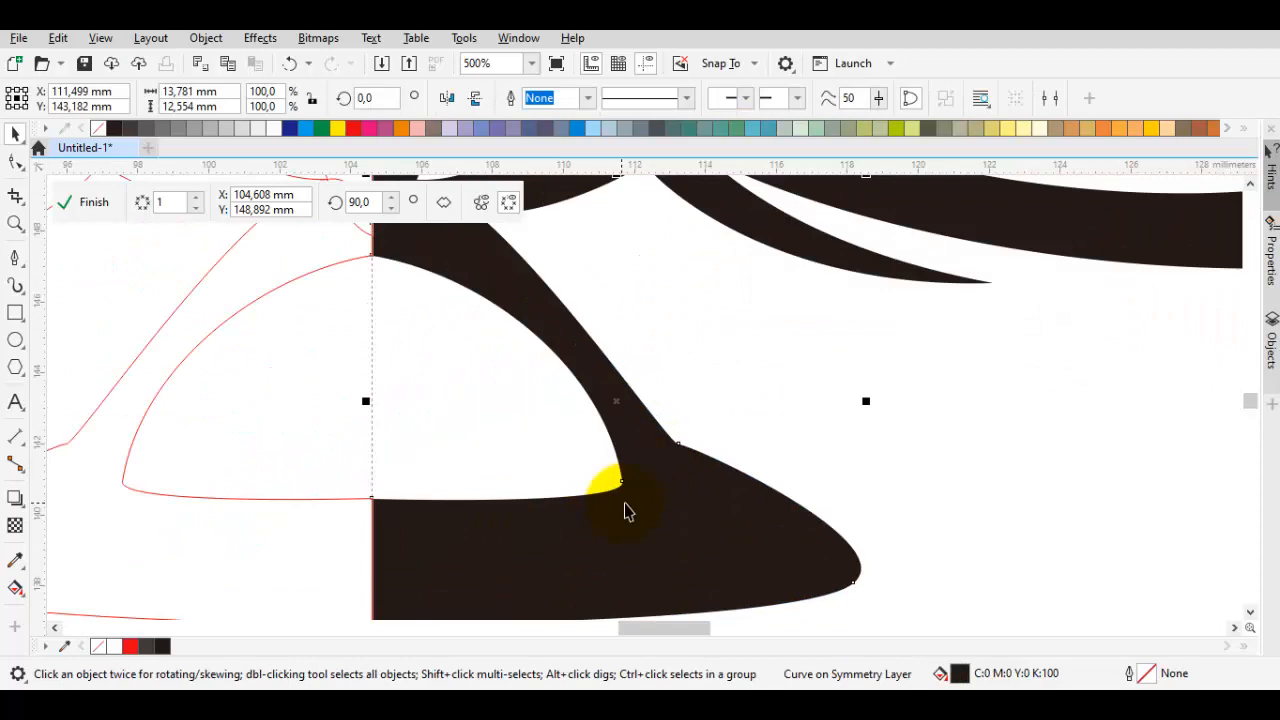
- Try to pull the nose opening's lower outer corner inward toward the symmetry axis
{"action": "key", "text": "space"}
{"action": "left_click", "coordinate": [618, 484]}
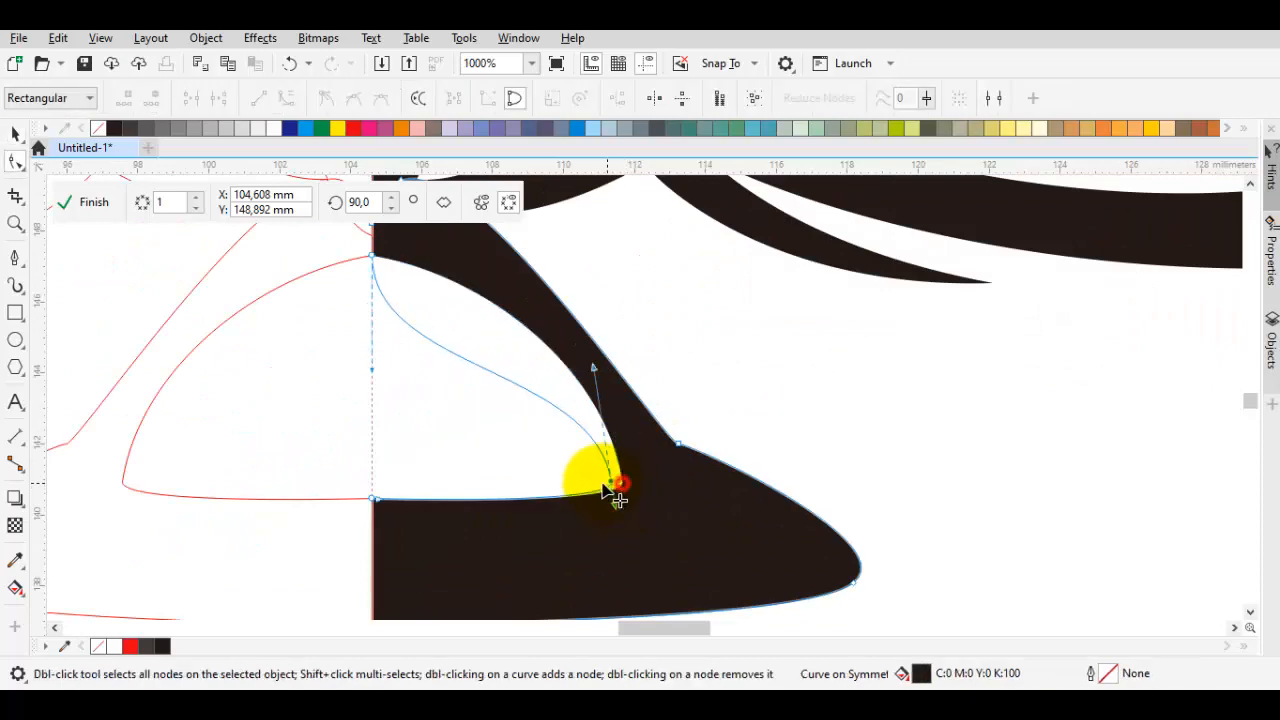
{"action": "scroll", "coordinate": [708, 431], "scroll_direction": "down", "scroll_amount": 1}
{"action": "key", "text": "space"}
{"action": "left_click", "coordinate": [786, 444]}
{"action": "scroll", "coordinate": [782, 466], "scroll_direction": "down", "scroll_amount": 3}
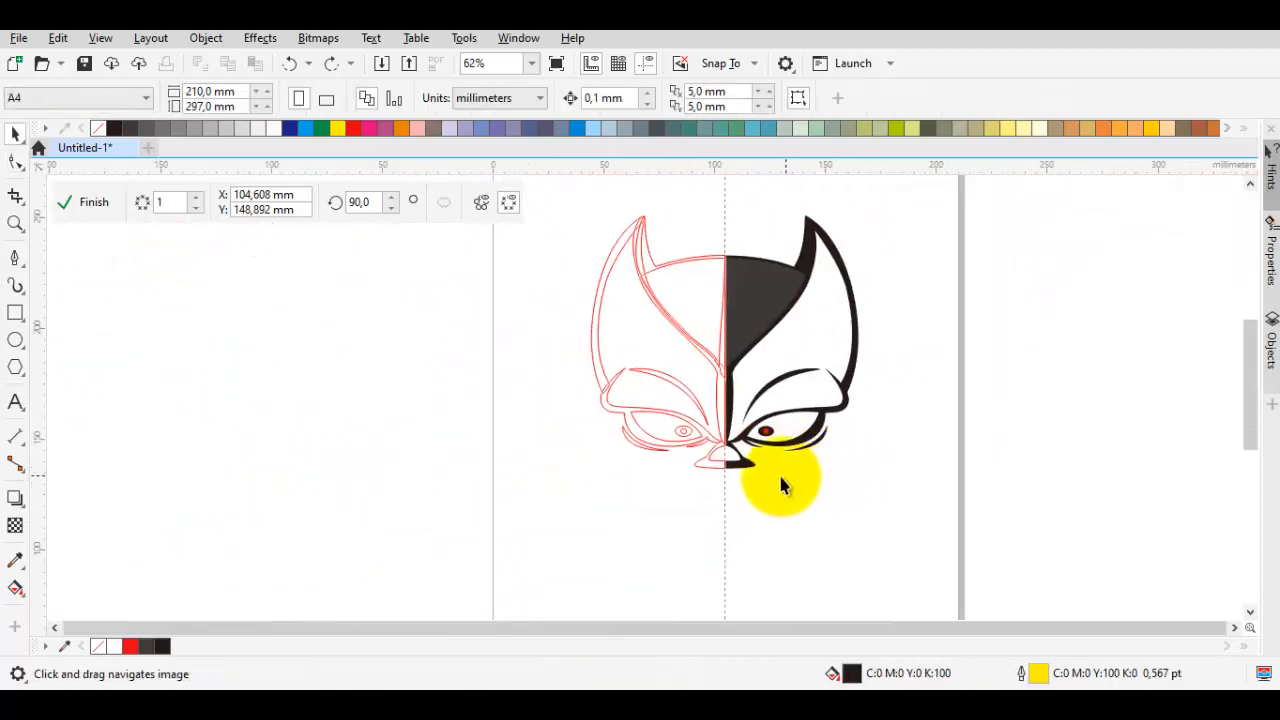
- Lower the nose's bottom node along the symmetry axis by about 1.3 mm and raise its outer wing node
{"action": "scroll", "coordinate": [778, 472], "scroll_direction": "up", "scroll_amount": 1}
{"action": "key", "text": "p"}
{"action": "scroll", "coordinate": [776, 486], "scroll_direction": "up", "scroll_amount": 1}
{"action": "scroll", "coordinate": [785, 489], "scroll_direction": "down", "scroll_amount": 1}
{"action": "left_click_drag", "start_coordinate": [787, 490], "coordinate": [647, 453]}
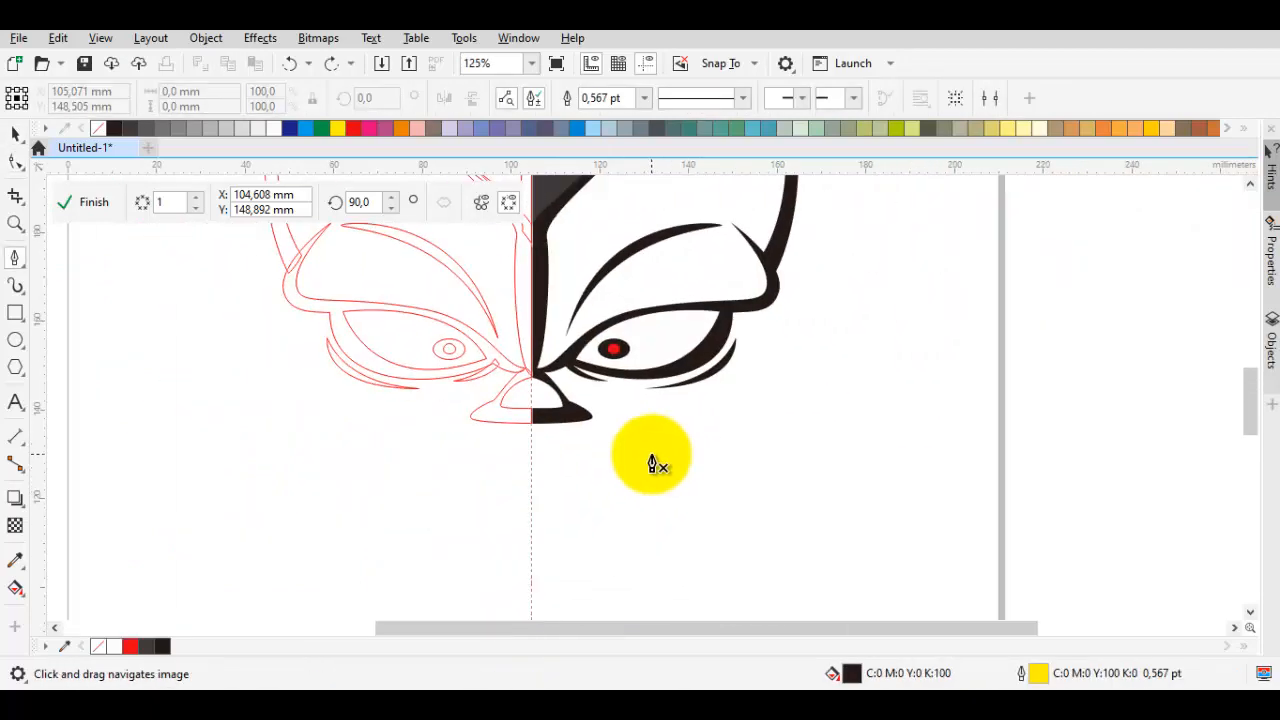
{"action": "scroll", "coordinate": [651, 456], "scroll_direction": "up", "scroll_amount": 1}
{"action": "scroll", "coordinate": [527, 375], "scroll_direction": "up", "scroll_amount": 1}
{"action": "left_click_drag", "start_coordinate": [478, 396], "coordinate": [560, 406]}
{"action": "left_click_drag", "start_coordinate": [552, 328], "coordinate": [486, 384]}
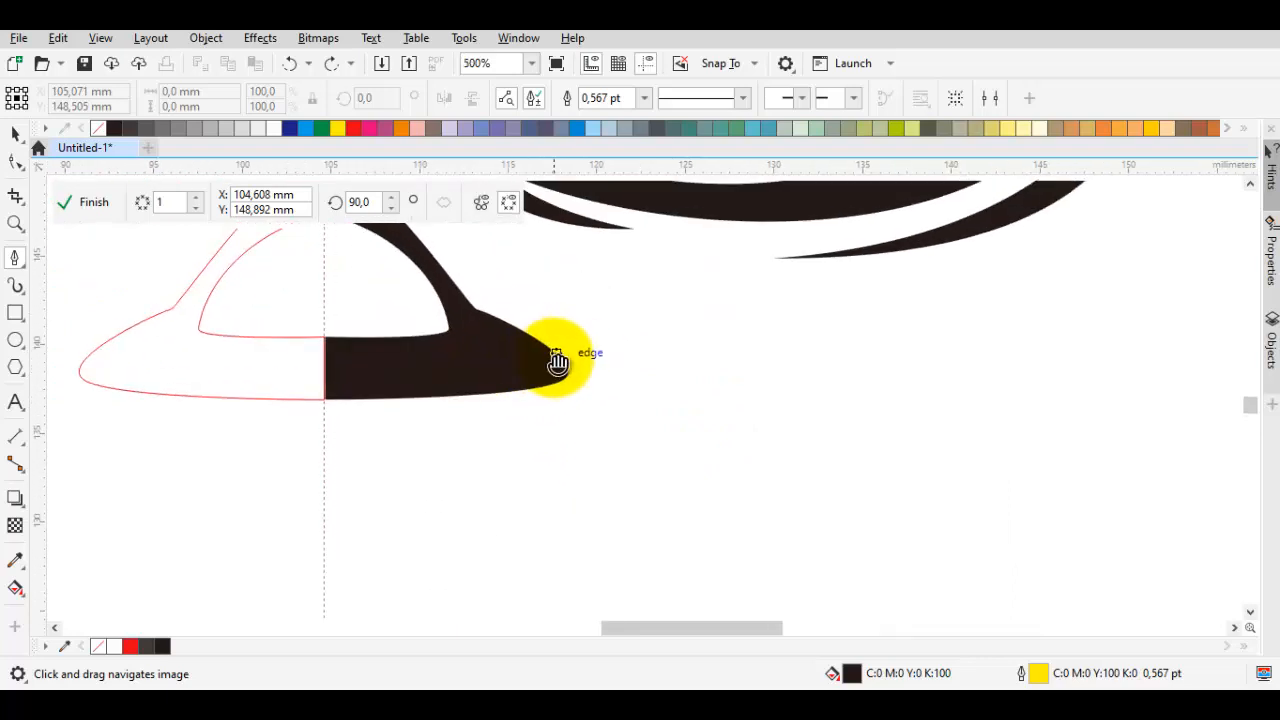
{"action": "key", "text": "space"}
{"action": "double_click", "coordinate": [395, 390]}
{"action": "left_click_drag", "start_coordinate": [326, 402], "coordinate": [325, 425]}
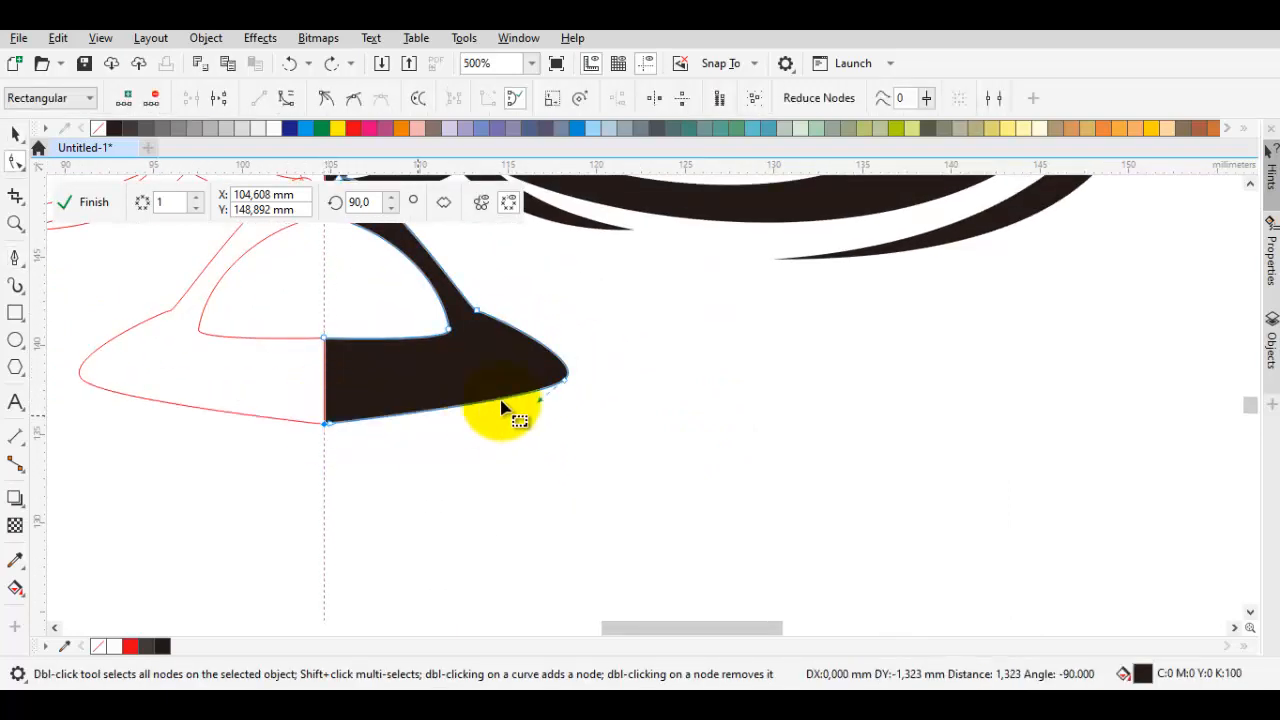
{"action": "left_click_drag", "start_coordinate": [561, 363], "coordinate": [574, 345]}
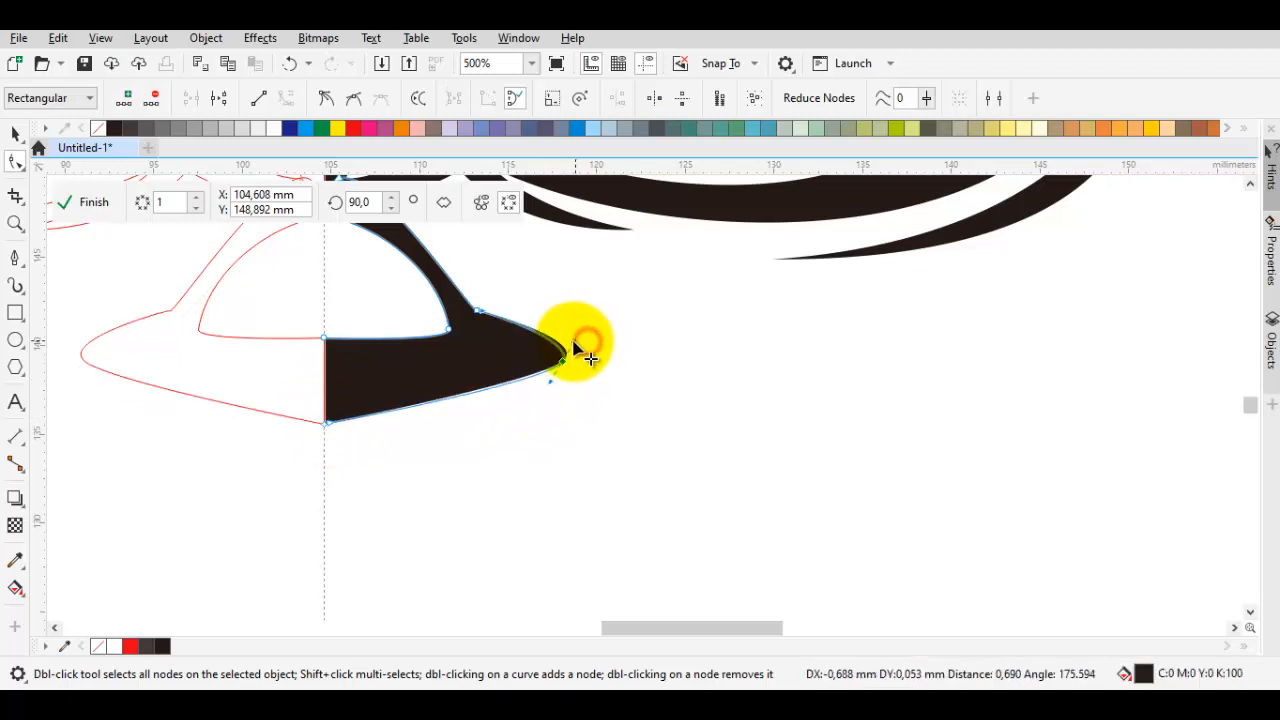
{"action": "key", "text": "space"}
{"action": "key", "text": "p"}
{"action": "left_click_drag", "start_coordinate": [394, 371], "coordinate": [398, 380]}
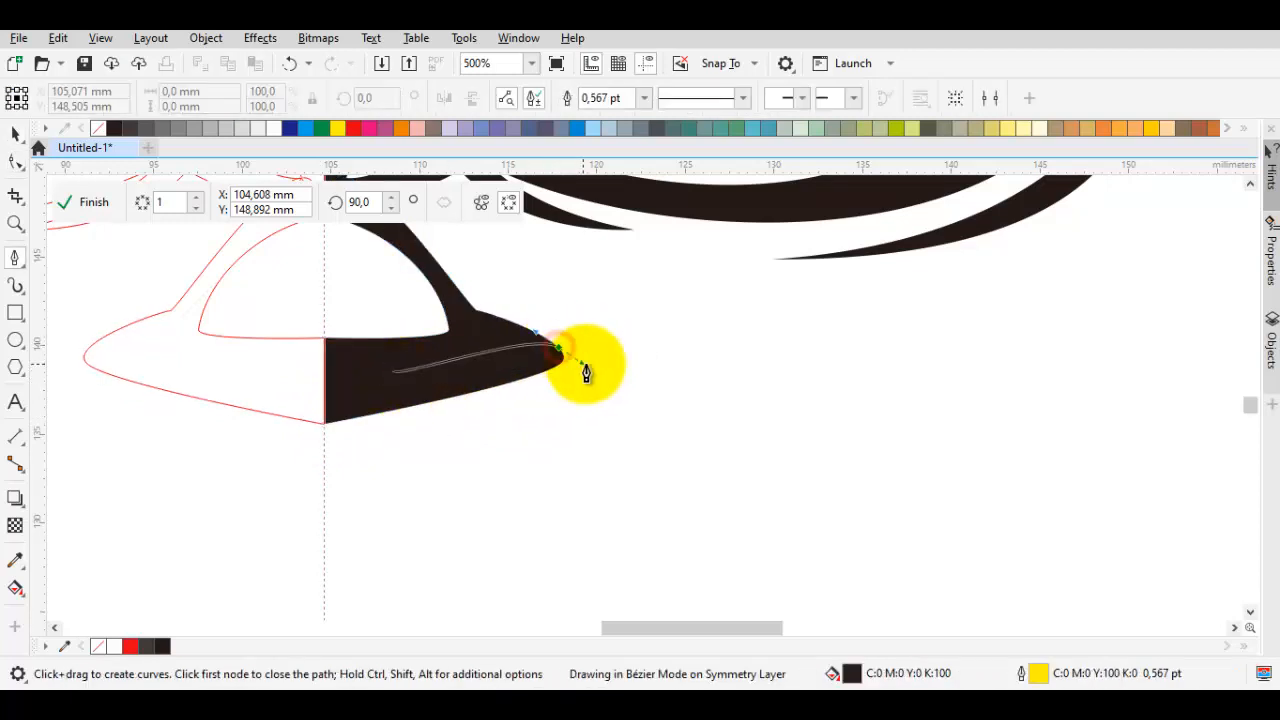
{"action": "left_click_drag", "start_coordinate": [585, 366], "coordinate": [592, 366]}
- Start a curved strip inside the nose's base and run it outward along the nose's lower edge to about 24.5 mm wide
{"action": "scroll", "coordinate": [742, 345], "scroll_direction": "down", "scroll_amount": 1}
{"action": "left_click_drag", "start_coordinate": [778, 350], "coordinate": [686, 323]}
{"action": "scroll", "coordinate": [546, 325], "scroll_direction": "up", "scroll_amount": 1}
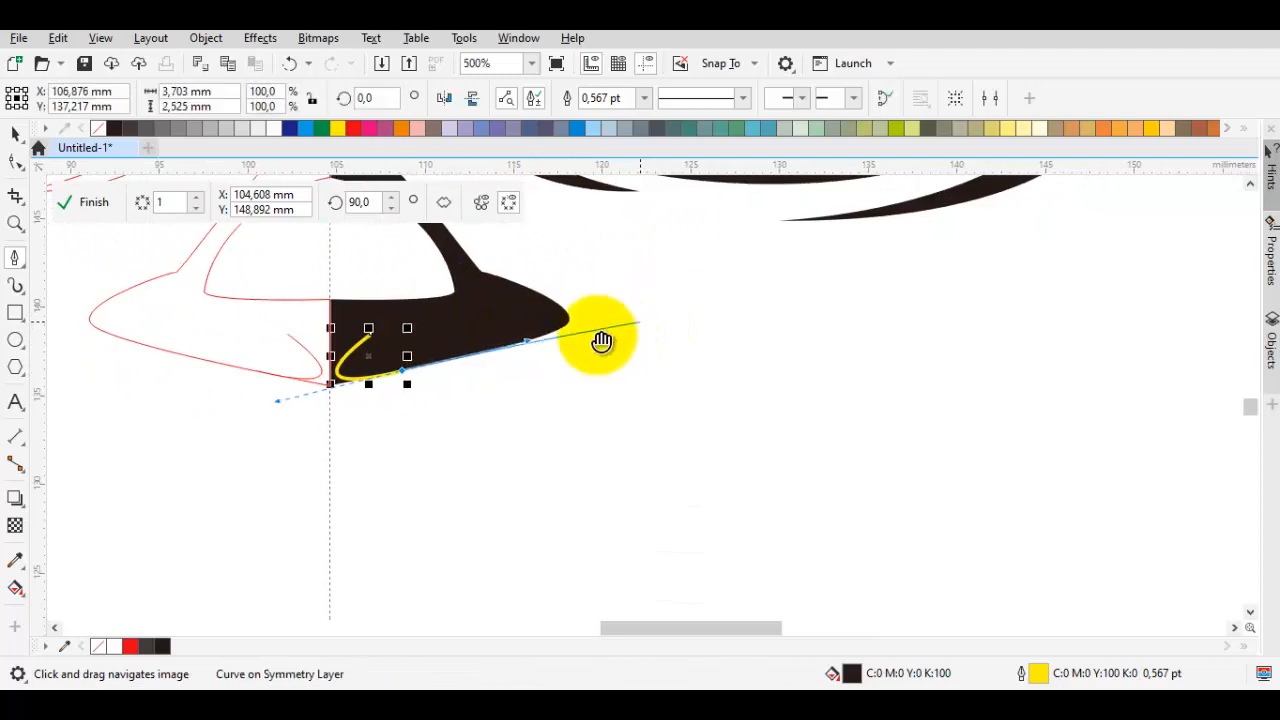
{"action": "left_click_drag", "start_coordinate": [640, 322], "coordinate": [597, 335]}
{"action": "left_click_drag", "start_coordinate": [703, 326], "coordinate": [660, 346]}
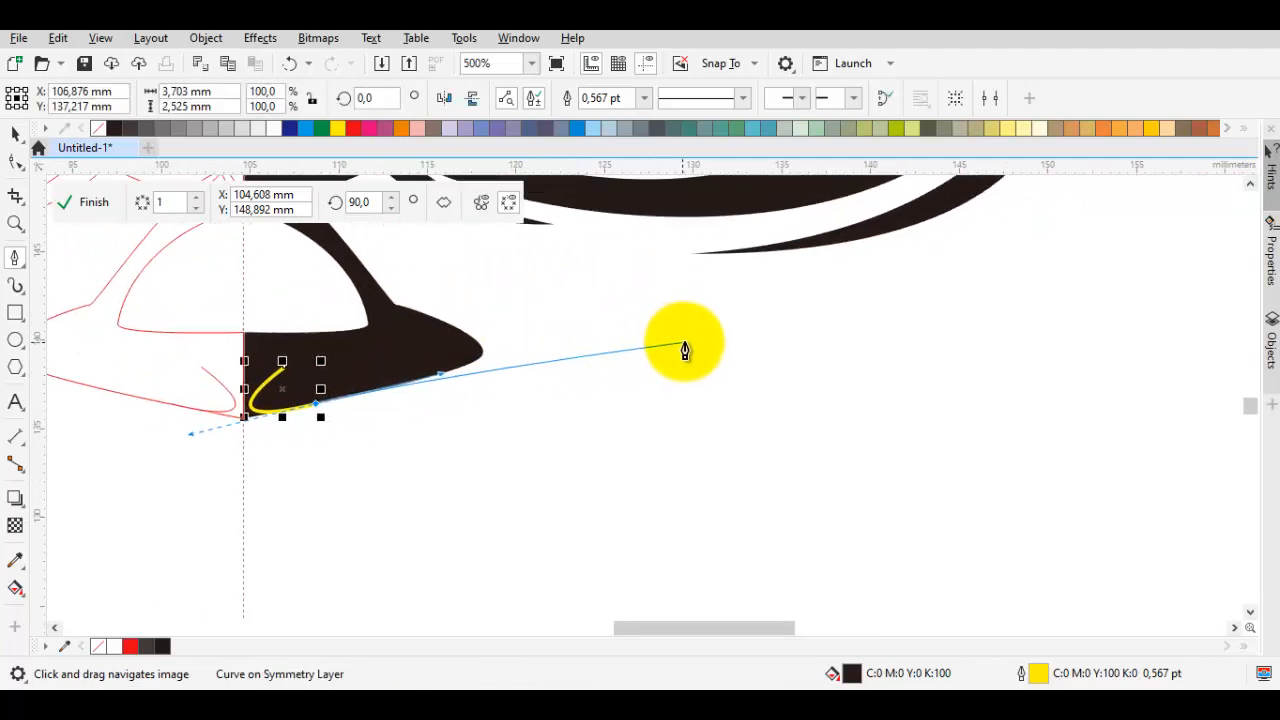
{"action": "scroll", "coordinate": [705, 410], "scroll_direction": "down", "scroll_amount": 4}
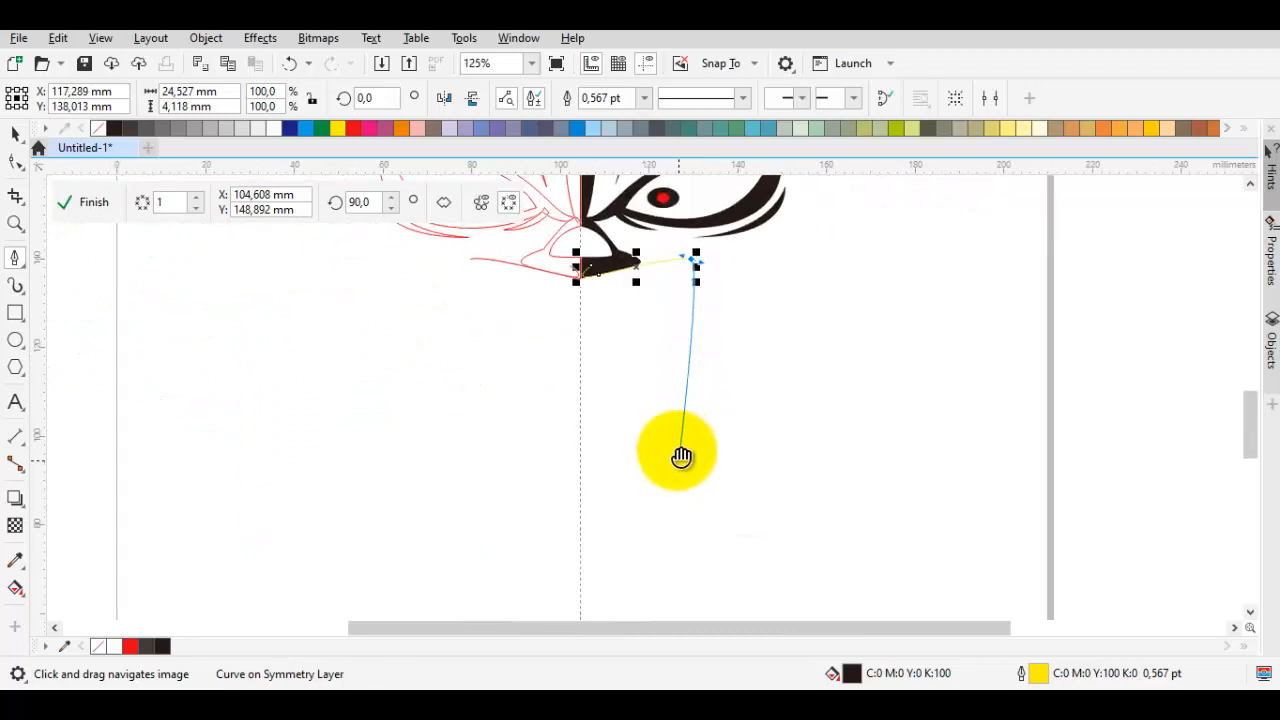
- Extend the strip downward, undo its first lower-end node and place a new one so the path is about 41.5 mm high
{"action": "left_click_drag", "start_coordinate": [681, 456], "coordinate": [674, 428]}
{"action": "scroll", "coordinate": [607, 418], "scroll_direction": "up", "scroll_amount": 1}
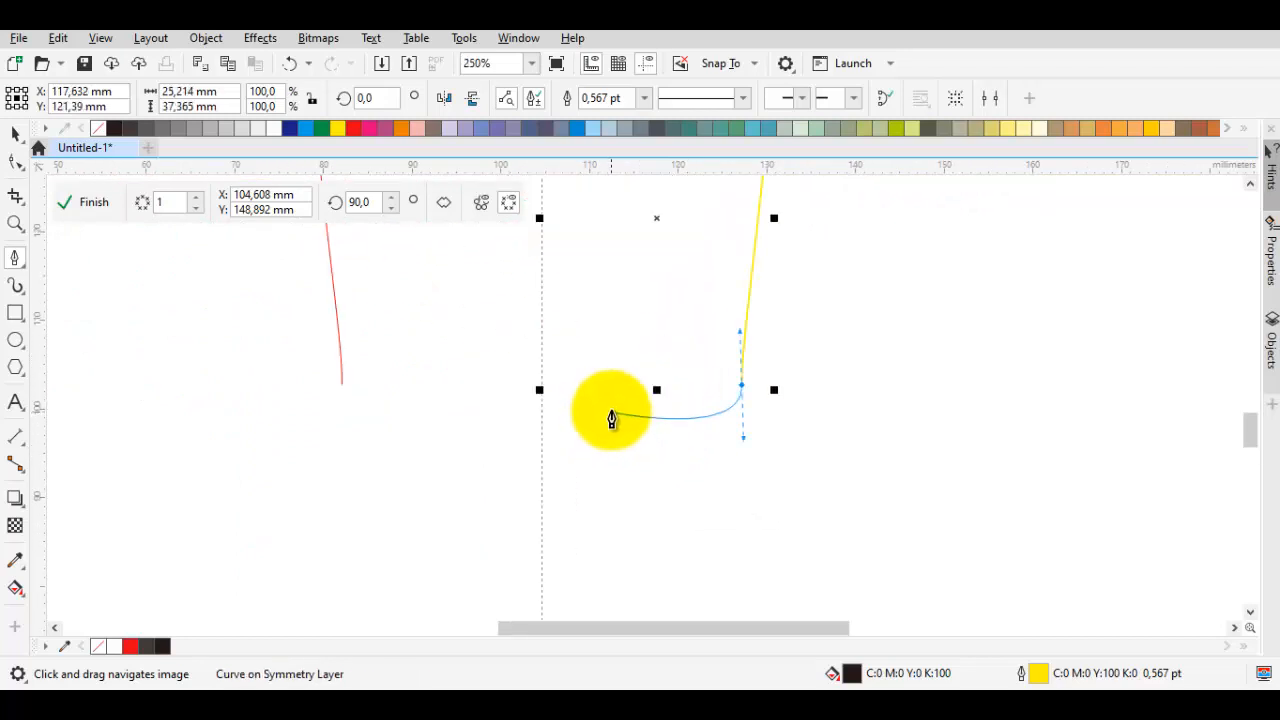
{"action": "key", "text": "ctrl+z"}
{"action": "mouse_move", "coordinate": [763, 403]}
{"action": "left_mouse_down"}
{"action": "mouse_move", "coordinate": [770, 427]}
{"action": "mouse_move", "coordinate": [785, 402]}
{"action": "left_mouse_up"}
{"action": "scroll", "coordinate": [780, 278], "scroll_direction": "down", "scroll_amount": 1}
- Run the strip's outer edge back up around the bend and close the path inside the nose's base
{"action": "scroll", "coordinate": [729, 249], "scroll_direction": "up", "scroll_amount": 2}
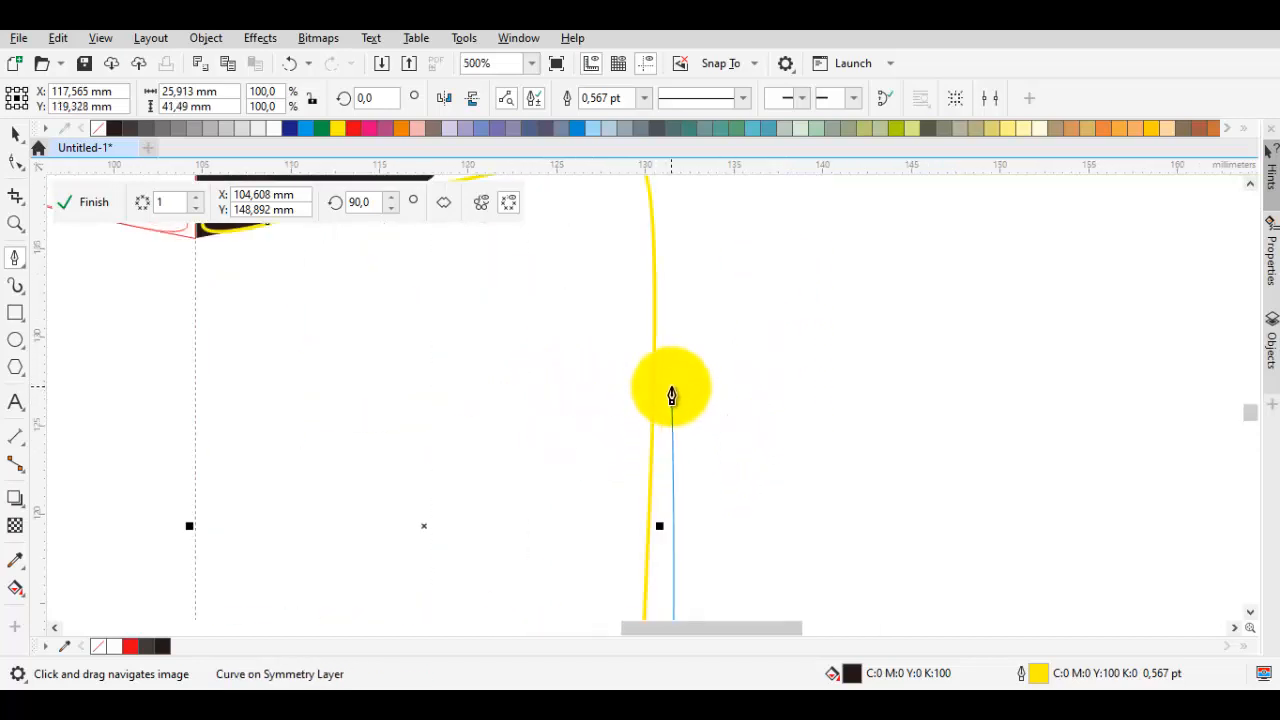
{"action": "left_click", "coordinate": [673, 387]}
{"action": "left_click_drag", "start_coordinate": [673, 194], "coordinate": [671, 193]}
{"action": "scroll", "coordinate": [615, 197], "scroll_direction": "up", "scroll_amount": 1}
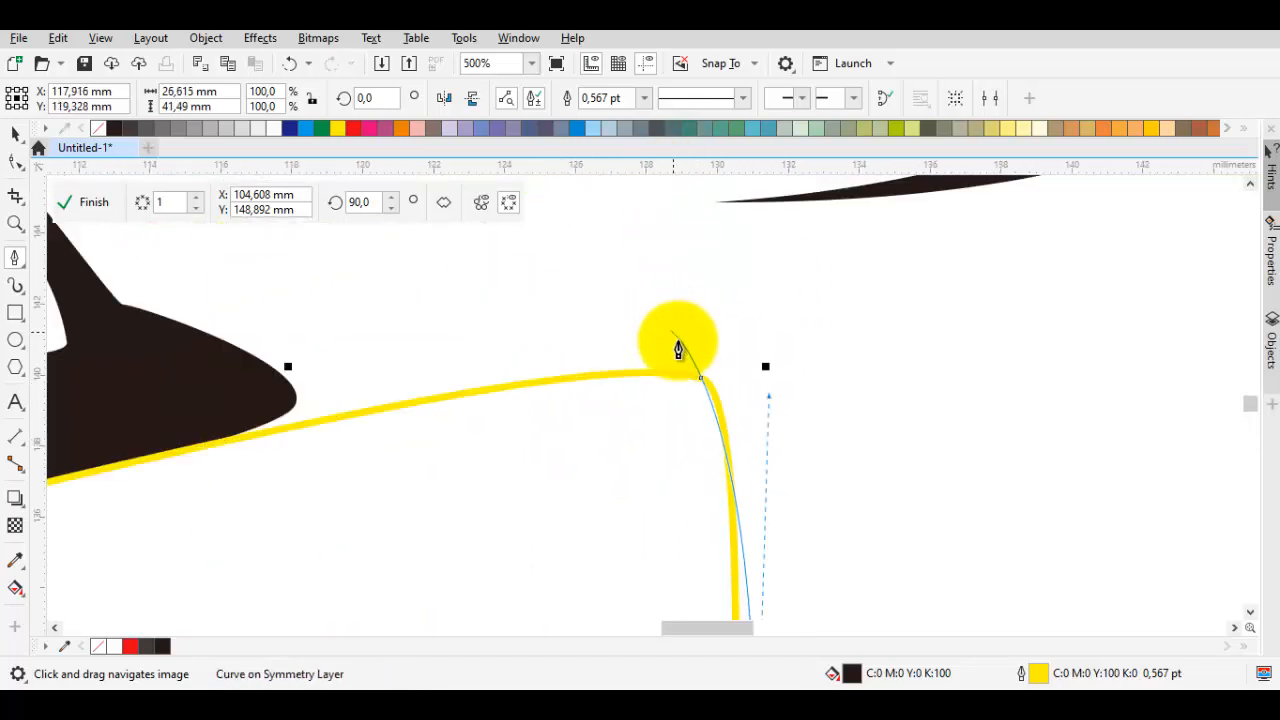
{"action": "left_click_drag", "start_coordinate": [683, 343], "coordinate": [571, 323]}
{"action": "scroll", "coordinate": [492, 360], "scroll_direction": "down", "scroll_amount": 1}
{"action": "scroll", "coordinate": [478, 426], "scroll_direction": "up", "scroll_amount": 1}
{"action": "left_click", "coordinate": [246, 371]}
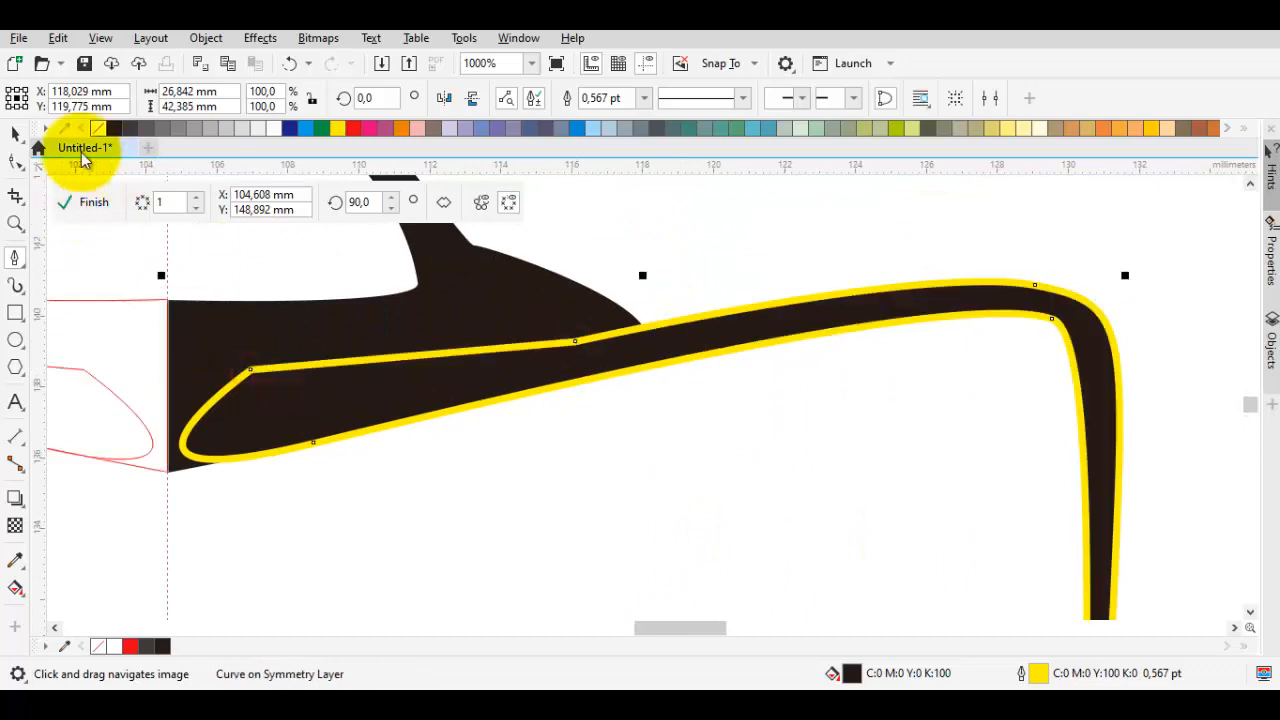
- Remove the outline from the curved mouth strip below the nose and deselect it
{"action": "right_click", "coordinate": [98, 128]}
{"action": "scroll", "coordinate": [887, 389], "scroll_direction": "down", "scroll_amount": 3}
{"action": "key", "text": "space"}
{"action": "left_click", "coordinate": [951, 410]}
{"action": "key", "text": "space"}
{"action": "scroll", "coordinate": [879, 418], "scroll_direction": "up", "scroll_amount": 3}
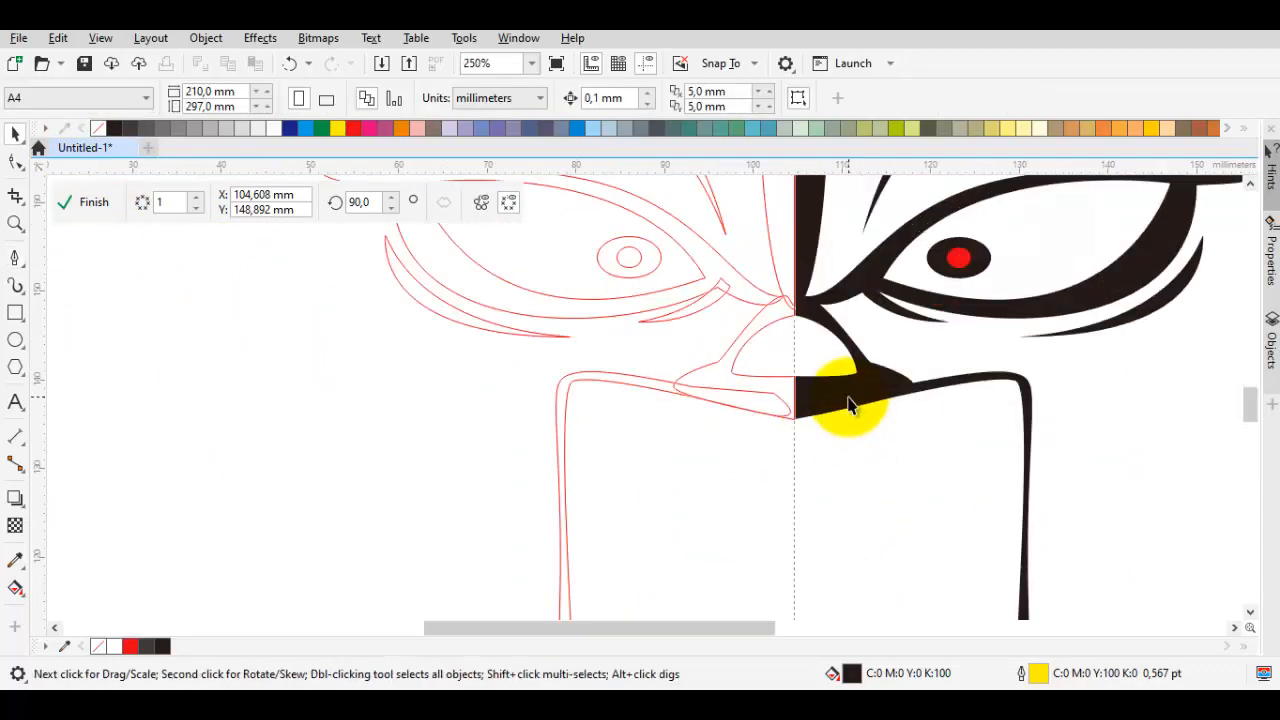
- Draw an inner mouth strip's outer edge from the axis below the nose around to the lower axis, about 23.6 mm wide and 33.4 mm high
{"action": "scroll", "coordinate": [683, 410], "scroll_direction": "down", "scroll_amount": 1}
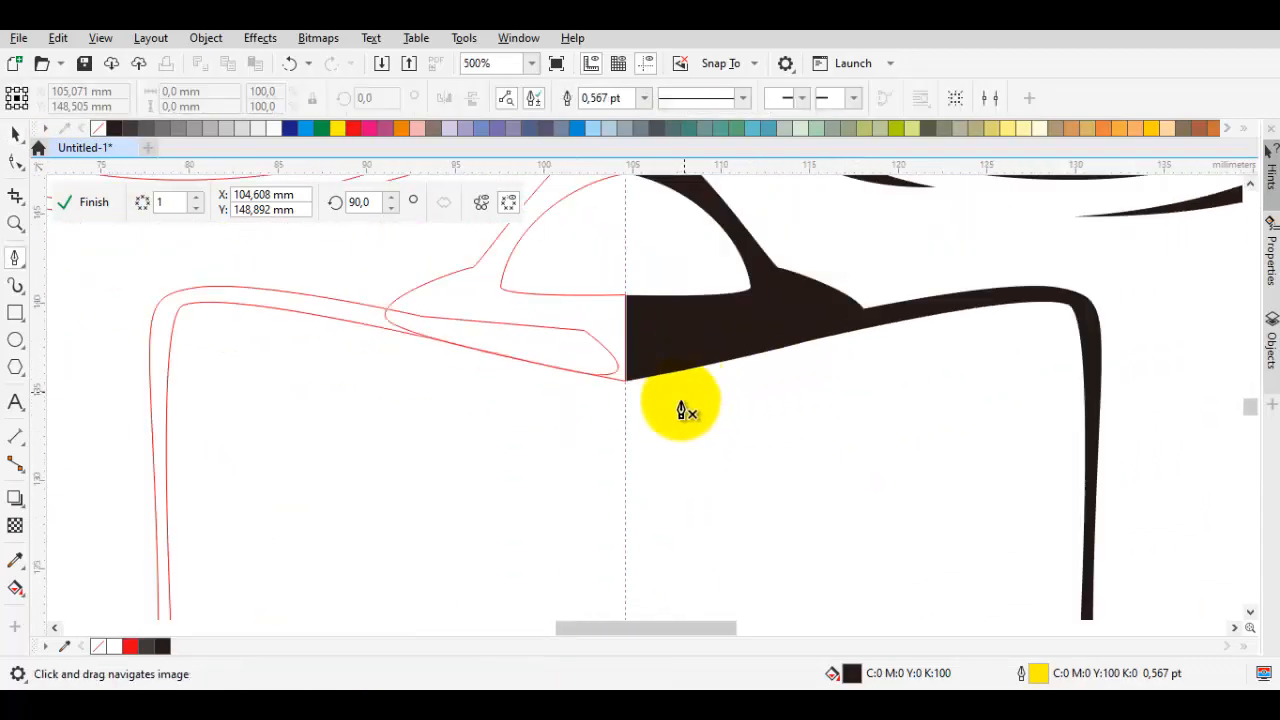
{"action": "left_click_drag", "start_coordinate": [625, 437], "coordinate": [690, 442]}
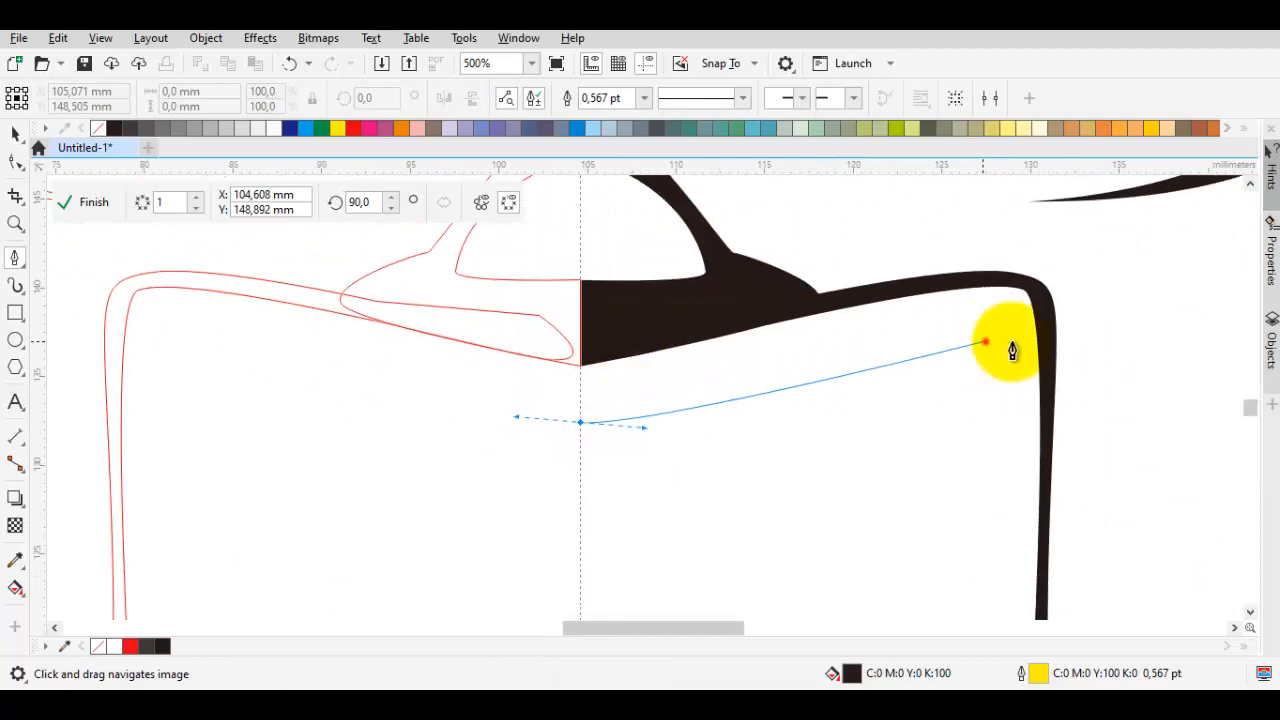
{"action": "scroll", "coordinate": [1000, 436], "scroll_direction": "down", "scroll_amount": 3}
{"action": "scroll", "coordinate": [1037, 386], "scroll_direction": "up", "scroll_amount": 3}
{"action": "left_click_drag", "start_coordinate": [1037, 375], "coordinate": [1042, 422]}
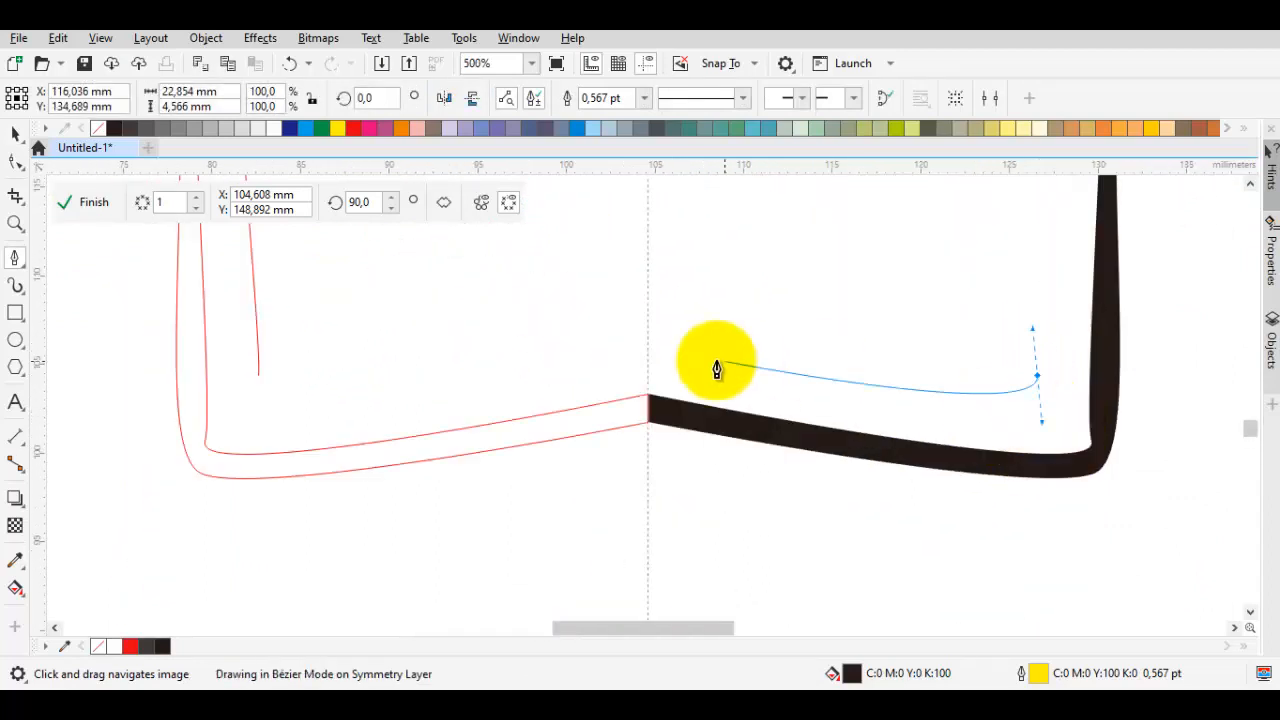
{"action": "left_click", "coordinate": [651, 342]}
{"action": "left_click", "coordinate": [1036, 386]}
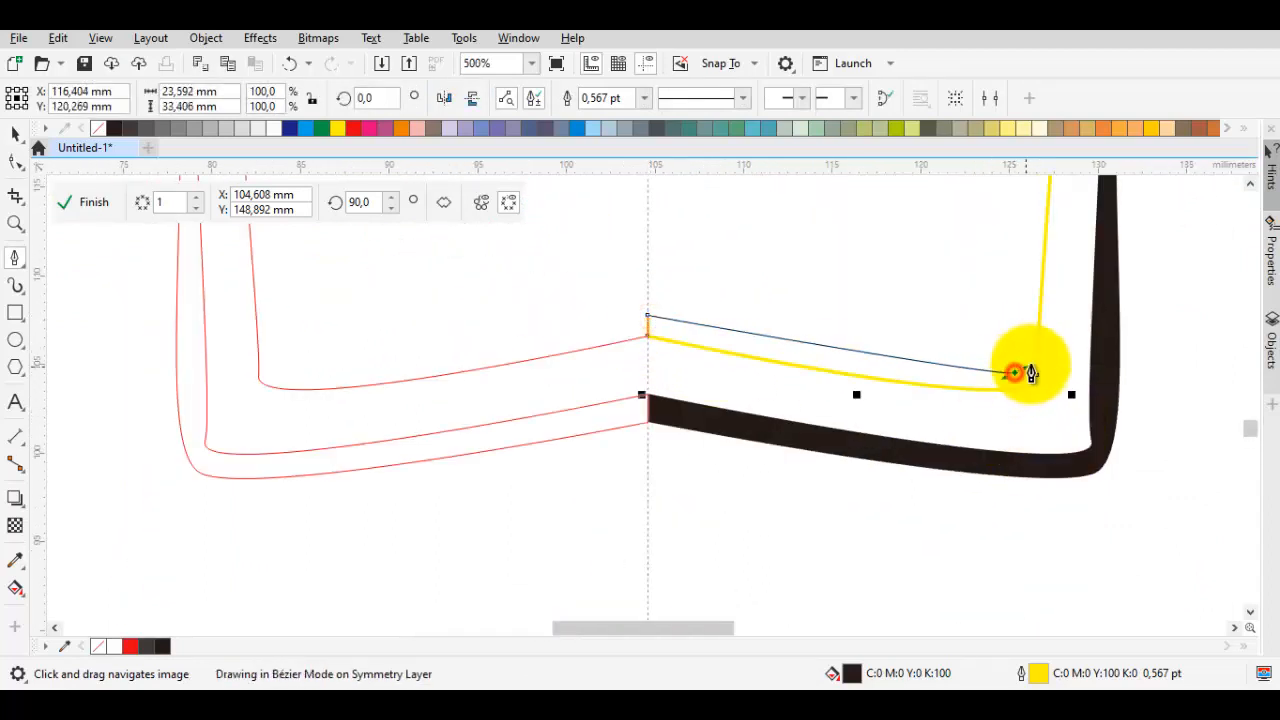
- Try running the inner strip's return edge around the bottom corner and up the side, and undo those nodes
{"action": "left_click_drag", "start_coordinate": [1050, 358], "coordinate": [1058, 352]}
{"action": "left_click_drag", "start_coordinate": [1045, 182], "coordinate": [959, 470]}
{"action": "left_click_drag", "start_coordinate": [952, 423], "coordinate": [988, 207]}
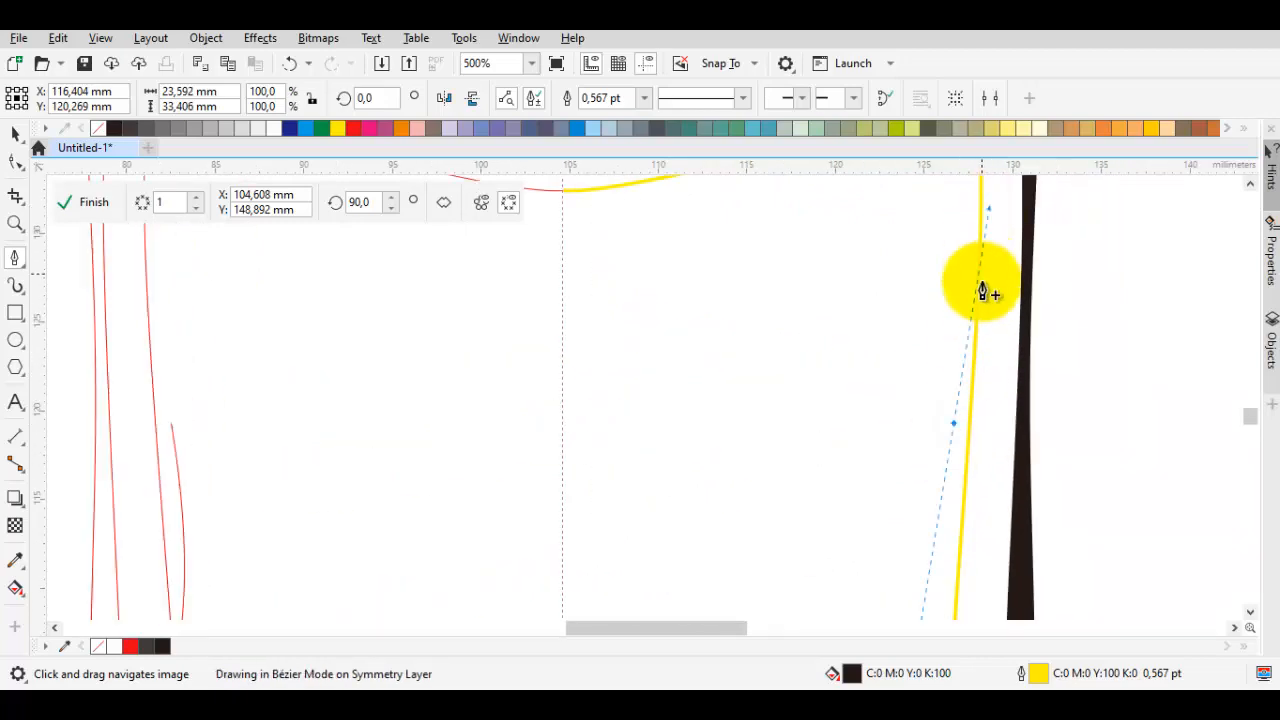
{"action": "scroll", "coordinate": [982, 280], "scroll_direction": "down", "scroll_amount": 1}
{"action": "key", "text": "ctrl+z"}
{"action": "key", "text": "ctrl+z"}
- Place the return edge's axis node about 0.8 mm above the strip's lower edge and run it out to the bottom corner
{"action": "scroll", "coordinate": [833, 483], "scroll_direction": "up", "scroll_amount": 1}
{"action": "scroll", "coordinate": [733, 436], "scroll_direction": "up", "scroll_amount": 1}
{"action": "left_click", "coordinate": [687, 424]}
{"action": "scroll", "coordinate": [779, 438], "scroll_direction": "down", "scroll_amount": 1}
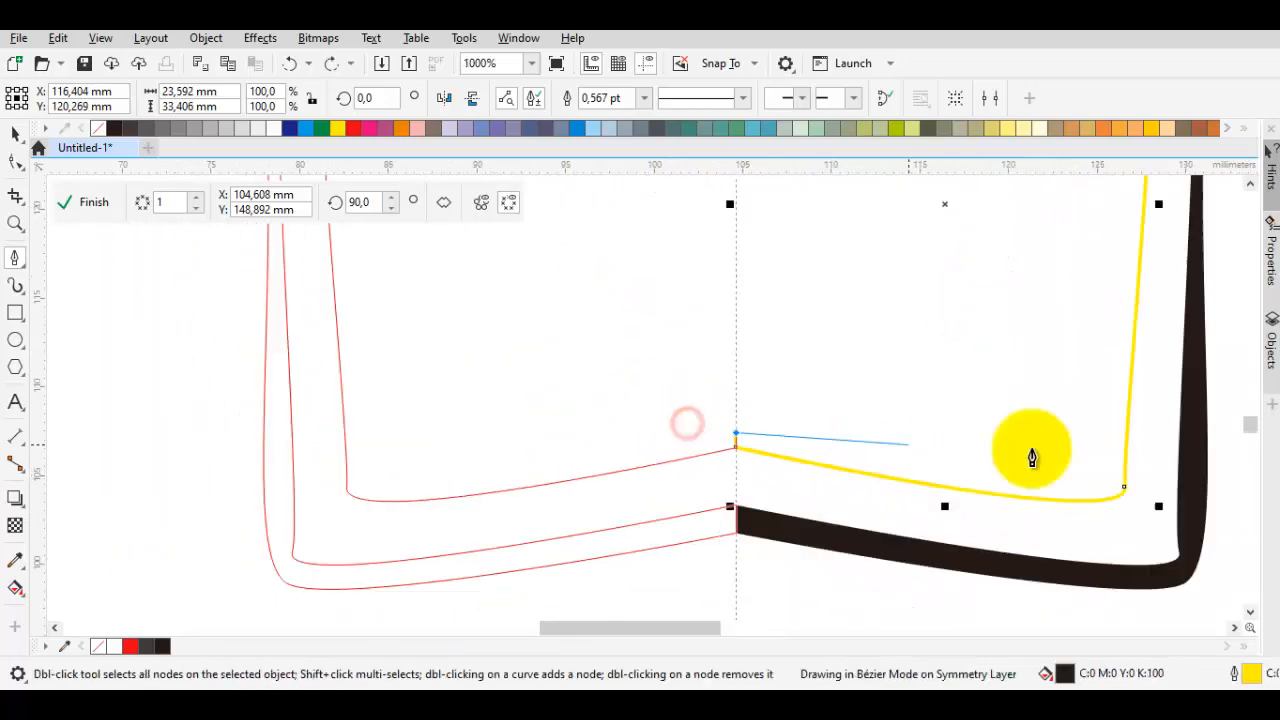
{"action": "scroll", "coordinate": [780, 502], "scroll_direction": "up", "scroll_amount": 1}
{"action": "mouse_move", "coordinate": [1110, 483]}
{"action": "left_mouse_down"}
{"action": "mouse_move", "coordinate": [780, 502]}
{"action": "mouse_move", "coordinate": [797, 492]}
{"action": "mouse_move", "coordinate": [799, 440]}
{"action": "left_mouse_up"}
- Run the inner strip's return edge up the side to just inside its upper corner
{"action": "scroll", "coordinate": [794, 280], "scroll_direction": "down", "scroll_amount": 1}
{"action": "left_click_drag", "start_coordinate": [794, 280], "coordinate": [761, 500]}
{"action": "left_click_drag", "start_coordinate": [769, 423], "coordinate": [787, 248]}
{"action": "left_click_drag", "start_coordinate": [788, 182], "coordinate": [768, 368]}
{"action": "scroll", "coordinate": [750, 325], "scroll_direction": "up", "scroll_amount": 1}
{"action": "left_click_drag", "start_coordinate": [767, 317], "coordinate": [772, 296]}
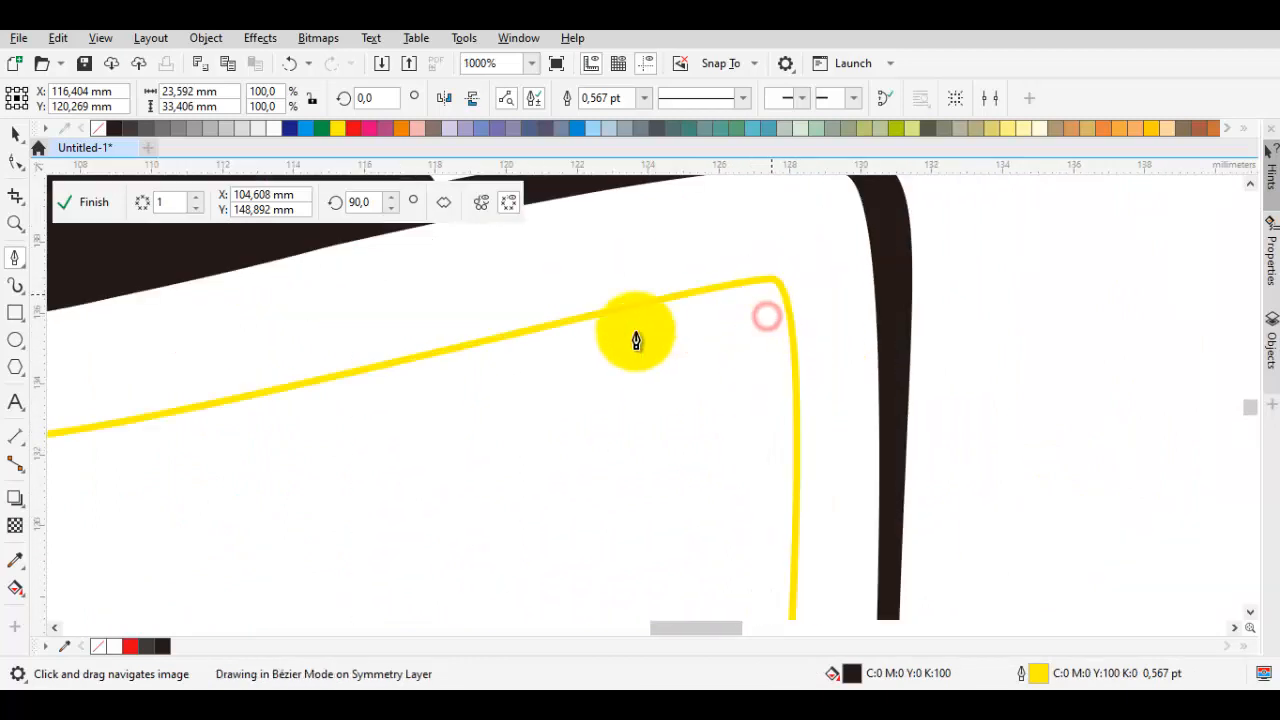
- Bring the return edge along the top to the symmetry axis, close the inner strip and remove its outline
{"action": "left_click_drag", "start_coordinate": [637, 340], "coordinate": [900, 325]}
{"action": "left_click_drag", "start_coordinate": [674, 366], "coordinate": [427, 435]}
{"action": "key", "text": "ctrl+z"}
{"action": "left_click_drag", "start_coordinate": [597, 395], "coordinate": [279, 467]}
{"action": "left_click", "coordinate": [228, 430]}
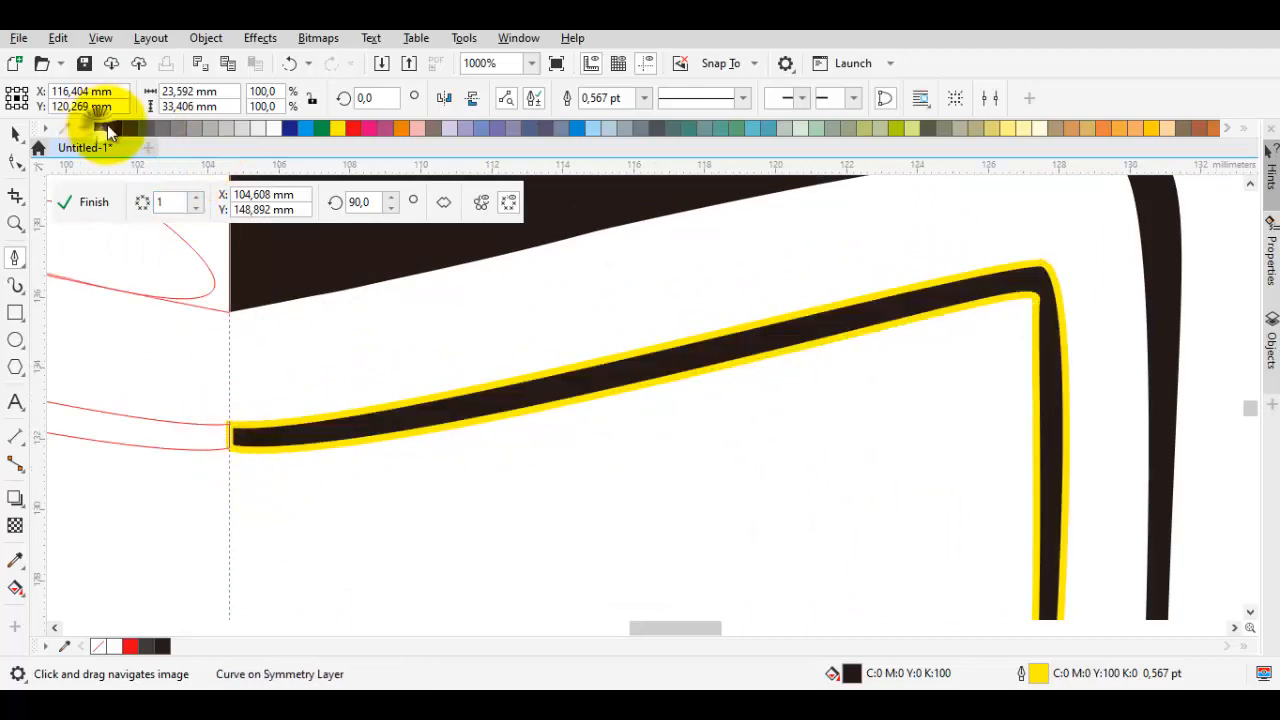
{"action": "scroll", "coordinate": [637, 449], "scroll_direction": "down", "scroll_amount": 8}
{"action": "scroll", "coordinate": [551, 474], "scroll_direction": "up", "scroll_amount": 4}
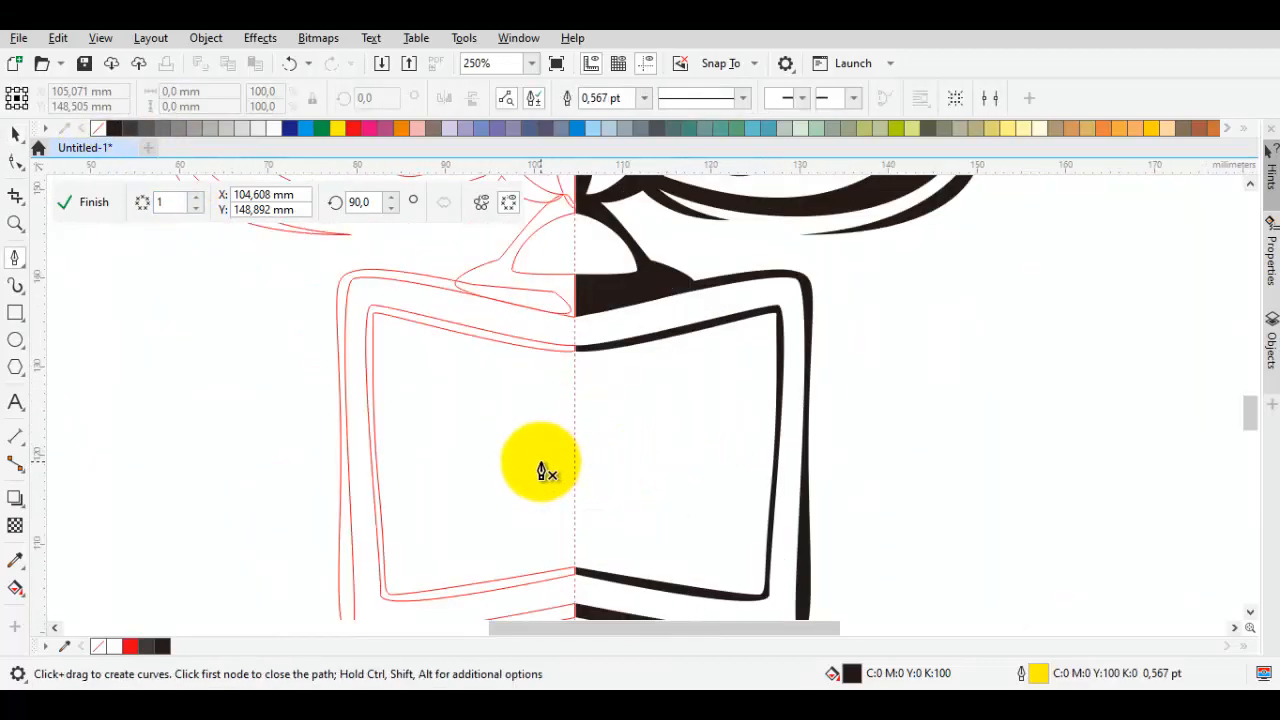
- Start the mouth opening at the axis and draw its upper edge with a pointed notch about 3 mm high out to the inner strip
{"action": "scroll", "coordinate": [540, 470], "scroll_direction": "up", "scroll_amount": 3}
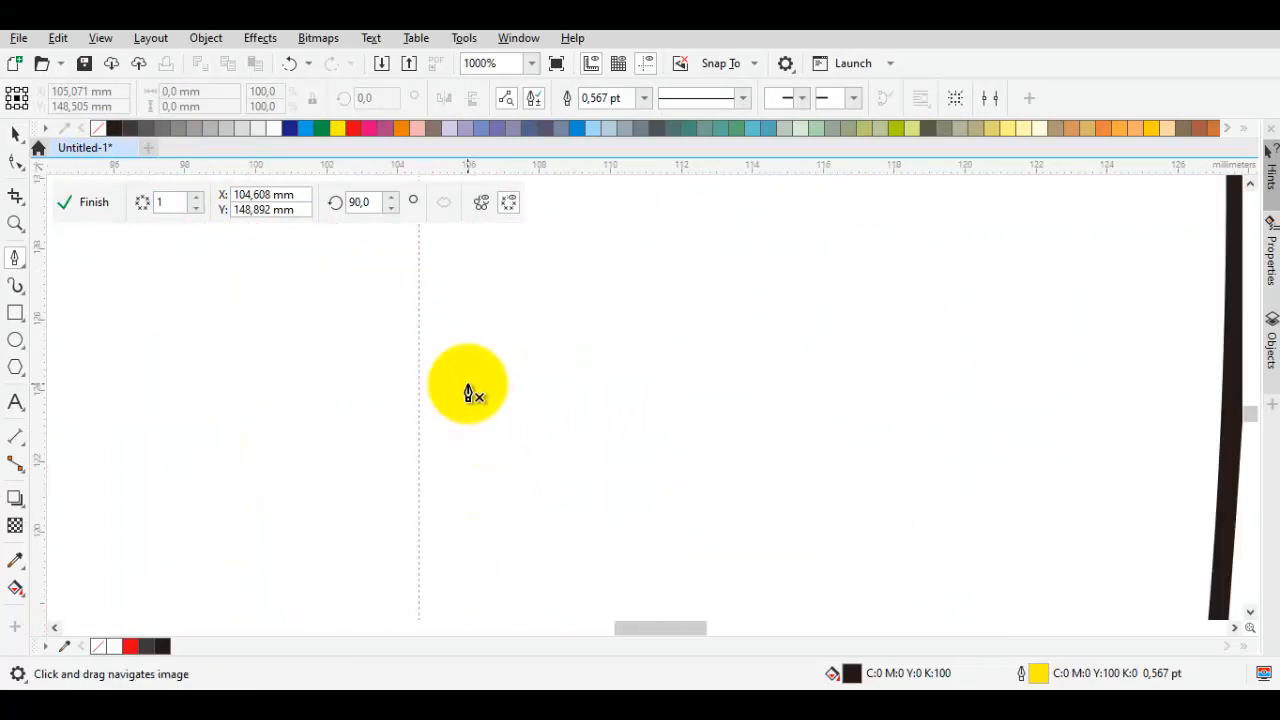
{"action": "left_click", "coordinate": [513, 367]}
{"action": "left_click", "coordinate": [575, 266]}
{"action": "left_click", "coordinate": [585, 370]}
{"action": "scroll", "coordinate": [618, 369], "scroll_direction": "down", "scroll_amount": 1}
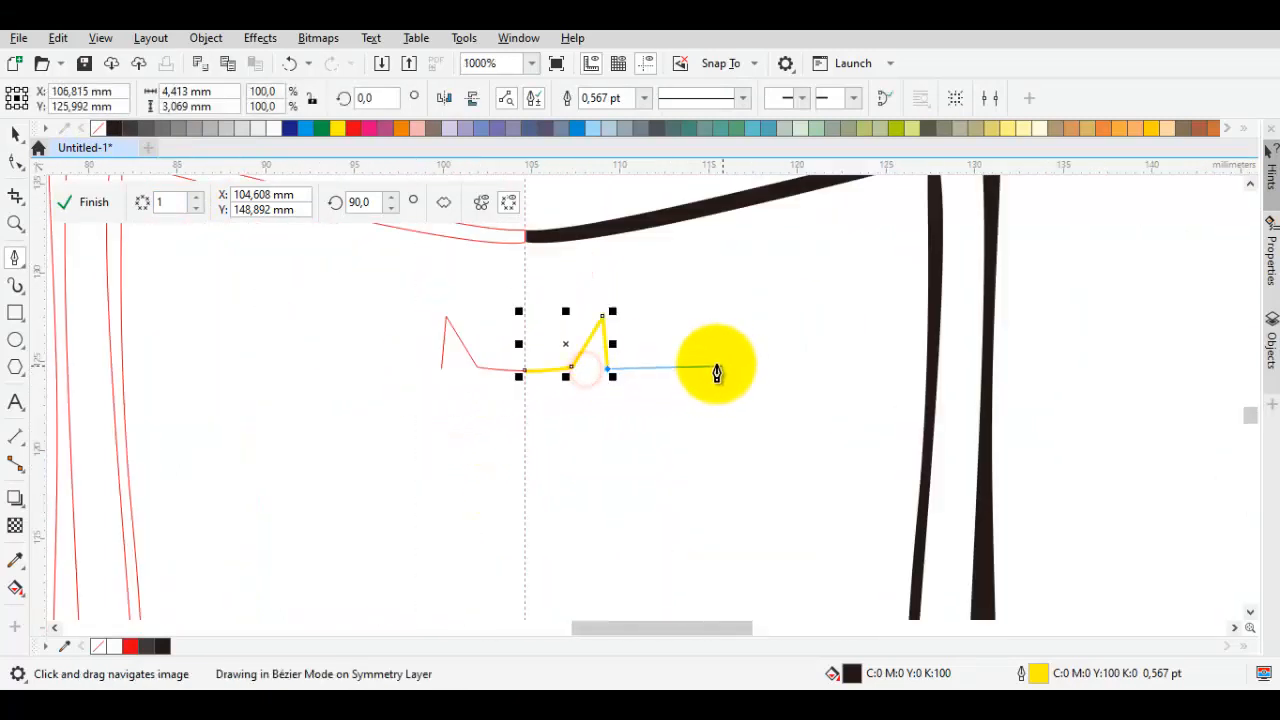
{"action": "left_click_drag", "start_coordinate": [870, 374], "coordinate": [714, 364]}
{"action": "scroll", "coordinate": [765, 355], "scroll_direction": "up", "scroll_amount": 1}
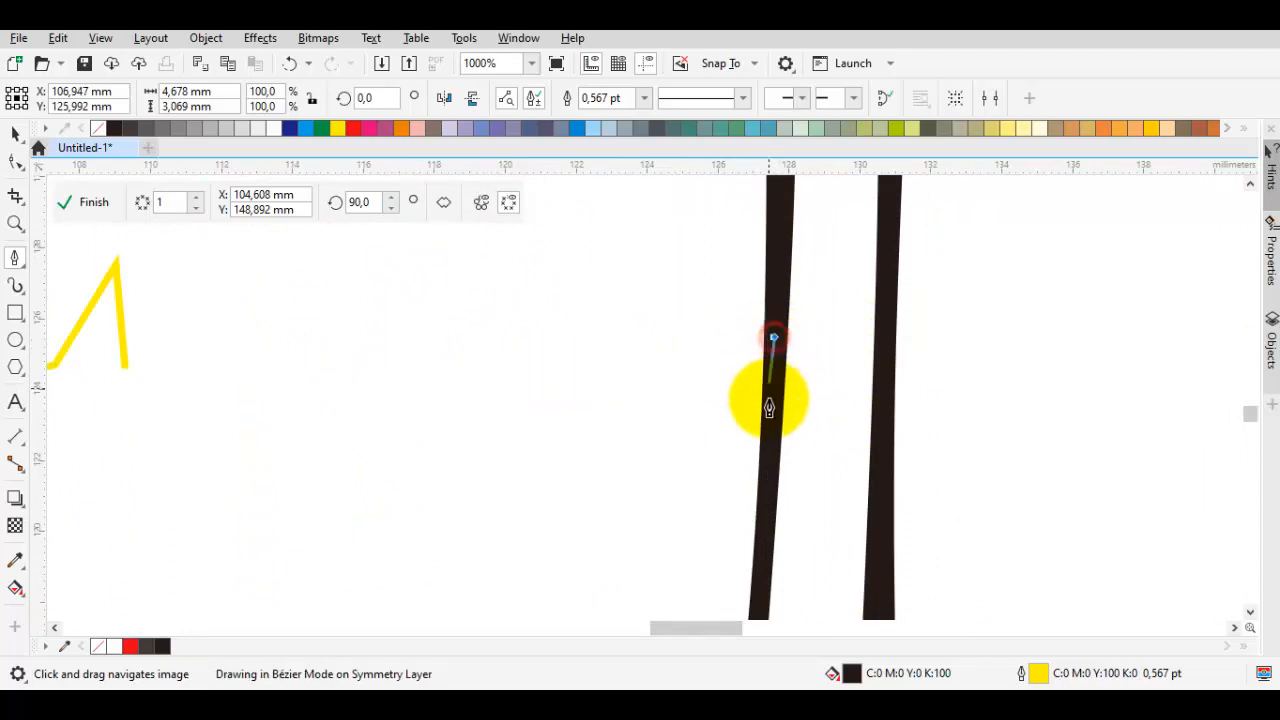
{"action": "scroll", "coordinate": [772, 440], "scroll_direction": "down", "scroll_amount": 1}
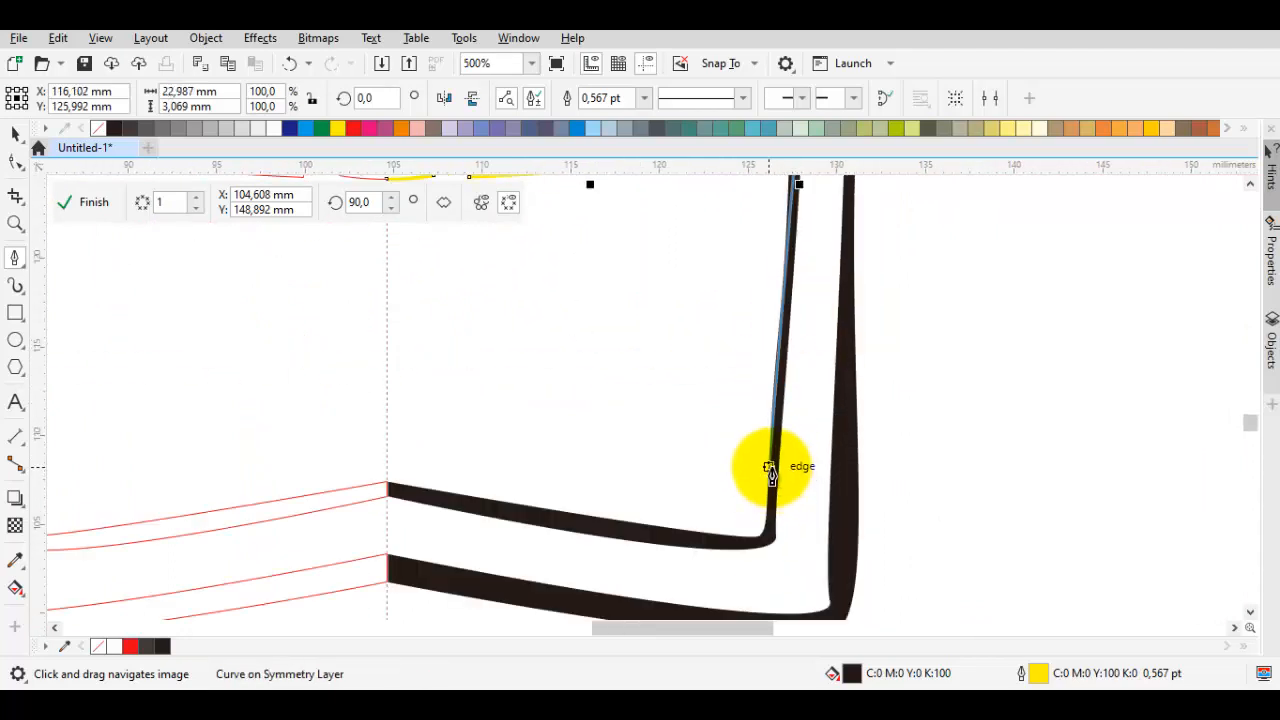
- Extend the mouth opening's path down along the inner strip to a height of about 19.4 mm
{"action": "left_click", "coordinate": [770, 470]}
{"action": "scroll", "coordinate": [772, 468], "scroll_direction": "up", "scroll_amount": 2}
{"action": "scroll", "coordinate": [774, 466], "scroll_direction": "down", "scroll_amount": 3}
{"action": "scroll", "coordinate": [743, 477], "scroll_direction": "up", "scroll_amount": 1}
{"action": "scroll", "coordinate": [683, 469], "scroll_direction": "up", "scroll_amount": 1}
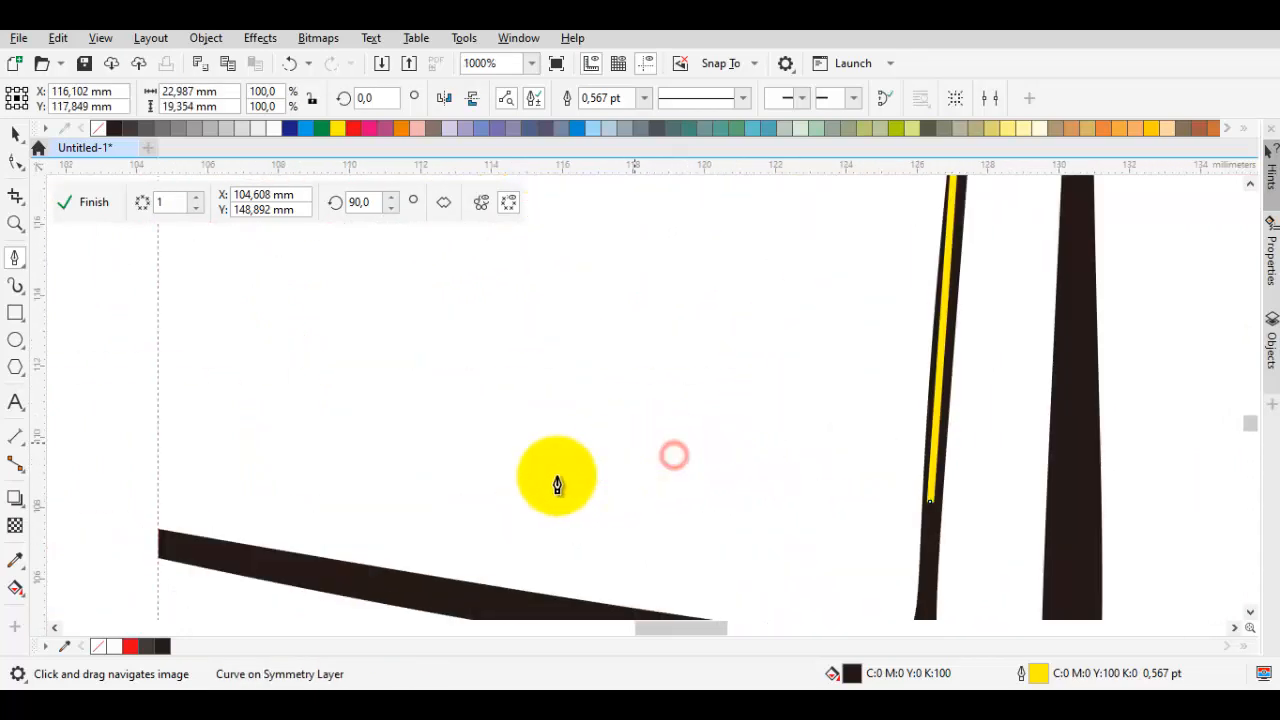
- Draw the mouth opening's lower edge with a small rounded notch back to the symmetry axis and close the path
{"action": "left_click", "coordinate": [534, 476]}
{"action": "left_click_drag", "start_coordinate": [510, 437], "coordinate": [481, 432]}
{"action": "left_click_drag", "start_coordinate": [144, 403], "coordinate": [484, 440]}
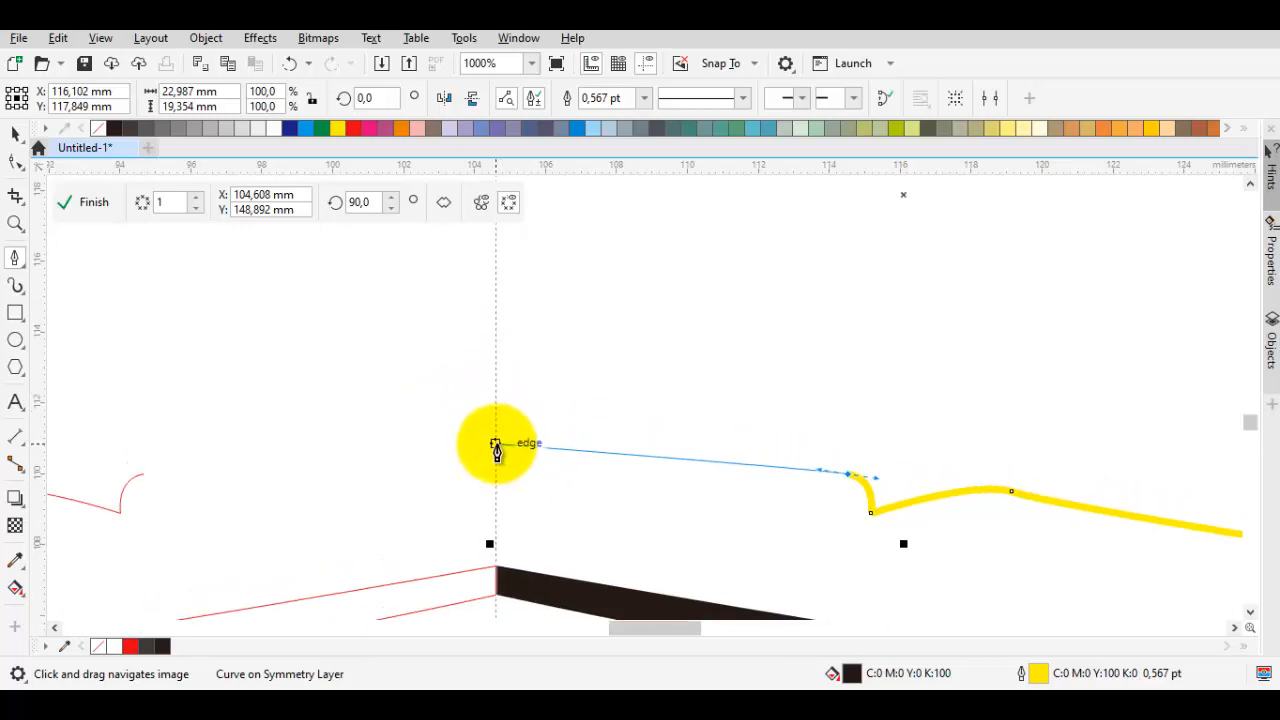
{"action": "left_click", "coordinate": [497, 444]}
{"action": "scroll", "coordinate": [497, 444], "scroll_direction": "down", "scroll_amount": 1}
{"action": "left_click_drag", "start_coordinate": [497, 332], "coordinate": [459, 437]}
{"action": "left_click", "coordinate": [458, 306]}
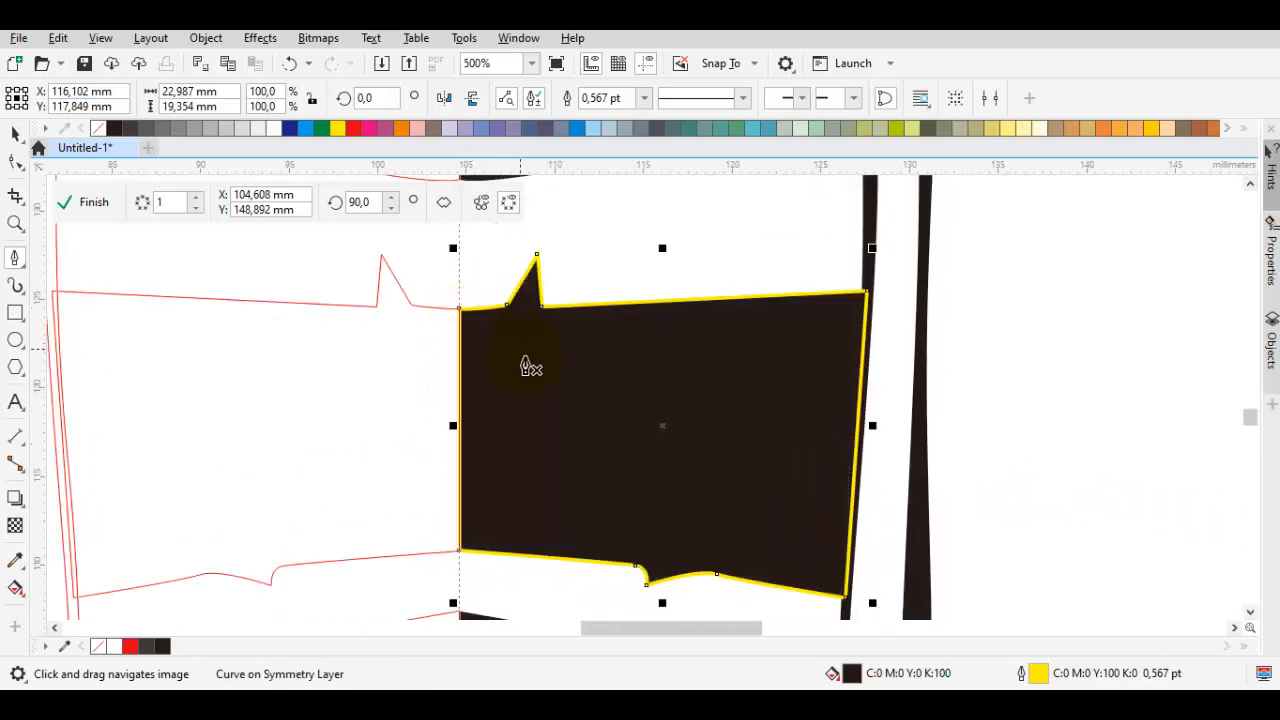
- Raise the mouth opening's upper-edge nodes by about 1.5 mm and remove the shape's outline
{"action": "scroll", "coordinate": [530, 366], "scroll_direction": "down", "scroll_amount": 1}
{"action": "key", "text": "space"}
{"action": "left_click", "coordinate": [821, 375]}
{"action": "scroll", "coordinate": [637, 345], "scroll_direction": "up", "scroll_amount": 2}
{"action": "left_click", "coordinate": [626, 360]}
{"action": "key", "text": "F10"}
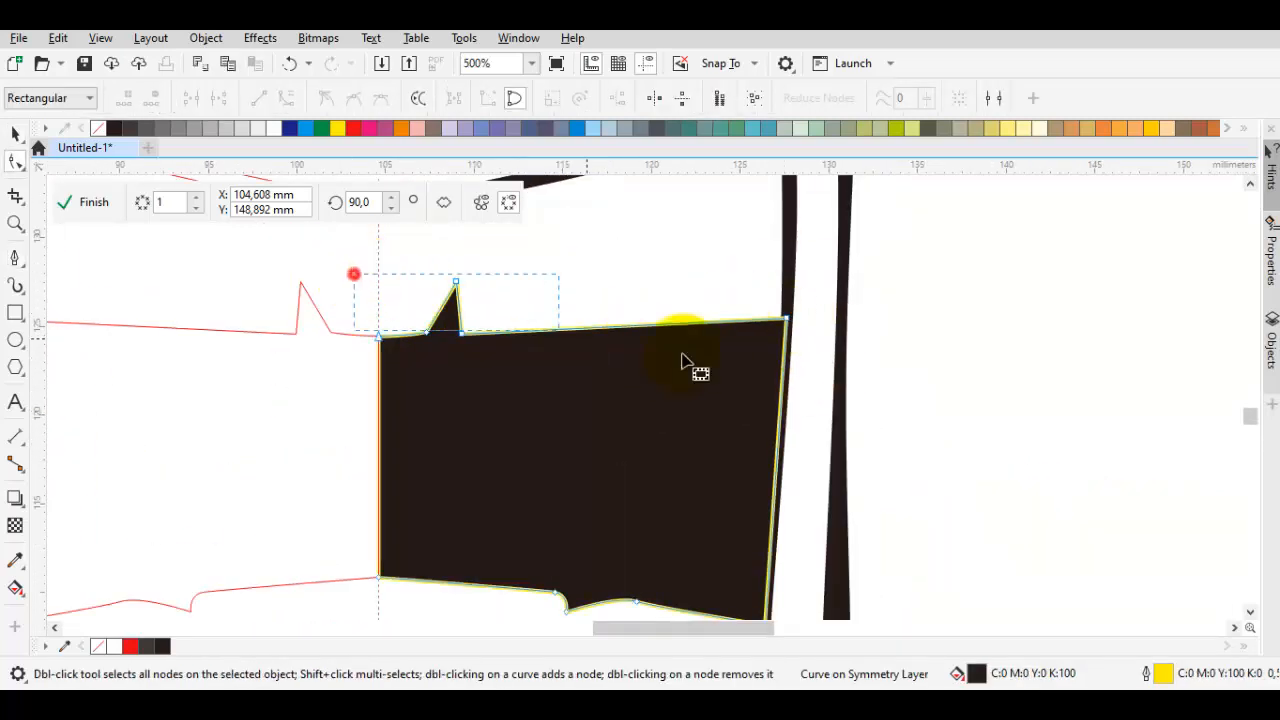
{"action": "left_click_drag", "start_coordinate": [682, 353], "coordinate": [890, 374]}
{"action": "left_click_drag", "start_coordinate": [380, 333], "coordinate": [380, 309]}
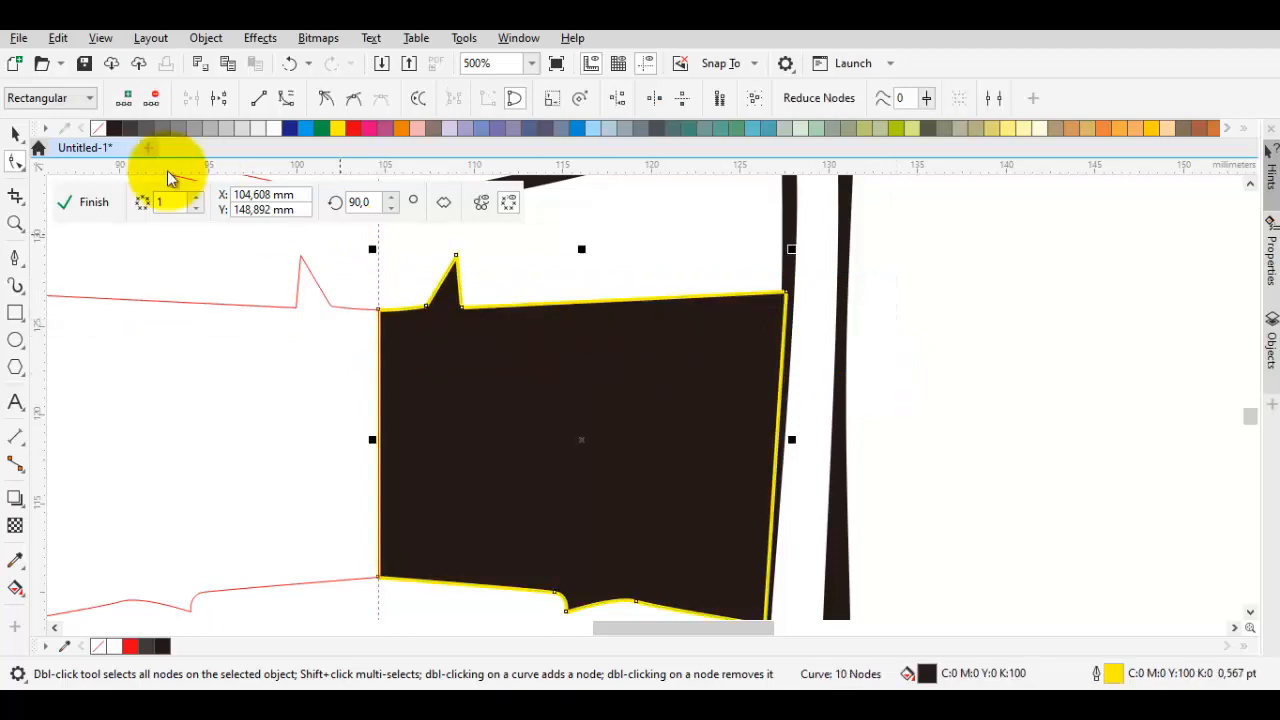
{"action": "left_click", "coordinate": [15, 133]}
{"action": "scroll", "coordinate": [804, 360], "scroll_direction": "down", "scroll_amount": 4}
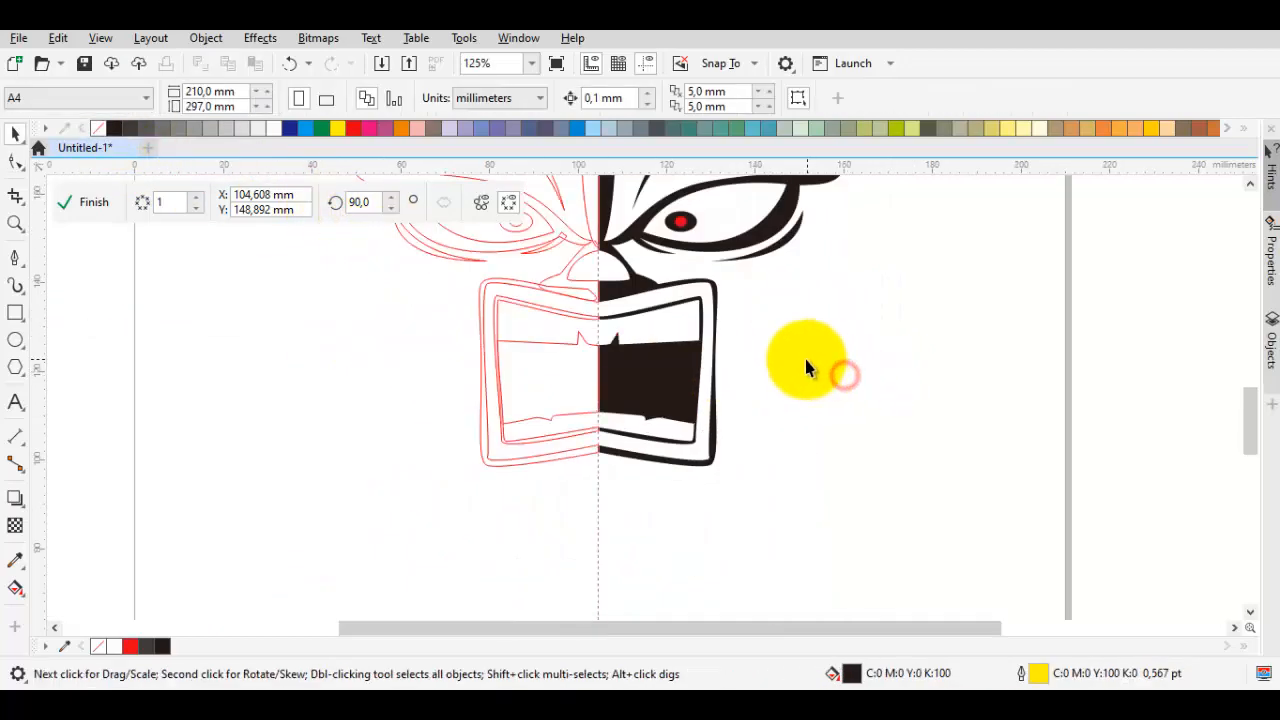
{"action": "scroll", "coordinate": [617, 438], "scroll_direction": "up", "scroll_amount": 2}
{"action": "key", "text": "space"}
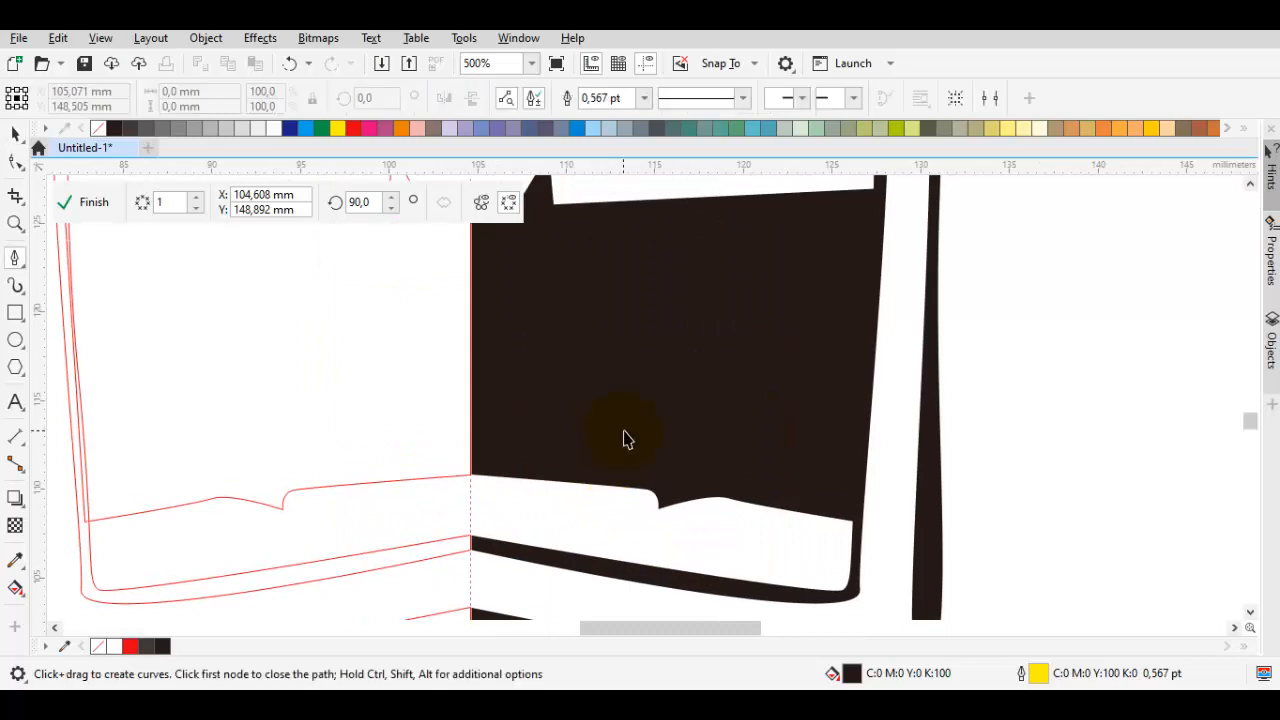
{"action": "key", "text": "space"}
{"action": "left_click", "coordinate": [671, 406]}
{"action": "key", "text": "Escape"}
{"action": "scroll", "coordinate": [643, 458], "scroll_direction": "down", "scroll_amount": 3}
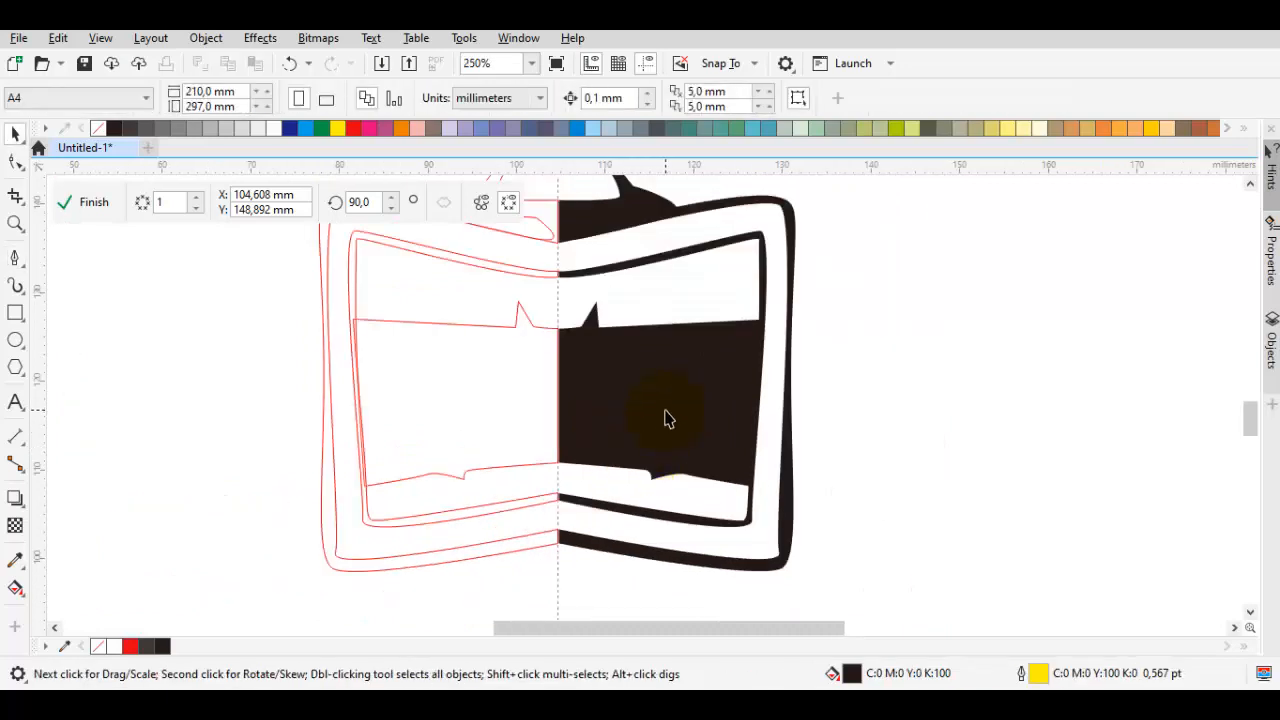
- Start an upper teeth shape inside the black mouth area and run it out to the inner strip and up to its upper corner
{"action": "scroll", "coordinate": [666, 417], "scroll_direction": "up", "scroll_amount": 3}
{"action": "left_click", "coordinate": [406, 438]}
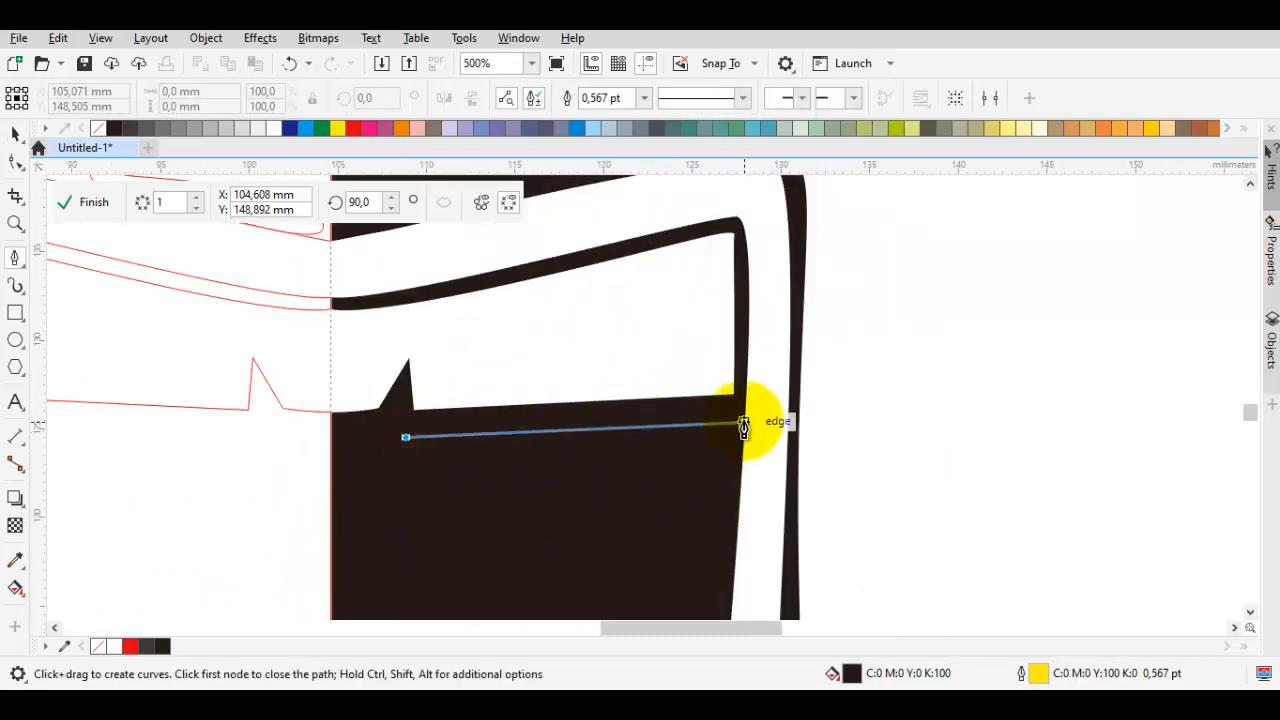
{"action": "scroll", "coordinate": [745, 422], "scroll_direction": "up", "scroll_amount": 1}
{"action": "left_click", "coordinate": [740, 412]}
{"action": "scroll", "coordinate": [740, 408], "scroll_direction": "down", "scroll_amount": 1}
{"action": "scroll", "coordinate": [734, 305], "scroll_direction": "up", "scroll_amount": 1}
{"action": "left_click", "coordinate": [716, 292]}
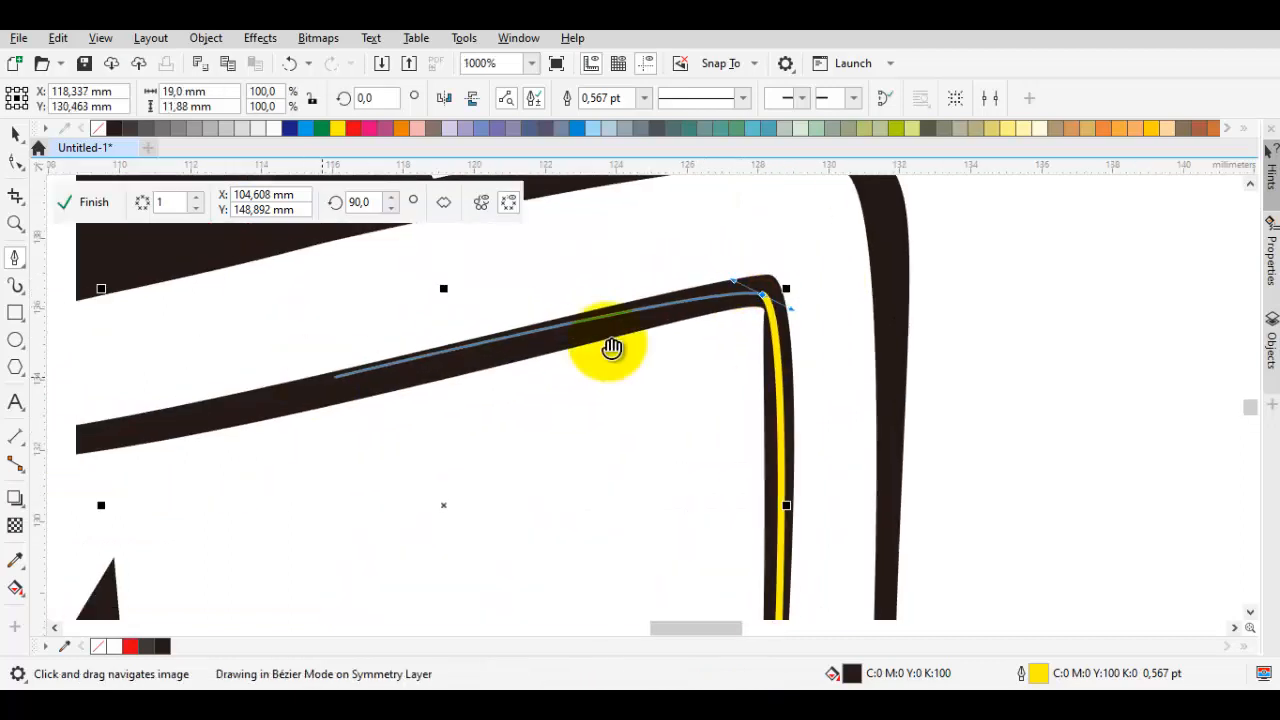
- Run the upper teeth shape along the top strip to the axis and close it, about 23.2 mm wide and 11.9 mm high
{"action": "scroll", "coordinate": [700, 343], "scroll_direction": "left", "scroll_amount": 3}
{"action": "left_click", "coordinate": [708, 335]}
{"action": "left_click", "coordinate": [371, 397]}
{"action": "scroll", "coordinate": [371, 400], "scroll_direction": "down", "scroll_amount": 1}
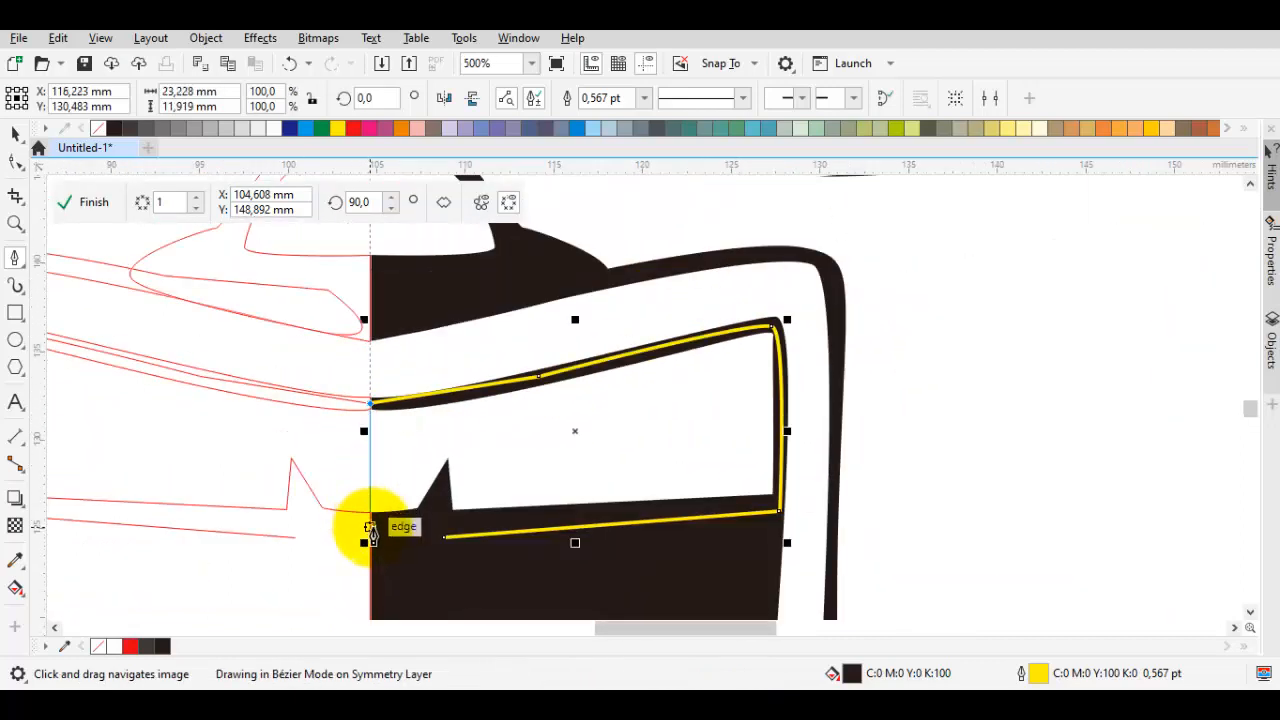
{"action": "left_click", "coordinate": [441, 540]}
{"action": "key", "text": "space"}
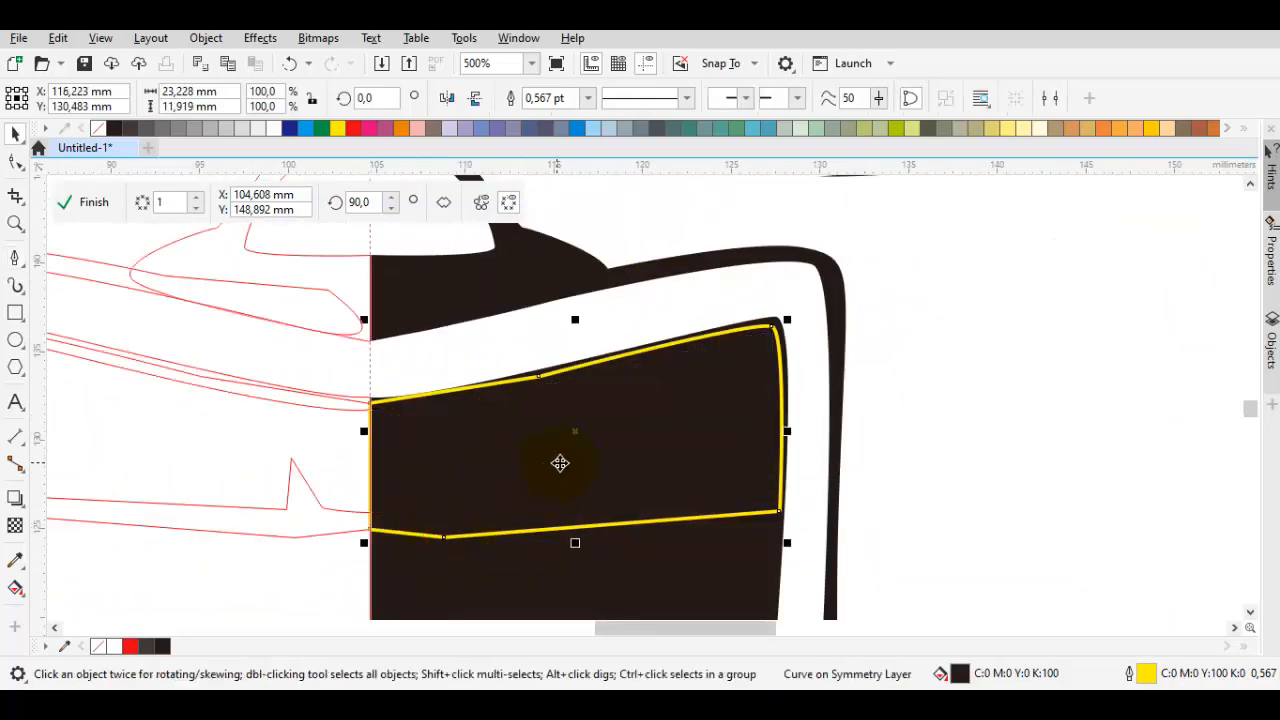
- Try to trim the upper teeth shape against the black mouth opening
{"action": "key", "text": "shift+Page_Down"}
{"action": "left_click", "coordinate": [652, 401], "text": "shift"}
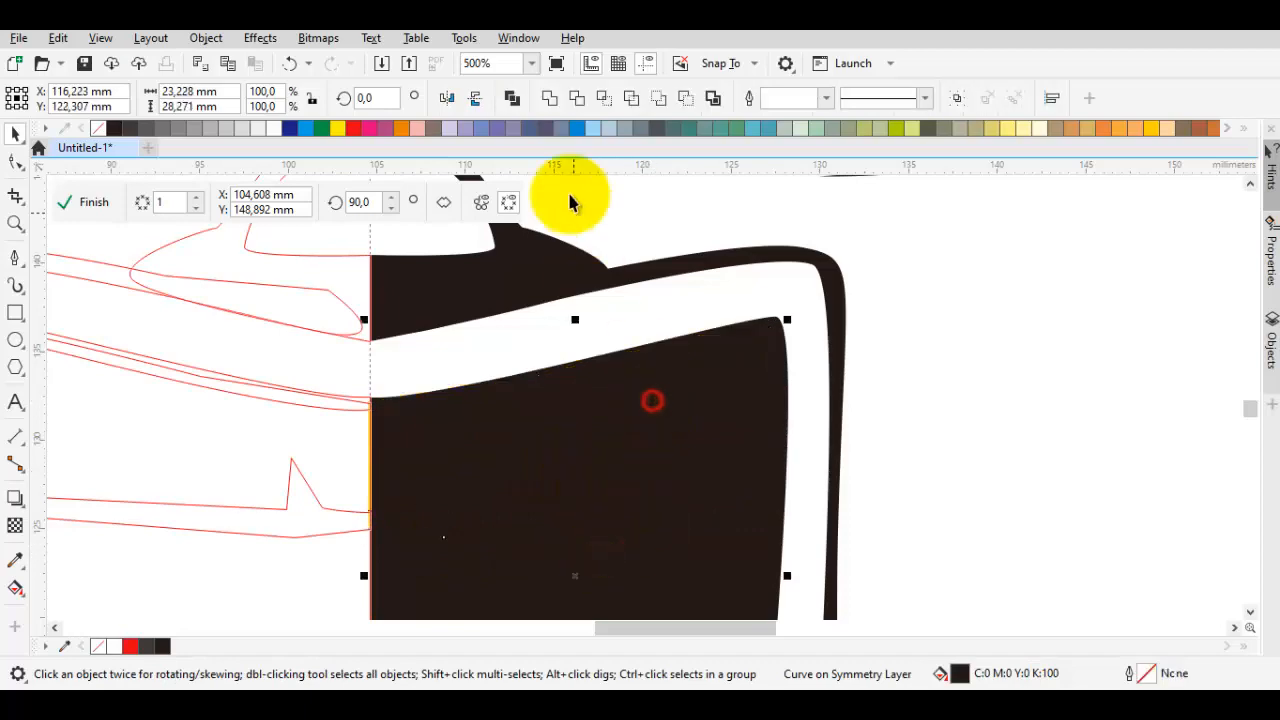
{"action": "left_click", "coordinate": [580, 99]}
{"action": "key", "text": "F10"}
{"action": "scroll", "coordinate": [623, 434], "scroll_direction": "up", "scroll_amount": 1}
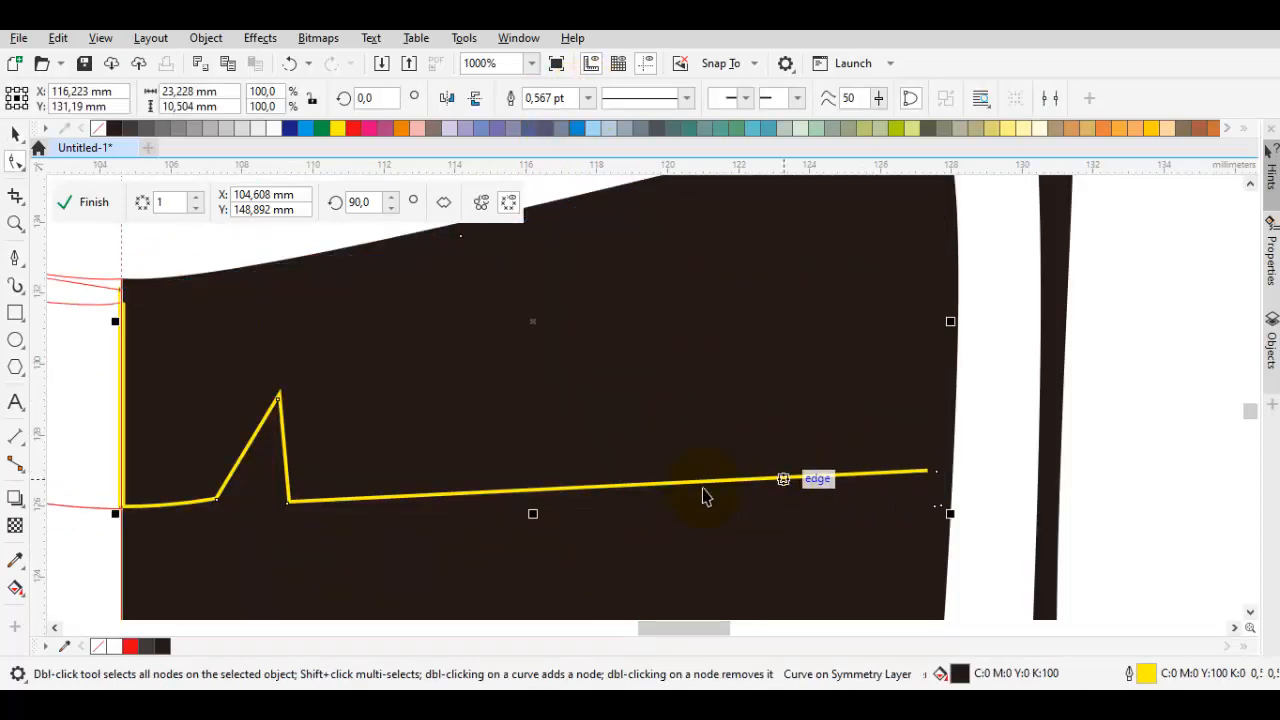
{"action": "scroll", "coordinate": [664, 488], "scroll_direction": "down", "scroll_amount": 1}
{"action": "key", "text": "space"}
{"action": "left_click", "coordinate": [937, 483], "text": "ctrl"}
{"action": "scroll", "coordinate": [663, 372], "scroll_direction": "down", "scroll_amount": 1}
{"action": "left_click", "coordinate": [664, 373], "text": "ctrl"}
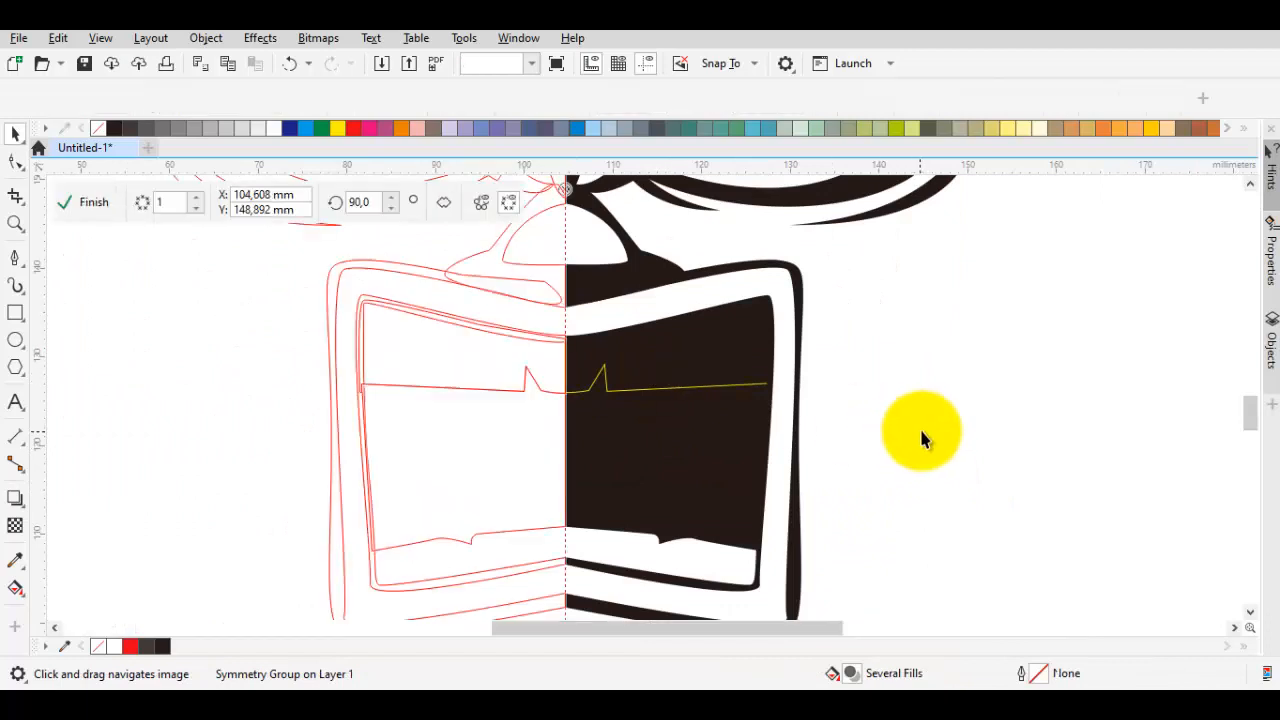
{"action": "left_click", "coordinate": [924, 426]}
- Send the upper teeth shape to the back and fill it white
{"action": "left_click", "coordinate": [694, 366]}
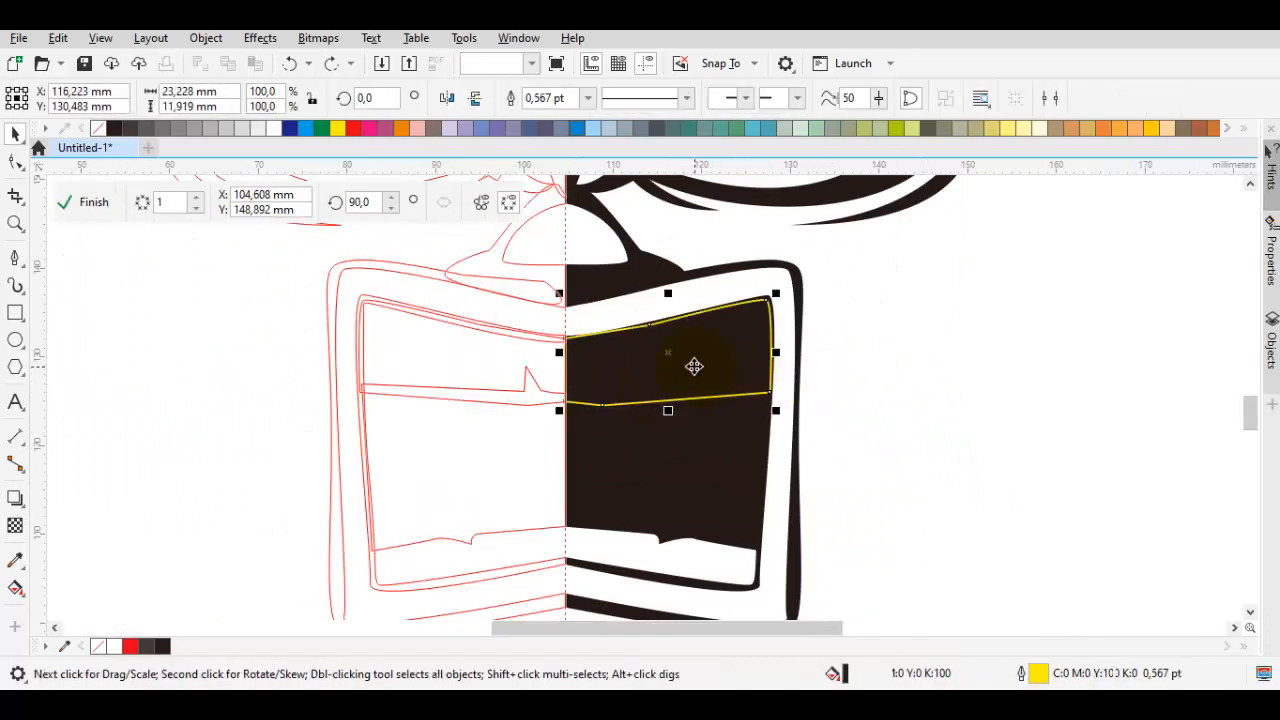
{"action": "scroll", "coordinate": [694, 366], "scroll_direction": "up", "scroll_amount": 1}
{"action": "left_click", "coordinate": [93, 131]}
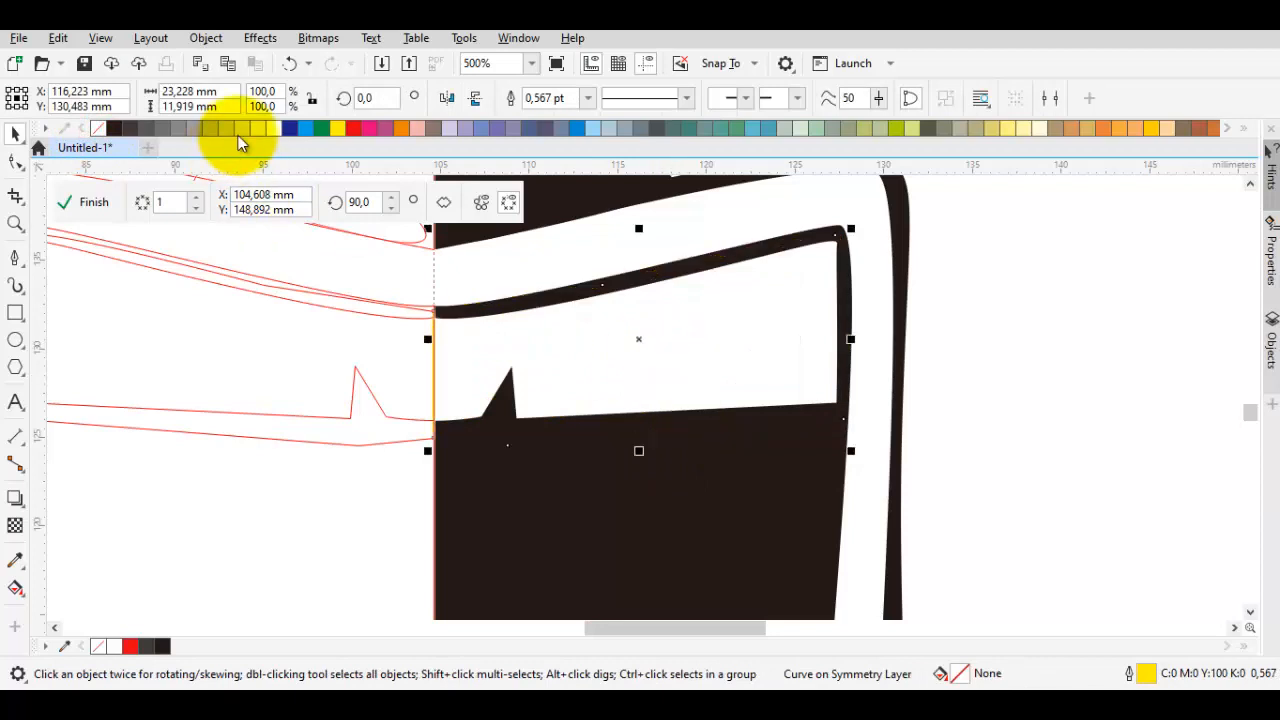
{"action": "left_click", "coordinate": [277, 126]}
{"action": "scroll", "coordinate": [540, 344], "scroll_direction": "down", "scroll_amount": 2}
{"action": "left_click", "coordinate": [825, 449]}
- Start a lower teeth shape inside the black mouth area and run it out to the inner strip and around its bottom corner
{"action": "scroll", "coordinate": [573, 508], "scroll_direction": "up", "scroll_amount": 1}
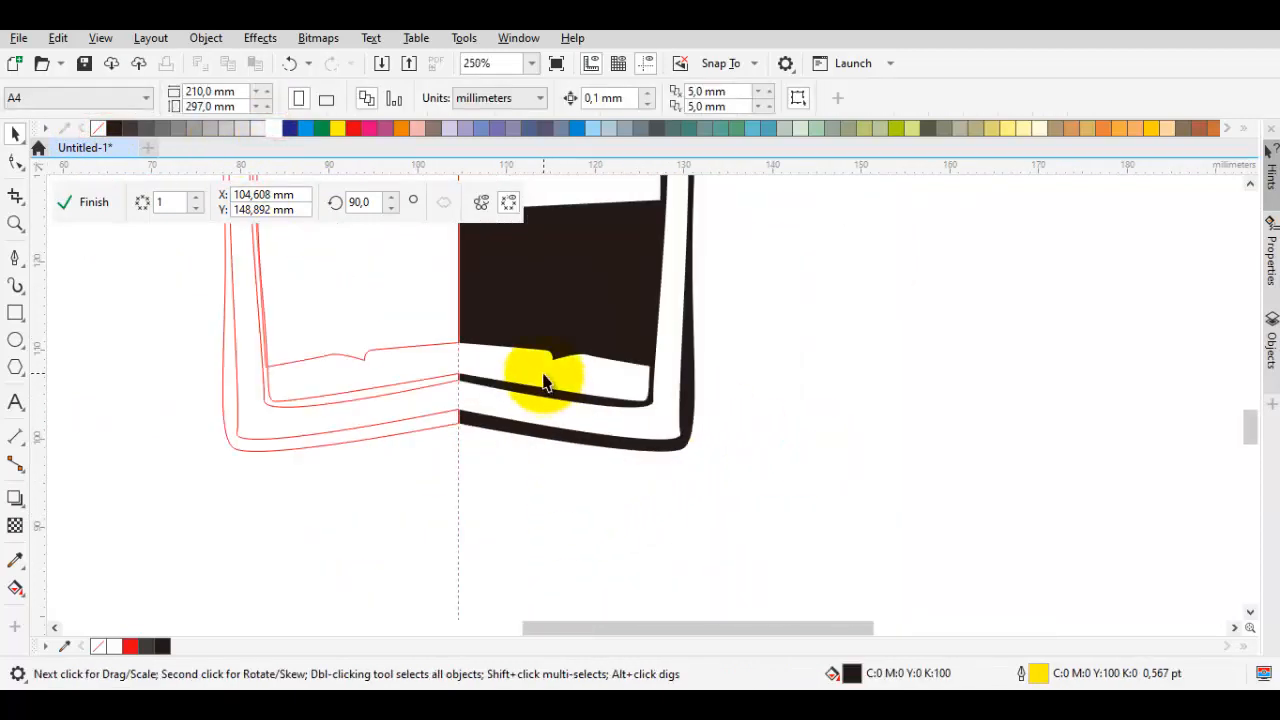
{"action": "left_click_drag", "start_coordinate": [545, 375], "coordinate": [481, 487]}
{"action": "scroll", "coordinate": [507, 486], "scroll_direction": "up", "scroll_amount": 1}
{"action": "key", "text": "p"}
{"action": "left_click", "coordinate": [471, 423]}
{"action": "scroll", "coordinate": [731, 521], "scroll_direction": "up", "scroll_amount": 1}
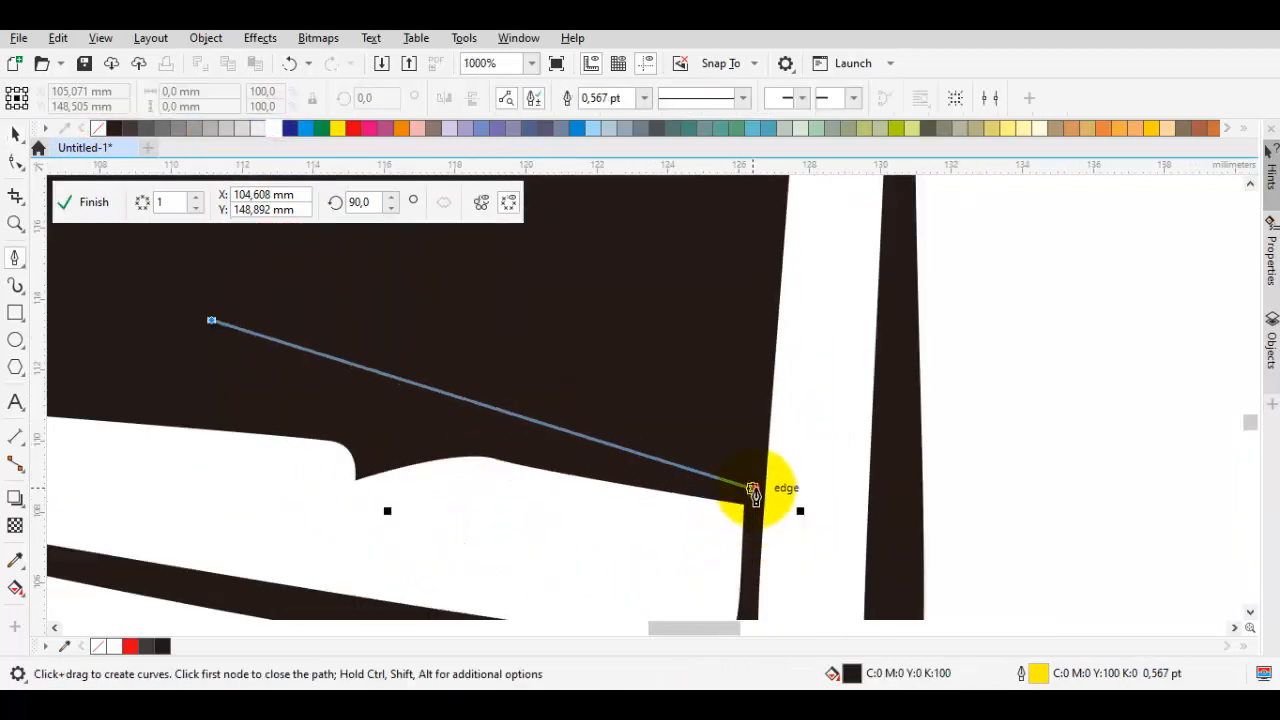
{"action": "left_click", "coordinate": [754, 488]}
{"action": "left_click_drag", "start_coordinate": [750, 618], "coordinate": [754, 452]}
{"action": "left_click", "coordinate": [740, 474]}
- Run the lower teeth shape along the bottom strip to the axis and close it, about 21.8 mm wide and 9.4 mm high
{"action": "left_click_drag", "start_coordinate": [329, 443], "coordinate": [565, 477]}
{"action": "left_click_drag", "start_coordinate": [560, 476], "coordinate": [240, 417]}
{"action": "left_click", "coordinate": [214, 418]}
{"action": "left_click_drag", "start_coordinate": [206, 277], "coordinate": [220, 333]}
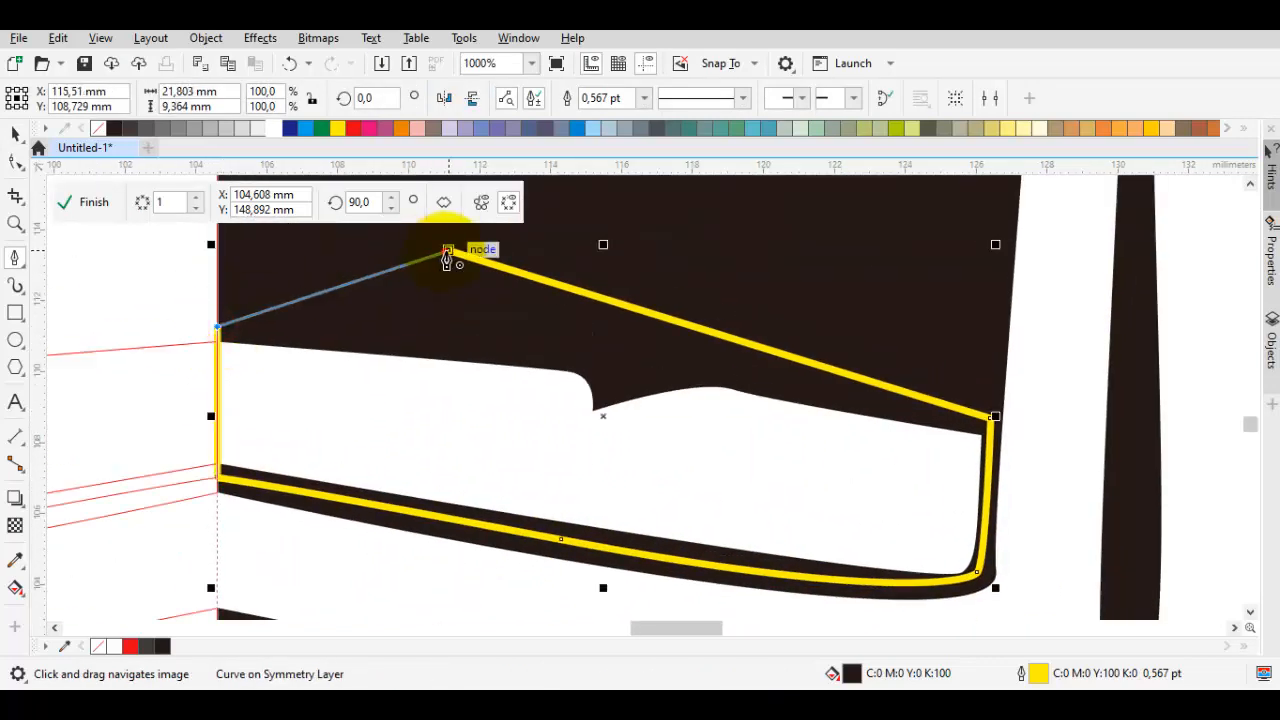
{"action": "left_click", "coordinate": [447, 252]}
- Fill the lower teeth shape white and send it to the back
{"action": "left_click", "coordinate": [272, 128]}
{"action": "key", "text": "shift+Page_Down"}
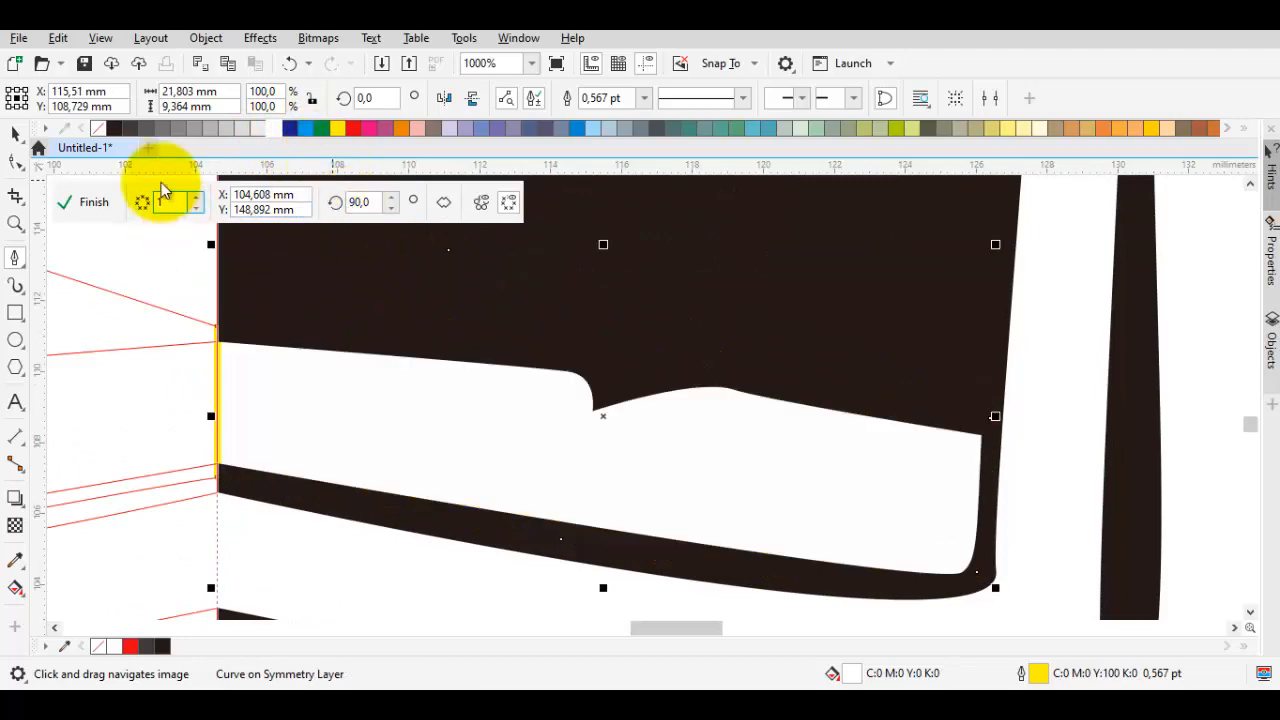
- Remove the outline from the lower teeth shape and deselect it
{"action": "right_click", "coordinate": [98, 128]}
{"action": "scroll", "coordinate": [690, 421], "scroll_direction": "down", "scroll_amount": 3}
{"action": "key", "text": "space"}
{"action": "left_click", "coordinate": [696, 421]}
{"action": "key", "text": "space"}
{"action": "scroll", "coordinate": [600, 388], "scroll_direction": "down", "scroll_amount": 1}
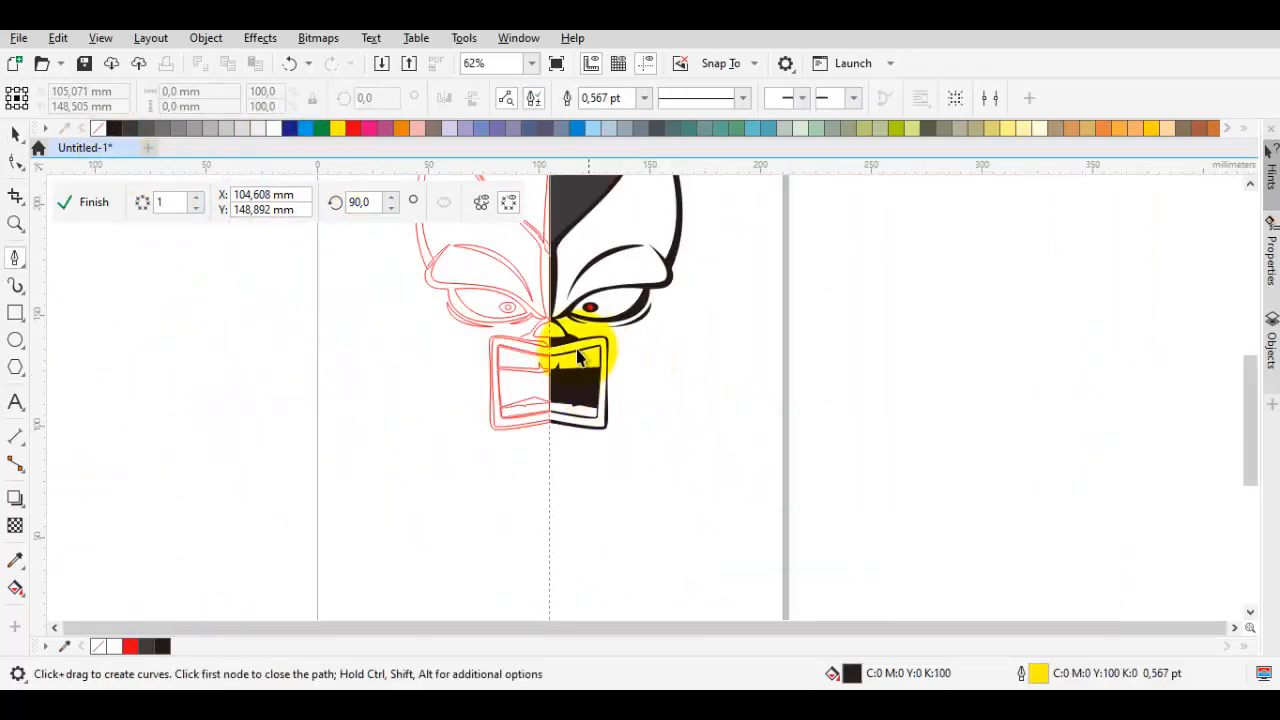
- Trim the upper teeth shape with the black mouth area so their hidden overlap is removed
{"action": "scroll", "coordinate": [565, 395], "scroll_direction": "up", "scroll_amount": 2}
{"action": "key", "text": "space"}
{"action": "scroll", "coordinate": [580, 430], "scroll_direction": "up", "scroll_amount": 1}
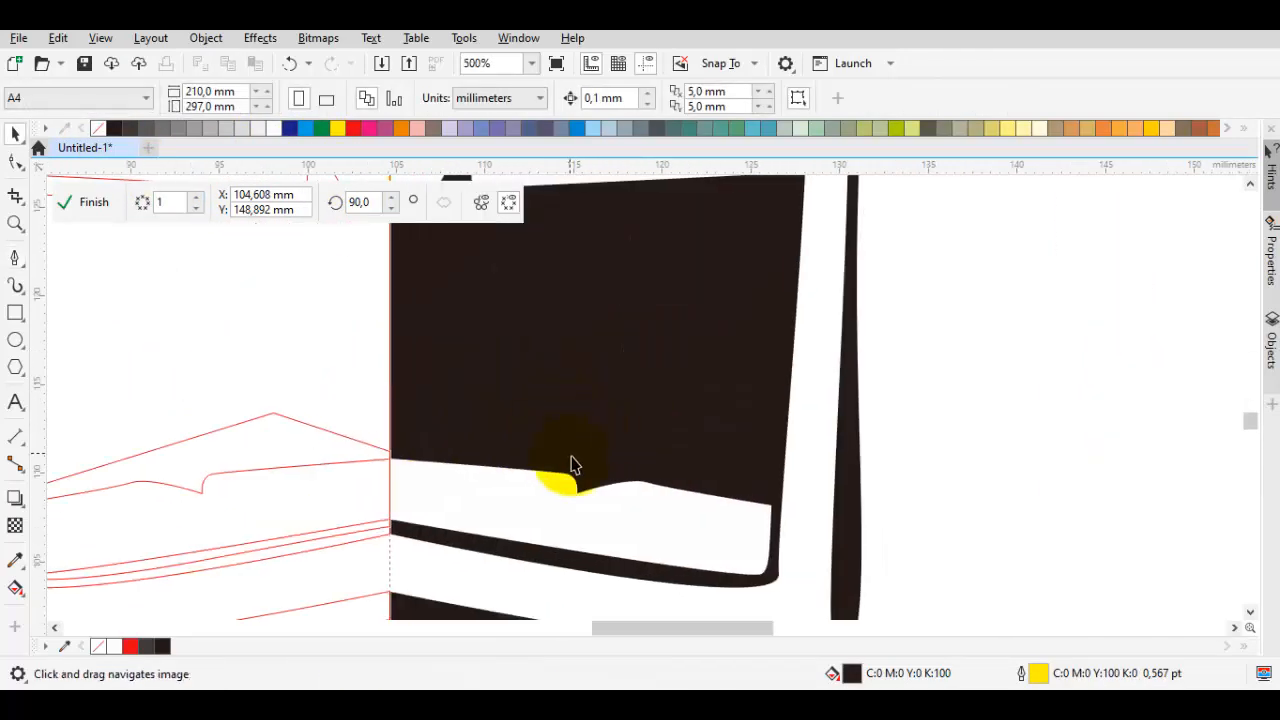
{"action": "left_click", "coordinate": [572, 400]}
{"action": "key", "text": "space"}
{"action": "left_click_drag", "start_coordinate": [595, 231], "coordinate": [583, 409]}
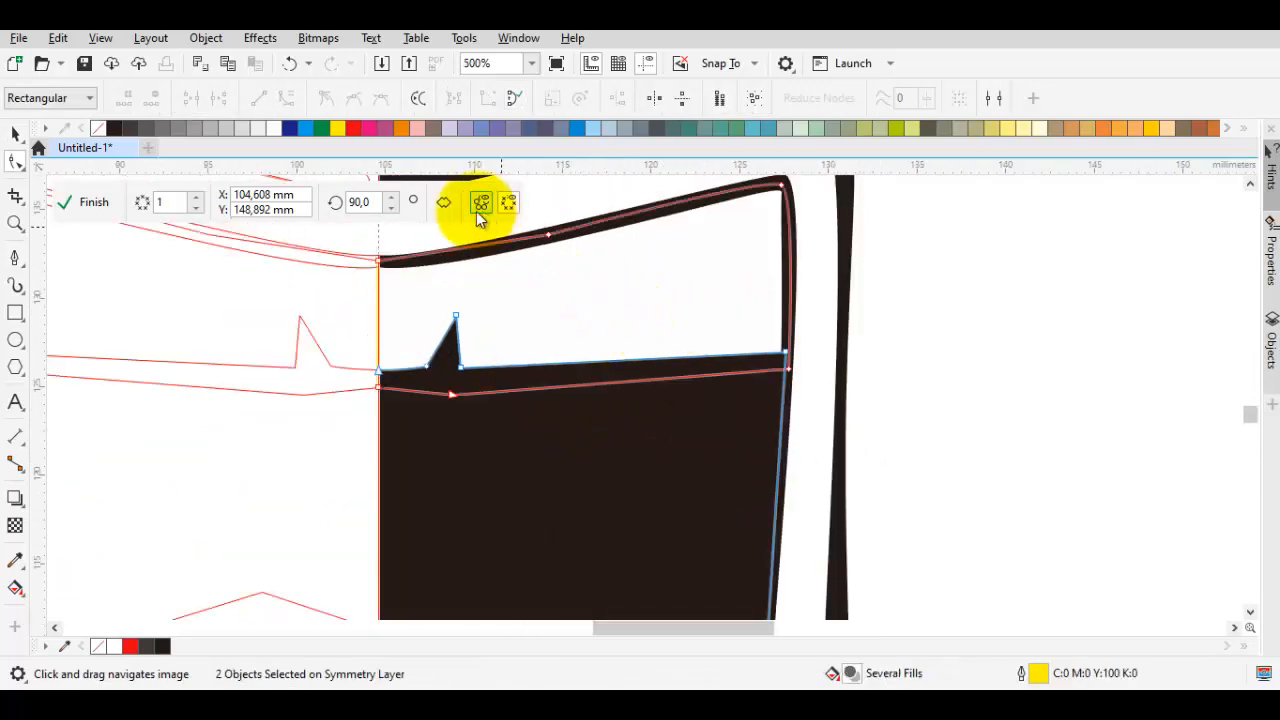
{"action": "key", "text": "space"}
{"action": "left_click", "coordinate": [577, 99]}
- Trim the lower teeth shape with the black mouth area to remove its hidden overlap
{"action": "left_click_drag", "start_coordinate": [562, 502], "coordinate": [693, 251]}
{"action": "scroll", "coordinate": [693, 251], "scroll_direction": "down", "scroll_amount": 1}
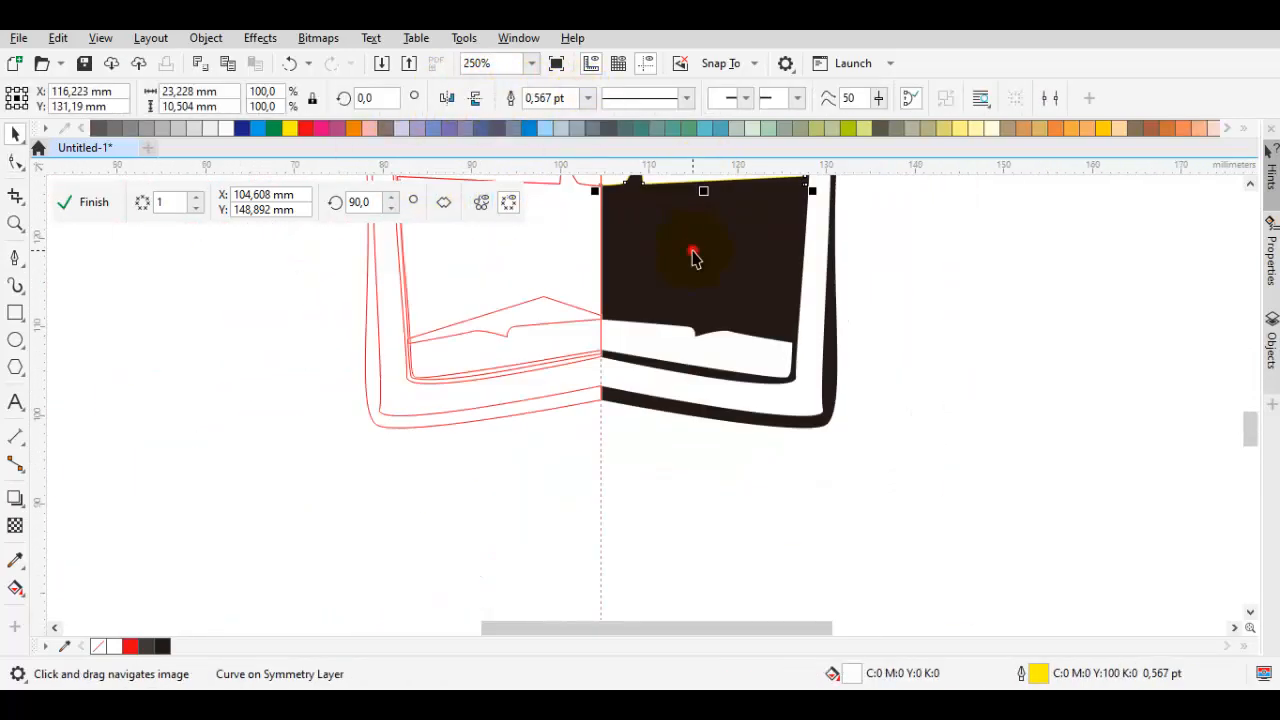
{"action": "left_click", "coordinate": [693, 251]}
{"action": "key", "text": "space"}
{"action": "scroll", "coordinate": [671, 350], "scroll_direction": "up", "scroll_amount": 1}
{"action": "key", "text": "space"}
{"action": "left_click", "coordinate": [660, 329], "text": "shift"}
{"action": "key", "text": "space"}
{"action": "key", "text": "space"}
{"action": "left_click", "coordinate": [585, 102]}
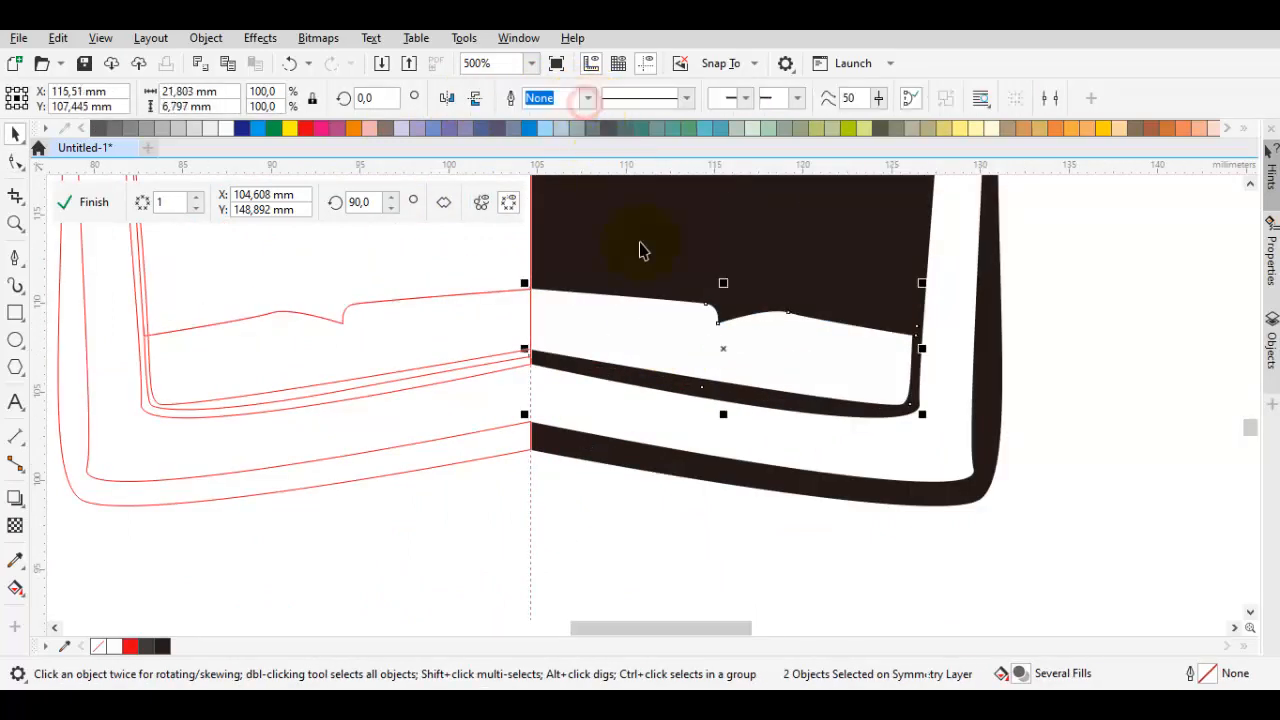
- Examine the black mouth area and how its edges meet the upper and lower teeth
{"action": "key", "text": "Escape"}
{"action": "left_click", "coordinate": [674, 343]}
{"action": "key", "text": "space"}
{"action": "scroll", "coordinate": [650, 360], "scroll_direction": "down", "scroll_amount": 2}
{"action": "scroll", "coordinate": [626, 374], "scroll_direction": "up", "scroll_amount": 2}
{"action": "key", "text": "space"}
{"action": "key", "text": "Escape"}
{"action": "left_click", "coordinate": [666, 310]}
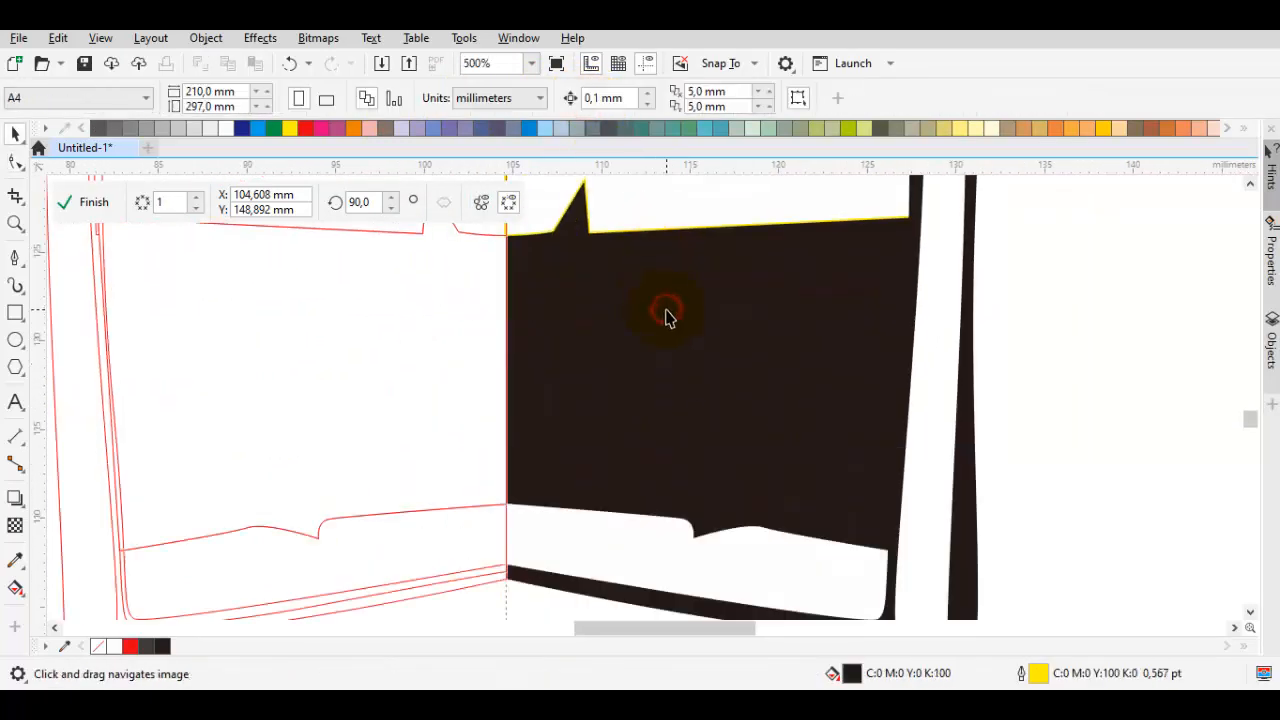
{"action": "left_click", "coordinate": [646, 353]}
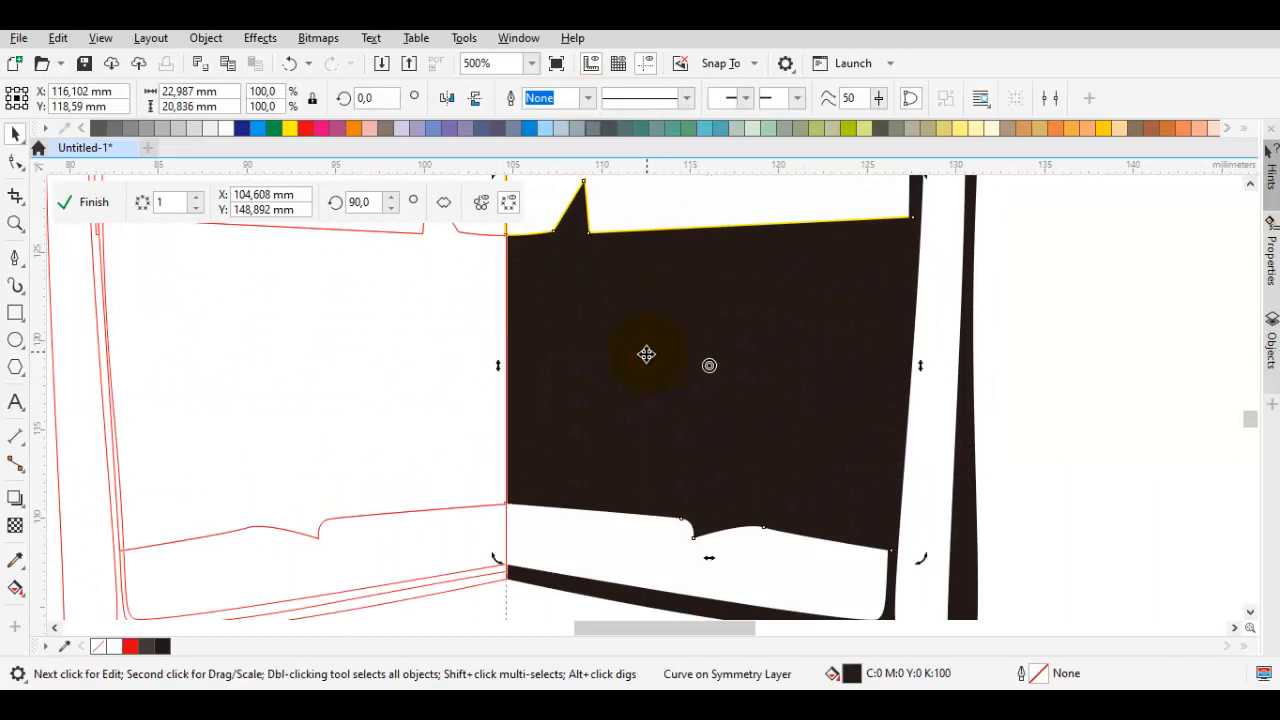
{"action": "left_click", "coordinate": [640, 487]}
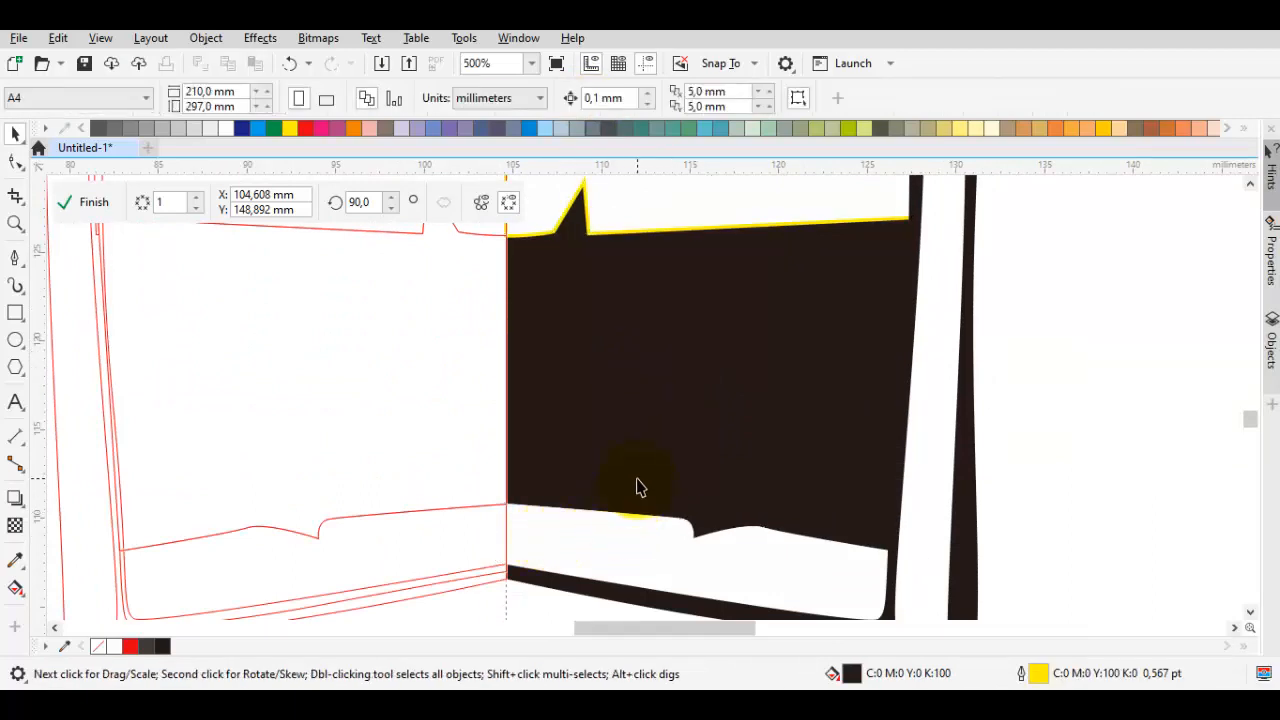
{"action": "scroll", "coordinate": [618, 539], "scroll_direction": "up", "scroll_amount": 1}
{"action": "scroll", "coordinate": [637, 513], "scroll_direction": "down", "scroll_amount": 1}
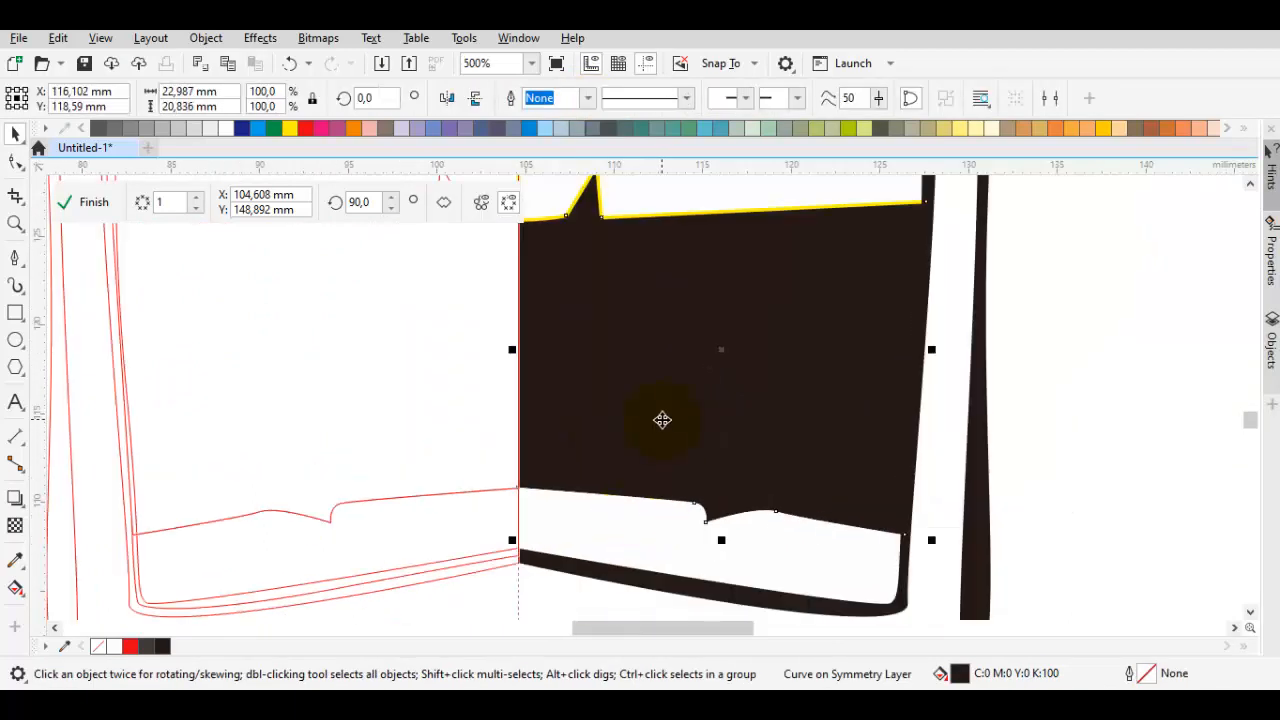
{"action": "left_click_drag", "start_coordinate": [660, 420], "coordinate": [671, 361]}
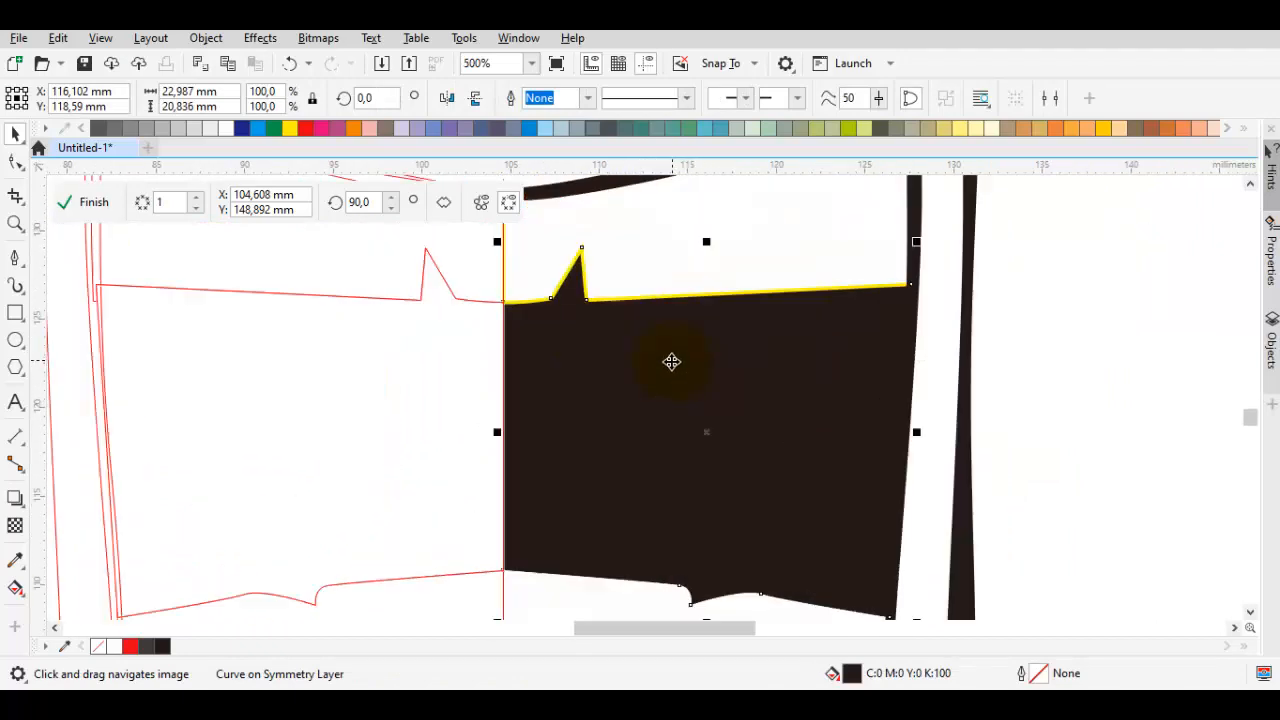
{"action": "scroll", "coordinate": [757, 366], "scroll_direction": "down", "scroll_amount": 3}
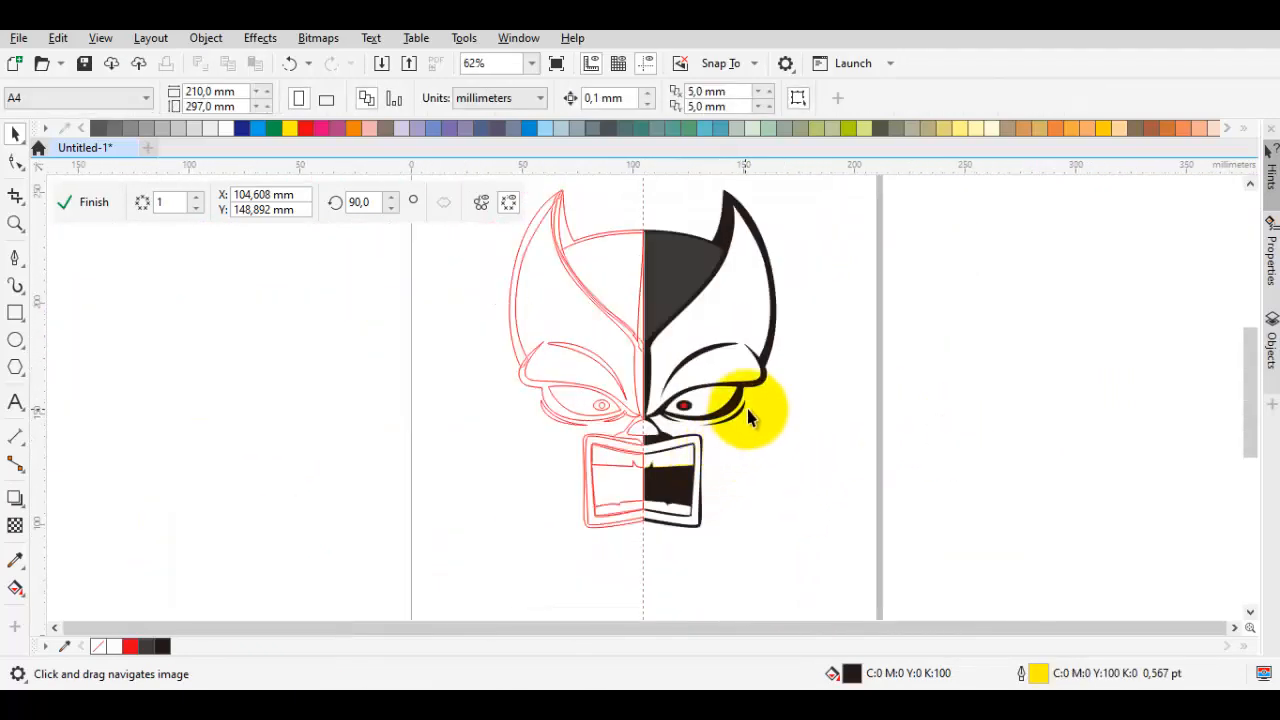
- Start a lip shape inside the inner mouth strip and take it down the axis to the outer bottom strip
{"action": "scroll", "coordinate": [686, 545], "scroll_direction": "up", "scroll_amount": 2}
{"action": "scroll", "coordinate": [632, 443], "scroll_direction": "up", "scroll_amount": 2}
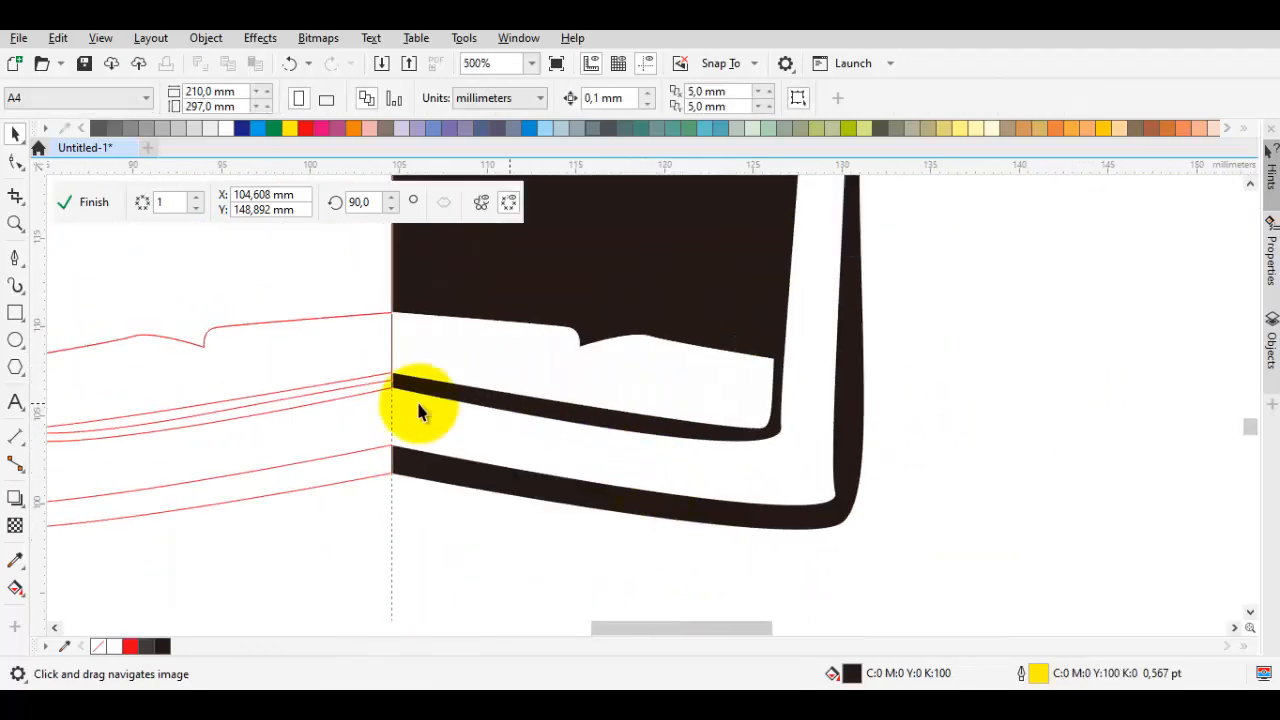
{"action": "scroll", "coordinate": [483, 397], "scroll_direction": "up", "scroll_amount": 1}
{"action": "left_click", "coordinate": [484, 373]}
{"action": "scroll", "coordinate": [436, 370], "scroll_direction": "up", "scroll_amount": 1}
{"action": "left_click", "coordinate": [438, 367]}
{"action": "scroll", "coordinate": [442, 396], "scroll_direction": "down", "scroll_amount": 2}
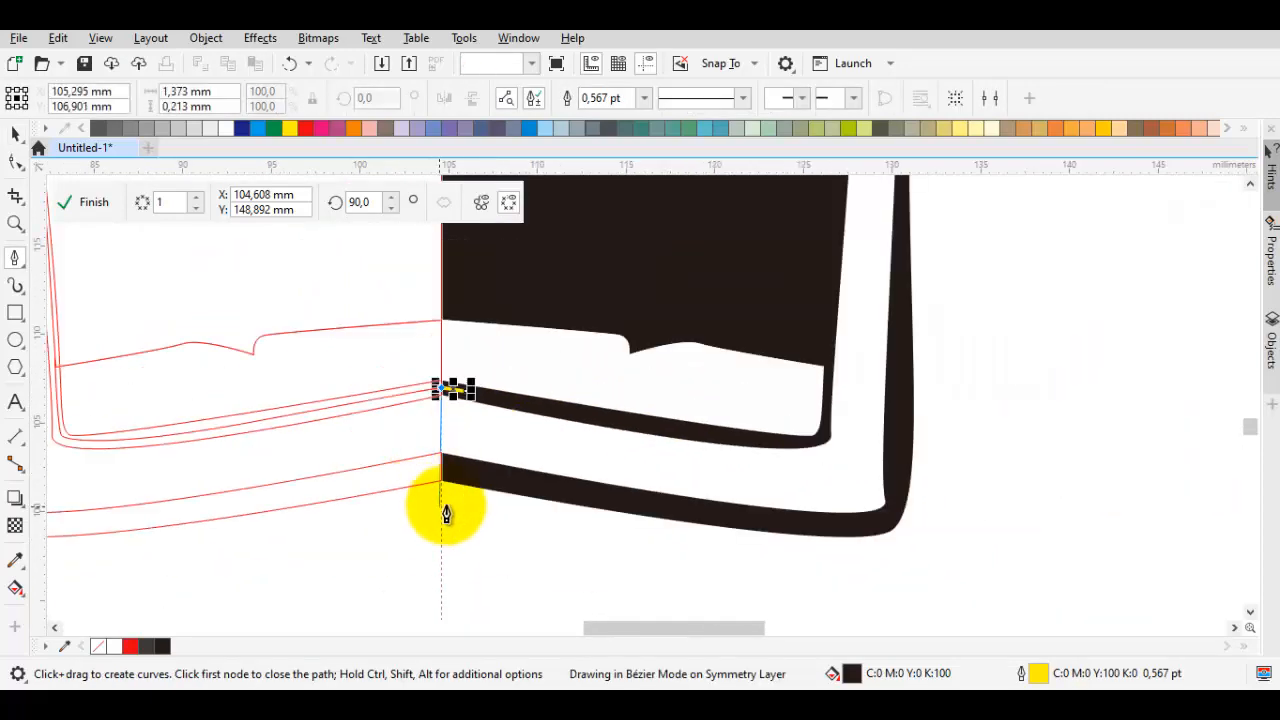
{"action": "left_click", "coordinate": [445, 465]}
- Run the lip shape along the outer bottom strip and around its corner up into the side strip
{"action": "scroll", "coordinate": [893, 530], "scroll_direction": "up", "scroll_amount": 1}
{"action": "left_click_drag", "start_coordinate": [846, 526], "coordinate": [908, 497]}
{"action": "left_click", "coordinate": [908, 434]}
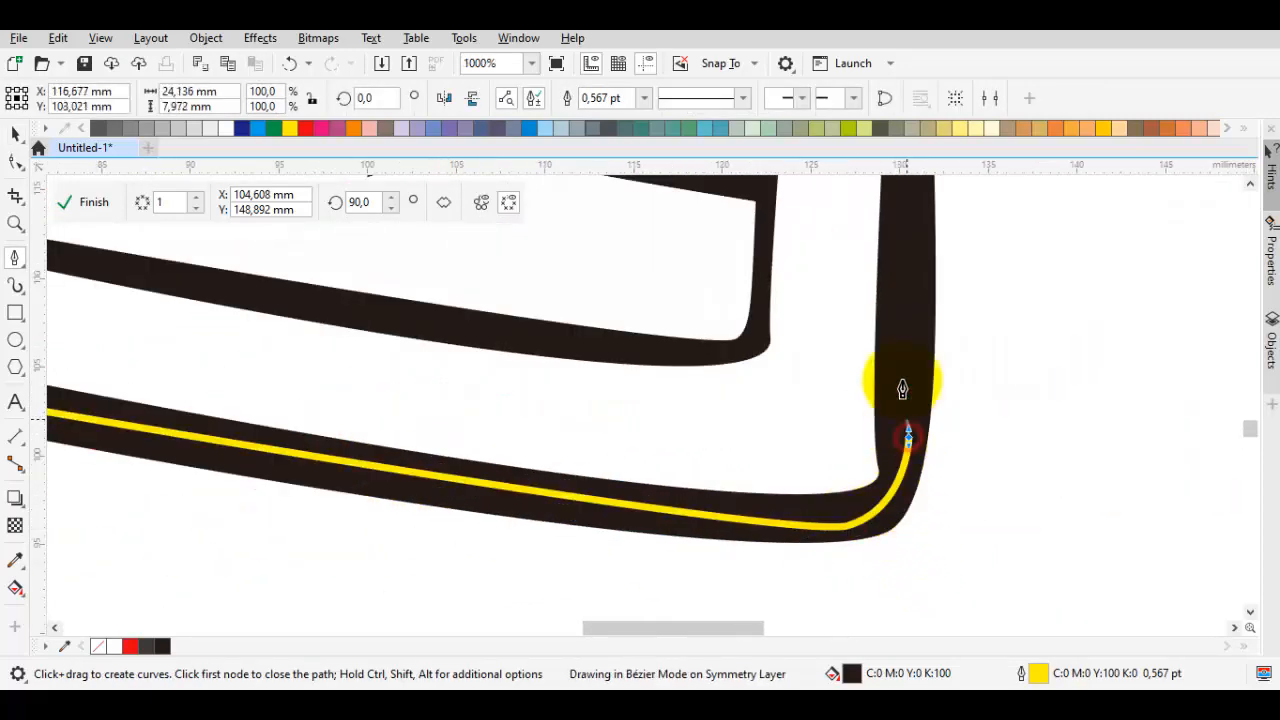
{"action": "scroll", "coordinate": [900, 377], "scroll_direction": "down", "scroll_amount": 1}
{"action": "left_click_drag", "start_coordinate": [904, 205], "coordinate": [823, 334]}
{"action": "left_click_drag", "start_coordinate": [826, 248], "coordinate": [737, 489]}
{"action": "scroll", "coordinate": [742, 385], "scroll_direction": "up", "scroll_amount": 1}
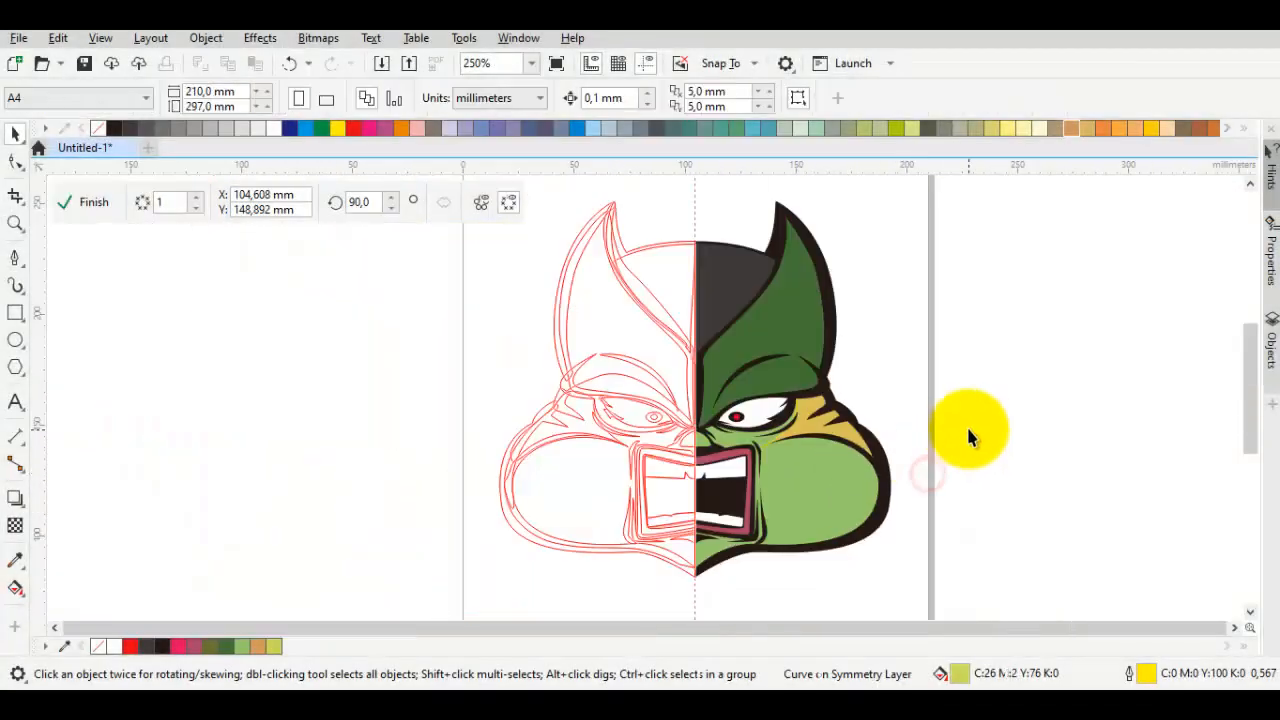
- Select all objects, remove their outlines and deselect them
{"action": "key", "text": "ctrl+a"}
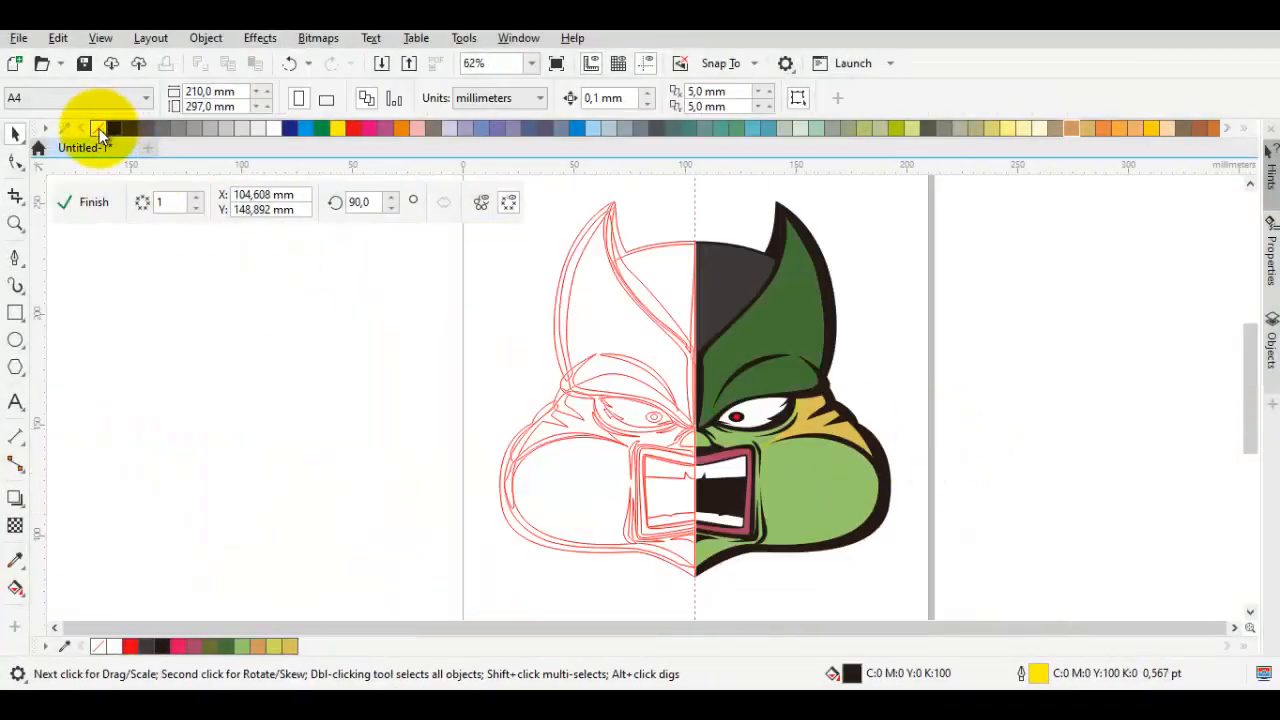
{"action": "left_click", "coordinate": [1021, 408]}
- Darken the uniform fill of the ochre creased patch beside the eye
{"action": "scroll", "coordinate": [880, 543], "scroll_direction": "up", "scroll_amount": 1}
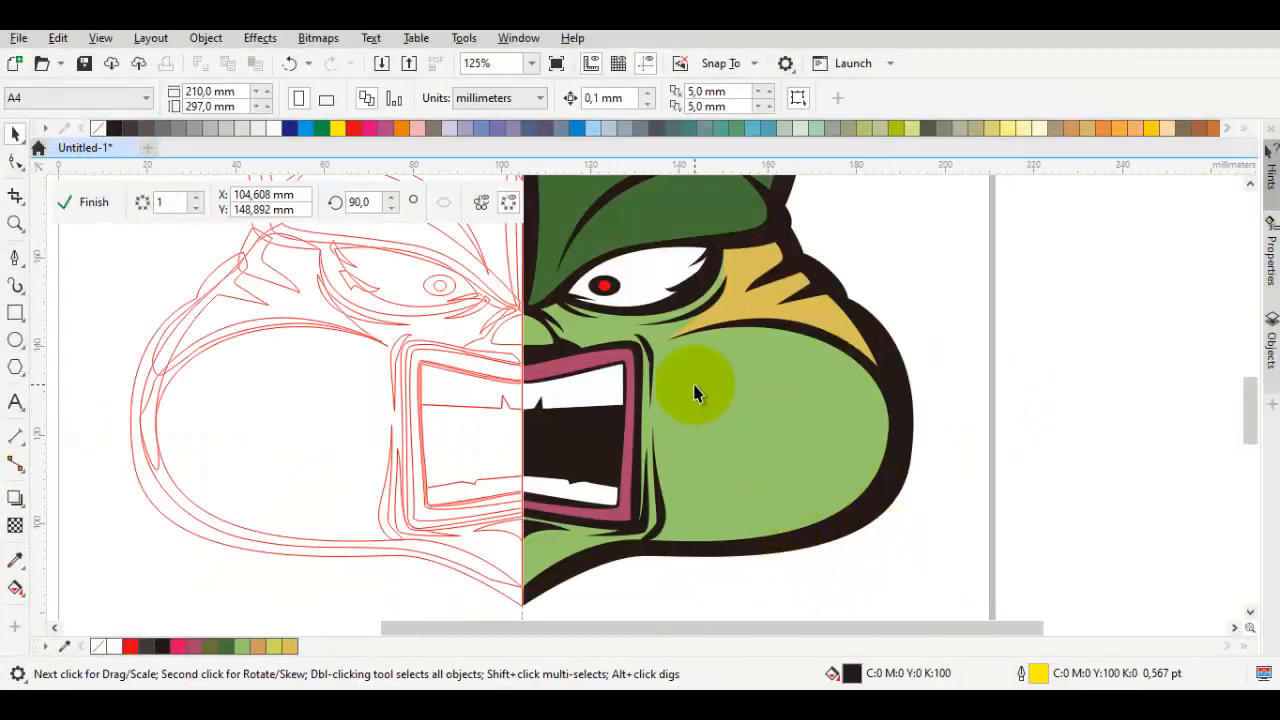
{"action": "scroll", "coordinate": [695, 393], "scroll_direction": "up", "scroll_amount": 1}
{"action": "scroll", "coordinate": [654, 323], "scroll_direction": "down", "scroll_amount": 1}
{"action": "scroll", "coordinate": [808, 365], "scroll_direction": "up", "scroll_amount": 1}
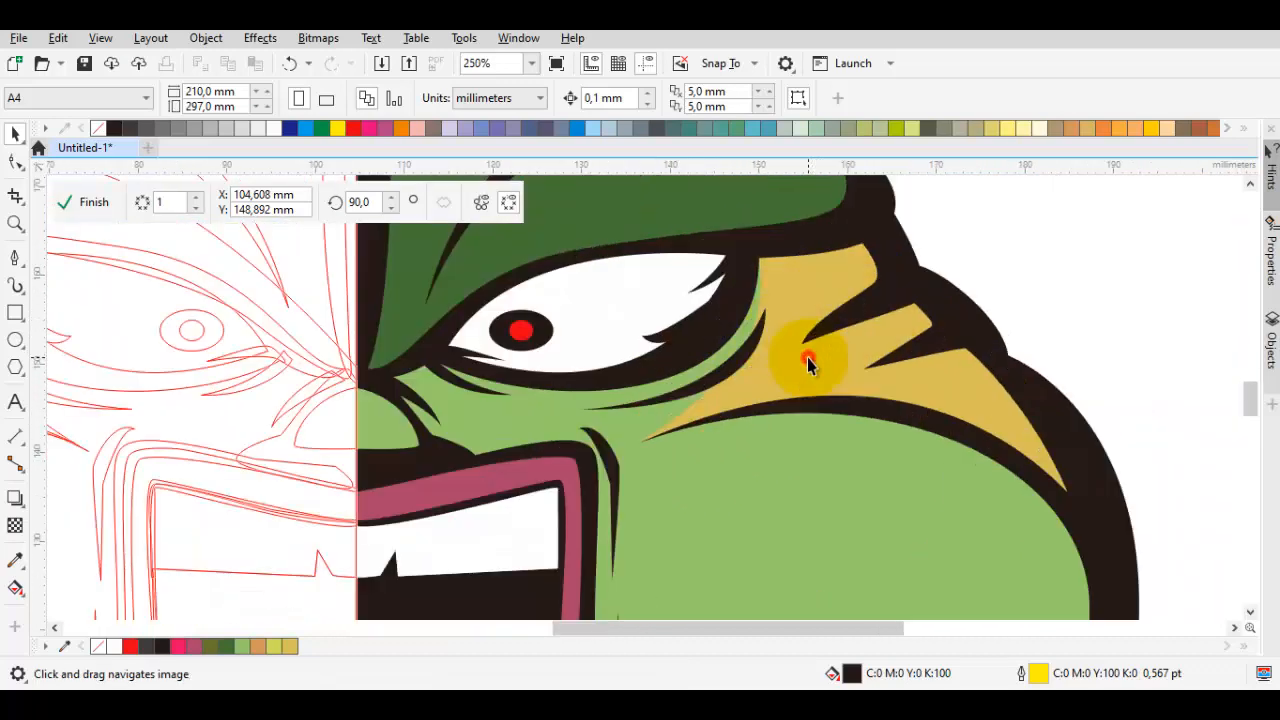
{"action": "left_click", "coordinate": [808, 365]}
{"action": "key", "text": "shift+F11"}
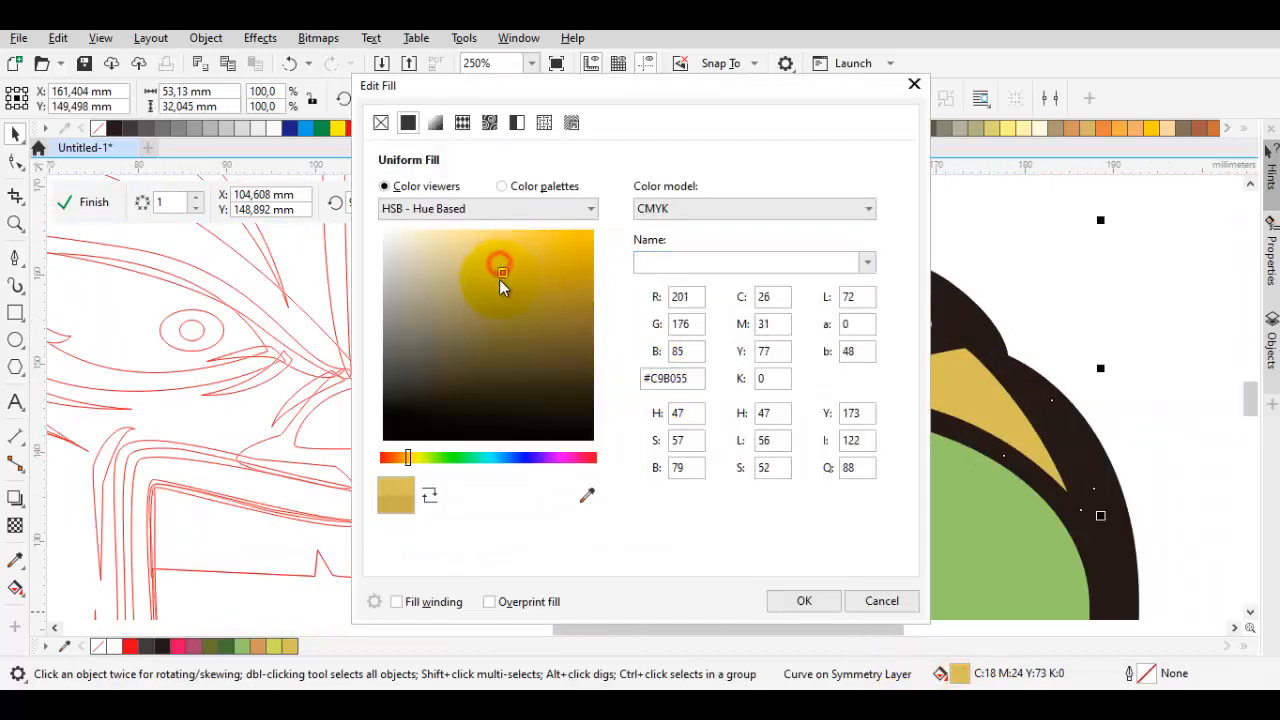
{"action": "left_click_drag", "start_coordinate": [499, 279], "coordinate": [494, 295]}
{"action": "key", "text": "Return"}
{"action": "left_click", "coordinate": [1090, 334]}
{"action": "scroll", "coordinate": [1090, 334], "scroll_direction": "down", "scroll_amount": 2}
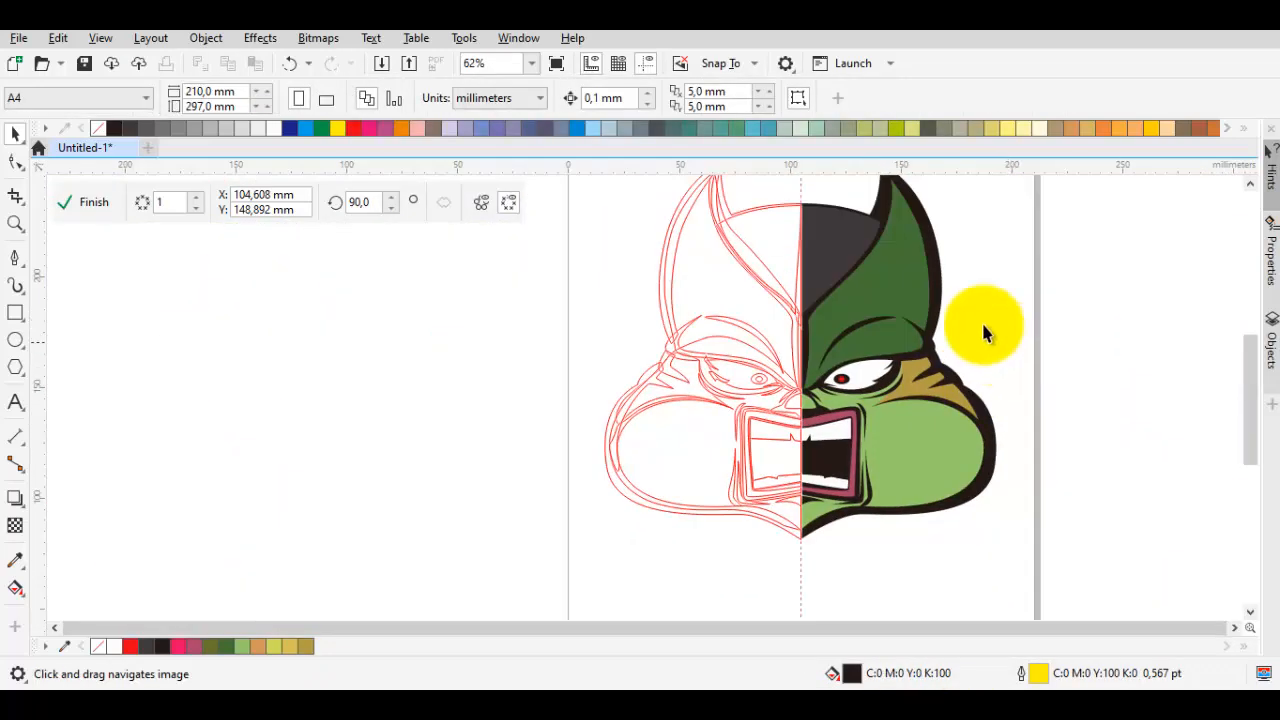
- Draw a slanted oval black spot on the green forehead beside the dark crown, about 9.2 mm wide and 10.9 mm high
{"action": "scroll", "coordinate": [955, 272], "scroll_direction": "up", "scroll_amount": 1}
{"action": "key", "text": "p"}
{"action": "scroll", "coordinate": [905, 292], "scroll_direction": "up", "scroll_amount": 1}
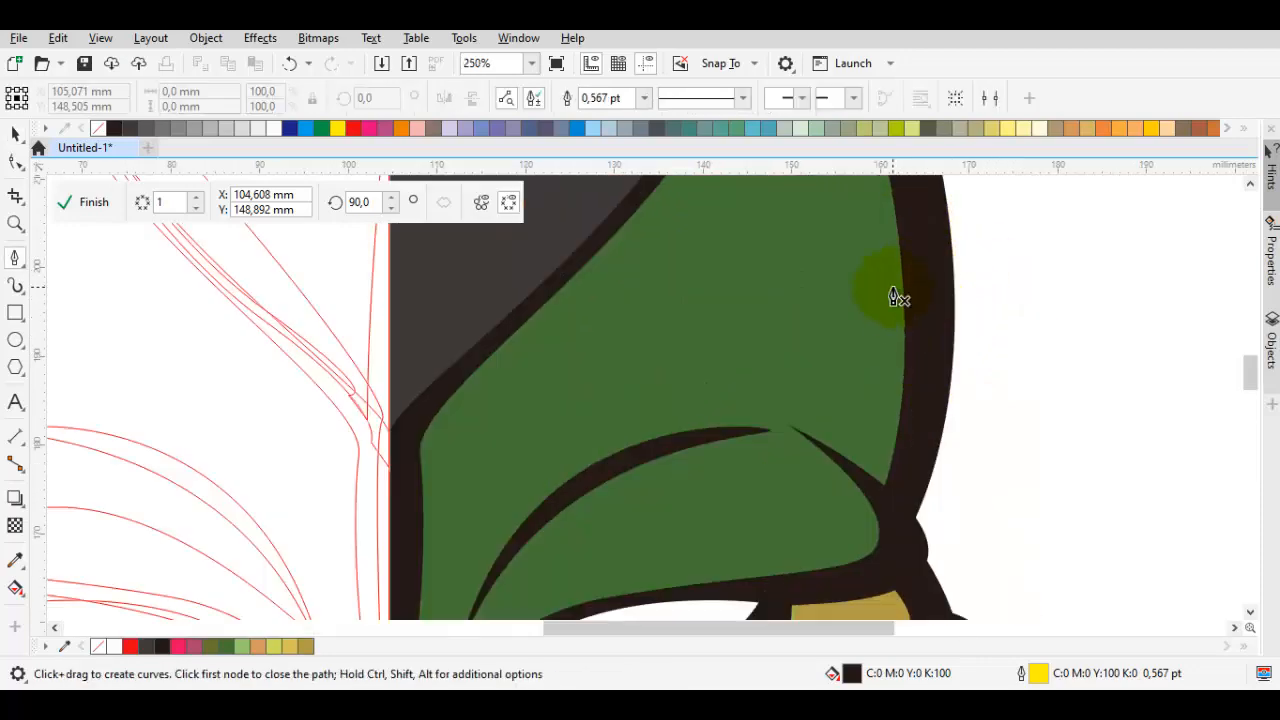
{"action": "scroll", "coordinate": [835, 276], "scroll_direction": "down", "scroll_amount": 1}
{"action": "scroll", "coordinate": [813, 284], "scroll_direction": "up", "scroll_amount": 1}
{"action": "scroll", "coordinate": [813, 290], "scroll_direction": "up", "scroll_amount": 1}
{"action": "scroll", "coordinate": [586, 372], "scroll_direction": "down", "scroll_amount": 1}
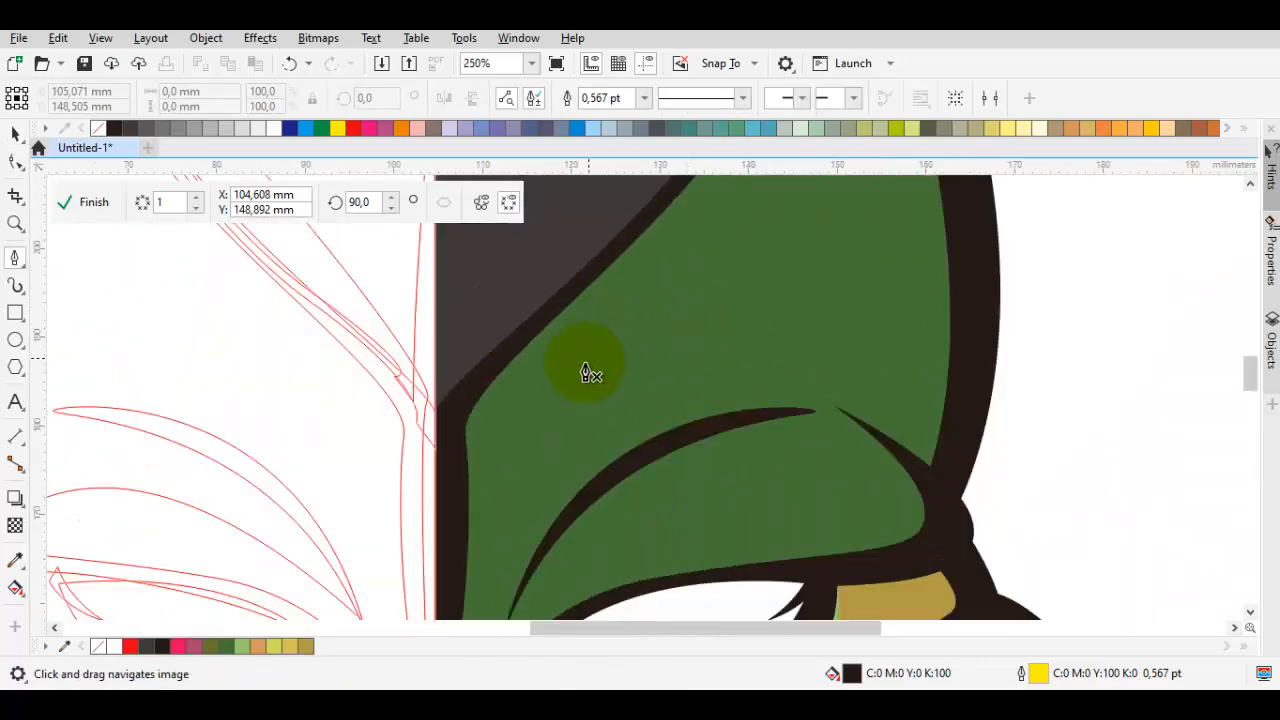
{"action": "left_click", "coordinate": [639, 294]}
- Draw a crescent-shaped black spot in the green area near the horn tip, about 12.8 mm wide and 18.5 mm high
{"action": "scroll", "coordinate": [758, 316], "scroll_direction": "down", "scroll_amount": 1}
{"action": "scroll", "coordinate": [710, 300], "scroll_direction": "up", "scroll_amount": 1}
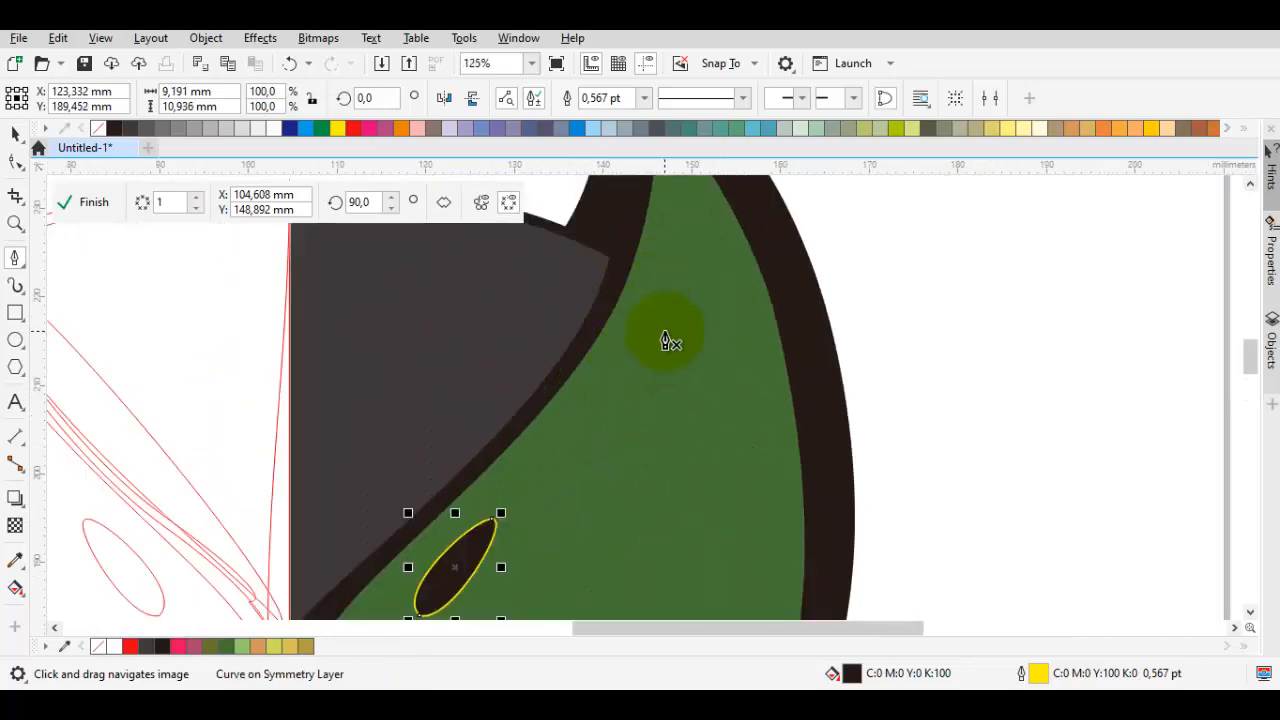
{"action": "left_click", "coordinate": [668, 241]}
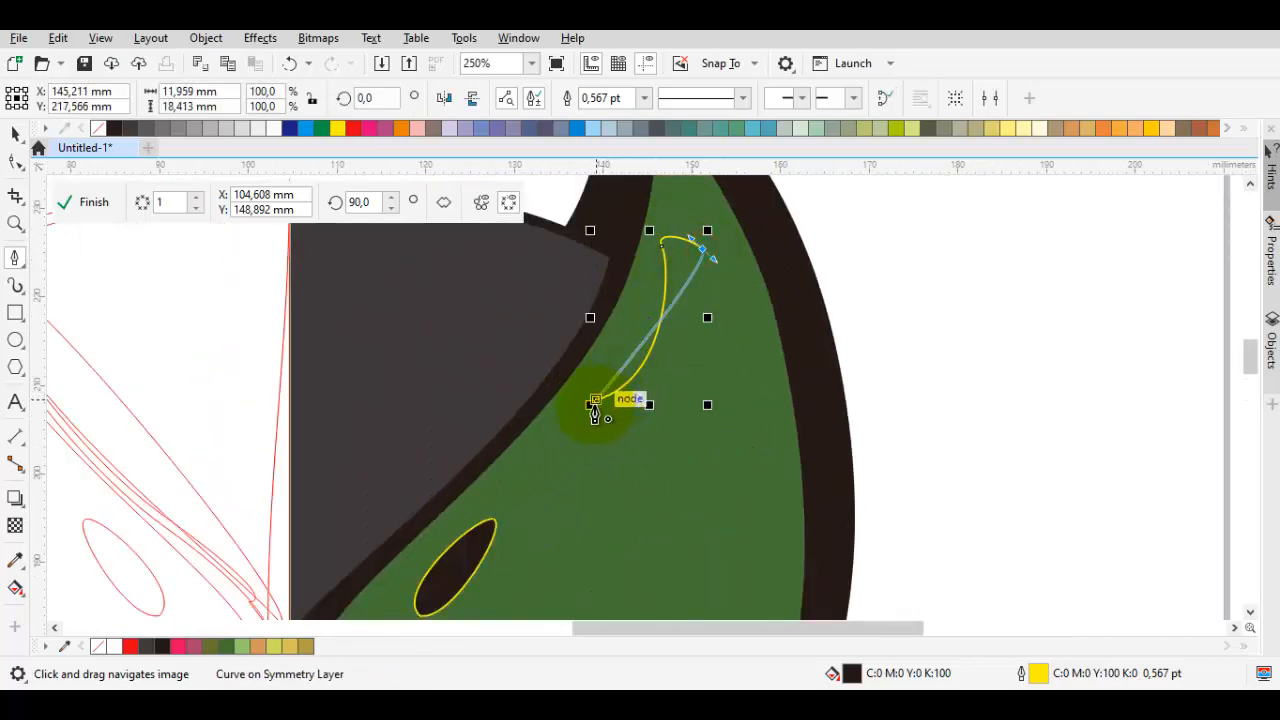
{"action": "left_click_drag", "start_coordinate": [722, 416], "coordinate": [730, 418]}
- Draw two black spots on the green brow above the eye, one near its inner end and one near its outer end
{"action": "left_click_drag", "start_coordinate": [642, 484], "coordinate": [646, 294]}
{"action": "scroll", "coordinate": [664, 335], "scroll_direction": "down", "scroll_amount": 1}
{"action": "scroll", "coordinate": [697, 356], "scroll_direction": "up", "scroll_amount": 1}
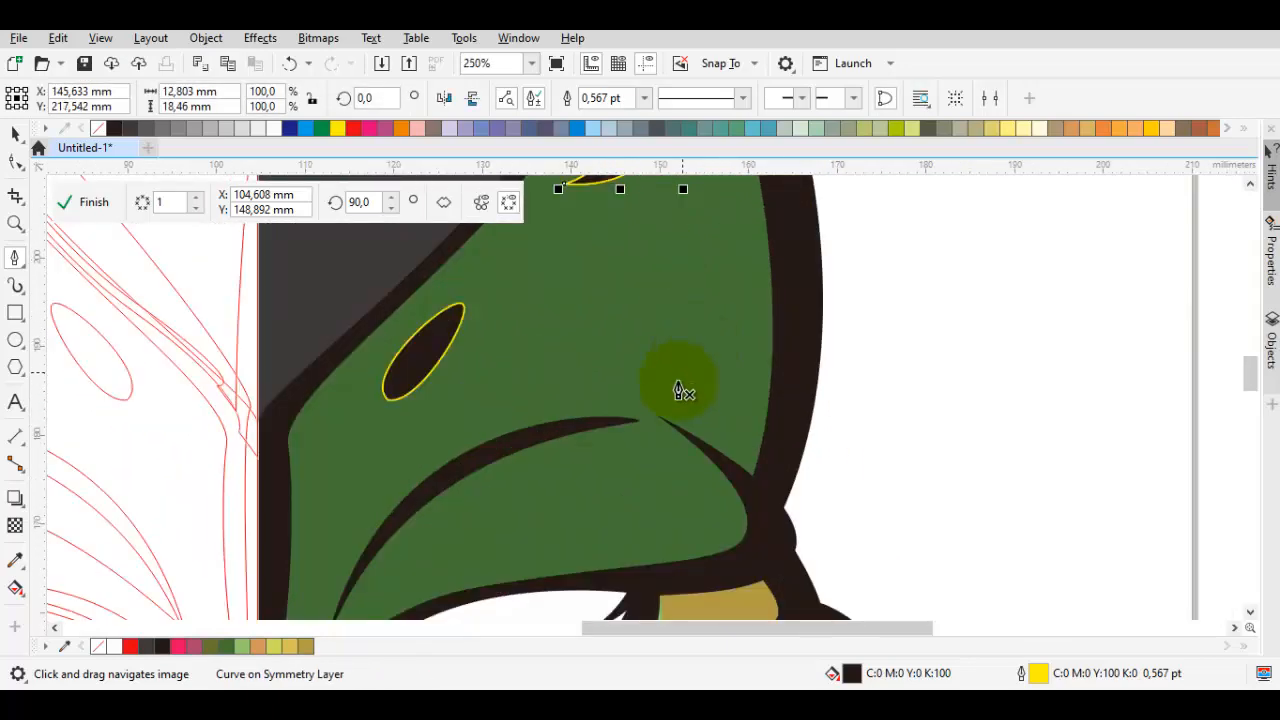
{"action": "left_click_drag", "start_coordinate": [683, 389], "coordinate": [728, 286]}
{"action": "left_click_drag", "start_coordinate": [530, 431], "coordinate": [547, 418]}
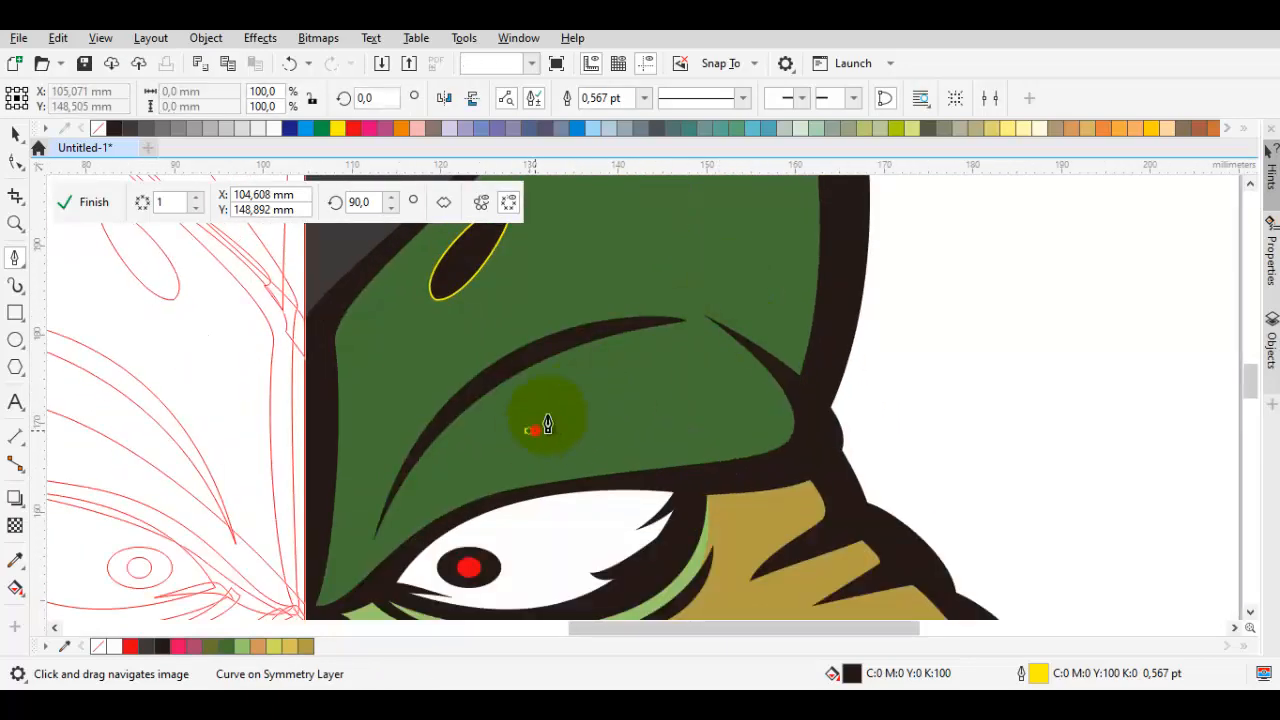
{"action": "left_click", "coordinate": [458, 494]}
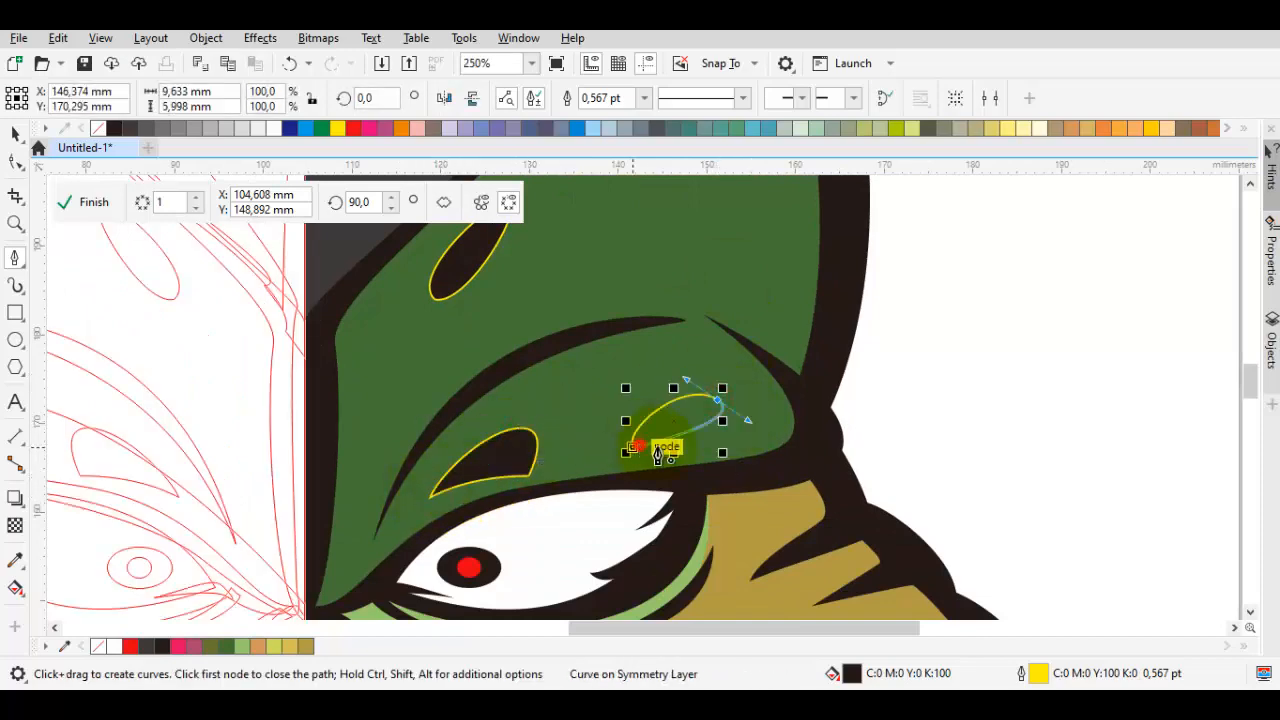
{"action": "left_click_drag", "start_coordinate": [638, 446], "coordinate": [664, 446]}
- Draw a rounded triangular black spot near the outer edge of the green forehead, about 9.3 mm wide and 7.9 mm high
{"action": "scroll", "coordinate": [723, 278], "scroll_direction": "down", "scroll_amount": 1}
{"action": "scroll", "coordinate": [715, 241], "scroll_direction": "up", "scroll_amount": 1}
{"action": "left_click_drag", "start_coordinate": [715, 241], "coordinate": [718, 344]}
{"action": "left_click", "coordinate": [713, 391]}
{"action": "left_click_drag", "start_coordinate": [787, 363], "coordinate": [794, 366]}
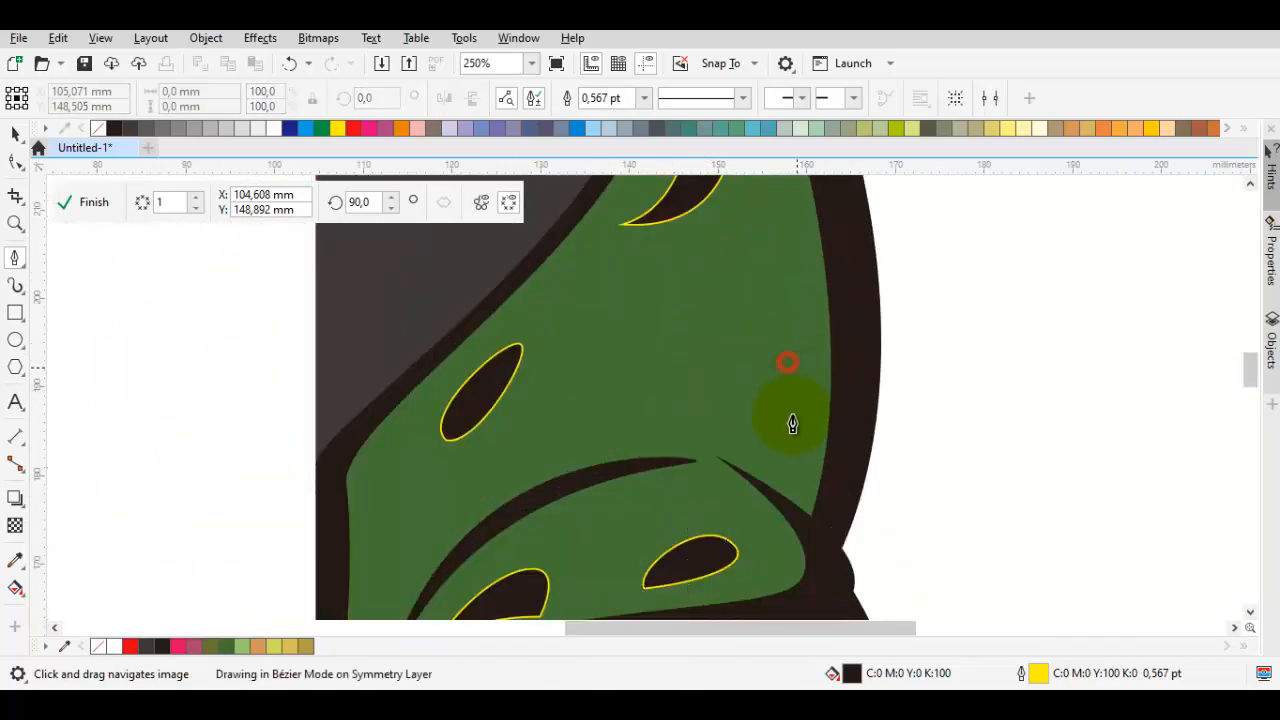
{"action": "left_click_drag", "start_coordinate": [791, 430], "coordinate": [787, 436]}
{"action": "left_click", "coordinate": [713, 392]}
- Draw a small oval black spot on the green forehead between the central crease and the inner brow
{"action": "scroll", "coordinate": [604, 381], "scroll_direction": "down", "scroll_amount": 1}
{"action": "scroll", "coordinate": [546, 402], "scroll_direction": "up", "scroll_amount": 1}
{"action": "scroll", "coordinate": [550, 412], "scroll_direction": "up", "scroll_amount": 1}
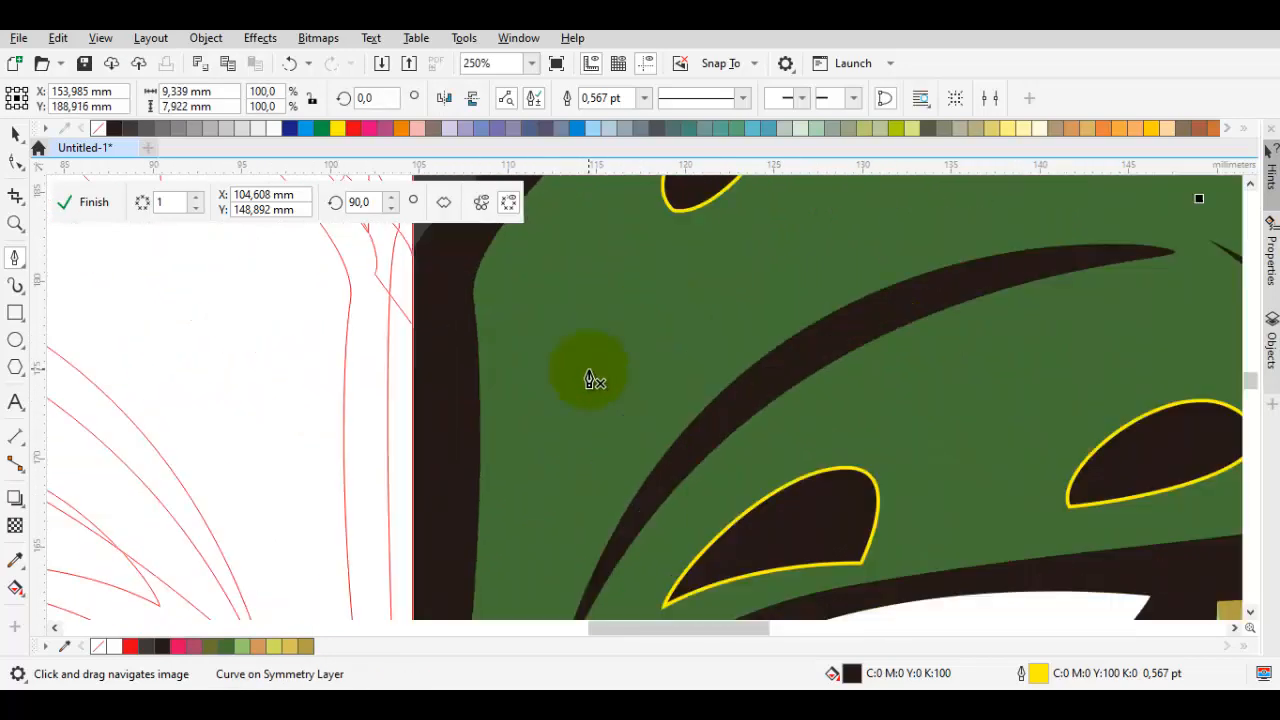
{"action": "left_click", "coordinate": [583, 379]}
{"action": "scroll", "coordinate": [634, 374], "scroll_direction": "down", "scroll_amount": 2}
- Select all objects, set their outline colour to black and deselect them
{"action": "double_click", "coordinate": [15, 134]}
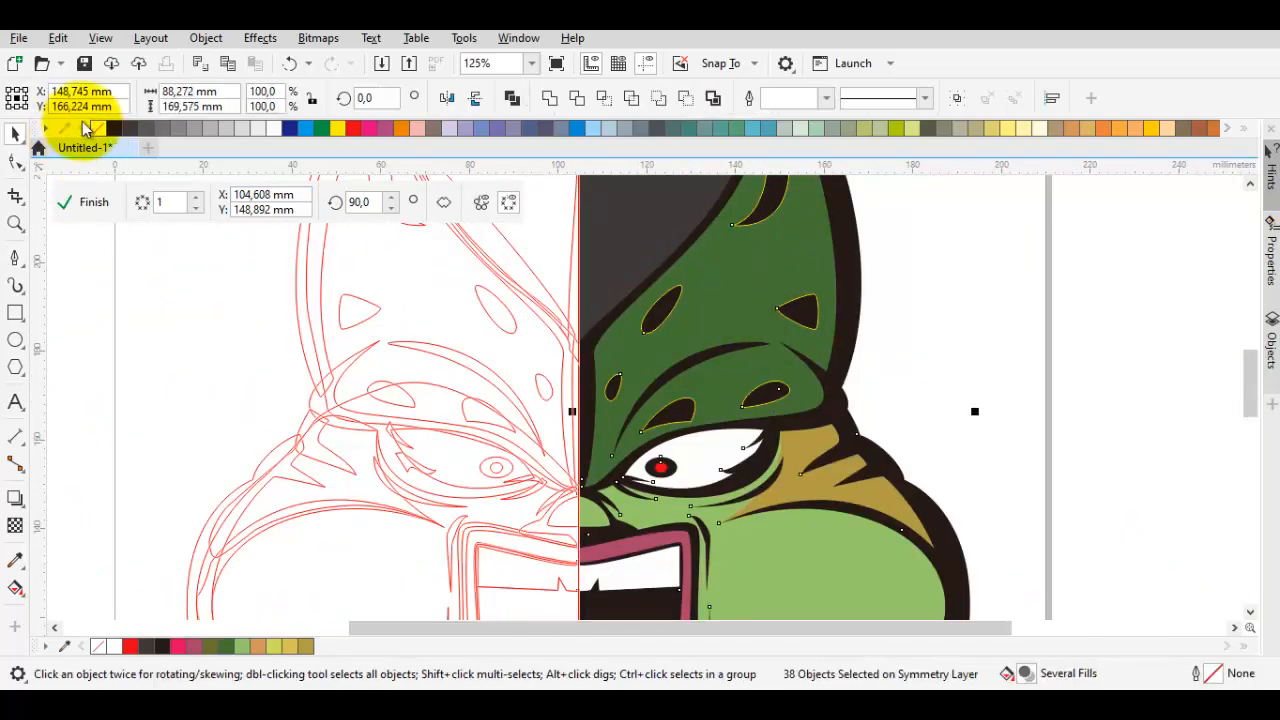
{"action": "right_click", "coordinate": [109, 128]}
{"action": "left_click", "coordinate": [900, 328]}
- Scale down the crescent spot near the horn tip and reposition it within the green area
{"action": "scroll", "coordinate": [730, 253], "scroll_direction": "up", "scroll_amount": 1}
{"action": "left_click", "coordinate": [764, 257]}
{"action": "left_click_drag", "start_coordinate": [780, 244], "coordinate": [757, 334]}
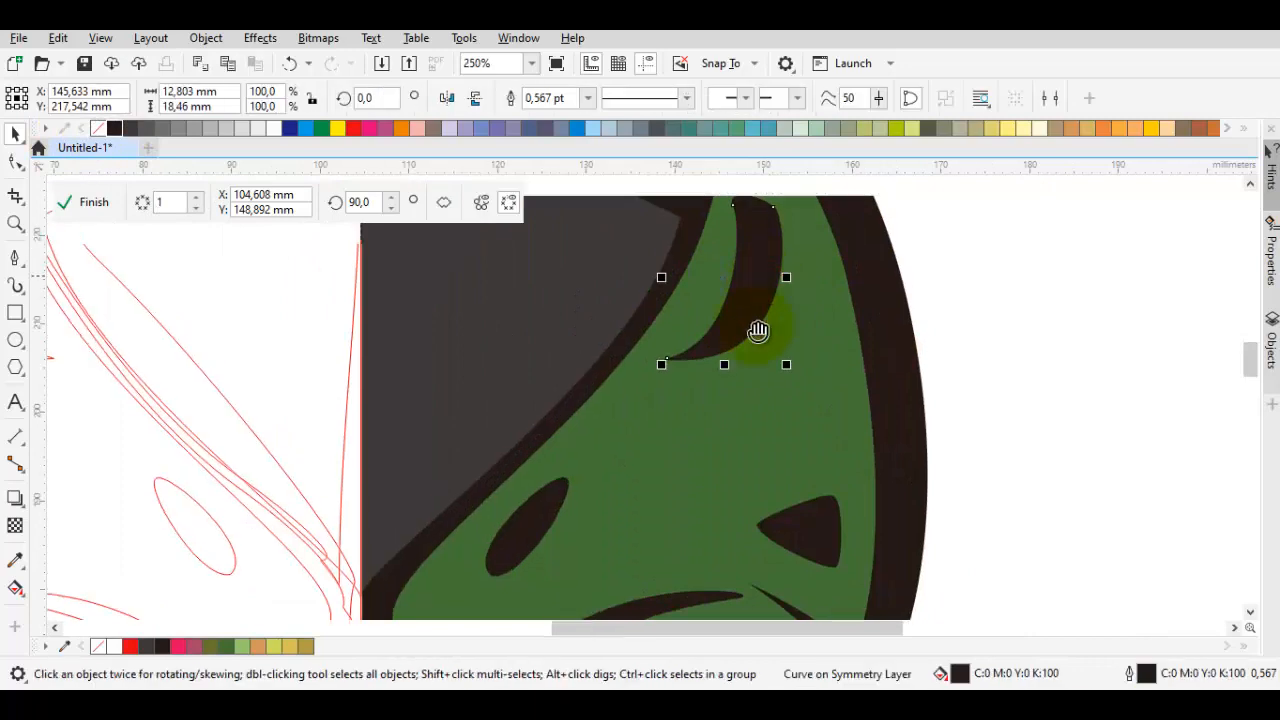
{"action": "left_click_drag", "start_coordinate": [765, 283], "coordinate": [742, 317]}
{"action": "left_click_drag", "start_coordinate": [717, 371], "coordinate": [744, 326]}
{"action": "key", "text": "Escape"}
- Draw a small bean-shaped spot below the crescent, about 6 mm wide, and remove its outline
{"action": "scroll", "coordinate": [788, 254], "scroll_direction": "down", "scroll_amount": 1}
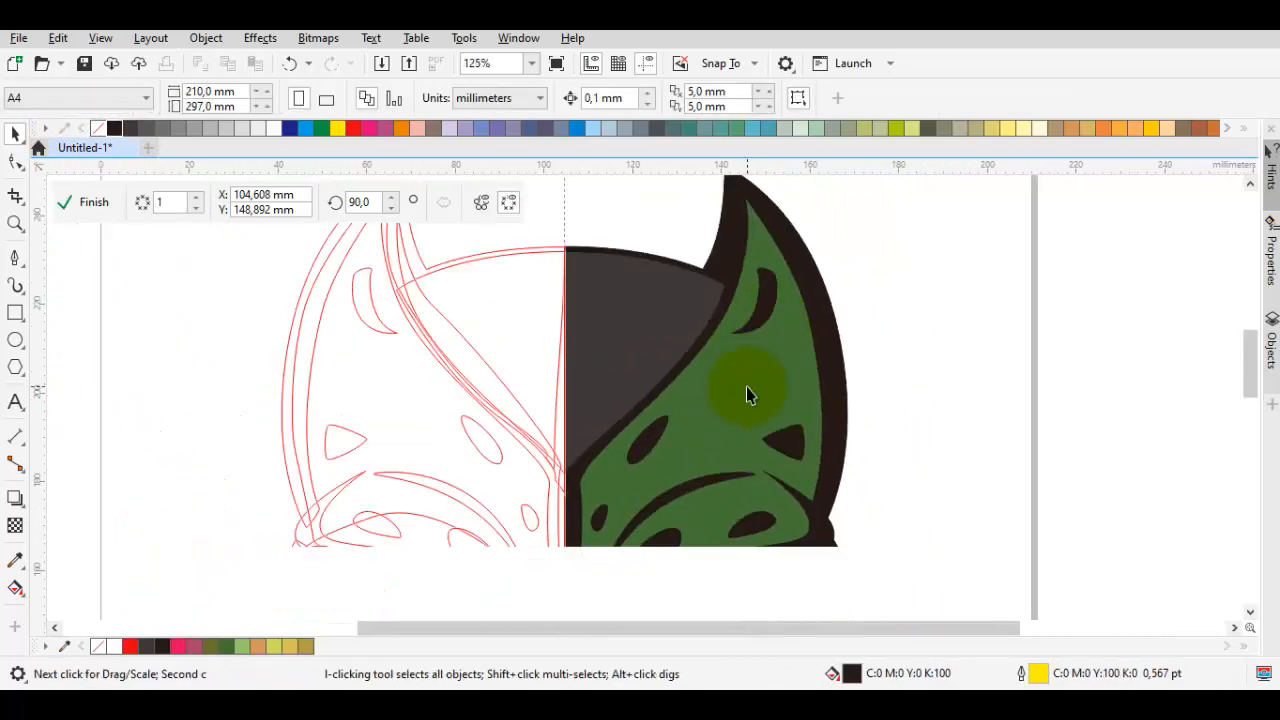
{"action": "scroll", "coordinate": [746, 385], "scroll_direction": "up", "scroll_amount": 1}
{"action": "key", "text": "space"}
{"action": "left_click_drag", "start_coordinate": [688, 407], "coordinate": [692, 383]}
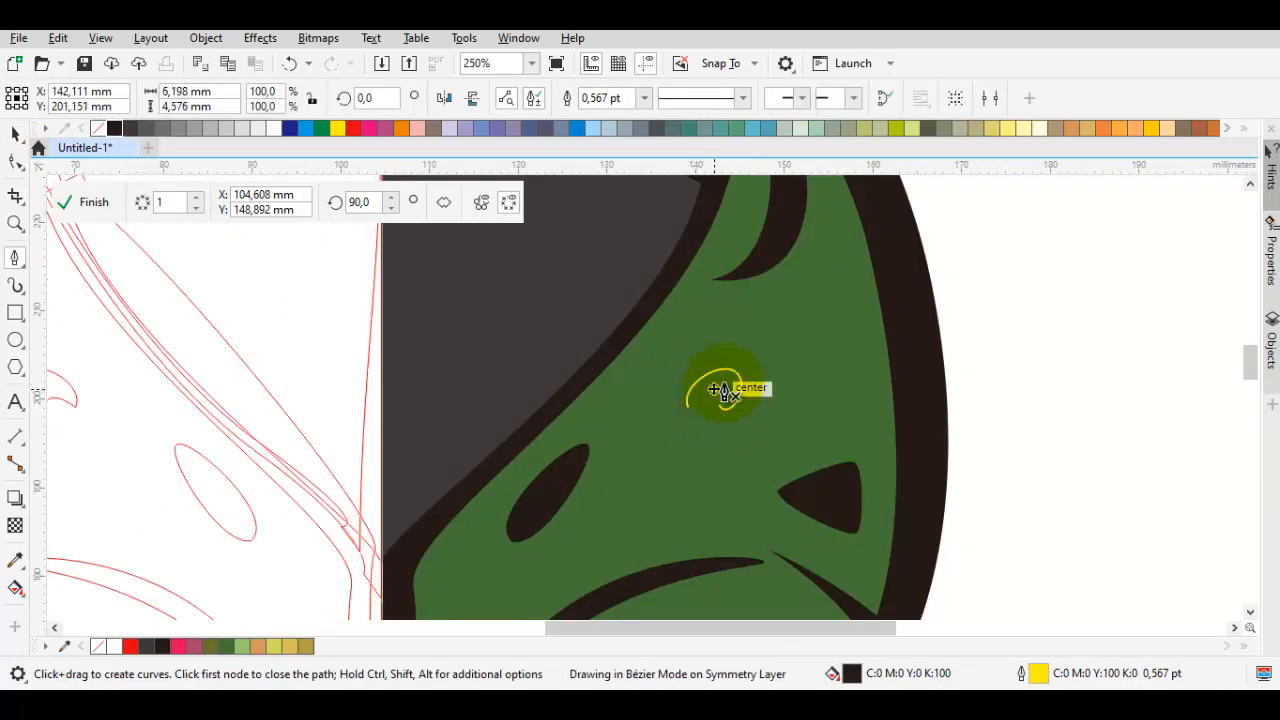
{"action": "left_click", "coordinate": [720, 390]}
{"action": "key", "text": "space"}
{"action": "left_click", "coordinate": [98, 128]}
{"action": "scroll", "coordinate": [472, 267], "scroll_direction": "down", "scroll_amount": 2}
{"action": "left_click", "coordinate": [743, 331]}
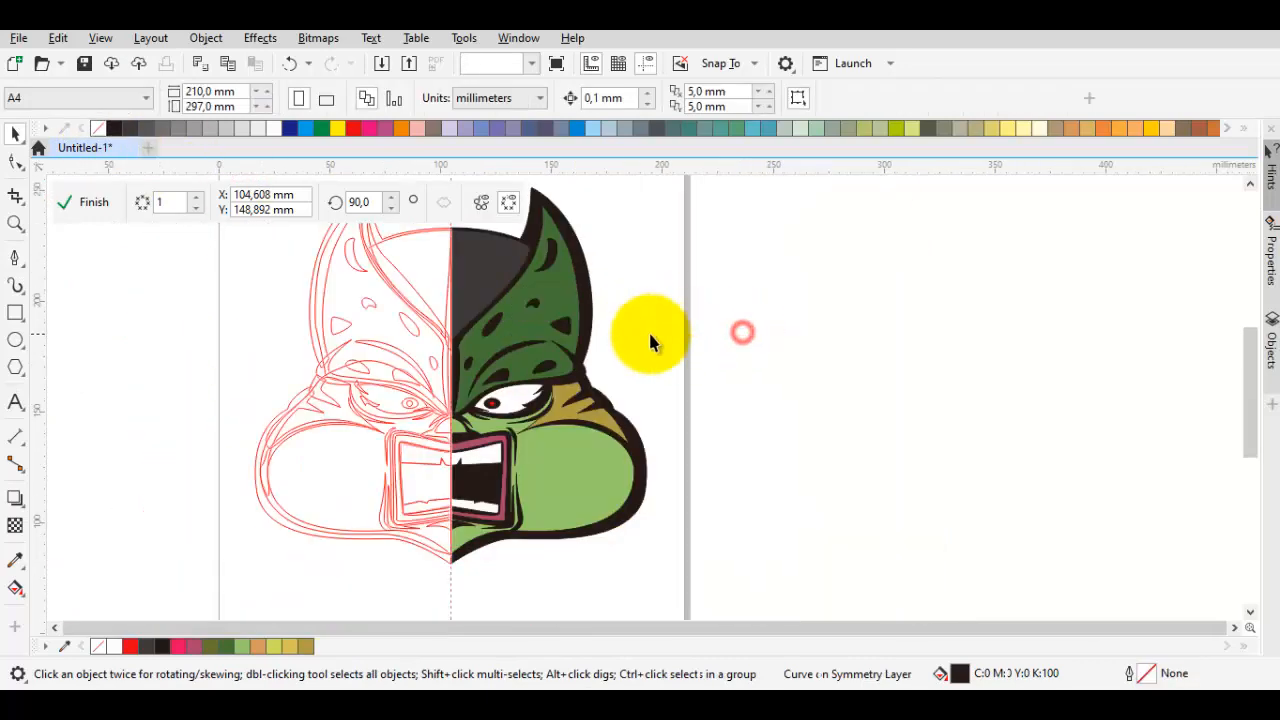
{"action": "scroll", "coordinate": [650, 302], "scroll_direction": "down", "scroll_amount": 1}
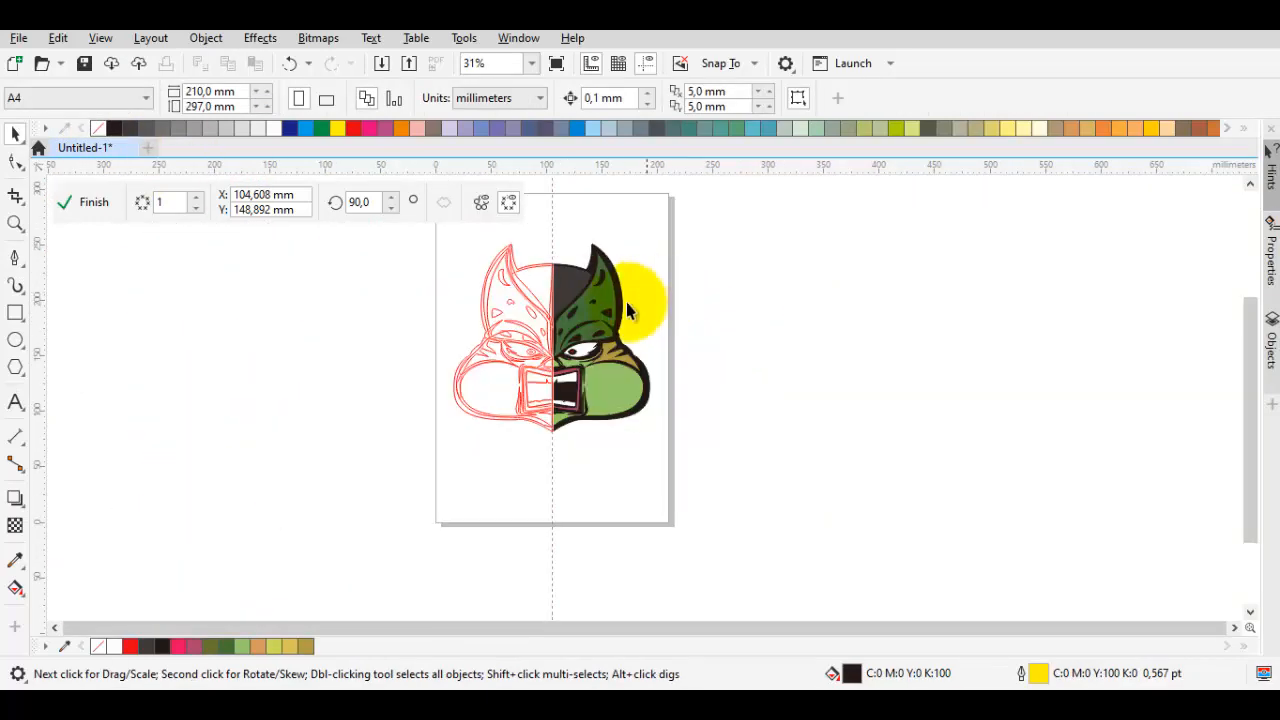
- Darken the green horn and forehead fill to C:83 M:55 Y:100 K:24
{"action": "scroll", "coordinate": [604, 304], "scroll_direction": "up", "scroll_amount": 2}
{"action": "left_click", "coordinate": [617, 286]}
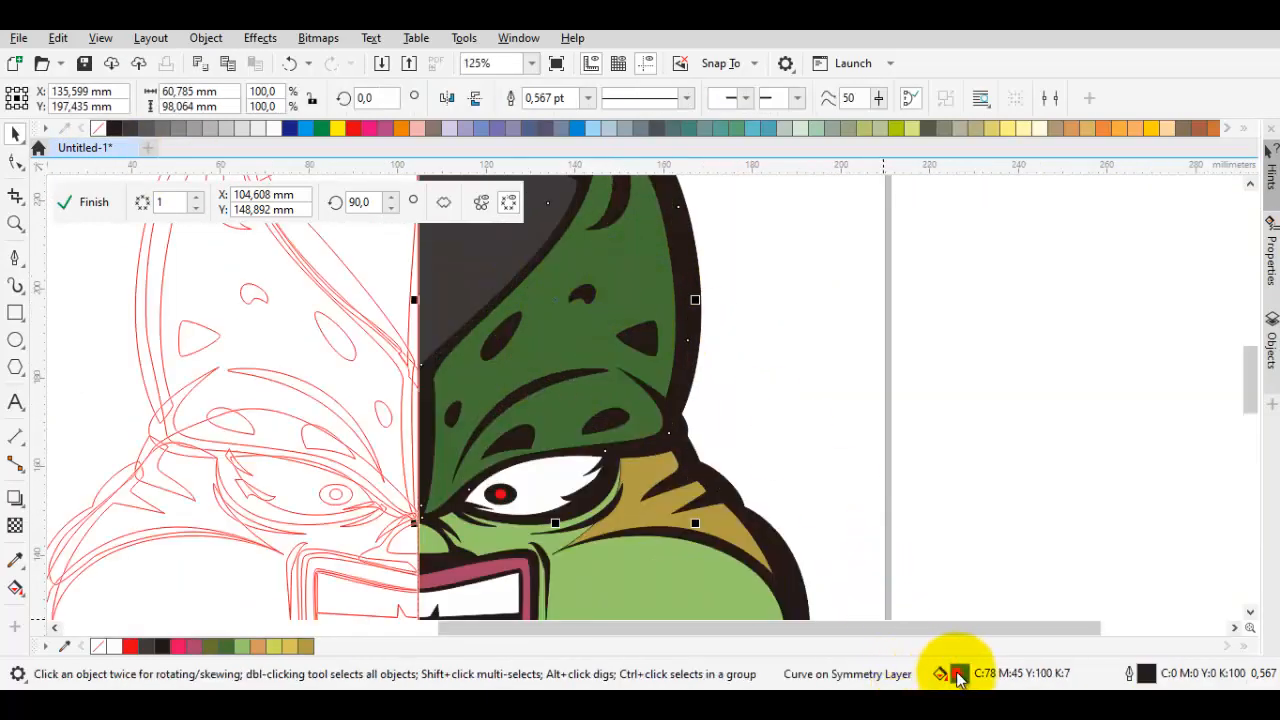
{"action": "key", "text": "shift+F11"}
{"action": "left_click_drag", "start_coordinate": [481, 353], "coordinate": [481, 363]}
{"action": "left_click", "coordinate": [804, 601]}
{"action": "left_click", "coordinate": [928, 391]}
{"action": "scroll", "coordinate": [928, 390], "scroll_direction": "down", "scroll_amount": 2}
{"action": "scroll", "coordinate": [805, 400], "scroll_direction": "up", "scroll_amount": 1}
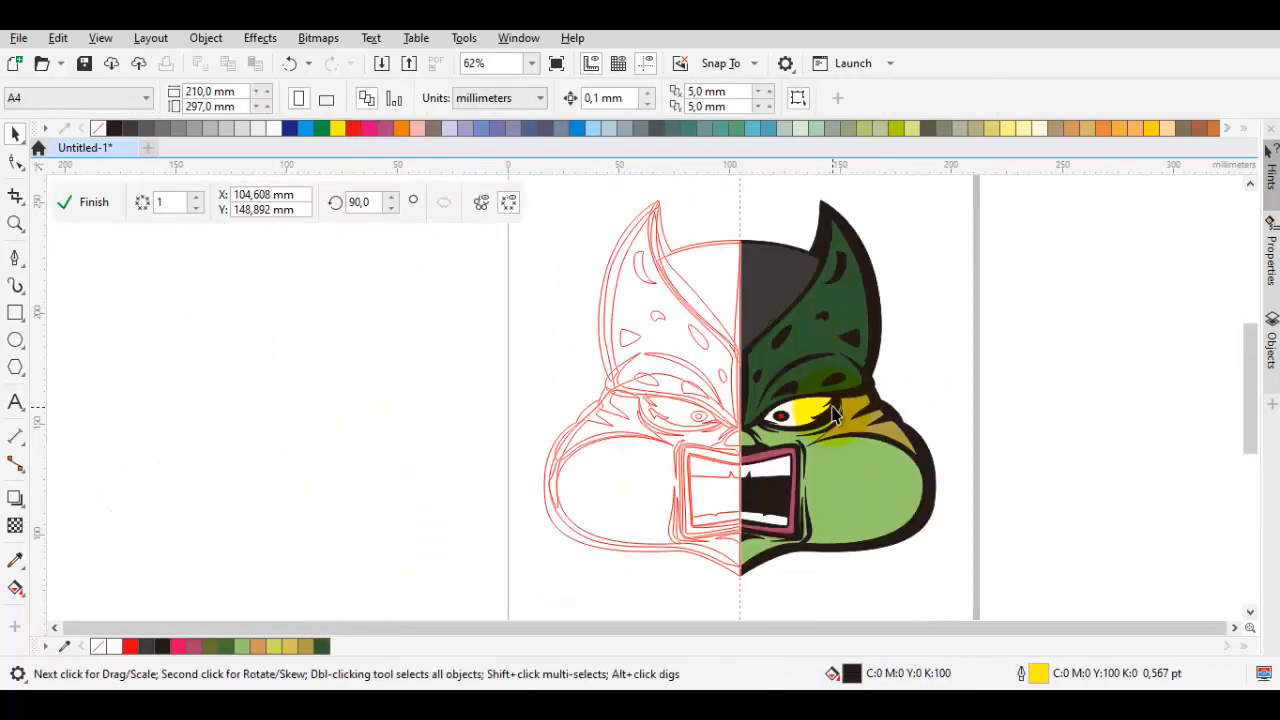
{"action": "scroll", "coordinate": [790, 315], "scroll_direction": "up", "scroll_amount": 1}
{"action": "scroll", "coordinate": [806, 352], "scroll_direction": "down", "scroll_amount": 1}
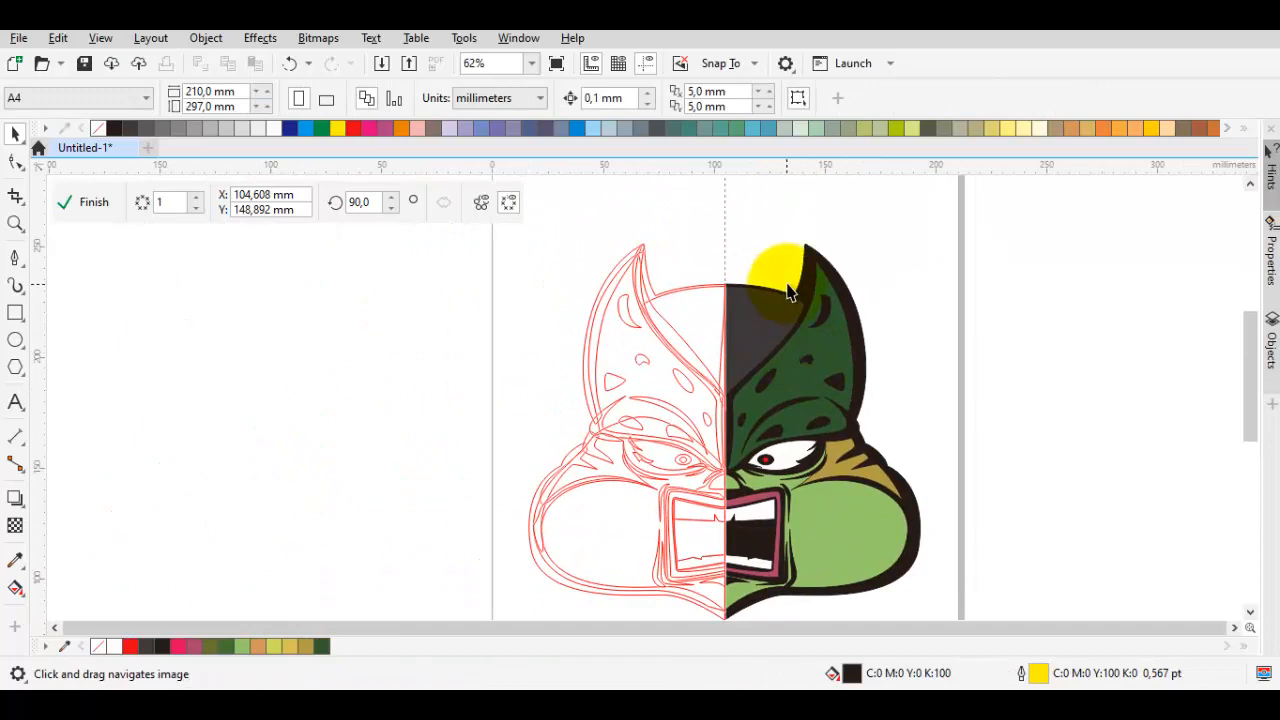
- Move the black crown outline's corner node where it meets the horn inward towards the head's centre
{"action": "scroll", "coordinate": [813, 343], "scroll_direction": "up", "scroll_amount": 2}
{"action": "double_click", "coordinate": [803, 364]}
{"action": "scroll", "coordinate": [782, 383], "scroll_direction": "up", "scroll_amount": 1}
{"action": "left_click_drag", "start_coordinate": [771, 369], "coordinate": [734, 356]}
{"action": "scroll", "coordinate": [734, 356], "scroll_direction": "down", "scroll_amount": 1}
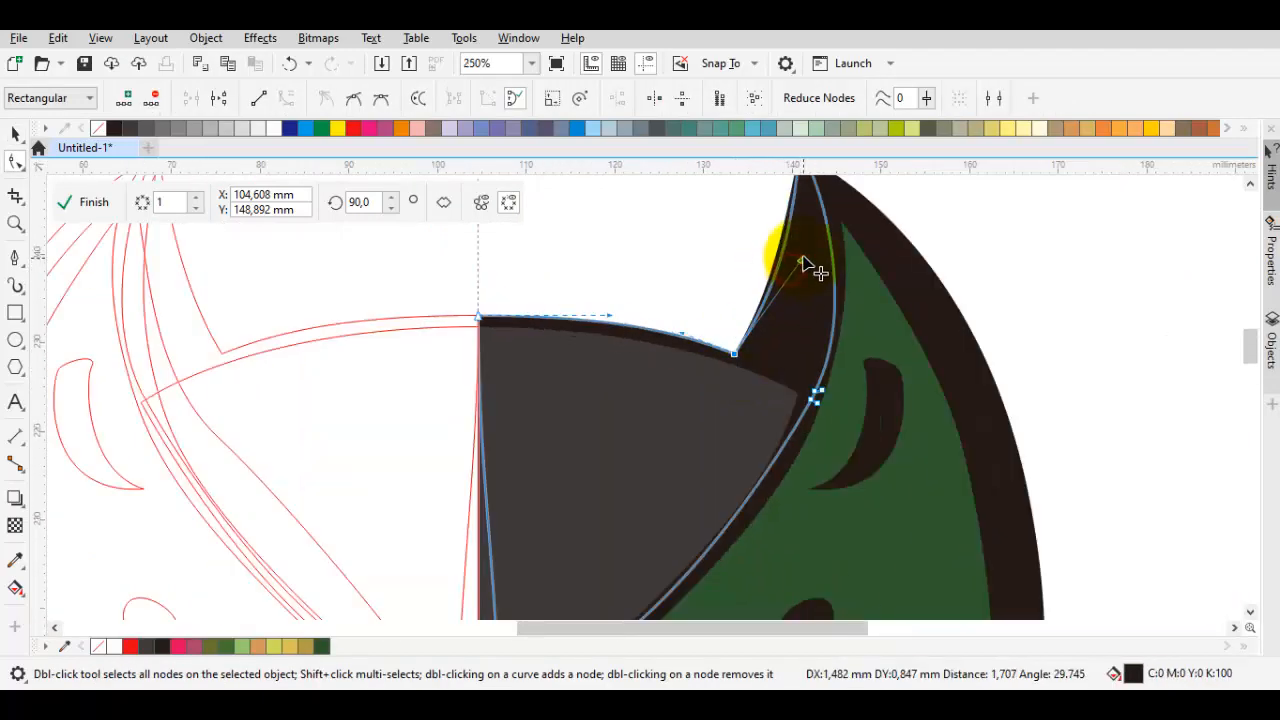
{"action": "key", "text": "space"}
- Draw a tapered black crease about 14 mm wide and 6 mm high along the ochre strip beside the eye
{"action": "scroll", "coordinate": [946, 309], "scroll_direction": "down", "scroll_amount": 2}
{"action": "scroll", "coordinate": [929, 394], "scroll_direction": "up", "scroll_amount": 1}
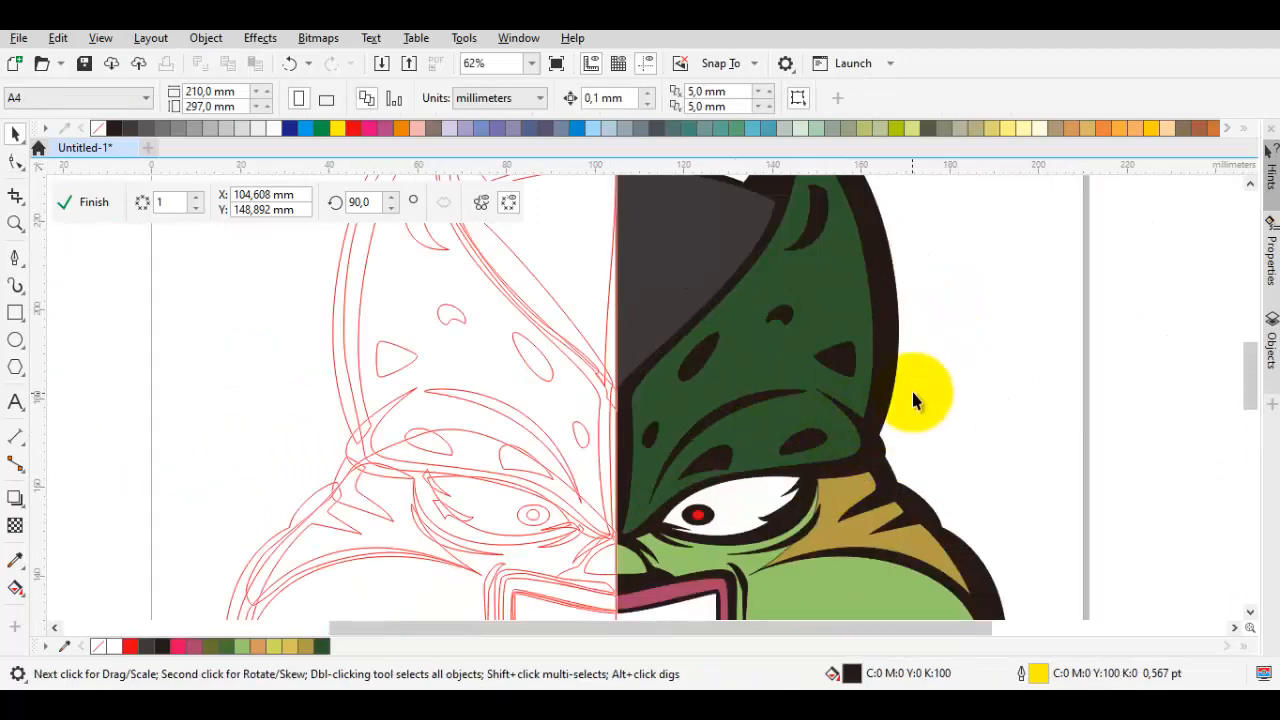
{"action": "scroll", "coordinate": [900, 420], "scroll_direction": "up", "scroll_amount": 1}
{"action": "scroll", "coordinate": [856, 463], "scroll_direction": "up", "scroll_amount": 2}
{"action": "key", "text": "space"}
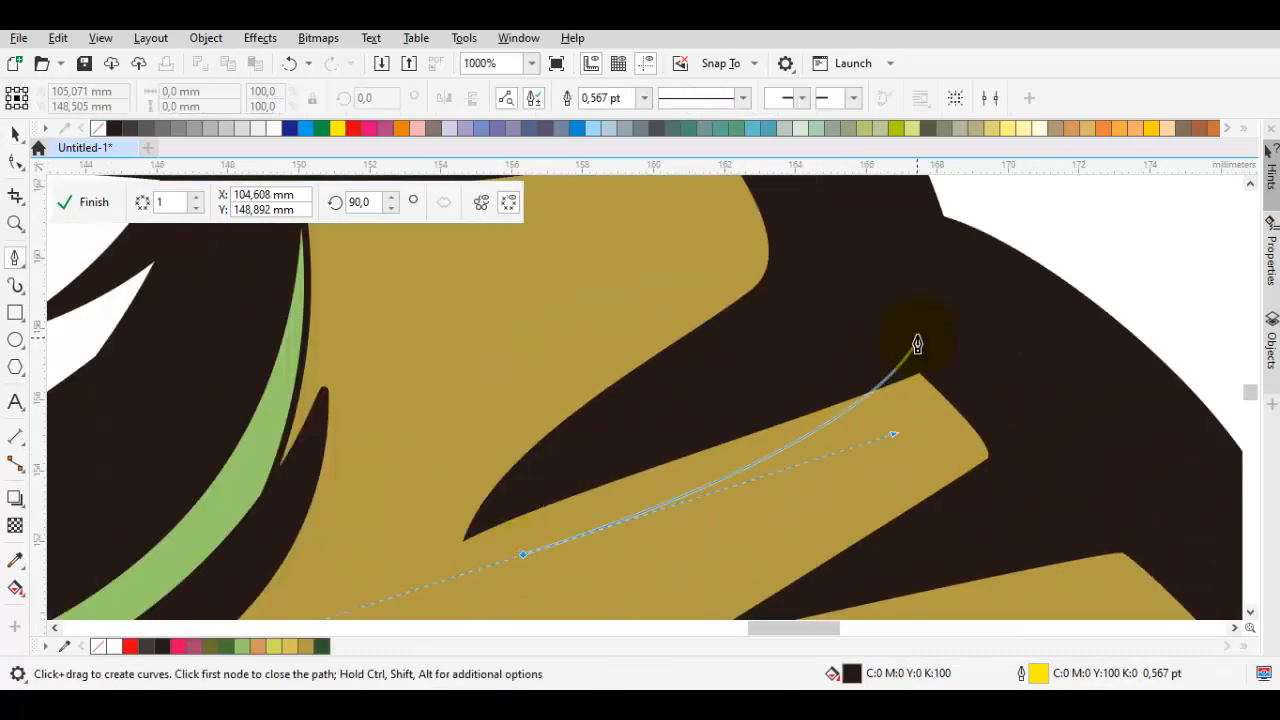
{"action": "left_click_drag", "start_coordinate": [520, 556], "coordinate": [622, 566]}
{"action": "scroll", "coordinate": [1053, 497], "scroll_direction": "down", "scroll_amount": 2}
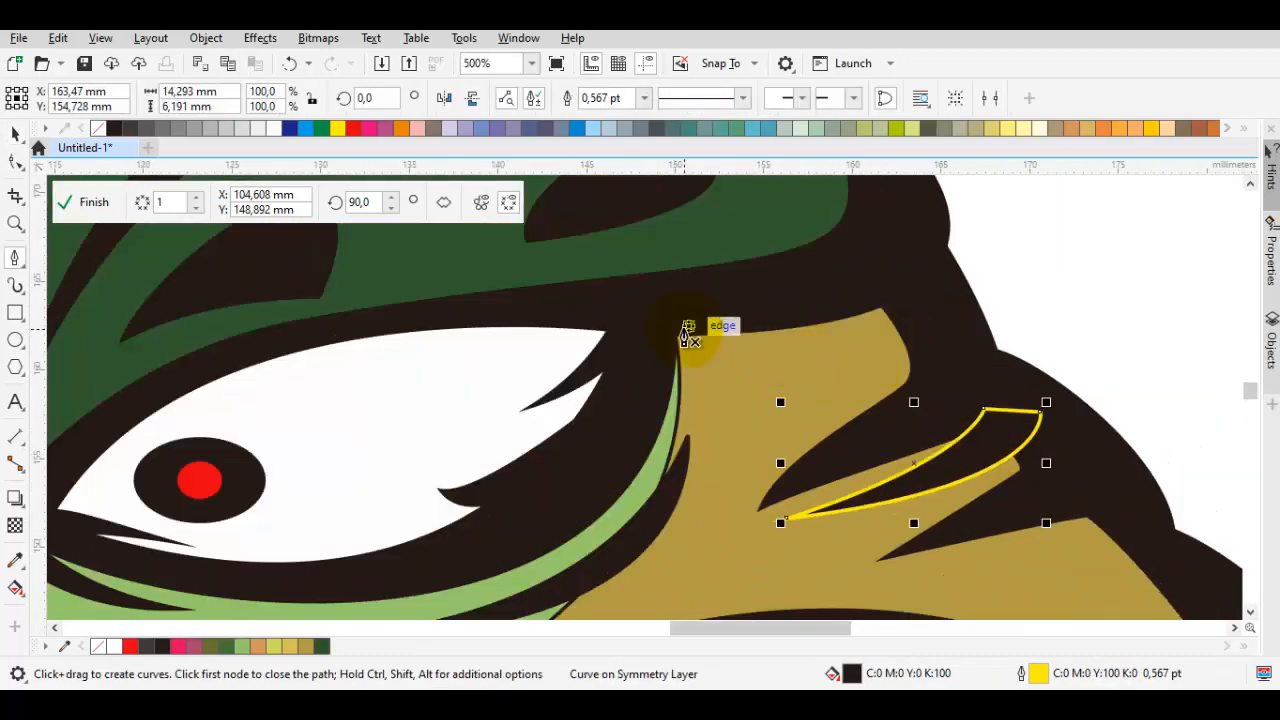
- Draw a second, smaller curved black crease at the upper outer corner of the ochre area
{"action": "scroll", "coordinate": [768, 364], "scroll_direction": "up", "scroll_amount": 2}
{"action": "scroll", "coordinate": [970, 288], "scroll_direction": "down", "scroll_amount": 1}
{"action": "left_click_drag", "start_coordinate": [729, 378], "coordinate": [956, 363]}
{"action": "left_click", "coordinate": [1028, 277]}
{"action": "key", "text": "space"}
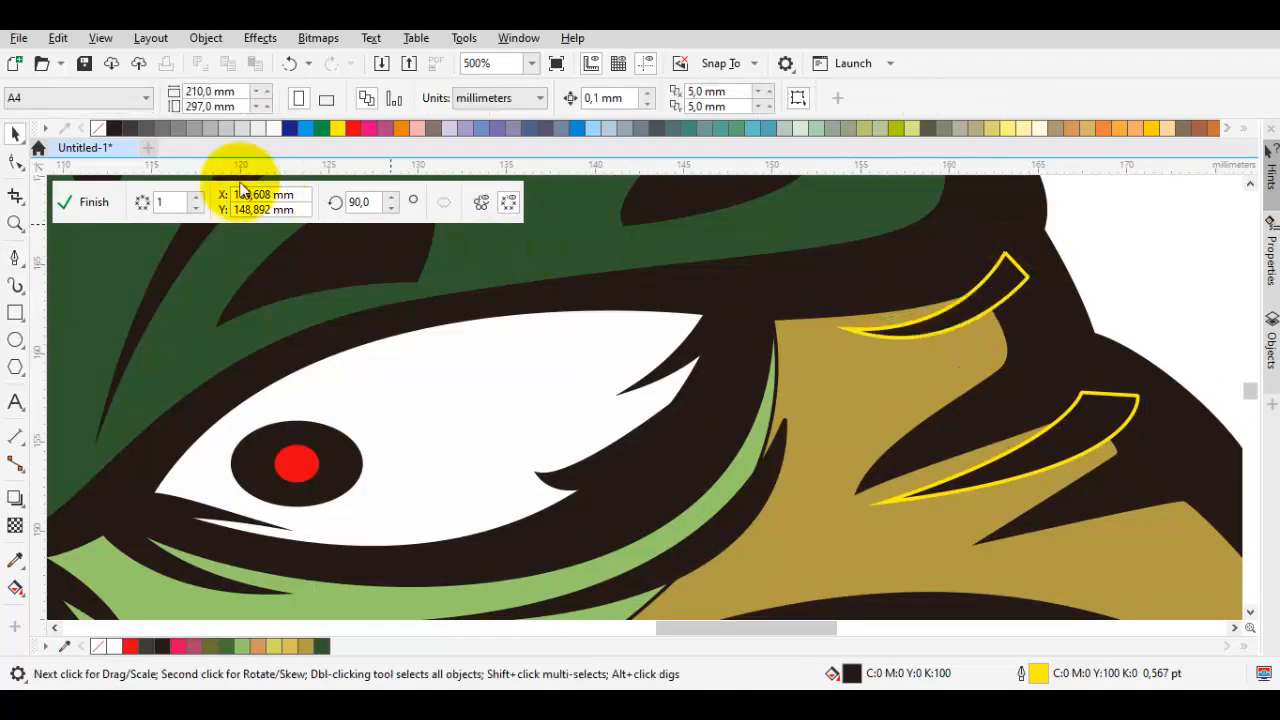
- Select all objects and remove their outlines
{"action": "key", "text": "ctrl+a"}
{"action": "right_click", "coordinate": [97, 129]}
{"action": "scroll", "coordinate": [579, 346], "scroll_direction": "down", "scroll_amount": 4}
{"action": "scroll", "coordinate": [592, 383], "scroll_direction": "up", "scroll_amount": 2}
- Draw the nose half about 8 mm wide and 9 mm high against the symmetry axis, filled C:60 M:40 Y:0 K:40 without an outline
{"action": "key", "text": "space"}
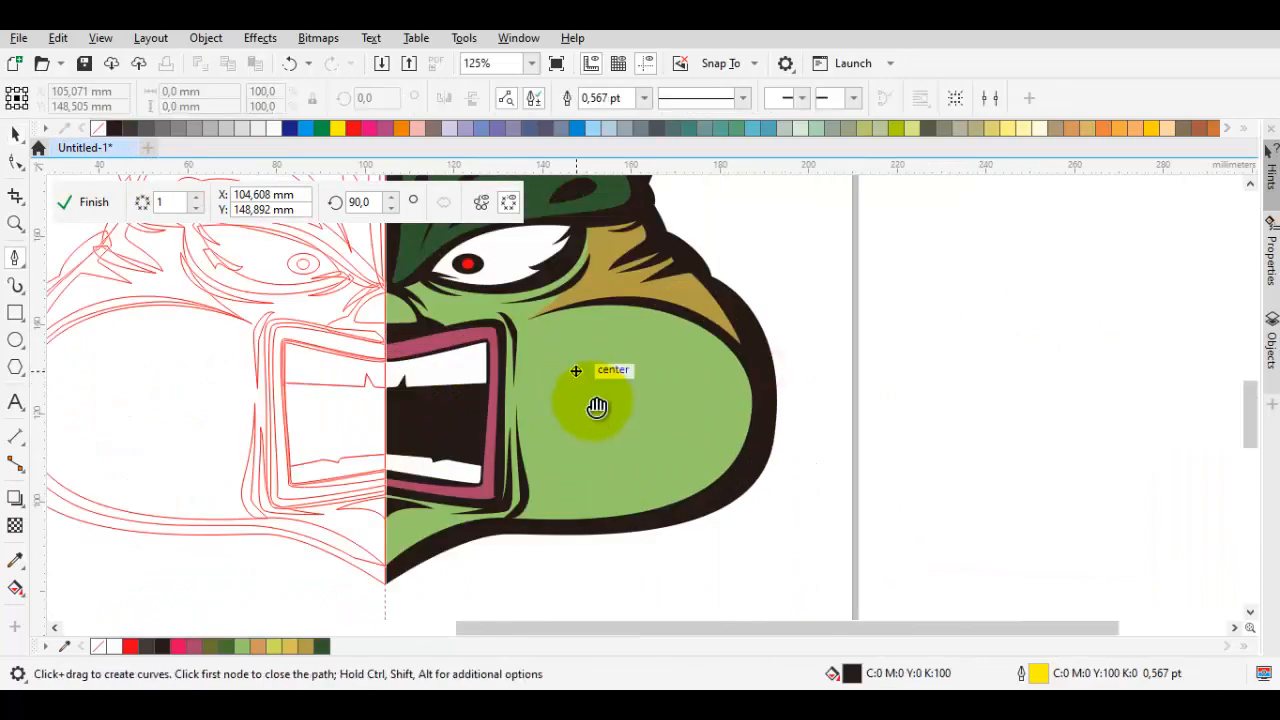
{"action": "left_click_drag", "start_coordinate": [597, 400], "coordinate": [715, 533]}
{"action": "scroll", "coordinate": [500, 478], "scroll_direction": "up", "scroll_amount": 2}
{"action": "left_click_drag", "start_coordinate": [628, 496], "coordinate": [686, 495]}
{"action": "scroll", "coordinate": [674, 450], "scroll_direction": "up", "scroll_amount": 1}
{"action": "left_click_drag", "start_coordinate": [673, 442], "coordinate": [662, 422]}
{"action": "left_click_drag", "start_coordinate": [662, 422], "coordinate": [744, 509]}
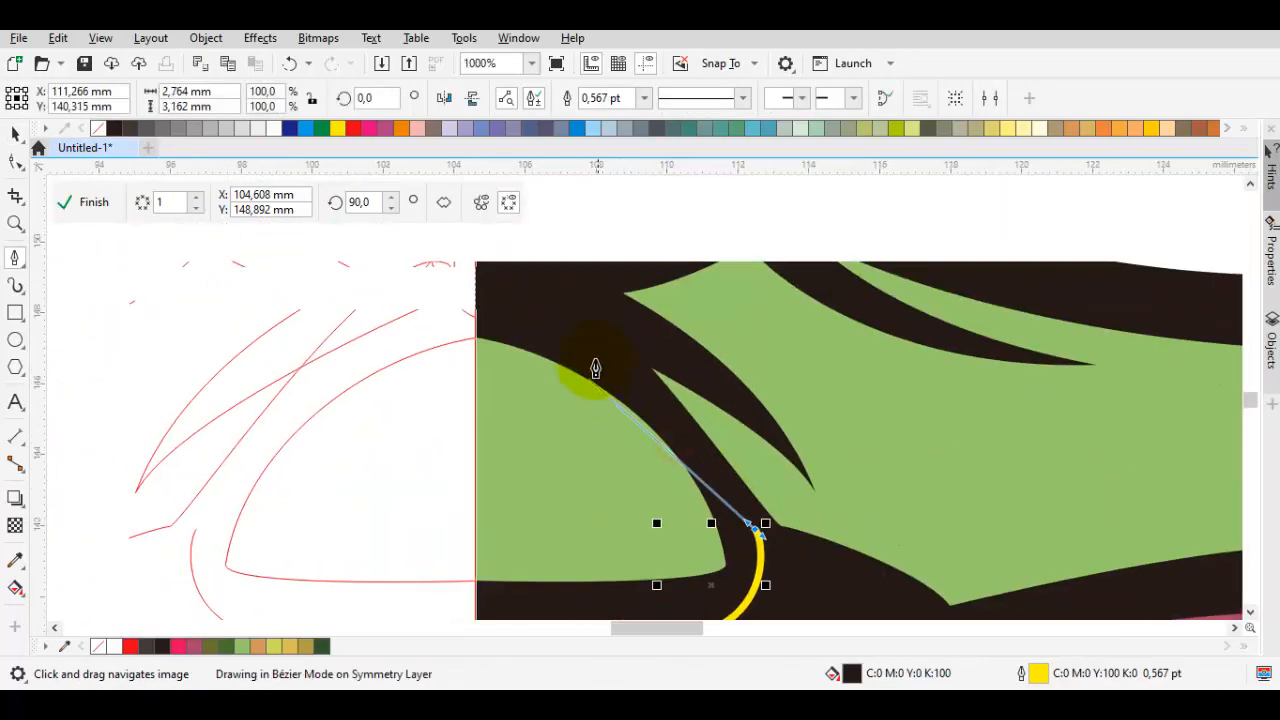
{"action": "left_click_drag", "start_coordinate": [573, 341], "coordinate": [514, 319]}
{"action": "left_click", "coordinate": [478, 318]}
{"action": "left_click_drag", "start_coordinate": [497, 489], "coordinate": [542, 350]}
{"action": "left_click", "coordinate": [521, 468]}
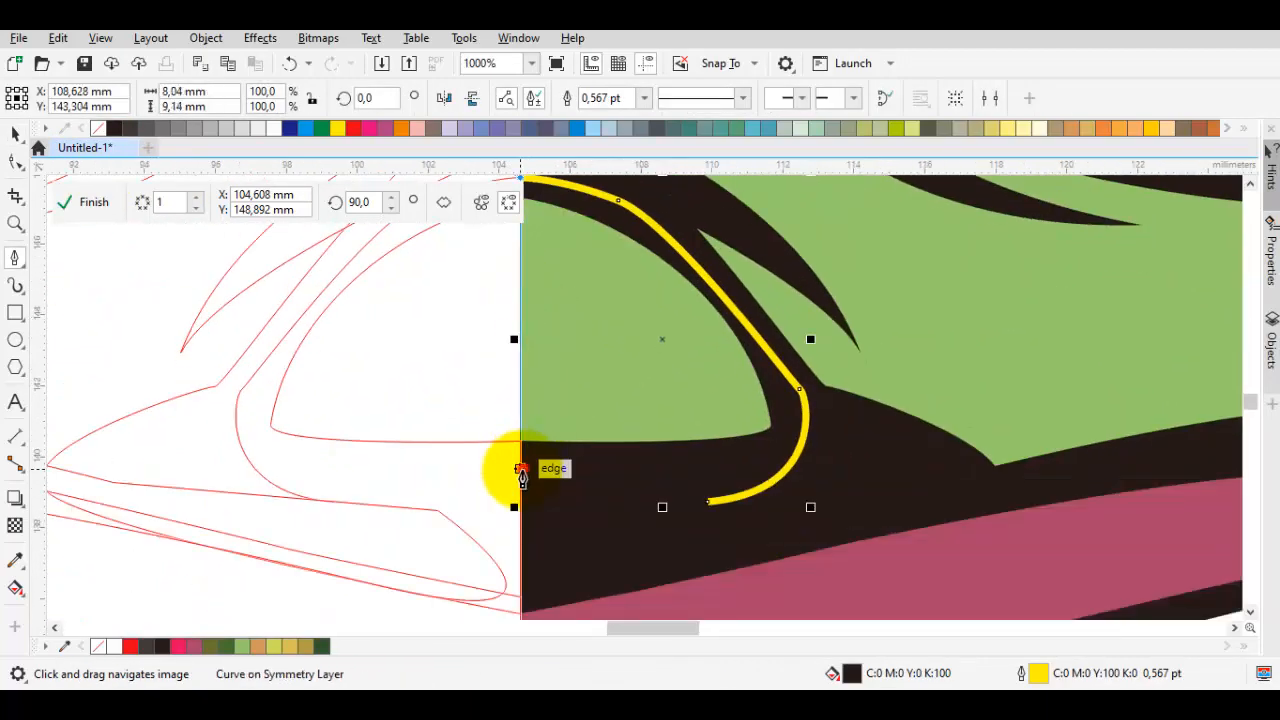
{"action": "left_click", "coordinate": [706, 505]}
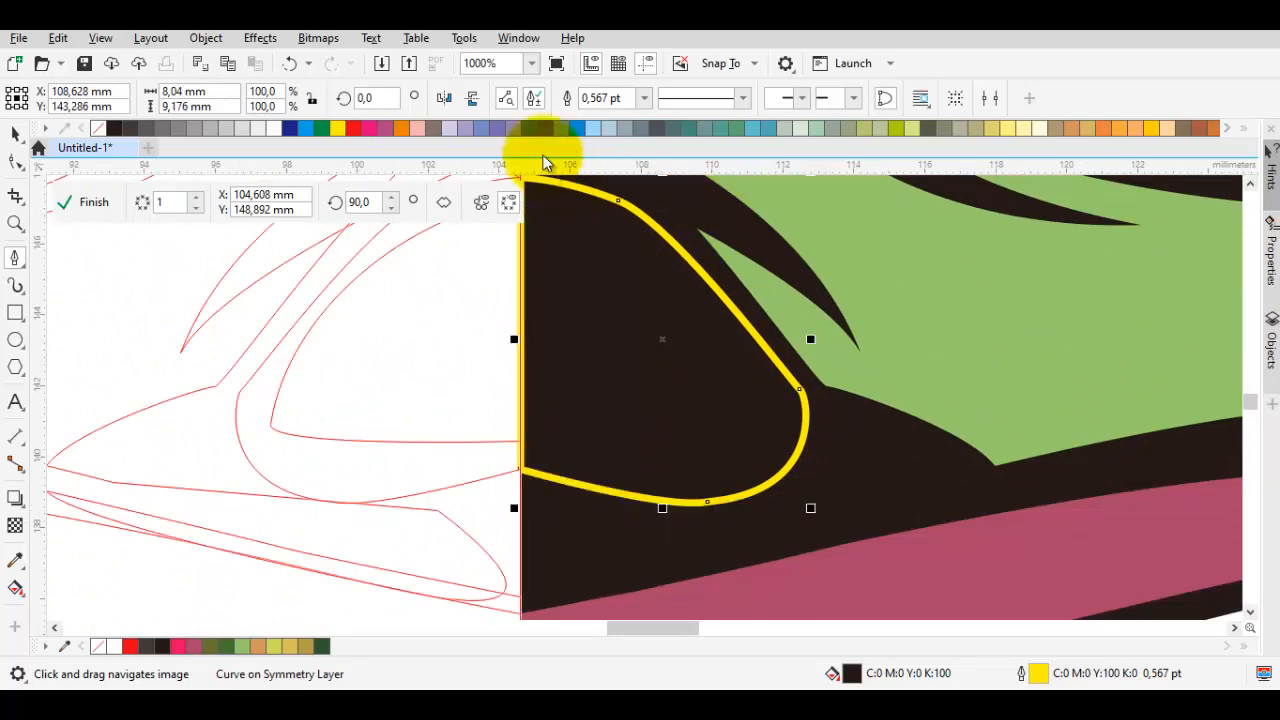
{"action": "left_click", "coordinate": [530, 128]}
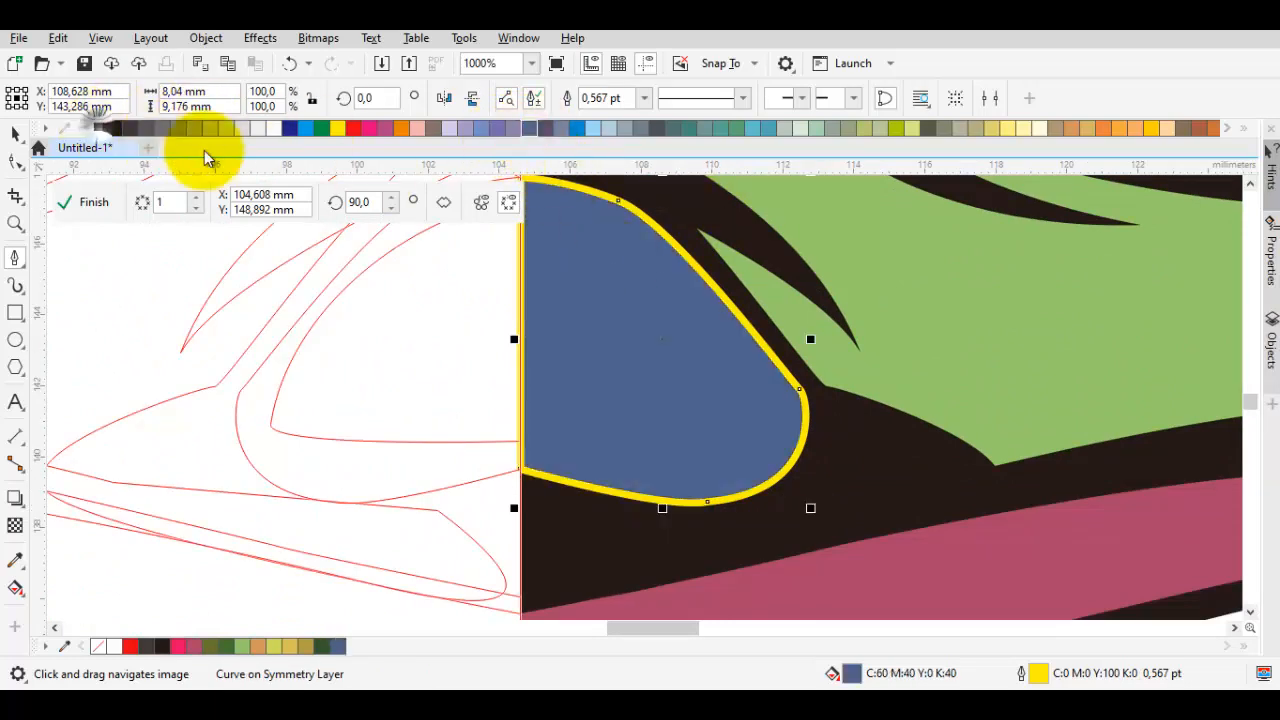
{"action": "right_click", "coordinate": [98, 128]}
- Reorder the blue nose shape so it lies above the light green face but beneath the black linework
{"action": "right_click", "coordinate": [631, 298]}
{"action": "mouse_move", "coordinate": [735, 320]}
{"action": "left_click", "coordinate": [952, 456]}
{"action": "left_click", "coordinate": [960, 339]}
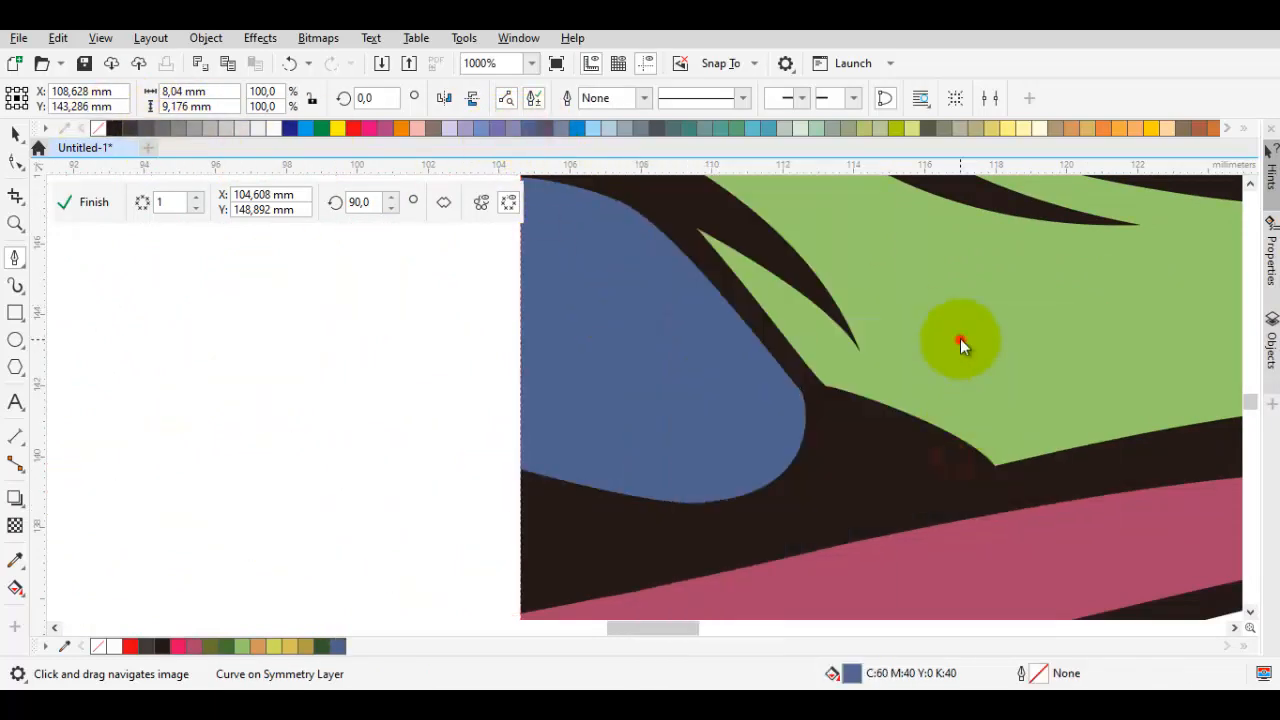
{"action": "scroll", "coordinate": [947, 362], "scroll_direction": "down", "scroll_amount": 3}
{"action": "key", "text": "space"}
{"action": "key", "text": "Escape"}
{"action": "scroll", "coordinate": [934, 371], "scroll_direction": "up", "scroll_amount": 2}
{"action": "left_click", "coordinate": [835, 366]}
{"action": "scroll", "coordinate": [840, 366], "scroll_direction": "down", "scroll_amount": 3}
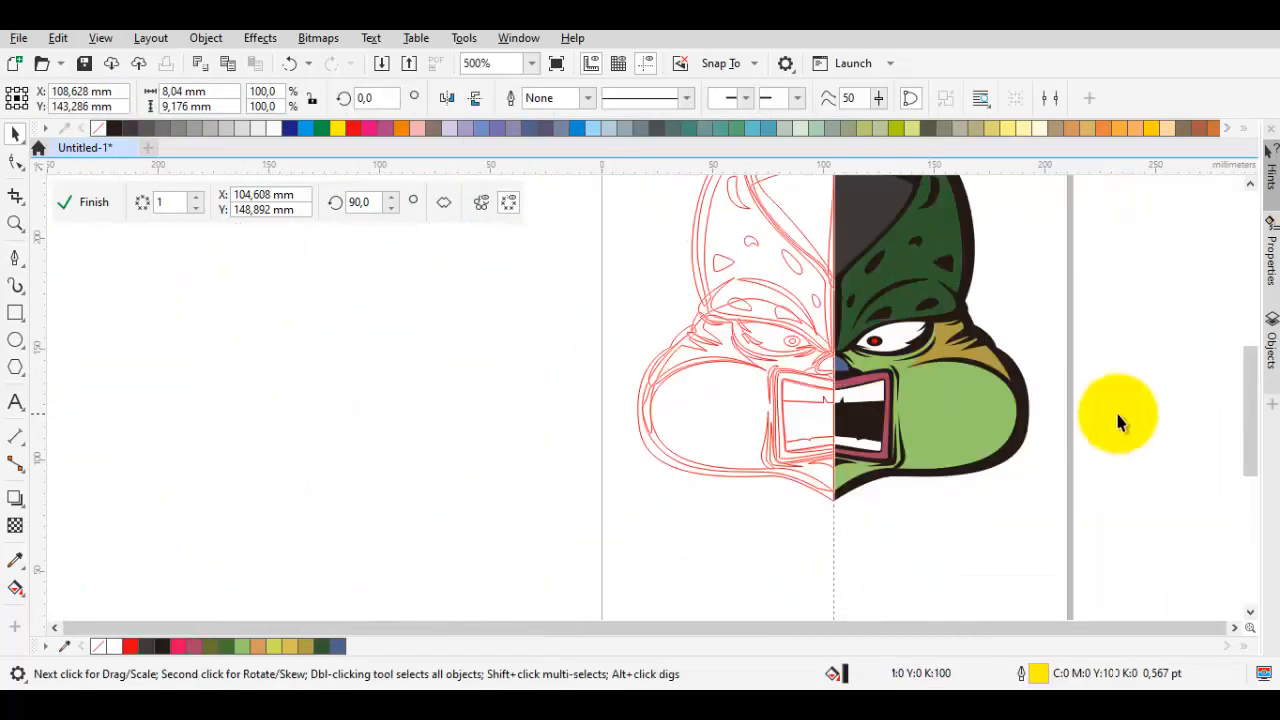
{"action": "left_click", "coordinate": [1118, 415]}
{"action": "left_click_drag", "start_coordinate": [1074, 412], "coordinate": [1020, 431]}
{"action": "scroll", "coordinate": [1019, 431], "scroll_direction": "down", "scroll_amount": 1}
{"action": "scroll", "coordinate": [935, 379], "scroll_direction": "up", "scroll_amount": 1}
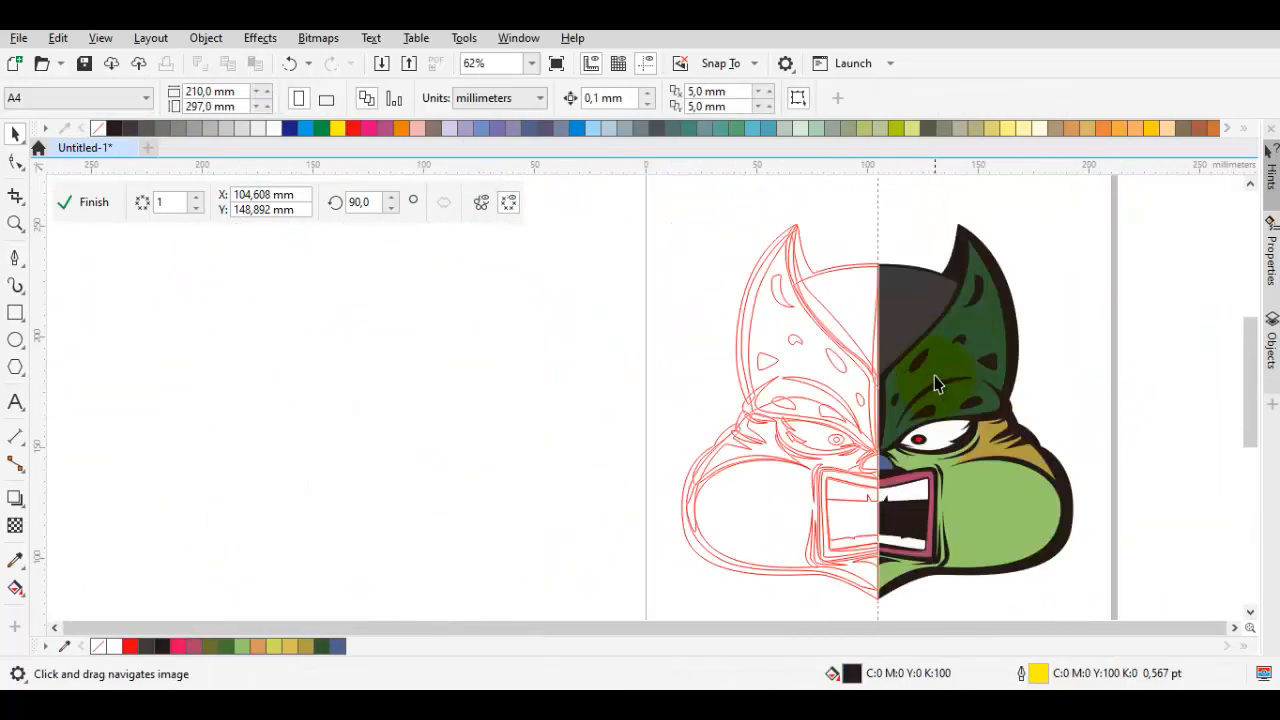
- Finish the symmetry editing and separate the symmetry group into individual objects
{"action": "left_click", "coordinate": [94, 202]}
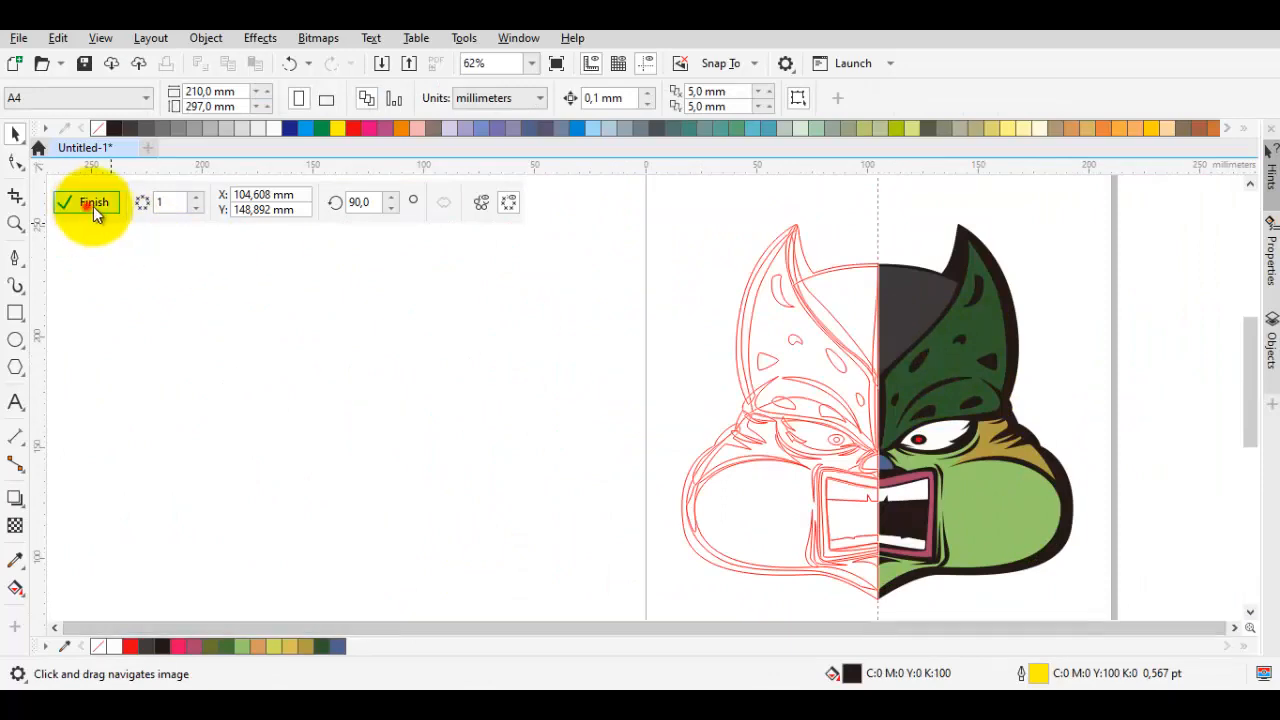
{"action": "left_click", "coordinate": [173, 194]}
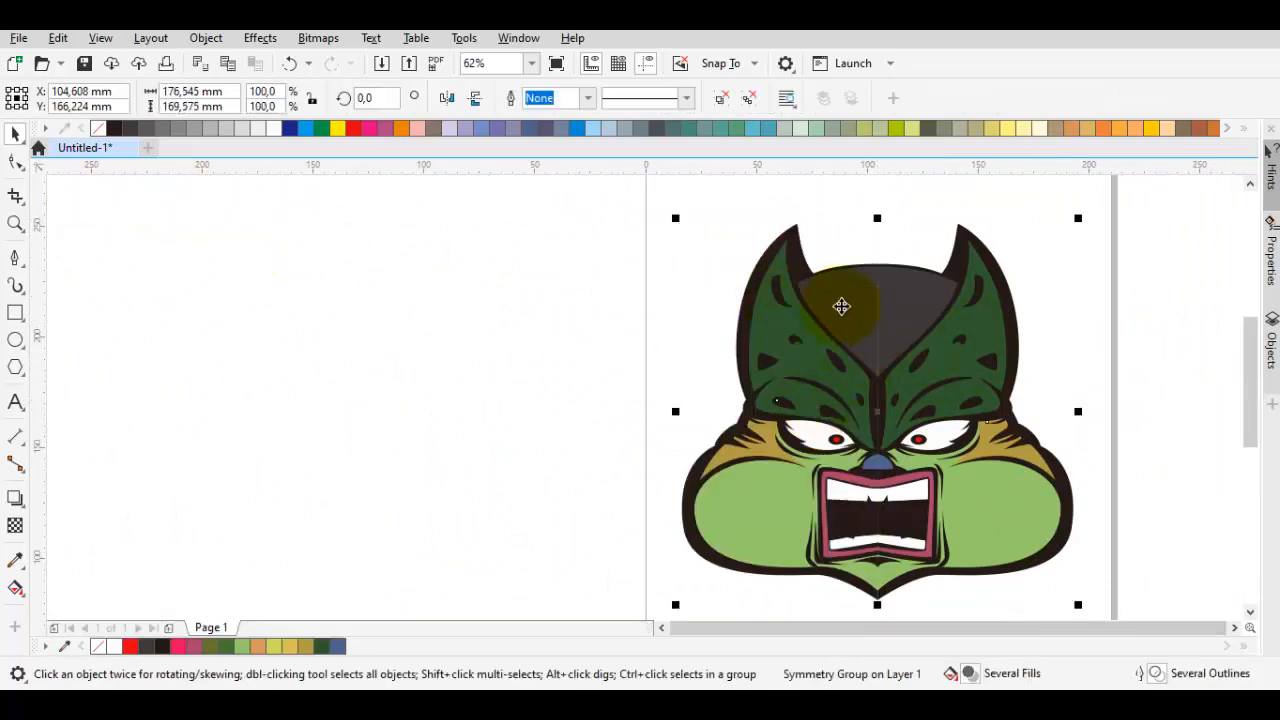
{"action": "right_click", "coordinate": [842, 306]}
{"action": "left_click", "coordinate": [903, 190]}
{"action": "left_click", "coordinate": [1038, 272]}
{"action": "scroll", "coordinate": [935, 300], "scroll_direction": "up", "scroll_amount": 2}
{"action": "scroll", "coordinate": [903, 309], "scroll_direction": "down", "scroll_amount": 2}
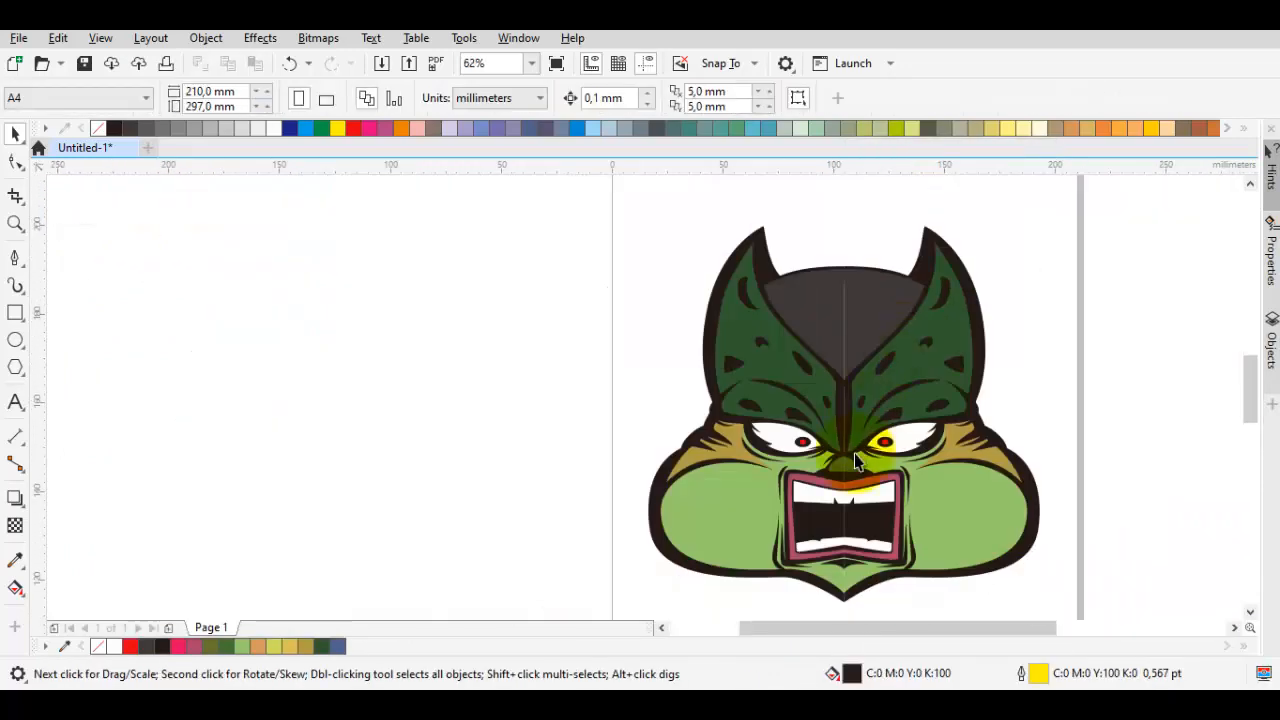
- Weld the two black halves of the central forehead strip and crown outline
{"action": "scroll", "coordinate": [857, 402], "scroll_direction": "up", "scroll_amount": 2}
{"action": "left_click_drag", "start_coordinate": [813, 364], "coordinate": [812, 402]}
{"action": "key", "text": "F10"}
{"action": "left_click", "coordinate": [812, 402]}
{"action": "left_click", "coordinate": [775, 409], "text": "shift"}
{"action": "key", "text": "space"}
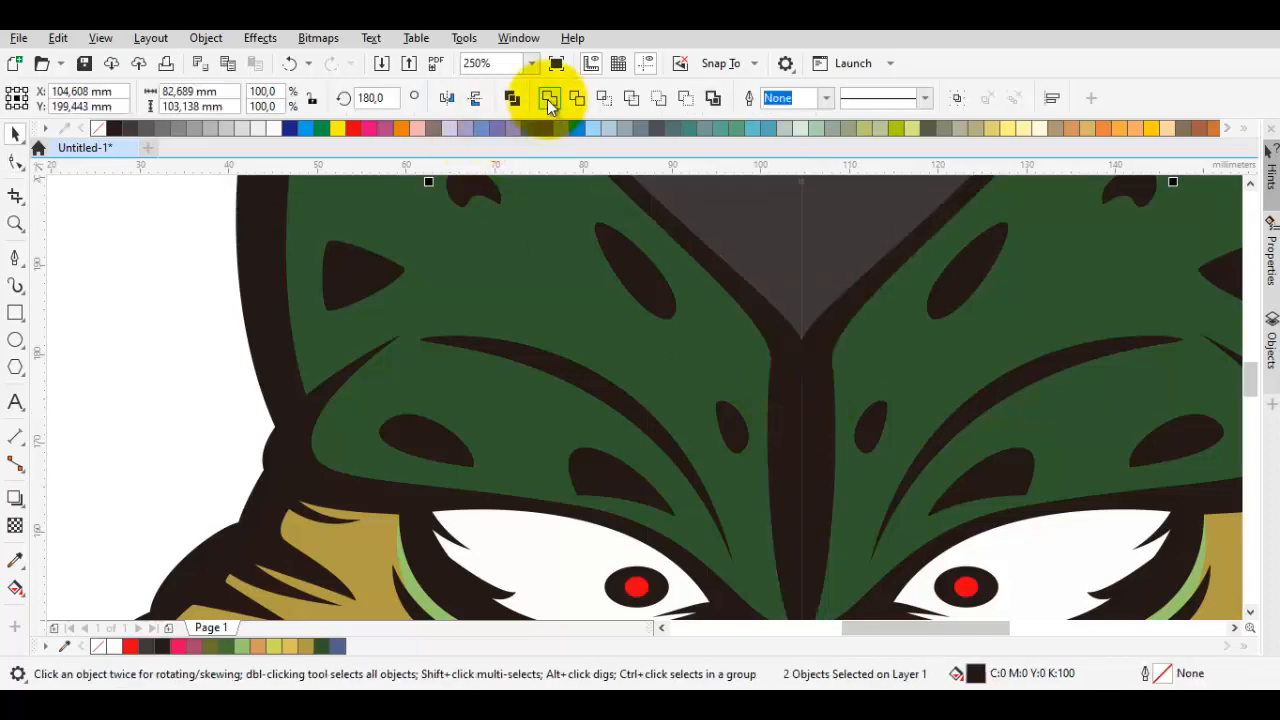
{"action": "left_click", "coordinate": [548, 100]}
{"action": "scroll", "coordinate": [731, 288], "scroll_direction": "down", "scroll_amount": 2}
{"action": "scroll", "coordinate": [741, 228], "scroll_direction": "up", "scroll_amount": 1}
- Weld the two dark grey halves of the crown between the horns
{"action": "left_click_drag", "start_coordinate": [741, 228], "coordinate": [676, 366]}
{"action": "key", "text": "F10"}
{"action": "left_click", "coordinate": [676, 366]}
{"action": "left_click", "coordinate": [729, 346], "text": "shift"}
{"action": "key", "text": "space"}
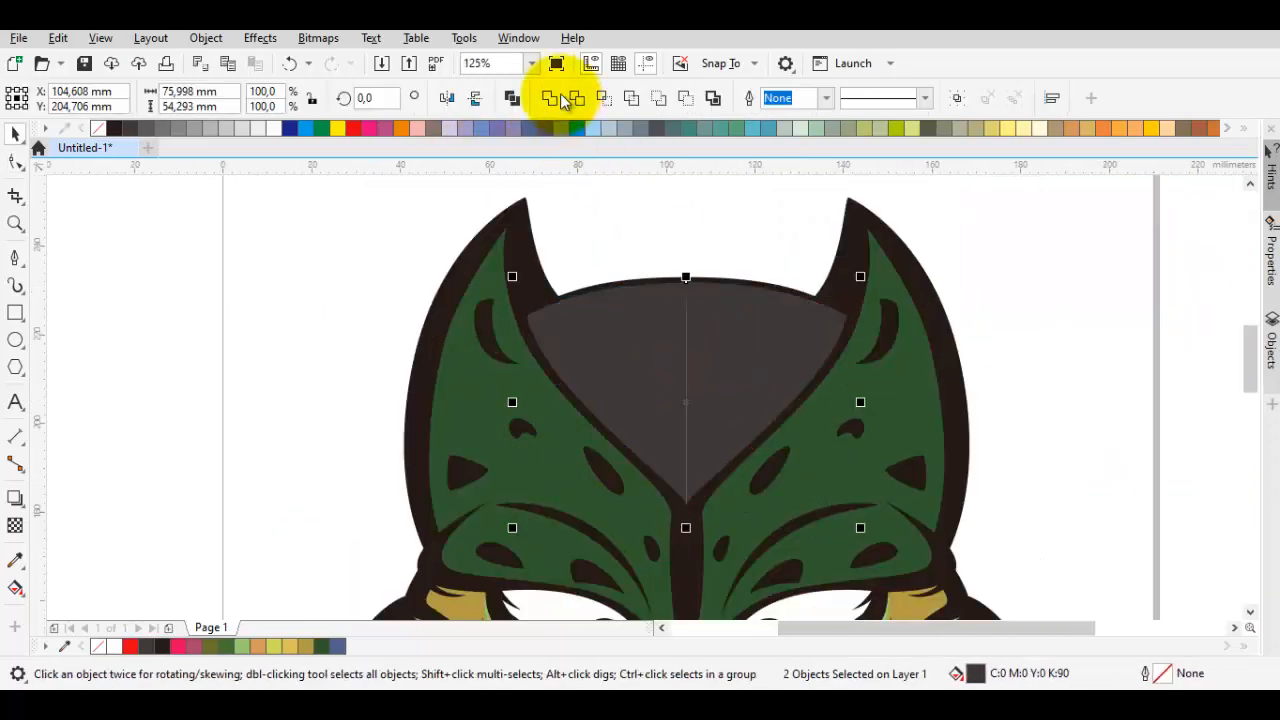
{"action": "left_click", "coordinate": [558, 97]}
{"action": "key", "text": "Escape"}
- Weld the two dark green forehead and horn halves
{"action": "left_click_drag", "start_coordinate": [760, 422], "coordinate": [754, 258]}
{"action": "key", "text": "F10"}
{"action": "left_click", "coordinate": [798, 307]}
{"action": "left_click", "coordinate": [556, 308], "text": "shift"}
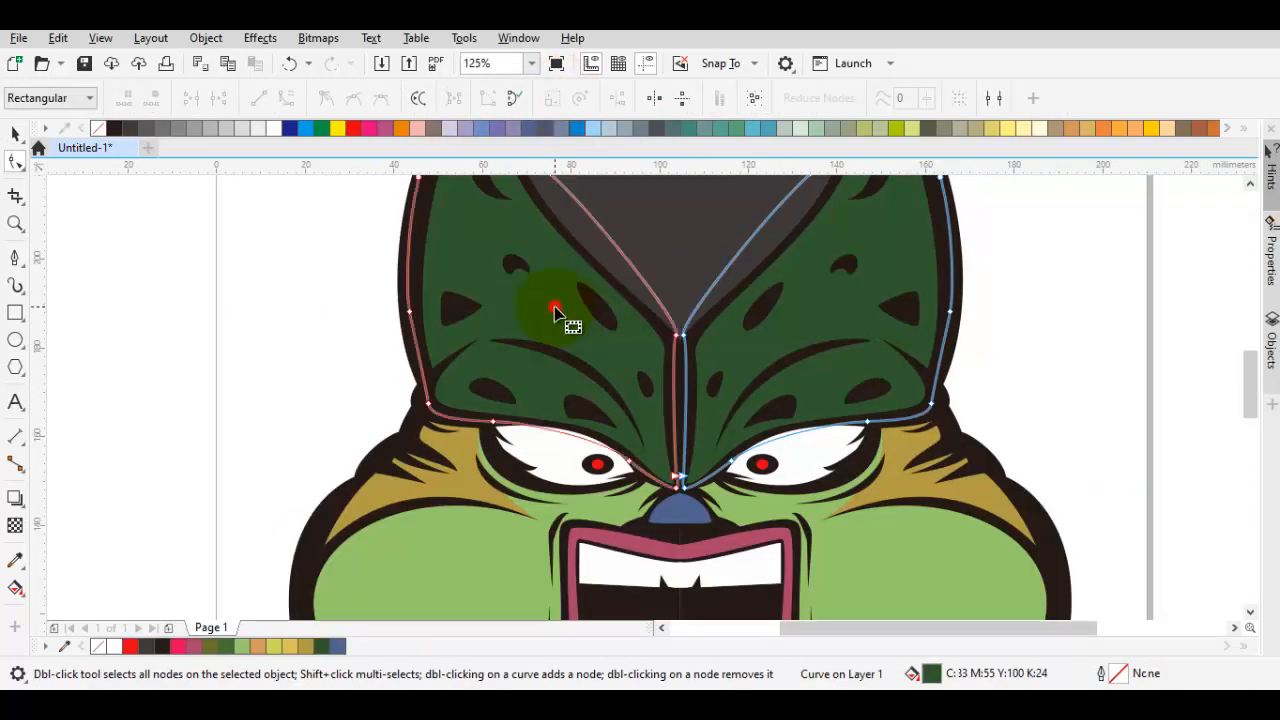
{"action": "key", "text": "space"}
{"action": "left_click", "coordinate": [554, 99]}
{"action": "key", "text": "Escape"}
- Weld the two light green halves of the lower face
{"action": "left_click_drag", "start_coordinate": [726, 480], "coordinate": [679, 307]}
{"action": "key", "text": "F10"}
{"action": "left_click", "coordinate": [848, 426]}
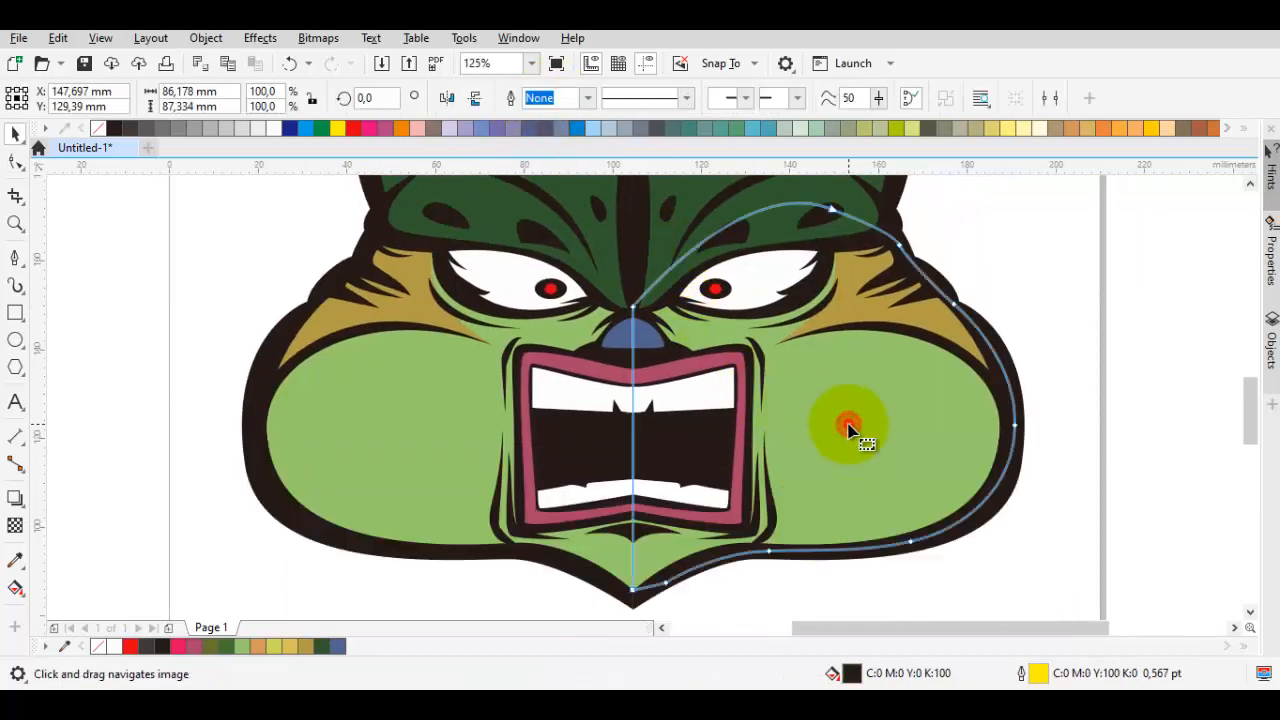
{"action": "left_click", "coordinate": [435, 412], "text": "shift"}
{"action": "key", "text": "space"}
{"action": "left_click", "coordinate": [556, 105]}
{"action": "key", "text": "Escape"}
- Weld the two black halves of the mouth interior
{"action": "scroll", "coordinate": [626, 422], "scroll_direction": "up", "scroll_amount": 2}
{"action": "key", "text": "F10"}
{"action": "left_click", "coordinate": [615, 427]}
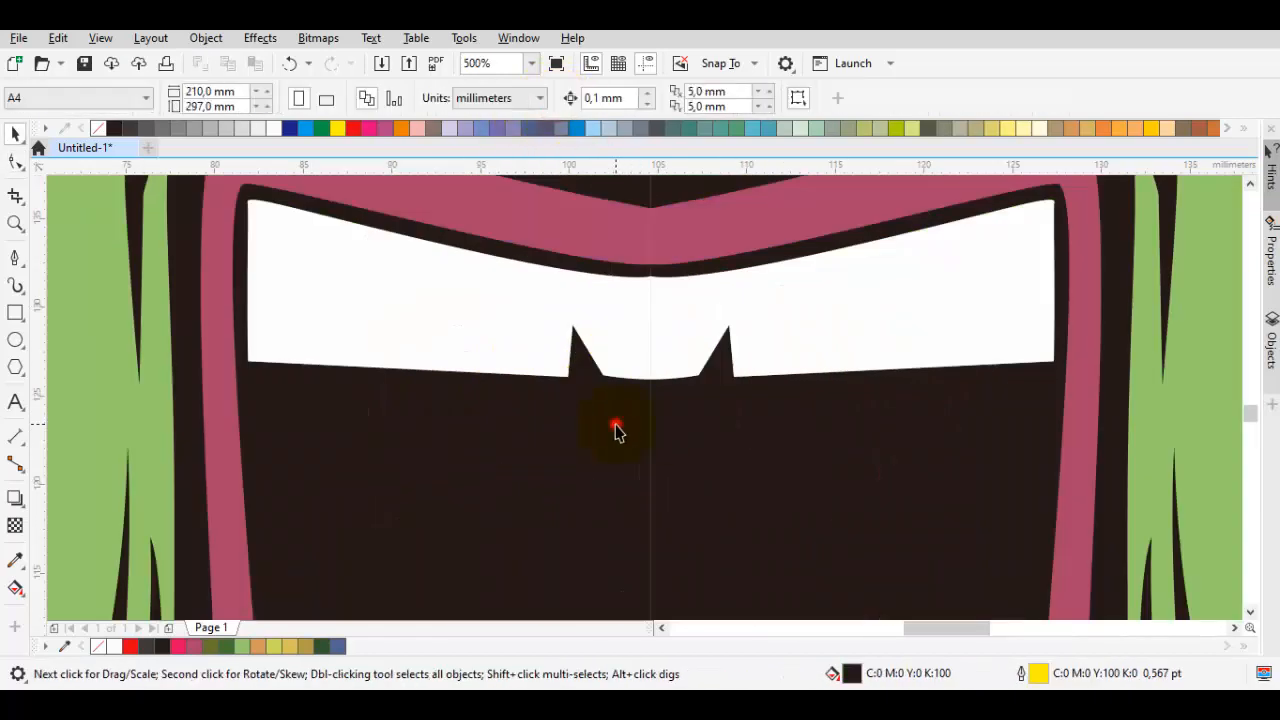
{"action": "left_click", "coordinate": [714, 432], "text": "shift"}
{"action": "key", "text": "space"}
{"action": "left_click", "coordinate": [546, 101]}
- Weld the two white halves of the teeth
{"action": "key", "text": "F10"}
{"action": "left_click", "coordinate": [548, 345]}
{"action": "left_click", "coordinate": [786, 343], "text": "shift"}
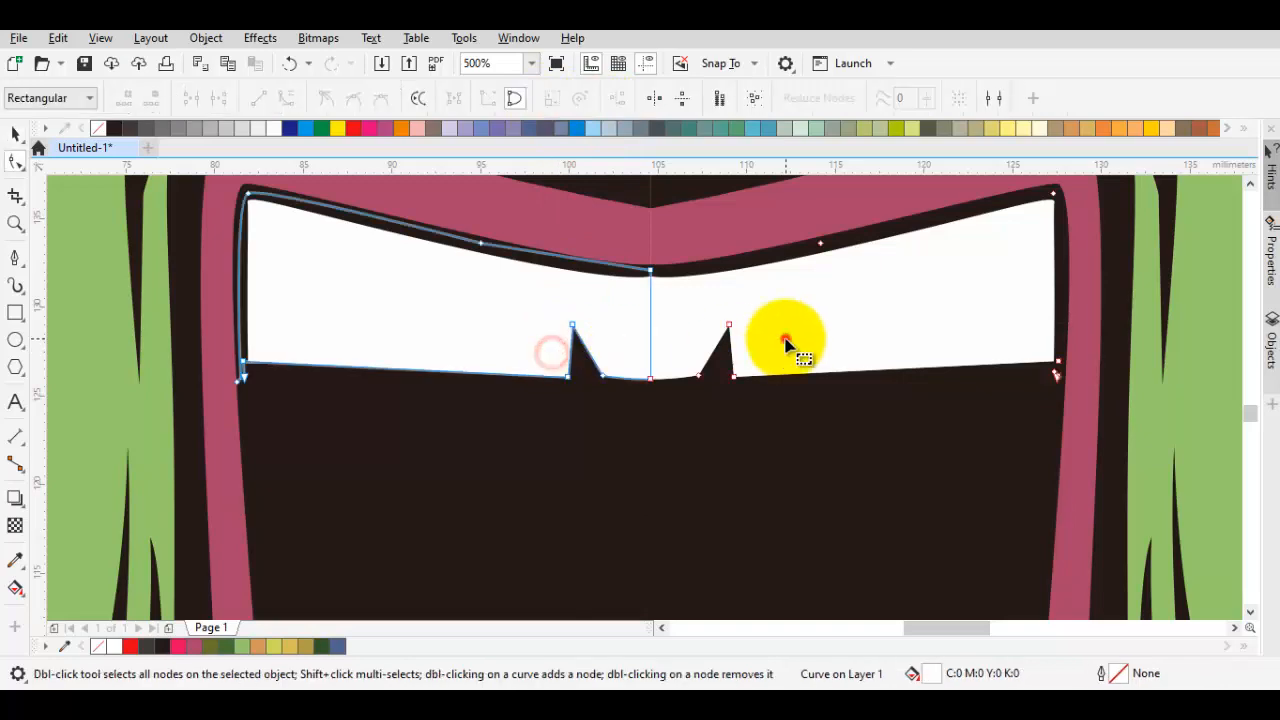
{"action": "key", "text": "space"}
{"action": "left_click", "coordinate": [549, 99]}
- Weld the two magenta halves of the mouth frame
{"action": "key", "text": "F10"}
{"action": "left_click", "coordinate": [623, 251]}
{"action": "left_click", "coordinate": [676, 236], "text": "shift"}
{"action": "key", "text": "space"}
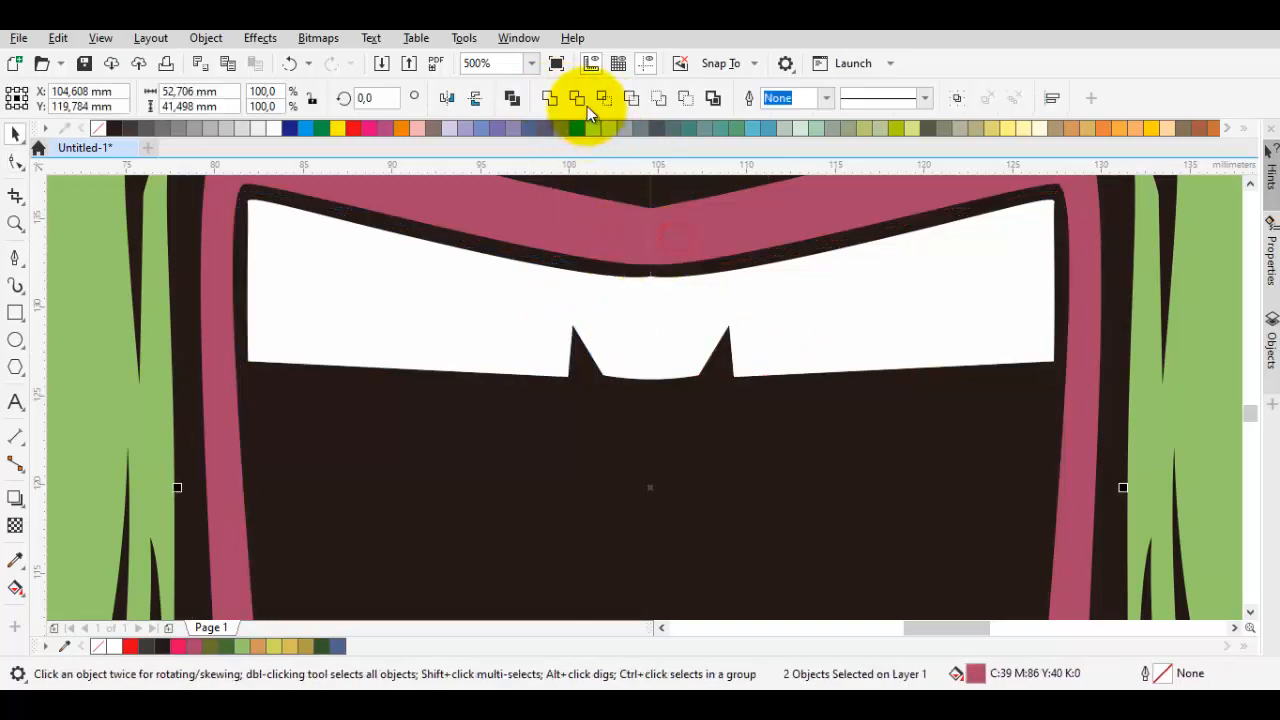
{"action": "left_click", "coordinate": [549, 99]}
- Weld the two halves of the black outline surrounding the magenta mouth frame
{"action": "scroll", "coordinate": [689, 466], "scroll_direction": "down", "scroll_amount": 2}
{"action": "scroll", "coordinate": [714, 432], "scroll_direction": "up", "scroll_amount": 3}
{"action": "key", "text": "F10"}
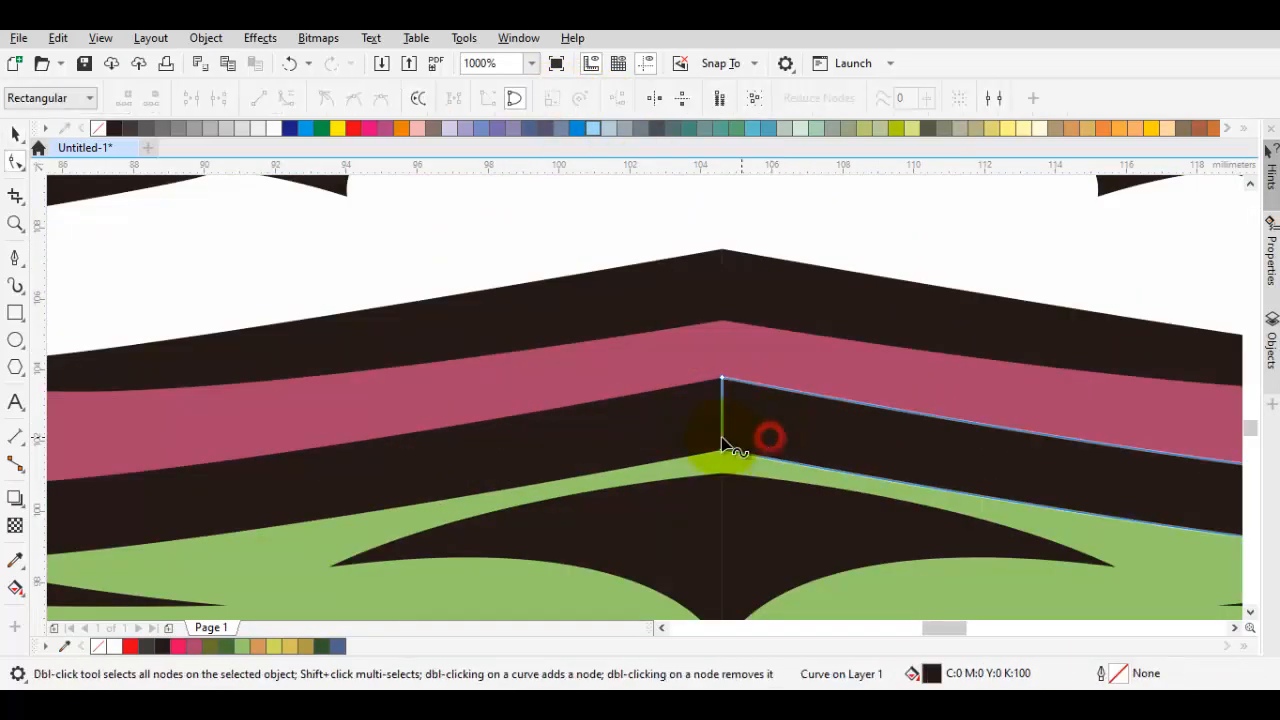
{"action": "key", "text": "space"}
{"action": "left_click", "coordinate": [549, 98]}
- Weld the two halves of the black inner border between the teeth and the magenta frame
{"action": "left_click", "coordinate": [657, 306]}
{"action": "key", "text": "F10"}
{"action": "left_click", "coordinate": [766, 297], "text": "shift"}
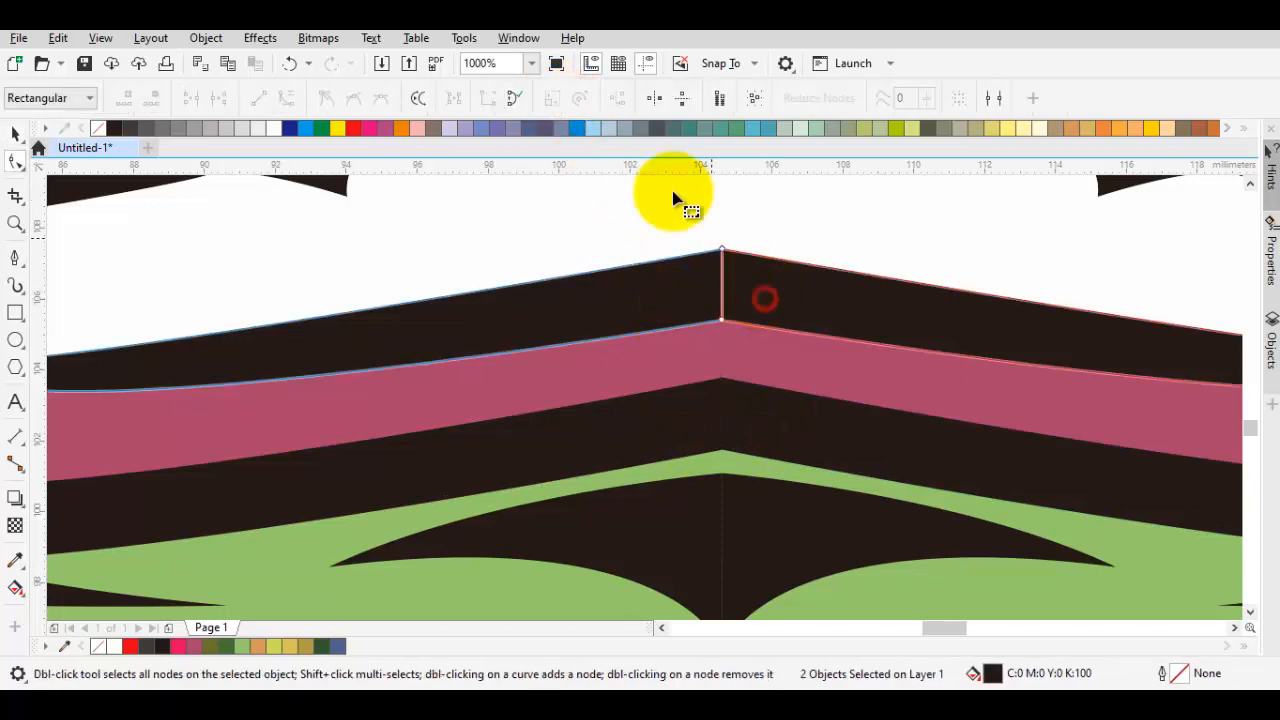
{"action": "key", "text": "space"}
{"action": "left_click", "coordinate": [551, 97]}
- Weld the two halves of the black pointed crease on the chin below the mouth
{"action": "left_click", "coordinate": [751, 523]}
{"action": "key", "text": "F10"}
{"action": "left_click", "coordinate": [694, 523], "text": "shift"}
{"action": "key", "text": "space"}
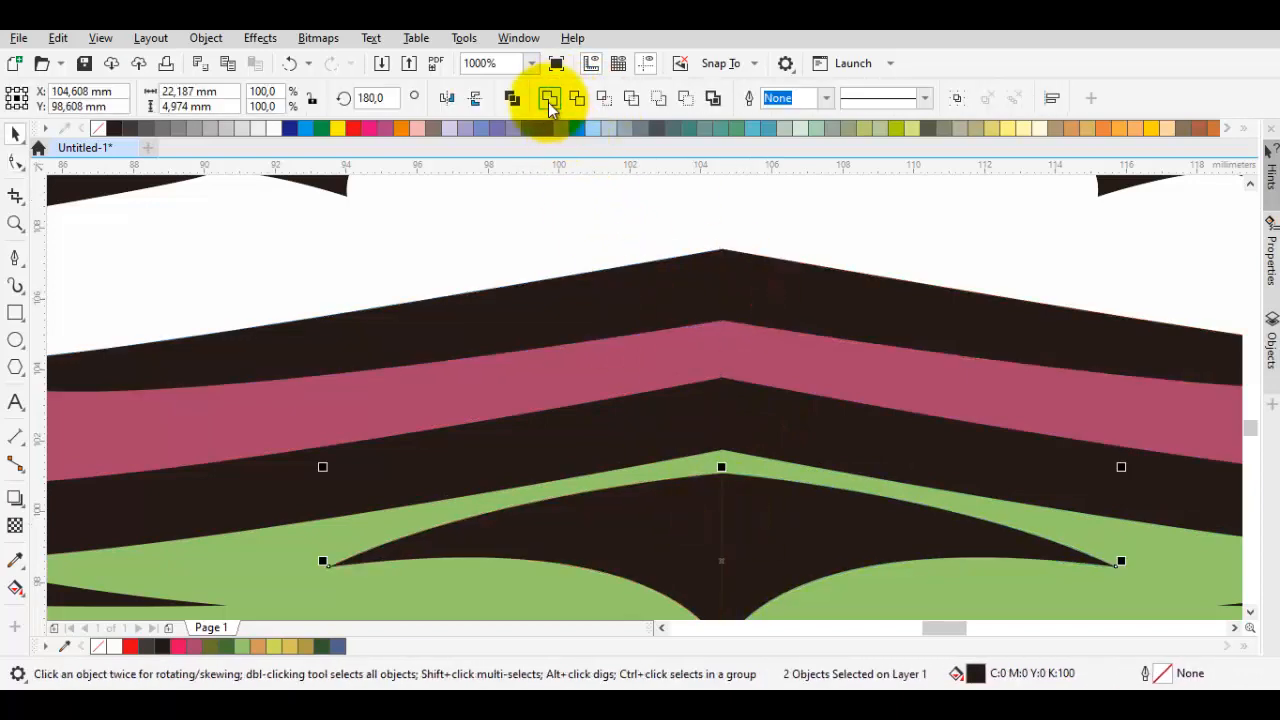
{"action": "left_click", "coordinate": [550, 100]}
{"action": "scroll", "coordinate": [710, 350], "scroll_direction": "down", "scroll_amount": 2}
{"action": "scroll", "coordinate": [722, 408], "scroll_direction": "down", "scroll_amount": 2}
{"action": "key", "text": "Escape"}
- Weld the two blue halves of the nose
{"action": "scroll", "coordinate": [690, 353], "scroll_direction": "up", "scroll_amount": 3}
{"action": "left_click", "coordinate": [781, 350]}
{"action": "key", "text": "F10"}
{"action": "left_click", "coordinate": [863, 351], "text": "shift"}
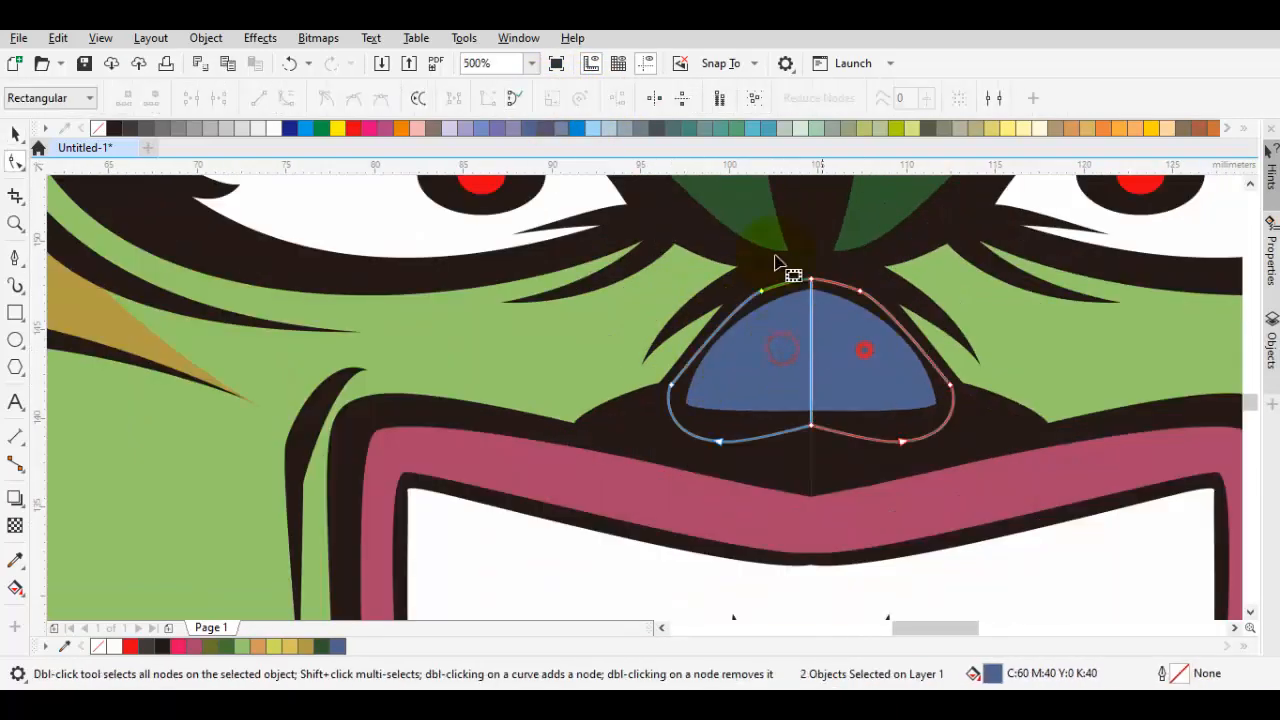
{"action": "key", "text": "space"}
- Weld the two black halves of the linework around and below the nose
{"action": "left_click", "coordinate": [772, 446]}
{"action": "key", "text": "F10"}
{"action": "key", "text": "space"}
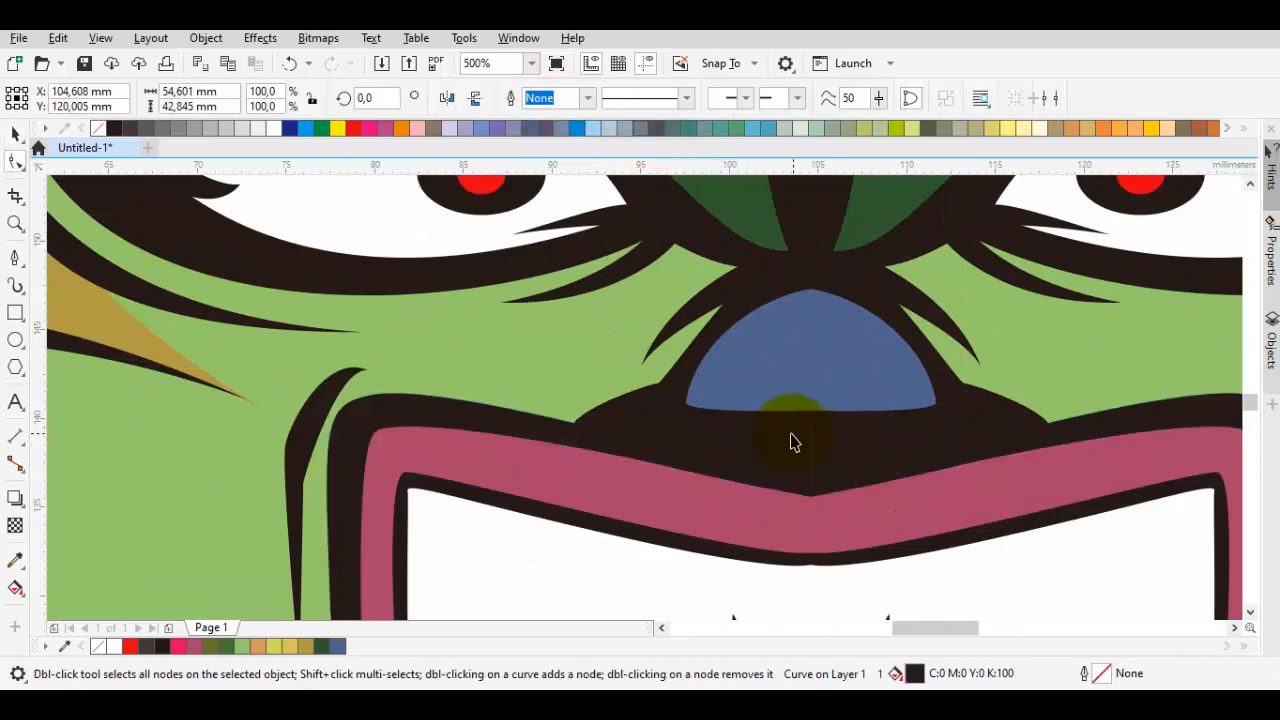
{"action": "left_click", "coordinate": [791, 434]}
{"action": "key", "text": "F10"}
{"action": "left_click", "coordinate": [830, 434], "text": "shift"}
{"action": "key", "text": "space"}
{"action": "left_click", "coordinate": [551, 98]}
{"action": "scroll", "coordinate": [765, 300], "scroll_direction": "down", "scroll_amount": 1}
{"action": "key", "text": "Escape"}
- Examine the node outlines of the forehead, face, teeth and mouth shapes to check that their halves are welded
{"action": "left_click_drag", "start_coordinate": [803, 346], "coordinate": [790, 522]}
{"action": "left_click", "coordinate": [777, 422]}
{"action": "key", "text": "F10"}
{"action": "left_click", "coordinate": [812, 414]}
{"action": "scroll", "coordinate": [817, 416], "scroll_direction": "down", "scroll_amount": 3}
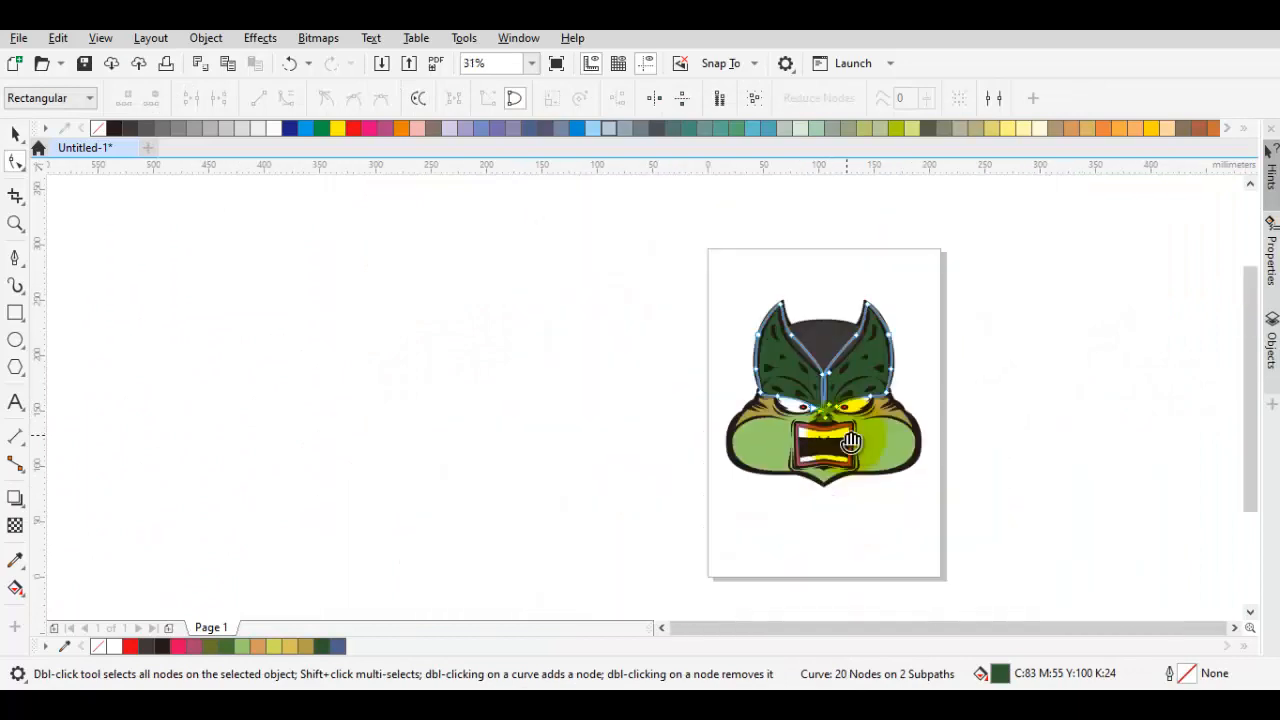
{"action": "scroll", "coordinate": [859, 444], "scroll_direction": "up", "scroll_amount": 2}
{"action": "left_click_drag", "start_coordinate": [861, 445], "coordinate": [814, 353]}
{"action": "left_click", "coordinate": [871, 350]}
{"action": "scroll", "coordinate": [683, 326], "scroll_direction": "up", "scroll_amount": 1}
{"action": "left_click", "coordinate": [683, 326]}
{"action": "left_click", "coordinate": [671, 363]}
{"action": "left_click", "coordinate": [683, 426]}
{"action": "scroll", "coordinate": [685, 436], "scroll_direction": "down", "scroll_amount": 2}
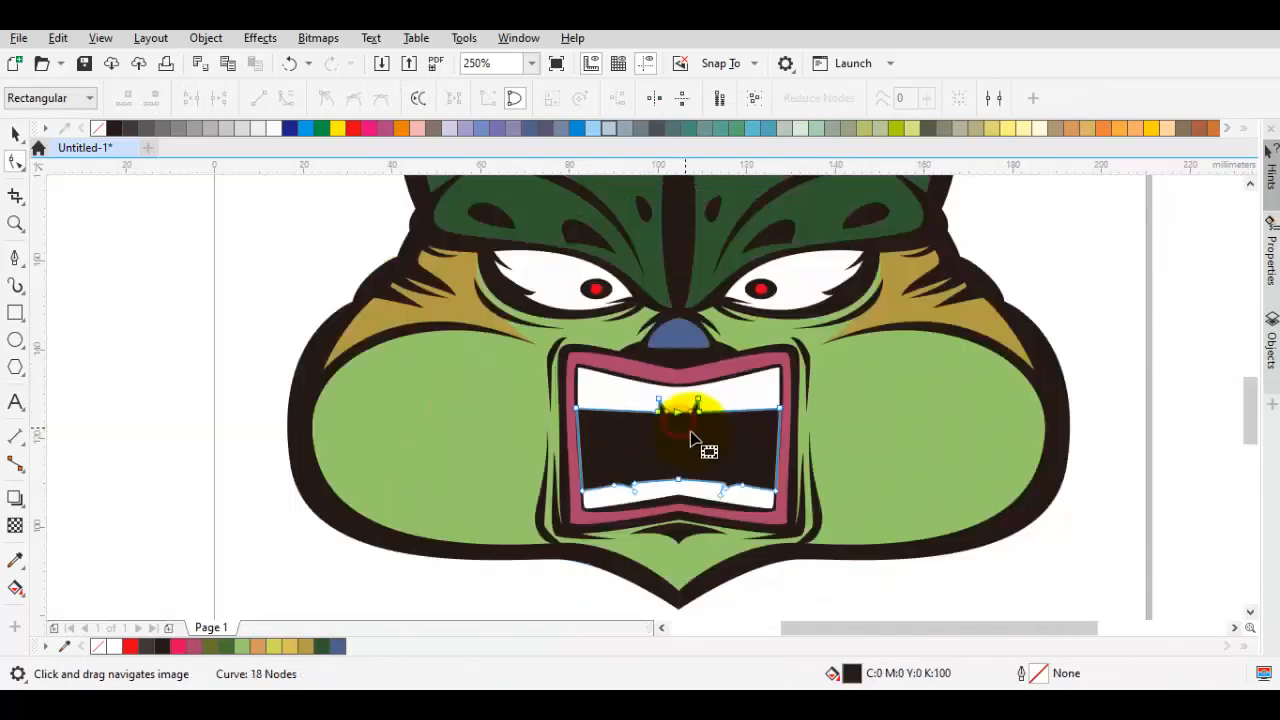
- Draw a closed, rounded tongue shape about 31 × 9 mm inside the mouth, overlapping the lower teeth
{"action": "scroll", "coordinate": [678, 465], "scroll_direction": "up", "scroll_amount": 2}
{"action": "key", "text": "space"}
{"action": "key", "text": "Escape"}
{"action": "key", "text": "F5"}
{"action": "scroll", "coordinate": [649, 473], "scroll_direction": "up", "scroll_amount": 1}
{"action": "scroll", "coordinate": [526, 453], "scroll_direction": "up", "scroll_amount": 1}
{"action": "left_click_drag", "start_coordinate": [457, 523], "coordinate": [371, 504]}
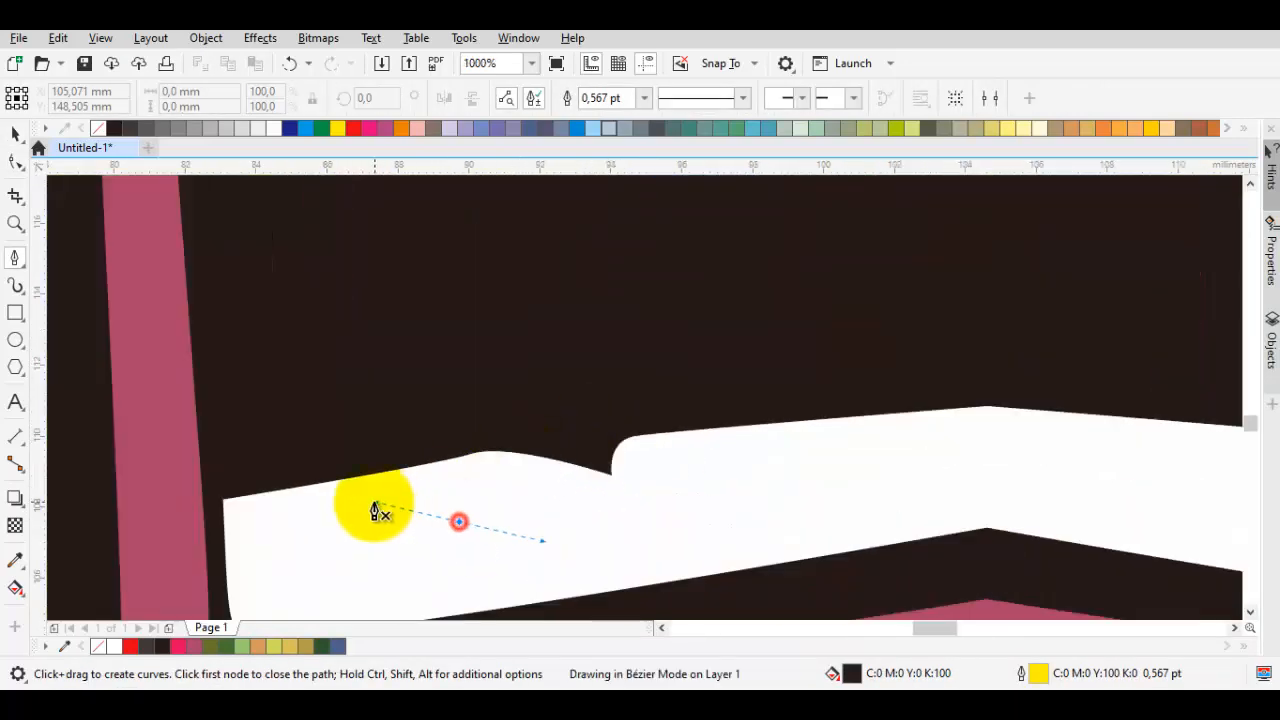
{"action": "left_click_drag", "start_coordinate": [430, 291], "coordinate": [442, 326]}
{"action": "left_click", "coordinate": [618, 354]}
{"action": "scroll", "coordinate": [621, 355], "scroll_direction": "down", "scroll_amount": 2}
{"action": "scroll", "coordinate": [766, 332], "scroll_direction": "up", "scroll_amount": 1}
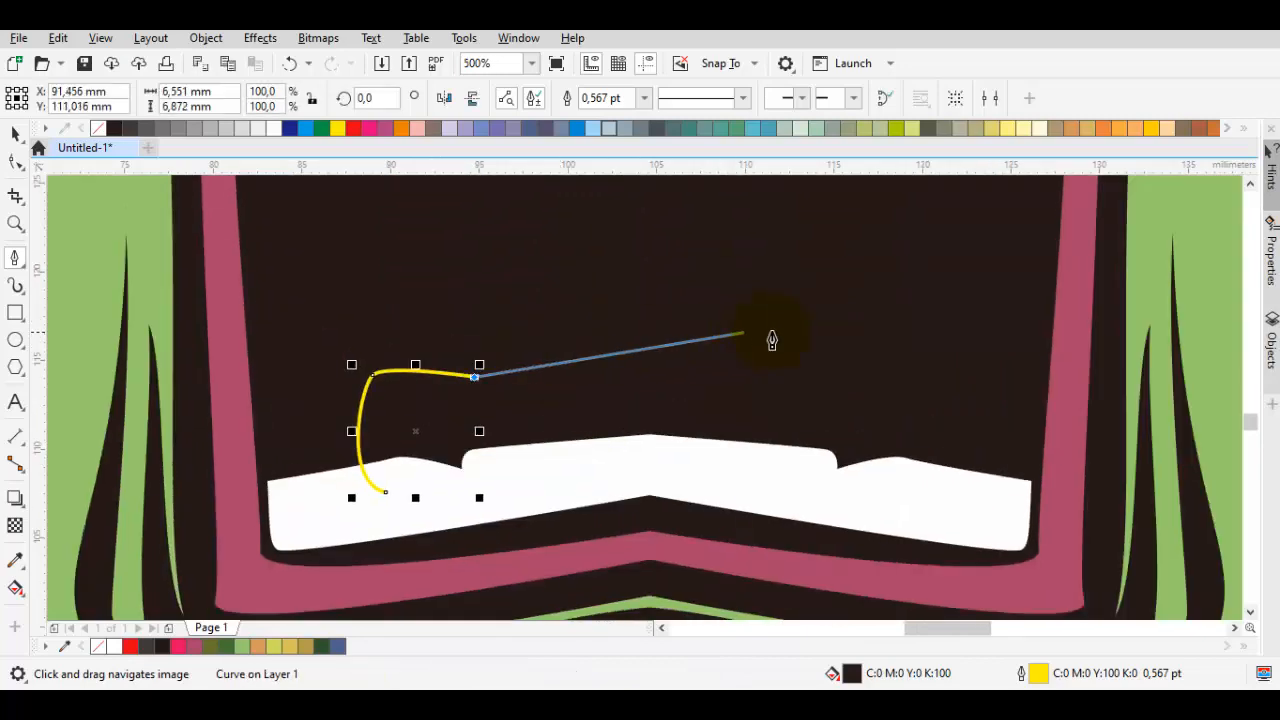
{"action": "left_click", "coordinate": [894, 492]}
{"action": "left_click", "coordinate": [385, 491]}
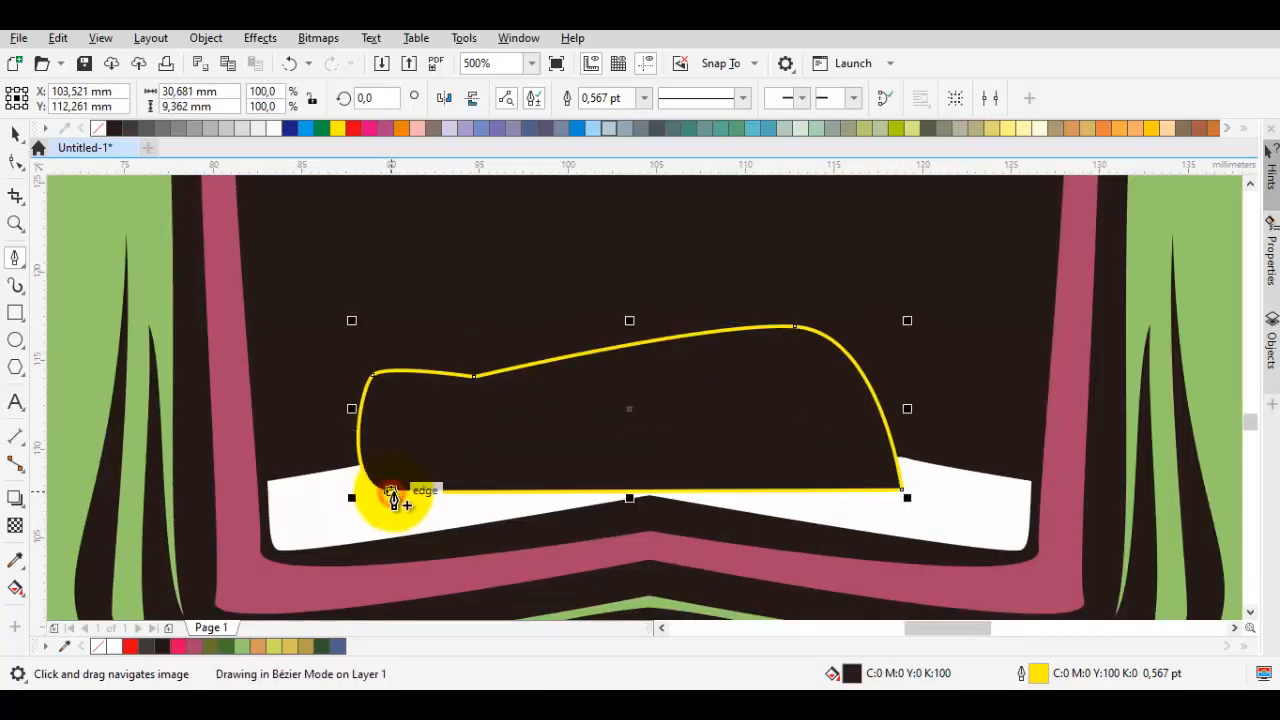
- Copy the nose's blue fill to the tongue shape
{"action": "scroll", "coordinate": [608, 423], "scroll_direction": "down", "scroll_amount": 1}
{"action": "left_click", "coordinate": [594, 225]}
{"action": "left_click", "coordinate": [623, 509]}
{"action": "key", "text": "space"}
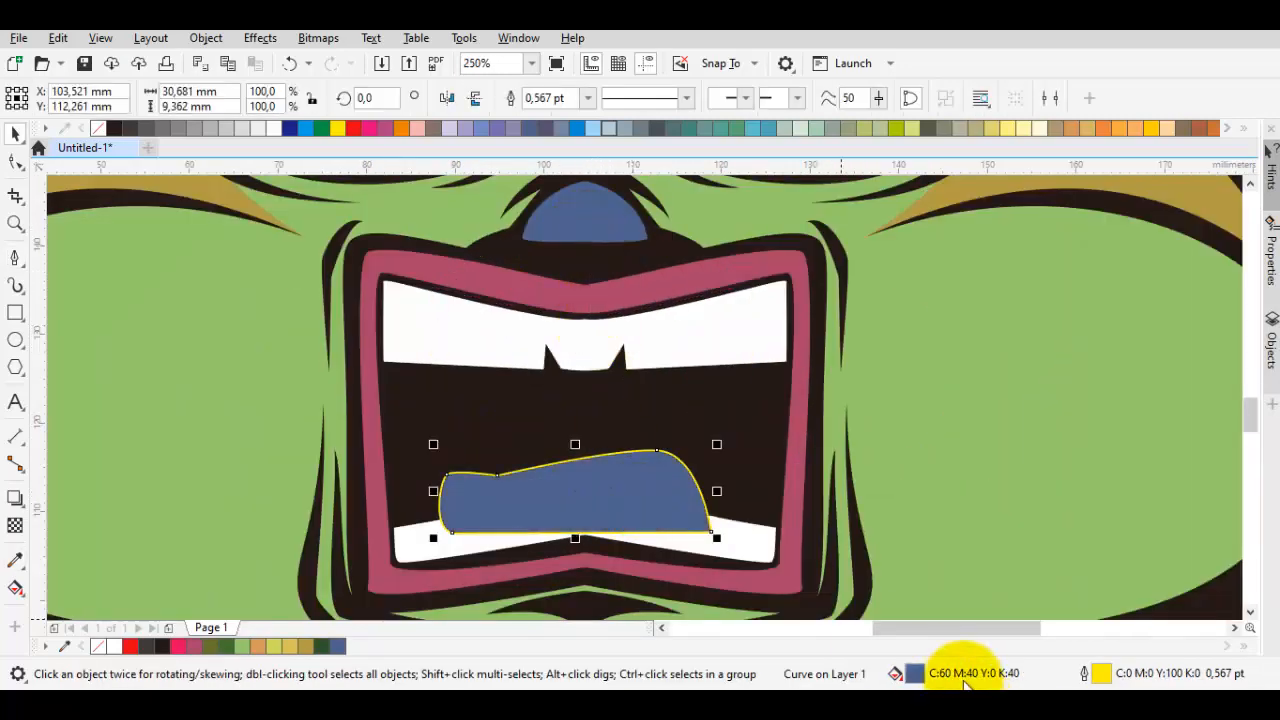
- Darken the tongue's uniform fill to navy, C:93 M:84 Y:45 K:9
{"action": "double_click", "coordinate": [966, 680]}
{"action": "left_click", "coordinate": [418, 191]}
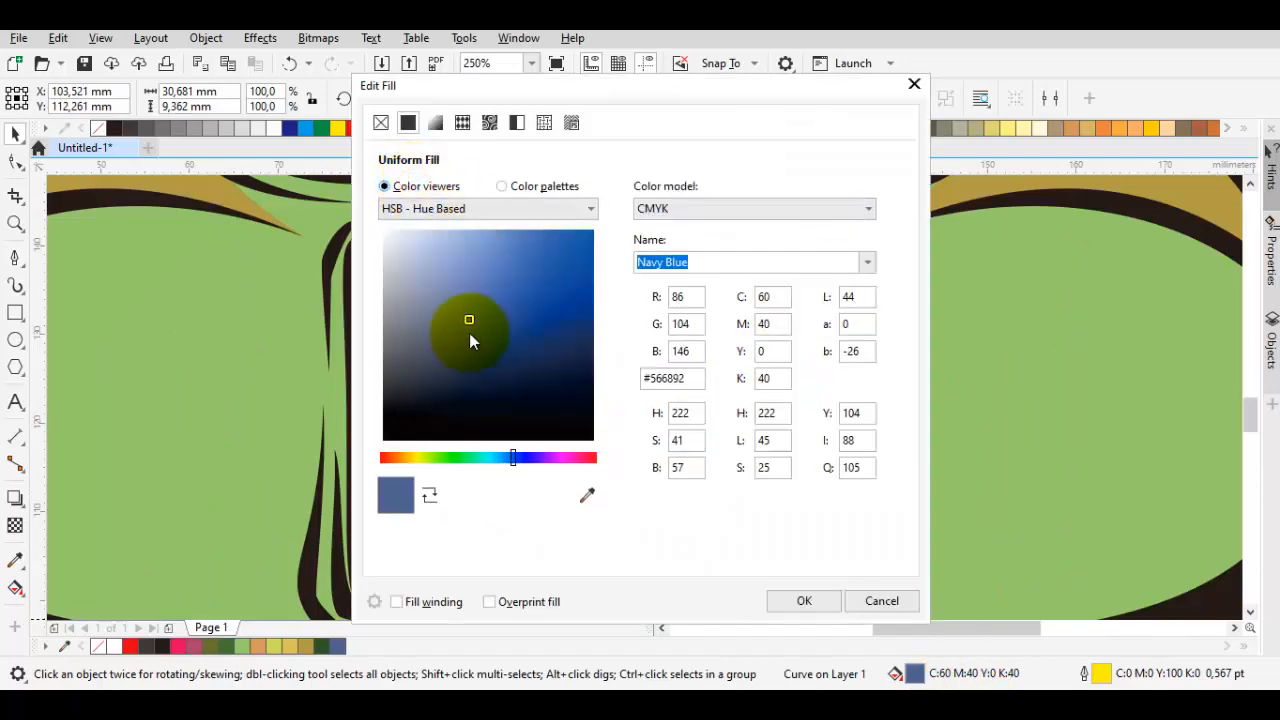
{"action": "left_click_drag", "start_coordinate": [471, 338], "coordinate": [489, 351]}
{"action": "left_click_drag", "start_coordinate": [957, 104], "coordinate": [1052, 100]}
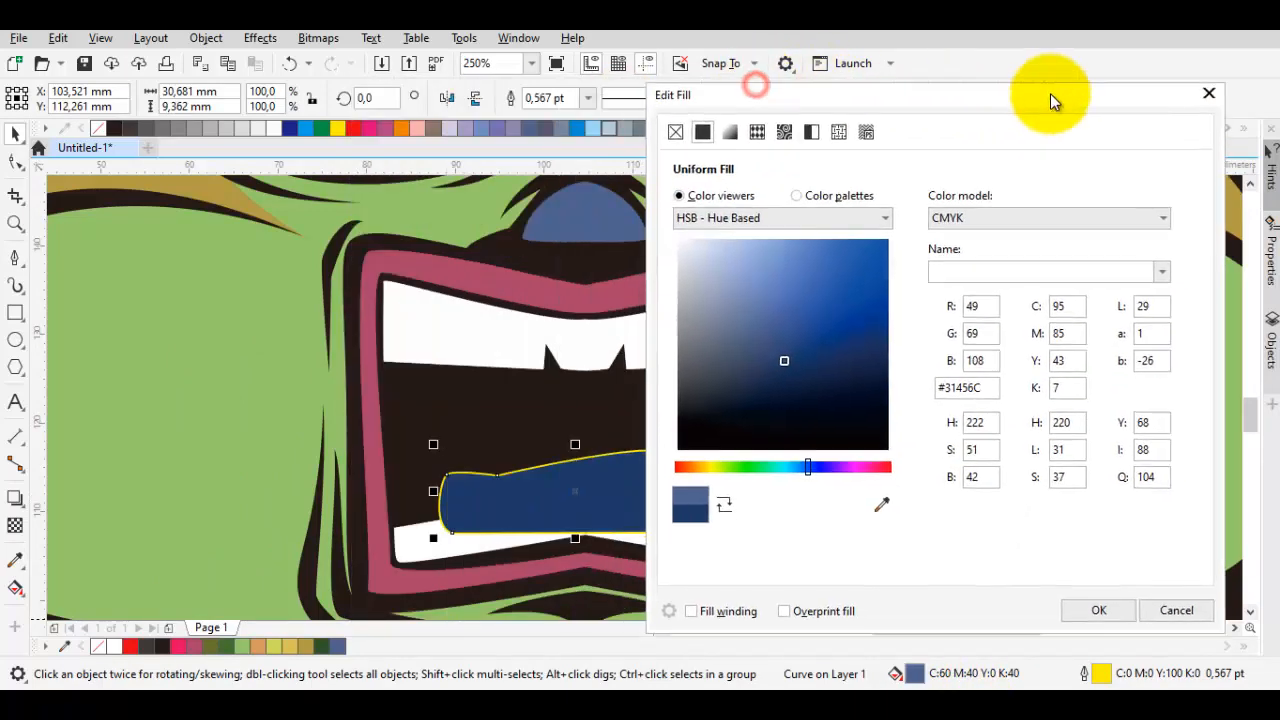
{"action": "left_click", "coordinate": [1103, 613]}
- Reorder the tongue to lie directly in front of the black mouth interior, behind the teeth, and remove its outline
{"action": "left_click", "coordinate": [635, 467]}
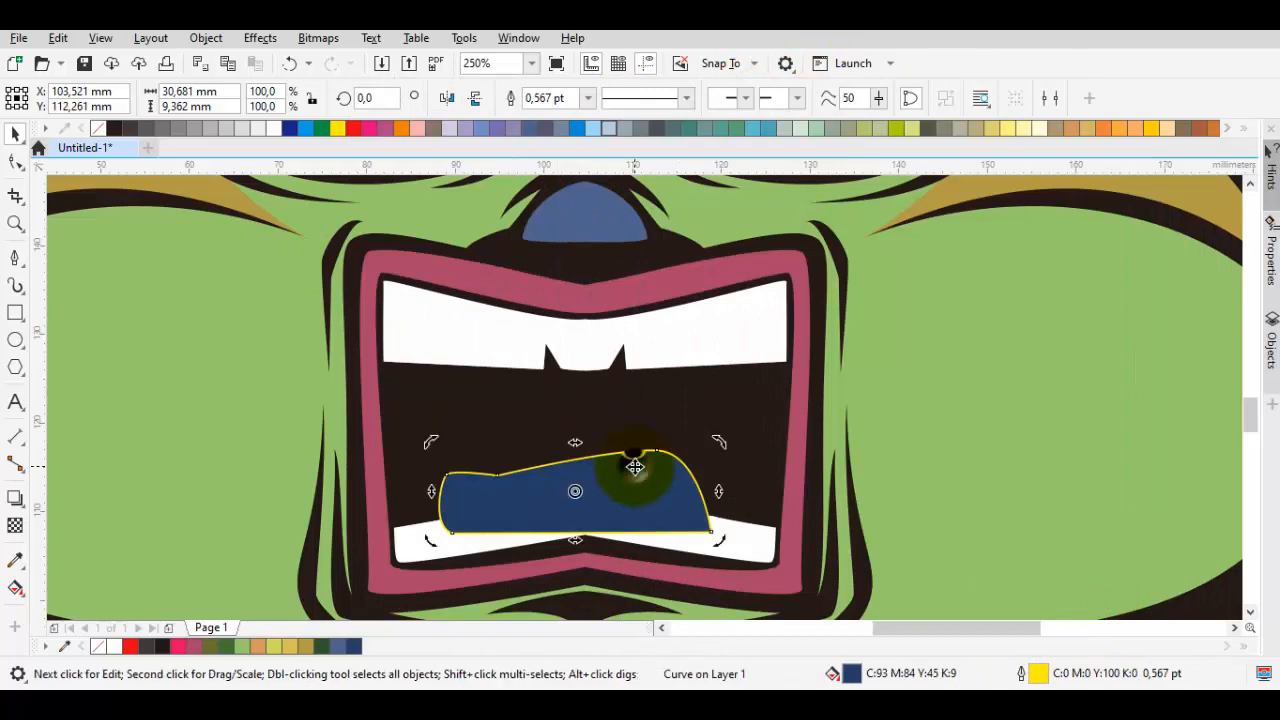
{"action": "right_click", "coordinate": [635, 467]}
{"action": "mouse_move", "coordinate": [752, 288]}
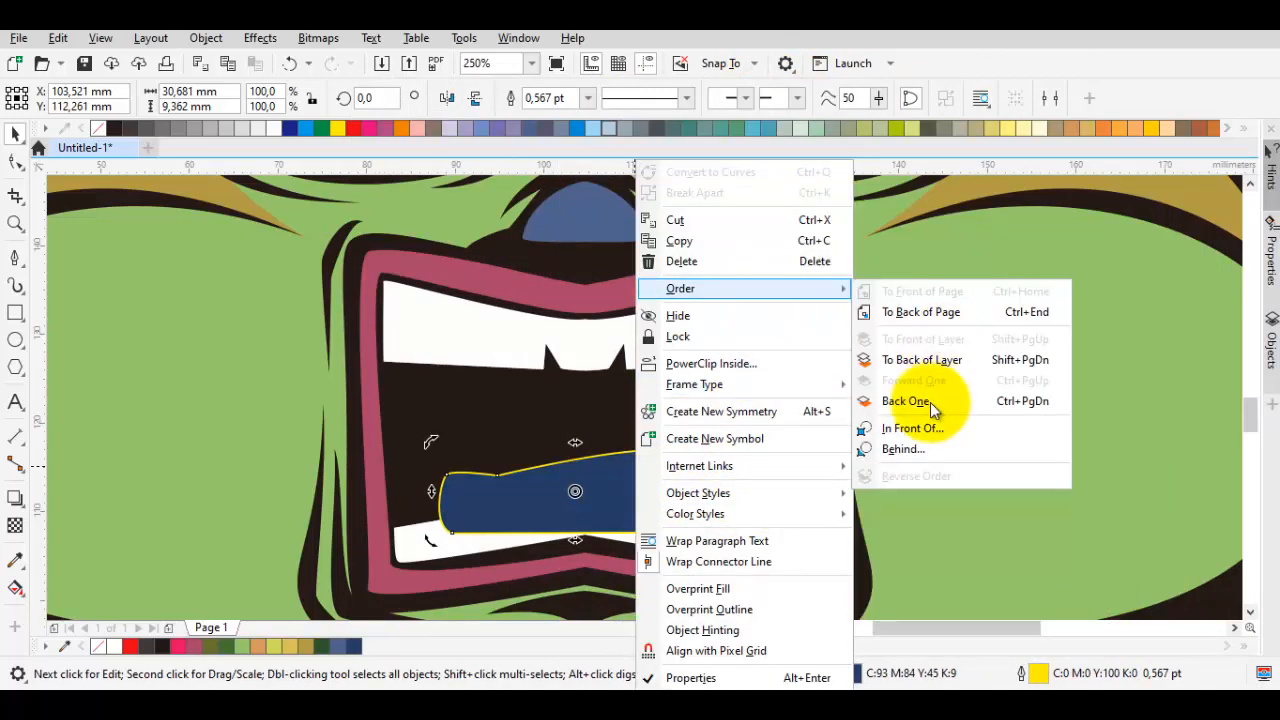
{"action": "left_click", "coordinate": [925, 424]}
{"action": "left_click", "coordinate": [525, 370]}
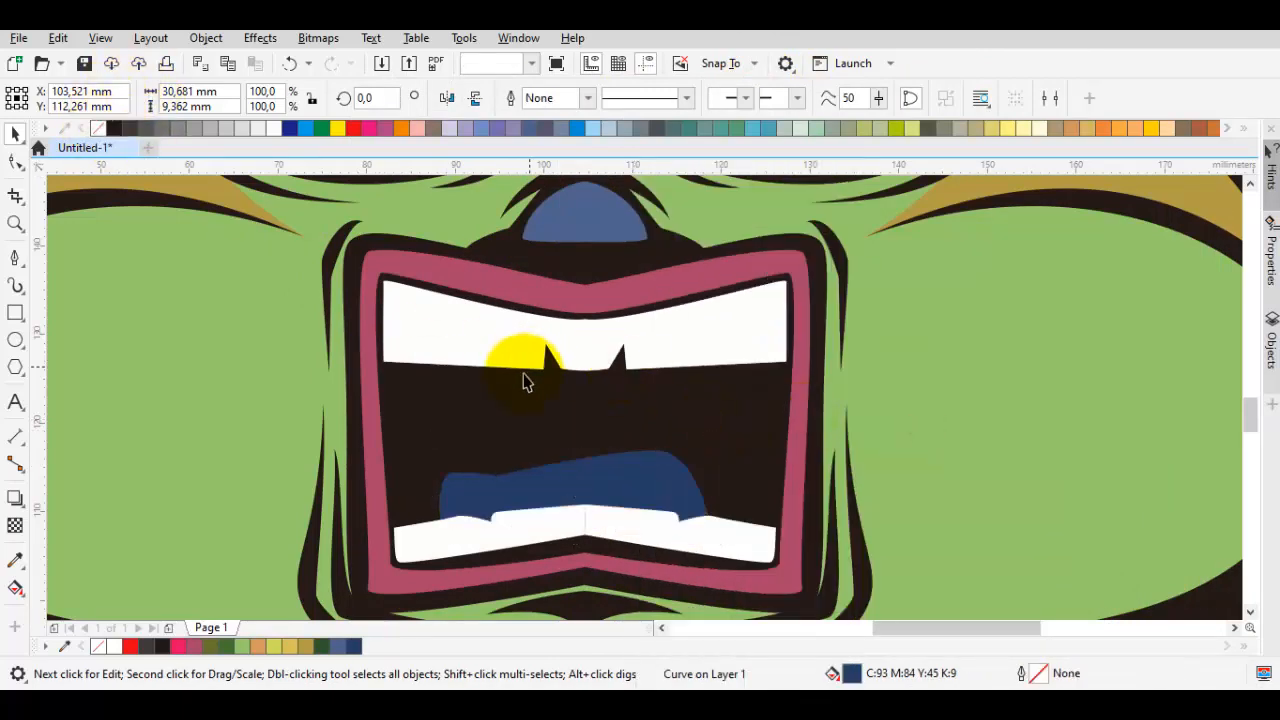
- Copy the tongue's dark navy fill to the nose
{"action": "scroll", "coordinate": [1011, 449], "scroll_direction": "down", "scroll_amount": 3}
{"action": "scroll", "coordinate": [560, 408], "scroll_direction": "up", "scroll_amount": 1}
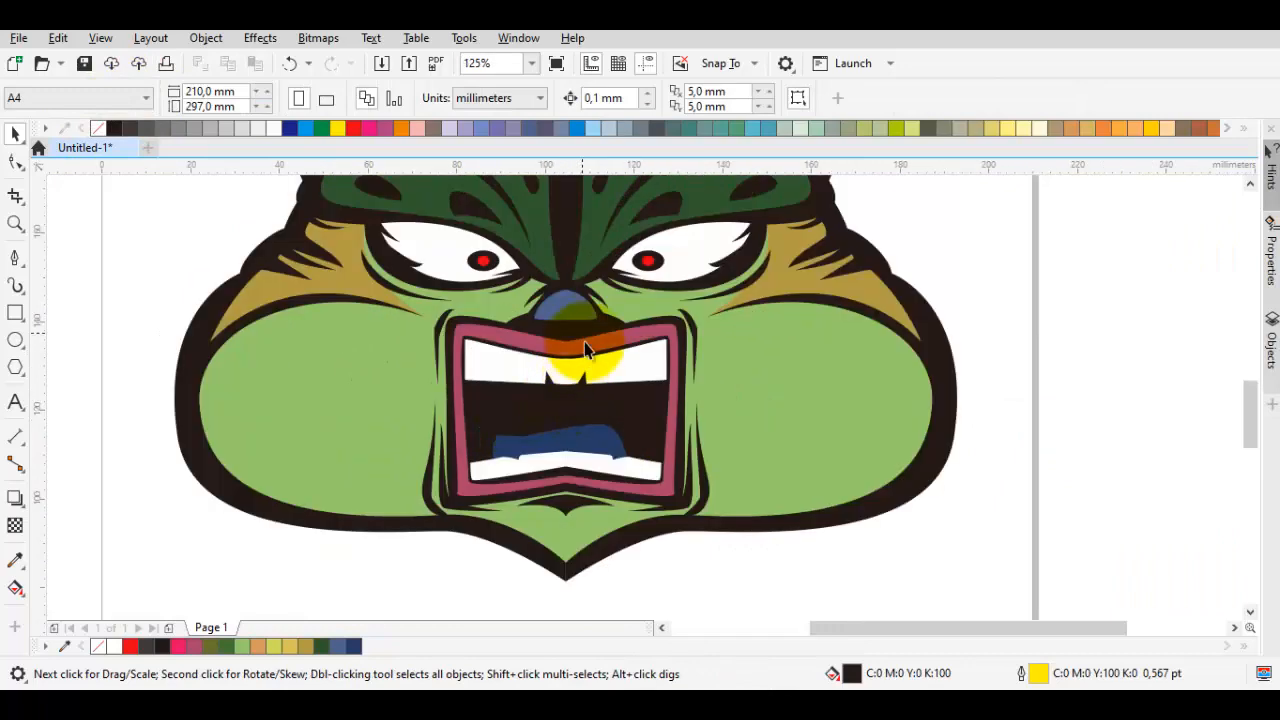
{"action": "scroll", "coordinate": [585, 348], "scroll_direction": "up", "scroll_amount": 2}
{"action": "key", "text": "i"}
{"action": "left_click", "coordinate": [590, 515]}
{"action": "scroll", "coordinate": [602, 308], "scroll_direction": "up", "scroll_amount": 4}
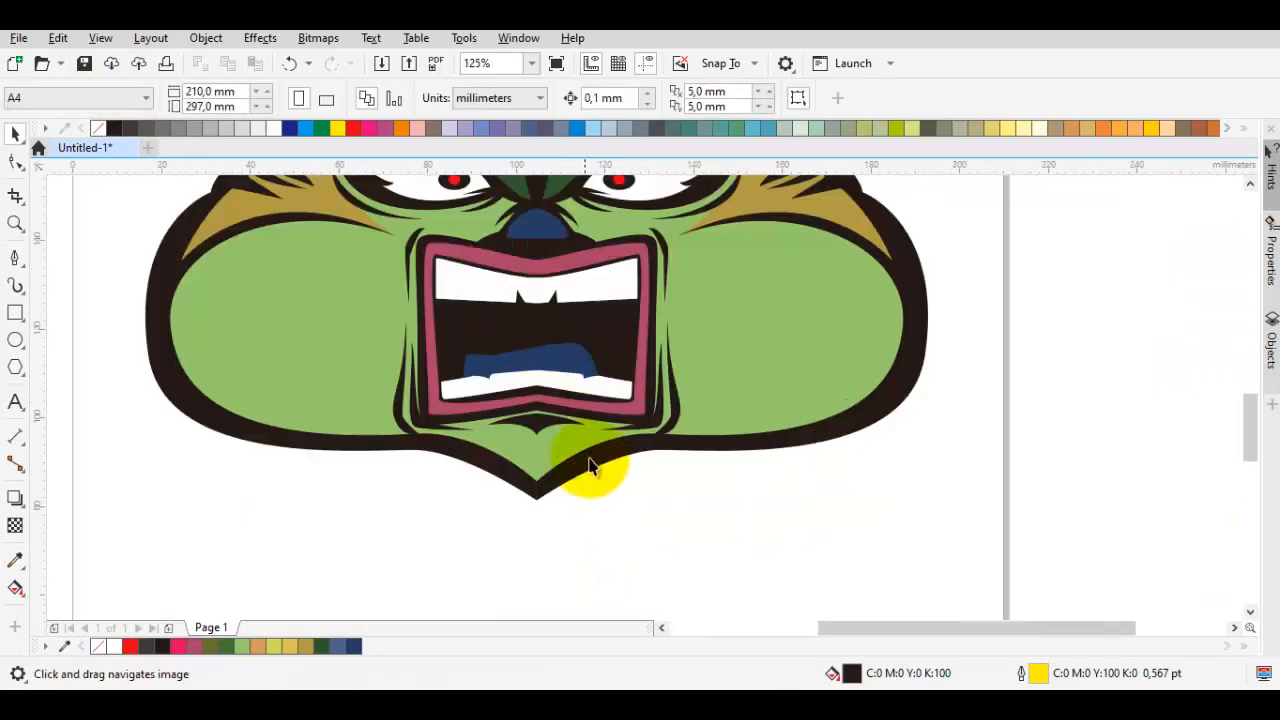
{"action": "scroll", "coordinate": [597, 386], "scroll_direction": "down", "scroll_amount": 4}
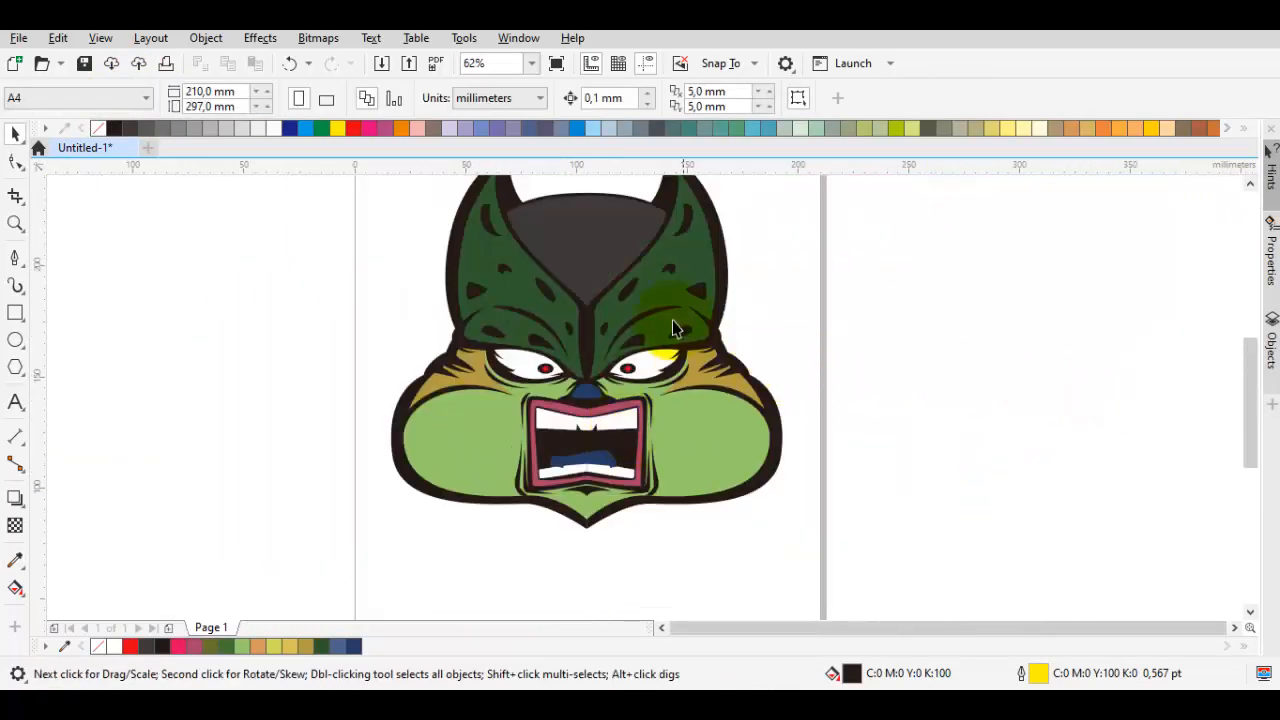
- Draw a closed two-lobed highlight shape about 42 × 43 mm over the dark grey crown, with a sharp notch between the lobes
{"action": "scroll", "coordinate": [554, 240], "scroll_direction": "up", "scroll_amount": 2}
{"action": "key", "text": "i"}
{"action": "left_click_drag", "start_coordinate": [671, 449], "coordinate": [657, 482]}
{"action": "key", "text": "p"}
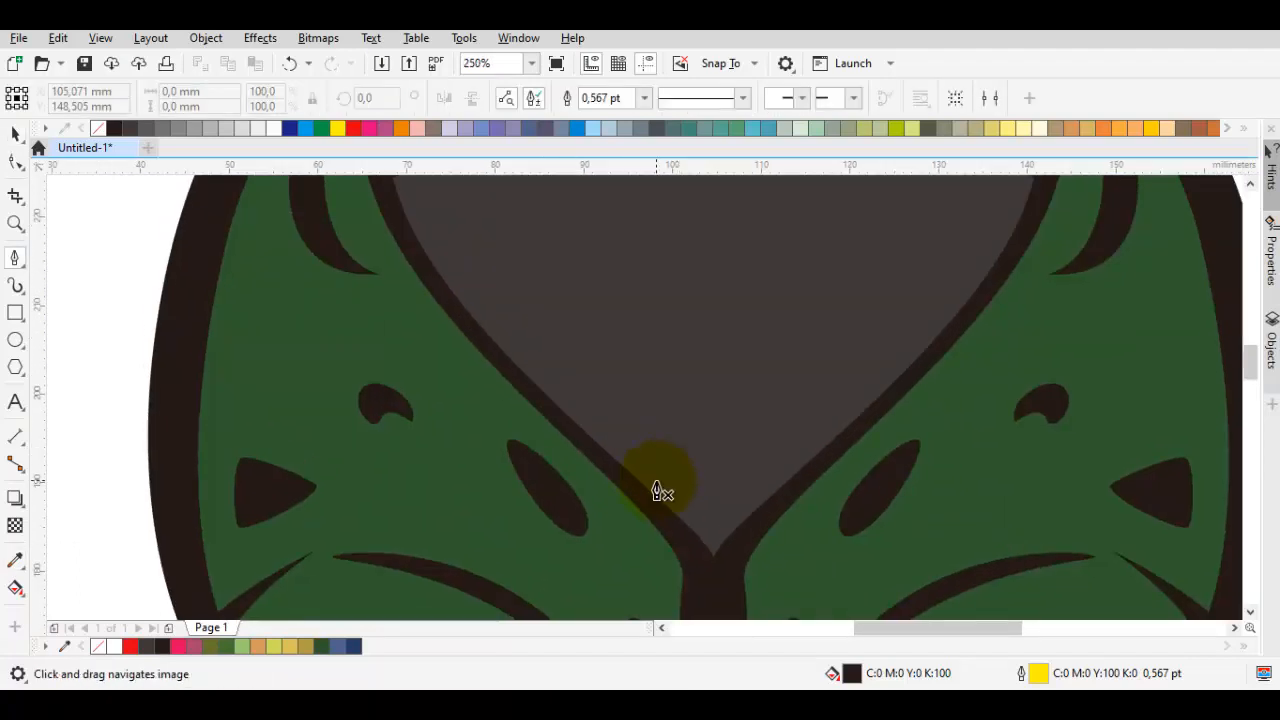
{"action": "scroll", "coordinate": [528, 345], "scroll_direction": "down", "scroll_amount": 1}
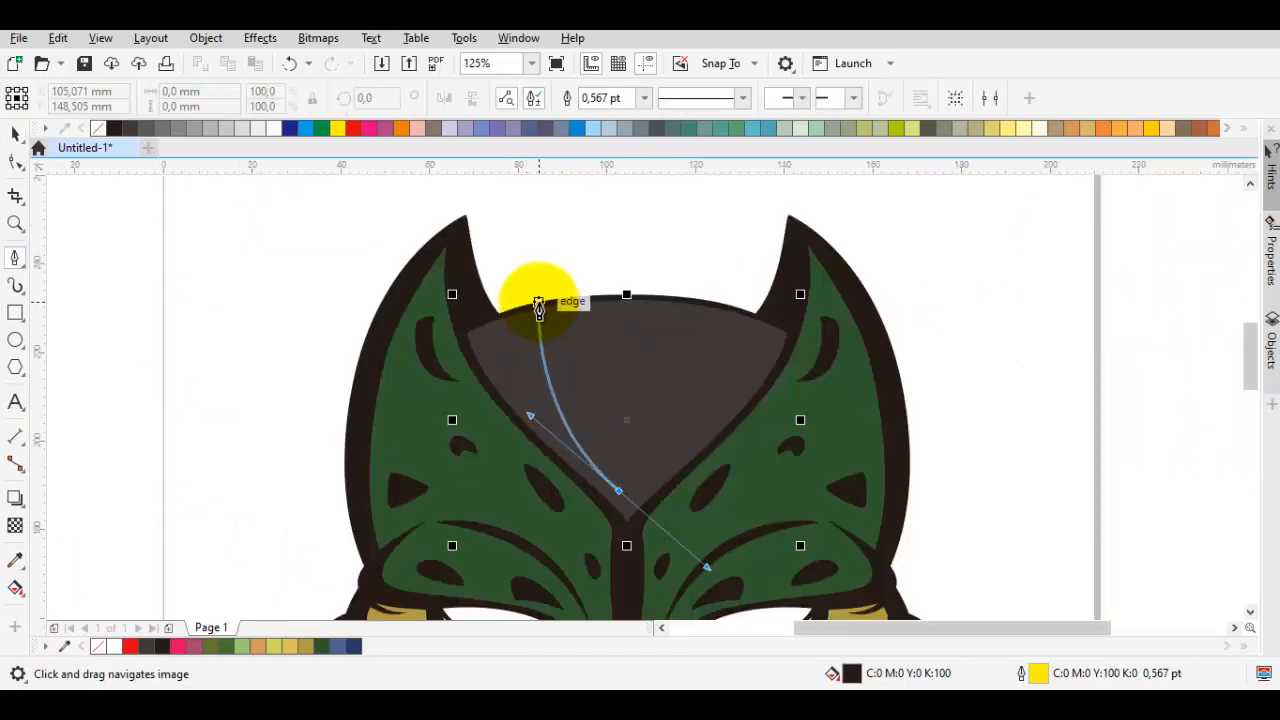
{"action": "scroll", "coordinate": [537, 297], "scroll_direction": "up", "scroll_amount": 1}
{"action": "left_click_drag", "start_coordinate": [593, 279], "coordinate": [598, 277]}
{"action": "left_click", "coordinate": [655, 307]}
{"action": "left_click_drag", "start_coordinate": [636, 451], "coordinate": [627, 393]}
{"action": "left_click_drag", "start_coordinate": [706, 187], "coordinate": [689, 217]}
{"action": "left_click_drag", "start_coordinate": [807, 220], "coordinate": [914, 214]}
{"action": "scroll", "coordinate": [849, 353], "scroll_direction": "down", "scroll_amount": 1}
{"action": "scroll", "coordinate": [823, 420], "scroll_direction": "up", "scroll_amount": 1}
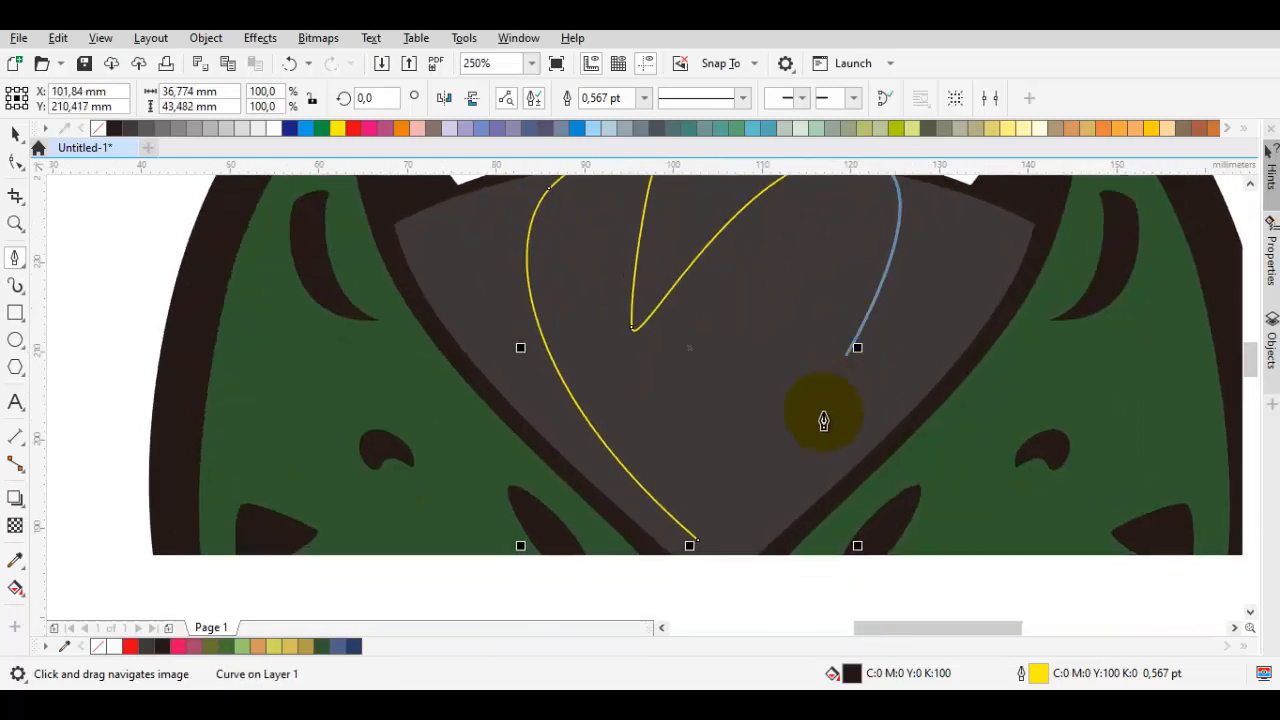
{"action": "left_click_drag", "start_coordinate": [882, 454], "coordinate": [854, 465]}
{"action": "key", "text": "space"}
- Try to weld the two black halves of the linework around the dark grey crown, and check the nodes along the centre
{"action": "scroll", "coordinate": [854, 466], "scroll_direction": "down", "scroll_amount": 1}
{"action": "scroll", "coordinate": [779, 323], "scroll_direction": "up", "scroll_amount": 2}
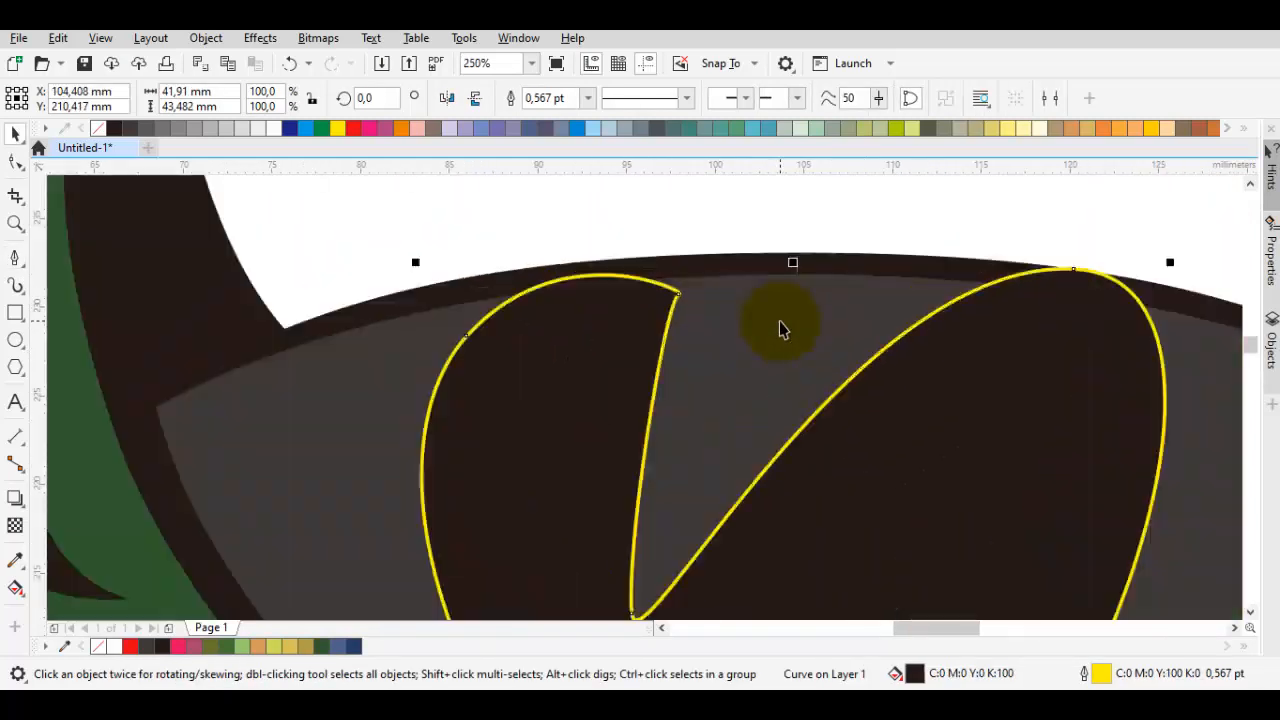
{"action": "scroll", "coordinate": [834, 258], "scroll_direction": "up", "scroll_amount": 1}
{"action": "left_click", "coordinate": [834, 264]}
{"action": "key", "text": "F10"}
{"action": "left_click", "coordinate": [735, 262], "text": "shift"}
{"action": "key", "text": "space"}
{"action": "left_click", "coordinate": [543, 94]}
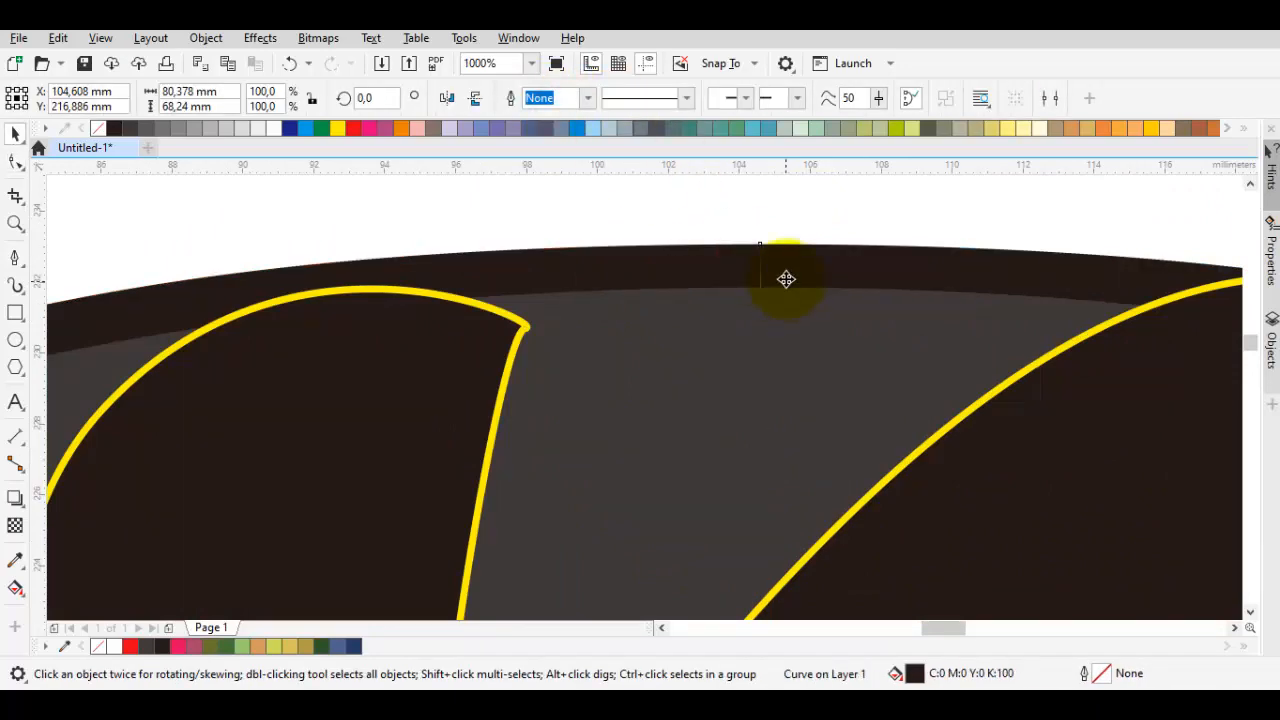
{"action": "key", "text": "F10"}
{"action": "scroll", "coordinate": [743, 220], "scroll_direction": "up", "scroll_amount": 2}
{"action": "mouse_move", "coordinate": [743, 218]}
{"action": "left_mouse_down"}
{"action": "mouse_move", "coordinate": [803, 238]}
{"action": "mouse_move", "coordinate": [745, 220]}
{"action": "left_mouse_up"}
{"action": "scroll", "coordinate": [777, 380], "scroll_direction": "down", "scroll_amount": 4}
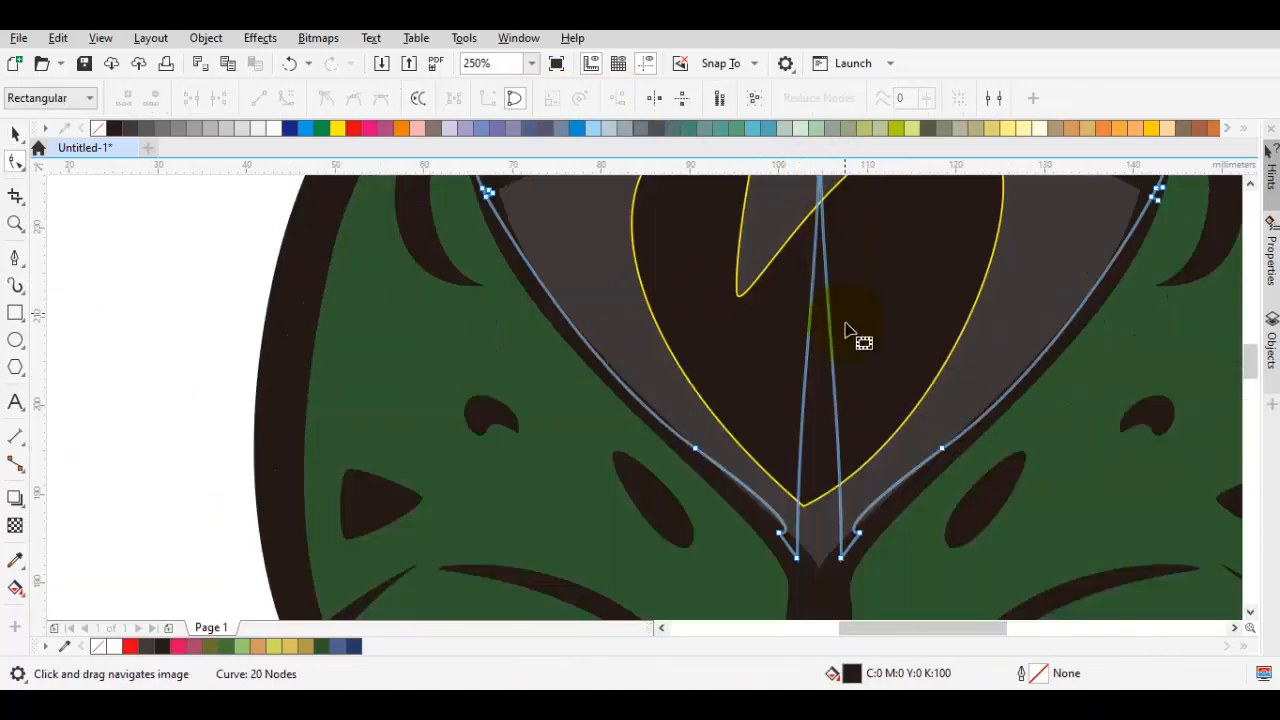
{"action": "scroll", "coordinate": [860, 540], "scroll_direction": "down", "scroll_amount": 4}
{"action": "left_click", "coordinate": [895, 428]}
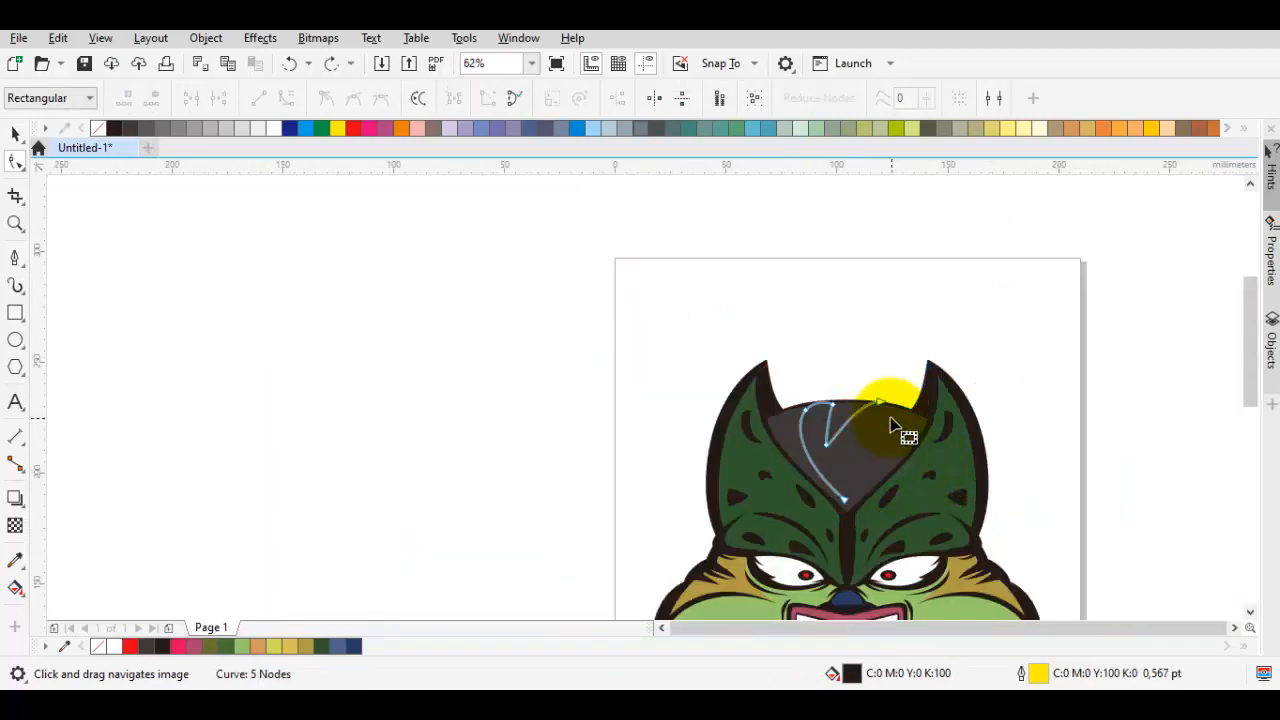
- Undo the right lobe of the crown highlight and redraw it wider, closing the shape at about 47 × 45 mm
{"action": "scroll", "coordinate": [870, 415], "scroll_direction": "up", "scroll_amount": 5}
{"action": "key", "text": "F5"}
{"action": "scroll", "coordinate": [885, 412], "scroll_direction": "down", "scroll_amount": 2}
{"action": "scroll", "coordinate": [985, 480], "scroll_direction": "up", "scroll_amount": 1}
{"action": "key", "text": "ctrl+z"}
{"action": "left_click_drag", "start_coordinate": [923, 235], "coordinate": [1094, 221]}
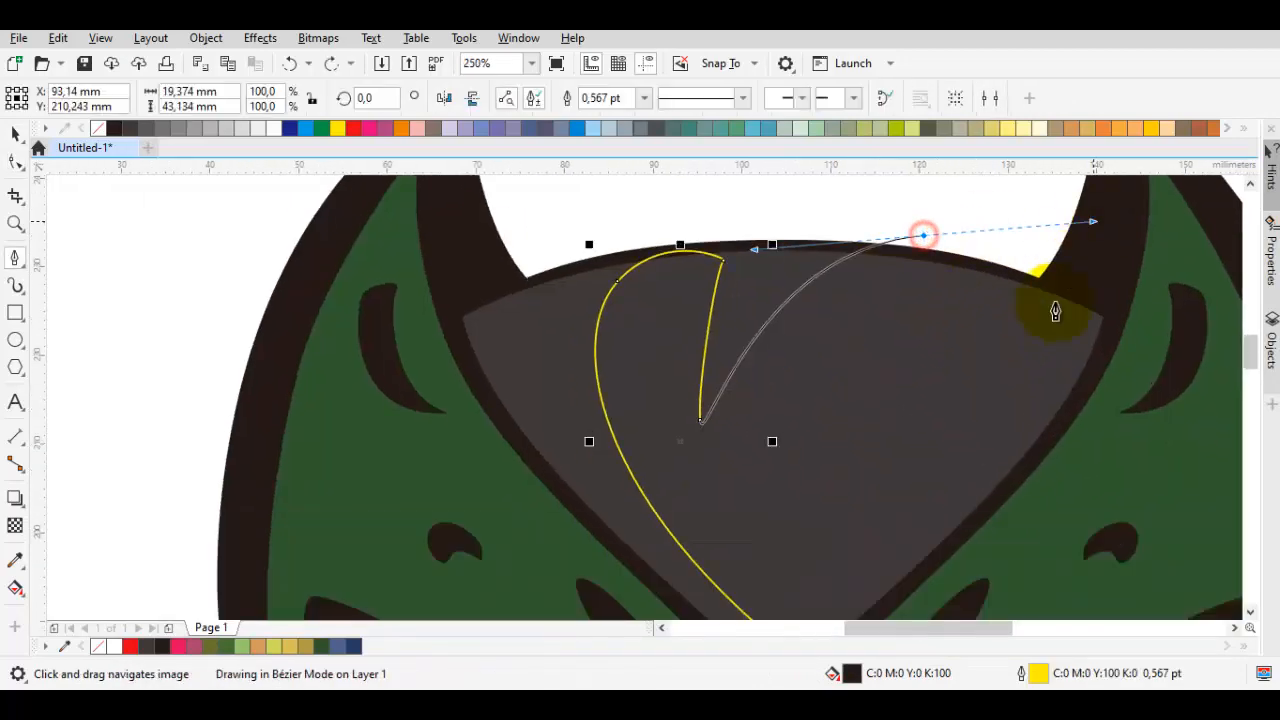
{"action": "scroll", "coordinate": [1054, 309], "scroll_direction": "down", "scroll_amount": 1}
{"action": "scroll", "coordinate": [1000, 470], "scroll_direction": "up", "scroll_amount": 1}
{"action": "left_click_drag", "start_coordinate": [796, 476], "coordinate": [610, 610]}
{"action": "scroll", "coordinate": [922, 461], "scroll_direction": "down", "scroll_amount": 1}
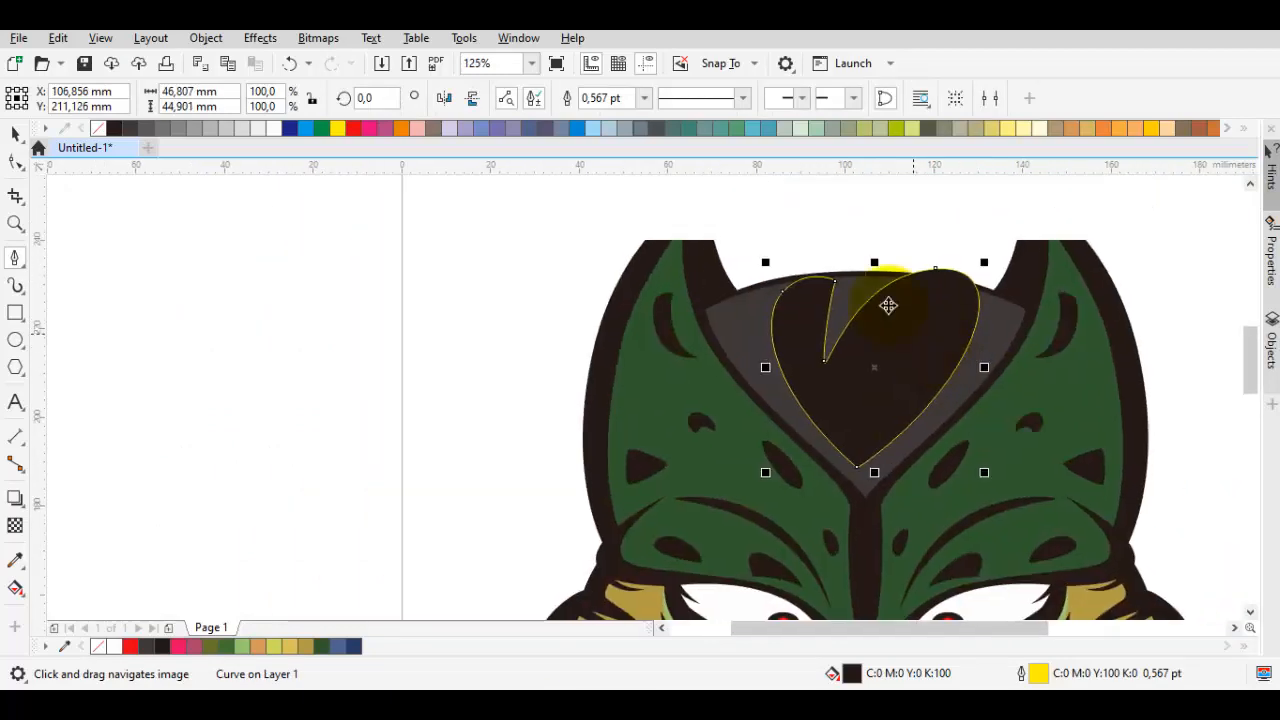
- Reshape the inner edge of the left black linework half around the crown so it extends past the centre line
{"action": "scroll", "coordinate": [870, 280], "scroll_direction": "up", "scroll_amount": 2}
{"action": "key", "text": "space"}
{"action": "left_click", "coordinate": [877, 263]}
{"action": "key", "text": "F10"}
{"action": "scroll", "coordinate": [850, 264], "scroll_direction": "down", "scroll_amount": 1}
{"action": "left_click_drag", "start_coordinate": [857, 339], "coordinate": [850, 200]}
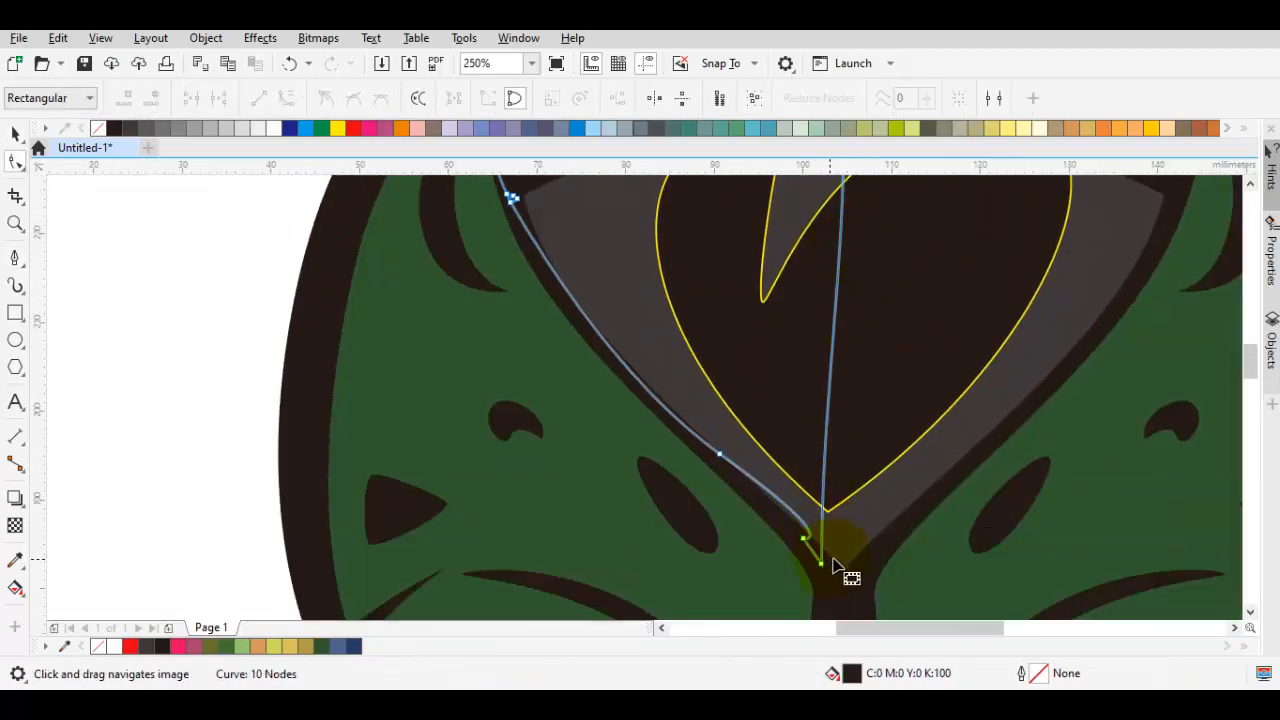
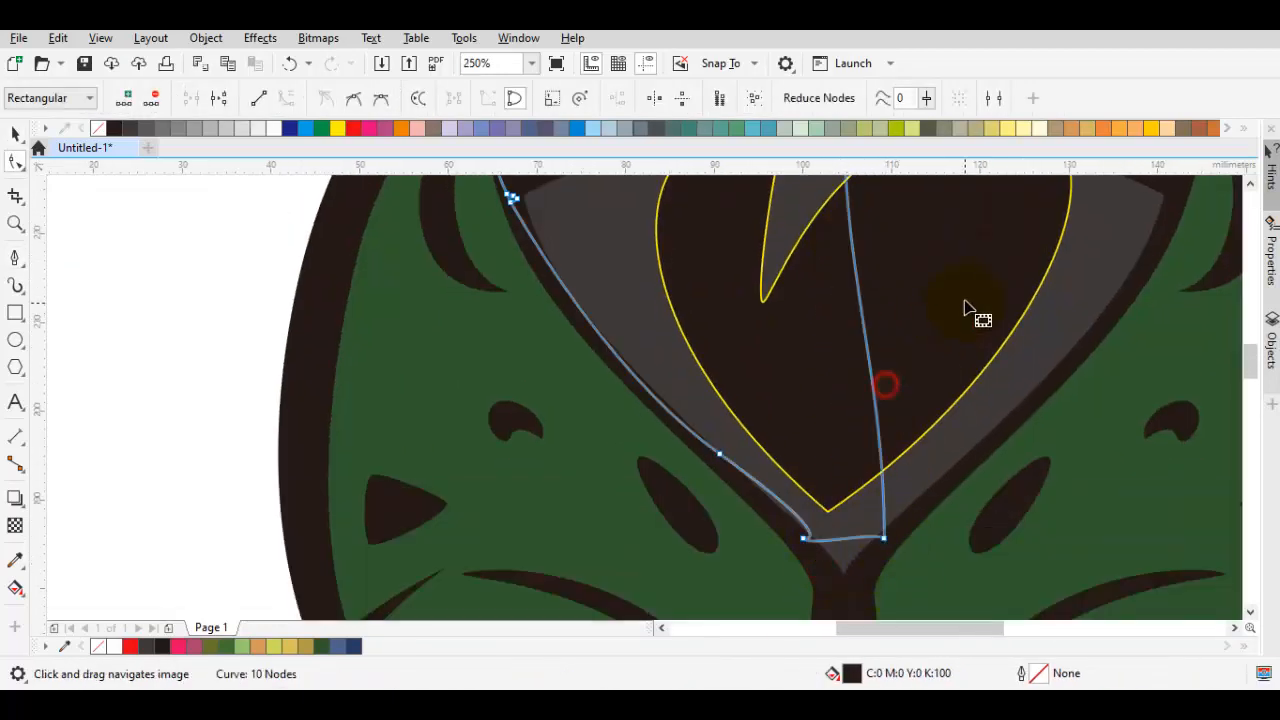
{"action": "left_click_drag", "start_coordinate": [965, 303], "coordinate": [942, 524]}
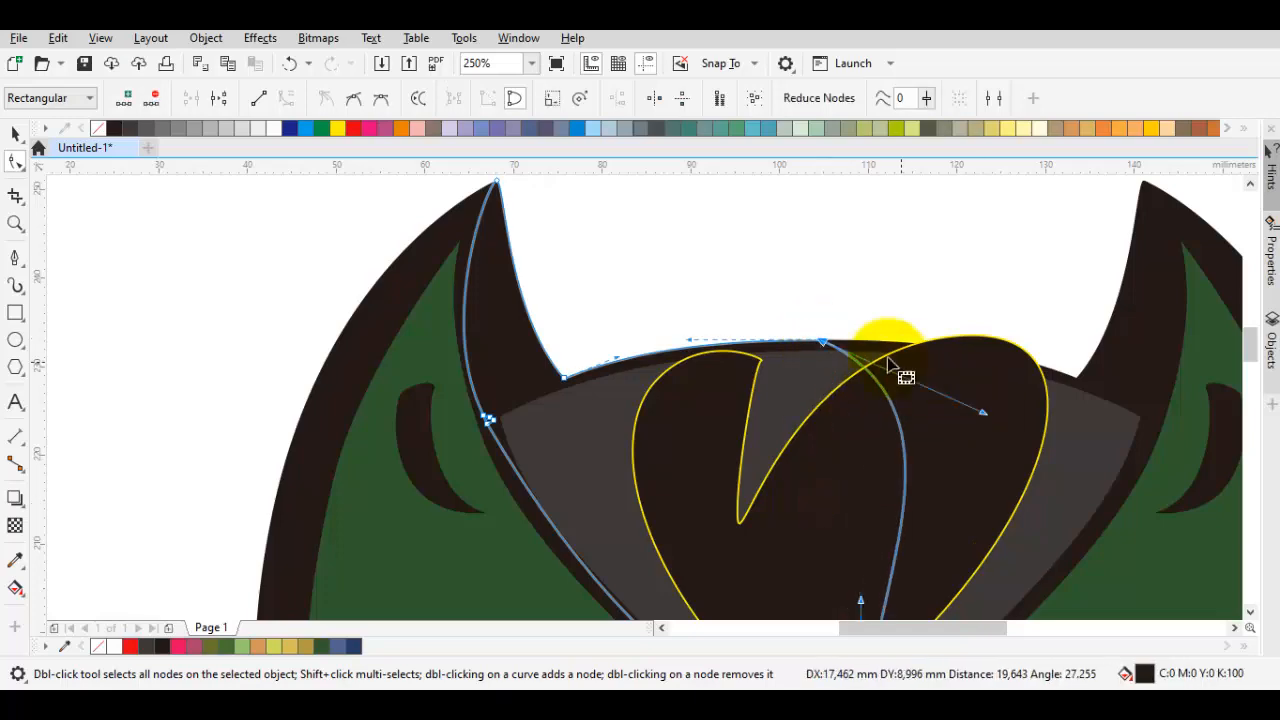
- Weld the two overlapping black halves of the linework around the dark grey crown
{"action": "scroll", "coordinate": [886, 358], "scroll_direction": "up", "scroll_amount": 2}
{"action": "left_click", "coordinate": [829, 317], "text": "shift"}
{"action": "key", "text": "space"}
{"action": "left_click", "coordinate": [537, 99]}
{"action": "scroll", "coordinate": [676, 311], "scroll_direction": "down", "scroll_amount": 3}
{"action": "key", "text": "Escape"}
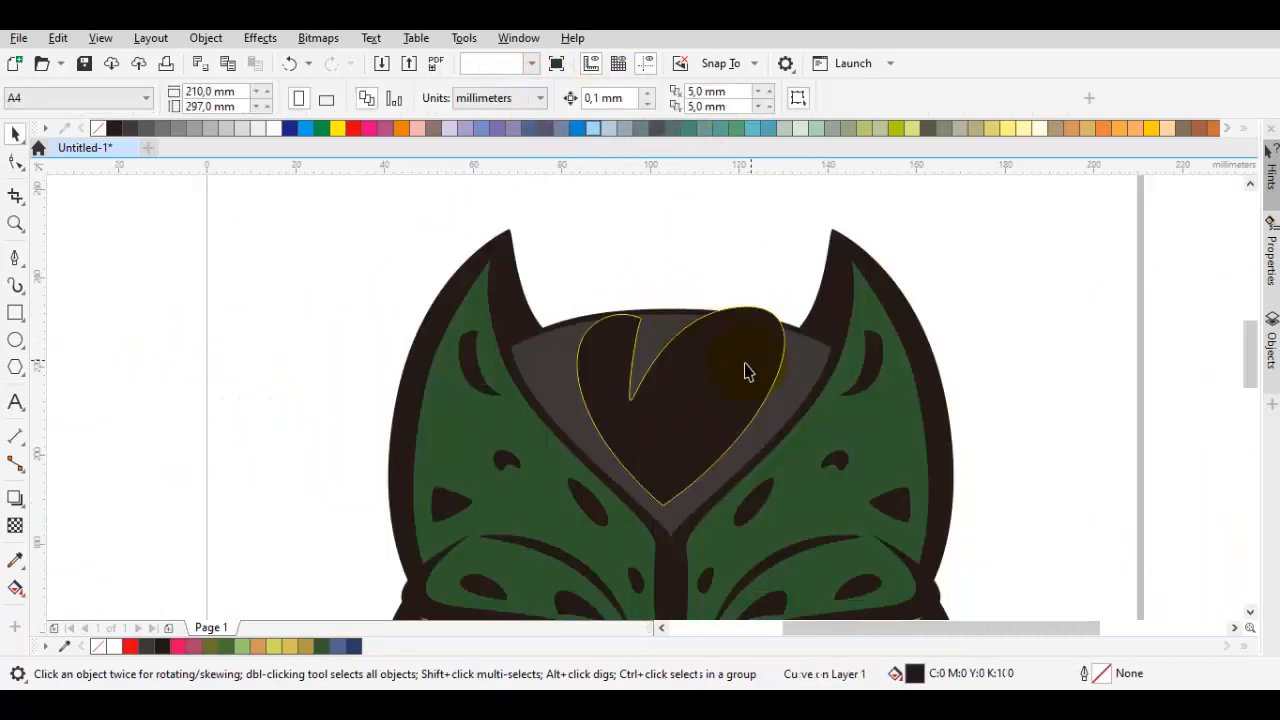
- Delete the upper-left node of the crown highlight shape to smooth its left lobe
{"action": "left_click", "coordinate": [744, 372]}
{"action": "scroll", "coordinate": [659, 389], "scroll_direction": "up", "scroll_amount": 2}
{"action": "key", "text": "space"}
{"action": "key", "text": "space"}
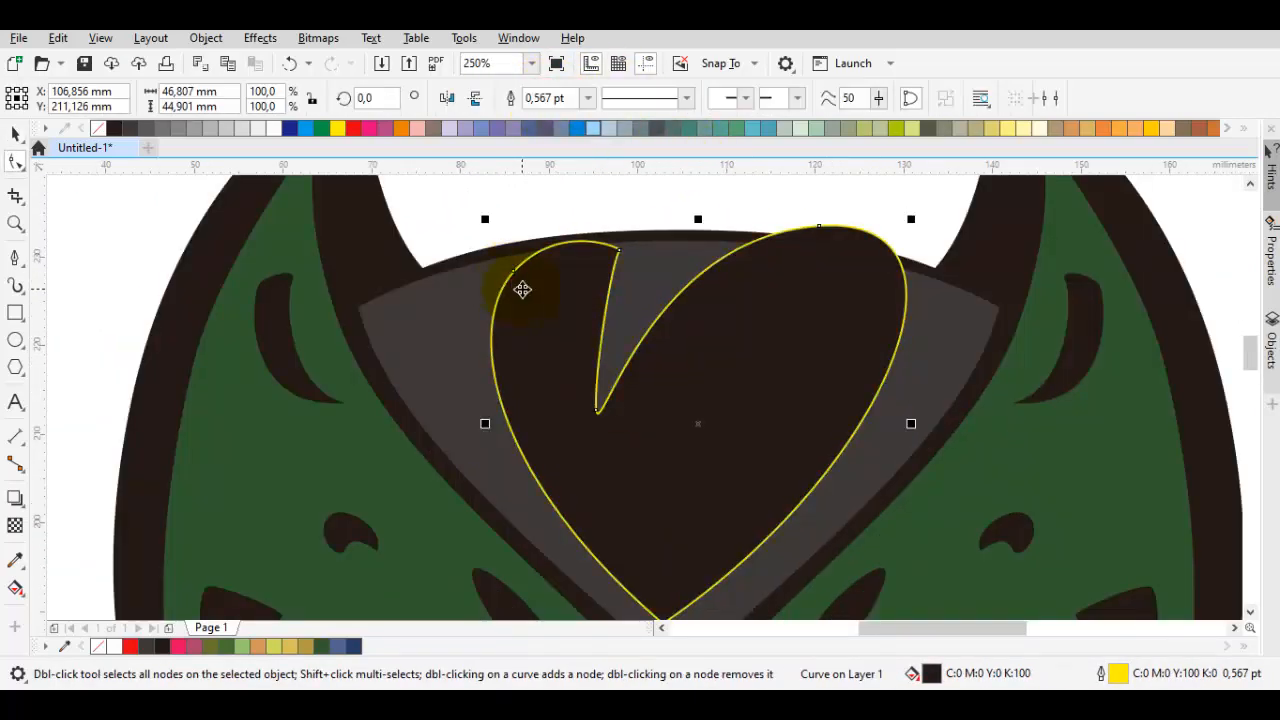
{"action": "key", "text": "space"}
{"action": "double_click", "coordinate": [514, 272]}
- Intersect the highlight shape with the dark grey crown and delete the original highlight shape
{"action": "key", "text": "space"}
{"action": "left_click", "coordinate": [442, 294]}
{"action": "left_click", "coordinate": [528, 322], "text": "shift"}
{"action": "left_click", "coordinate": [608, 98]}
{"action": "key", "text": "Escape"}
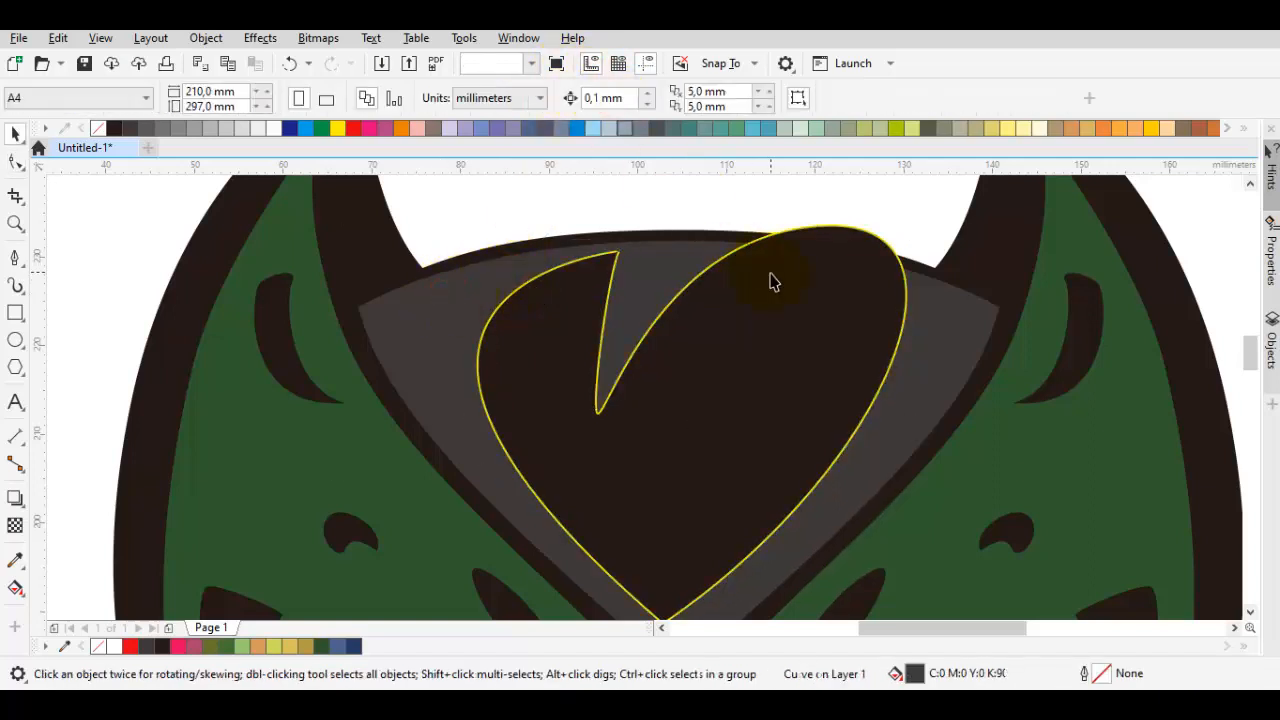
{"action": "left_click", "coordinate": [770, 283]}
{"action": "key", "text": "Delete"}
- Fill the intersected crown highlight with a lighter grey, K:70
{"action": "left_click", "coordinate": [760, 334]}
{"action": "key", "text": "space"}
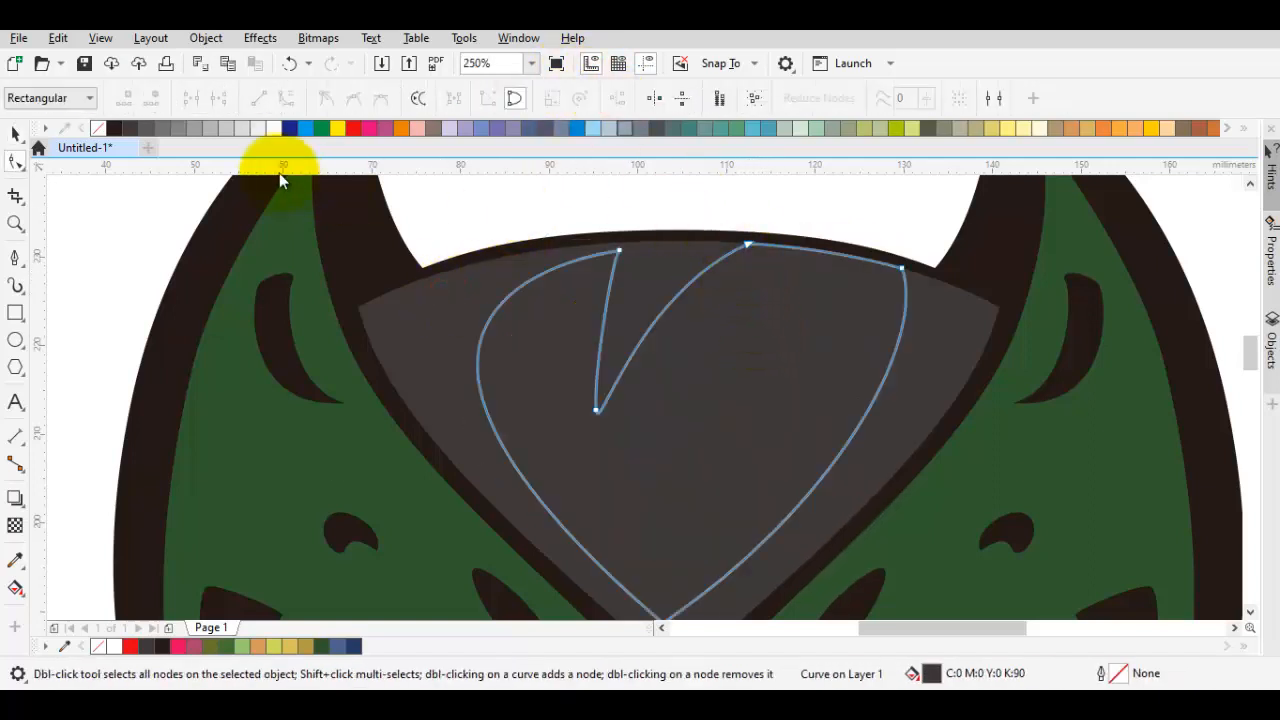
{"action": "left_click", "coordinate": [155, 123]}
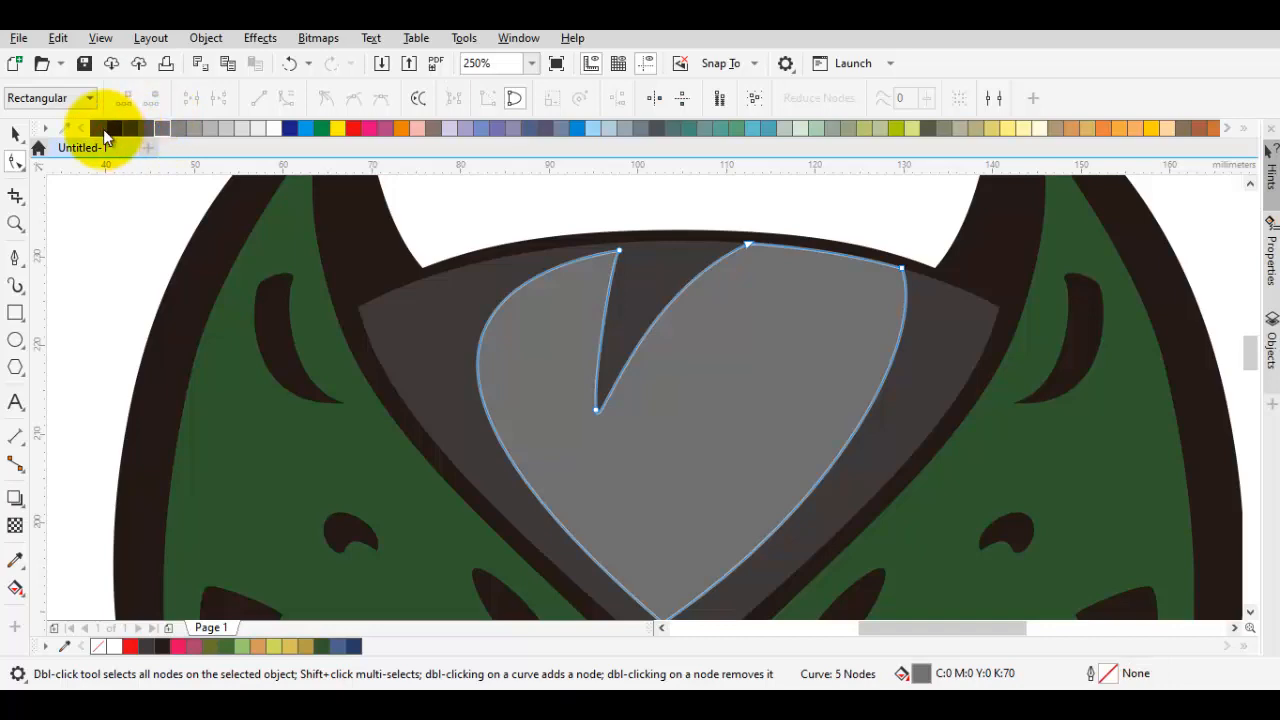
{"action": "key", "text": "space"}
{"action": "scroll", "coordinate": [651, 257], "scroll_direction": "down", "scroll_amount": 3}
{"action": "left_click", "coordinate": [817, 277]}
- Draw a closed curved highlight shape about 44 × 61 mm on the green area beside the crown, running from the brow up into the right horn
{"action": "scroll", "coordinate": [694, 284], "scroll_direction": "up", "scroll_amount": 1}
{"action": "key", "text": "p"}
{"action": "scroll", "coordinate": [692, 325], "scroll_direction": "up", "scroll_amount": 1}
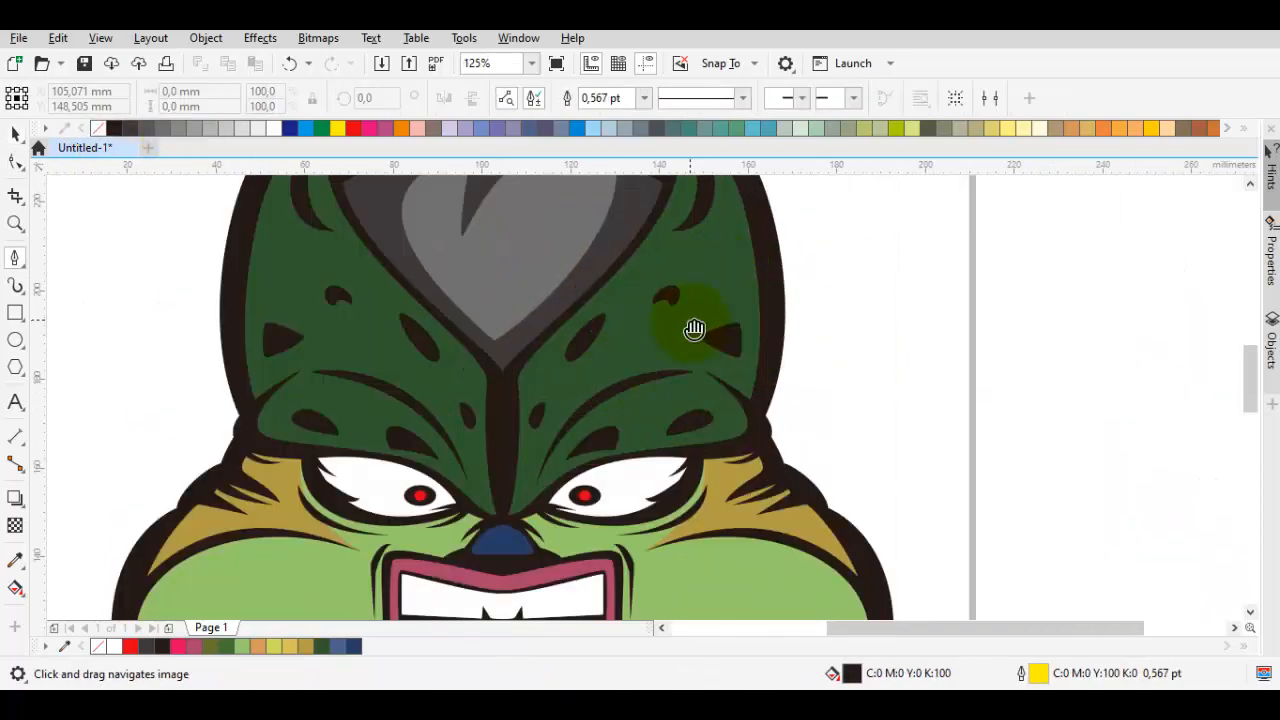
{"action": "scroll", "coordinate": [618, 327], "scroll_direction": "up", "scroll_amount": 1}
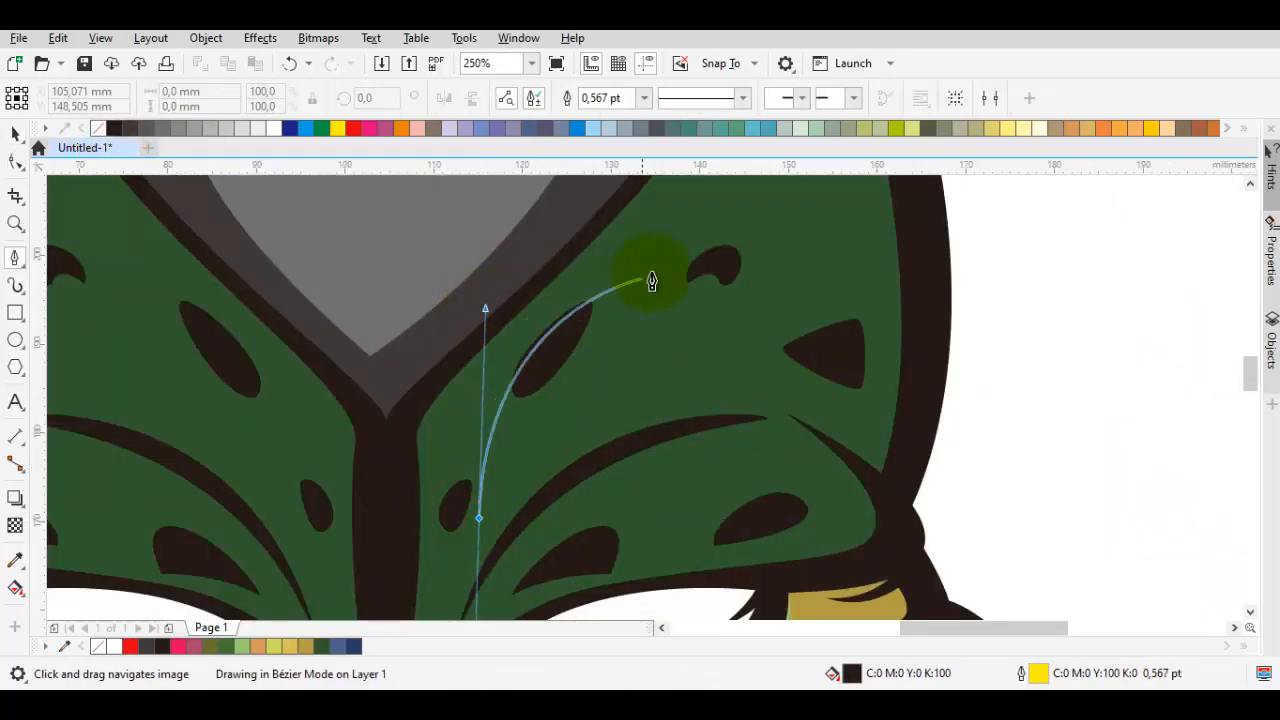
{"action": "scroll", "coordinate": [666, 312], "scroll_direction": "down", "scroll_amount": 1}
{"action": "left_click_drag", "start_coordinate": [680, 305], "coordinate": [716, 279]}
{"action": "scroll", "coordinate": [702, 221], "scroll_direction": "up", "scroll_amount": 1}
{"action": "left_click_drag", "start_coordinate": [696, 198], "coordinate": [680, 218]}
{"action": "scroll", "coordinate": [760, 366], "scroll_direction": "down", "scroll_amount": 1}
{"action": "scroll", "coordinate": [763, 343], "scroll_direction": "up", "scroll_amount": 1}
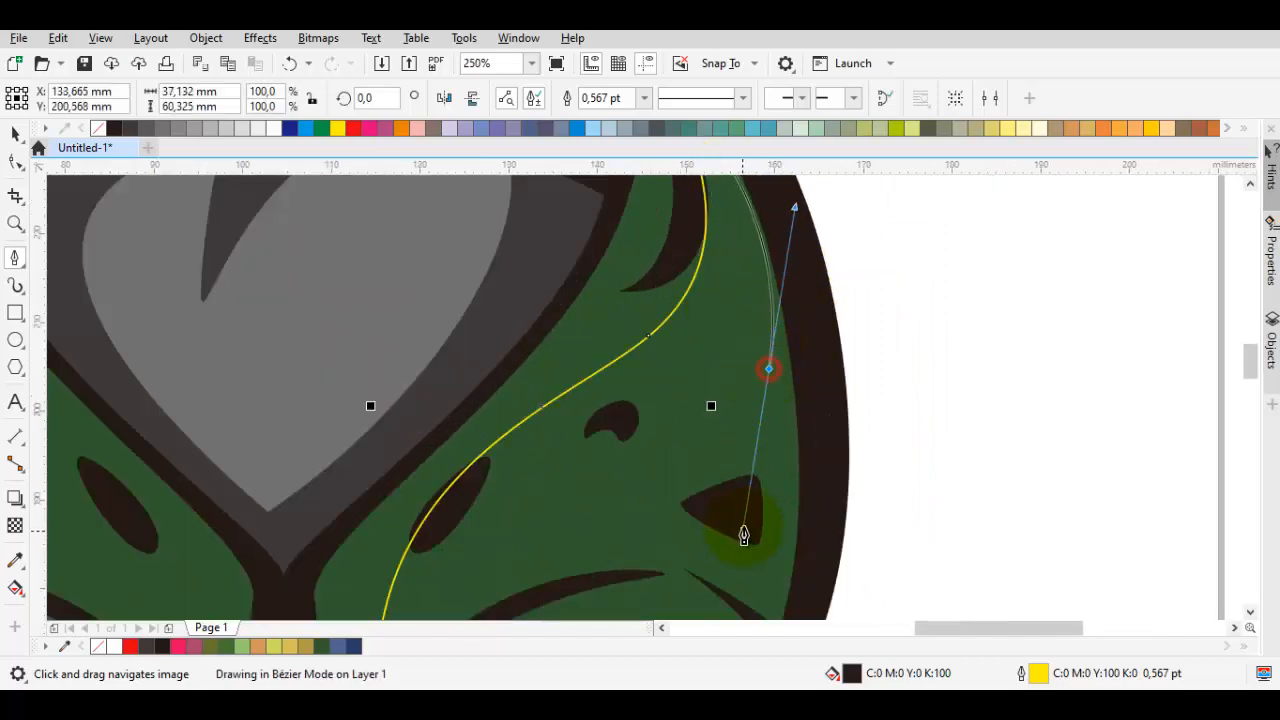
{"action": "scroll", "coordinate": [597, 293], "scroll_direction": "down", "scroll_amount": 1}
{"action": "scroll", "coordinate": [500, 463], "scroll_direction": "up", "scroll_amount": 1}
{"action": "left_click", "coordinate": [471, 506]}
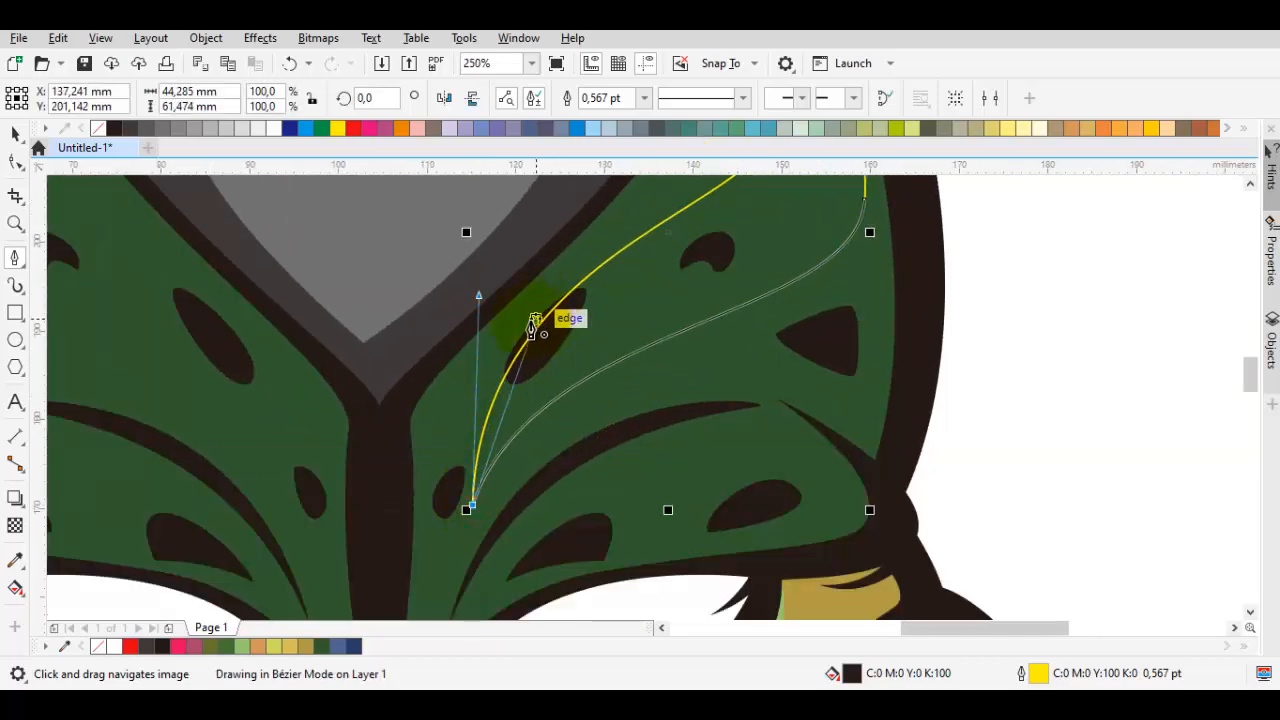
{"action": "left_click_drag", "start_coordinate": [508, 324], "coordinate": [509, 322]}
- Draw a second closed curved highlight above the right brow, starting at the first highlight's lower tip, and refine its upper edge
{"action": "left_click_drag", "start_coordinate": [856, 424], "coordinate": [659, 290]}
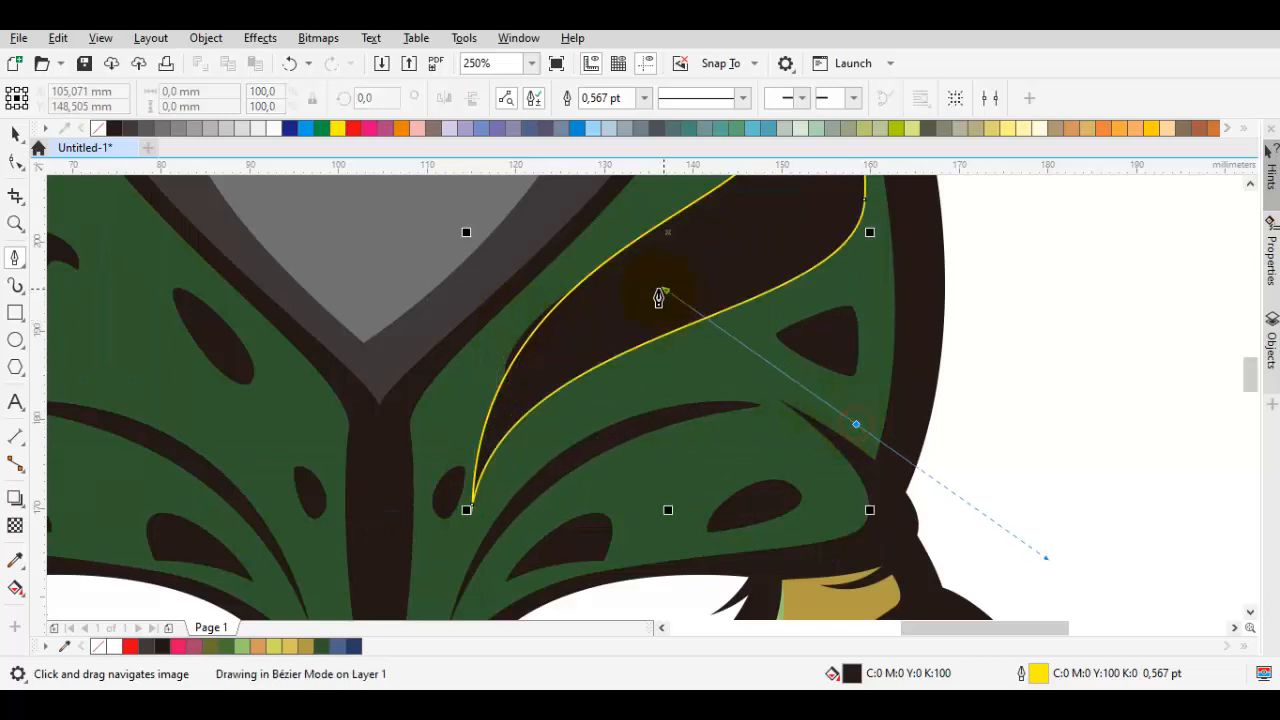
{"action": "left_click", "coordinate": [476, 500]}
{"action": "scroll", "coordinate": [650, 360], "scroll_direction": "up", "scroll_amount": 3}
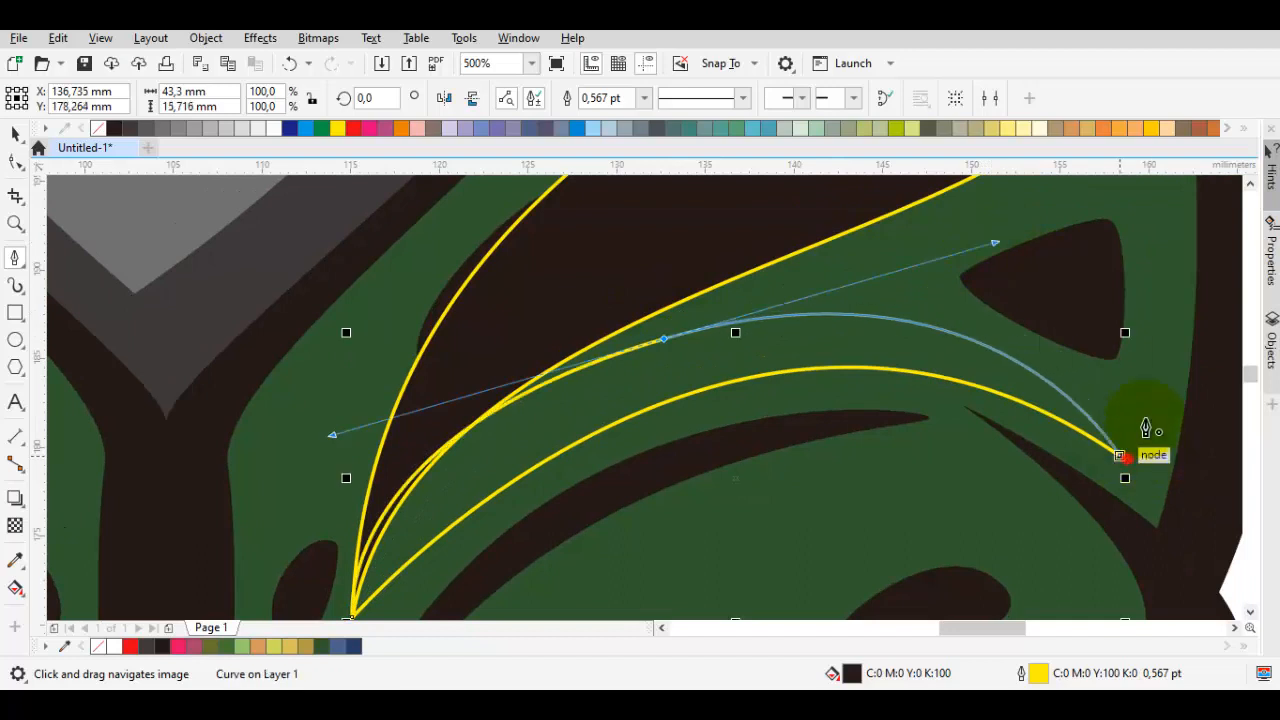
{"action": "left_click_drag", "start_coordinate": [1121, 456], "coordinate": [1222, 264]}
{"action": "key", "text": "space"}
{"action": "double_click", "coordinate": [765, 337]}
{"action": "left_click_drag", "start_coordinate": [663, 339], "coordinate": [659, 322]}
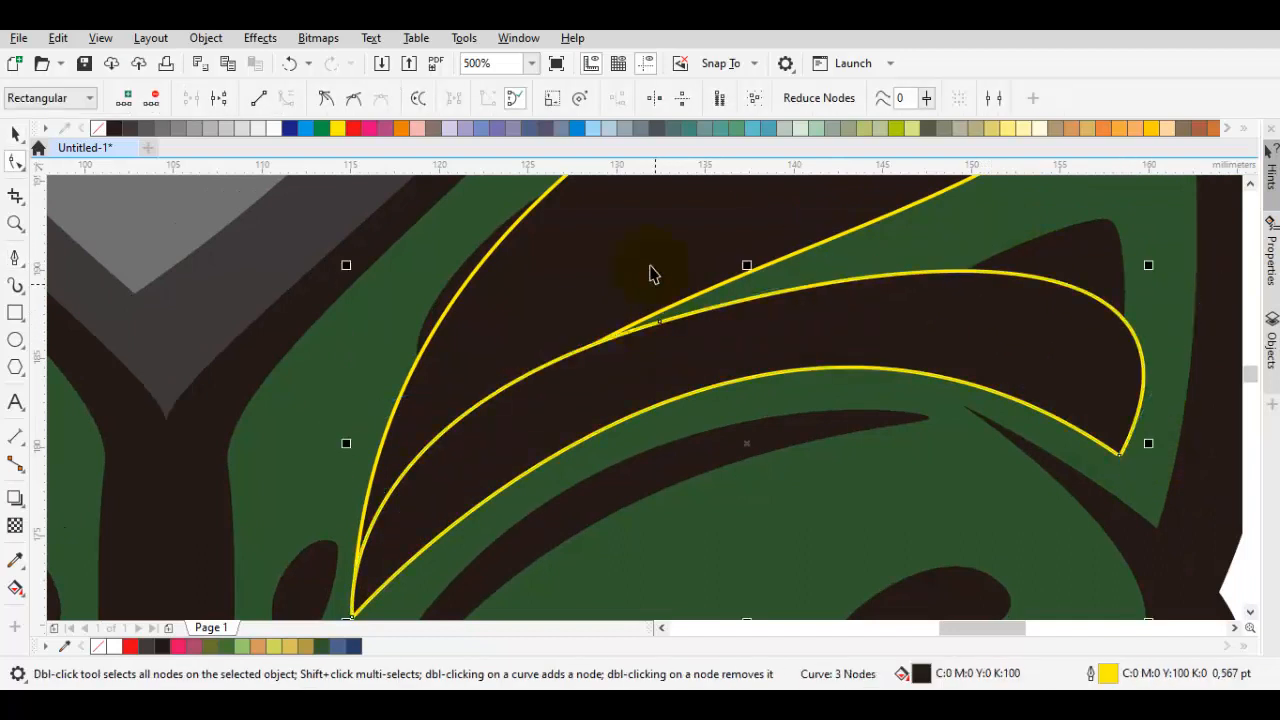
- Weld the two overlapping highlight shapes on the green head and delete a surplus node near their lower tip
{"action": "key", "text": "space"}
{"action": "left_click", "coordinate": [650, 268], "text": "shift"}
{"action": "left_click", "coordinate": [554, 98]}
{"action": "double_click", "coordinate": [656, 256]}
{"action": "double_click", "coordinate": [661, 322]}
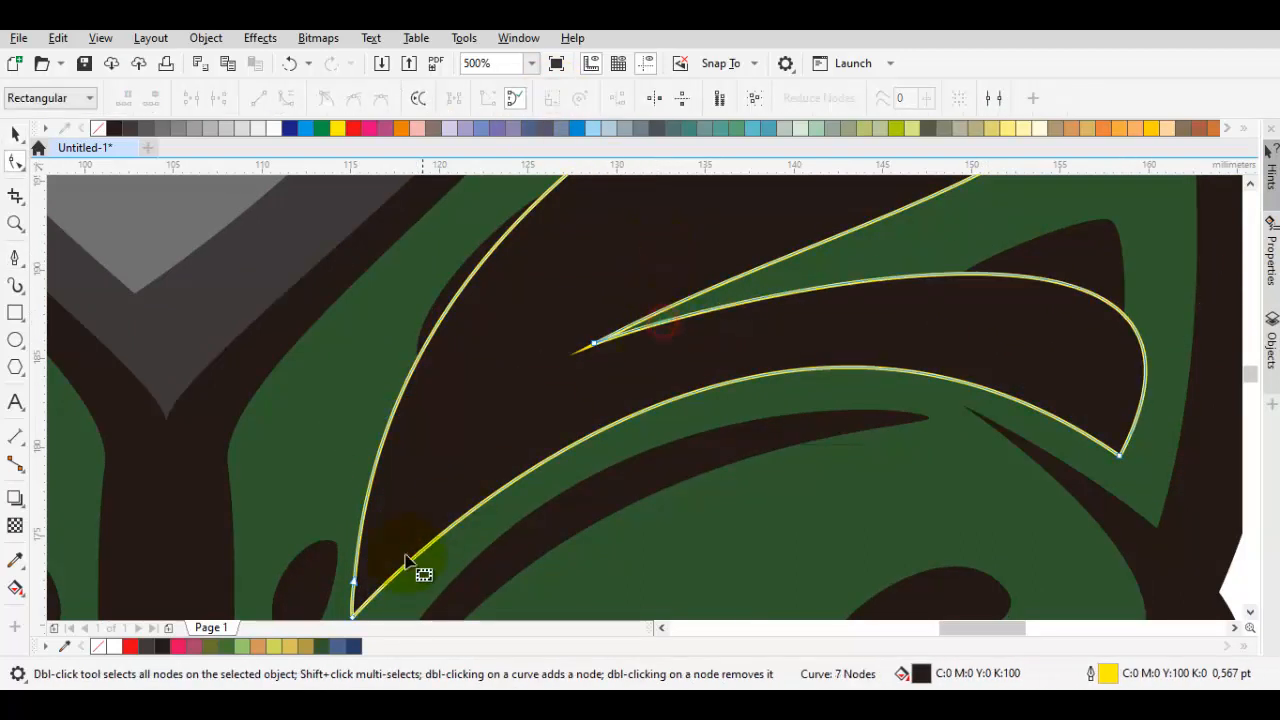
{"action": "double_click", "coordinate": [352, 588]}
- Smooth the welded highlight by deleting the extra node on its inner edge and adjusting the curve on its outer edge
{"action": "scroll", "coordinate": [369, 561], "scroll_direction": "down", "scroll_amount": 1}
{"action": "key", "text": "space"}
{"action": "left_click_drag", "start_coordinate": [622, 288], "coordinate": [569, 369]}
{"action": "double_click", "coordinate": [582, 340]}
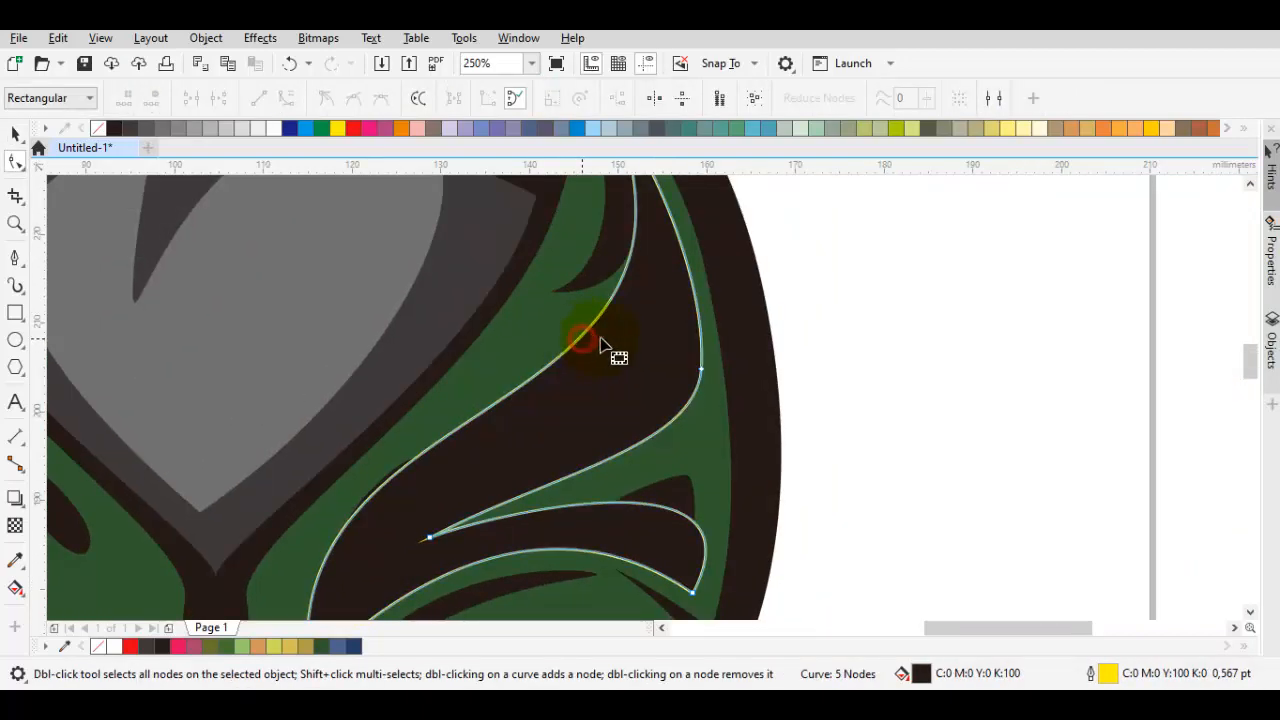
{"action": "key", "text": "space"}
{"action": "scroll", "coordinate": [688, 368], "scroll_direction": "down", "scroll_amount": 1}
{"action": "key", "text": "space"}
{"action": "scroll", "coordinate": [694, 330], "scroll_direction": "up", "scroll_amount": 1}
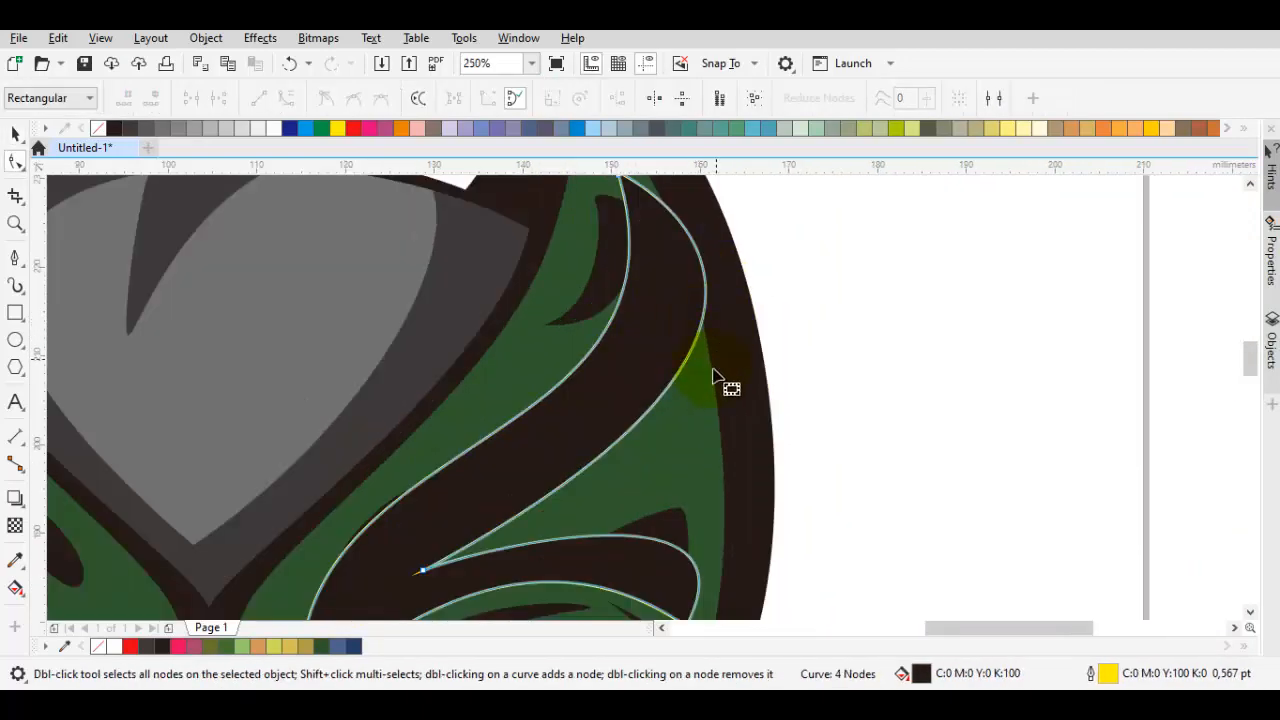
{"action": "double_click", "coordinate": [695, 326]}
{"action": "left_click_drag", "start_coordinate": [695, 326], "coordinate": [694, 400]}
{"action": "key", "text": "space"}
- Sample the head's dark green, lighten it to C:68 M:34 Y:73 K:0, and fill the highlight with it
{"action": "key", "text": "i"}
{"action": "left_click", "coordinate": [571, 346]}
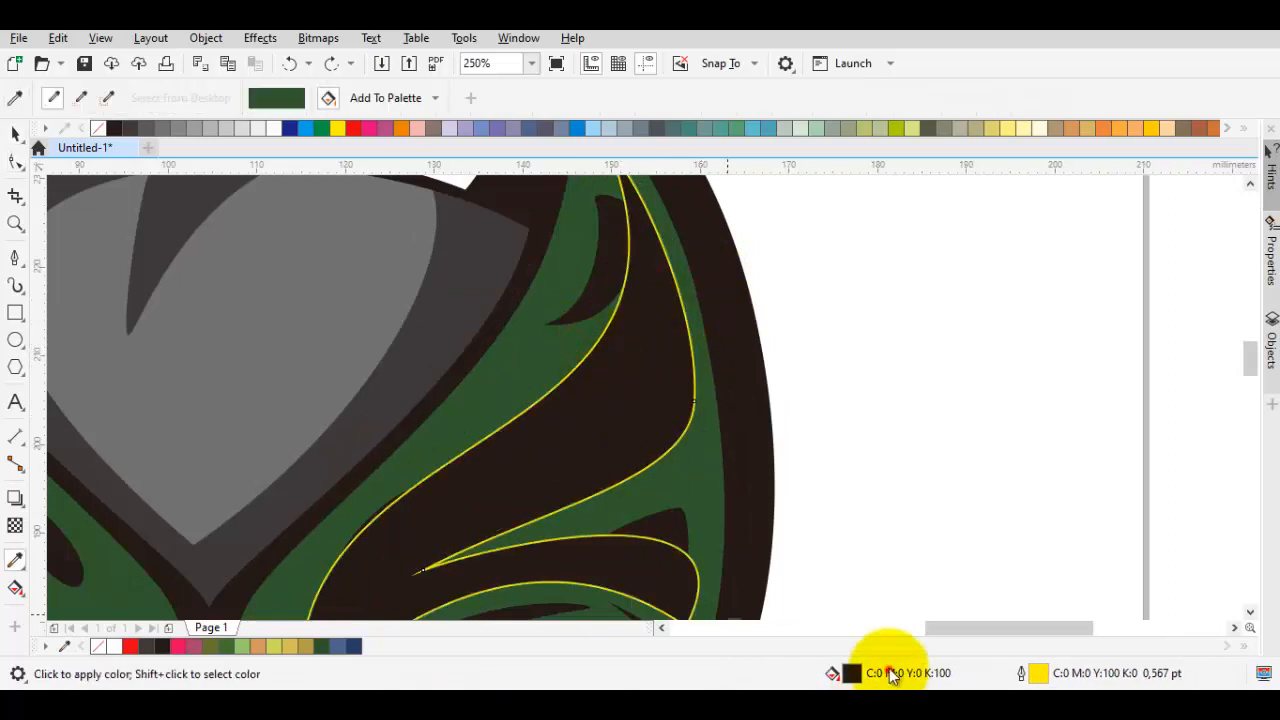
{"action": "left_click_drag", "start_coordinate": [469, 312], "coordinate": [466, 312]}
{"action": "key", "text": "Return"}
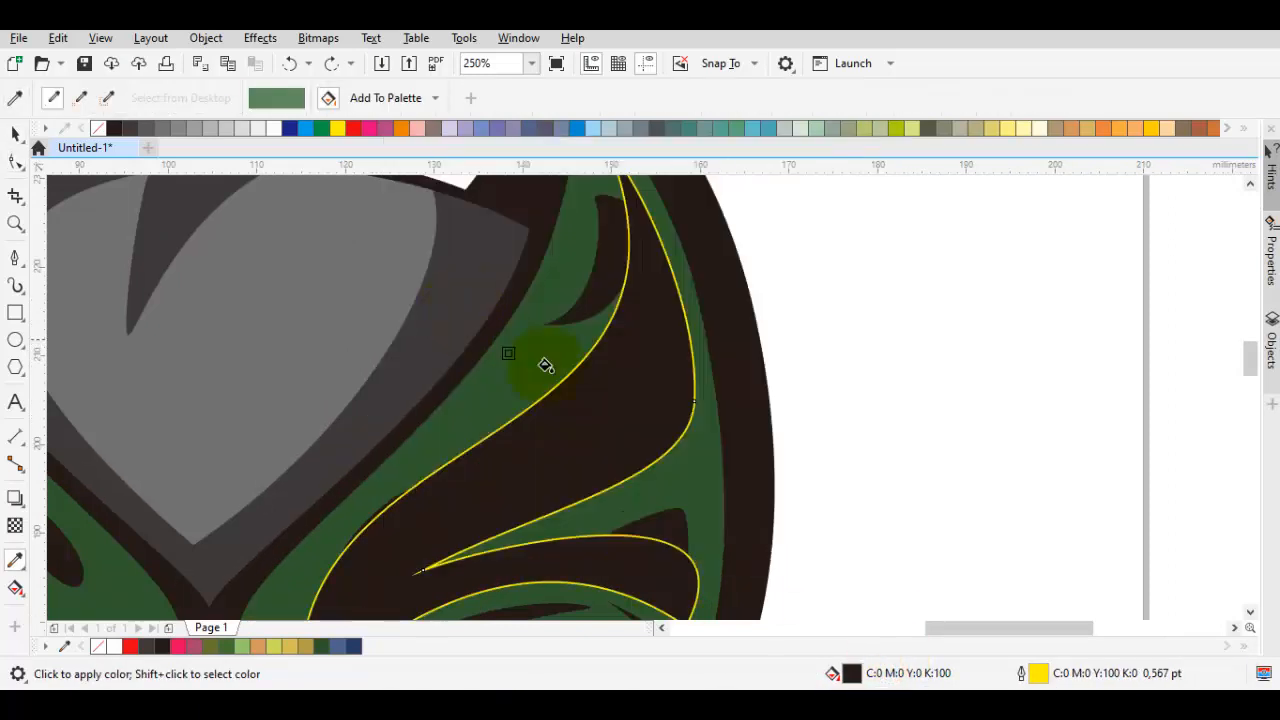
{"action": "left_click", "coordinate": [546, 365]}
{"action": "key", "text": "space"}
- Place the highlight directly in front of the dark green head shape and remove its outline
{"action": "right_click", "coordinate": [597, 384]}
{"action": "mouse_move", "coordinate": [703, 290]}
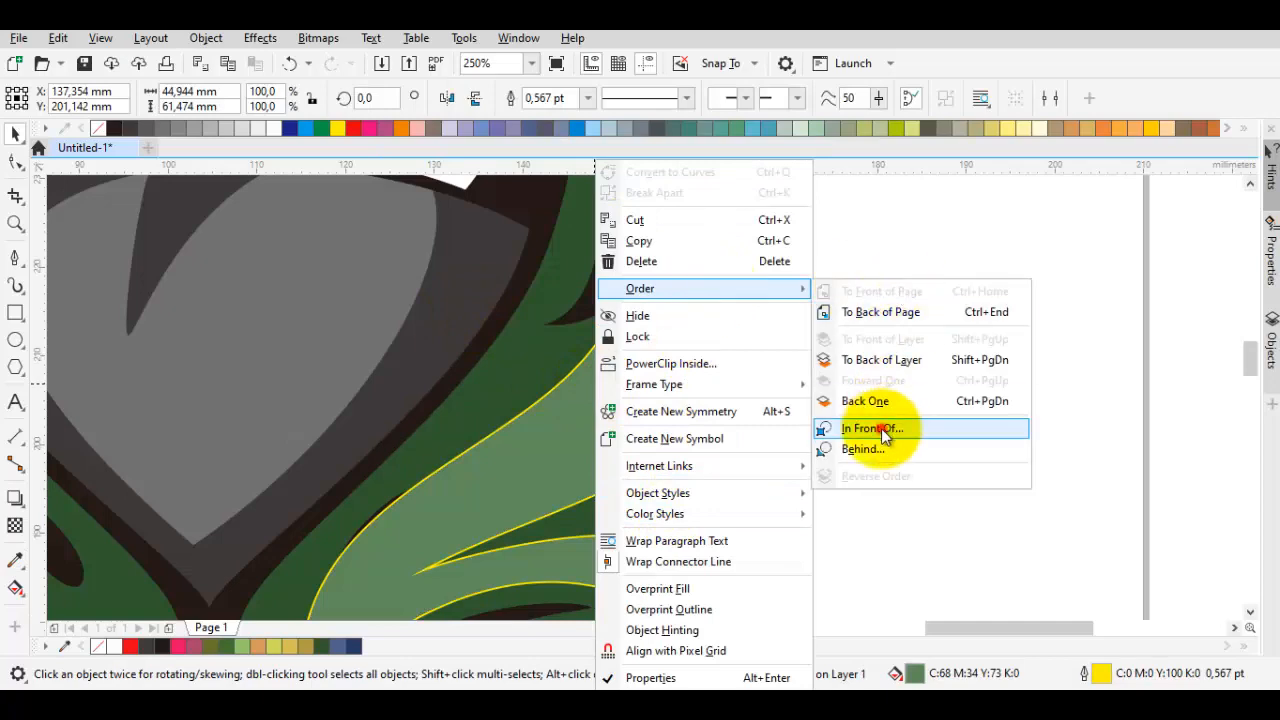
{"action": "left_click", "coordinate": [871, 428]}
{"action": "left_click", "coordinate": [500, 393]}
{"action": "right_click", "coordinate": [98, 130]}
{"action": "scroll", "coordinate": [430, 278], "scroll_direction": "down", "scroll_amount": 2}
{"action": "left_click", "coordinate": [533, 328]}
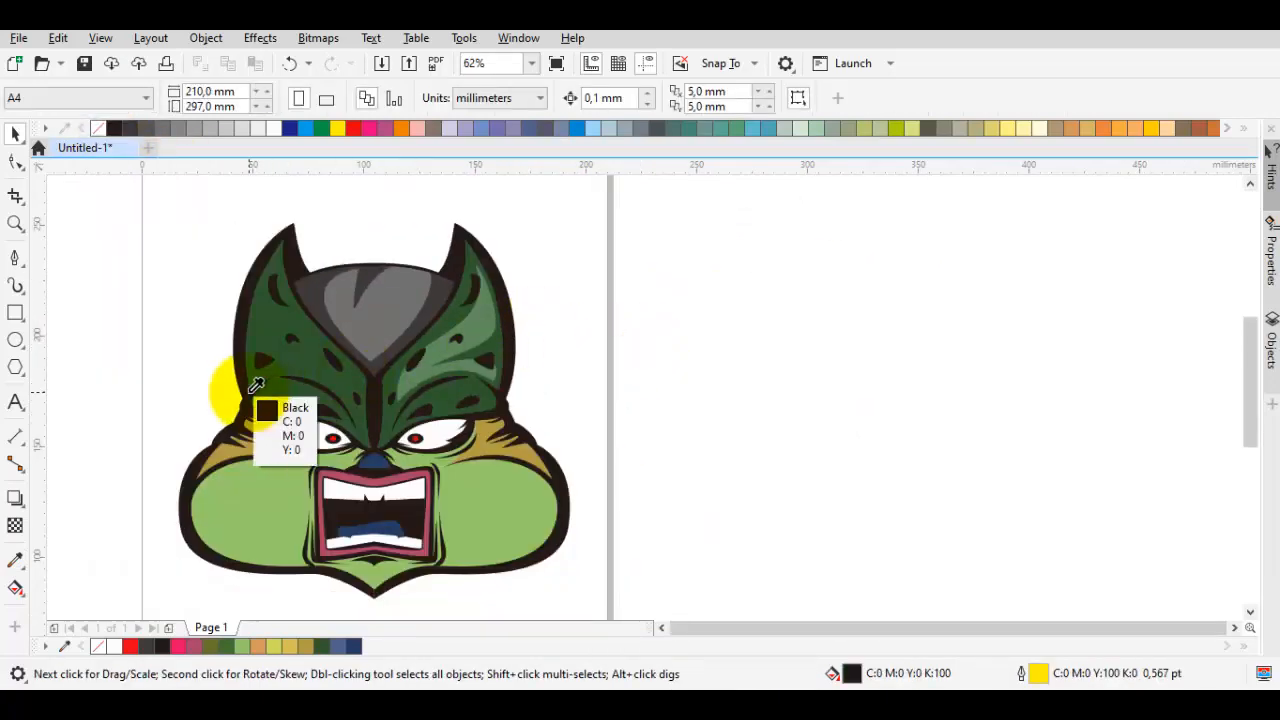
- Draw a closed curved highlight on the left side of the green head, running from the horn down towards the crown's edge
{"action": "scroll", "coordinate": [249, 385], "scroll_direction": "up", "scroll_amount": 1}
{"action": "key", "text": "space"}
{"action": "scroll", "coordinate": [325, 310], "scroll_direction": "up", "scroll_amount": 1}
{"action": "scroll", "coordinate": [338, 325], "scroll_direction": "down", "scroll_amount": 1}
{"action": "left_click_drag", "start_coordinate": [366, 389], "coordinate": [388, 468]}
{"action": "scroll", "coordinate": [410, 511], "scroll_direction": "up", "scroll_amount": 1}
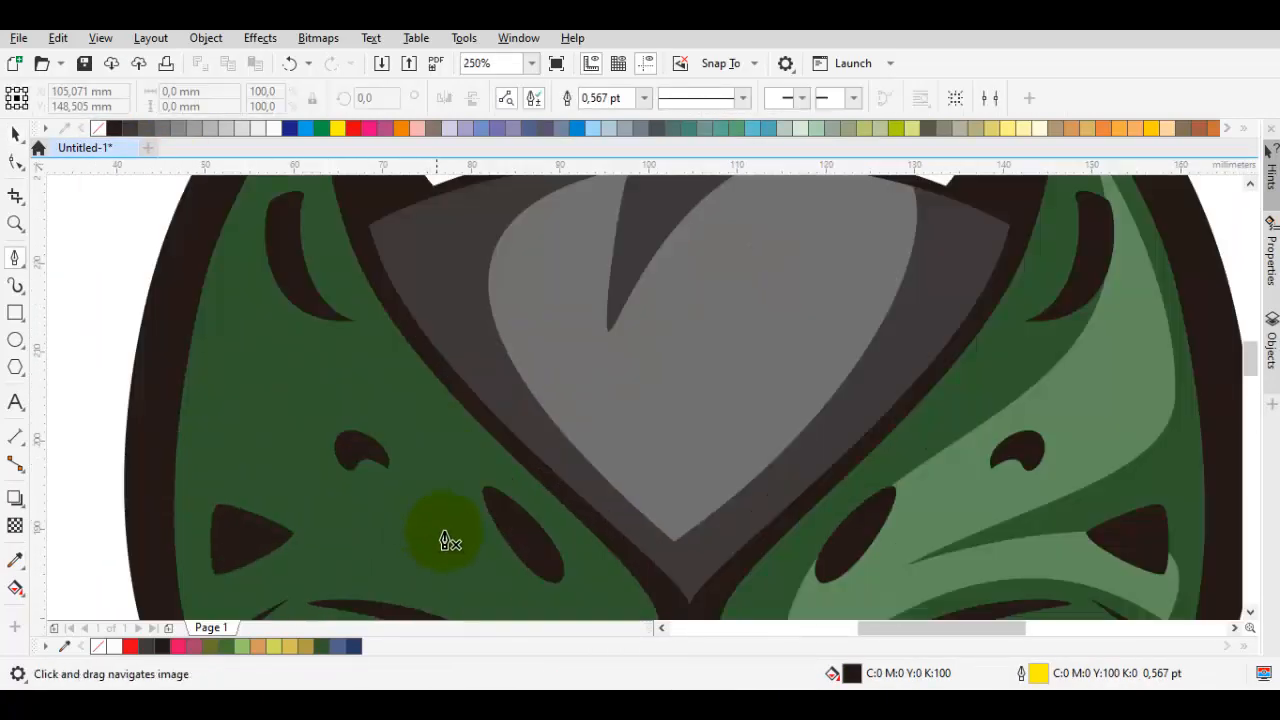
{"action": "left_click_drag", "start_coordinate": [436, 510], "coordinate": [407, 494]}
{"action": "left_click_drag", "start_coordinate": [350, 236], "coordinate": [358, 269]}
{"action": "left_click", "coordinate": [359, 242]}
{"action": "left_click_drag", "start_coordinate": [288, 414], "coordinate": [289, 484]}
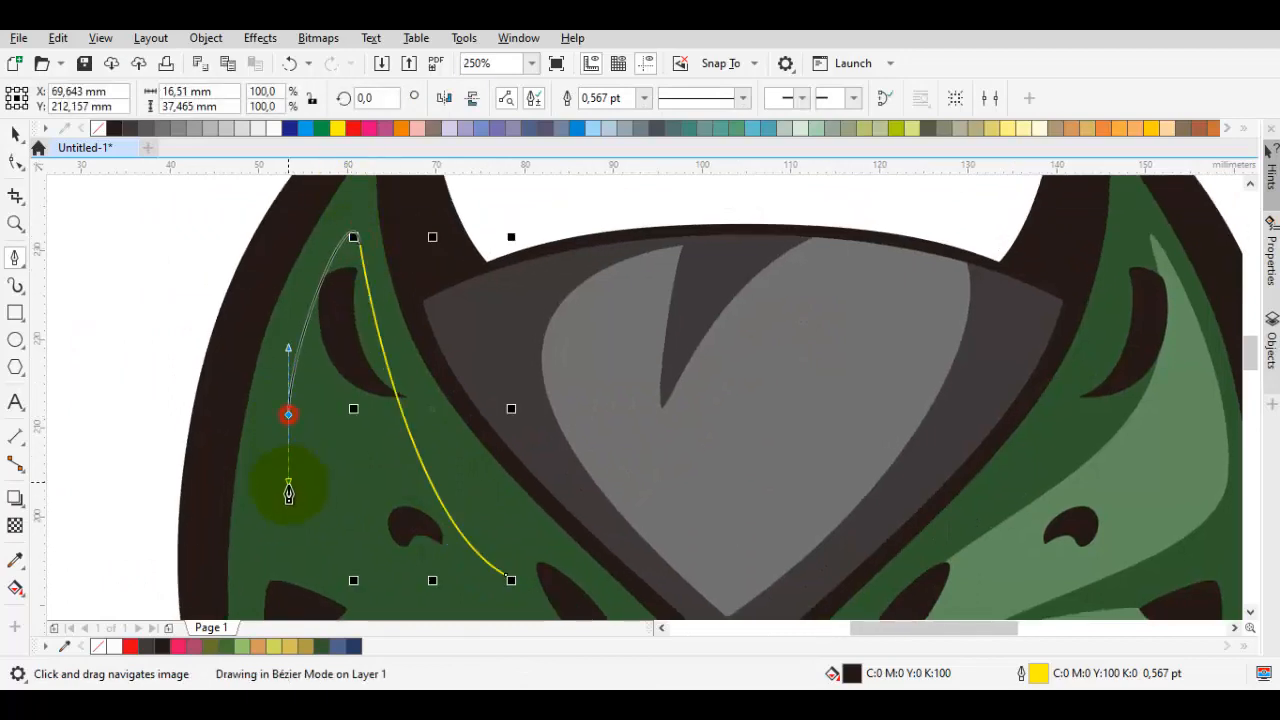
- Weld the left horn highlight to the light green highlight on the right side
{"action": "key", "text": "space"}
{"action": "left_click", "coordinate": [1125, 469], "text": "shift"}
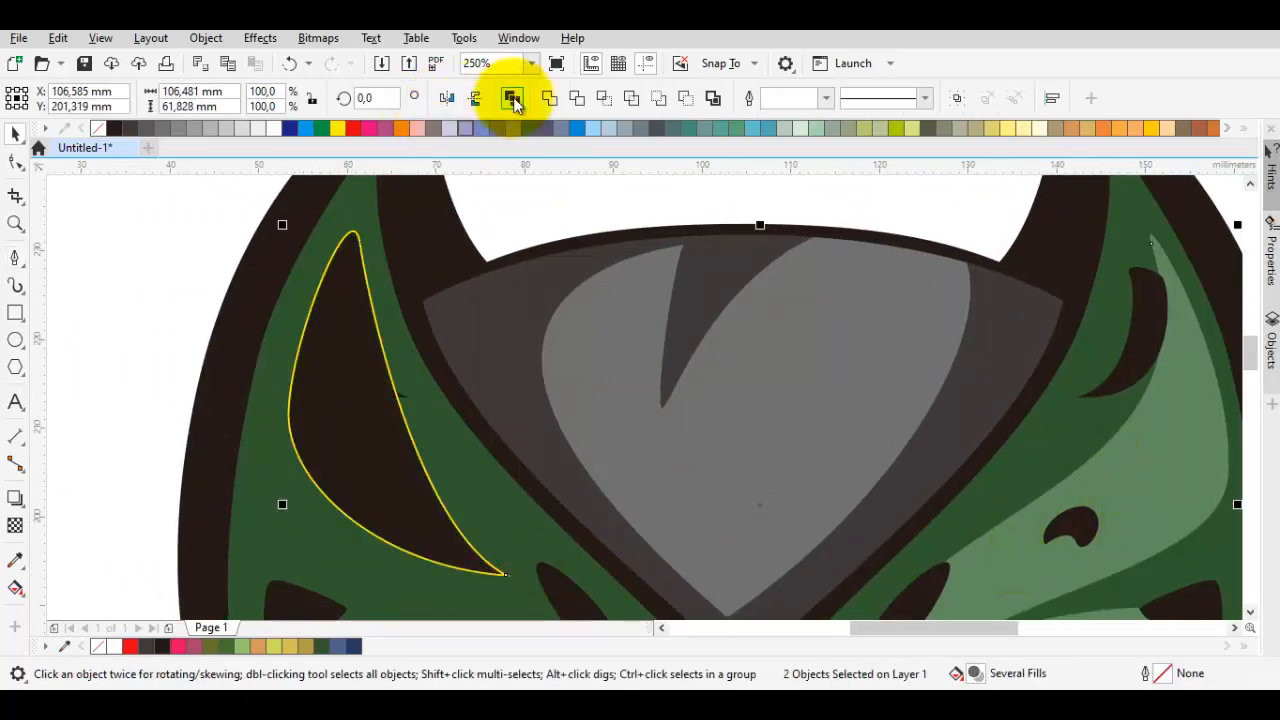
{"action": "left_click", "coordinate": [545, 98]}
{"action": "left_click", "coordinate": [534, 214]}
- Draw a crescent highlight about 35 × 9 mm above the left brow line and weld it to the light green highlights
{"action": "scroll", "coordinate": [515, 315], "scroll_direction": "down", "scroll_amount": 1}
{"action": "scroll", "coordinate": [497, 393], "scroll_direction": "up", "scroll_amount": 1}
{"action": "left_click_drag", "start_coordinate": [497, 393], "coordinate": [521, 303]}
{"action": "key", "text": "space"}
{"action": "left_click_drag", "start_coordinate": [344, 413], "coordinate": [510, 301]}
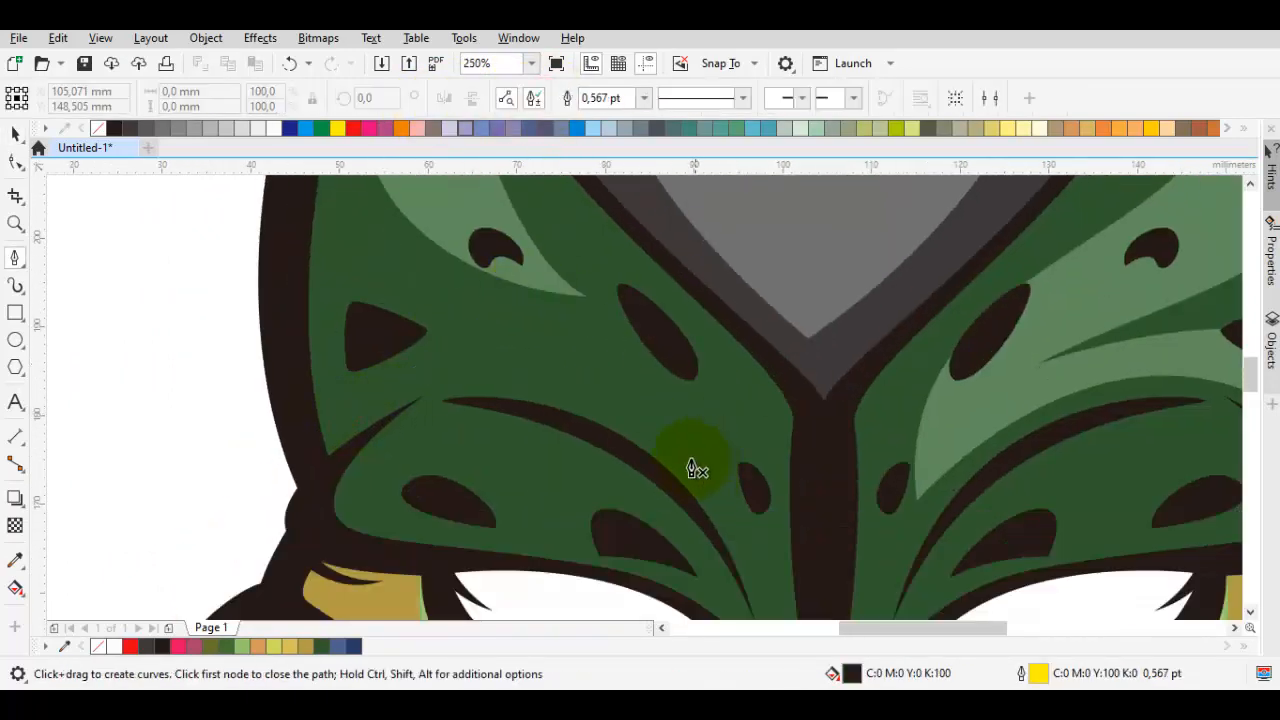
{"action": "left_click_drag", "start_coordinate": [682, 451], "coordinate": [464, 225]}
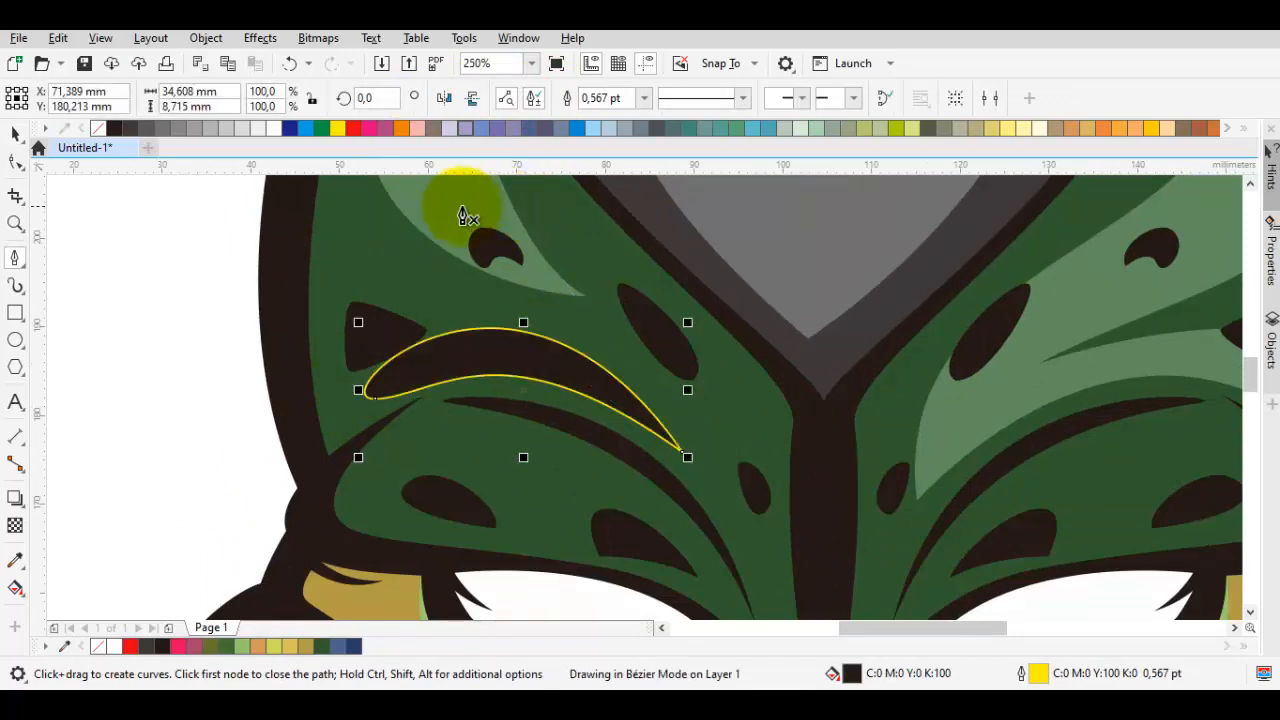
{"action": "key", "text": "space"}
{"action": "left_click", "coordinate": [460, 202], "text": "shift"}
{"action": "left_click", "coordinate": [550, 93]}
{"action": "key", "text": "space"}
- Draw a smaller crescent highlight on the left brow, below the brow line, and weld it to the light green highlights
{"action": "scroll", "coordinate": [508, 277], "scroll_direction": "down", "scroll_amount": 2}
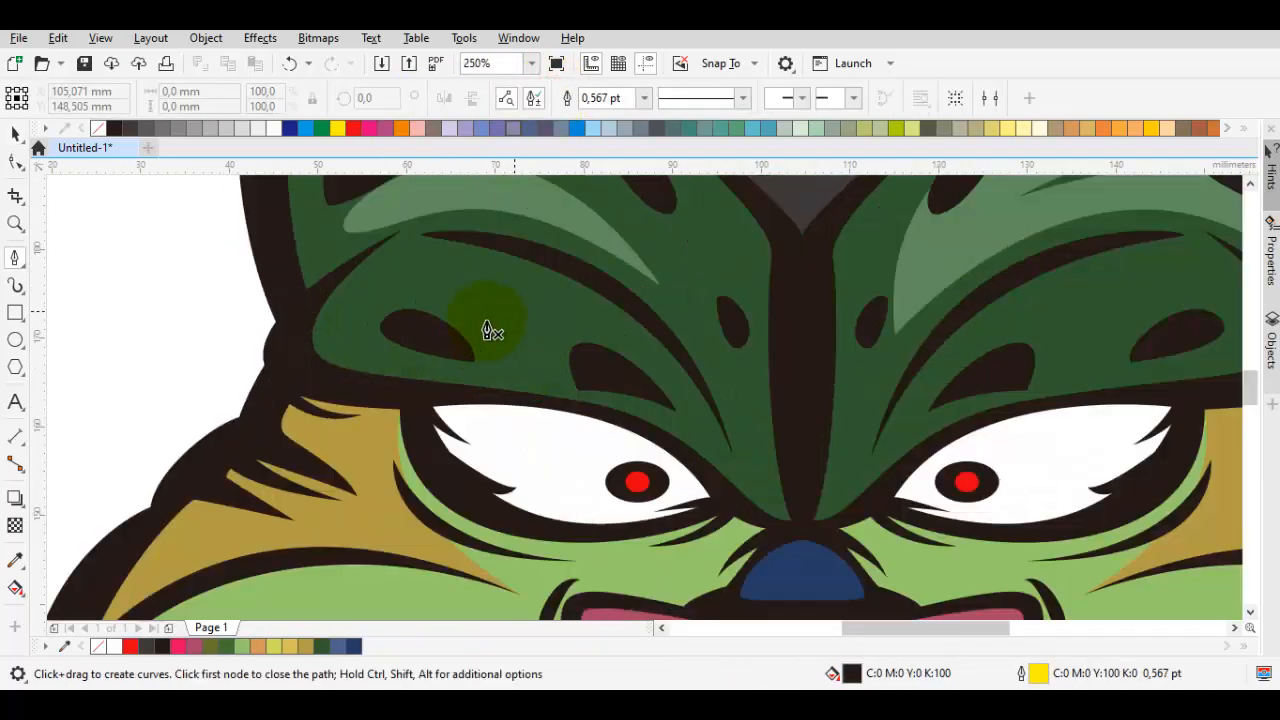
{"action": "left_click_drag", "start_coordinate": [352, 308], "coordinate": [332, 293]}
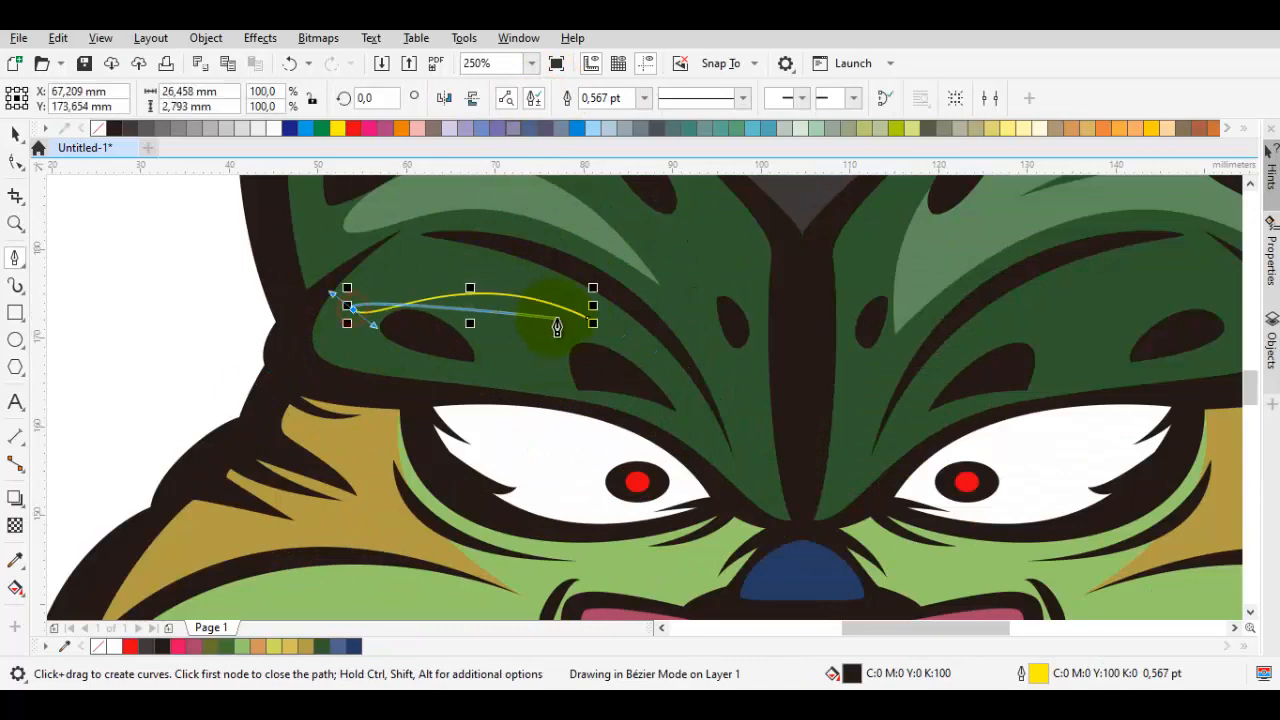
{"action": "left_click_drag", "start_coordinate": [529, 284], "coordinate": [470, 230]}
{"action": "key", "text": "space"}
{"action": "left_click", "coordinate": [463, 206], "text": "shift"}
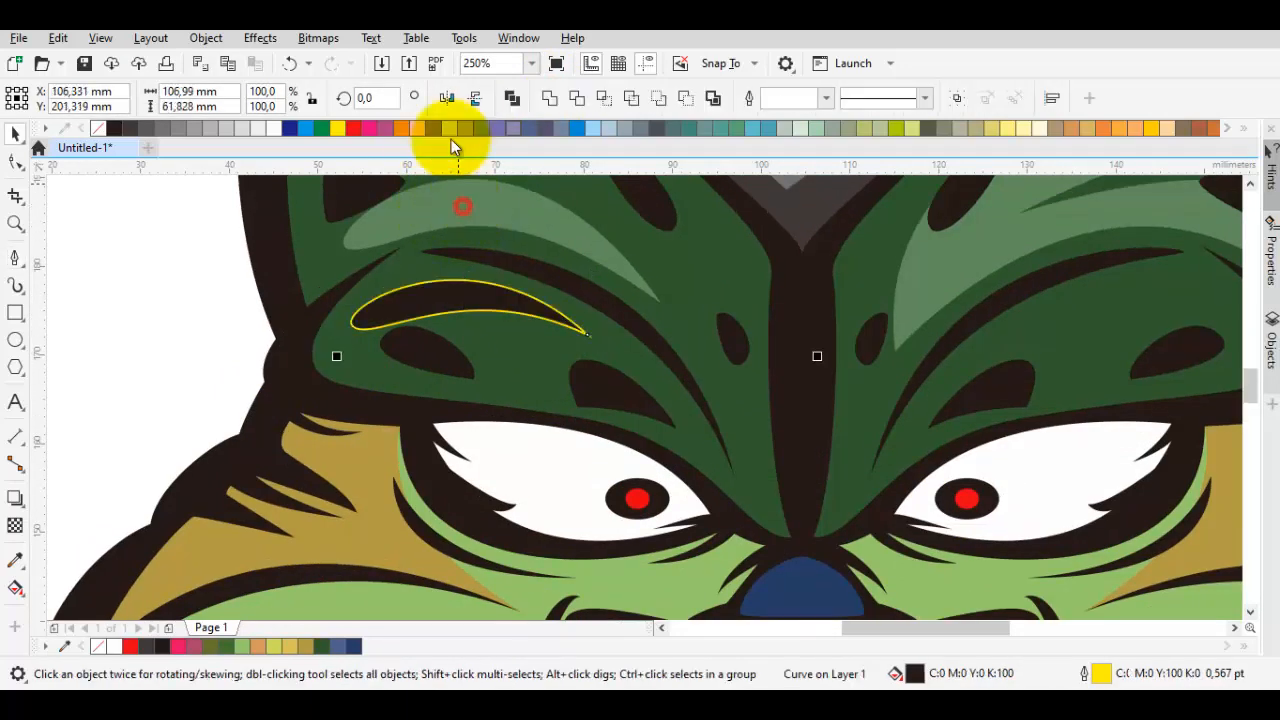
{"action": "left_click", "coordinate": [547, 92]}
{"action": "key", "text": "Escape"}
- Draw a closed curved highlight on the right brow, spanning from above the eye to the brow's outer end
{"action": "left_click_drag", "start_coordinate": [1012, 318], "coordinate": [677, 266]}
{"action": "key", "text": "space"}
{"action": "scroll", "coordinate": [765, 272], "scroll_direction": "up", "scroll_amount": 1}
{"action": "left_click_drag", "start_coordinate": [765, 272], "coordinate": [671, 277]}
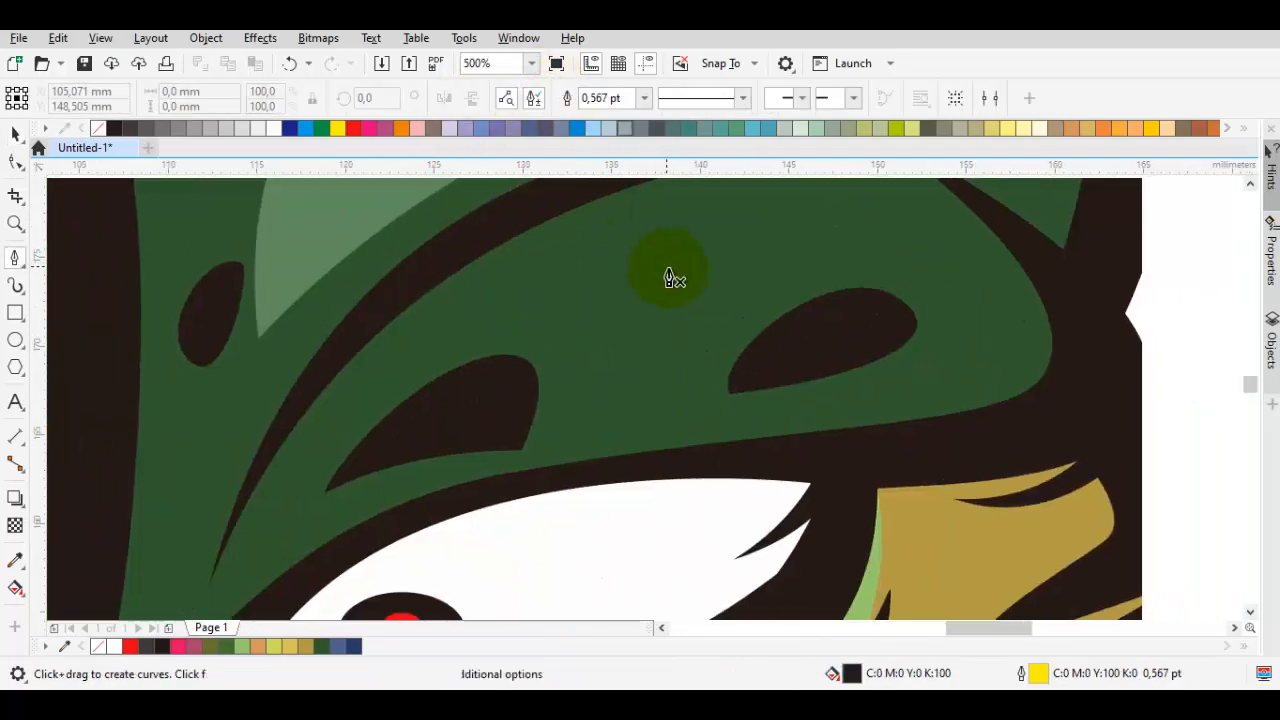
{"action": "left_click_drag", "start_coordinate": [974, 349], "coordinate": [1029, 352]}
{"action": "scroll", "coordinate": [924, 305], "scroll_direction": "down", "scroll_amount": 1}
{"action": "left_click_drag", "start_coordinate": [873, 255], "coordinate": [849, 259]}
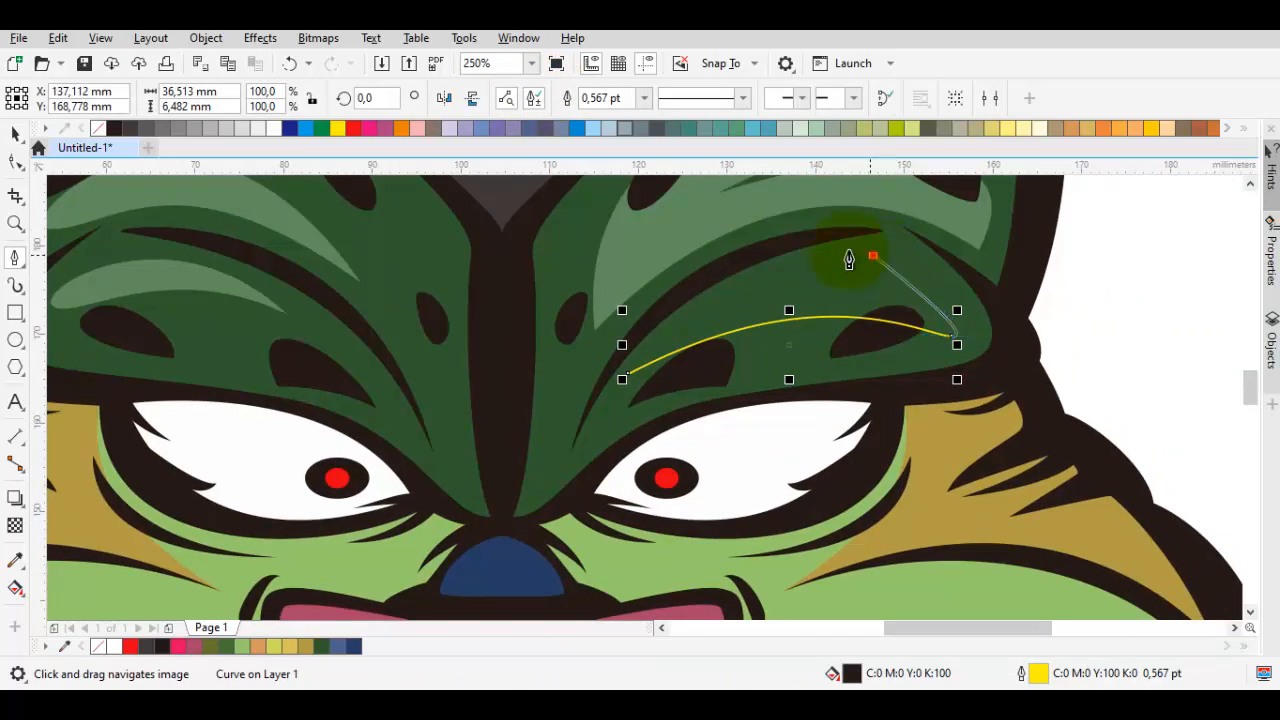
{"action": "left_click_drag", "start_coordinate": [674, 310], "coordinate": [662, 333]}
- Weld the right brow highlight to the existing light green head highlights
{"action": "key", "text": "space"}
{"action": "left_click", "coordinate": [657, 243], "text": "shift"}
{"action": "left_click", "coordinate": [547, 97]}
{"action": "key", "text": "Escape"}
- Draw a closed, rounded crescent highlight about 38 × 40 mm on the left cheek
{"action": "scroll", "coordinate": [679, 289], "scroll_direction": "down", "scroll_amount": 2}
{"action": "key", "text": "space"}
{"action": "key", "text": "space"}
{"action": "scroll", "coordinate": [507, 405], "scroll_direction": "up", "scroll_amount": 1}
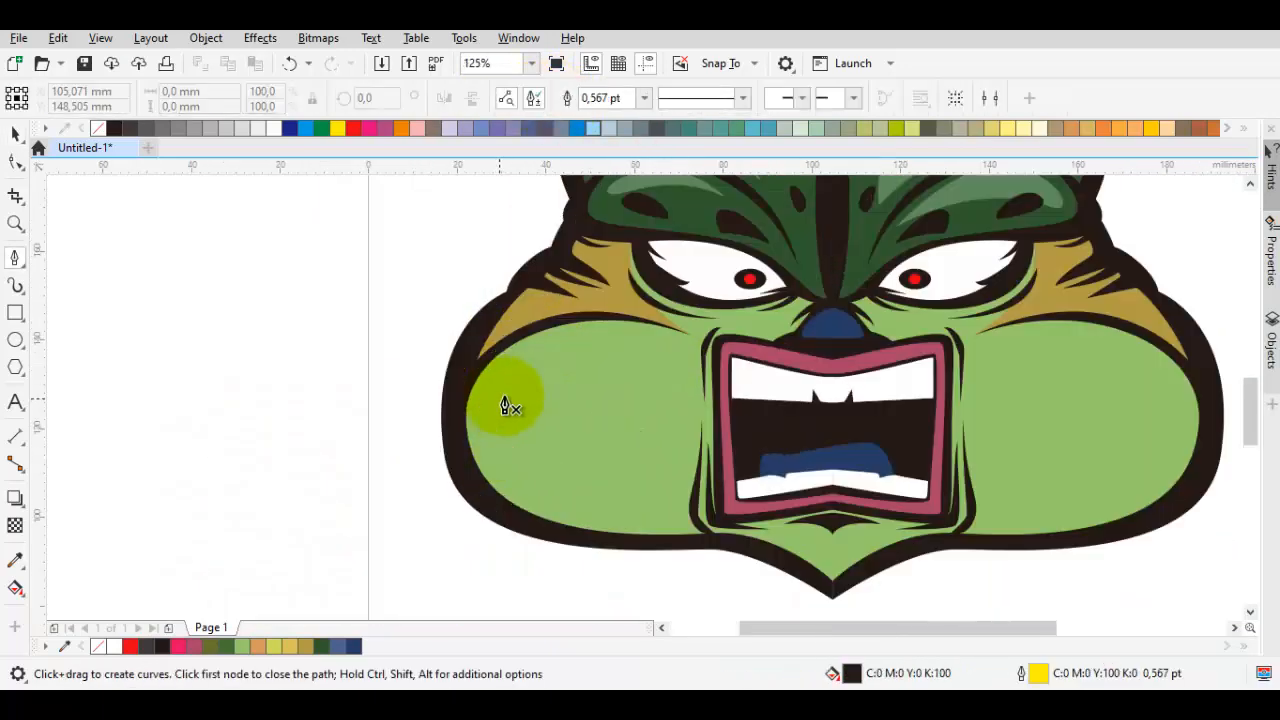
{"action": "scroll", "coordinate": [547, 371], "scroll_direction": "up", "scroll_amount": 1}
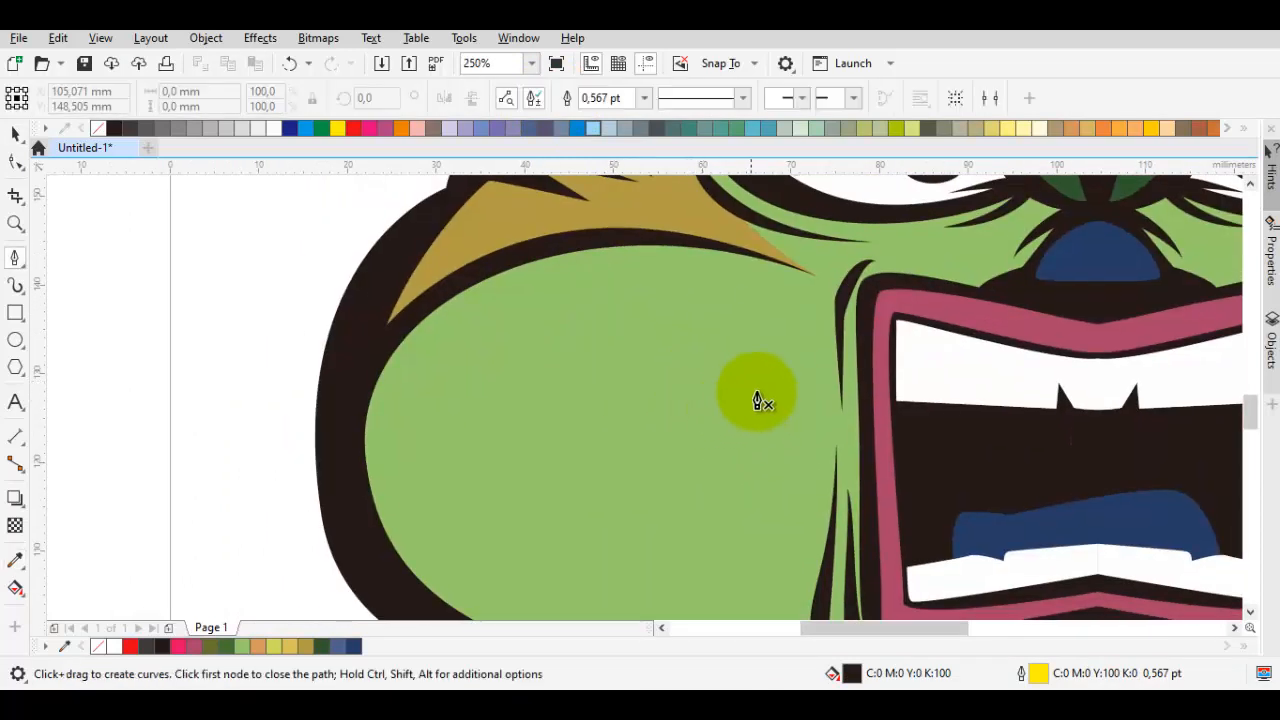
{"action": "left_click_drag", "start_coordinate": [798, 328], "coordinate": [646, 229]}
{"action": "left_click_drag", "start_coordinate": [617, 277], "coordinate": [665, 202]}
{"action": "left_click_drag", "start_coordinate": [512, 386], "coordinate": [508, 525]}
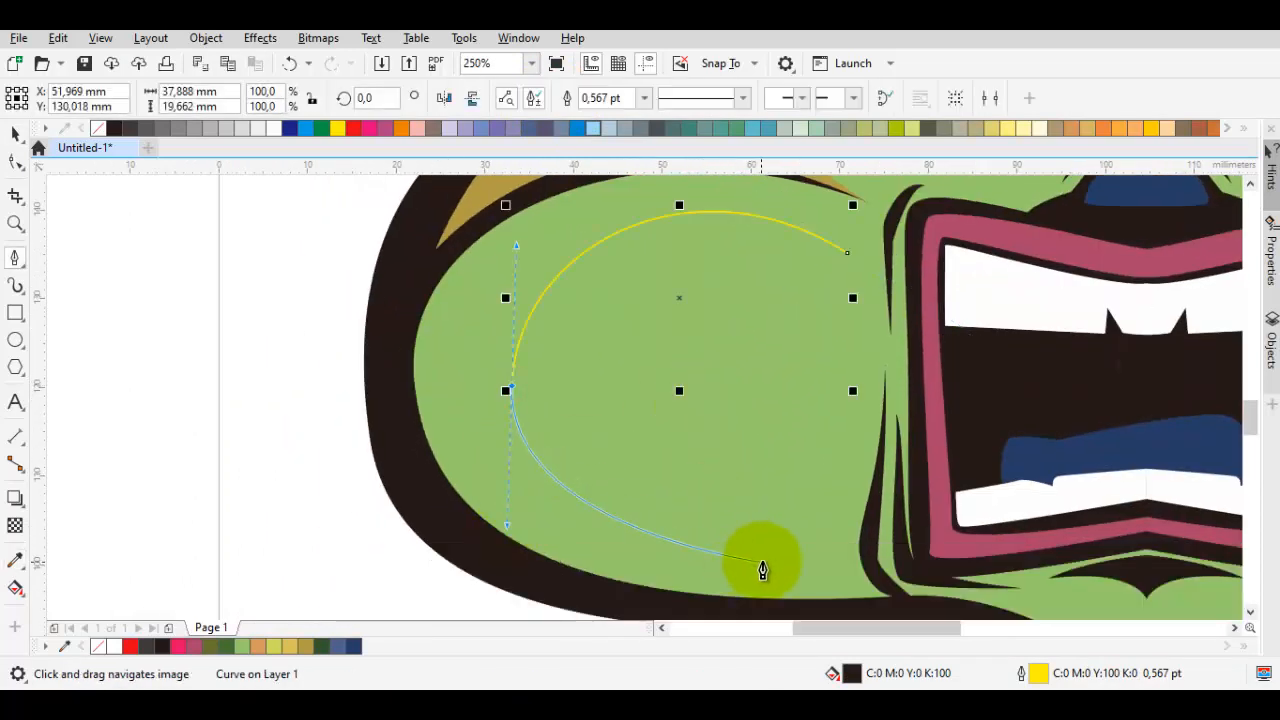
{"action": "left_click", "coordinate": [762, 570]}
{"action": "left_click_drag", "start_coordinate": [847, 252], "coordinate": [671, 386]}
{"action": "scroll", "coordinate": [790, 370], "scroll_direction": "down", "scroll_amount": 1}
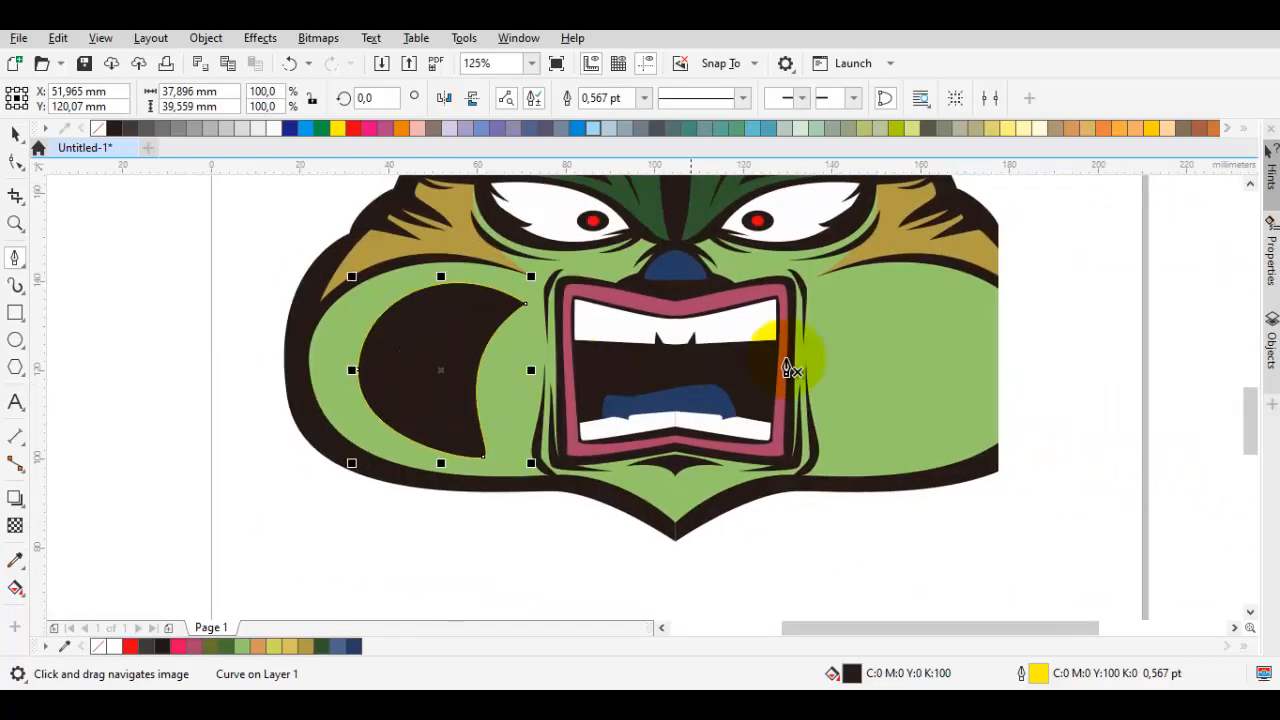
- Draw a closed highlight about 34 × 38 mm on the right cheek and weld it with the left cheek highlight
{"action": "left_click", "coordinate": [857, 292]}
{"action": "left_click", "coordinate": [862, 446]}
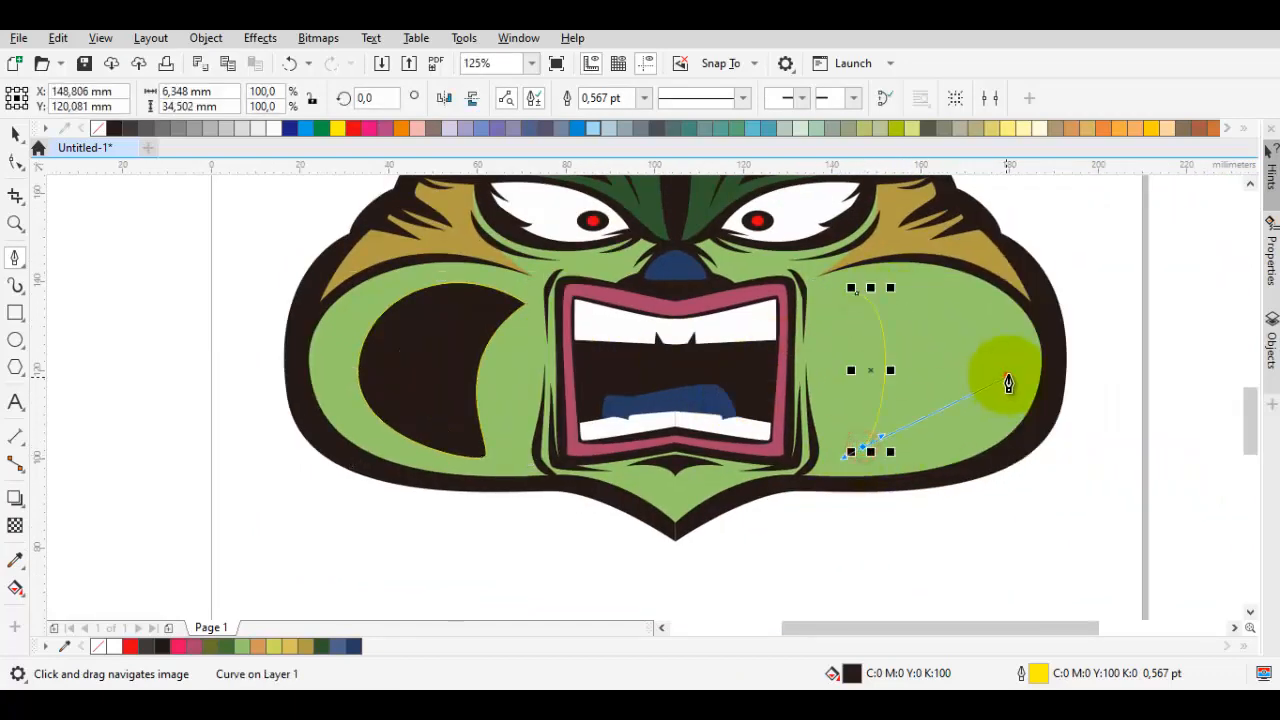
{"action": "left_click_drag", "start_coordinate": [1008, 373], "coordinate": [1014, 290]}
{"action": "left_click_drag", "start_coordinate": [915, 280], "coordinate": [916, 314]}
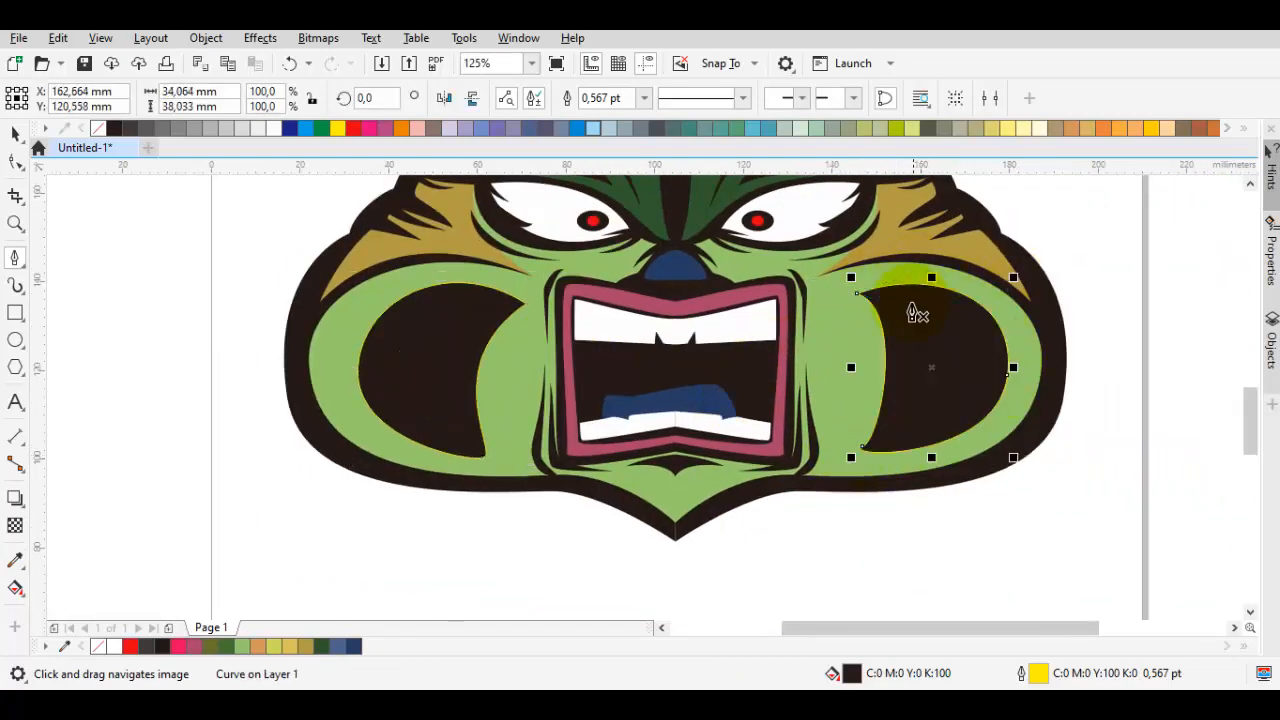
{"action": "key", "text": "space"}
{"action": "left_click", "coordinate": [450, 356], "text": "shift"}
{"action": "left_click", "coordinate": [549, 98]}
- Sample the cheek green, lighten it to C:27 M:0 Y:44 K:0, fill the cheek highlights with it and remove their outline
{"action": "key", "text": "i"}
{"action": "left_click", "coordinate": [509, 377]}
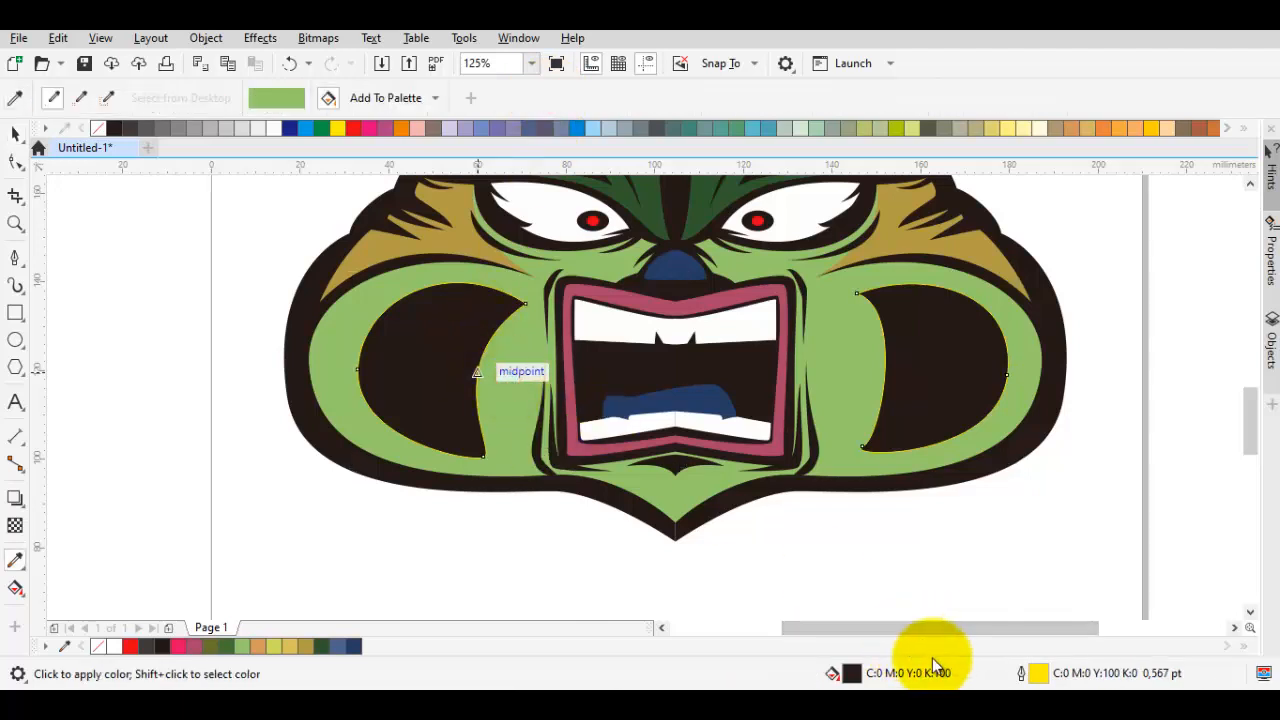
{"action": "left_click_drag", "start_coordinate": [477, 240], "coordinate": [457, 237]}
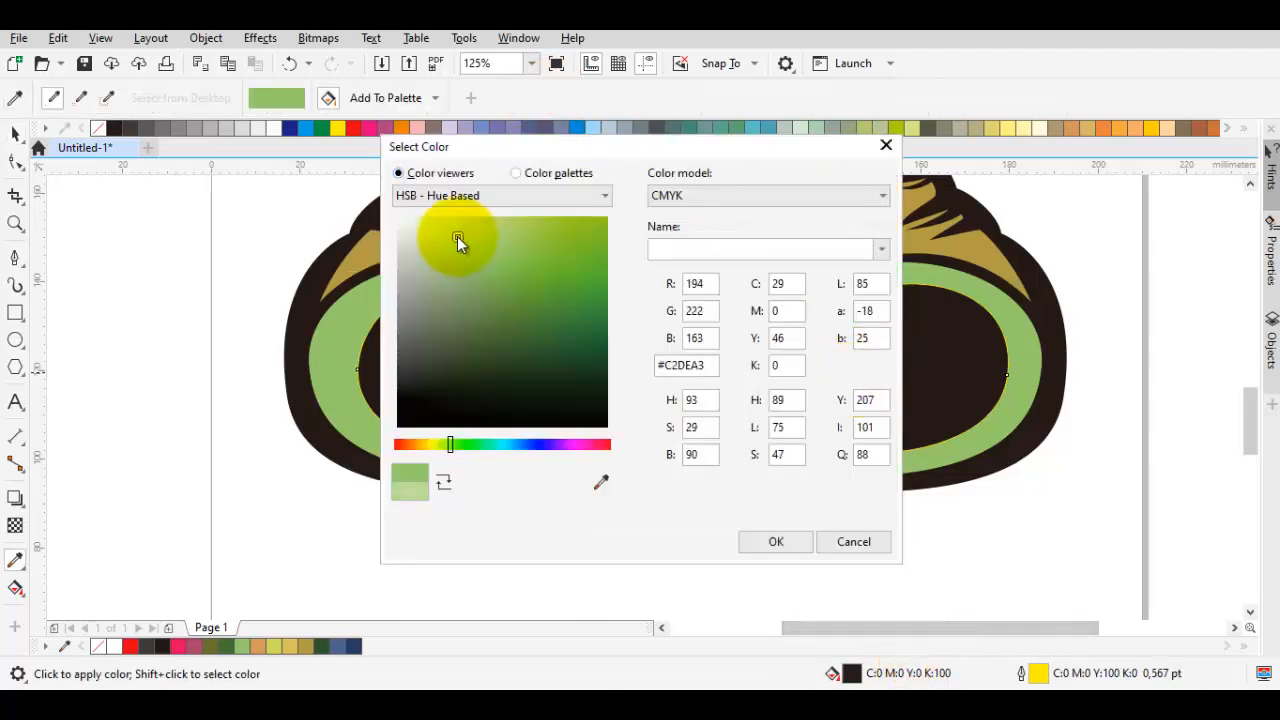
{"action": "key", "text": "Return"}
{"action": "left_click", "coordinate": [443, 358]}
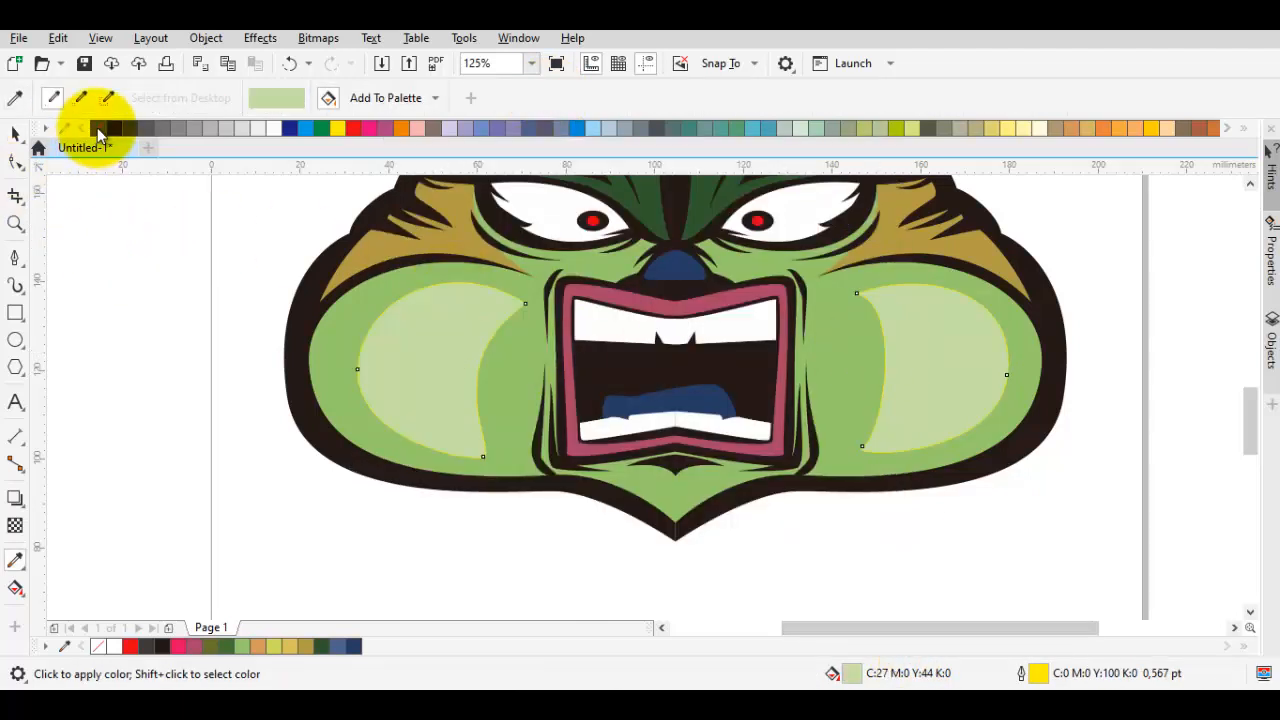
{"action": "right_click", "coordinate": [98, 131]}
{"action": "scroll", "coordinate": [461, 364], "scroll_direction": "down", "scroll_amount": 1}
{"action": "scroll", "coordinate": [450, 364], "scroll_direction": "up", "scroll_amount": 1}
- Change the cheek highlights' fill to a deeper green, C:39 M:0 Y:64 K:0
{"action": "key", "text": "Escape"}
{"action": "key", "text": "space"}
{"action": "left_click", "coordinate": [441, 360]}
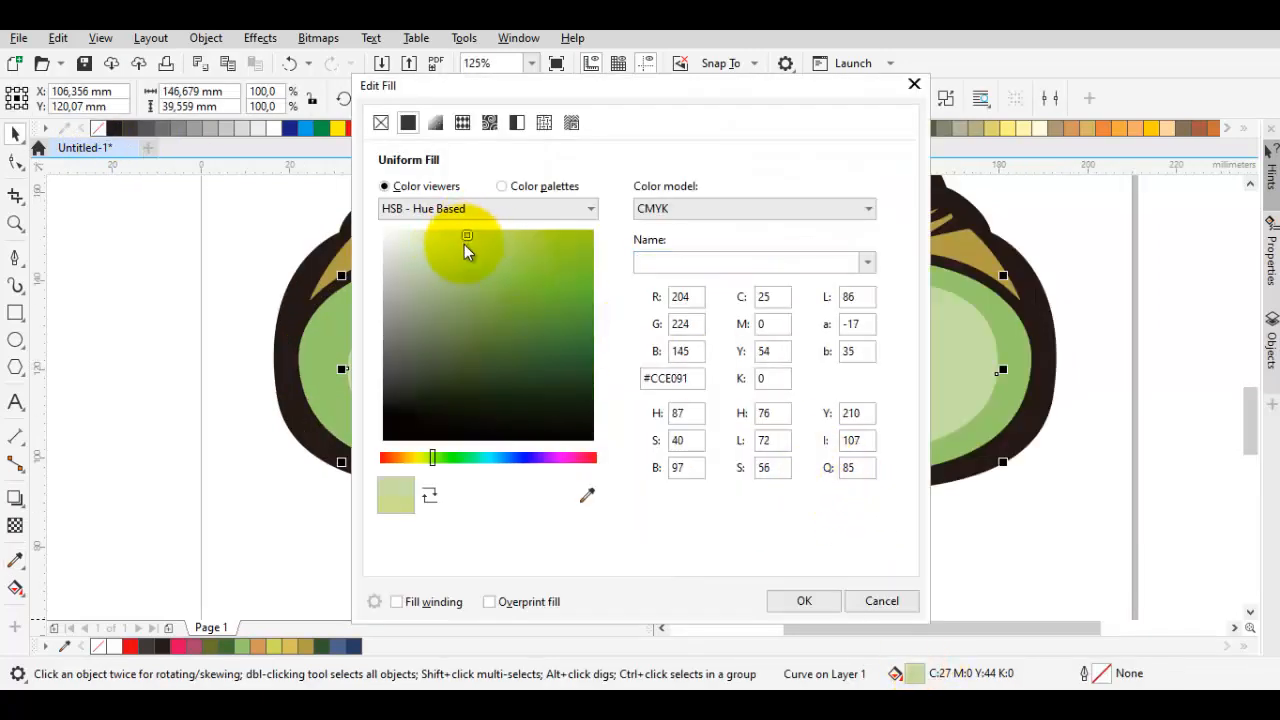
{"action": "left_click_drag", "start_coordinate": [468, 250], "coordinate": [479, 253]}
{"action": "left_click_drag", "start_coordinate": [437, 457], "coordinate": [441, 457]}
{"action": "key", "text": "Return"}
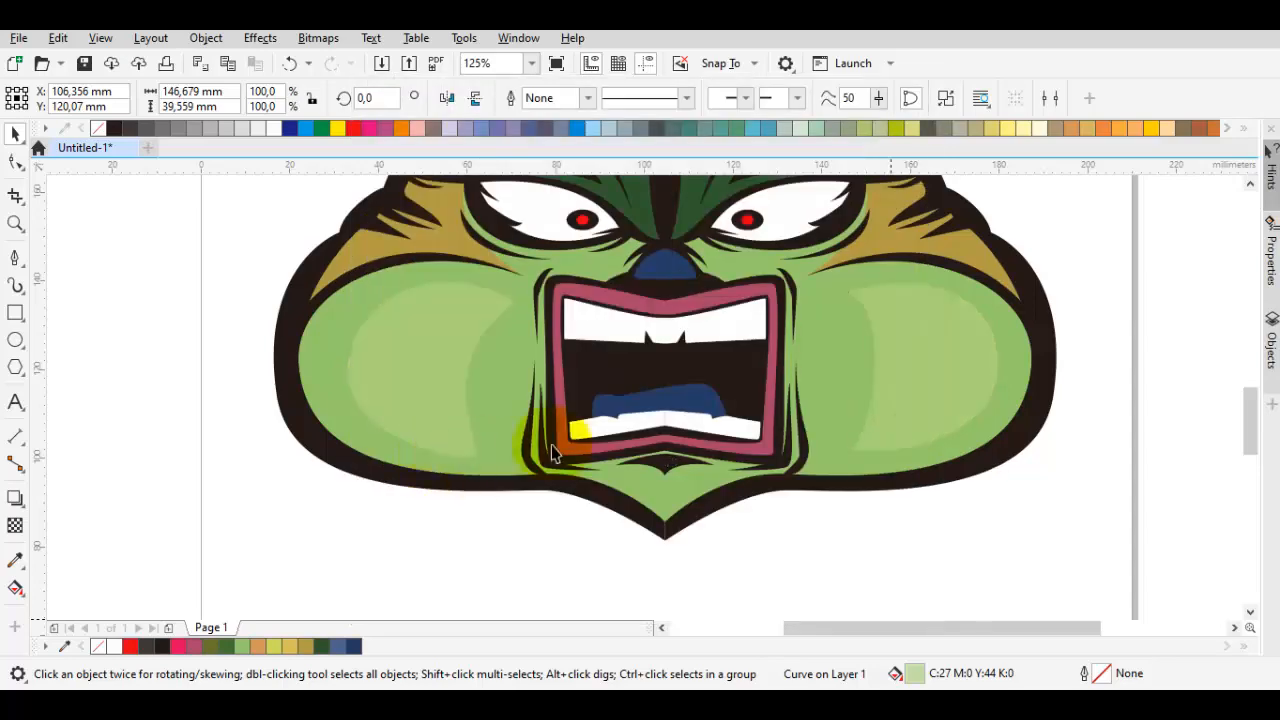
- Set the cheek highlights' fill to the paler green C:27 M:0 Y:44 K:0
{"action": "left_click", "coordinate": [934, 398]}
{"action": "scroll", "coordinate": [797, 388], "scroll_direction": "up", "scroll_amount": 1}
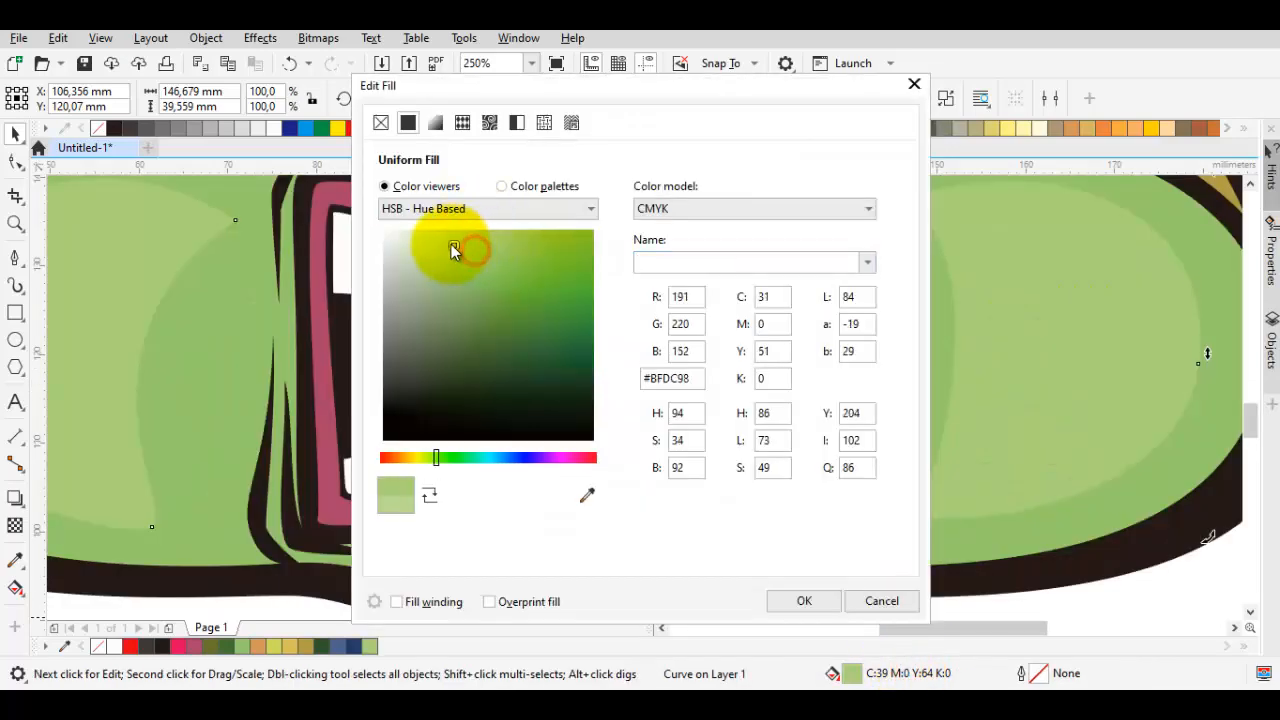
{"action": "key", "text": "Return"}
{"action": "scroll", "coordinate": [469, 263], "scroll_direction": "down", "scroll_amount": 5}
{"action": "left_click", "coordinate": [754, 343]}
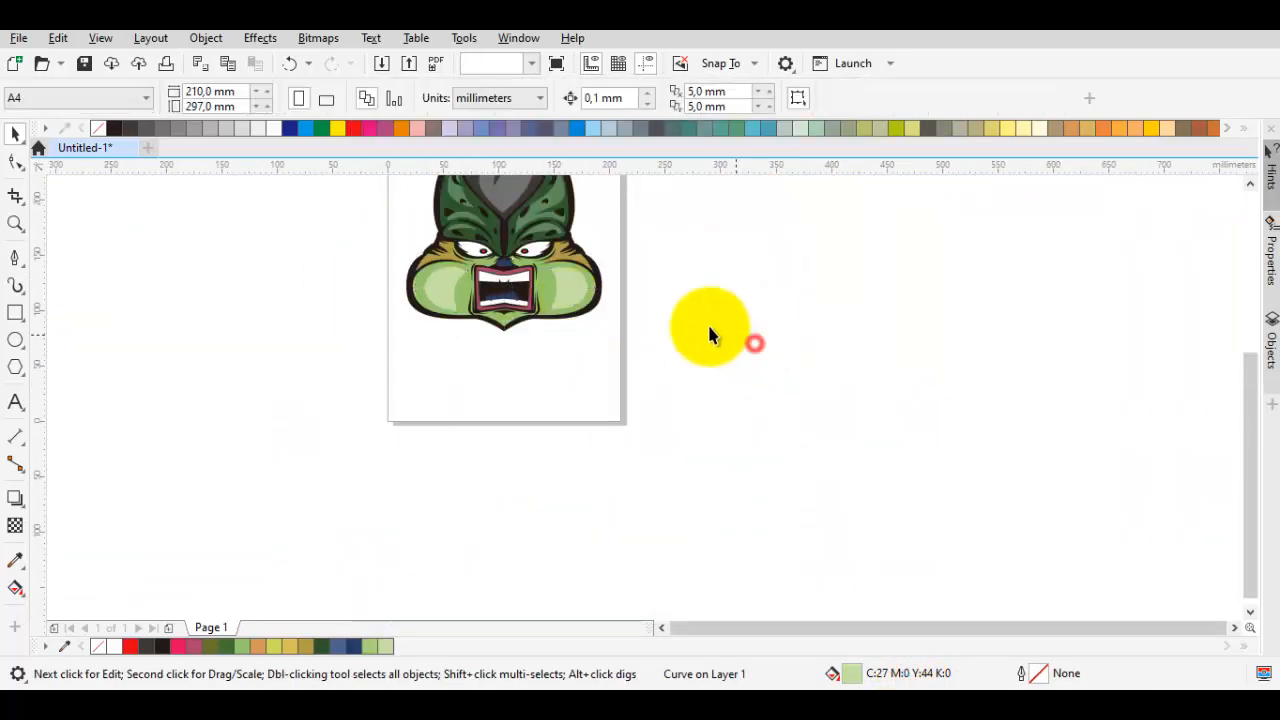
- Weld the two halves of the black face outline that meet at the chin
{"action": "scroll", "coordinate": [461, 325], "scroll_direction": "up", "scroll_amount": 3}
{"action": "key", "text": "space"}
{"action": "key", "text": "F10"}
{"action": "scroll", "coordinate": [490, 467], "scroll_direction": "up", "scroll_amount": 1}
{"action": "left_click", "coordinate": [491, 468]}
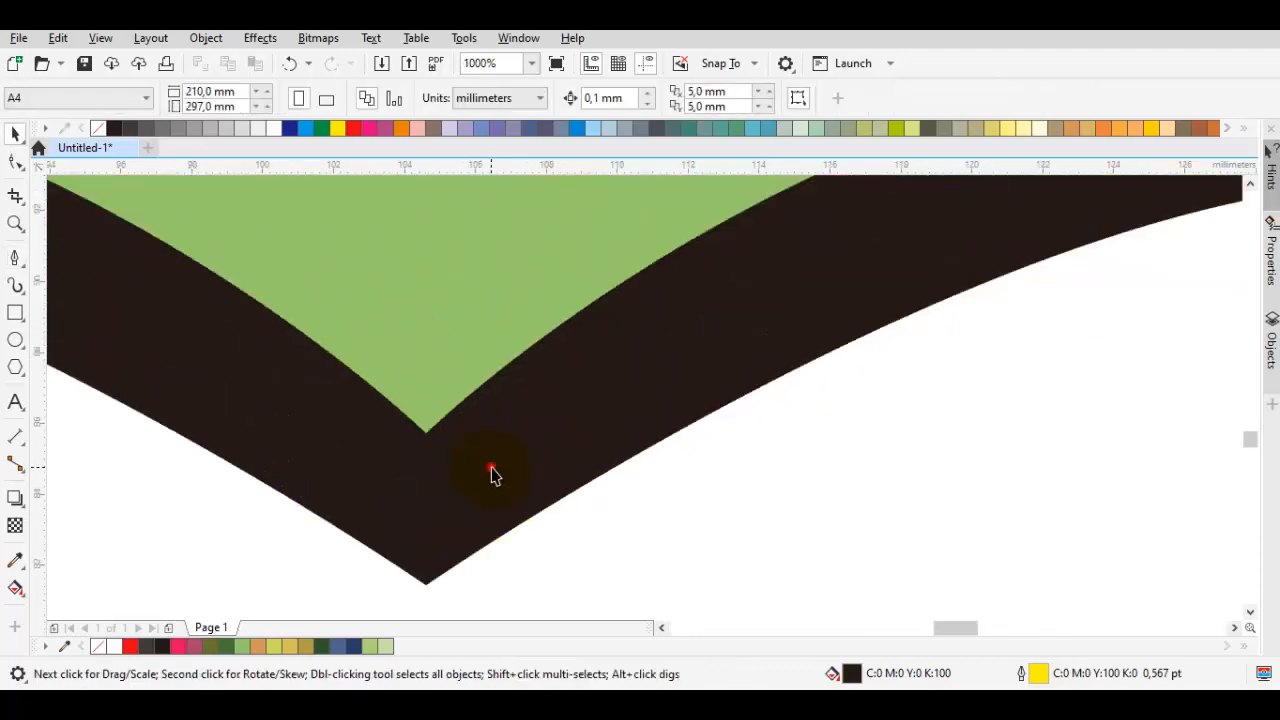
{"action": "left_click", "coordinate": [357, 463], "text": "shift"}
{"action": "key", "text": "space"}
{"action": "left_click", "coordinate": [549, 100]}
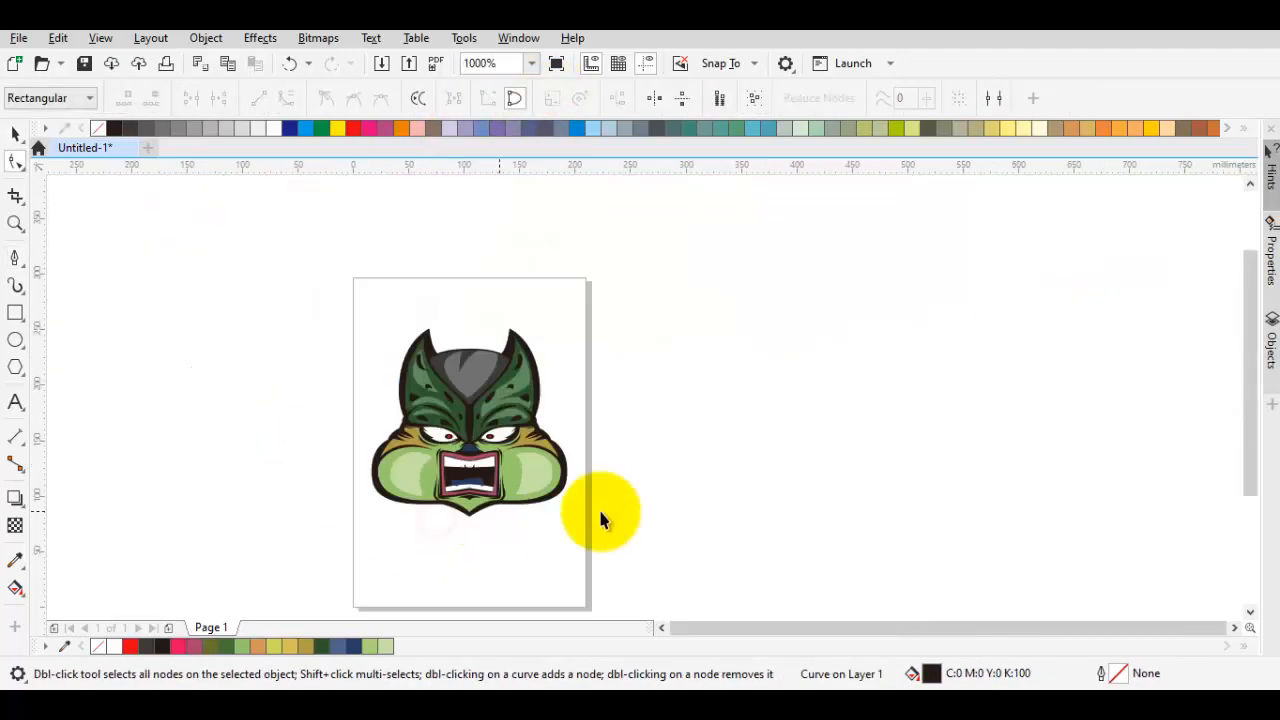
- Group all the objects of the face
{"action": "left_click_drag", "start_coordinate": [684, 553], "coordinate": [306, 214]}
{"action": "right_click", "coordinate": [518, 405]}
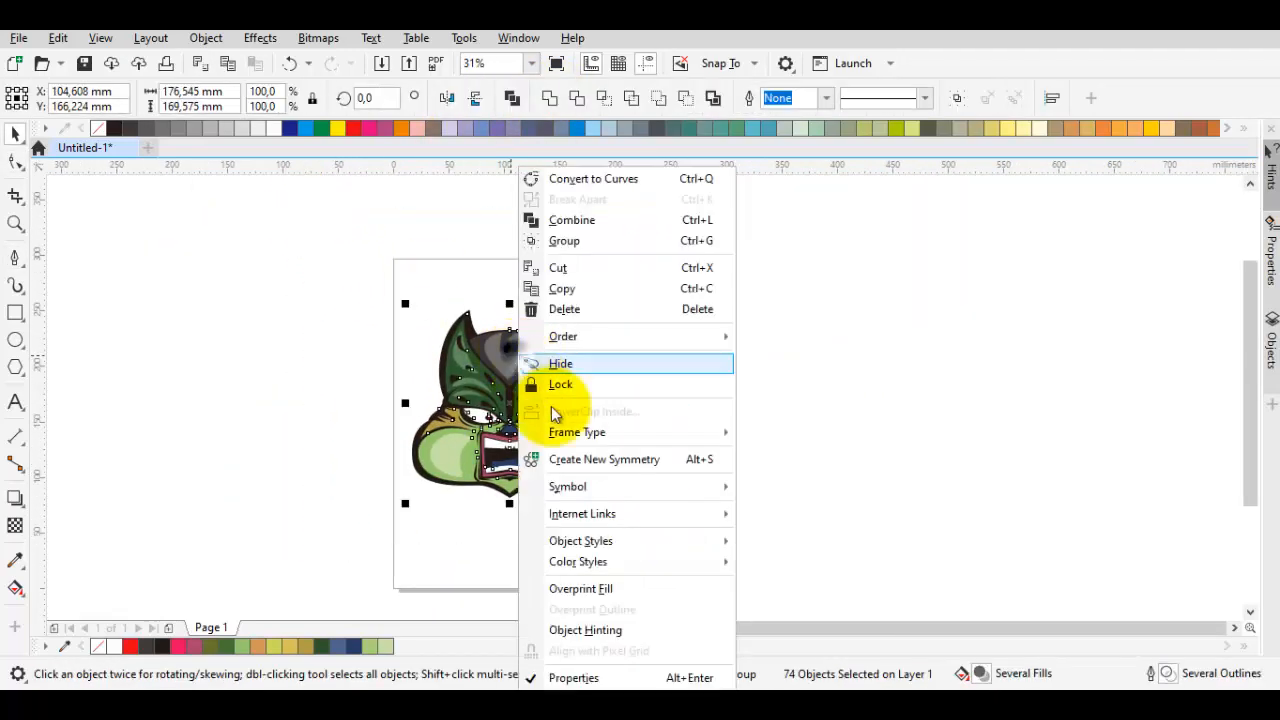
{"action": "left_click", "coordinate": [578, 241]}
- Draw a curved highlight shape about 36 by 18 mm over the outer edge of the left ochre patch with the Pen tool
{"action": "scroll", "coordinate": [645, 430], "scroll_direction": "up", "scroll_amount": 3}
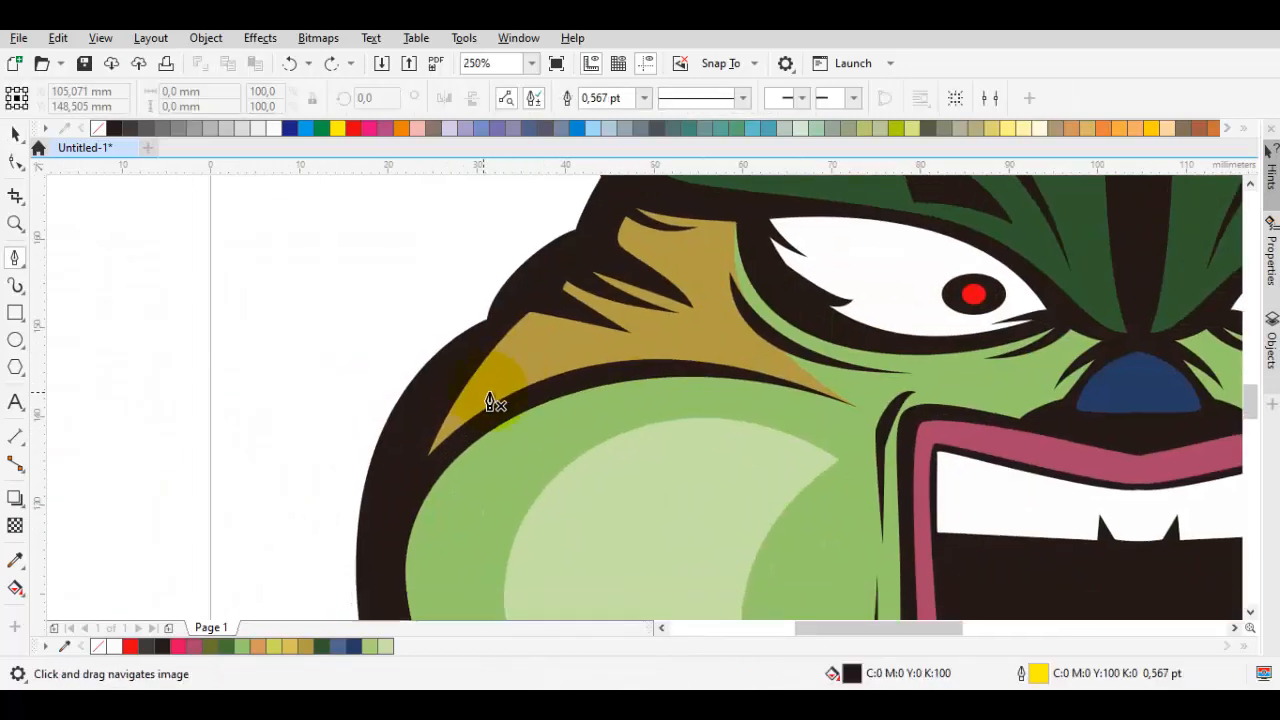
{"action": "scroll", "coordinate": [688, 374], "scroll_direction": "up", "scroll_amount": 2}
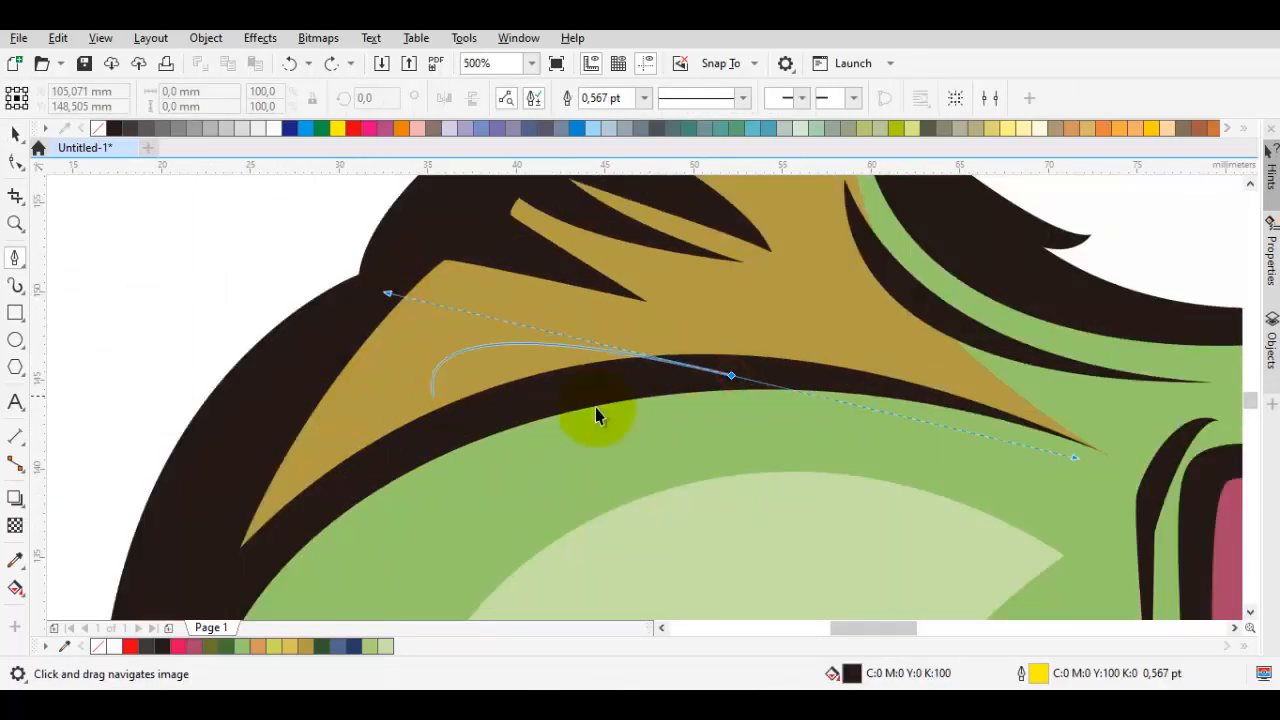
{"action": "key", "text": "ctrl+z"}
{"action": "left_click_drag", "start_coordinate": [850, 380], "coordinate": [652, 332]}
{"action": "left_click_drag", "start_coordinate": [442, 258], "coordinate": [414, 271]}
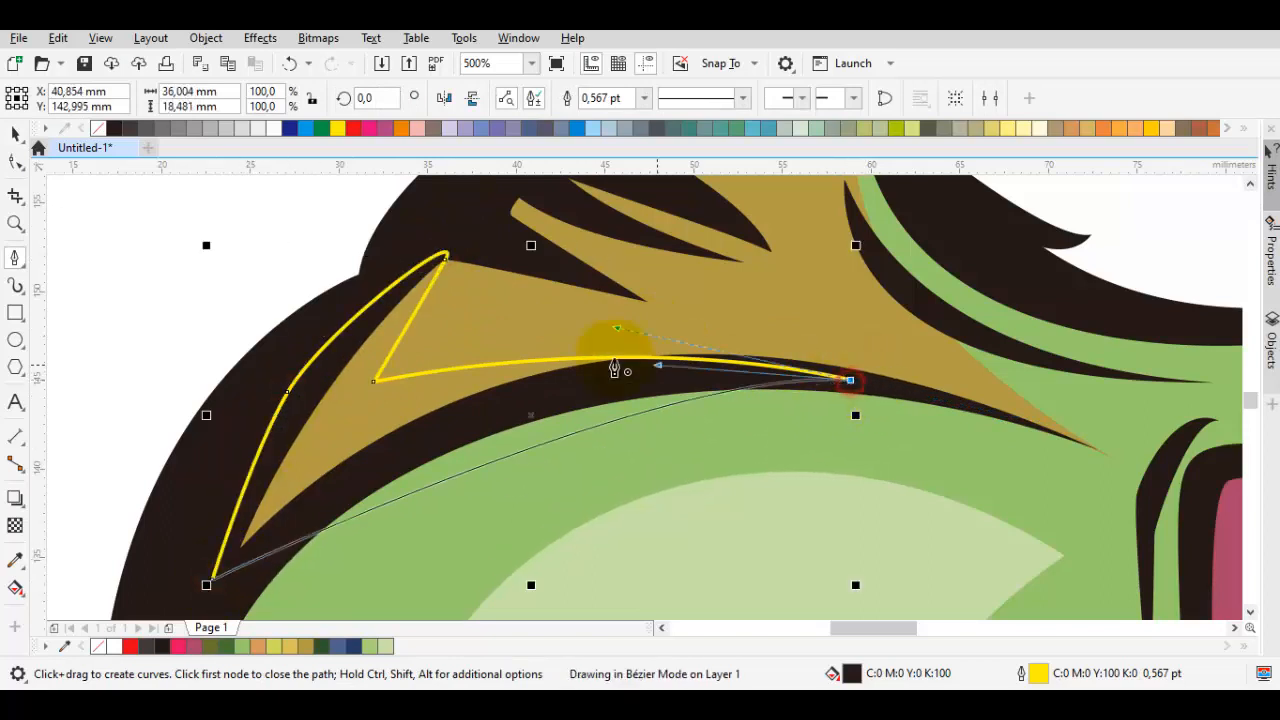
{"action": "left_click_drag", "start_coordinate": [493, 330], "coordinate": [494, 330]}
{"action": "scroll", "coordinate": [564, 334], "scroll_direction": "down", "scroll_amount": 1}
- Sample the ochre, lighten it to C:7 M:14 Y:60 K:0 and fill the new highlight shape with it
{"action": "key", "text": "ctrl+shift+e"}
{"action": "left_click", "coordinate": [683, 332]}
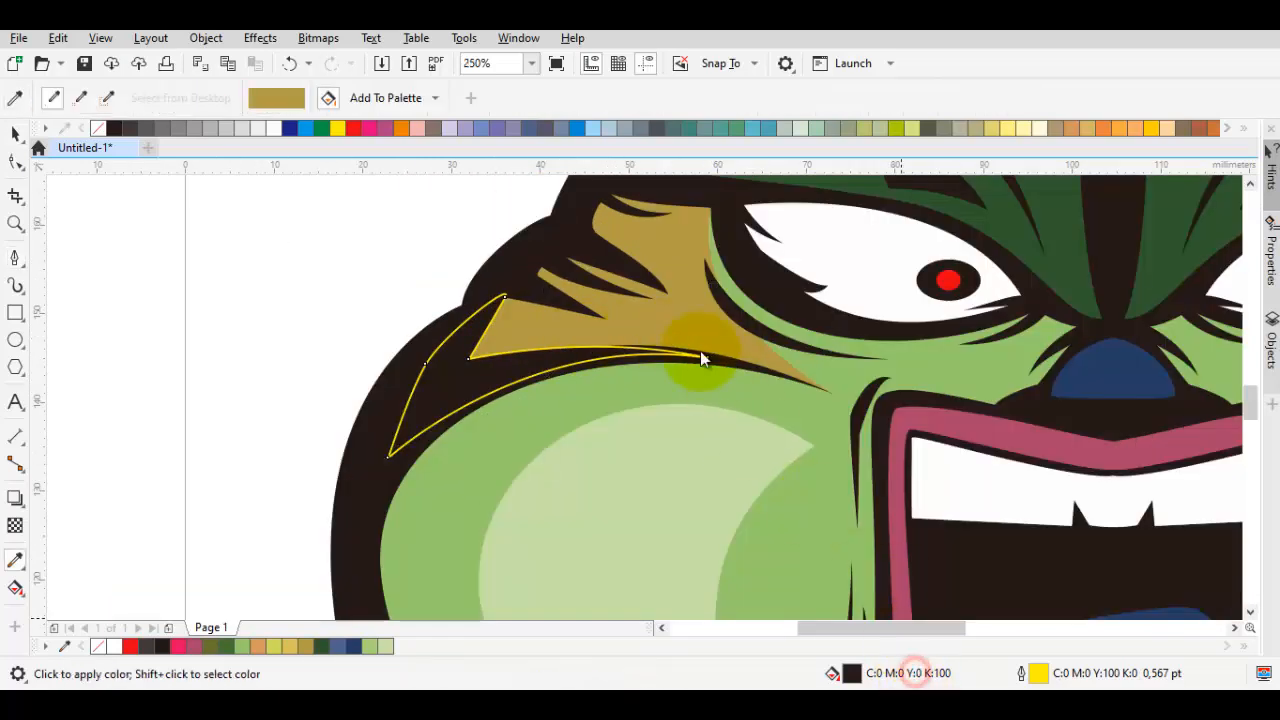
{"action": "left_click_drag", "start_coordinate": [489, 242], "coordinate": [498, 227]}
{"action": "key", "text": "Return"}
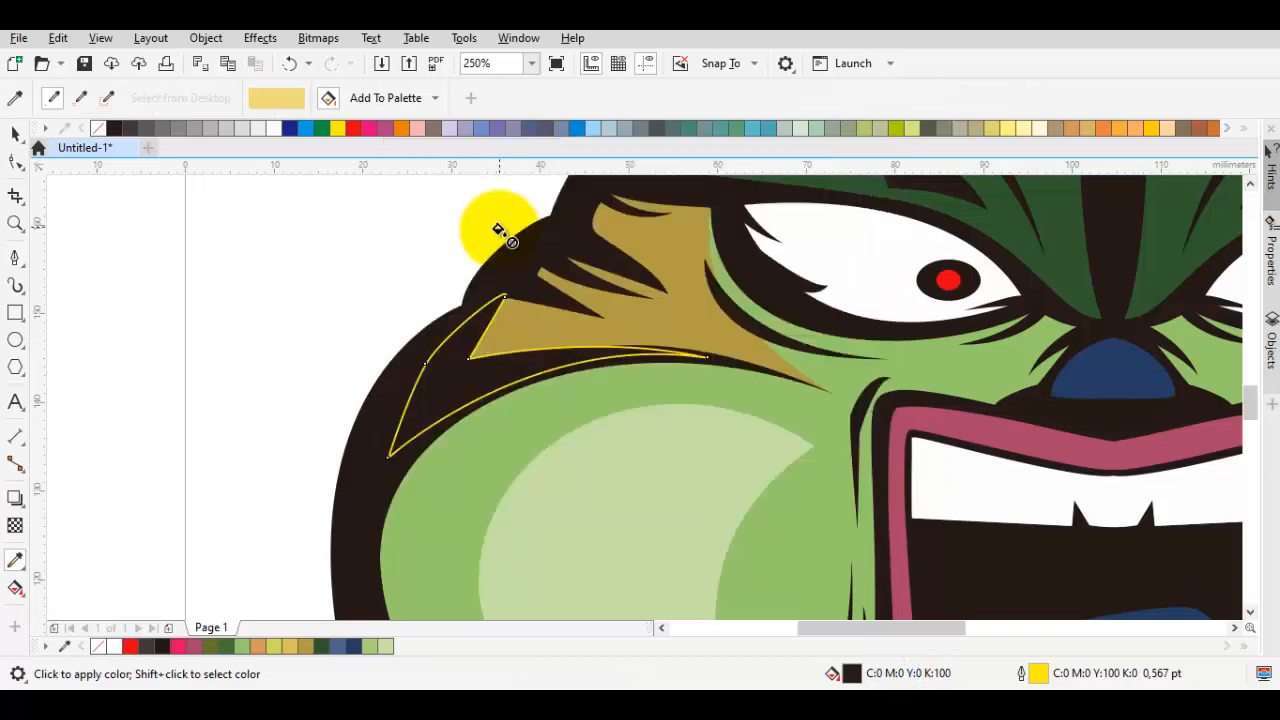
{"action": "left_click", "coordinate": [466, 384]}
- Place a mirrored copy of the highlight on the right ochre patch and weld the two highlights into one curve
{"action": "key", "text": "space"}
{"action": "scroll", "coordinate": [715, 385], "scroll_direction": "down", "scroll_amount": 1}
{"action": "left_click_drag", "start_coordinate": [717, 378], "coordinate": [648, 390]}
{"action": "right_click", "coordinate": [648, 390]}
{"action": "left_click_drag", "start_coordinate": [666, 387], "coordinate": [361, 383]}
{"action": "left_click_drag", "start_coordinate": [376, 378], "coordinate": [467, 374]}
{"action": "scroll", "coordinate": [901, 377], "scroll_direction": "up", "scroll_amount": 1}
{"action": "left_click_drag", "start_coordinate": [507, 356], "coordinate": [455, 472]}
{"action": "left_click_drag", "start_coordinate": [453, 472], "coordinate": [738, 403]}
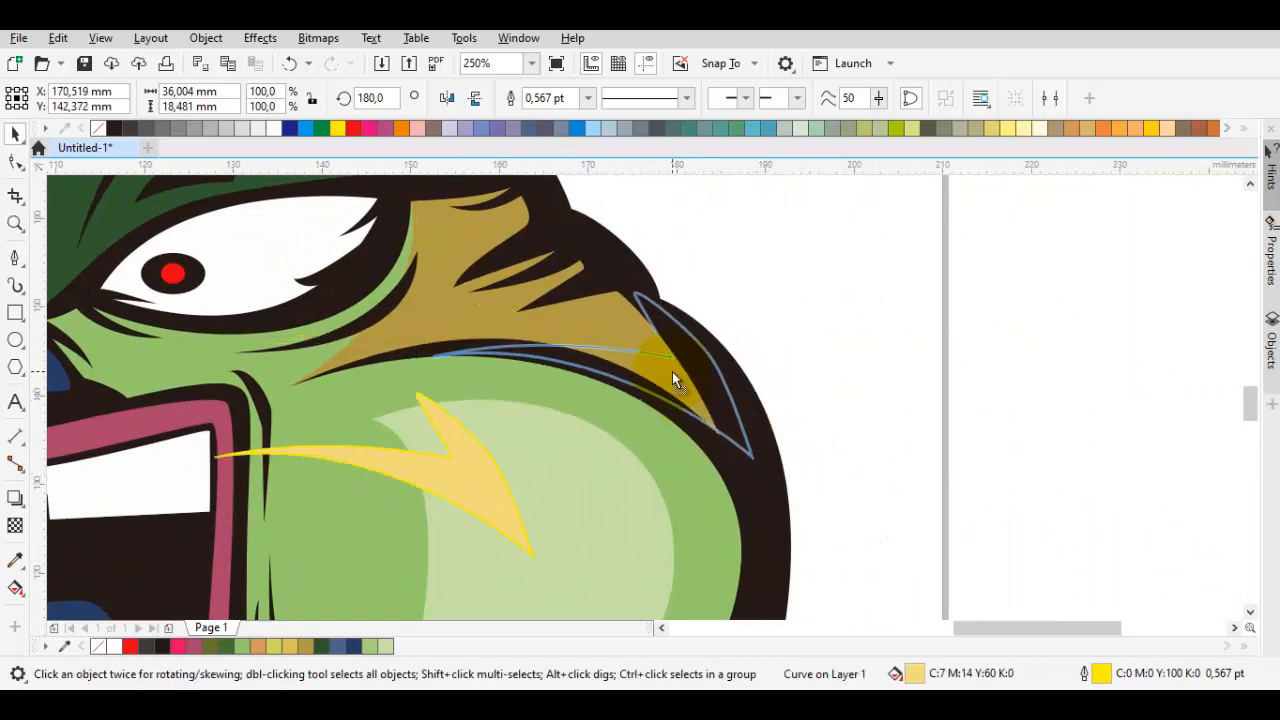
{"action": "left_click_drag", "start_coordinate": [655, 365], "coordinate": [654, 367]}
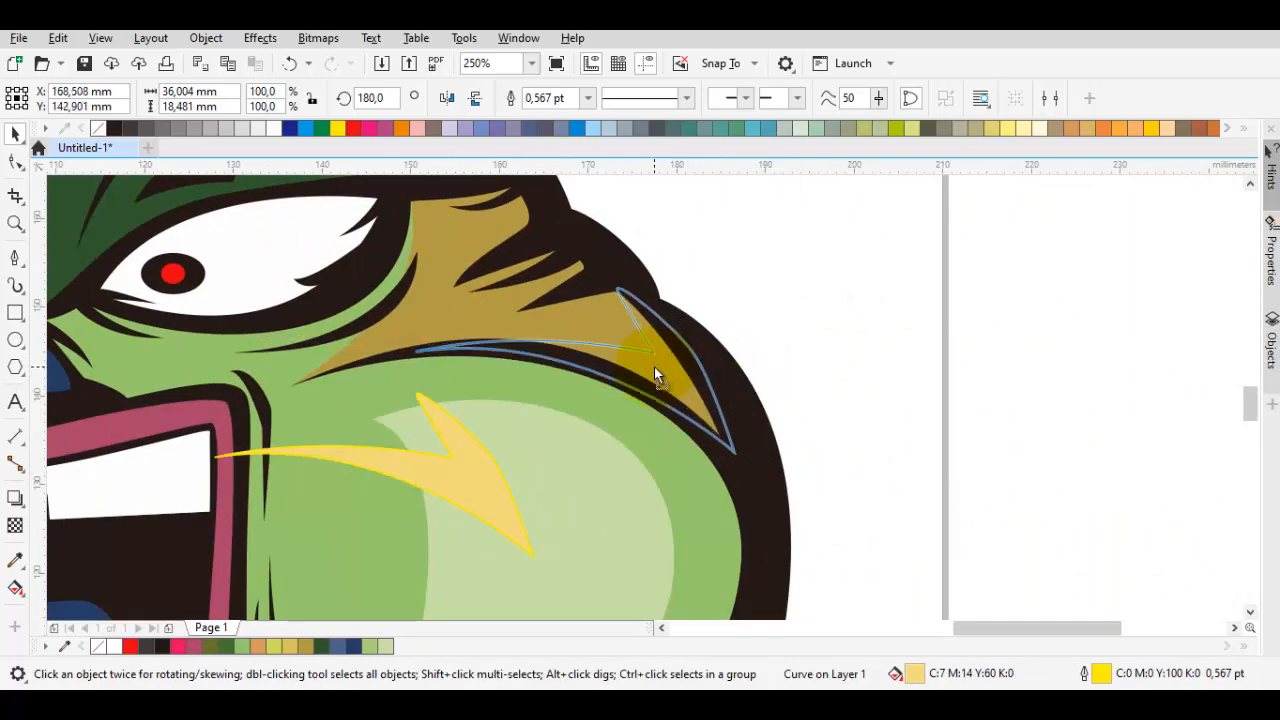
{"action": "scroll", "coordinate": [654, 367], "scroll_direction": "down", "scroll_amount": 1}
{"action": "left_click", "coordinate": [288, 356], "text": "shift"}
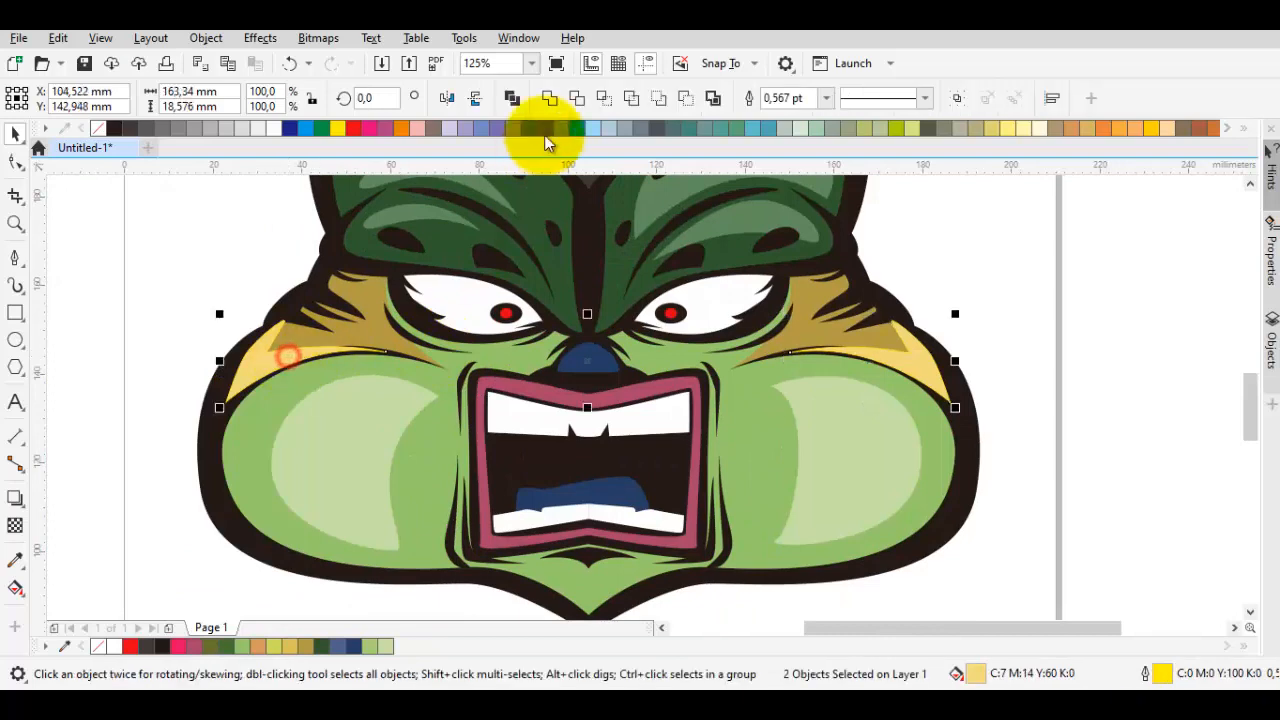
- Order the welded ochre highlights behind the black linework and remove their outline
{"action": "scroll", "coordinate": [897, 388], "scroll_direction": "up", "scroll_amount": 1}
{"action": "right_click", "coordinate": [910, 390]}
{"action": "mouse_move", "coordinate": [1000, 286]}
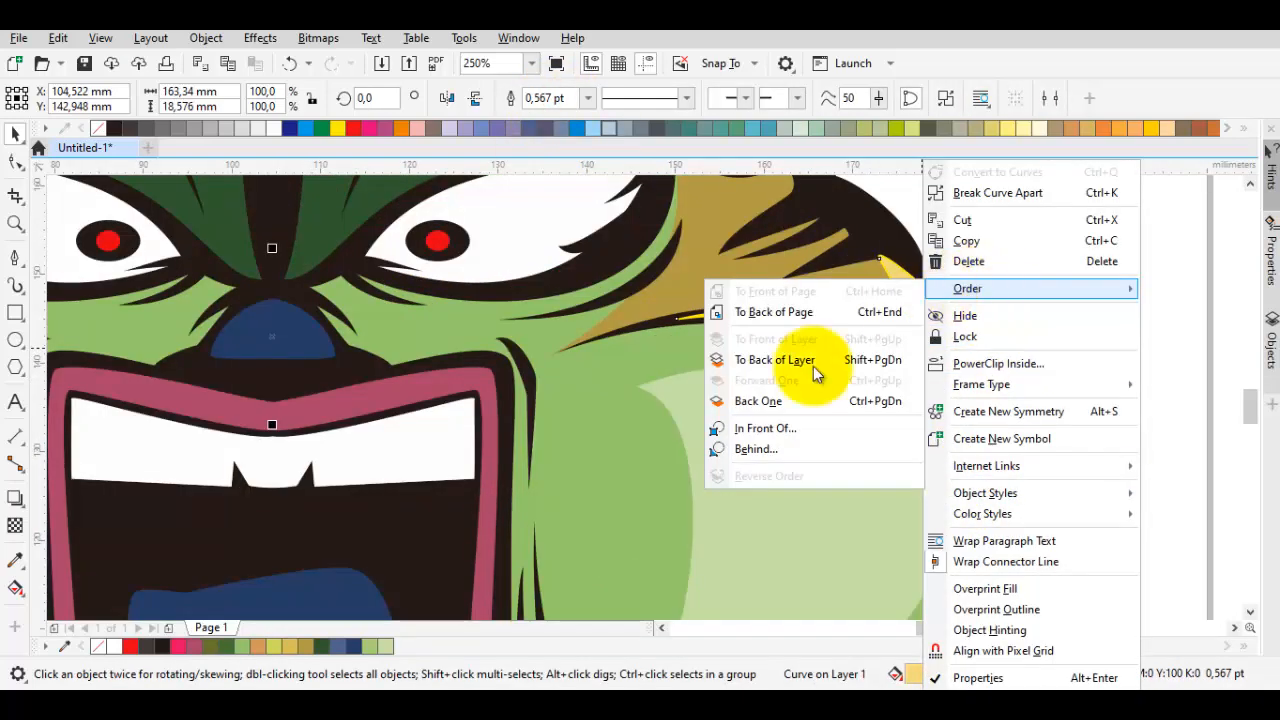
{"action": "left_click", "coordinate": [800, 362]}
{"action": "right_click", "coordinate": [98, 128]}
{"action": "scroll", "coordinate": [809, 318], "scroll_direction": "down", "scroll_amount": 2}
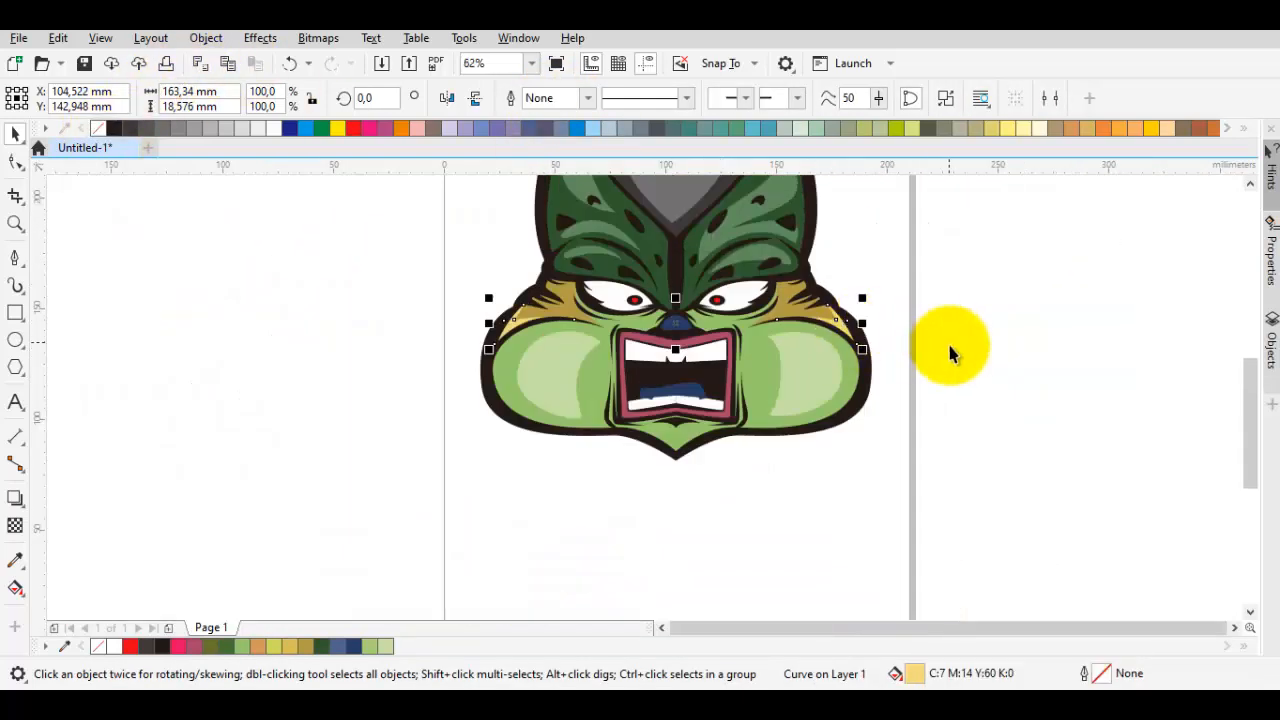
{"action": "left_click", "coordinate": [980, 377]}
- Apply a uniform transparency of 50 to the highlights on the ochre patches
{"action": "left_click_drag", "start_coordinate": [690, 324], "coordinate": [865, 352]}
{"action": "scroll", "coordinate": [963, 340], "scroll_direction": "up", "scroll_amount": 1}
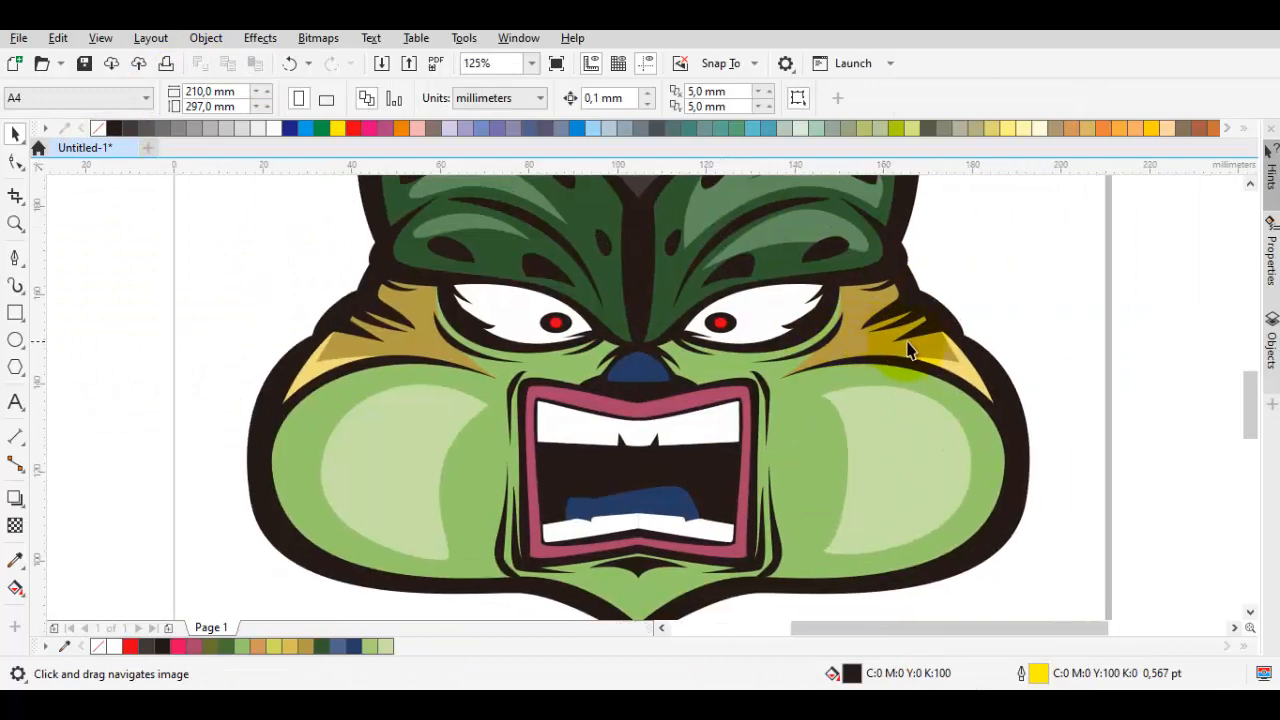
{"action": "scroll", "coordinate": [988, 382], "scroll_direction": "up", "scroll_amount": 2}
{"action": "scroll", "coordinate": [988, 382], "scroll_direction": "down", "scroll_amount": 1}
{"action": "left_click", "coordinate": [990, 386]}
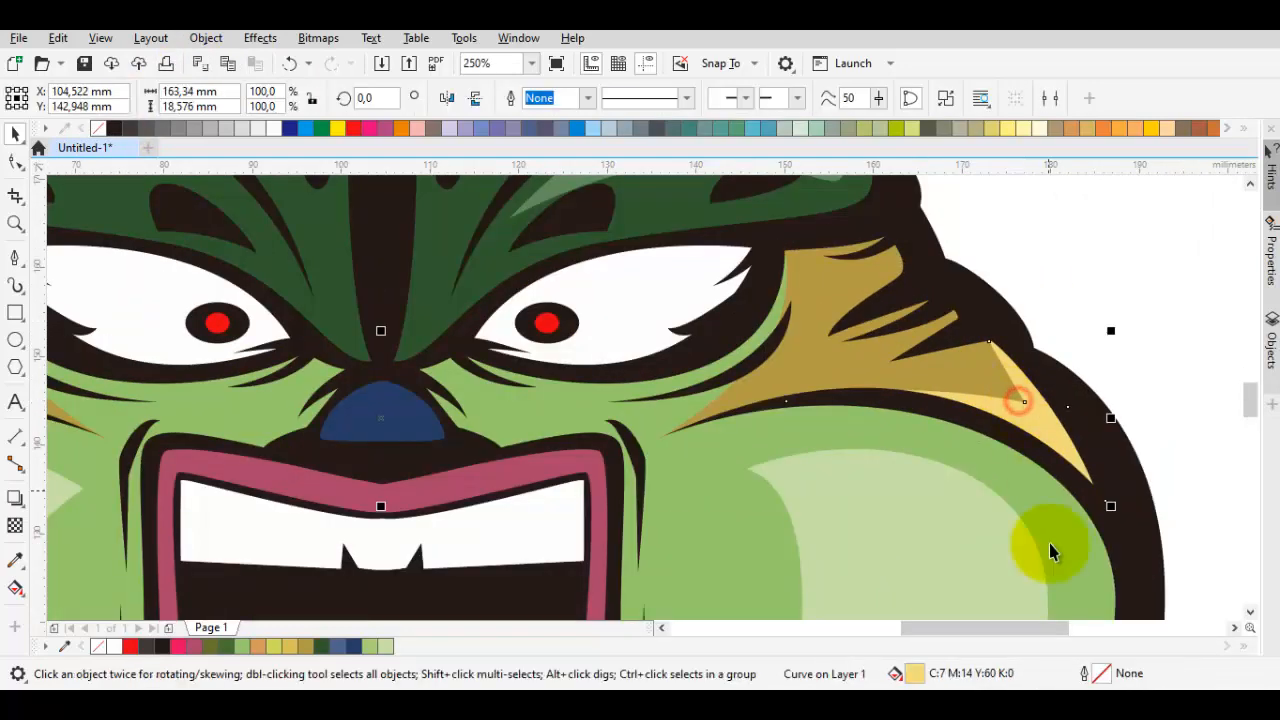
{"action": "left_click", "coordinate": [15, 524]}
{"action": "left_click", "coordinate": [46, 100]}
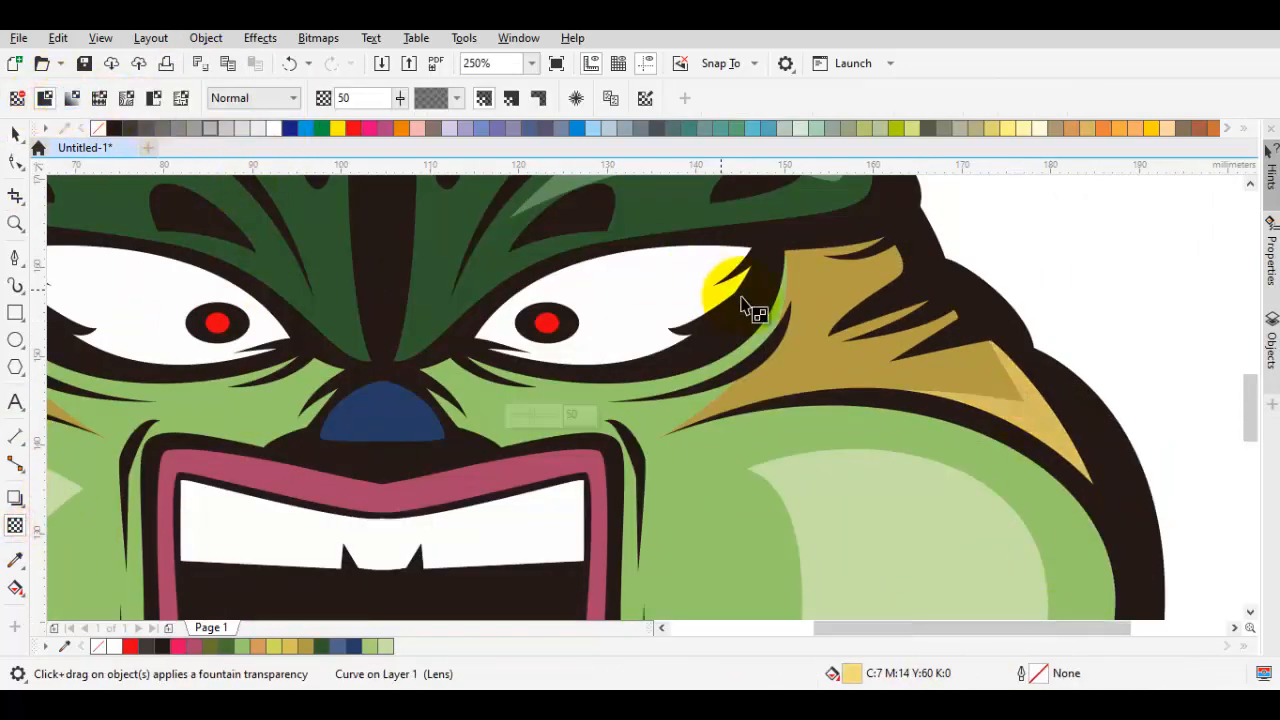
{"action": "scroll", "coordinate": [755, 292], "scroll_direction": "down", "scroll_amount": 1}
{"action": "key", "text": "space"}
- Change the fill of the transparent ochre highlights to white
{"action": "left_click", "coordinate": [935, 300]}
{"action": "scroll", "coordinate": [882, 350], "scroll_direction": "up", "scroll_amount": 1}
{"action": "left_click", "coordinate": [886, 354]}
{"action": "left_click", "coordinate": [273, 129]}
{"action": "scroll", "coordinate": [689, 254], "scroll_direction": "down", "scroll_amount": 2}
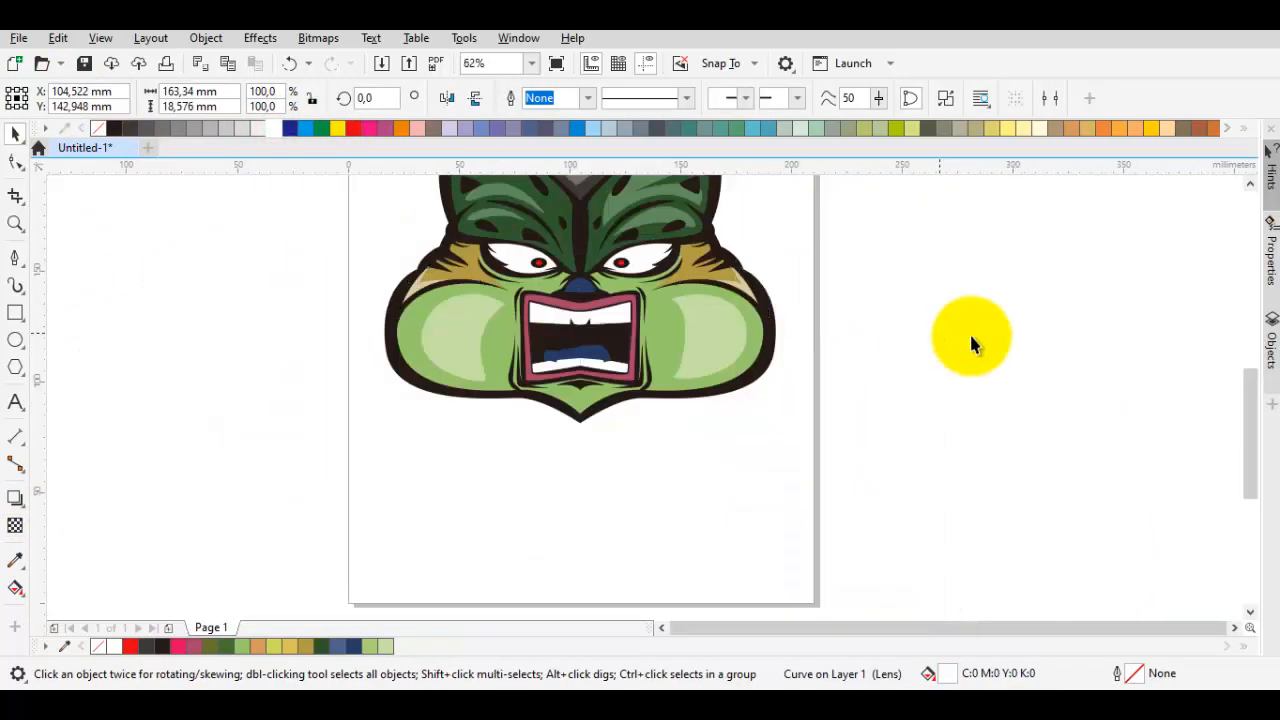
{"action": "left_click", "coordinate": [970, 338]}
{"action": "left_click_drag", "start_coordinate": [861, 296], "coordinate": [864, 398]}
- Weld a copy of all the face objects into one silhouette and give it a 4 pt outline
{"action": "scroll", "coordinate": [845, 362], "scroll_direction": "down", "scroll_amount": 2}
{"action": "left_click_drag", "start_coordinate": [977, 541], "coordinate": [643, 265]}
{"action": "scroll", "coordinate": [774, 346], "scroll_direction": "up", "scroll_amount": 2}
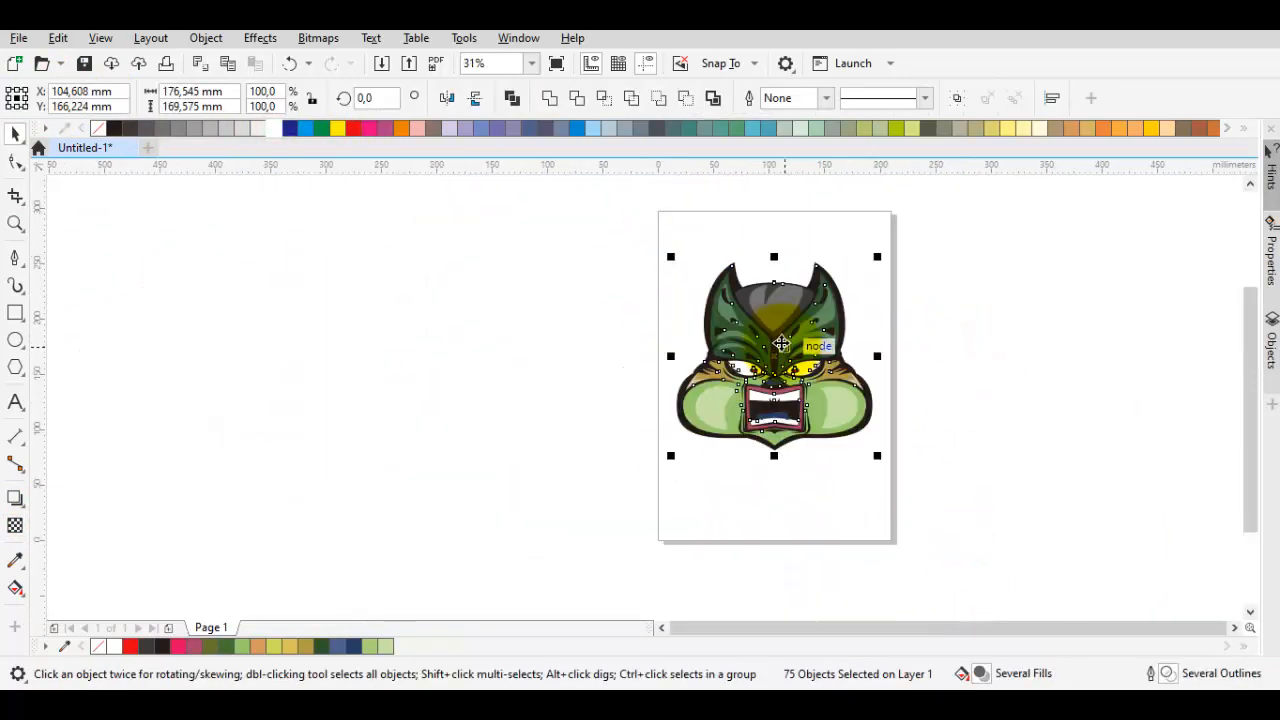
{"action": "scroll", "coordinate": [786, 331], "scroll_direction": "up", "scroll_amount": 4}
{"action": "scroll", "coordinate": [781, 393], "scroll_direction": "down", "scroll_amount": 2}
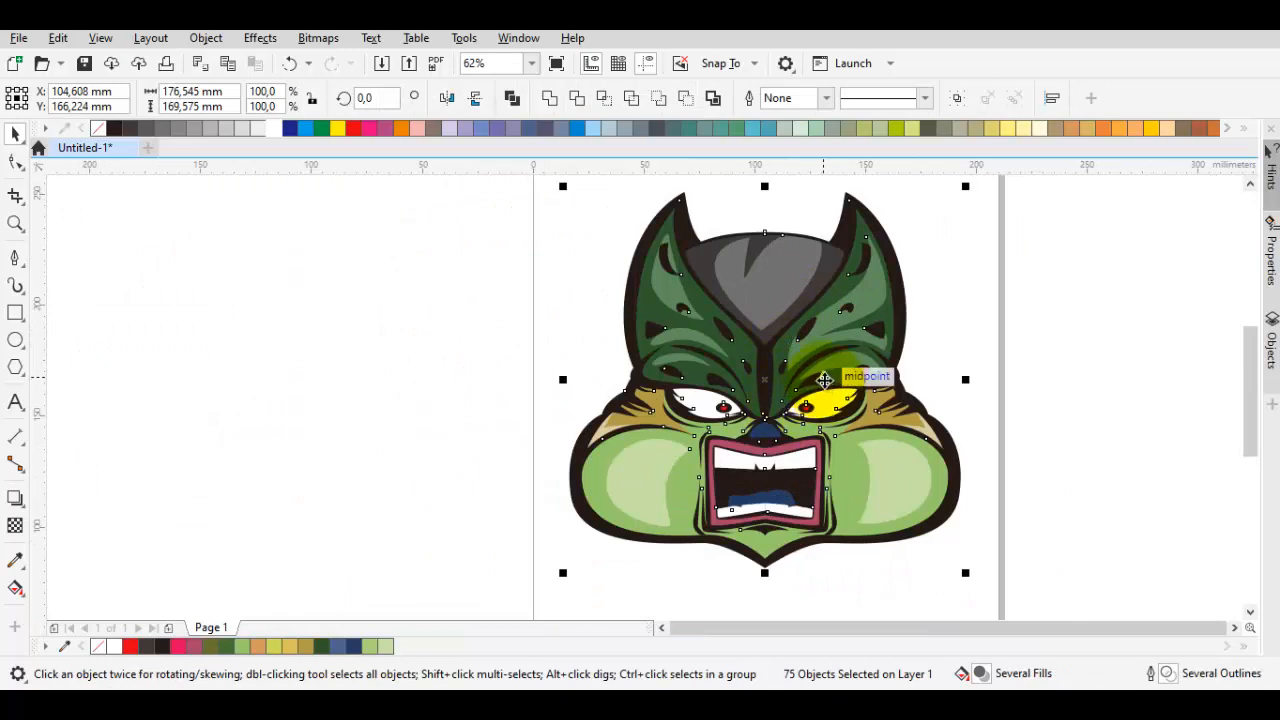
{"action": "left_click", "coordinate": [552, 97]}
{"action": "left_click", "coordinate": [888, 348]}
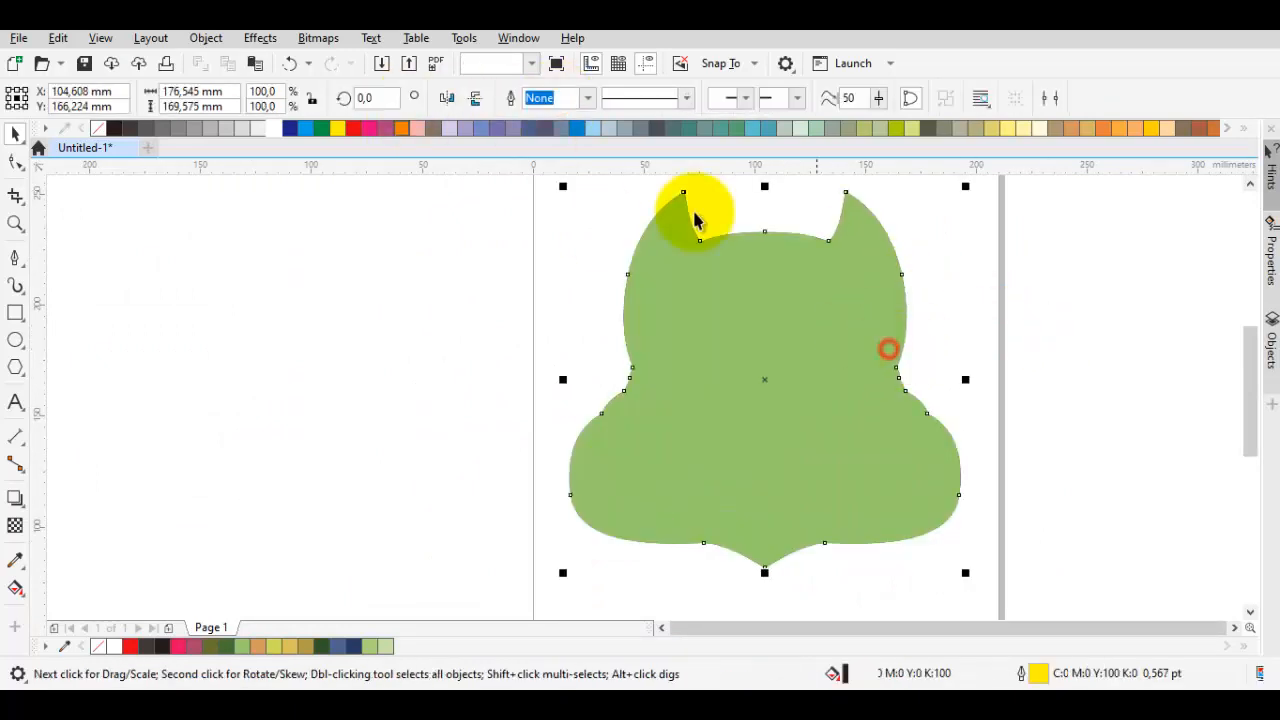
{"action": "left_click", "coordinate": [587, 98]}
{"action": "left_click", "coordinate": [560, 236]}
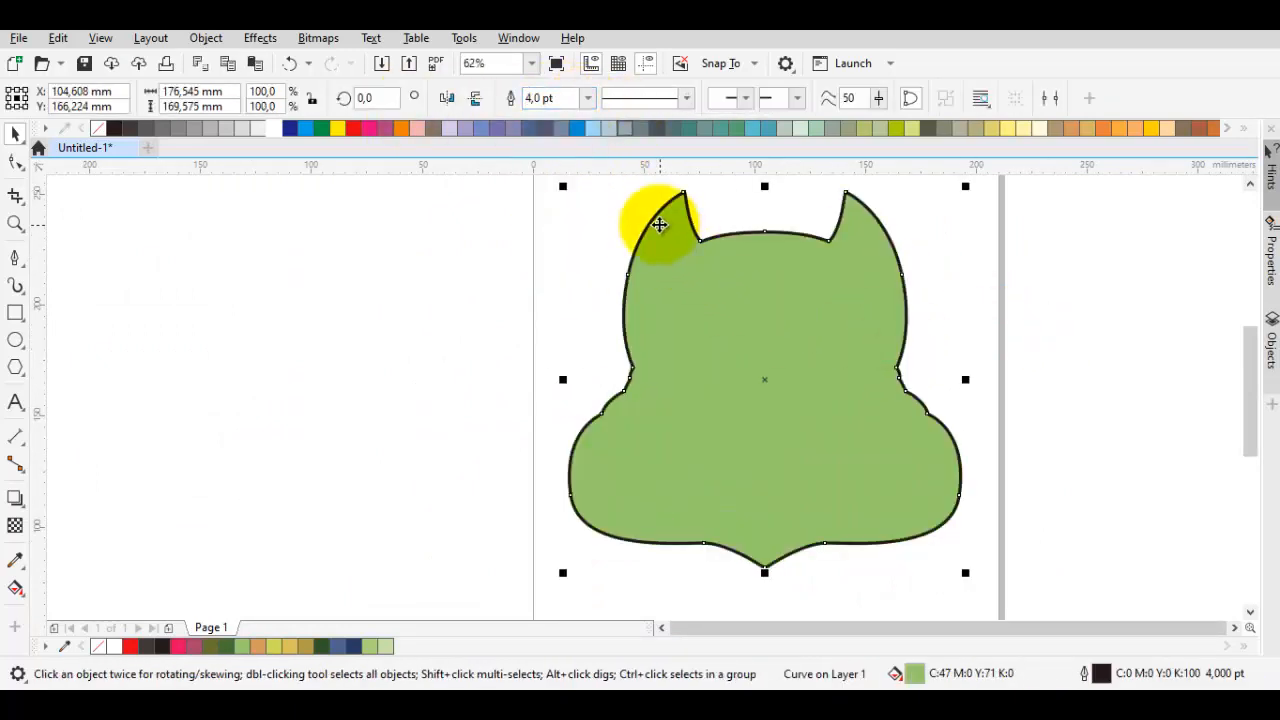
- Scale the whole face together with its silhouette to 50% about the centre
{"action": "scroll", "coordinate": [858, 291], "scroll_direction": "down", "scroll_amount": 2}
{"action": "left_click_drag", "start_coordinate": [1000, 486], "coordinate": [680, 225]}
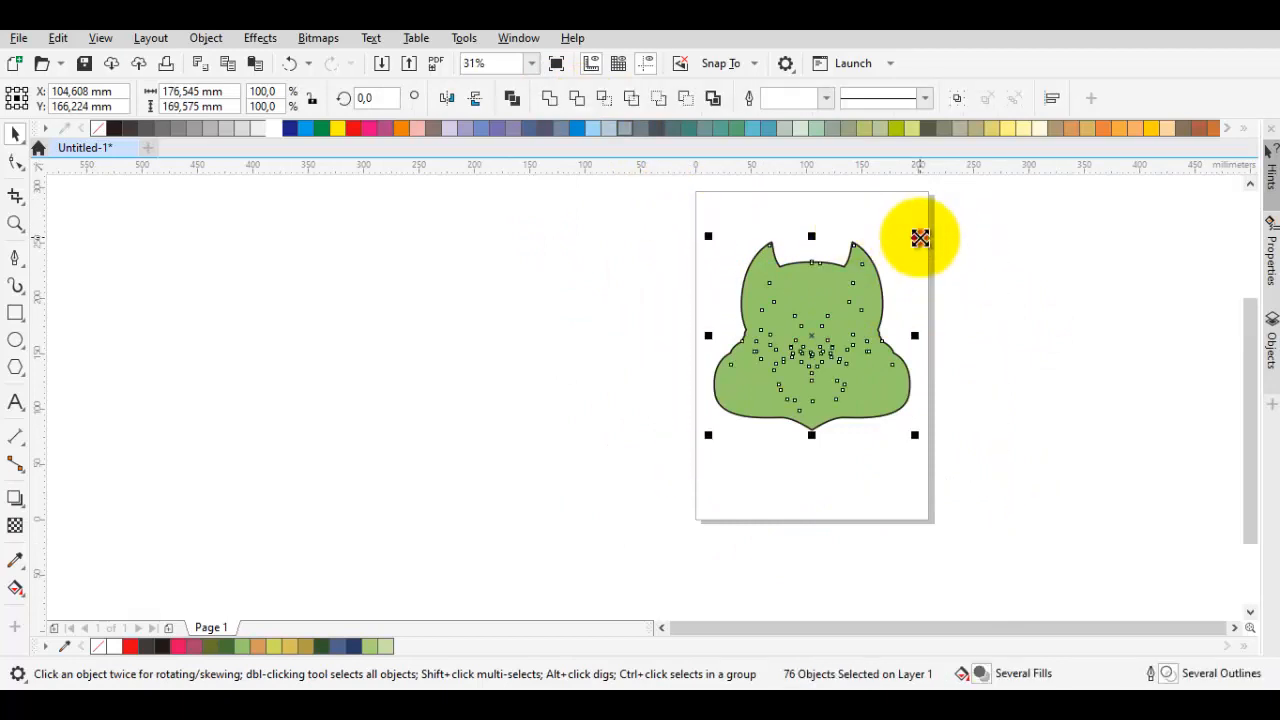
{"action": "left_click_drag", "start_coordinate": [920, 238], "coordinate": [907, 287]}
{"action": "left_click", "coordinate": [908, 281]}
{"action": "scroll", "coordinate": [810, 316], "scroll_direction": "up", "scroll_amount": 3}
{"action": "left_click", "coordinate": [883, 311]}
{"action": "scroll", "coordinate": [607, 280], "scroll_direction": "down", "scroll_amount": 1}
{"action": "left_click", "coordinate": [978, 304]}
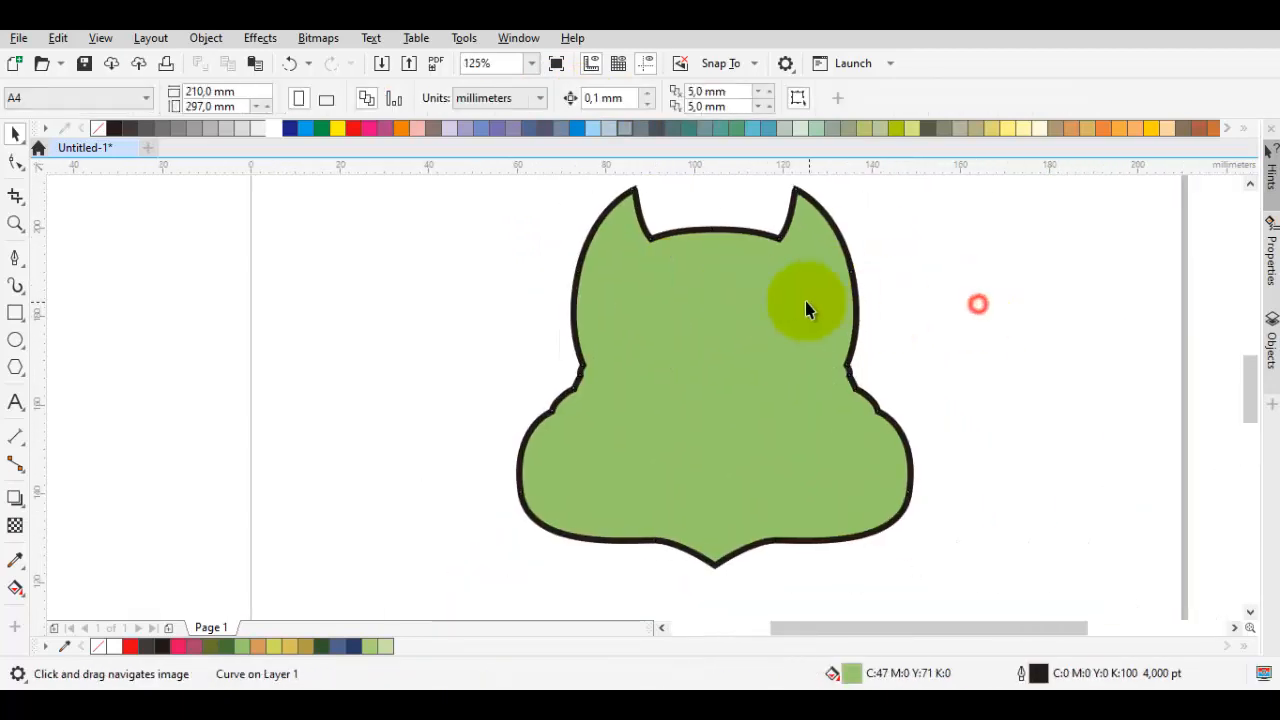
- Set the silhouette's outline to 10 pt and send the silhouette behind the face
{"action": "left_click_drag", "start_coordinate": [808, 295], "coordinate": [971, 303]}
{"action": "key", "text": "ctrl+z"}
{"action": "left_click", "coordinate": [587, 99]}
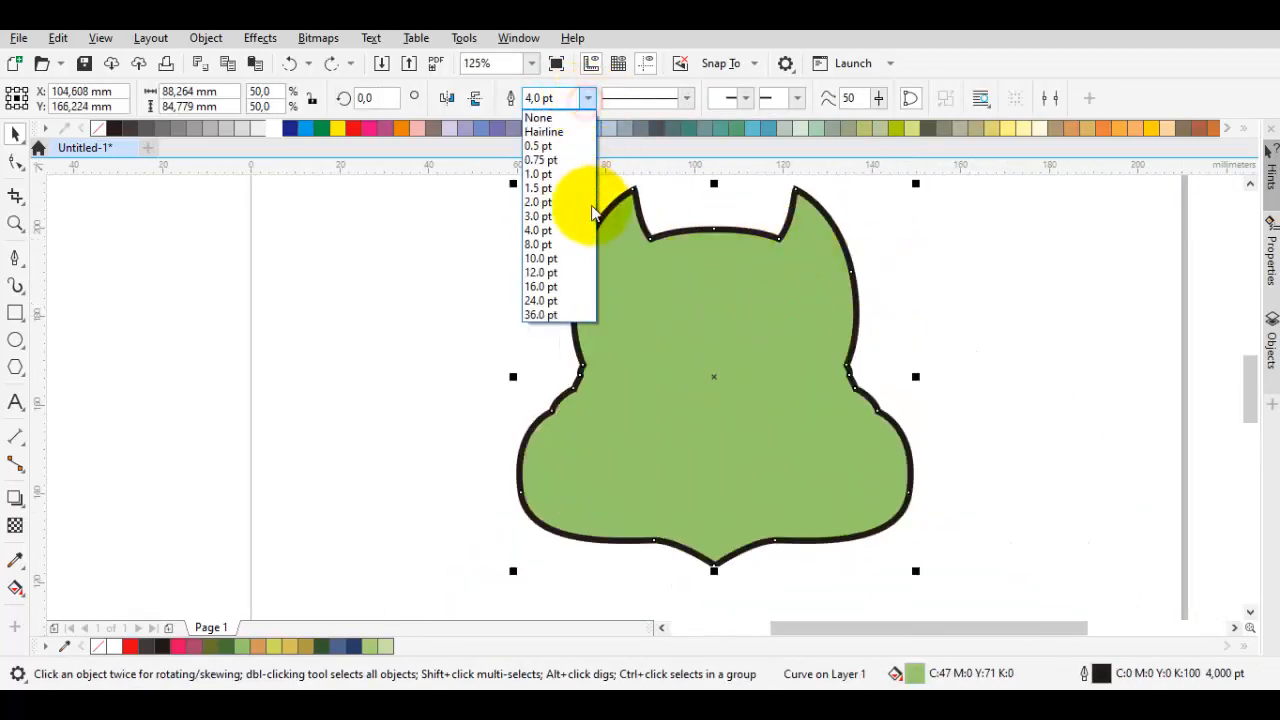
{"action": "left_click", "coordinate": [541, 258]}
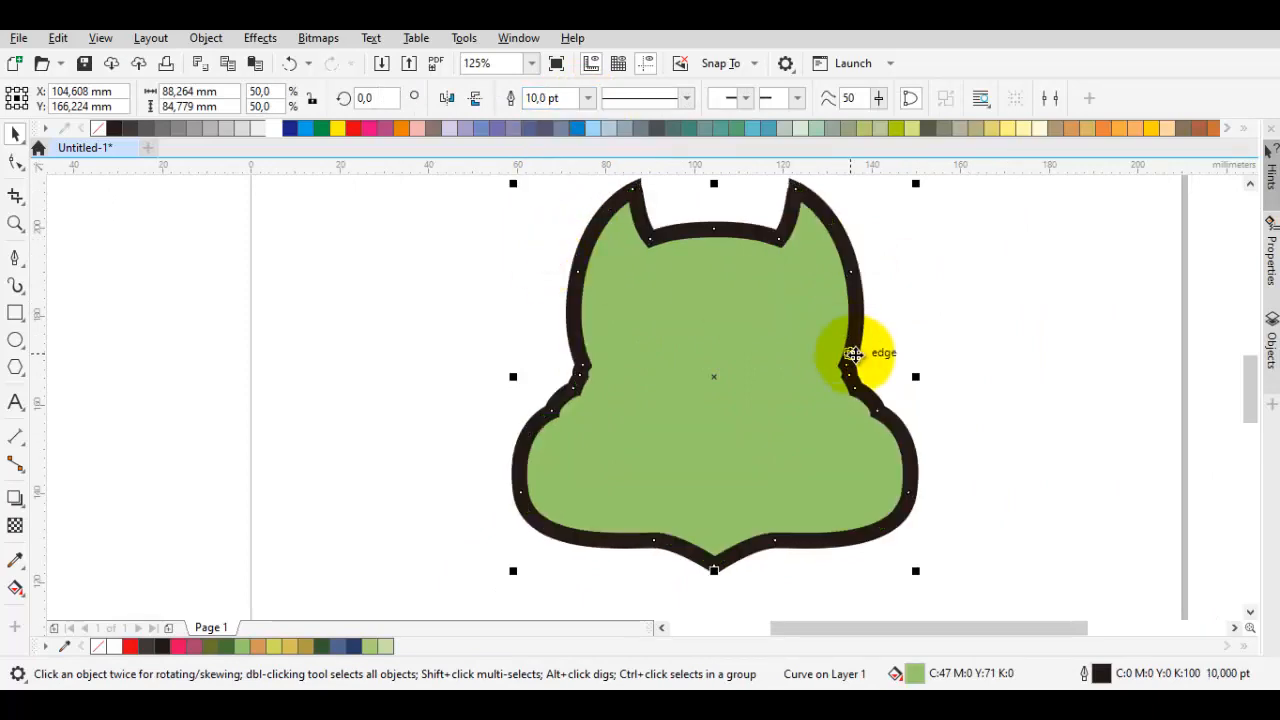
{"action": "key", "text": "shift+Page_Down"}
- Colour the silhouette's outline golden yellow, C:0 M:20 Y:100 K:0
{"action": "scroll", "coordinate": [871, 371], "scroll_direction": "up", "scroll_amount": 1}
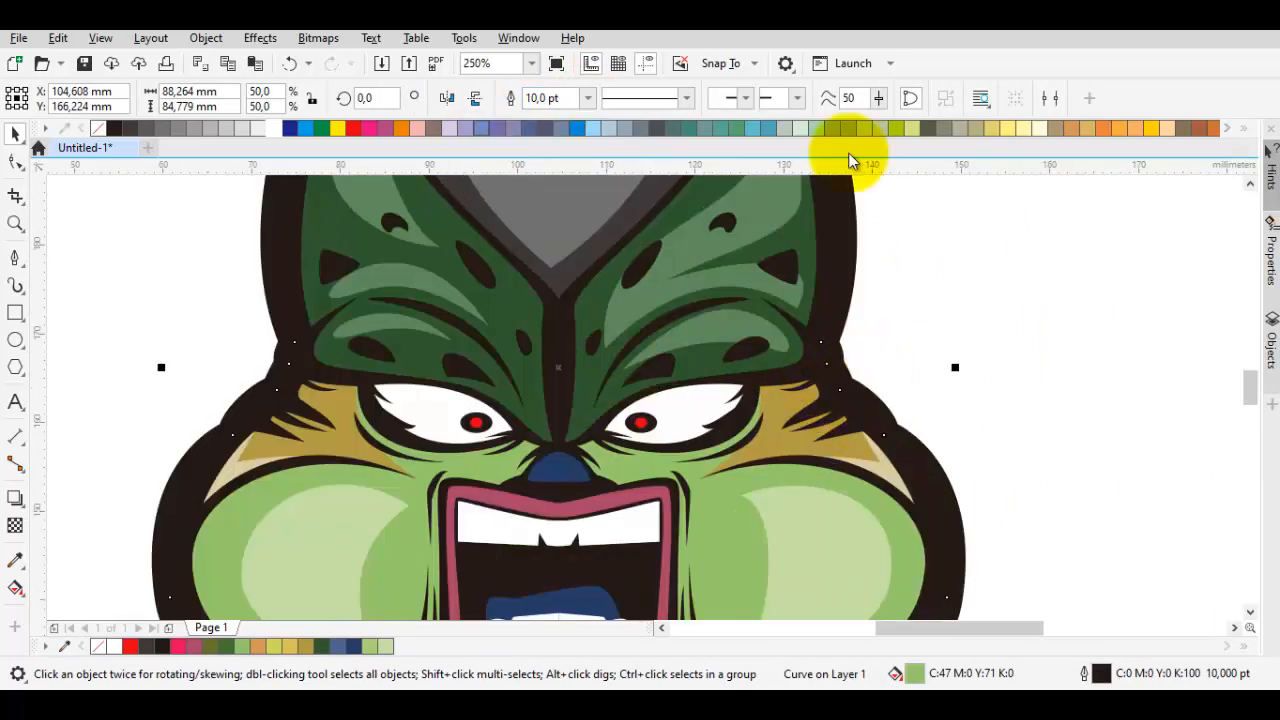
{"action": "right_click", "coordinate": [1146, 130]}
{"action": "scroll", "coordinate": [827, 304], "scroll_direction": "down", "scroll_amount": 1}
{"action": "scroll", "coordinate": [703, 259], "scroll_direction": "up", "scroll_amount": 1}
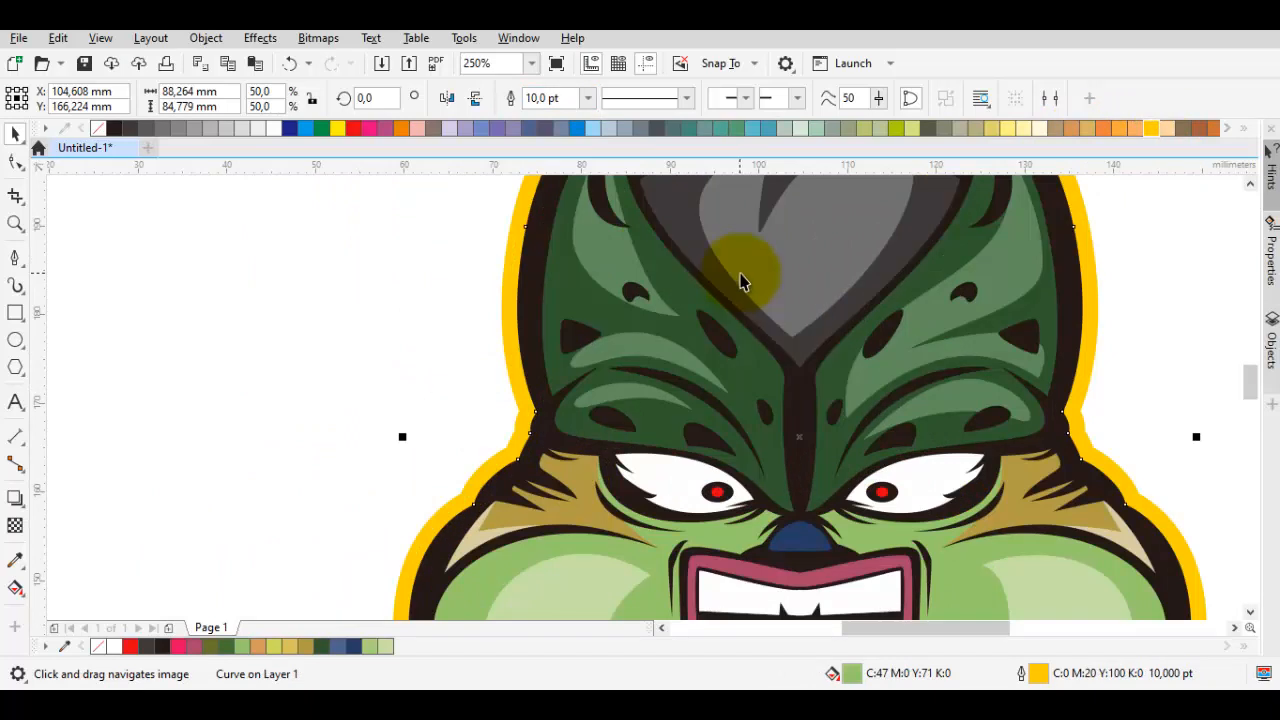
{"action": "scroll", "coordinate": [748, 284], "scroll_direction": "down", "scroll_amount": 3}
{"action": "left_click", "coordinate": [996, 333]}
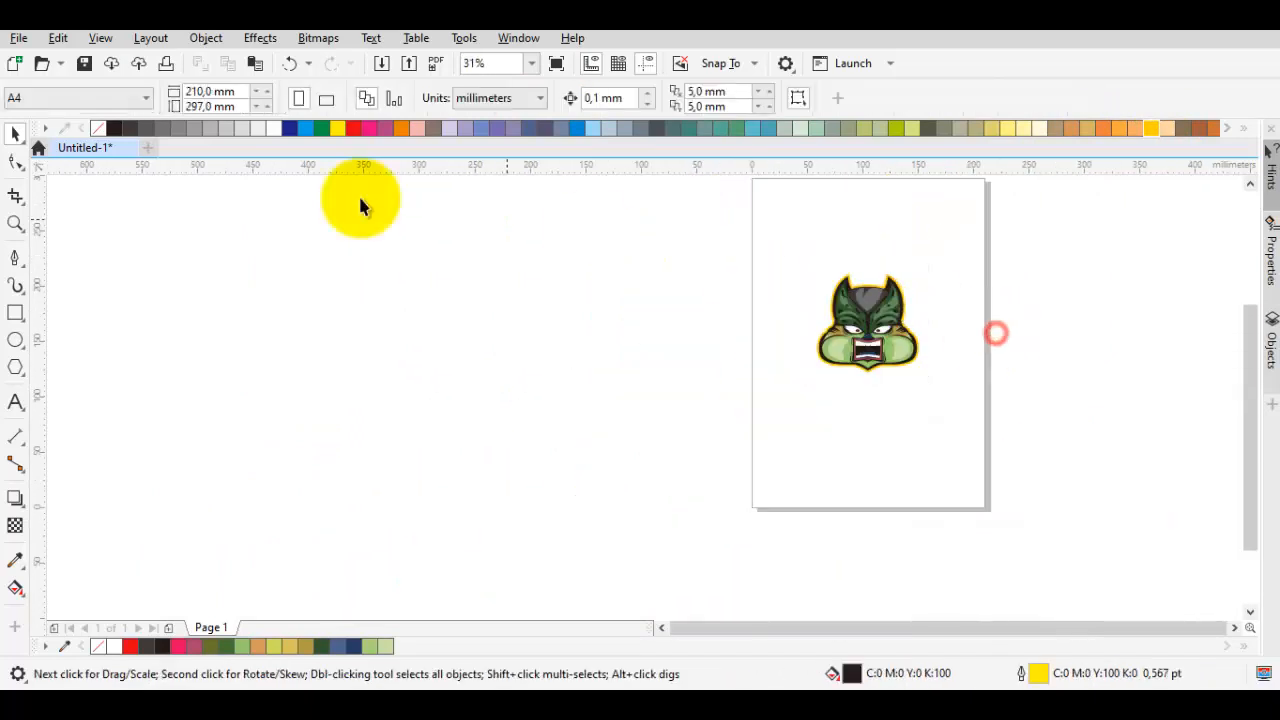
- Draw a black rectangle about 169 by 129 mm around the face and send it to the back
{"action": "left_click", "coordinate": [17, 313]}
{"action": "left_click_drag", "start_coordinate": [777, 246], "coordinate": [966, 389]}
{"action": "key", "text": "shift+Page_Down"}
- Convert the silhouette's outline to an object and recolour it light yellow, C:0 M:0 Y:60 K:0
{"action": "scroll", "coordinate": [897, 309], "scroll_direction": "up", "scroll_amount": 4}
{"action": "key", "text": "Escape"}
{"action": "key", "text": "space"}
{"action": "key", "text": "space"}
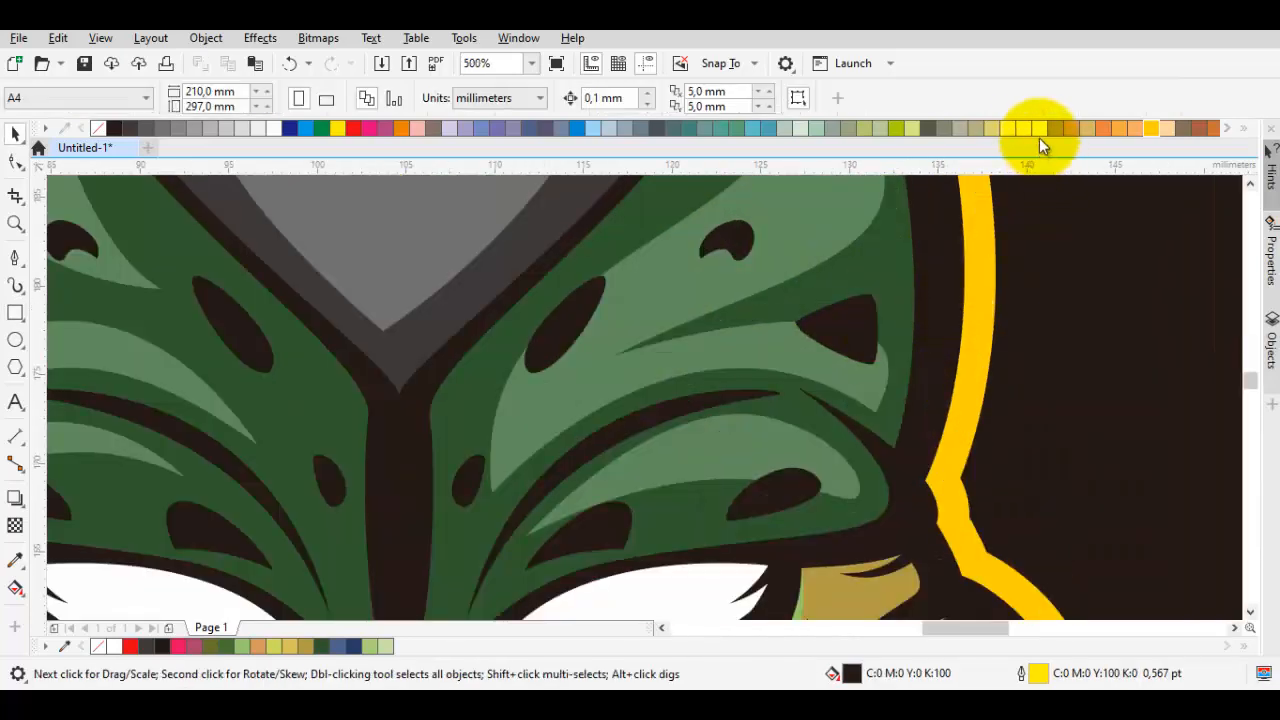
{"action": "scroll", "coordinate": [974, 261], "scroll_direction": "down", "scroll_amount": 3}
{"action": "scroll", "coordinate": [1112, 325], "scroll_direction": "up", "scroll_amount": 3}
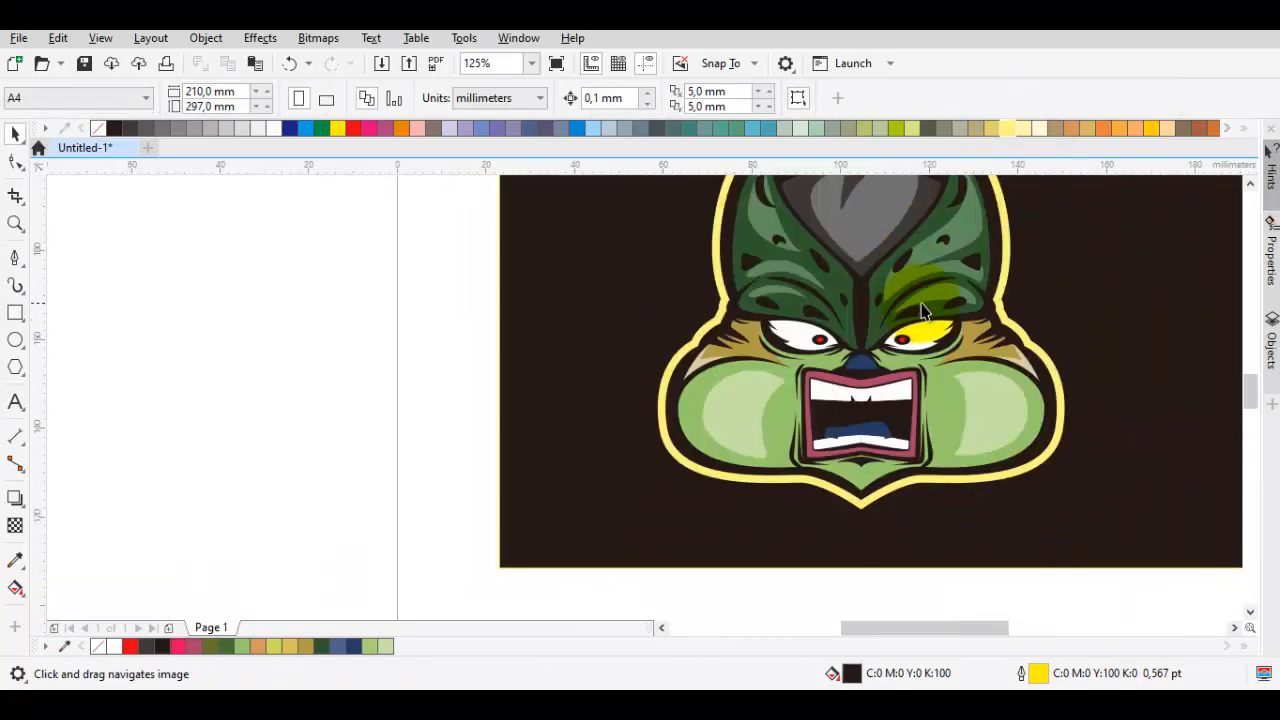
- Sample the lighter green of the head highlights and apply it to the contour around the face
{"action": "key", "text": "i"}
{"action": "scroll", "coordinate": [975, 282], "scroll_direction": "up", "scroll_amount": 1}
{"action": "key", "text": "space"}
{"action": "scroll", "coordinate": [1086, 278], "scroll_direction": "down", "scroll_amount": 2}
{"action": "scroll", "coordinate": [1077, 286], "scroll_direction": "up", "scroll_amount": 2}
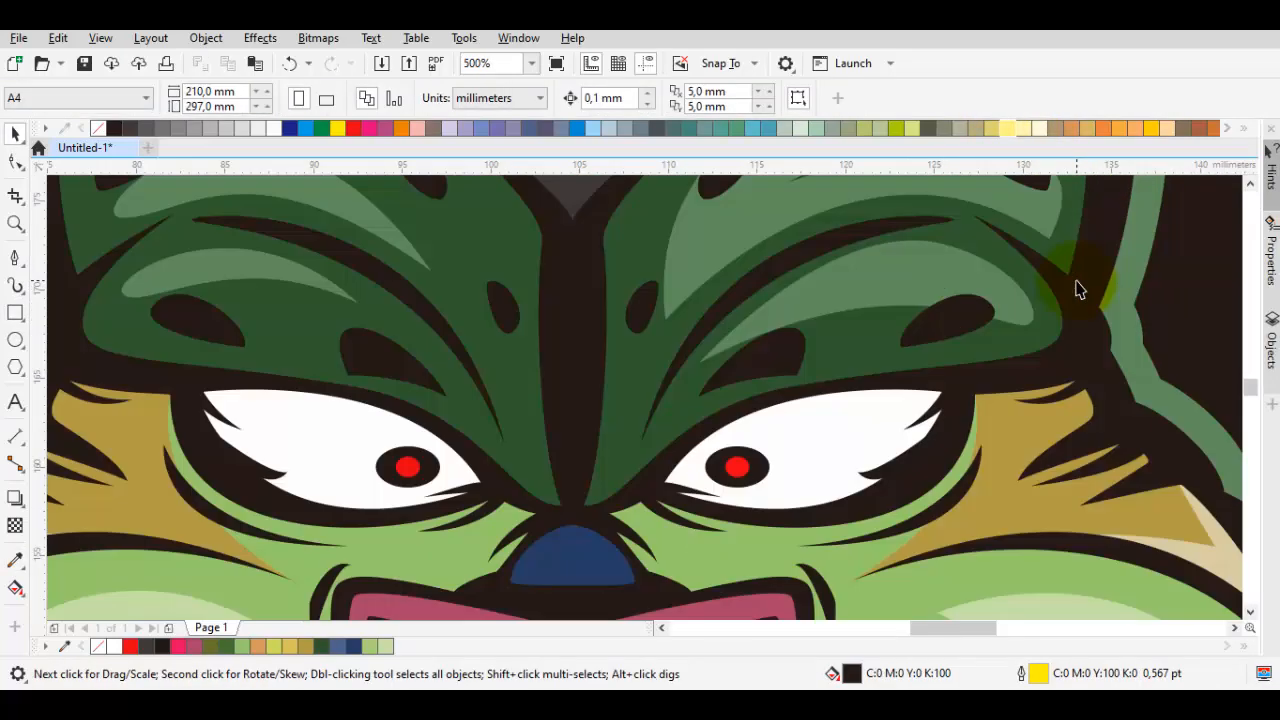
- Fill the contour around the face with pale cream
{"action": "scroll", "coordinate": [1077, 289], "scroll_direction": "down", "scroll_amount": 1}
{"action": "scroll", "coordinate": [1110, 268], "scroll_direction": "up", "scroll_amount": 2}
{"action": "left_click", "coordinate": [1114, 266]}
{"action": "left_click", "coordinate": [1038, 128]}
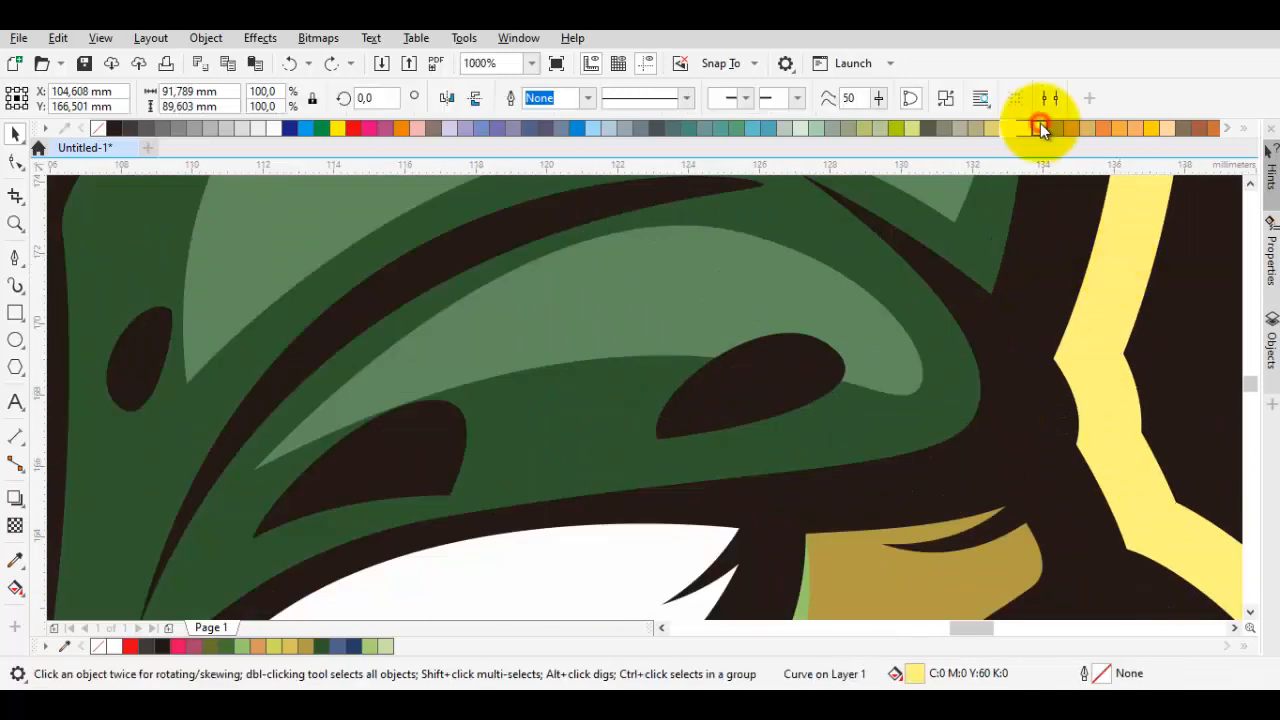
- Group all the face objects together with their cream contour, leaving out the black rectangle
{"action": "scroll", "coordinate": [1124, 316], "scroll_direction": "down", "scroll_amount": 4}
{"action": "left_click_drag", "start_coordinate": [1131, 523], "coordinate": [692, 212]}
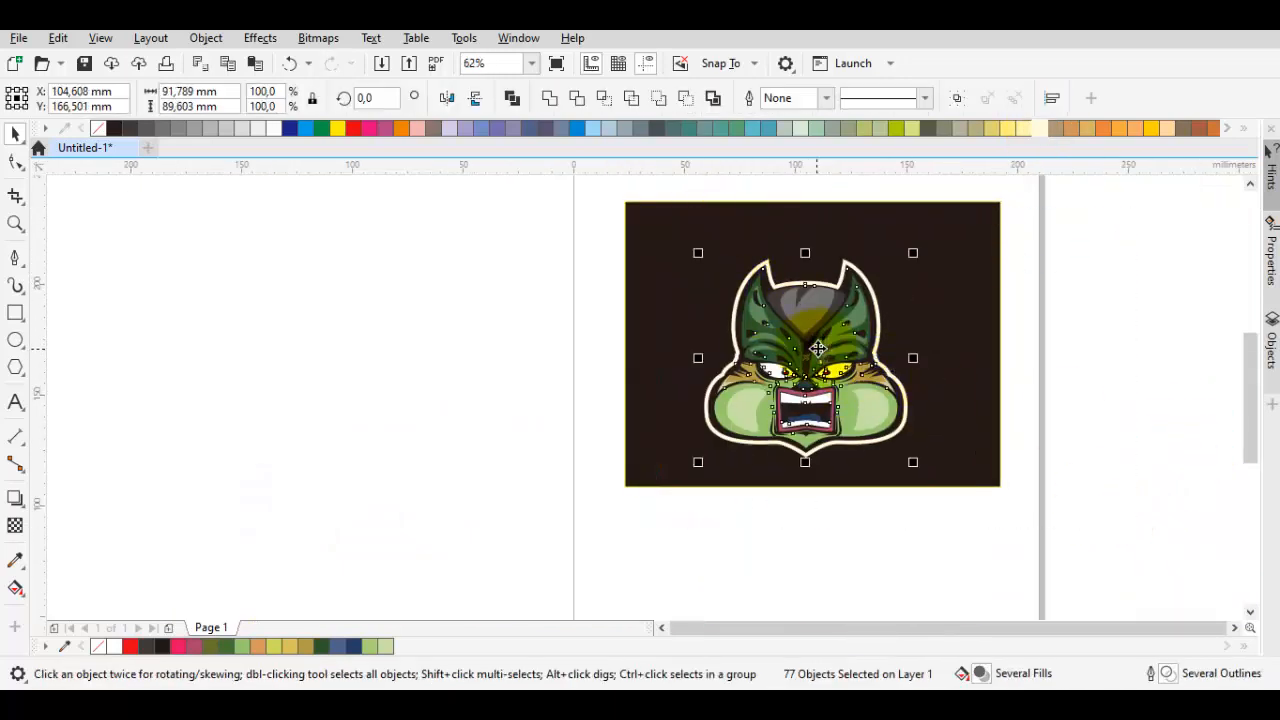
{"action": "scroll", "coordinate": [692, 212], "scroll_direction": "down", "scroll_amount": 1}
{"action": "right_click", "coordinate": [819, 170]}
{"action": "left_click", "coordinate": [896, 244]}
- Centre the grouped face horizontally and vertically on the black rectangle
{"action": "key", "text": "c"}
{"action": "key", "text": "e"}
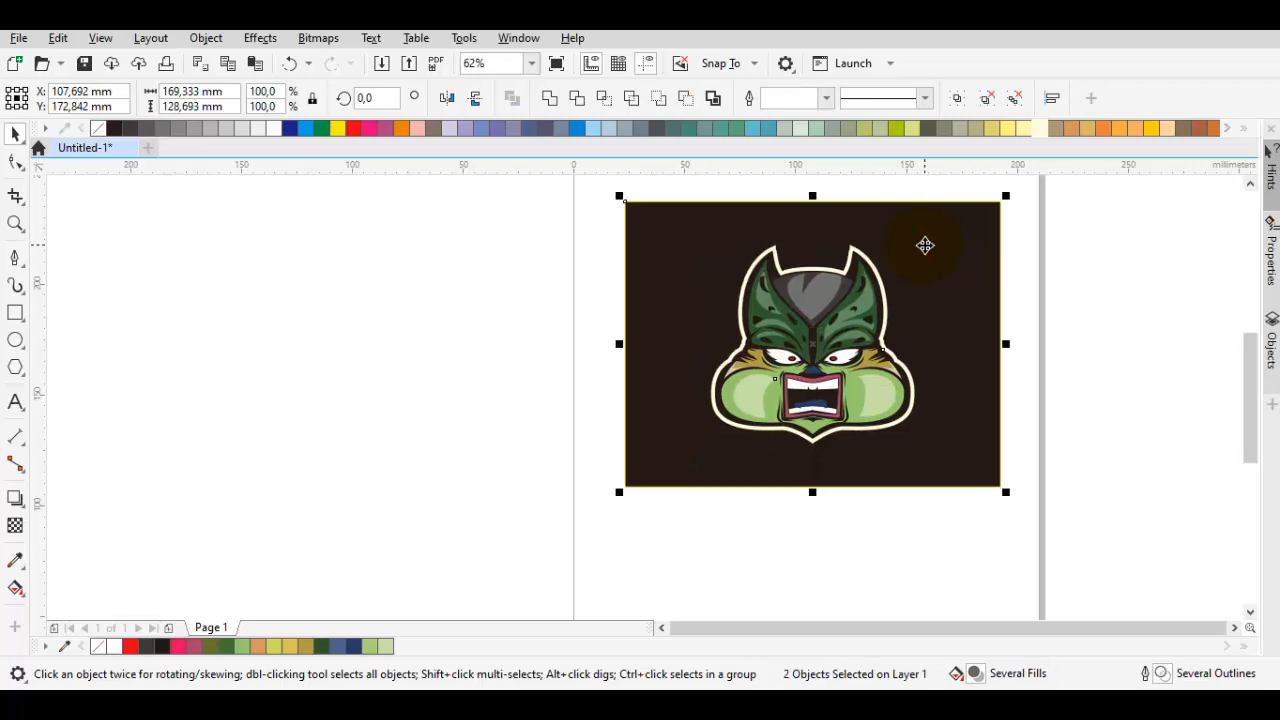
{"action": "key", "text": "shift+F2"}
{"action": "left_click", "coordinate": [1078, 396]}
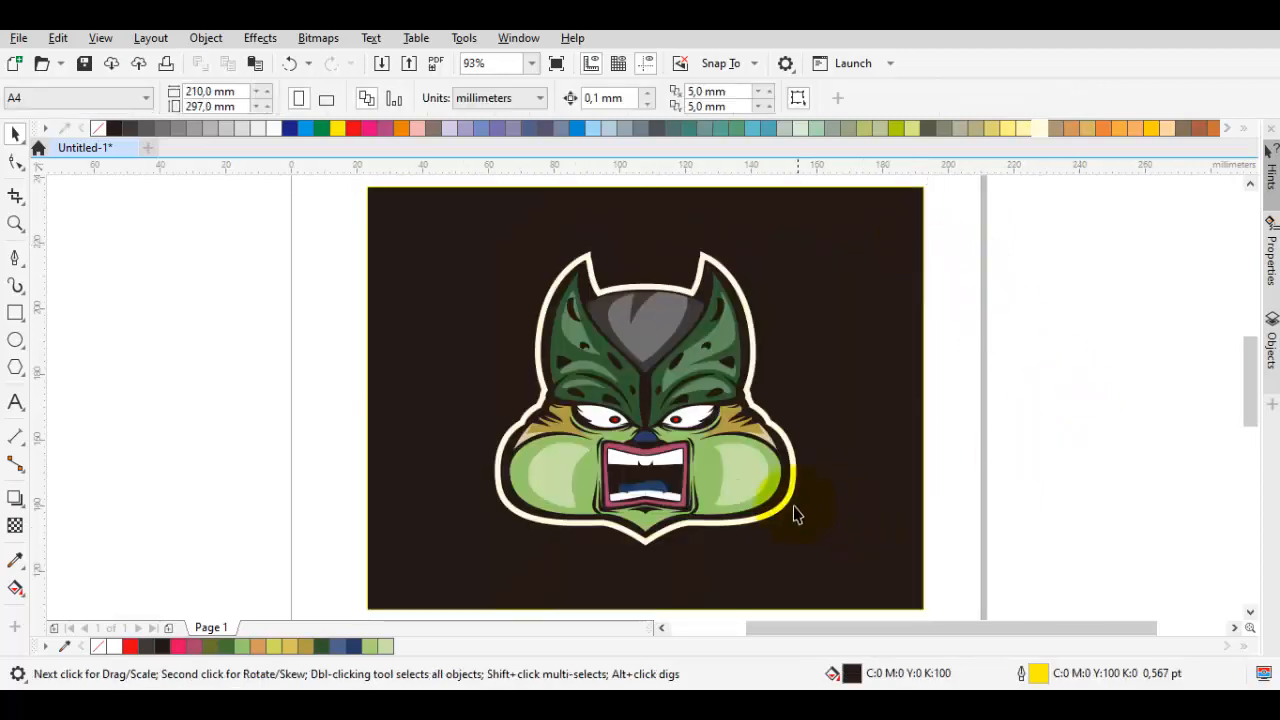
- Ungroup the face artwork
{"action": "scroll", "coordinate": [665, 446], "scroll_direction": "up", "scroll_amount": 2}
{"action": "right_click", "coordinate": [584, 400]}
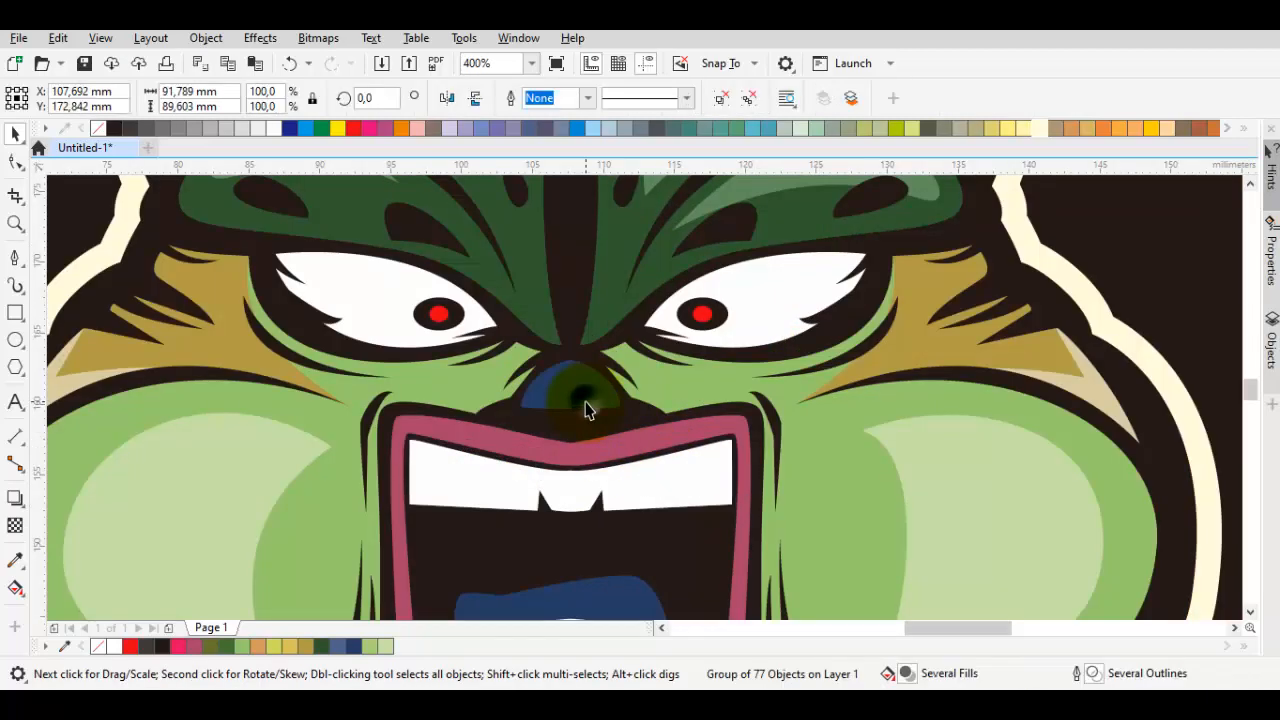
{"action": "left_click", "coordinate": [657, 190]}
{"action": "key", "text": "Escape"}
- Draw a closed teardrop highlight about 3.9 mm wide and 2 mm high inside the blue nose with the Pen tool
{"action": "scroll", "coordinate": [569, 400], "scroll_direction": "up", "scroll_amount": 2}
{"action": "key", "text": "p"}
{"action": "left_click_drag", "start_coordinate": [563, 357], "coordinate": [546, 380]}
{"action": "left_click_drag", "start_coordinate": [434, 388], "coordinate": [574, 226]}
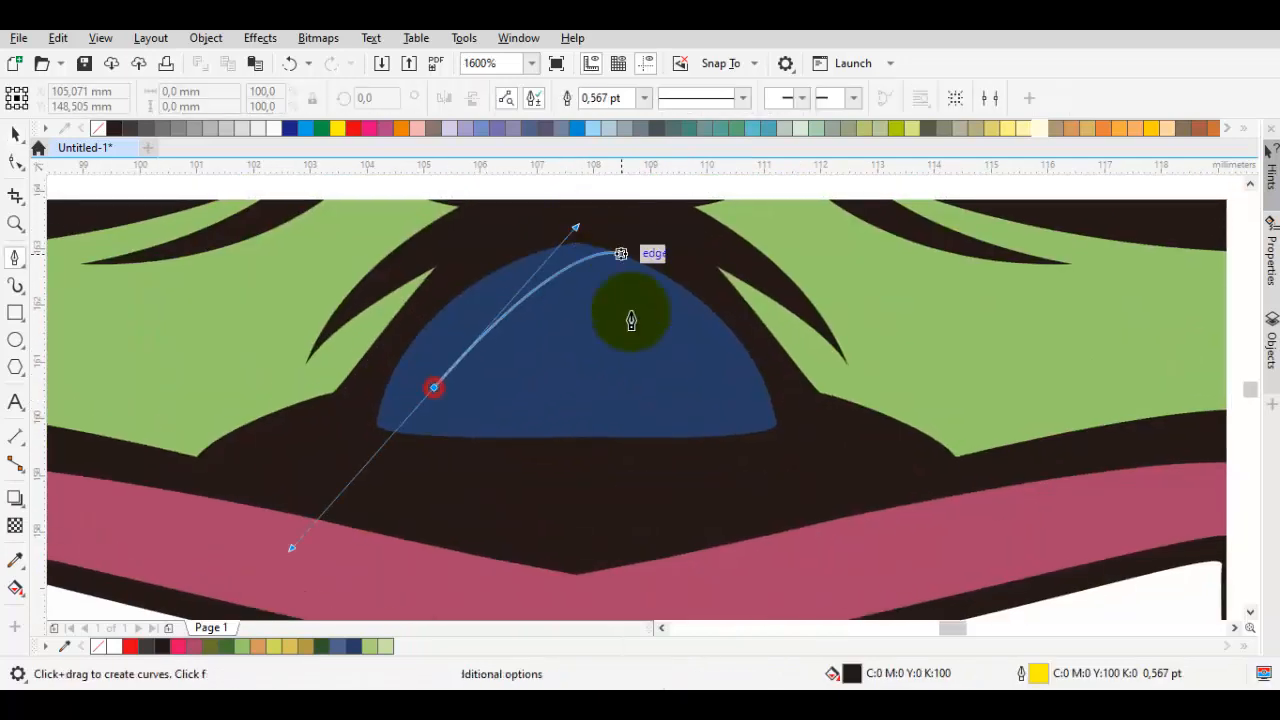
{"action": "left_click_drag", "start_coordinate": [656, 362], "coordinate": [660, 405]}
{"action": "left_click", "coordinate": [433, 390]}
- Give the nose highlight a uniform transparency of 70 and a white fill without an outline
{"action": "key", "text": "space"}
{"action": "left_click", "coordinate": [15, 525]}
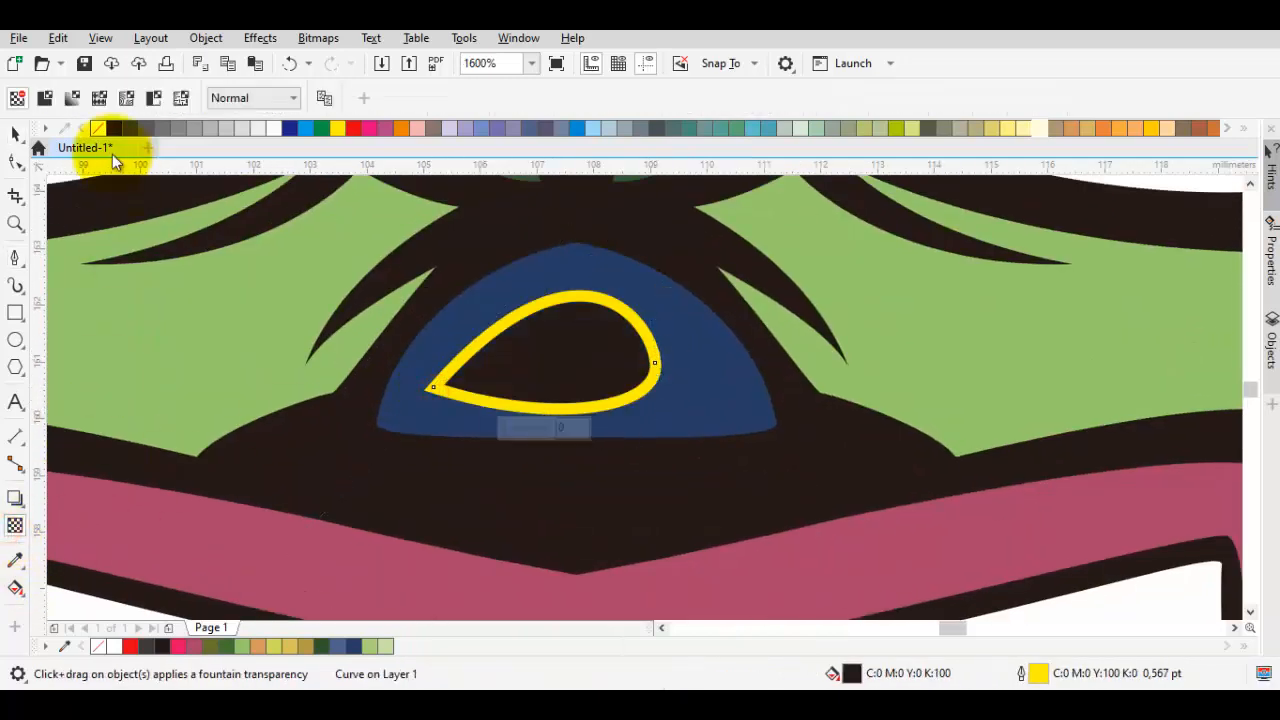
{"action": "left_click", "coordinate": [45, 98]}
{"action": "left_click", "coordinate": [418, 97]}
{"action": "left_click", "coordinate": [531, 229]}
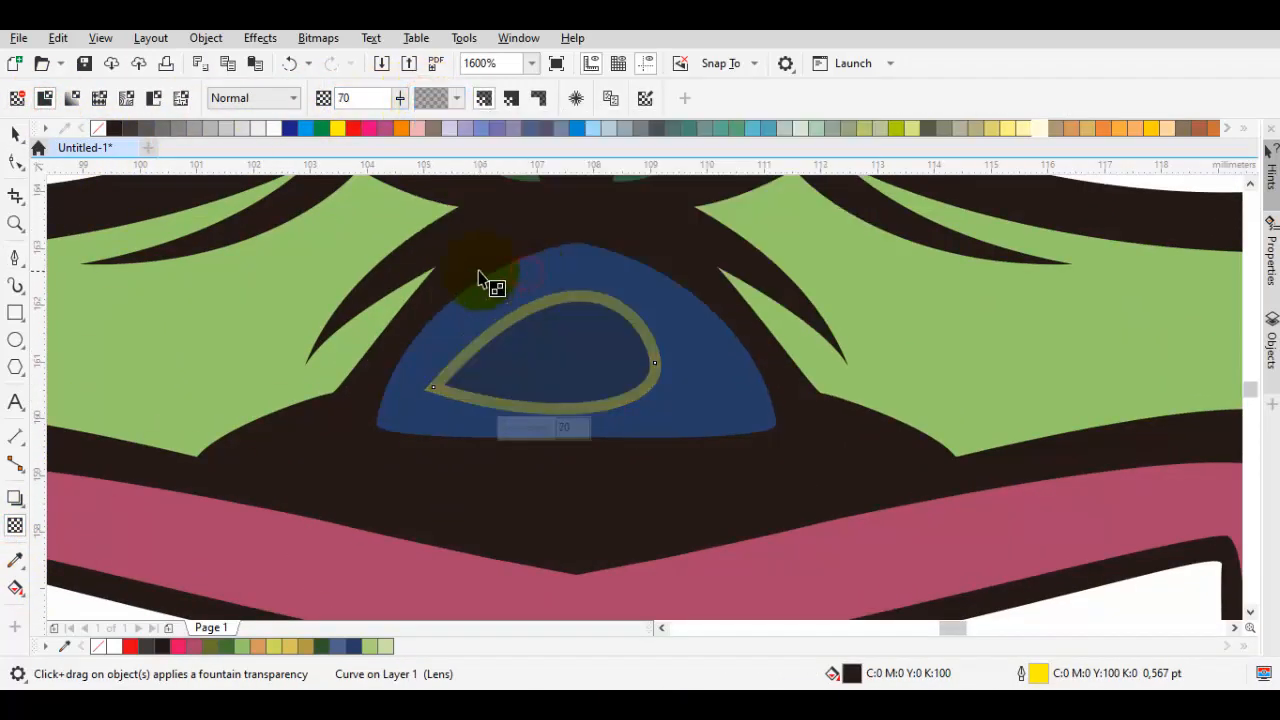
{"action": "key", "text": "space"}
{"action": "key", "text": "Escape"}
{"action": "left_click", "coordinate": [603, 345]}
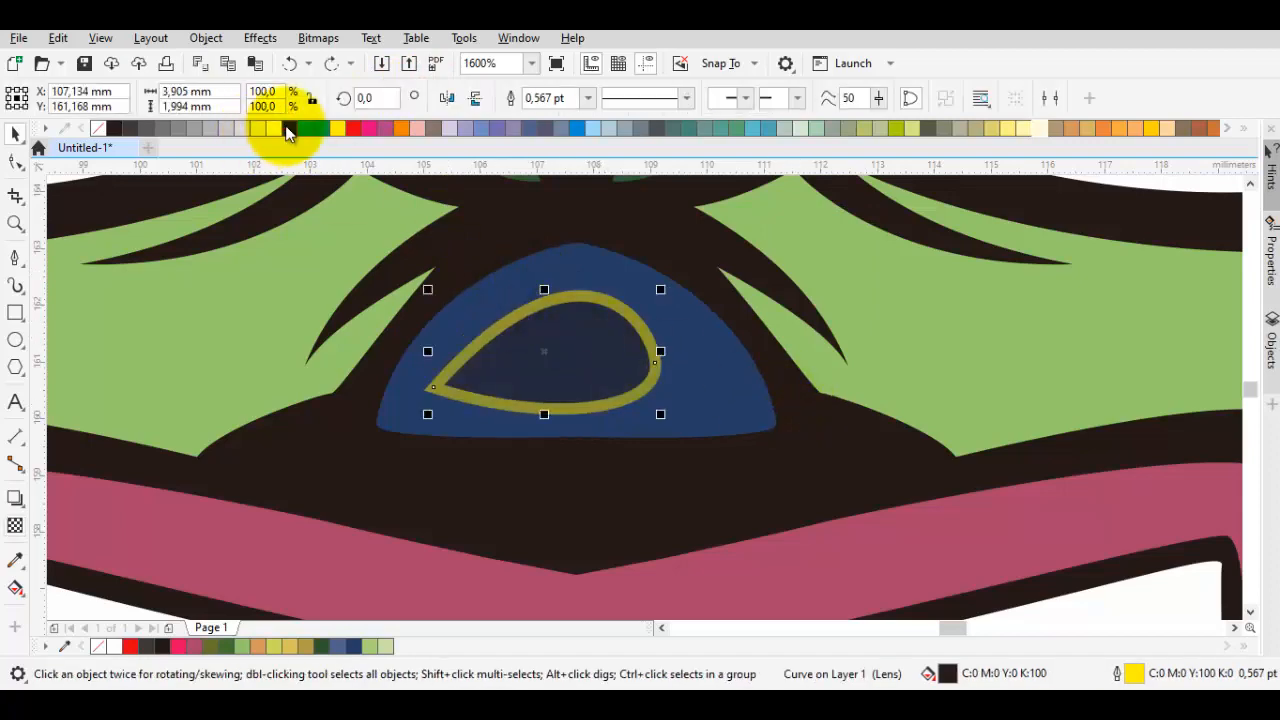
{"action": "left_click", "coordinate": [272, 128]}
- Draw two closed highlight shapes on the blue tongue, a long tapered one and a small teardrop at its narrow end
{"action": "scroll", "coordinate": [570, 255], "scroll_direction": "down", "scroll_amount": 1}
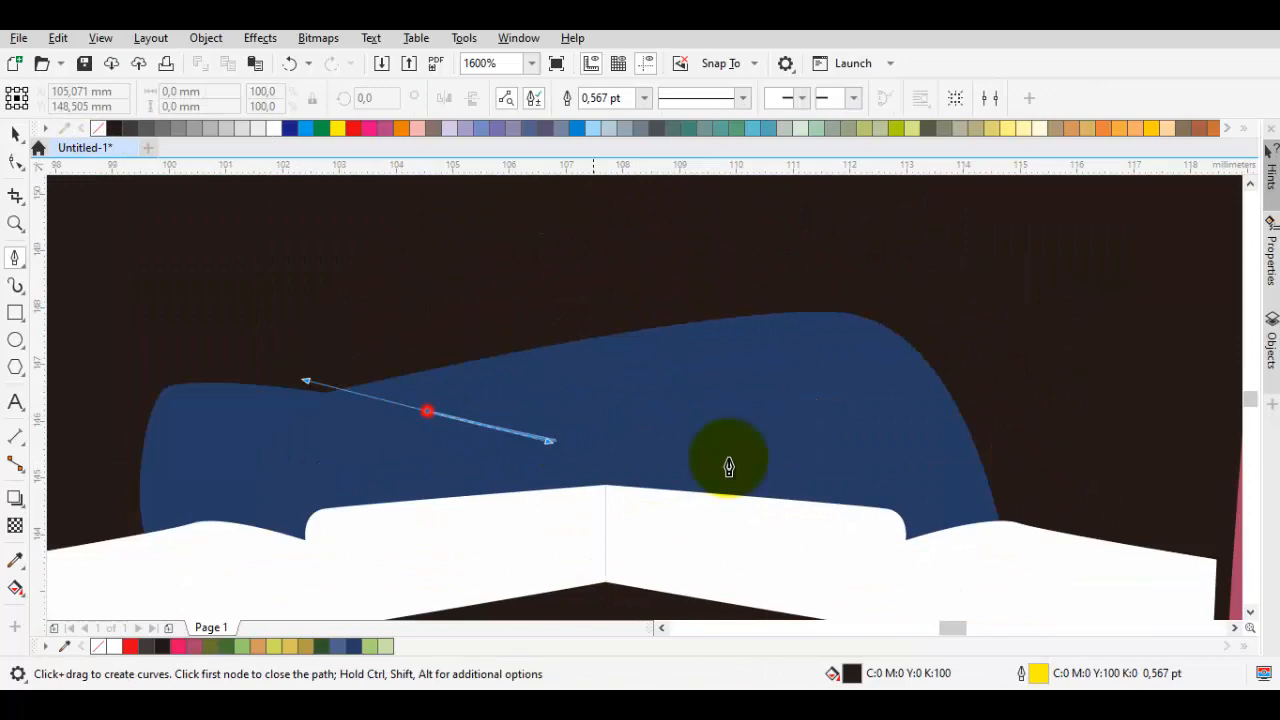
{"action": "left_click_drag", "start_coordinate": [884, 463], "coordinate": [922, 441]}
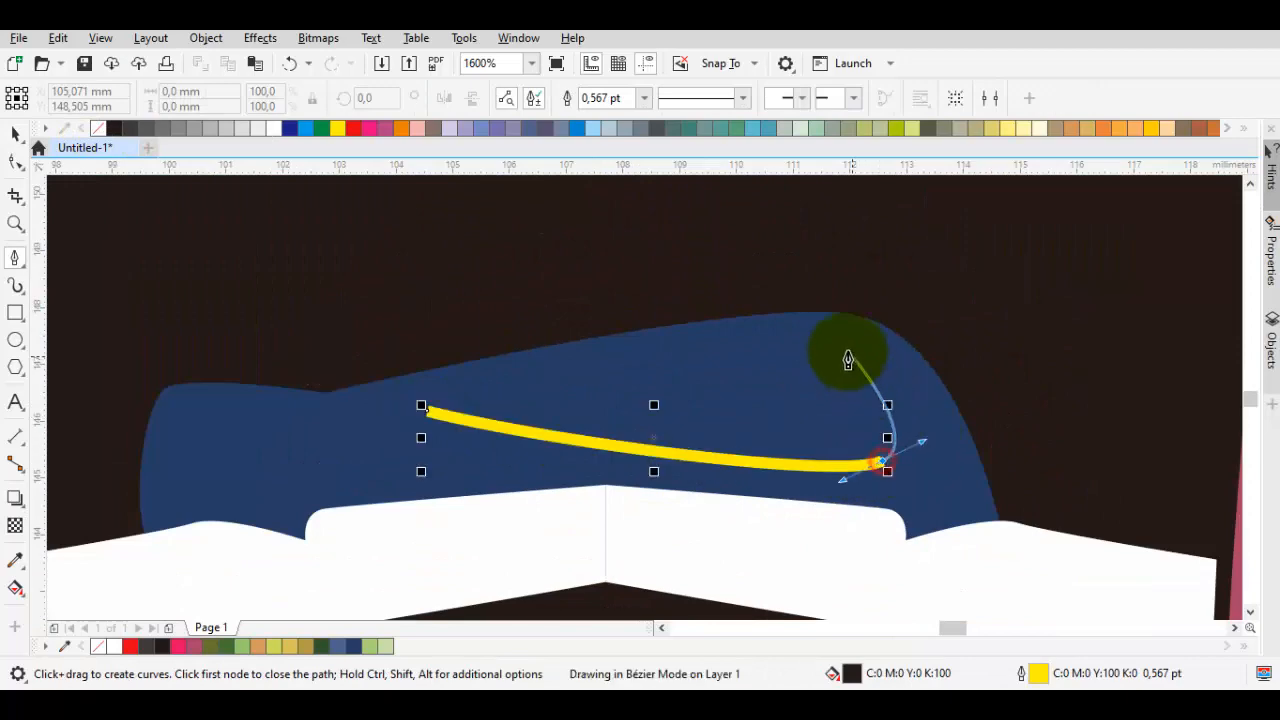
{"action": "left_click_drag", "start_coordinate": [845, 344], "coordinate": [823, 327]}
{"action": "left_click", "coordinate": [427, 410]}
{"action": "left_click_drag", "start_coordinate": [293, 445], "coordinate": [227, 414]}
{"action": "left_click_drag", "start_coordinate": [167, 451], "coordinate": [174, 512]}
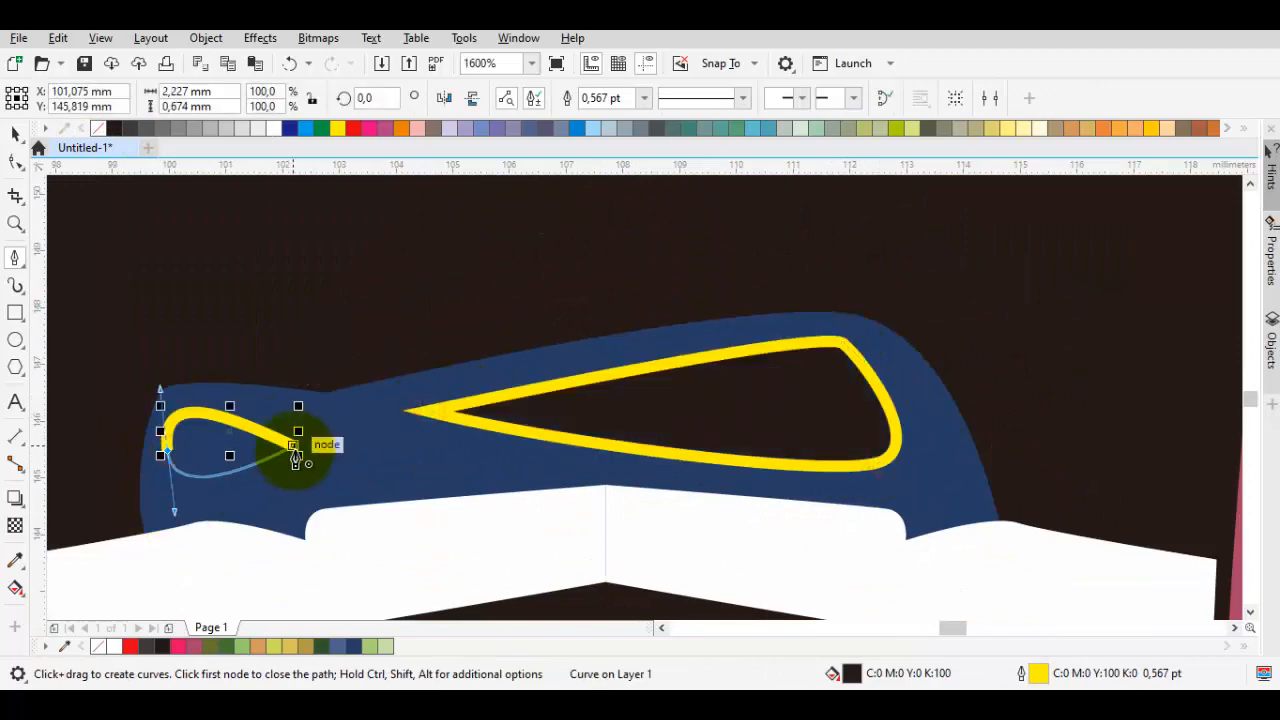
{"action": "left_click", "coordinate": [293, 446]}
- Weld the two tongue highlights with the nose highlight so they take on its white transparent look
{"action": "scroll", "coordinate": [305, 448], "scroll_direction": "down", "scroll_amount": 2}
{"action": "key", "text": "space"}
{"action": "left_click", "coordinate": [443, 437], "text": "shift"}
{"action": "left_click", "coordinate": [381, 229], "text": "shift"}
{"action": "left_click", "coordinate": [543, 98]}
{"action": "key", "text": "Escape"}
{"action": "scroll", "coordinate": [575, 290], "scroll_direction": "down", "scroll_amount": 3}
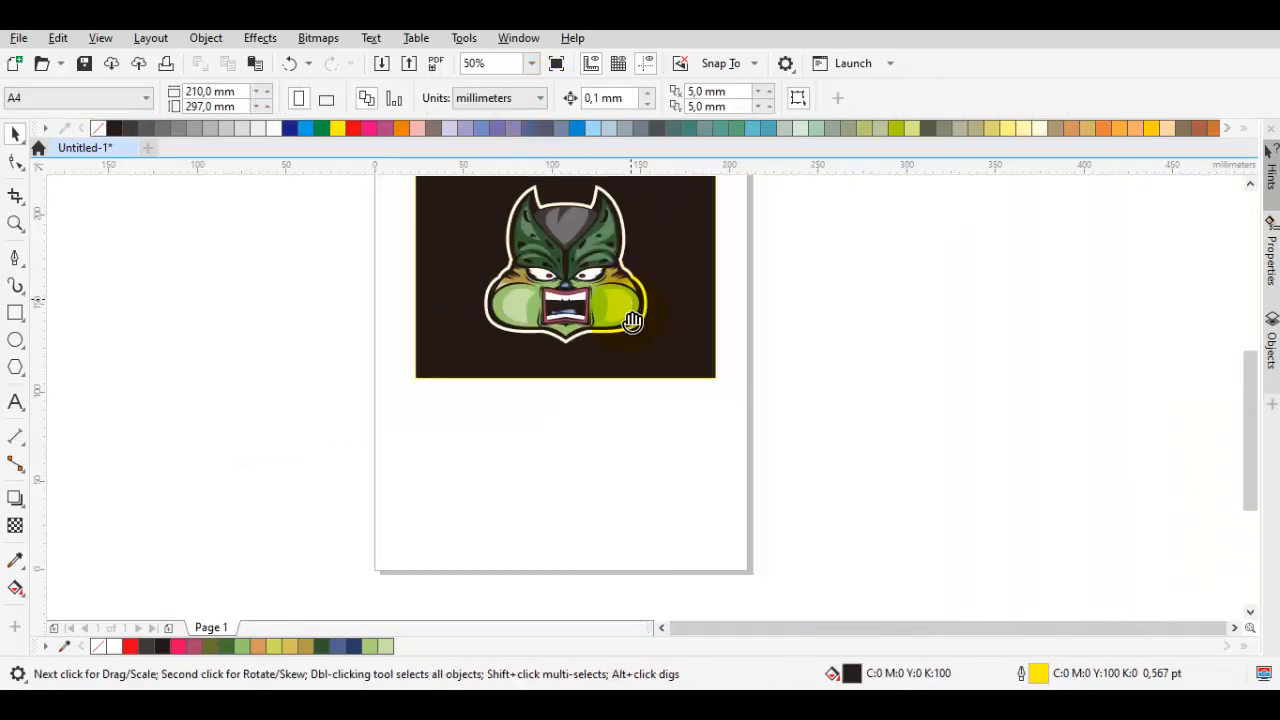
- Increase the uniform transparency of the welded tongue and nose highlights
{"action": "scroll", "coordinate": [577, 309], "scroll_direction": "up", "scroll_amount": 3}
{"action": "left_click", "coordinate": [544, 339]}
{"action": "key", "text": "space"}
{"action": "left_click", "coordinate": [15, 525]}
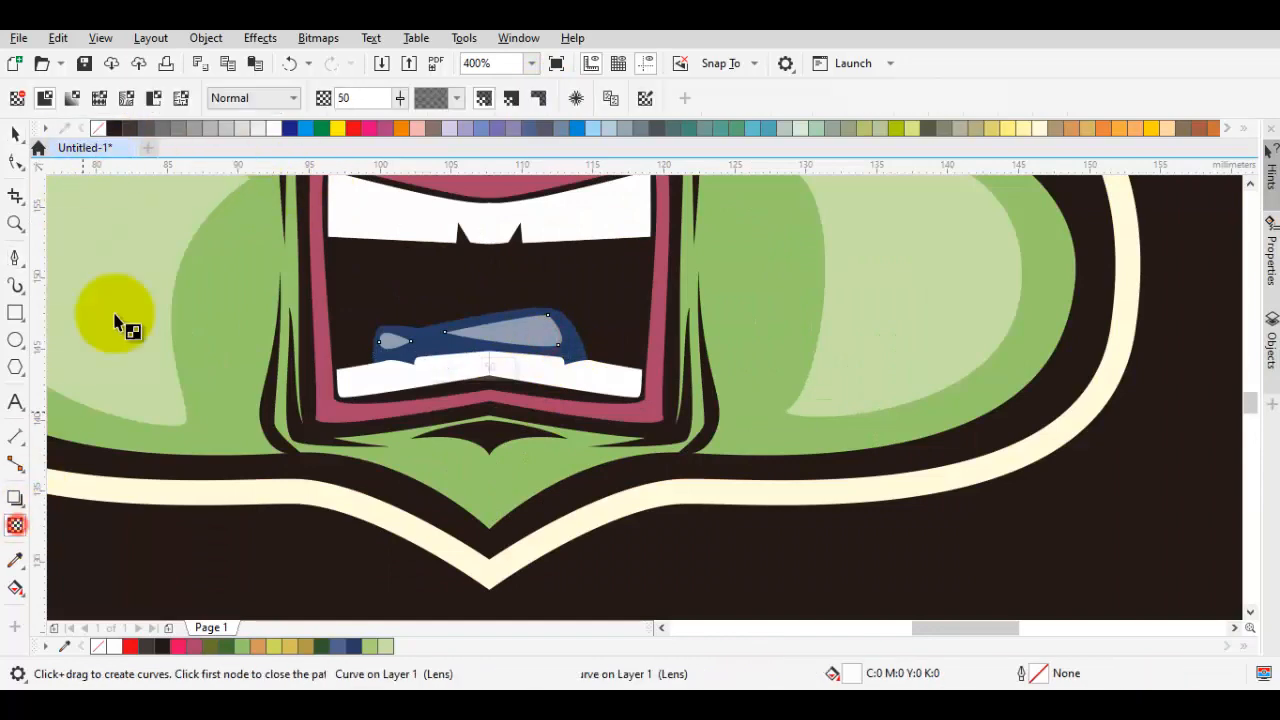
{"action": "left_click", "coordinate": [437, 98]}
{"action": "left_click", "coordinate": [512, 294]}
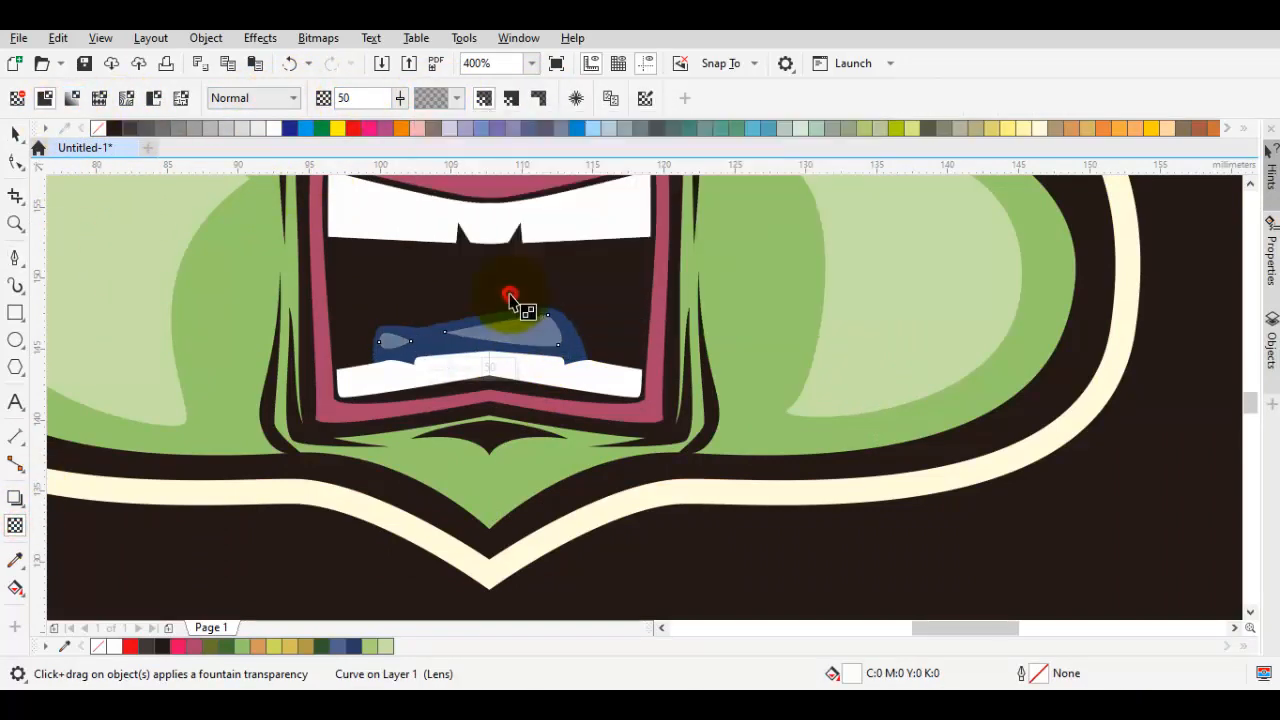
{"action": "key", "text": "space"}
{"action": "key", "text": "Escape"}
{"action": "scroll", "coordinate": [577, 345], "scroll_direction": "down", "scroll_amount": 1}
{"action": "scroll", "coordinate": [650, 370], "scroll_direction": "down", "scroll_amount": 2}
- Examine the nodes and edges of the white upper teeth shape
{"action": "key", "text": "space"}
{"action": "scroll", "coordinate": [686, 372], "scroll_direction": "up", "scroll_amount": 1}
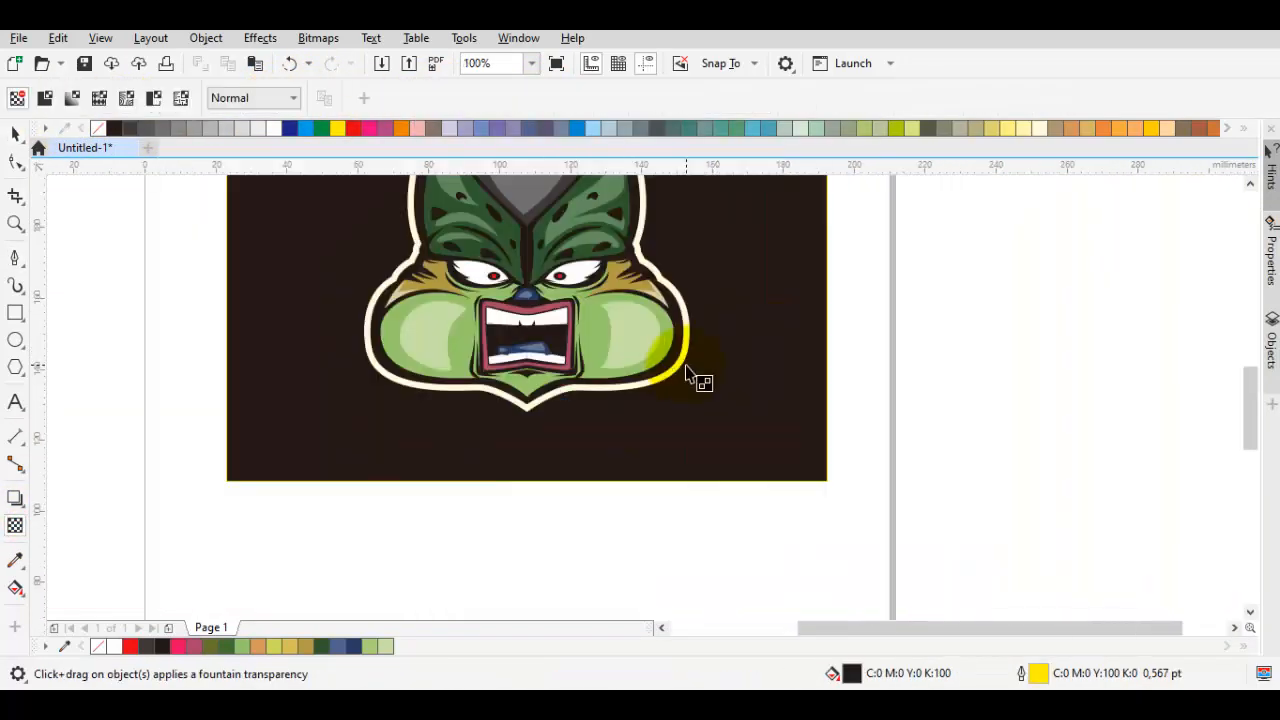
{"action": "scroll", "coordinate": [546, 318], "scroll_direction": "up", "scroll_amount": 3}
{"action": "key", "text": "space"}
{"action": "left_click", "coordinate": [434, 318]}
{"action": "key", "text": "F10"}
{"action": "scroll", "coordinate": [286, 256], "scroll_direction": "up", "scroll_amount": 2}
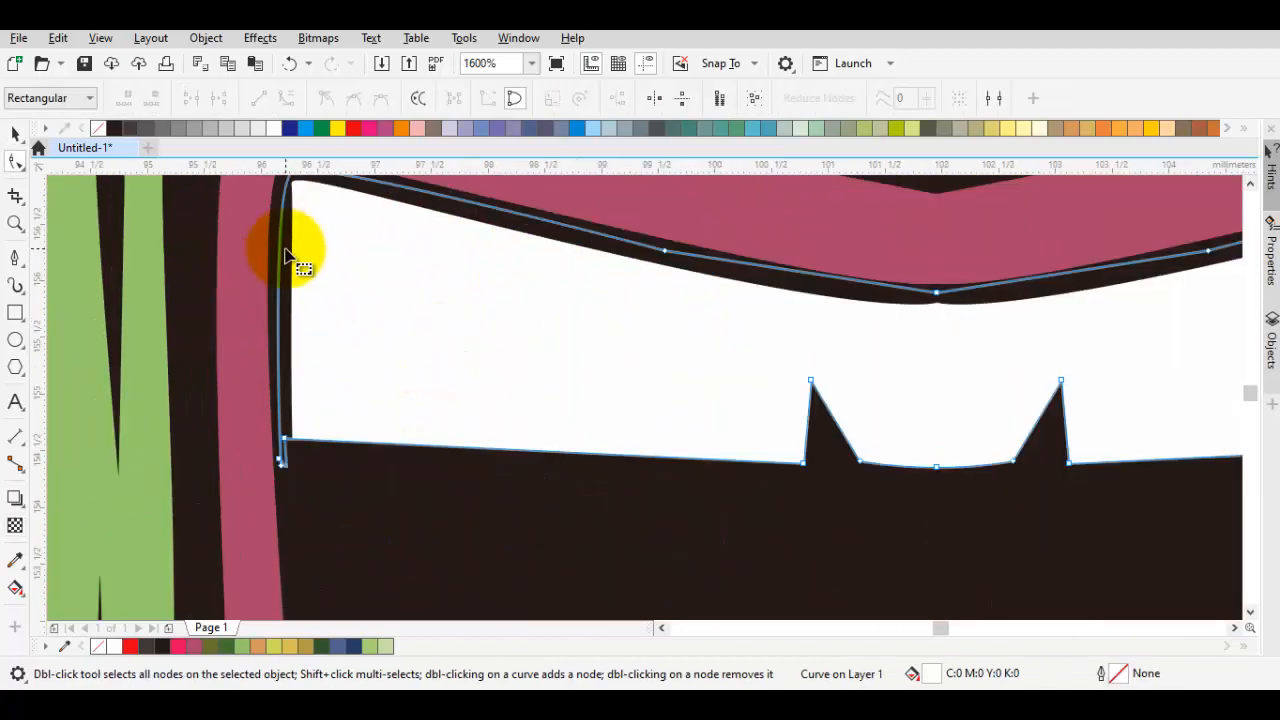
{"action": "scroll", "coordinate": [321, 330], "scroll_direction": "down", "scroll_amount": 2}
- Start a shading curve about 22 mm wide across the upper teeth, with a small notch just beside the middle
{"action": "key", "text": "p"}
{"action": "scroll", "coordinate": [290, 380], "scroll_direction": "up", "scroll_amount": 1}
{"action": "left_click_drag", "start_coordinate": [368, 493], "coordinate": [286, 449]}
{"action": "left_click_drag", "start_coordinate": [390, 223], "coordinate": [343, 318]}
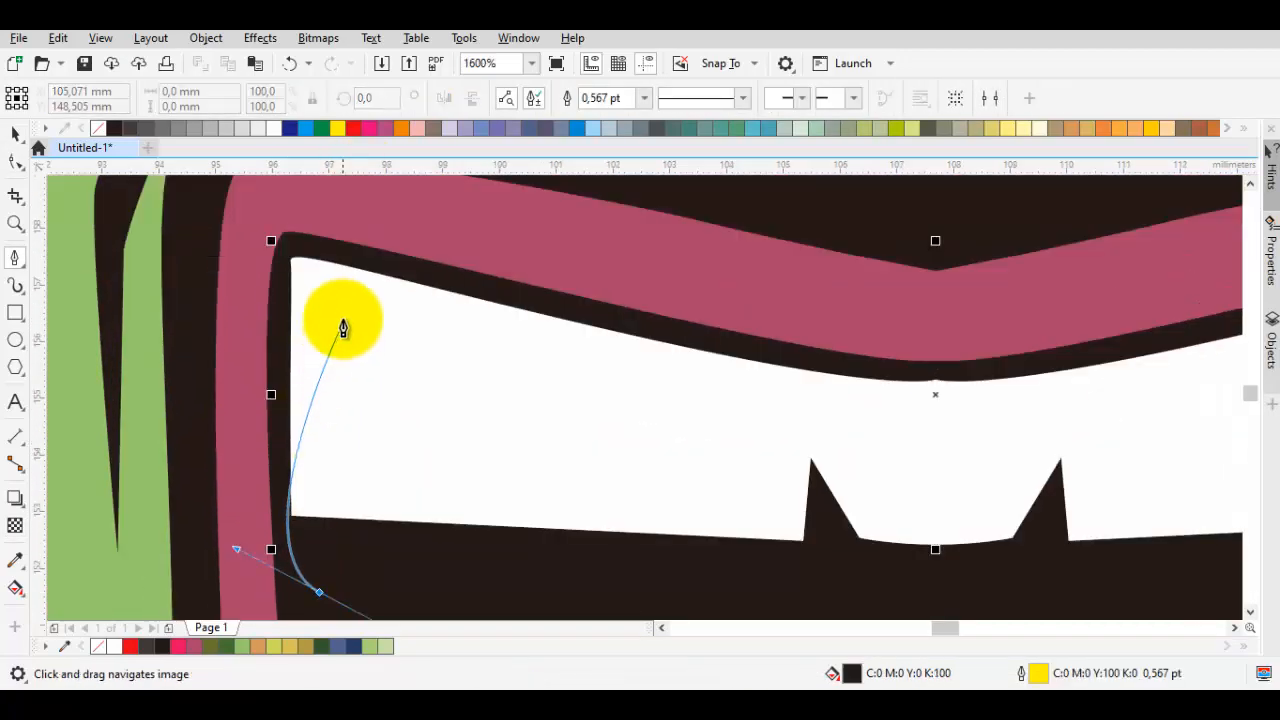
{"action": "left_click", "coordinate": [343, 318]}
{"action": "left_click_drag", "start_coordinate": [963, 453], "coordinate": [573, 440]}
{"action": "left_click", "coordinate": [609, 396]}
{"action": "left_click", "coordinate": [618, 430]}
{"action": "left_click_drag", "start_coordinate": [1083, 368], "coordinate": [895, 416]}
{"action": "left_click_drag", "start_coordinate": [974, 391], "coordinate": [992, 397]}
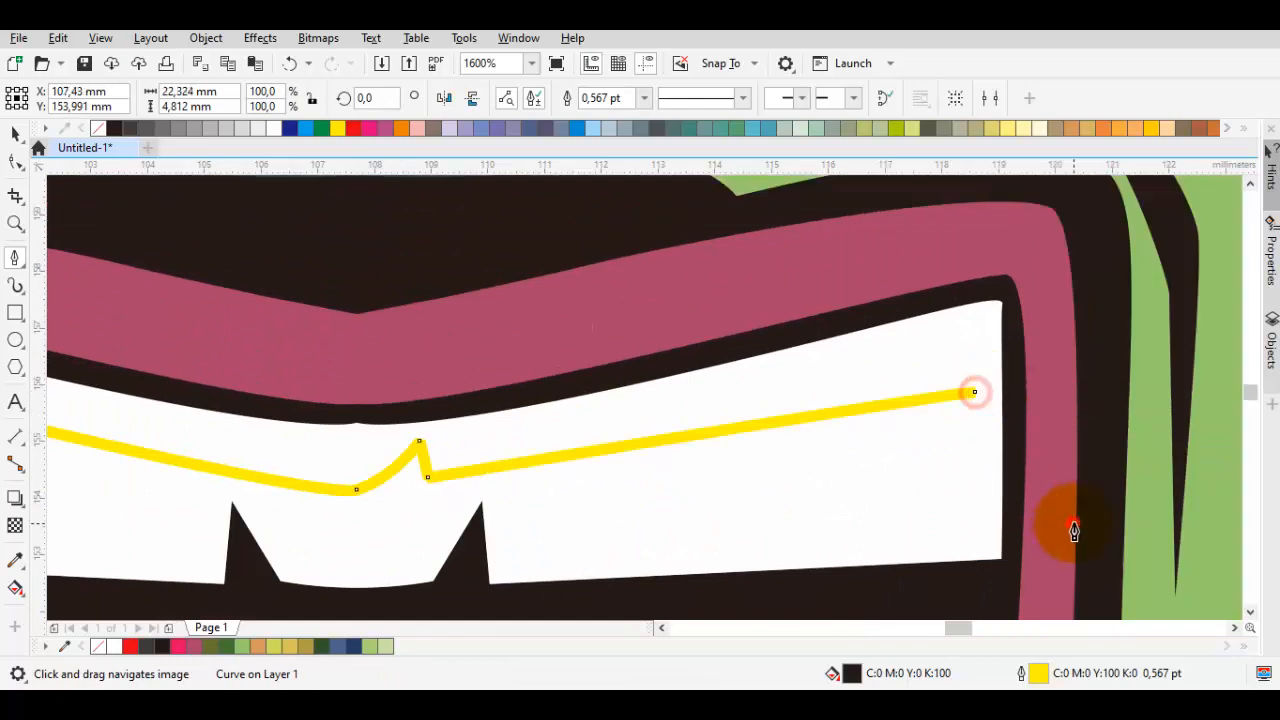
- Continue the shading curve down the right side of the mouth and across the lower teeth to their left end
{"action": "left_click", "coordinate": [1075, 526]}
{"action": "scroll", "coordinate": [1075, 528], "scroll_direction": "down", "scroll_amount": 1}
{"action": "left_click_drag", "start_coordinate": [1072, 562], "coordinate": [1041, 172]}
{"action": "left_click_drag", "start_coordinate": [1031, 459], "coordinate": [992, 456]}
{"action": "scroll", "coordinate": [945, 441], "scroll_direction": "up", "scroll_amount": 2}
{"action": "left_click_drag", "start_coordinate": [1168, 386], "coordinate": [1066, 484]}
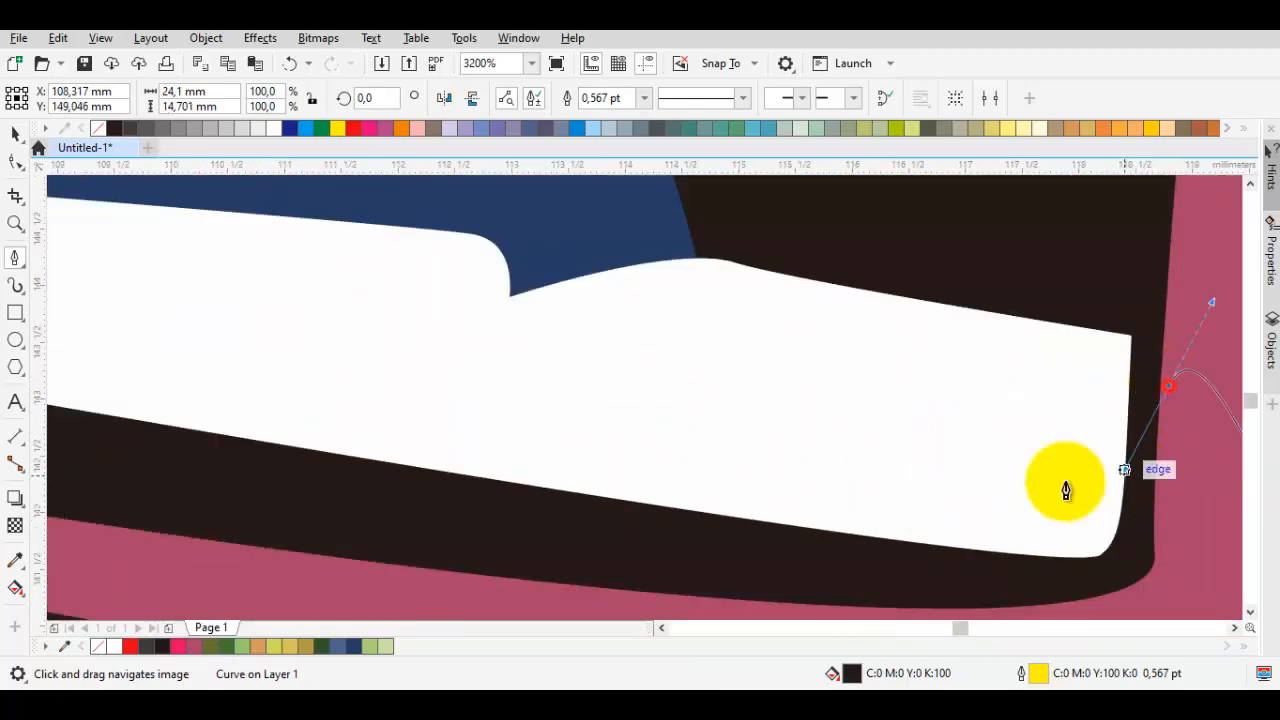
{"action": "left_click_drag", "start_coordinate": [244, 367], "coordinate": [541, 404]}
{"action": "scroll", "coordinate": [541, 404], "scroll_direction": "down", "scroll_amount": 1}
{"action": "left_click", "coordinate": [546, 403]}
{"action": "left_click", "coordinate": [398, 351]}
{"action": "left_click_drag", "start_coordinate": [322, 382], "coordinate": [772, 362]}
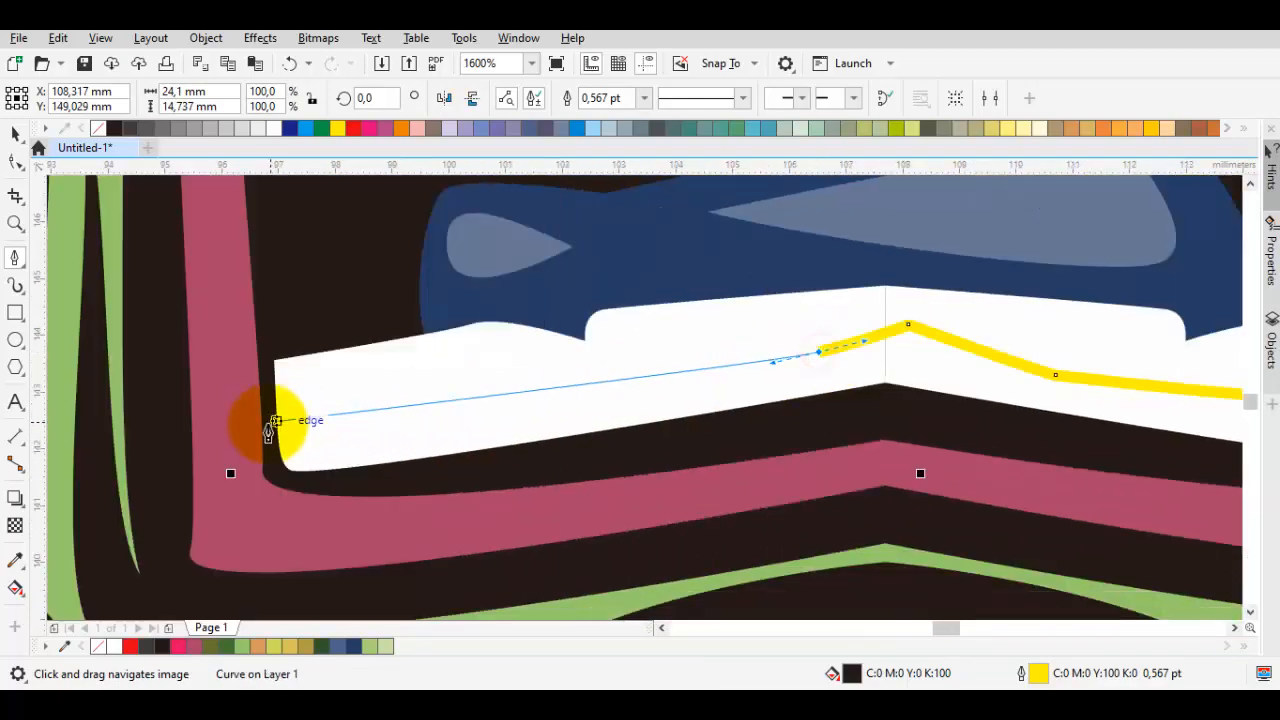
{"action": "left_click", "coordinate": [322, 432]}
- Close the shading curve around the outside of the mouth, about 36 by 28 mm overall, and remove its fill
{"action": "left_click", "coordinate": [199, 400]}
{"action": "scroll", "coordinate": [221, 421], "scroll_direction": "down", "scroll_amount": 2}
{"action": "left_click_drag", "start_coordinate": [231, 470], "coordinate": [268, 508]}
{"action": "left_click", "coordinate": [446, 523]}
{"action": "left_click_drag", "start_coordinate": [709, 350], "coordinate": [872, 473]}
{"action": "left_click", "coordinate": [838, 341]}
{"action": "left_click_drag", "start_coordinate": [649, 279], "coordinate": [634, 281]}
{"action": "left_click", "coordinate": [426, 295]}
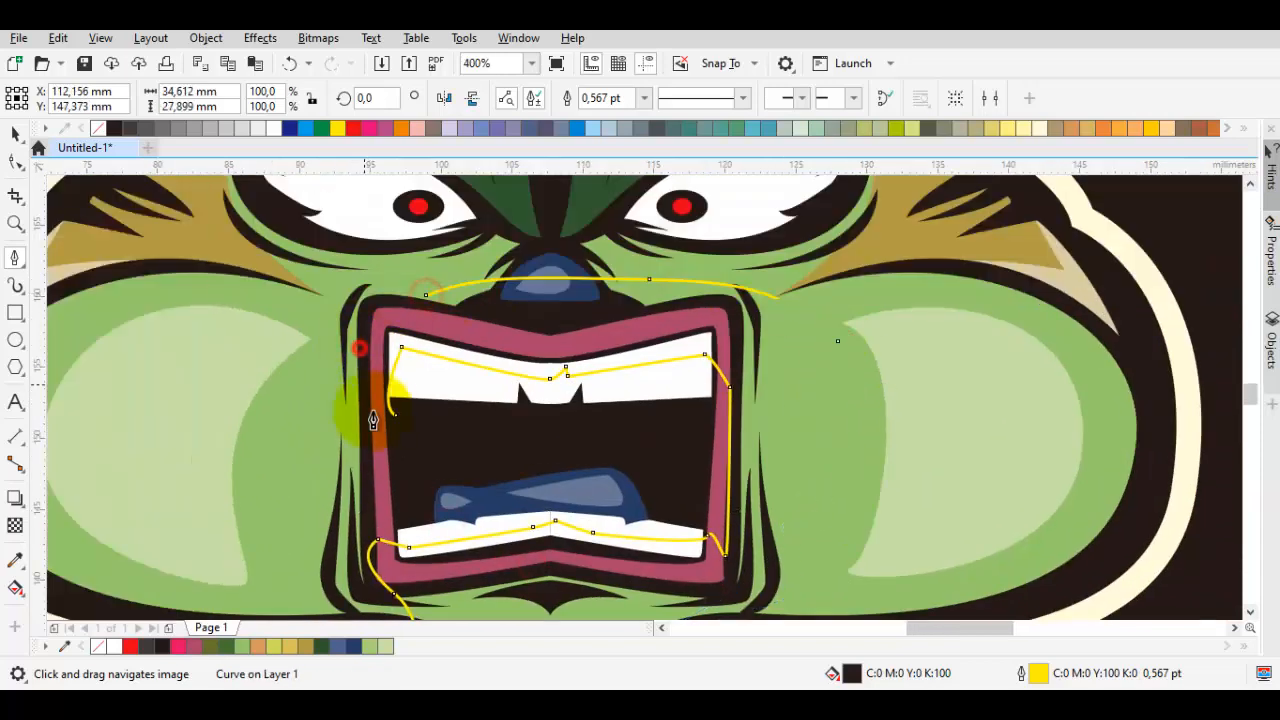
{"action": "left_click", "coordinate": [98, 128]}
- Weld the two halves of the lower teeth into one shape
{"action": "scroll", "coordinate": [530, 442], "scroll_direction": "up", "scroll_amount": 1}
{"action": "left_click_drag", "start_coordinate": [566, 558], "coordinate": [554, 503]}
{"action": "key", "text": "Escape"}
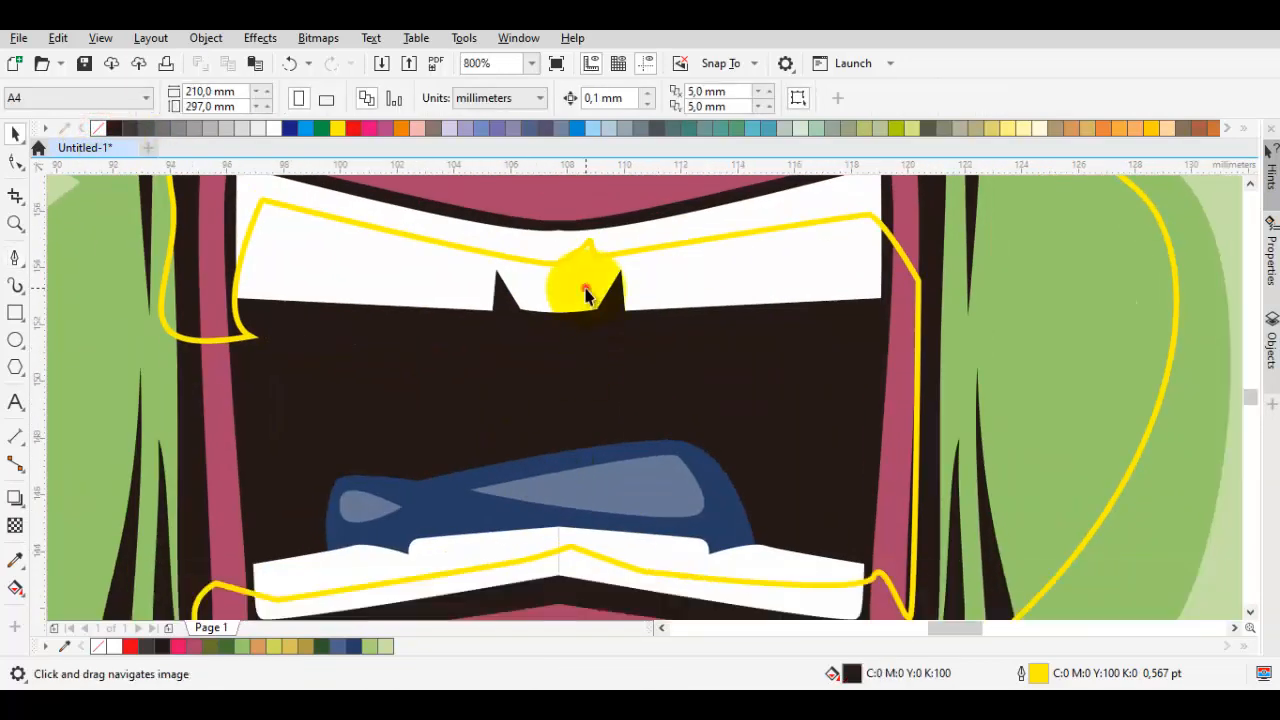
{"action": "double_click", "coordinate": [586, 291]}
{"action": "left_click_drag", "start_coordinate": [598, 386], "coordinate": [640, 211]}
{"action": "left_click", "coordinate": [653, 378]}
{"action": "key", "text": "space"}
{"action": "left_click", "coordinate": [565, 370], "text": "shift"}
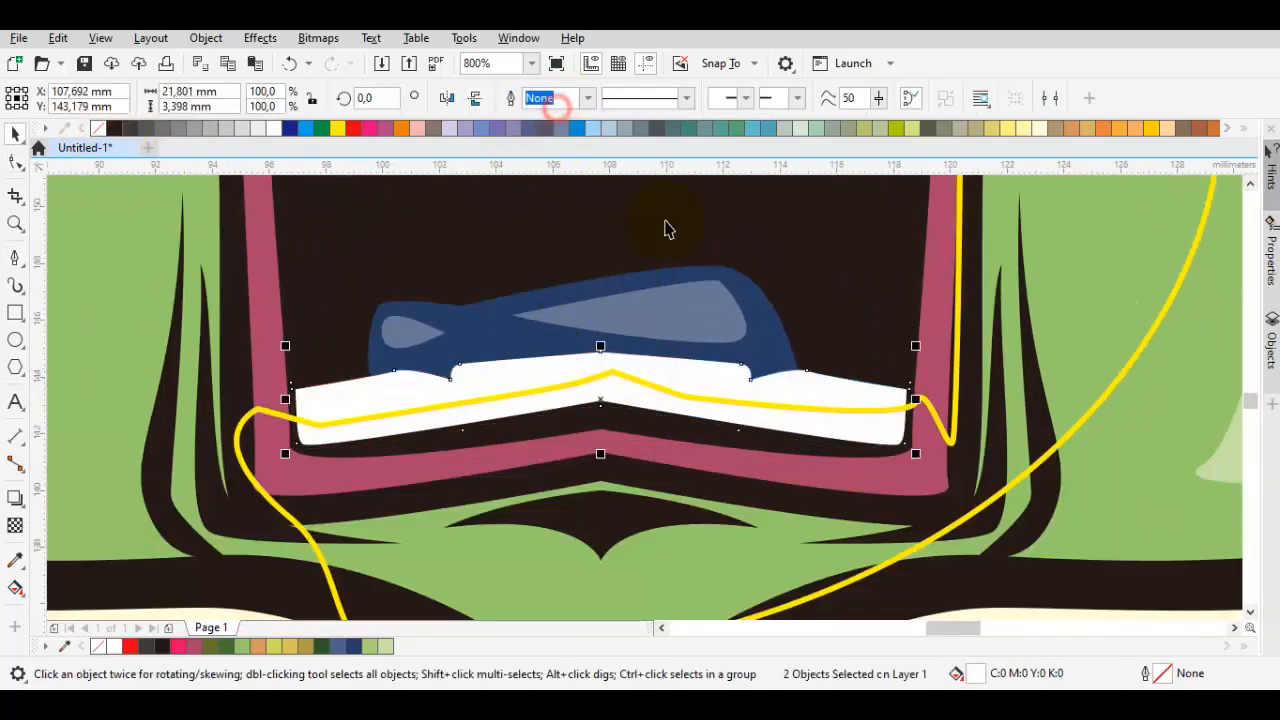
- Intersect the shading curve with the lower and upper teeth, and delete the curve
{"action": "left_click", "coordinate": [1127, 374]}
{"action": "left_click", "coordinate": [808, 383], "text": "shift"}
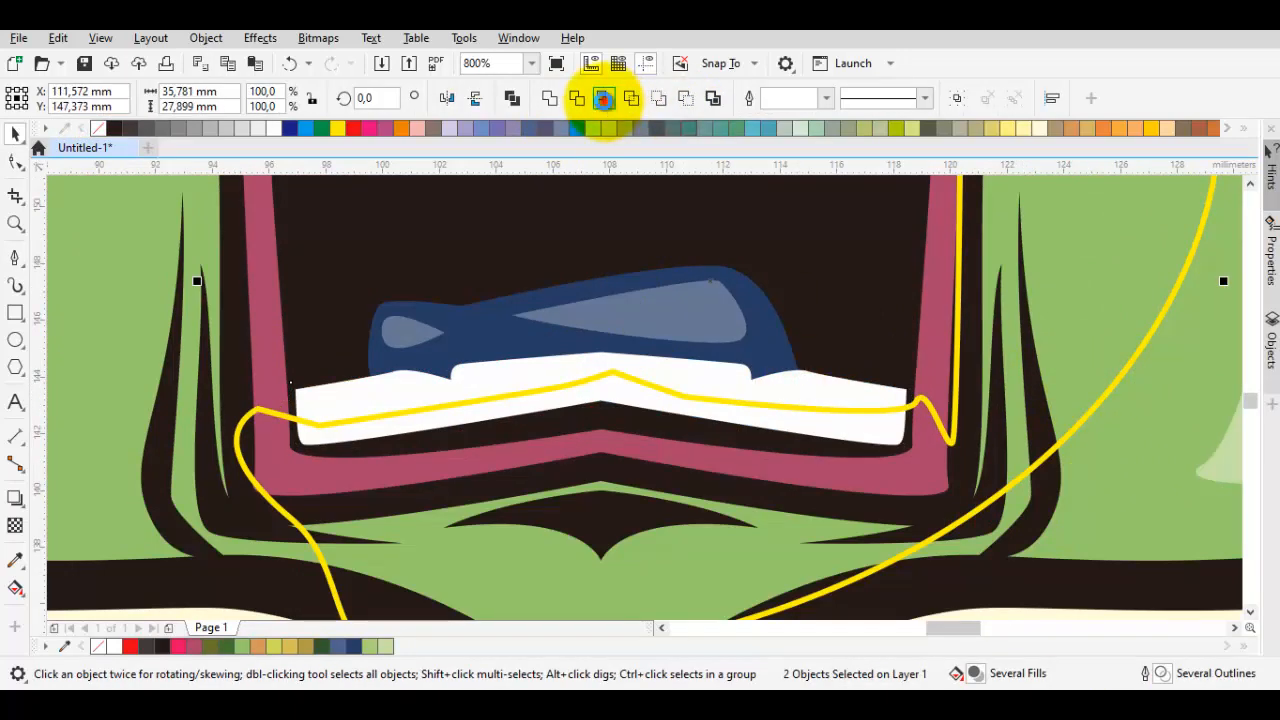
{"action": "left_click", "coordinate": [603, 99]}
{"action": "left_click_drag", "start_coordinate": [718, 266], "coordinate": [641, 606]}
{"action": "left_click", "coordinate": [1027, 389]}
{"action": "left_click", "coordinate": [757, 434], "text": "shift"}
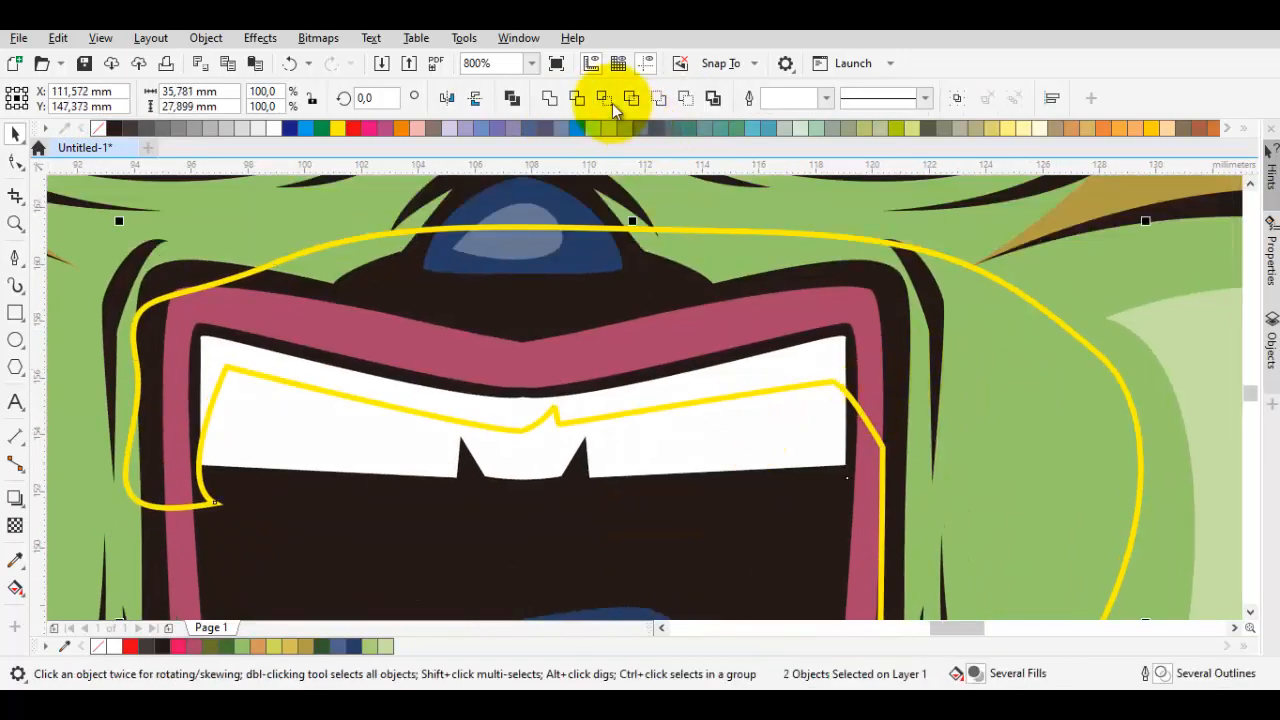
{"action": "left_click", "coordinate": [614, 106]}
{"action": "left_click", "coordinate": [888, 414]}
{"action": "key", "text": "Delete"}
- Fill the shading piece on the upper teeth with 50% black
{"action": "left_click", "coordinate": [823, 366]}
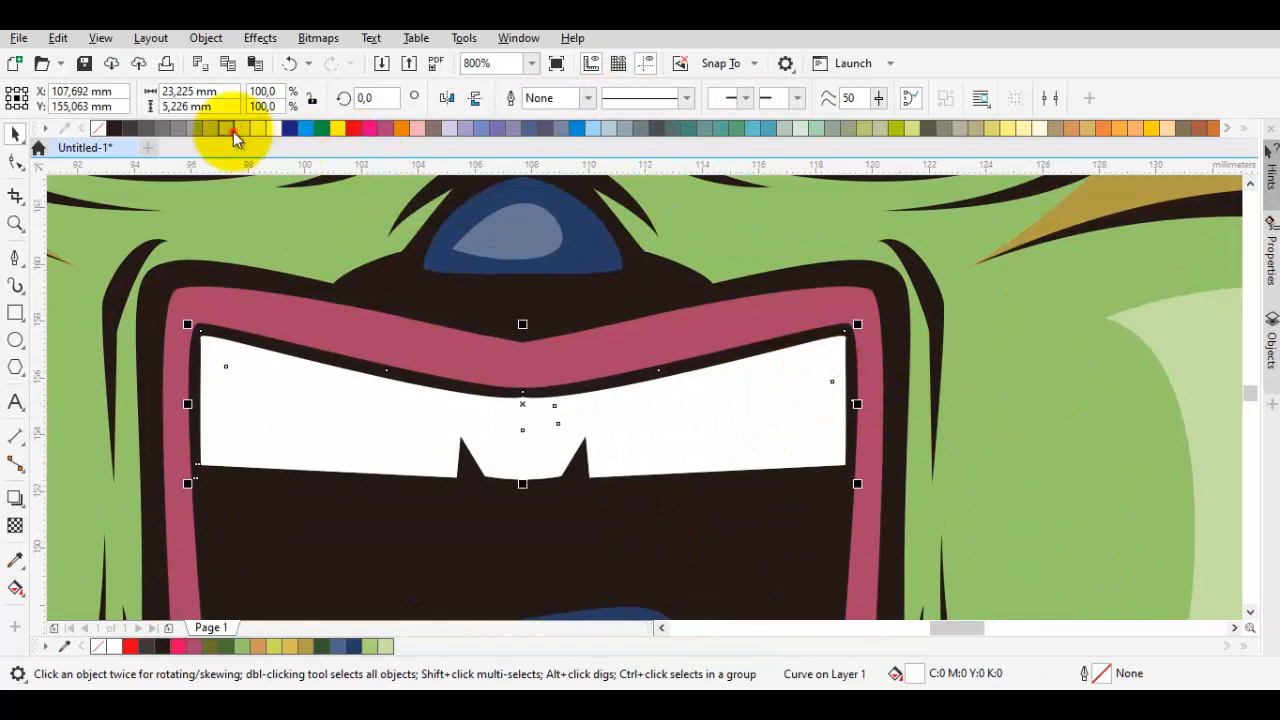
{"action": "left_click", "coordinate": [233, 131]}
{"action": "left_click", "coordinate": [182, 129]}
{"action": "left_click", "coordinate": [194, 129]}
- Sample the grey of the upper teeth shading and apply it to the shading piece on the lower teeth
{"action": "key", "text": "e"}
{"action": "left_click", "coordinate": [365, 387]}
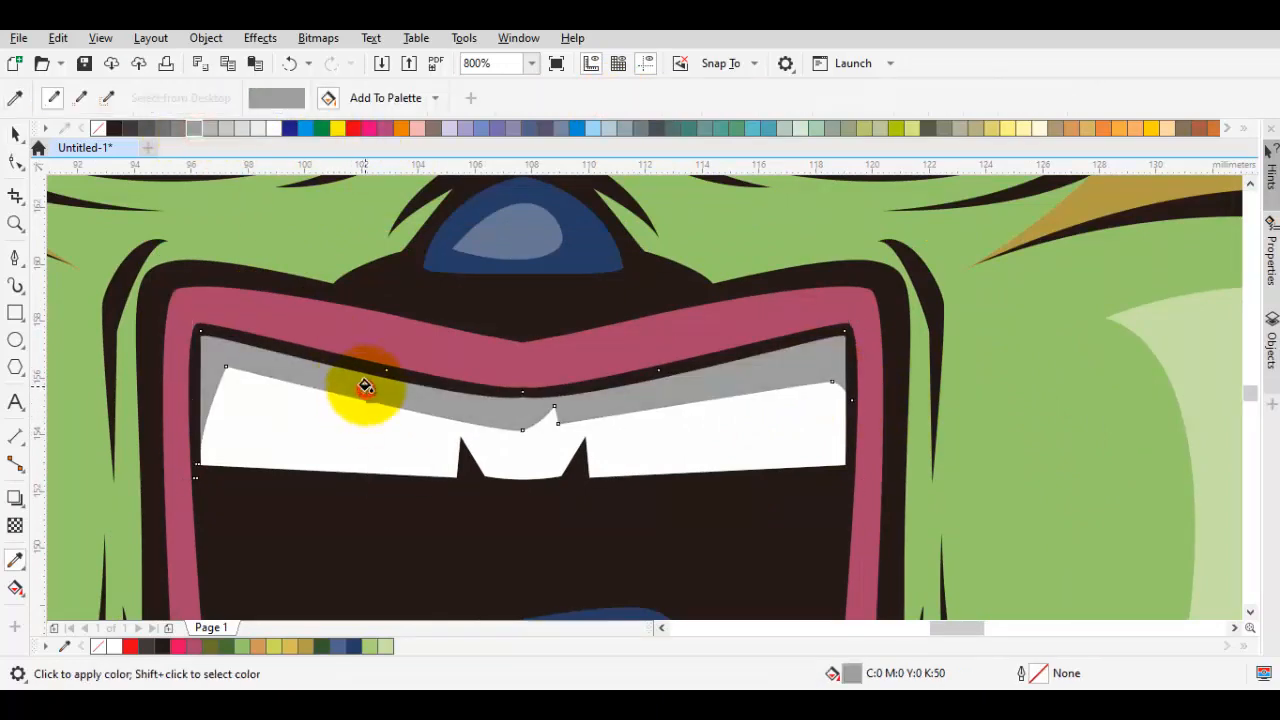
{"action": "scroll", "coordinate": [365, 387], "scroll_direction": "down", "scroll_amount": 1}
{"action": "left_click_drag", "start_coordinate": [345, 573], "coordinate": [411, 429]}
{"action": "scroll", "coordinate": [411, 430], "scroll_direction": "up", "scroll_amount": 1}
{"action": "left_click", "coordinate": [377, 438]}
{"action": "scroll", "coordinate": [450, 428], "scroll_direction": "down", "scroll_amount": 3}
{"action": "key", "text": "space"}
{"action": "scroll", "coordinate": [810, 444], "scroll_direction": "up", "scroll_amount": 1}
{"action": "left_click", "coordinate": [826, 446]}
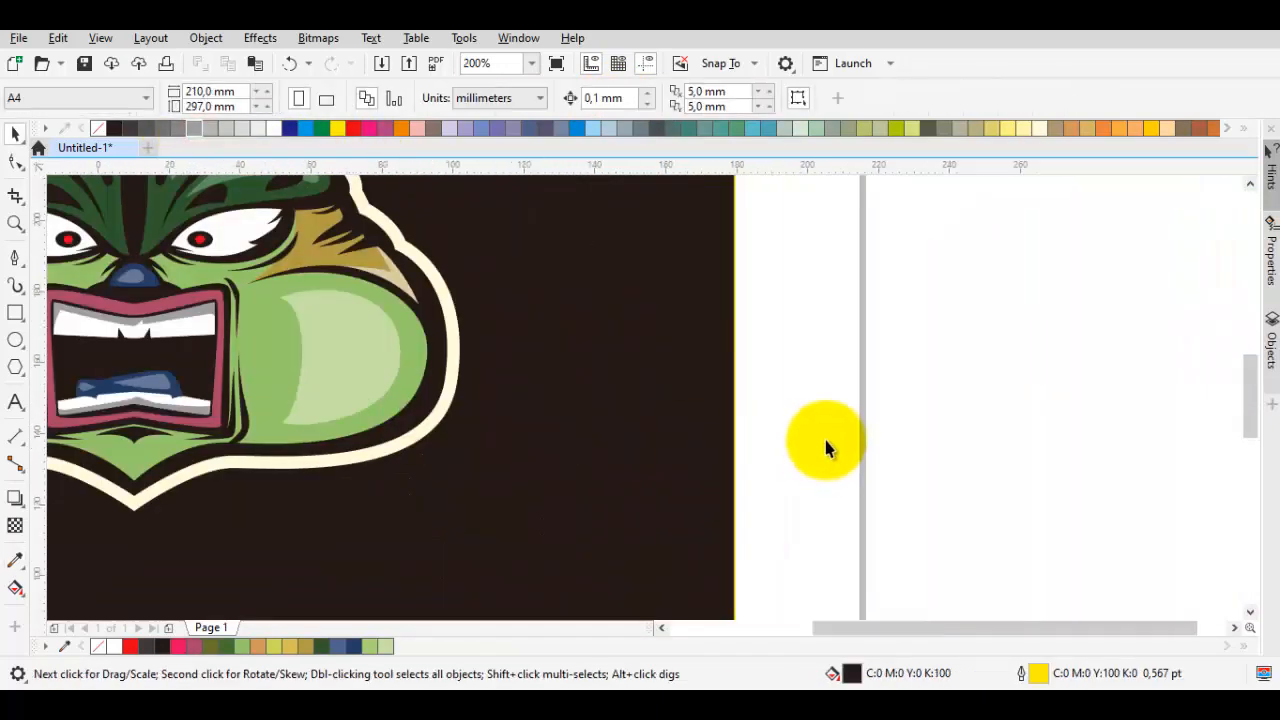
- Start a shading curve above the left eye, running down past its pupil and across the nose to below the right eye
{"action": "scroll", "coordinate": [849, 383], "scroll_direction": "down", "scroll_amount": 1}
{"action": "scroll", "coordinate": [690, 420], "scroll_direction": "up", "scroll_amount": 3}
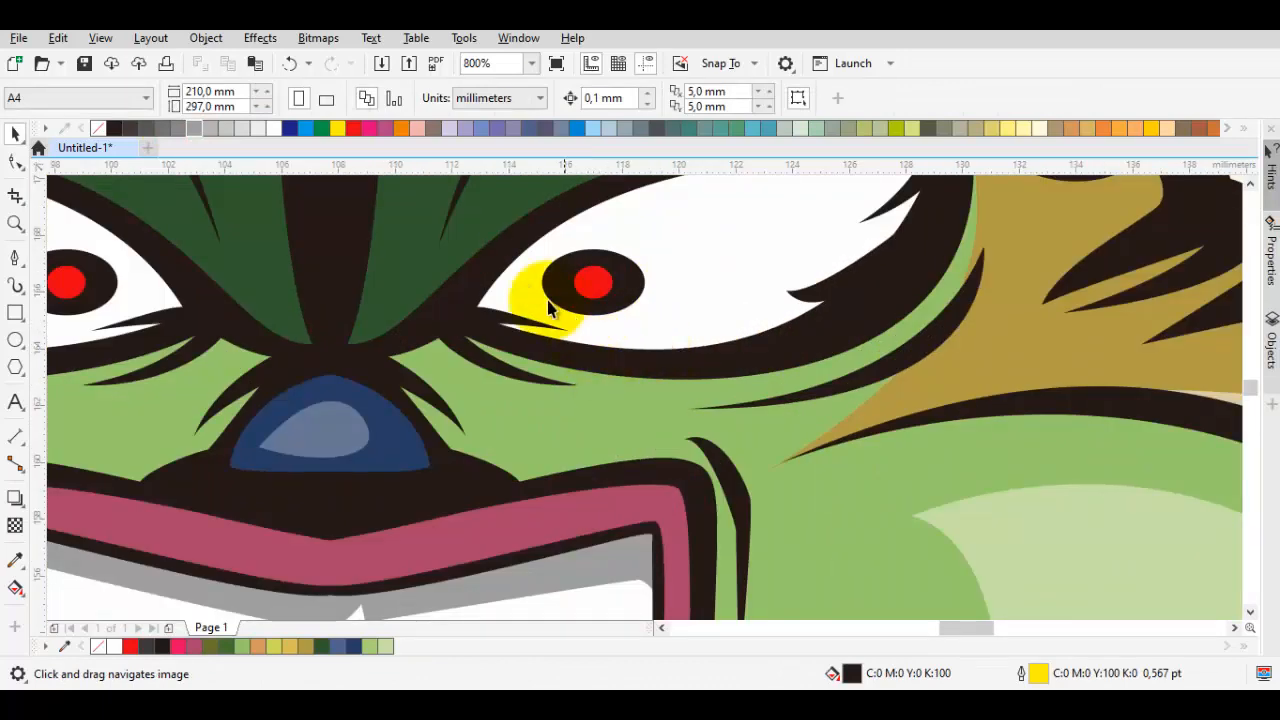
{"action": "left_click_drag", "start_coordinate": [338, 300], "coordinate": [885, 338]}
{"action": "key", "text": "space"}
{"action": "left_click_drag", "start_coordinate": [640, 277], "coordinate": [716, 334]}
{"action": "key", "text": "p"}
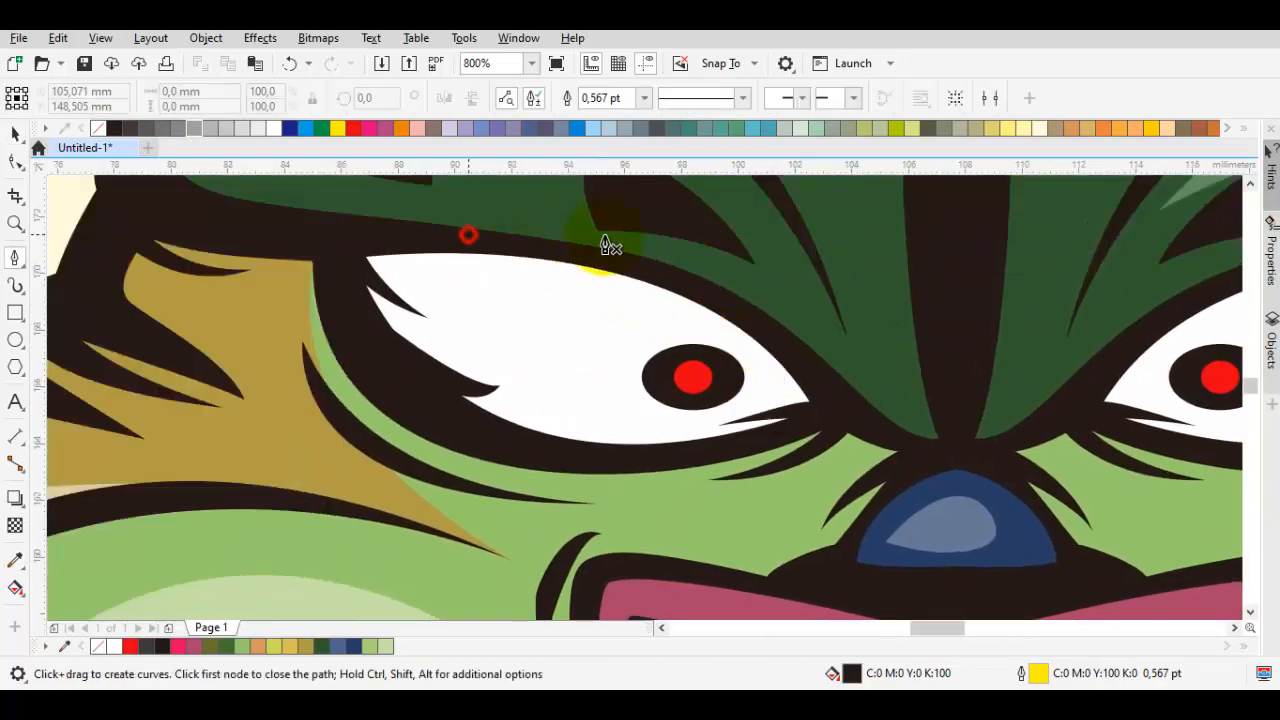
{"action": "left_click_drag", "start_coordinate": [696, 447], "coordinate": [622, 488]}
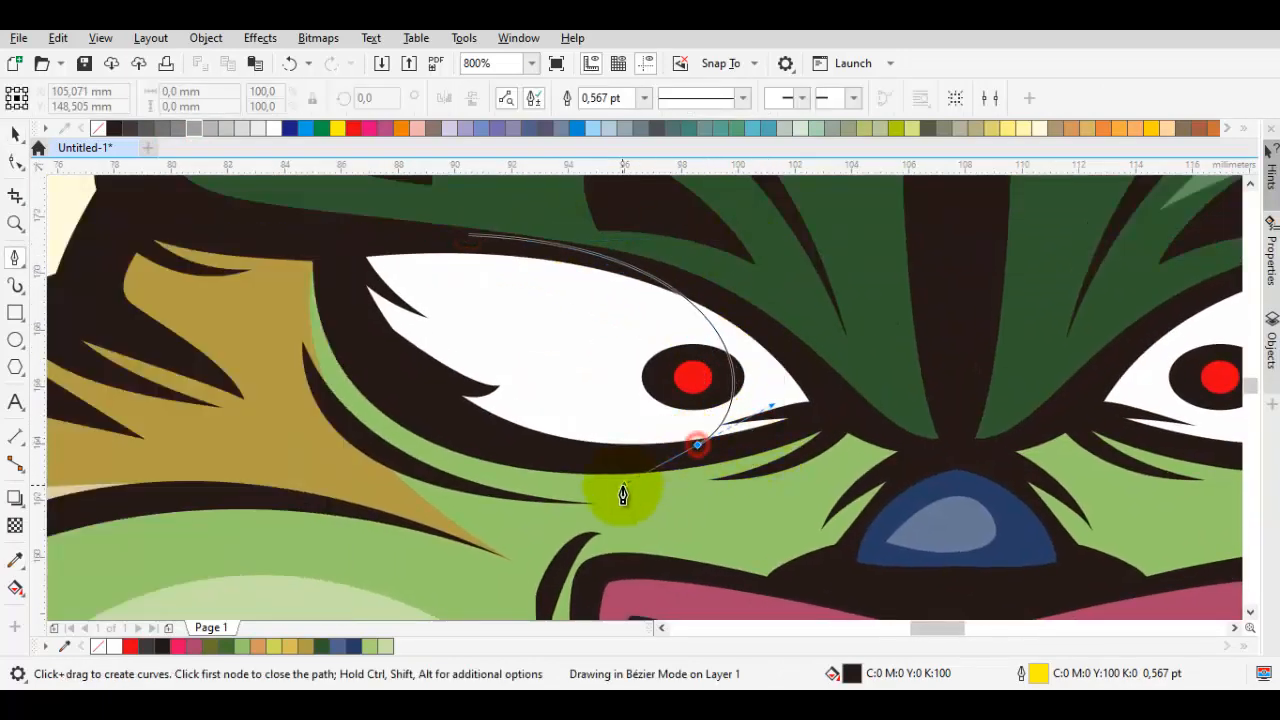
{"action": "scroll", "coordinate": [518, 506], "scroll_direction": "down", "scroll_amount": 1}
{"action": "left_click_drag", "start_coordinate": [917, 505], "coordinate": [797, 463]}
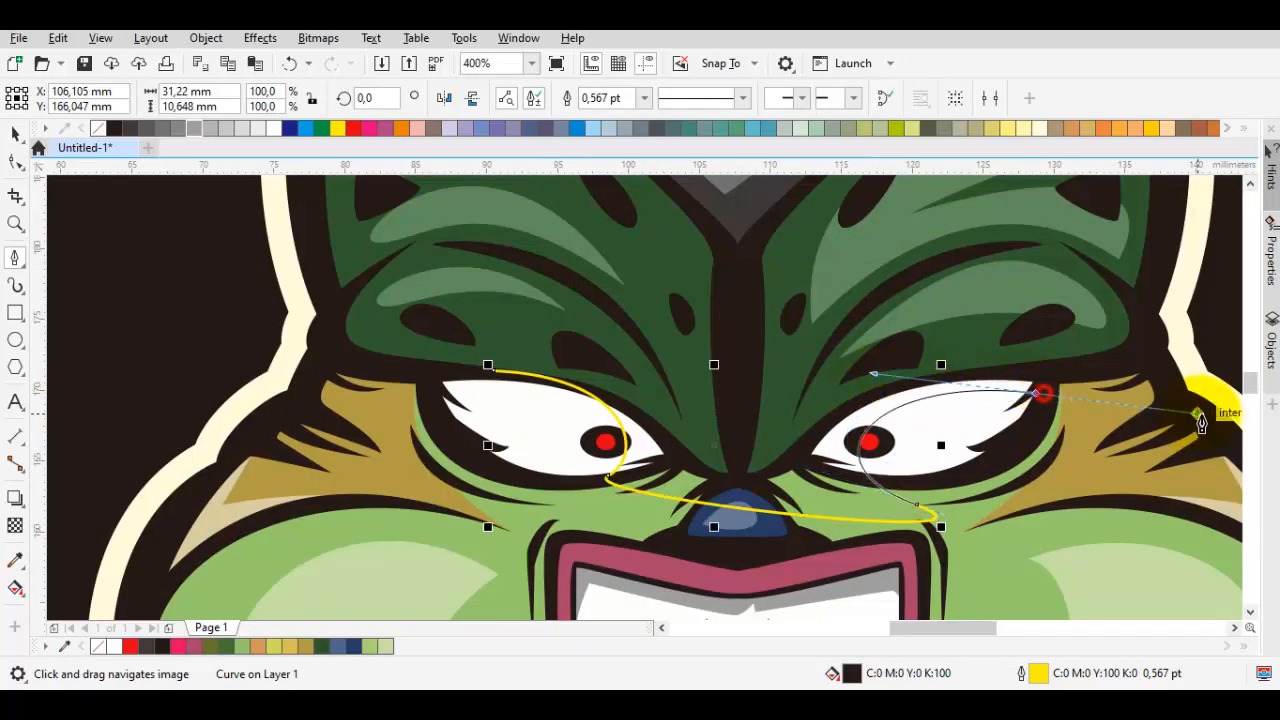
- Take the shading curve over the right eye and close it across the forehead, about 45 by 19 mm overall
{"action": "scroll", "coordinate": [1198, 390], "scroll_direction": "down", "scroll_amount": 1}
{"action": "left_click_drag", "start_coordinate": [1066, 341], "coordinate": [984, 329]}
{"action": "left_click_drag", "start_coordinate": [921, 327], "coordinate": [908, 336]}
{"action": "scroll", "coordinate": [872, 386], "scroll_direction": "up", "scroll_amount": 1}
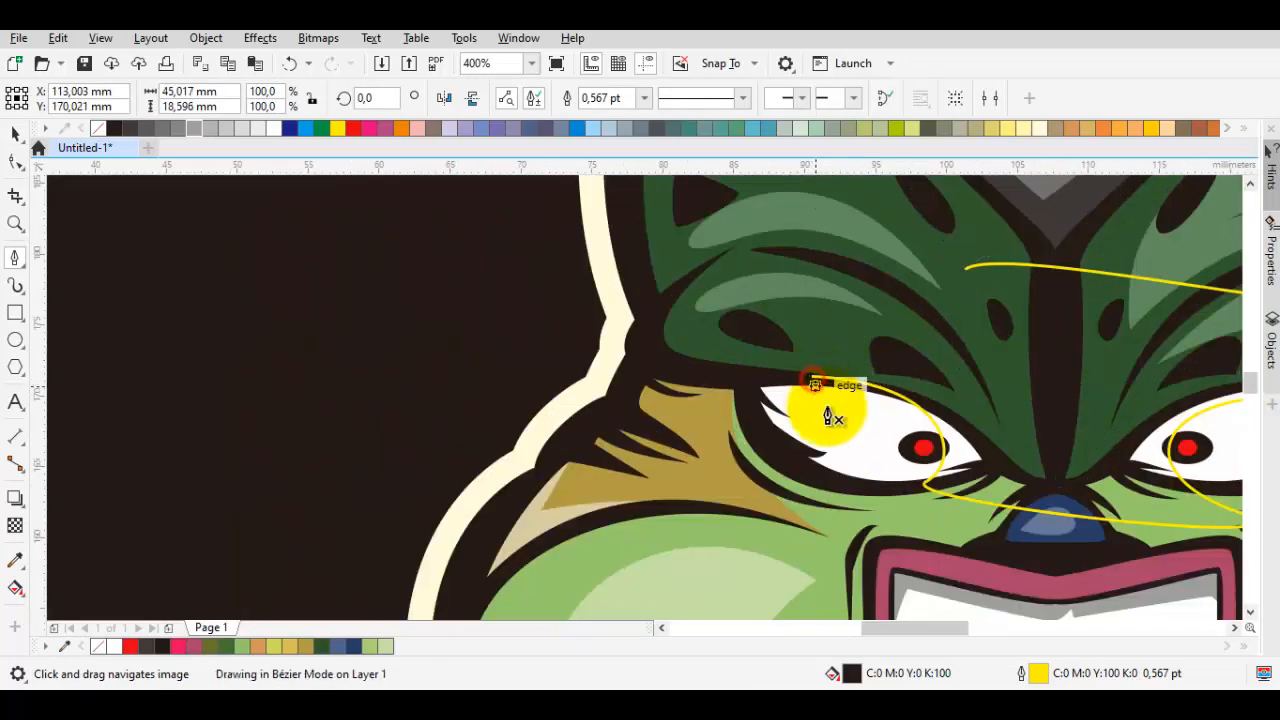
- Intersect the shading curve with the whites of both eyes, and delete the curve
{"action": "left_click", "coordinate": [828, 415]}
{"action": "key", "text": "space"}
{"action": "left_click", "coordinate": [607, 103]}
{"action": "left_click_drag", "start_coordinate": [1103, 324], "coordinate": [598, 256]}
{"action": "left_click", "coordinate": [598, 258]}
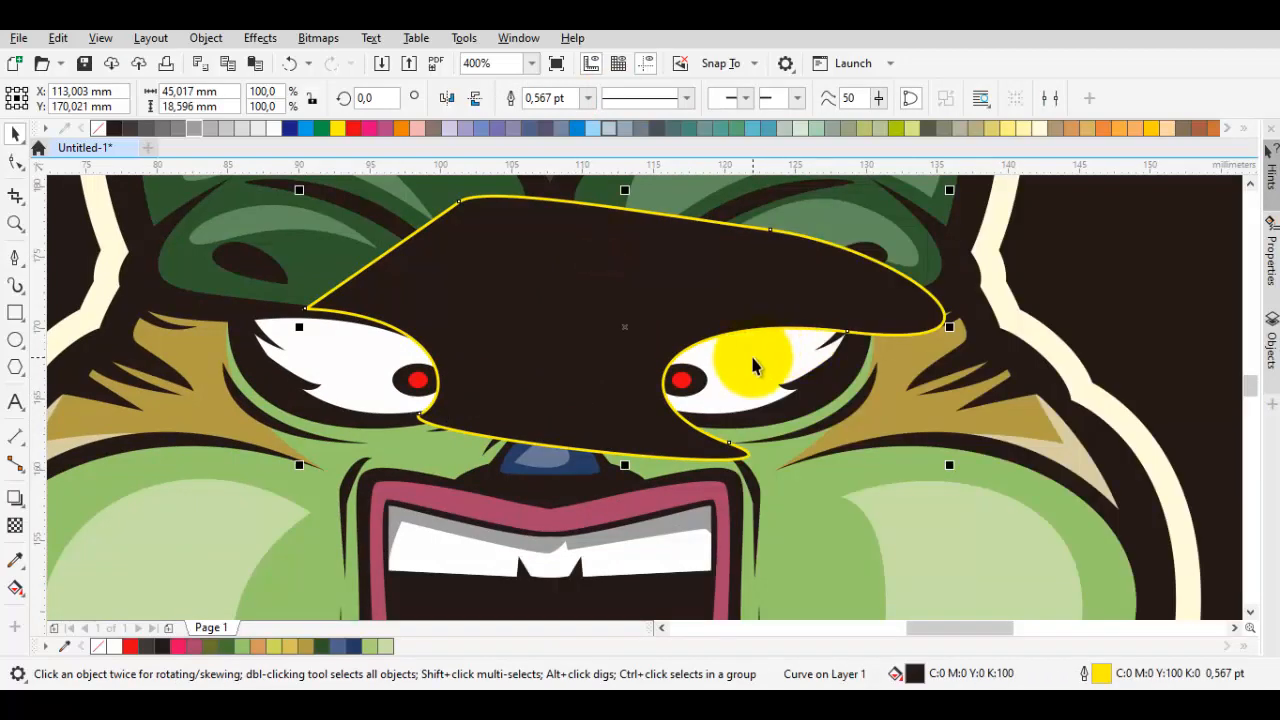
{"action": "left_click", "coordinate": [753, 361], "text": "shift"}
{"action": "left_click", "coordinate": [604, 99]}
{"action": "left_click", "coordinate": [632, 272]}
{"action": "key", "text": "Delete"}
- Fill the shading piece on the right eye with 50% black and sample that grey
{"action": "scroll", "coordinate": [700, 360], "scroll_direction": "up", "scroll_amount": 1}
{"action": "left_click", "coordinate": [828, 371]}
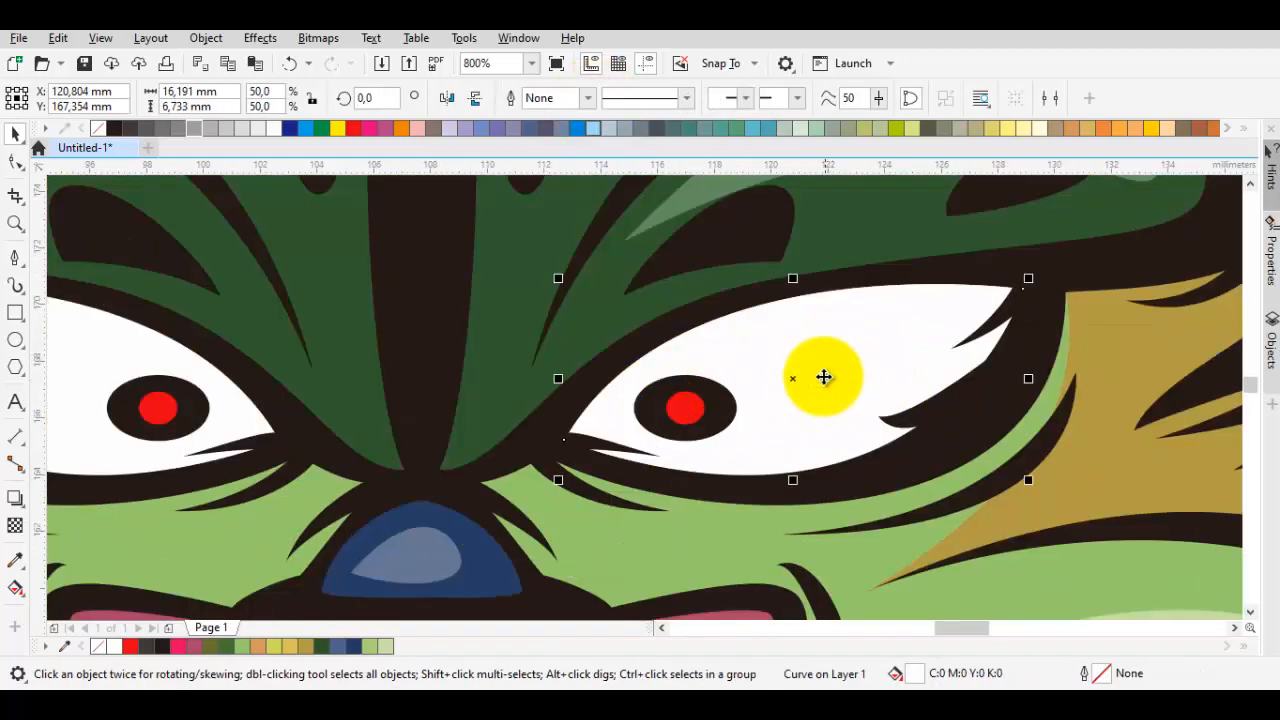
{"action": "scroll", "coordinate": [640, 360], "scroll_direction": "up", "scroll_amount": 1}
{"action": "left_click", "coordinate": [199, 128]}
{"action": "key", "text": "i"}
{"action": "left_click", "coordinate": [562, 443]}
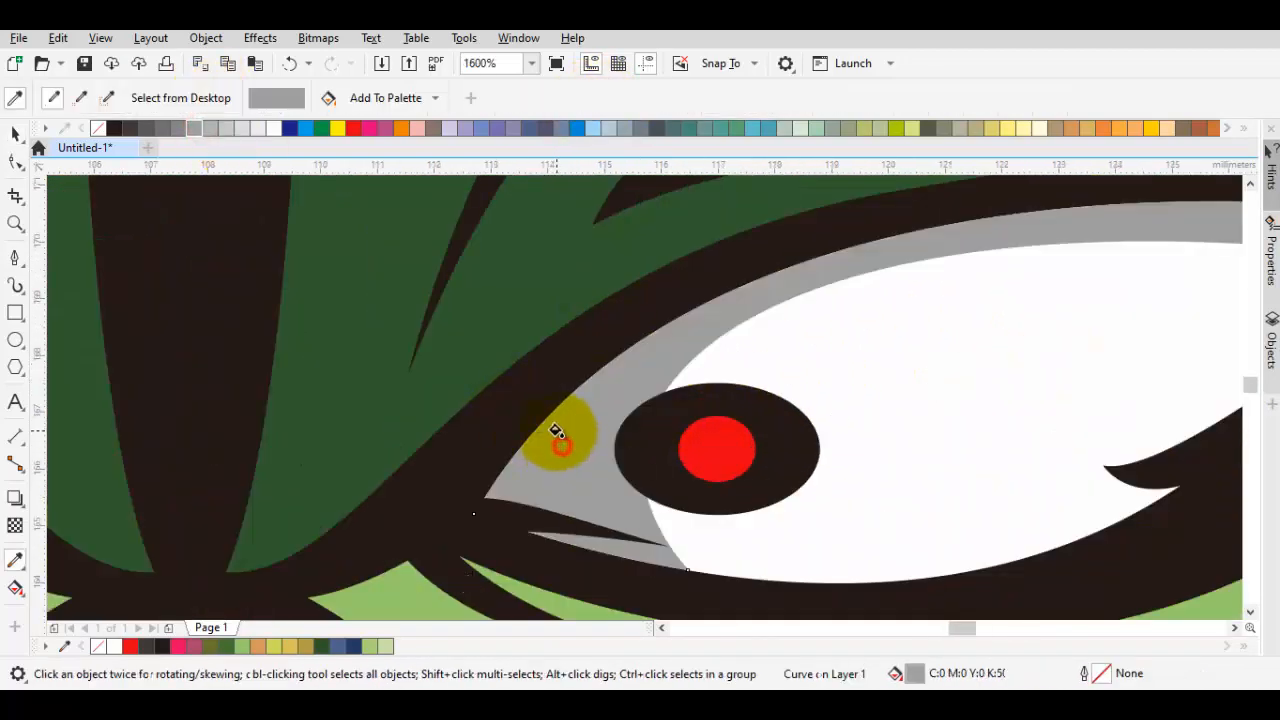
- Apply the sampled grey to the inner-corner shading of the left eye, undoing any fill on the wrong piece
{"action": "scroll", "coordinate": [562, 443], "scroll_direction": "down", "scroll_amount": 2}
{"action": "left_click_drag", "start_coordinate": [458, 408], "coordinate": [660, 369]}
{"action": "left_click_drag", "start_coordinate": [387, 458], "coordinate": [519, 480]}
{"action": "scroll", "coordinate": [517, 450], "scroll_direction": "up", "scroll_amount": 1}
{"action": "left_click", "coordinate": [826, 365]}
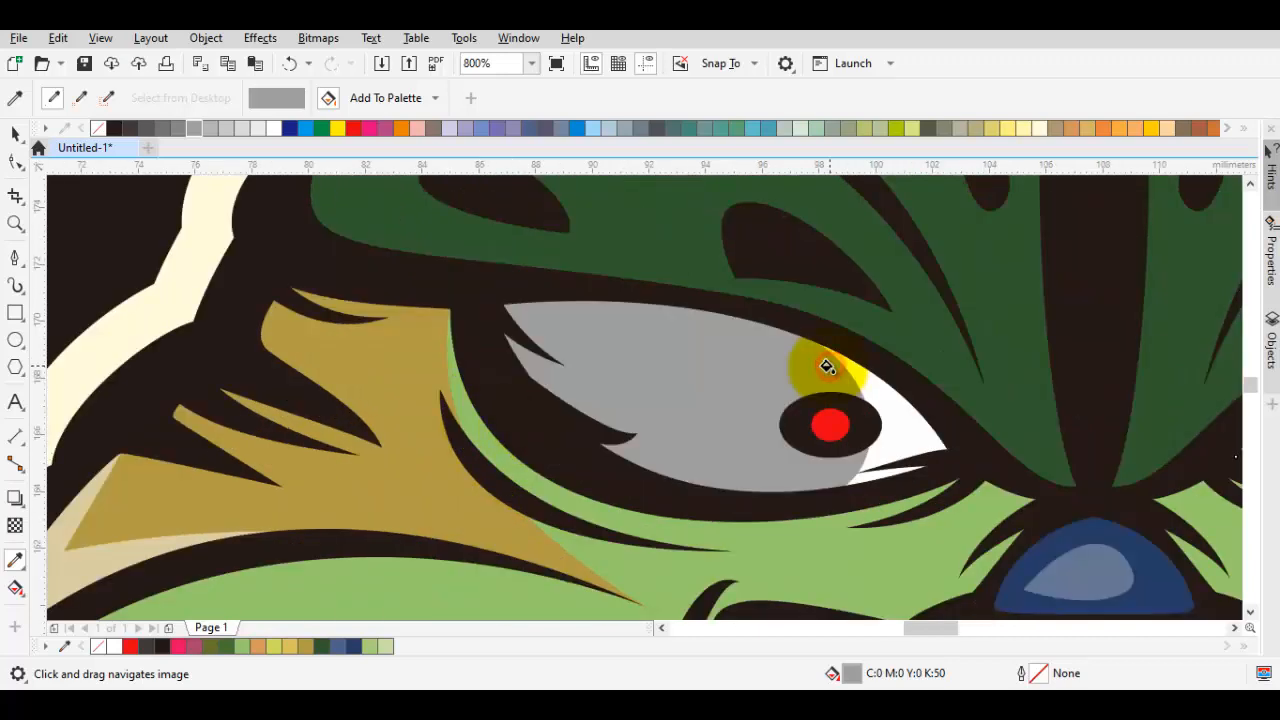
{"action": "key", "text": "ctrl+z"}
{"action": "scroll", "coordinate": [894, 420], "scroll_direction": "down", "scroll_amount": 3}
- Select the shading pieces of both eyes and lighten their fill to 40% black
{"action": "key", "text": "space"}
{"action": "scroll", "coordinate": [929, 459], "scroll_direction": "up", "scroll_amount": 3}
{"action": "left_click", "coordinate": [862, 327]}
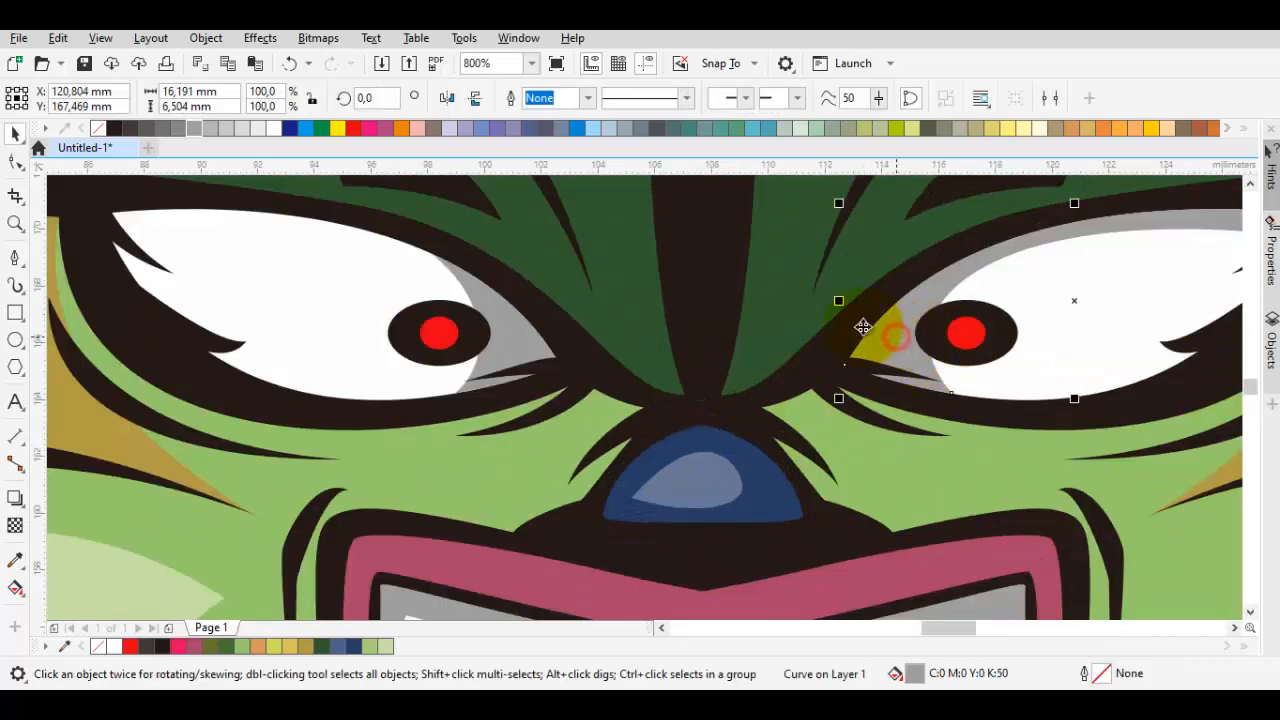
{"action": "left_click", "coordinate": [520, 360], "text": "shift"}
{"action": "left_click", "coordinate": [223, 130]}
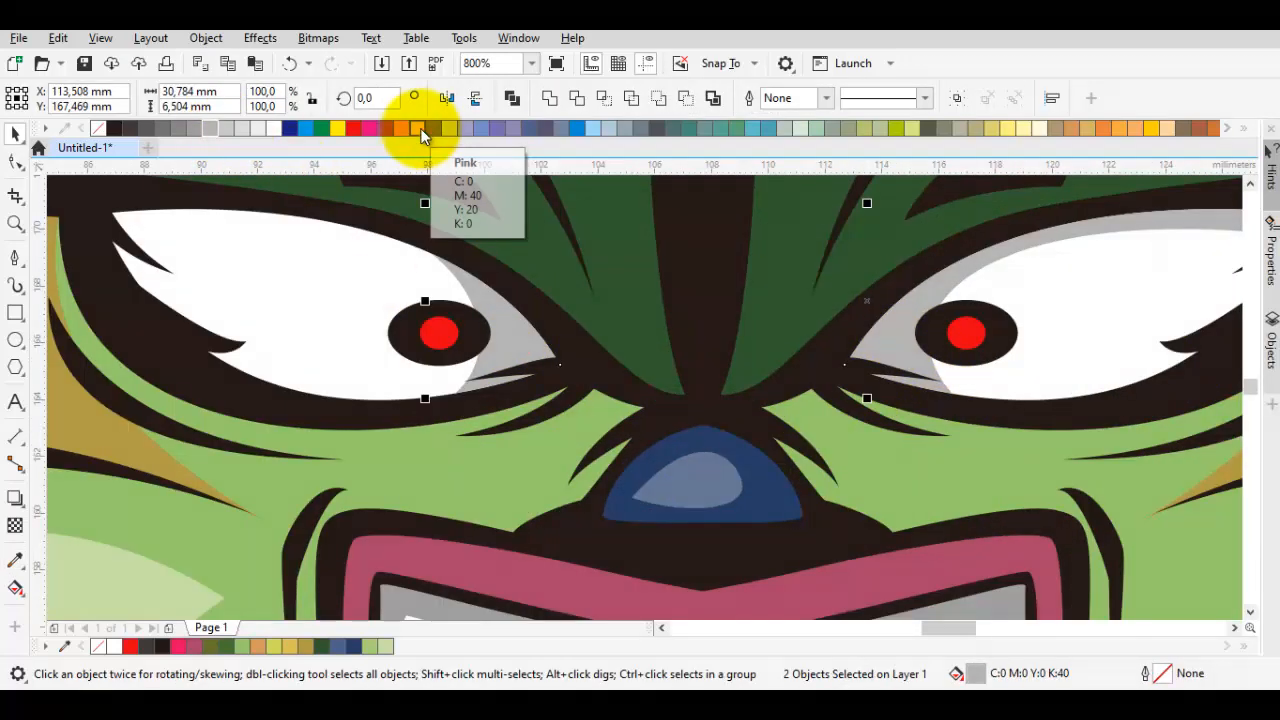
- Recolour the shading pieces of both eyes, trying C20 M20 and C20 Y20 K20 fills before settling on a pale olive-beige
{"action": "left_click", "coordinate": [624, 128]}
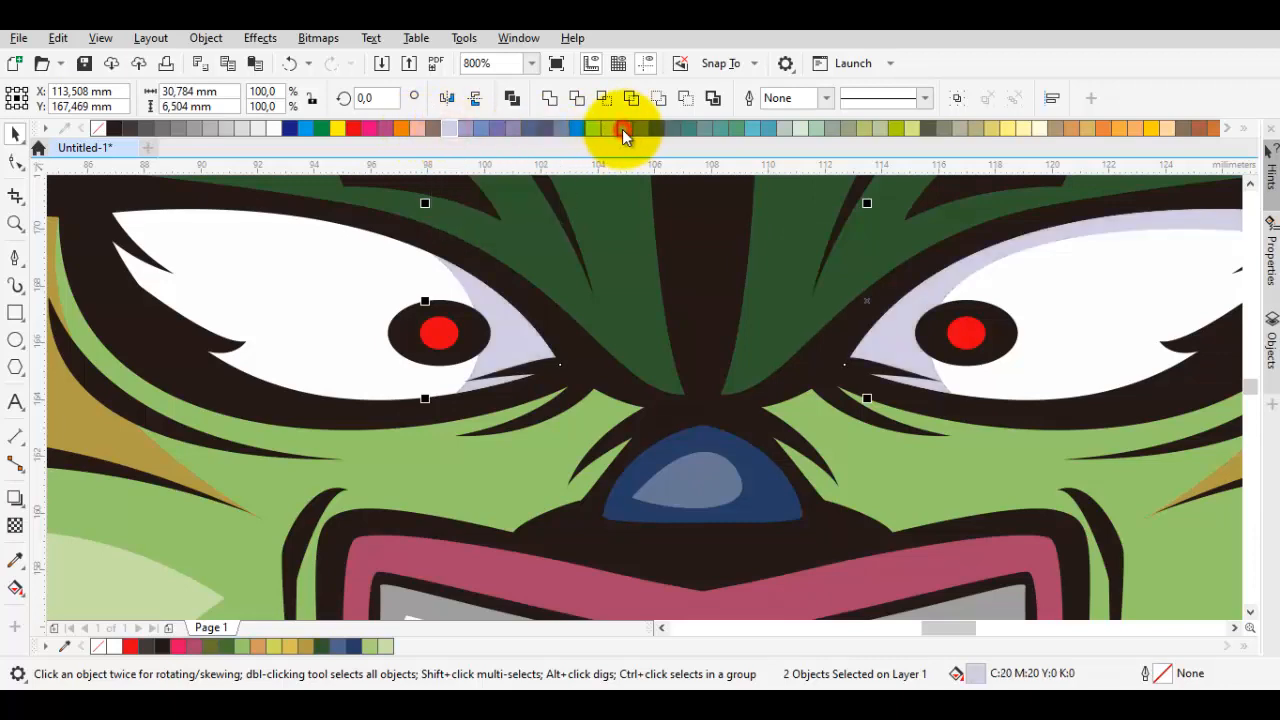
{"action": "left_click", "coordinate": [789, 127]}
{"action": "scroll", "coordinate": [900, 225], "scroll_direction": "down", "scroll_amount": 1}
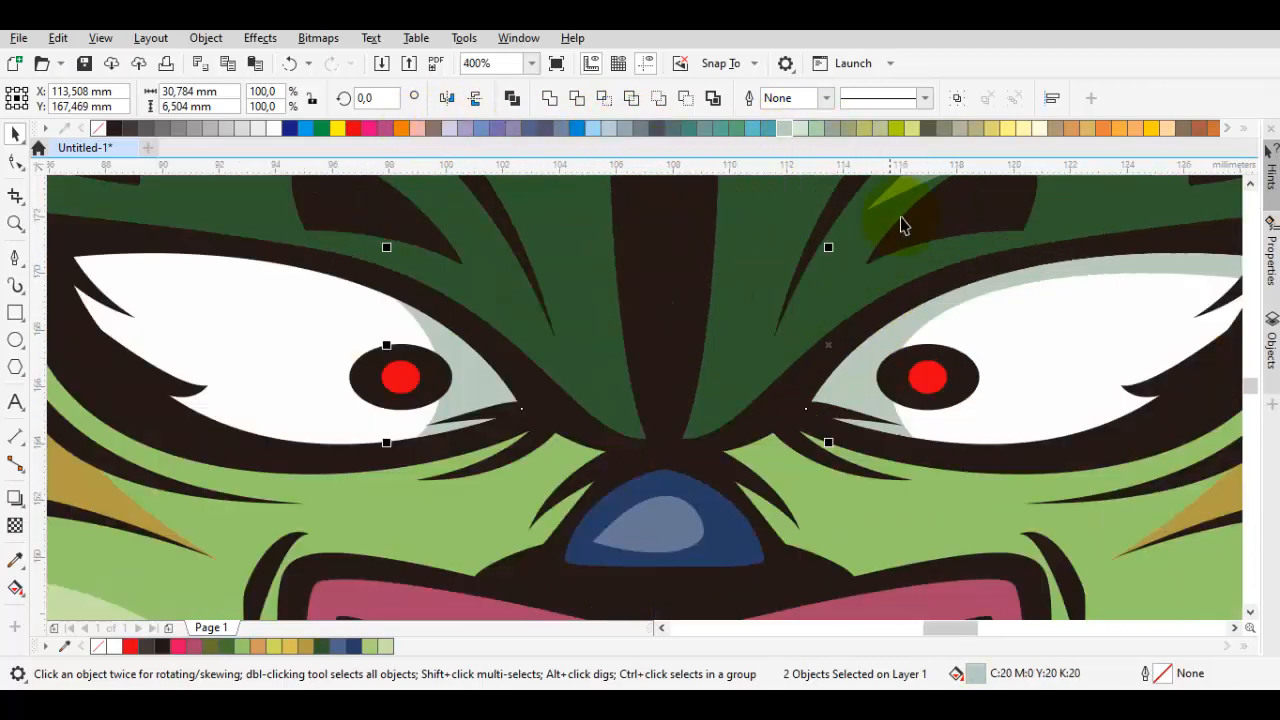
{"action": "scroll", "coordinate": [858, 342], "scroll_direction": "down", "scroll_amount": 2}
- Select all the objects of the horned face, leaving out the black background rectangle, and group them
{"action": "left_click", "coordinate": [1157, 331]}
{"action": "scroll", "coordinate": [1110, 341], "scroll_direction": "down", "scroll_amount": 2}
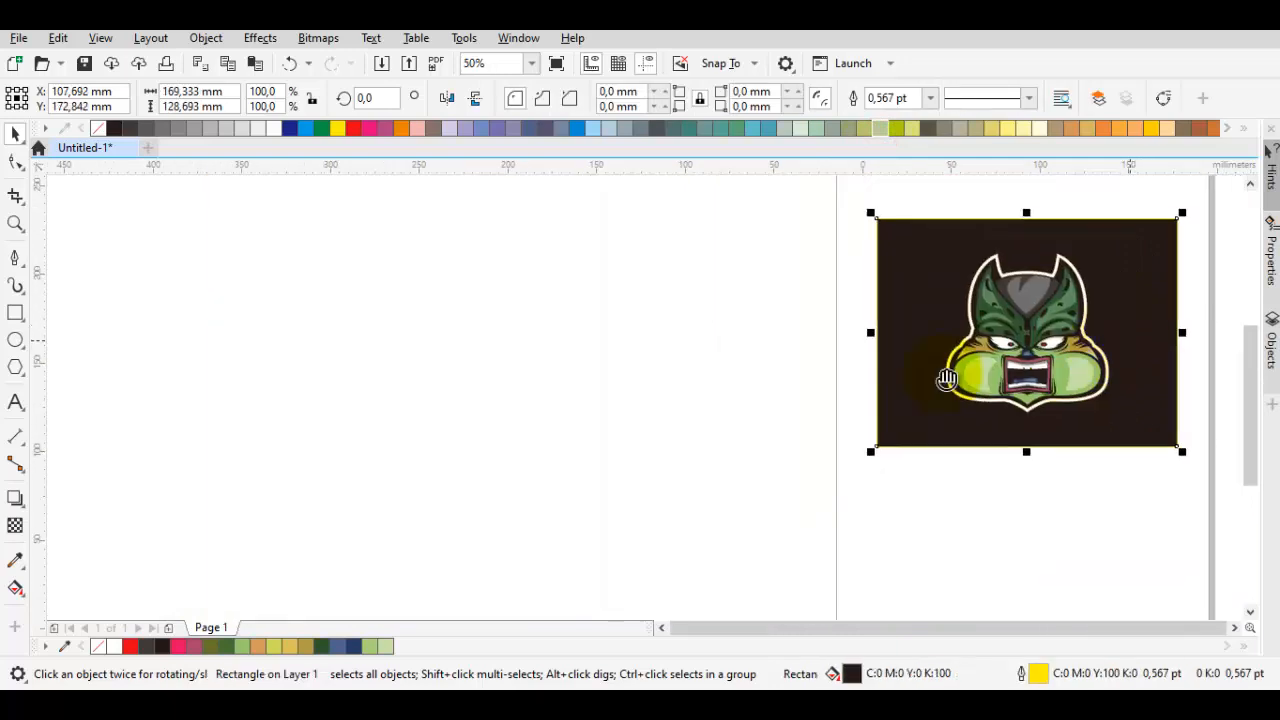
{"action": "left_click_drag", "start_coordinate": [946, 377], "coordinate": [742, 410]}
{"action": "left_click_drag", "start_coordinate": [1062, 514], "coordinate": [737, 291]}
{"action": "scroll", "coordinate": [830, 408], "scroll_direction": "up", "scroll_amount": 2}
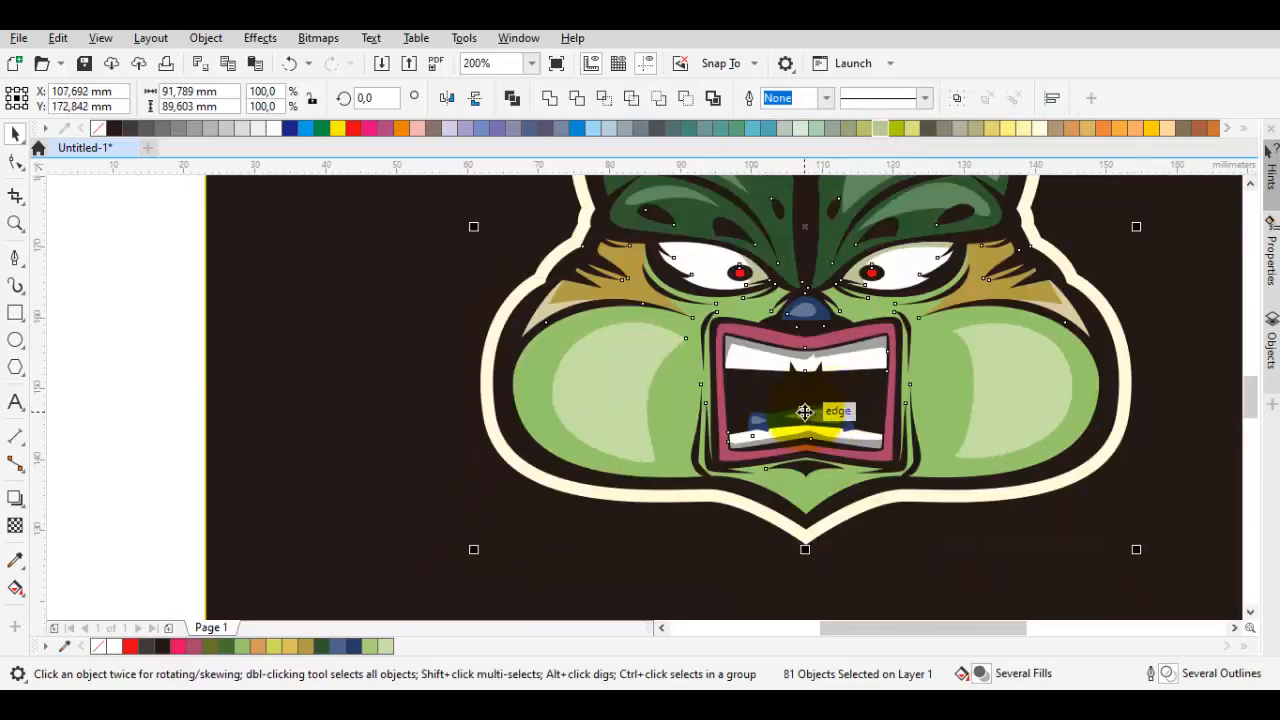
{"action": "key", "text": "ctrl+g"}
{"action": "scroll", "coordinate": [805, 411], "scroll_direction": "down", "scroll_amount": 1}
- Sample the white of the right eye and apply it to the cream contour around the face
{"action": "left_click", "coordinate": [1137, 377]}
{"action": "left_click_drag", "start_coordinate": [1006, 366], "coordinate": [962, 409]}
{"action": "scroll", "coordinate": [904, 370], "scroll_direction": "up", "scroll_amount": 2}
{"action": "key", "text": "i"}
{"action": "left_click", "coordinate": [525, 425]}
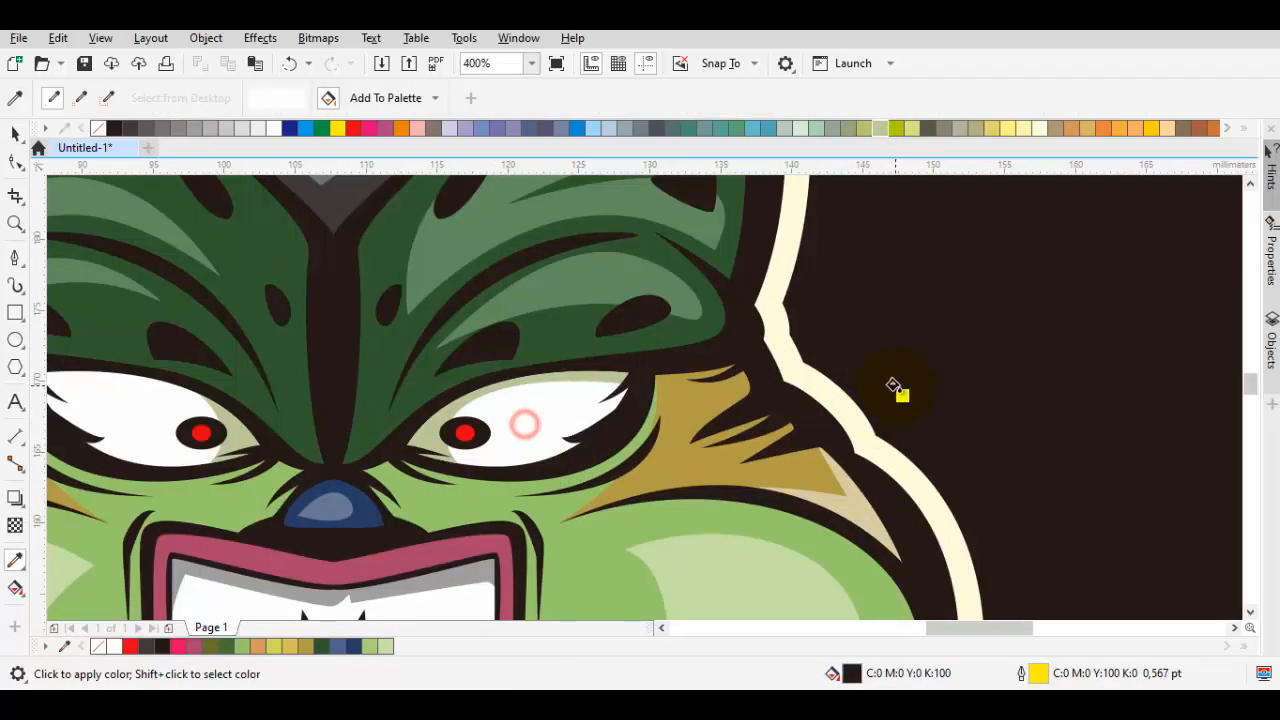
{"action": "scroll", "coordinate": [888, 388], "scroll_direction": "up", "scroll_amount": 1}
{"action": "left_click", "coordinate": [791, 420]}
{"action": "scroll", "coordinate": [788, 413], "scroll_direction": "down", "scroll_amount": 2}
{"action": "key", "text": "space"}
{"action": "scroll", "coordinate": [784, 405], "scroll_direction": "down", "scroll_amount": 1}
- Select the face group together with the black background rectangle, and clear the selection
{"action": "left_click", "coordinate": [681, 355]}
{"action": "scroll", "coordinate": [686, 356], "scroll_direction": "up", "scroll_amount": 1}
{"action": "scroll", "coordinate": [690, 356], "scroll_direction": "down", "scroll_amount": 1}
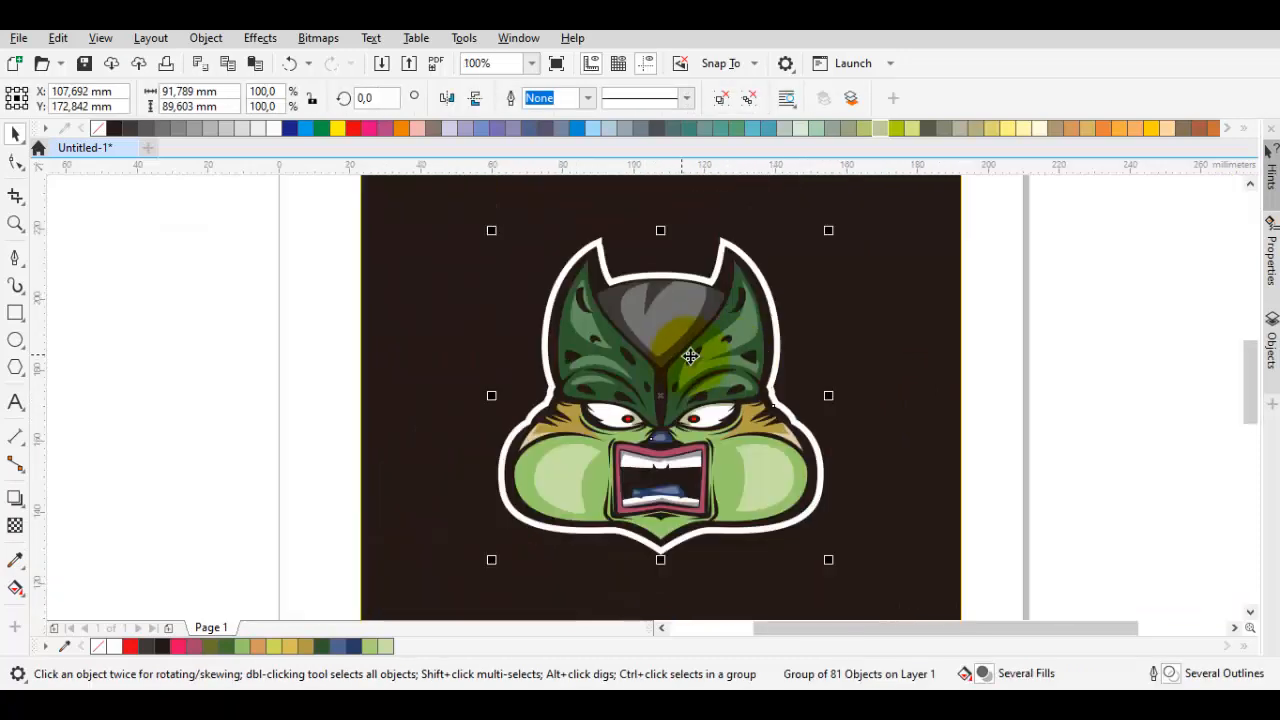
{"action": "left_click", "coordinate": [914, 368]}
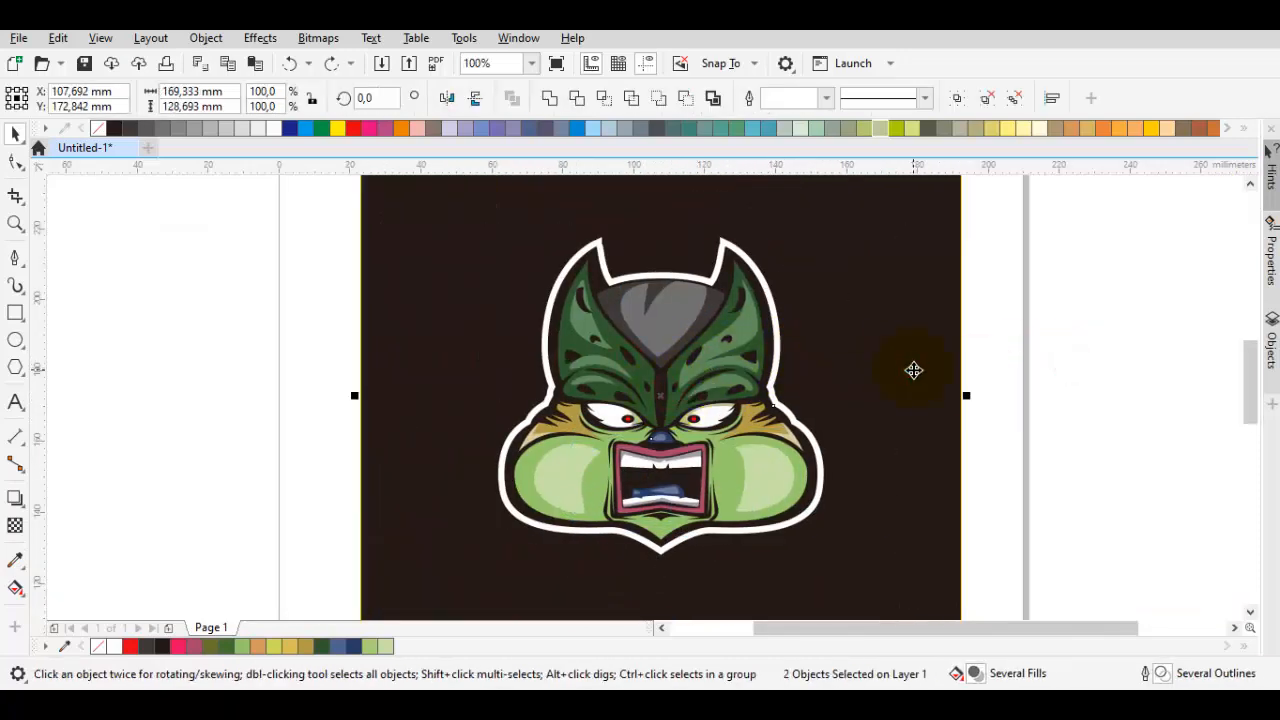
{"action": "left_click", "coordinate": [1118, 385]}
{"action": "scroll", "coordinate": [1068, 385], "scroll_direction": "down", "scroll_amount": 1}
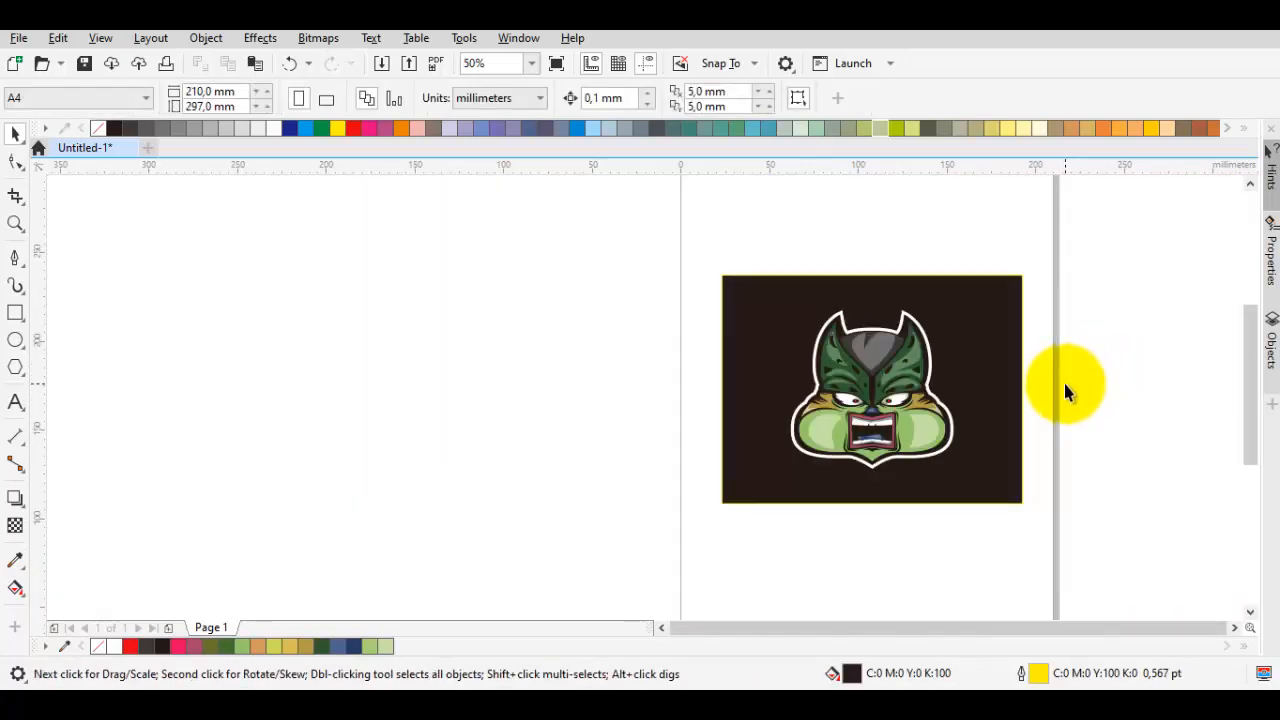